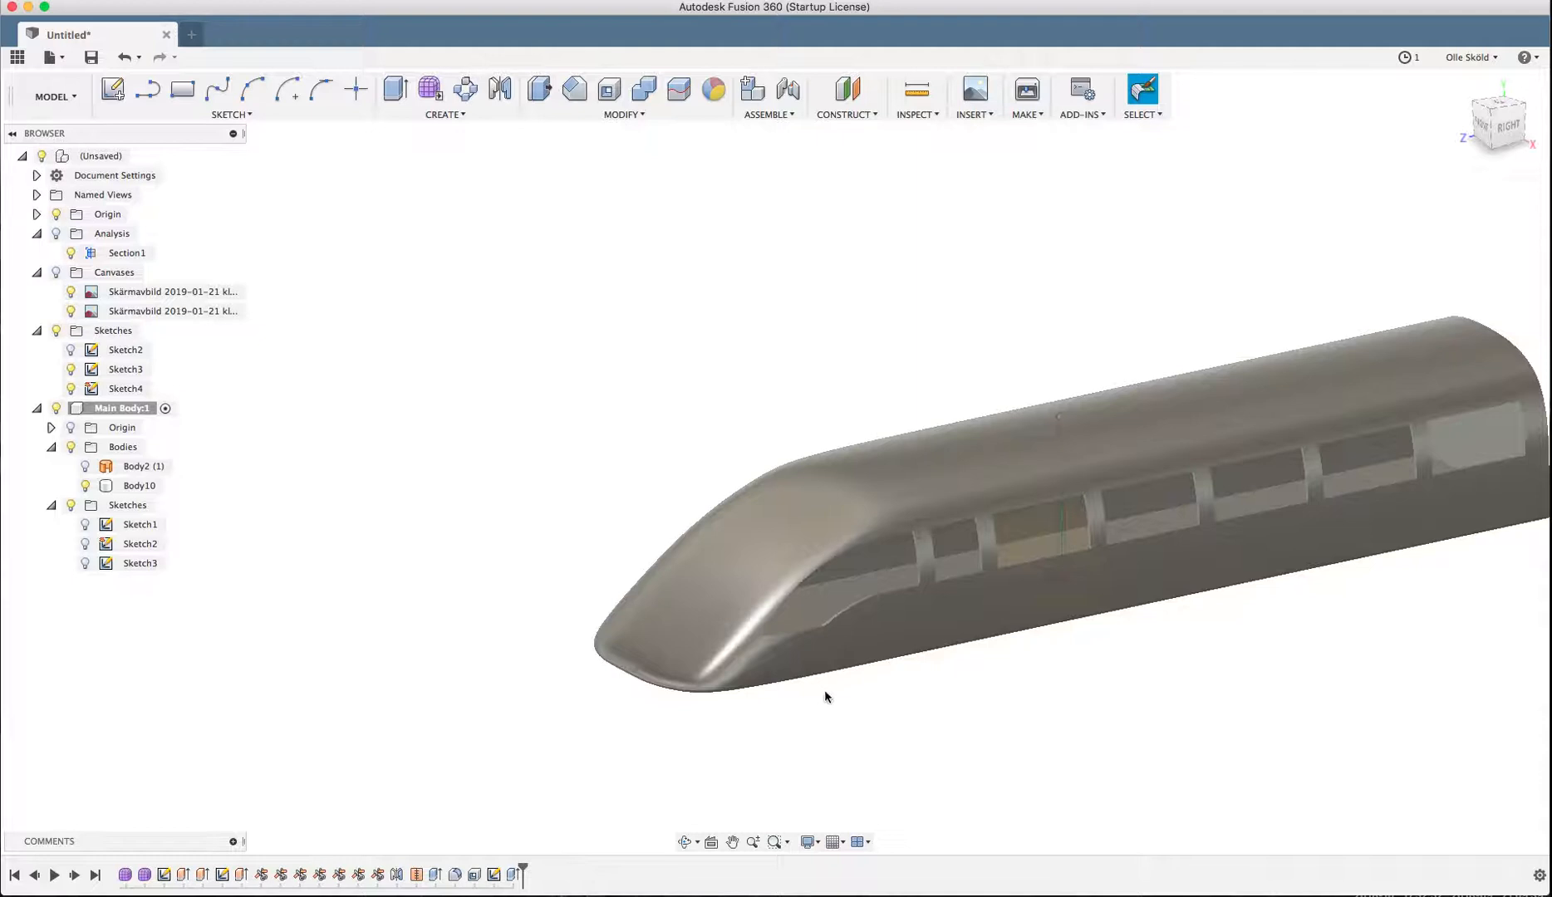
- Look at the Shanghai maglev photos in Google Chrome for the window shape and return to Fusion 360
scroll(786, 713, "up", 2)
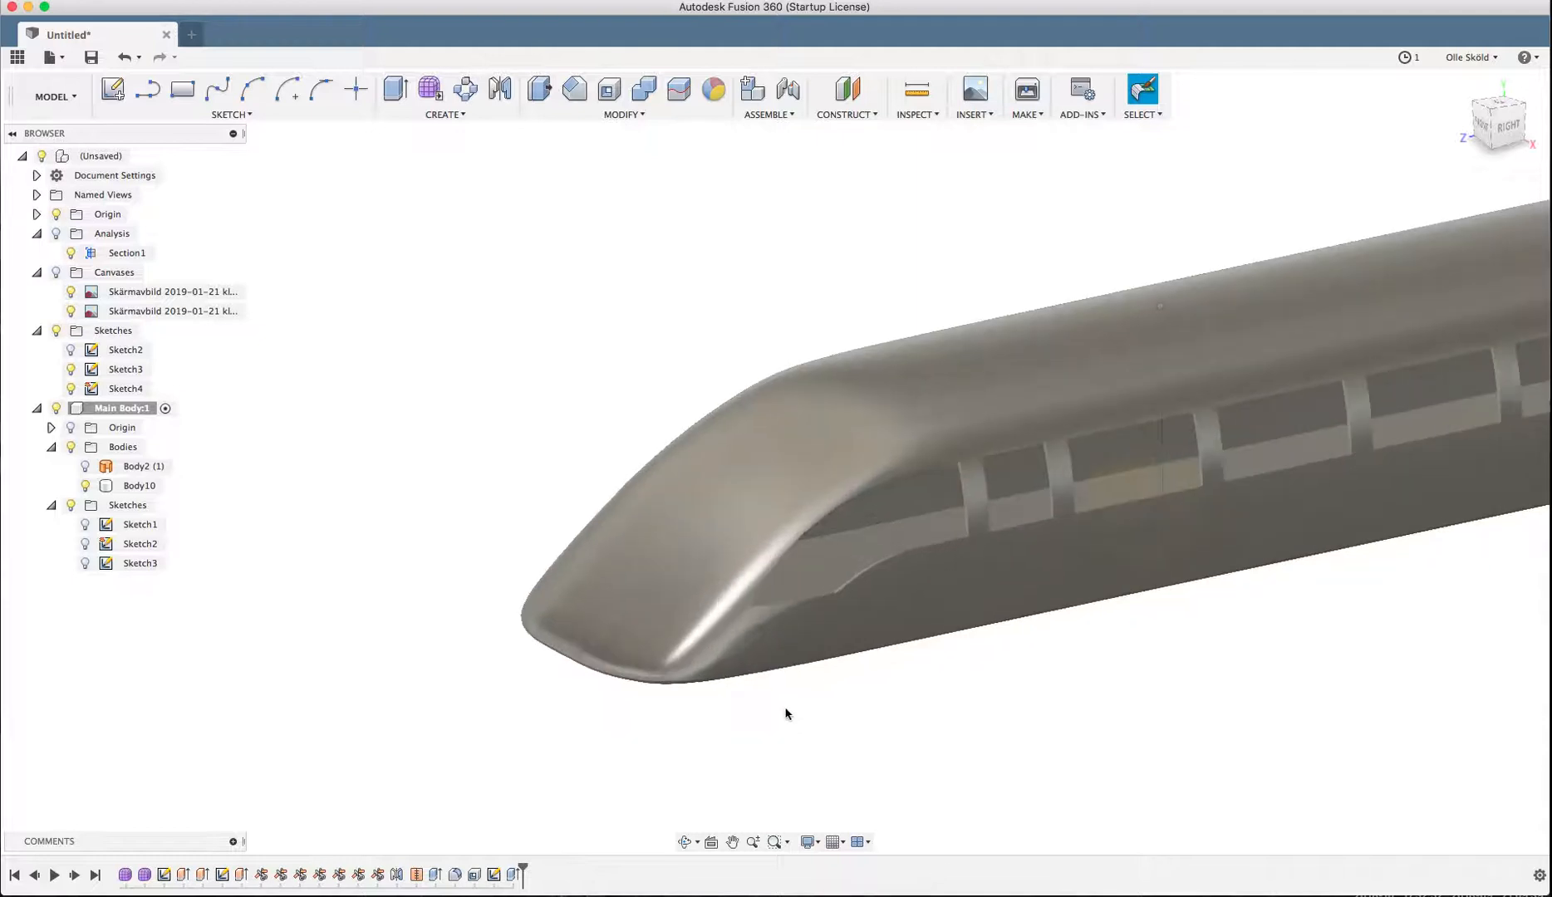
left_click(911, 449)
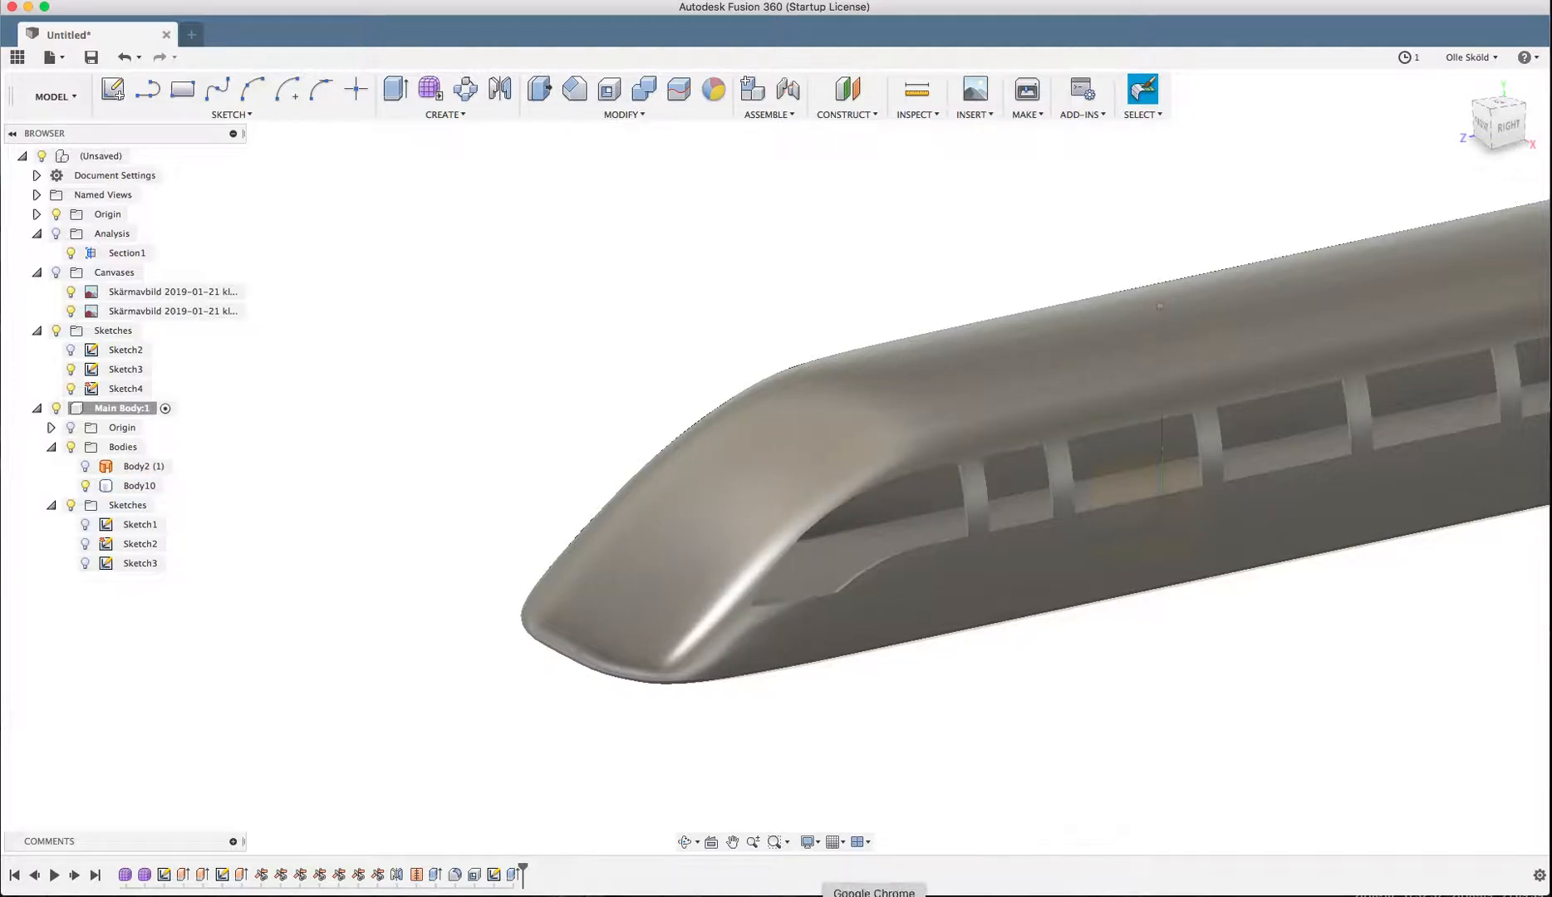
left_click(873, 895)
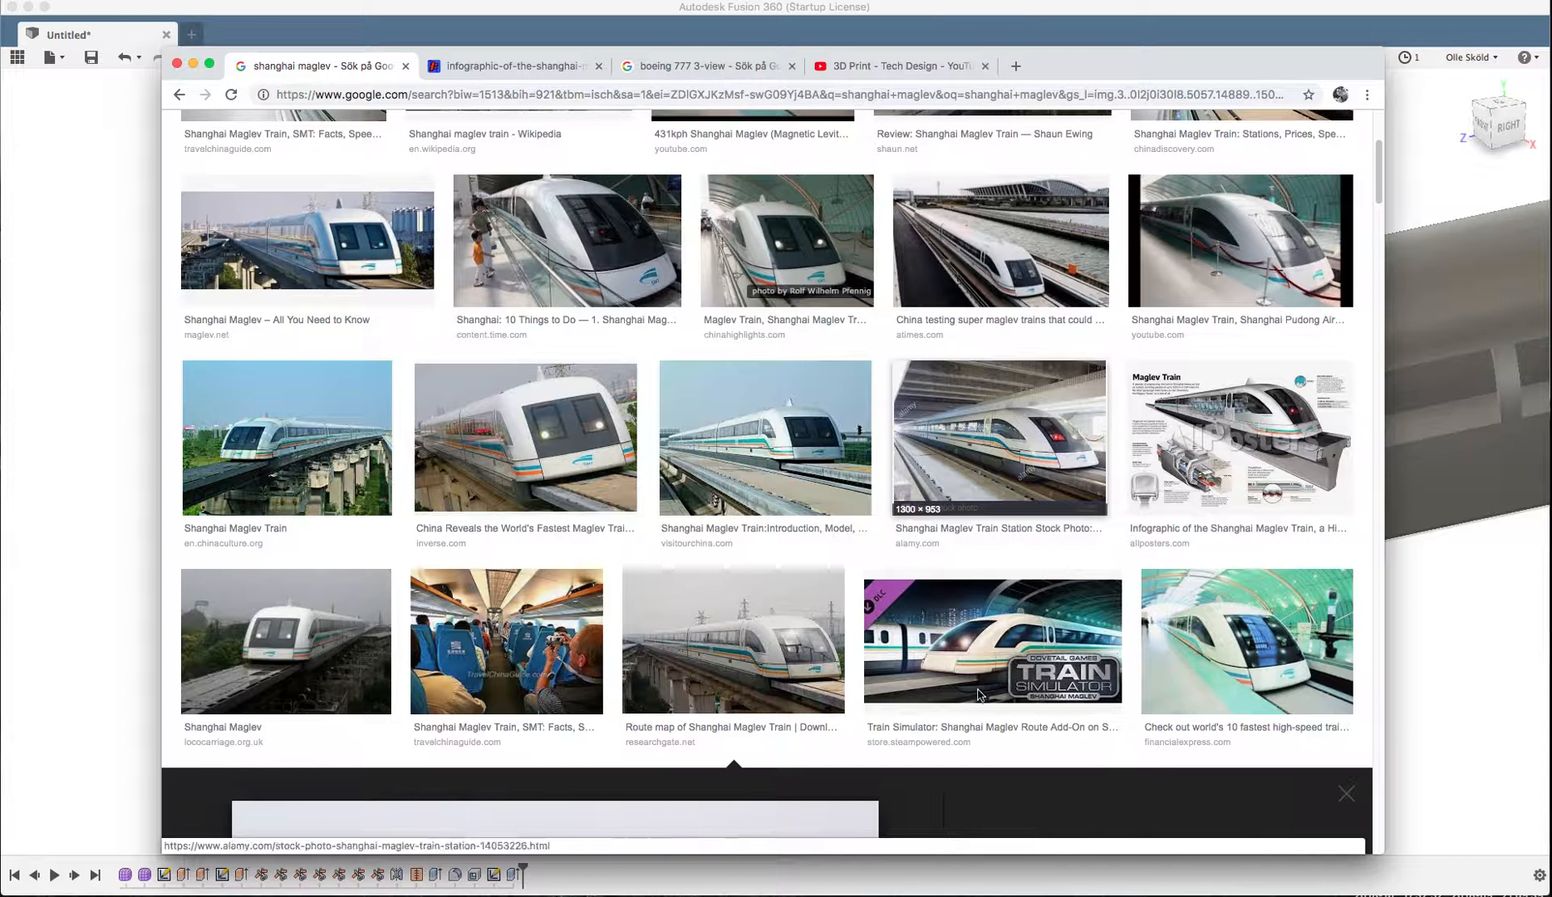
left_click(1090, 35)
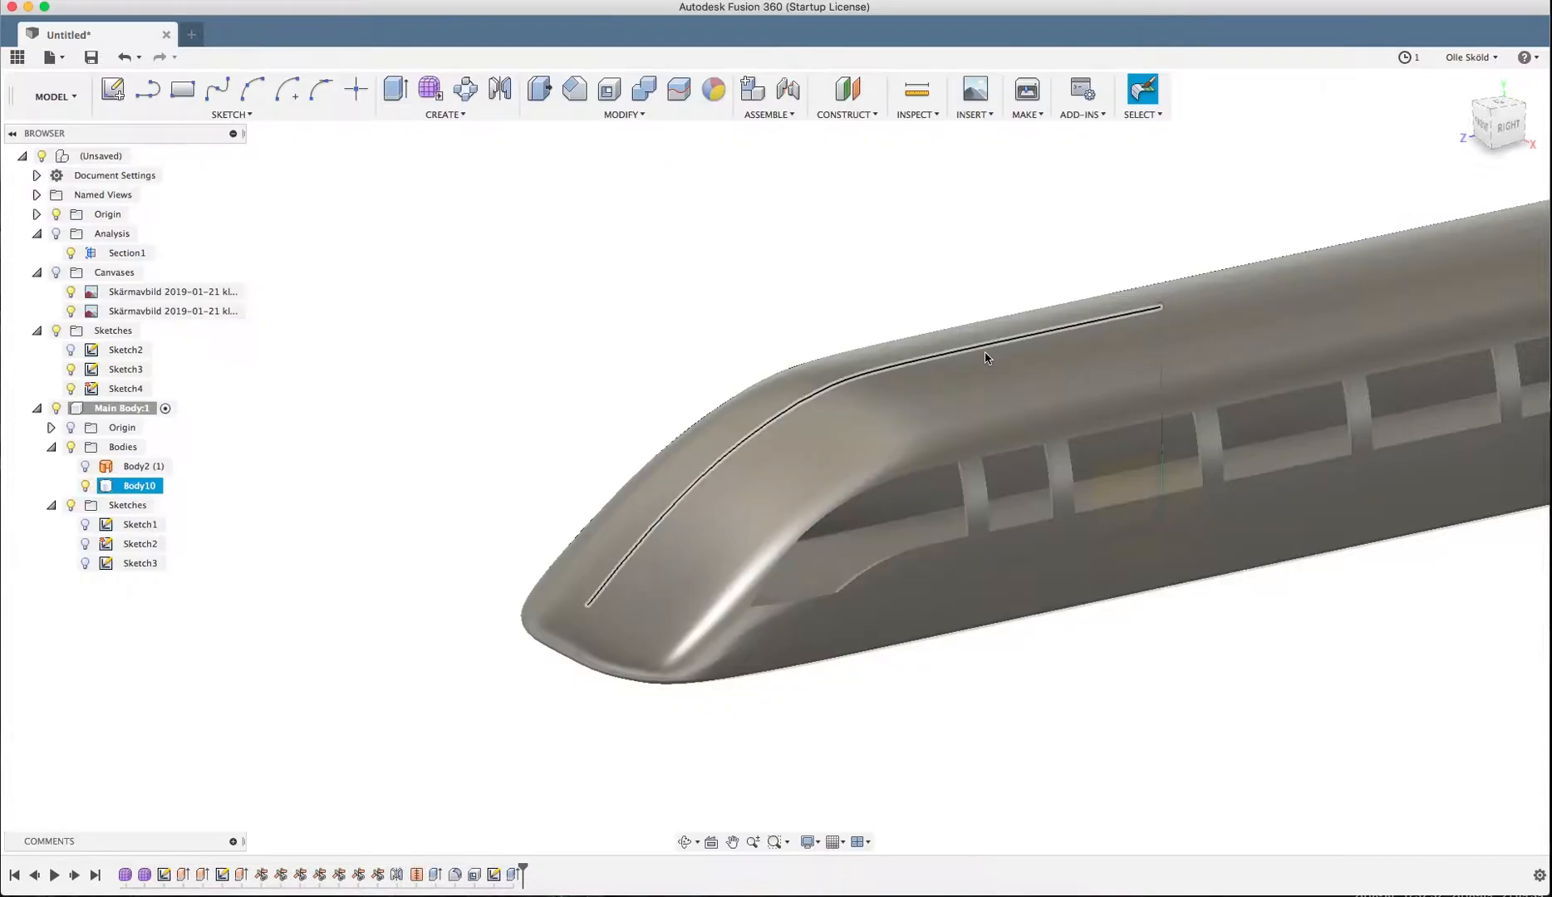
- Open the side window sketch for editing and delete the arc forming the front window's upper edge
middle_click_drag(765, 546, 947, 629, "shift")
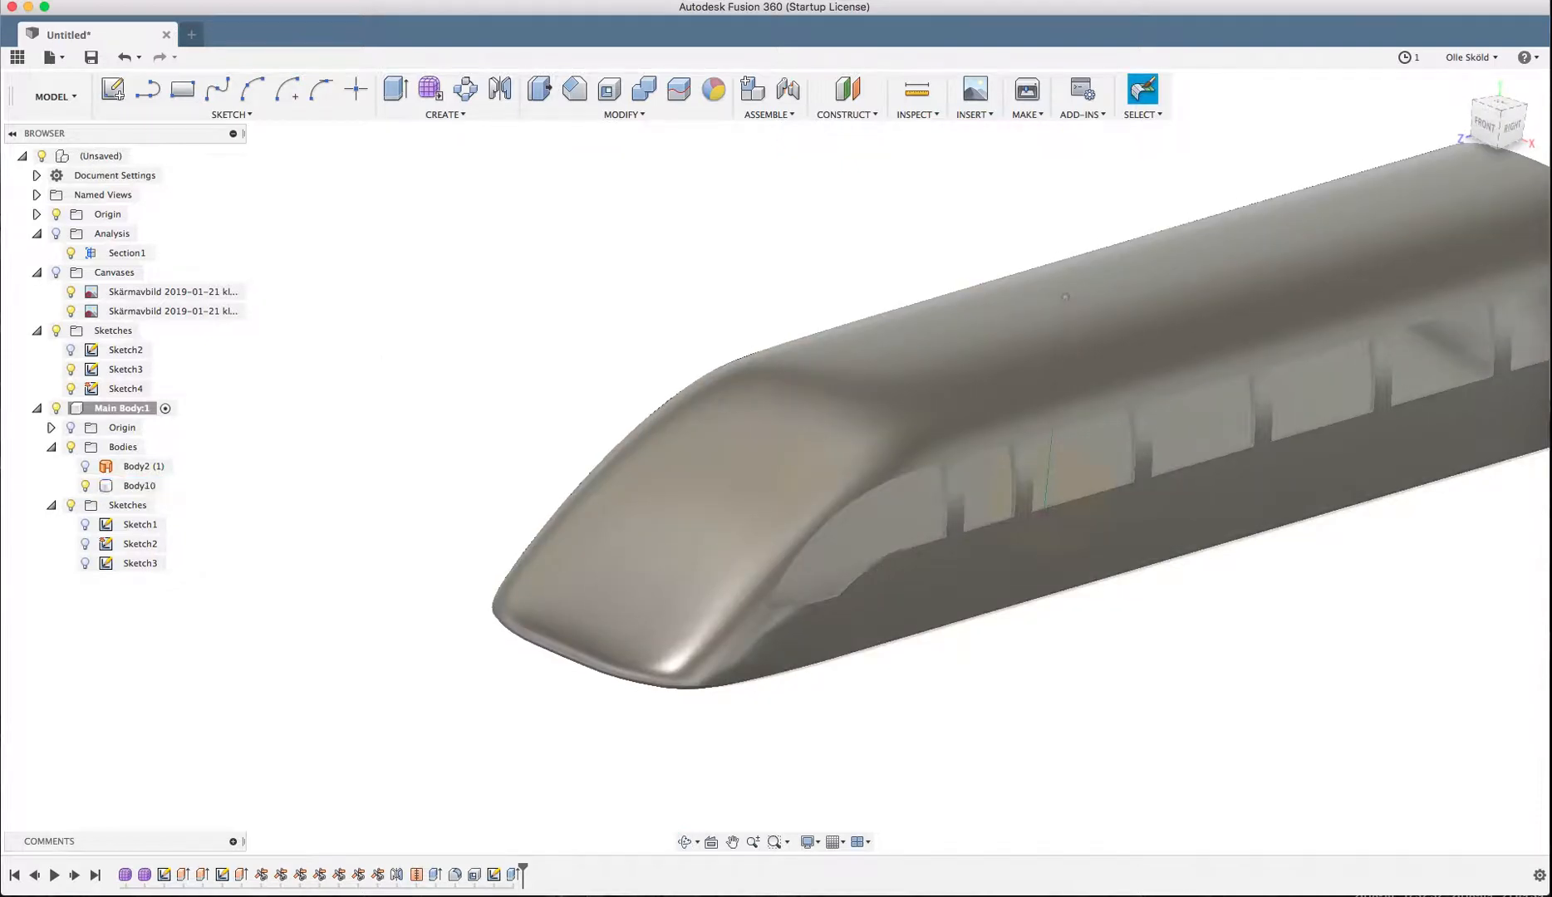
mouse_move(735, 589)
middle_mouse_down("shift")
mouse_move(962, 665)
mouse_move(942, 678)
mouse_move(966, 682)
middle_mouse_up("shift")
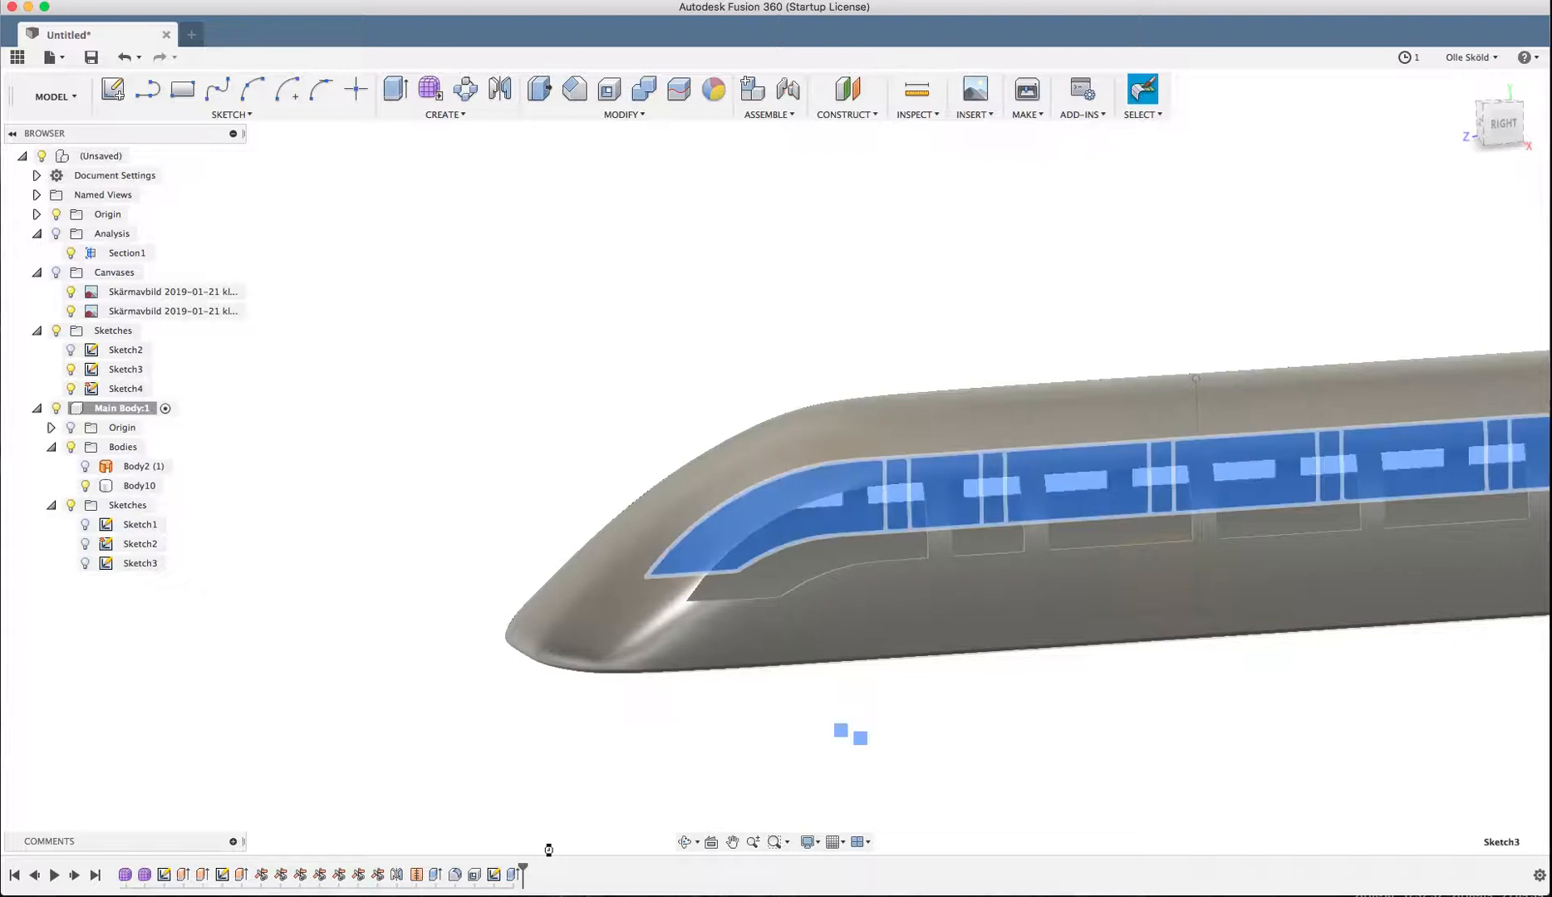
scroll(864, 582, "up", 3)
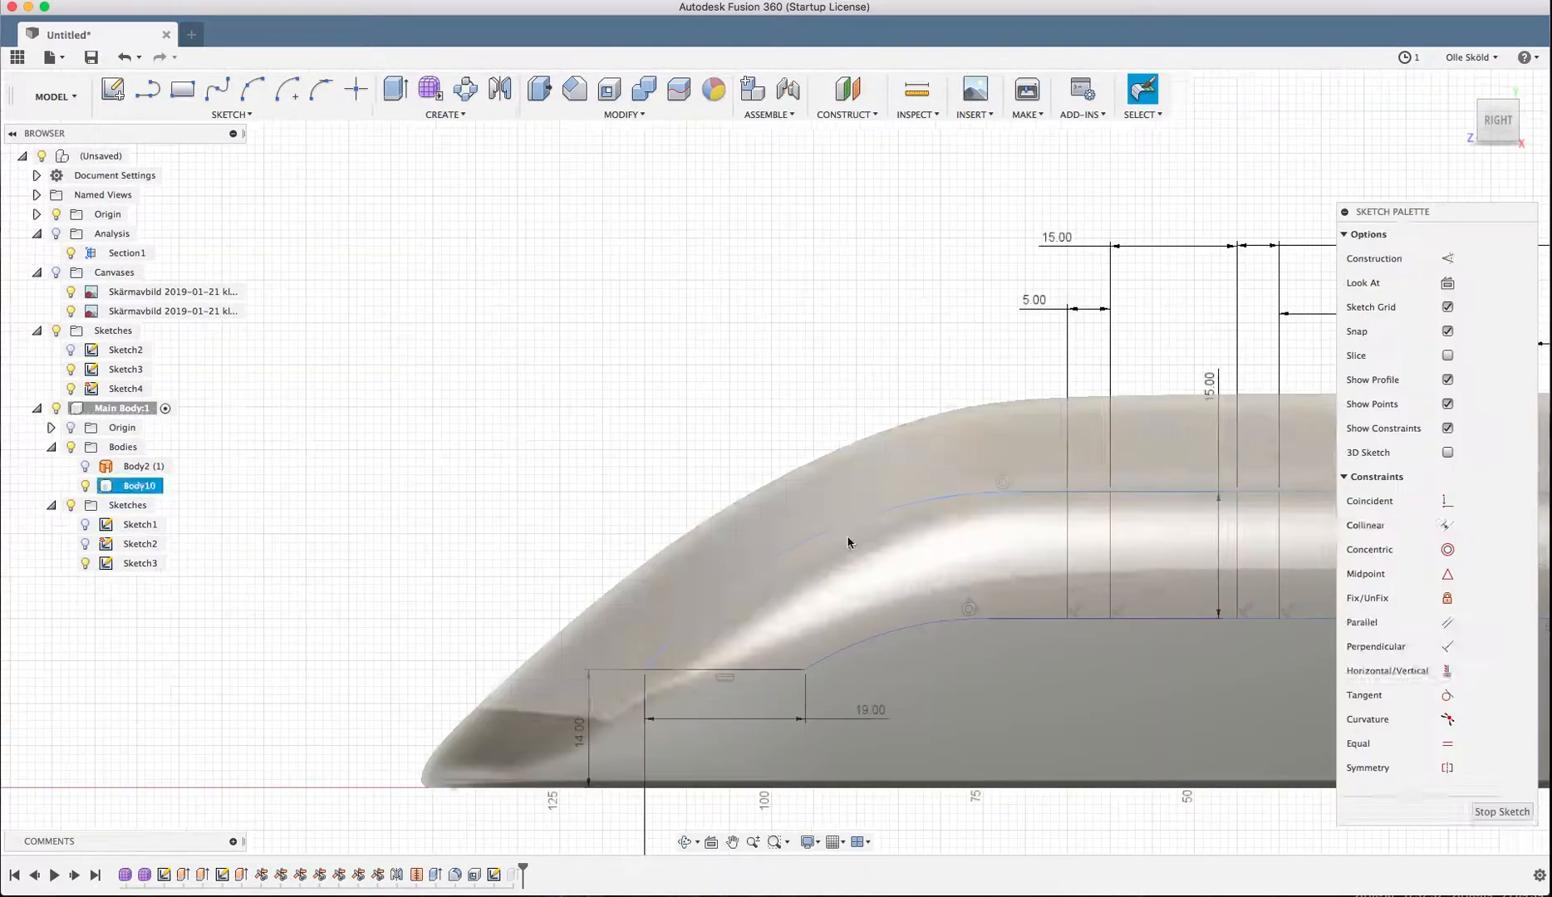
left_click(843, 527)
scroll(705, 503, "down", 2)
scroll(880, 603, "up", 4)
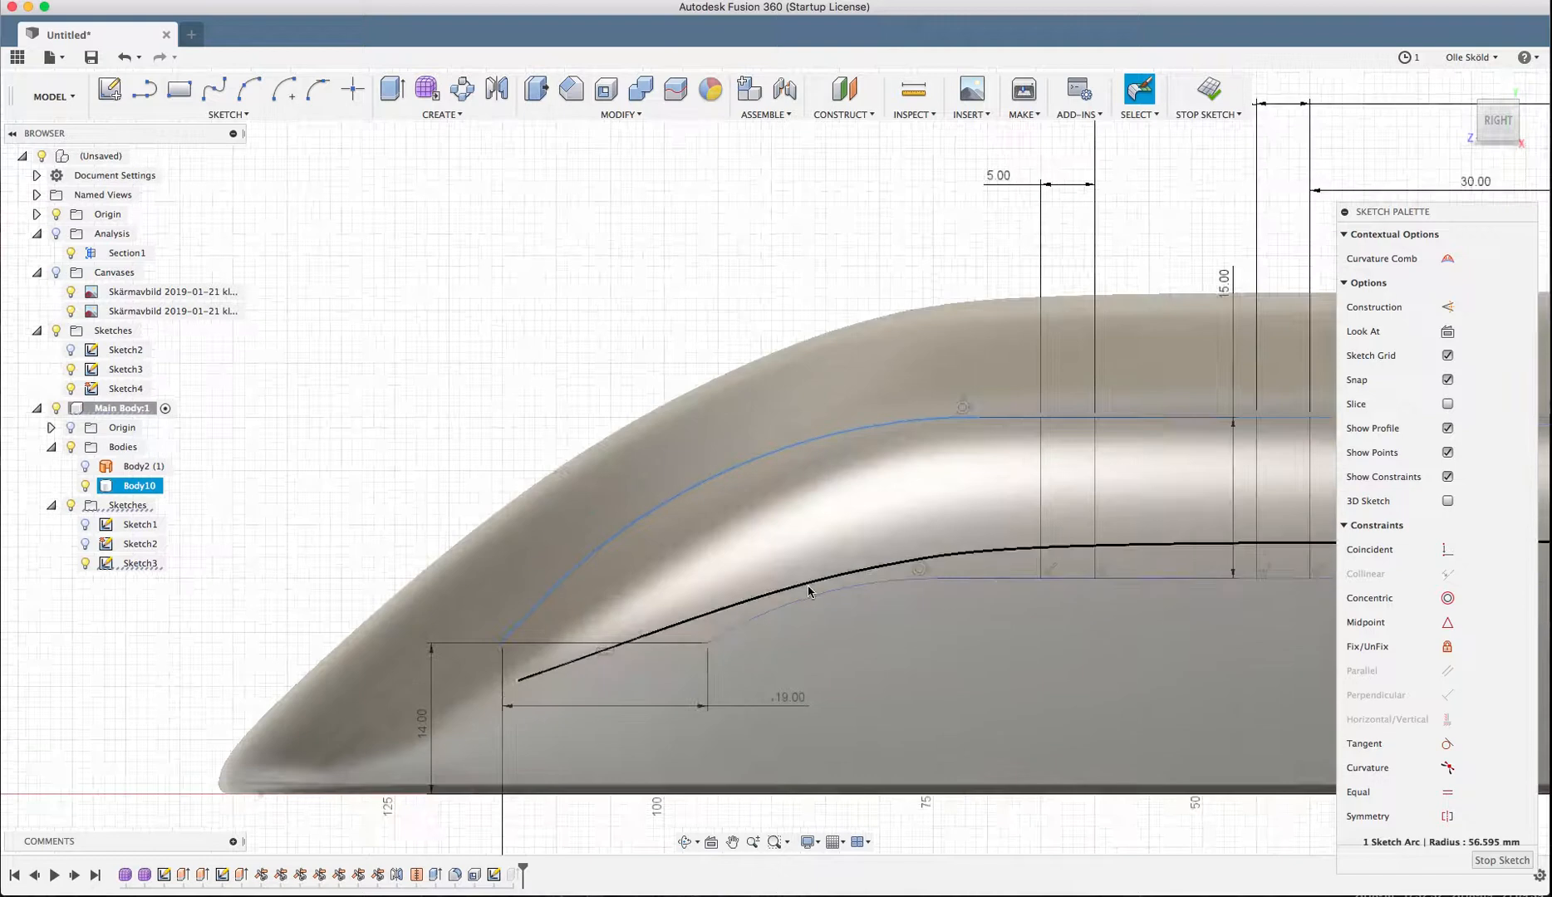
key("Delete")
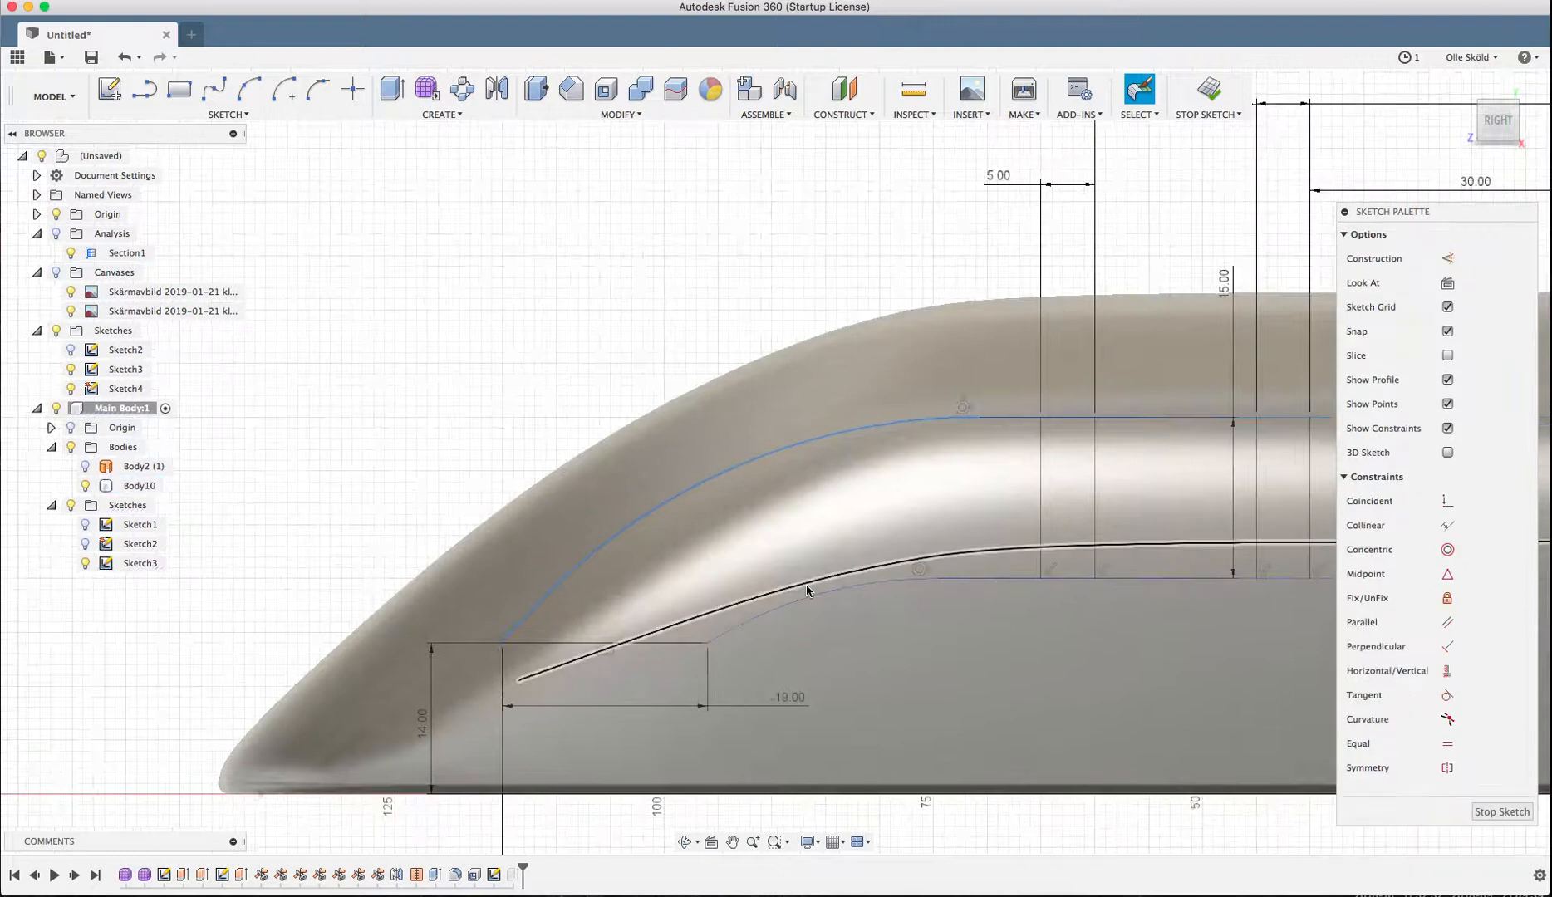
- Draw a fit point spline from the upper window line's front end through two intermediate points to the front window's lower front corner
left_click(213, 88)
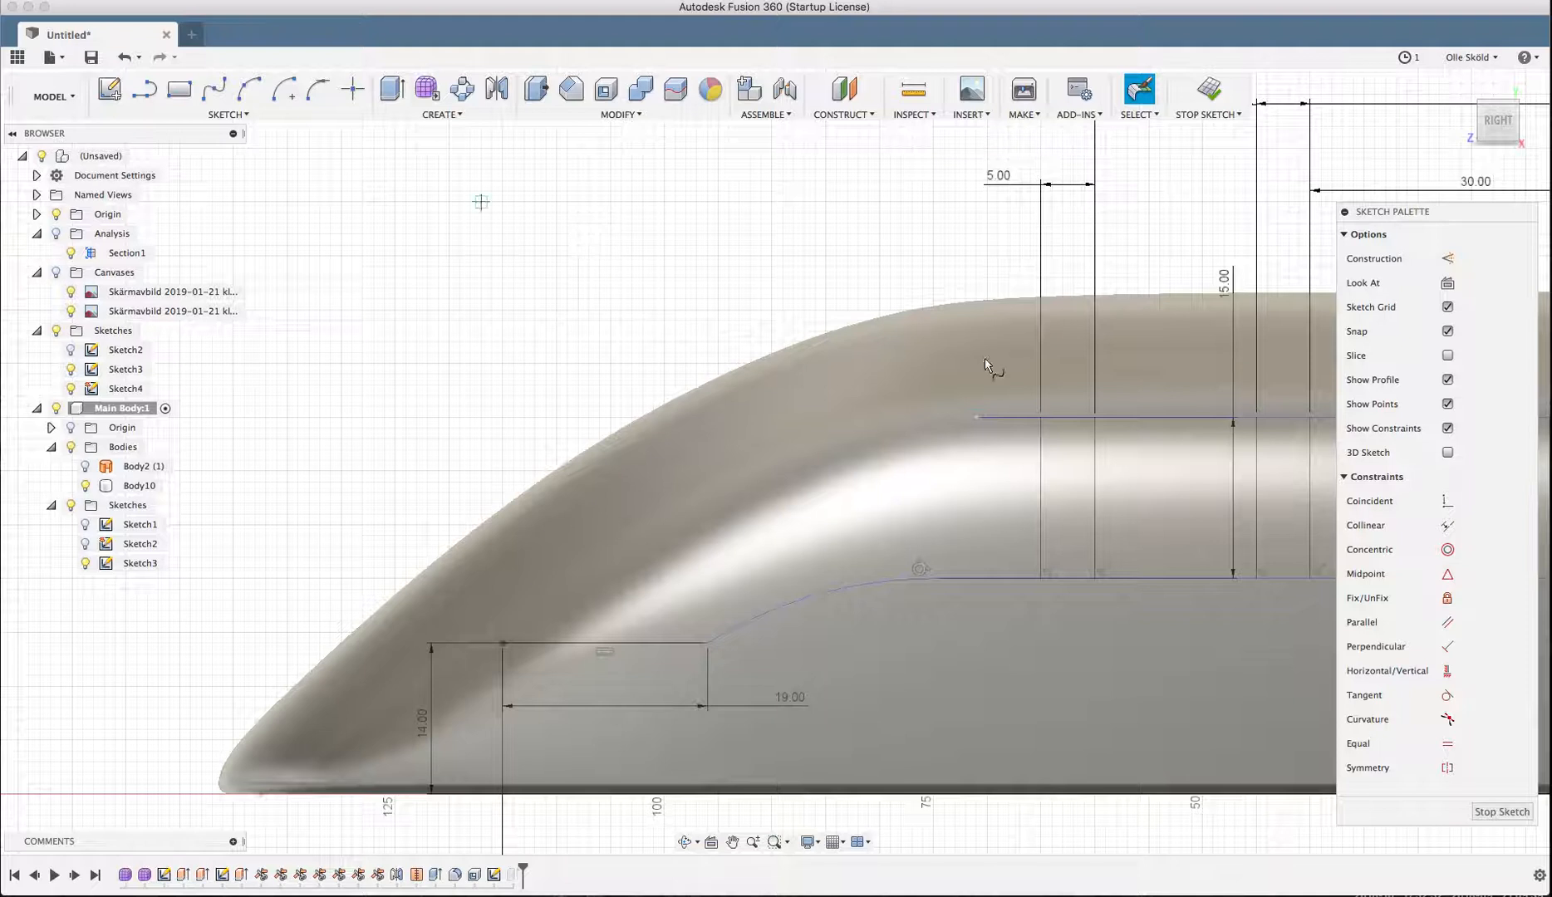
left_click(976, 418)
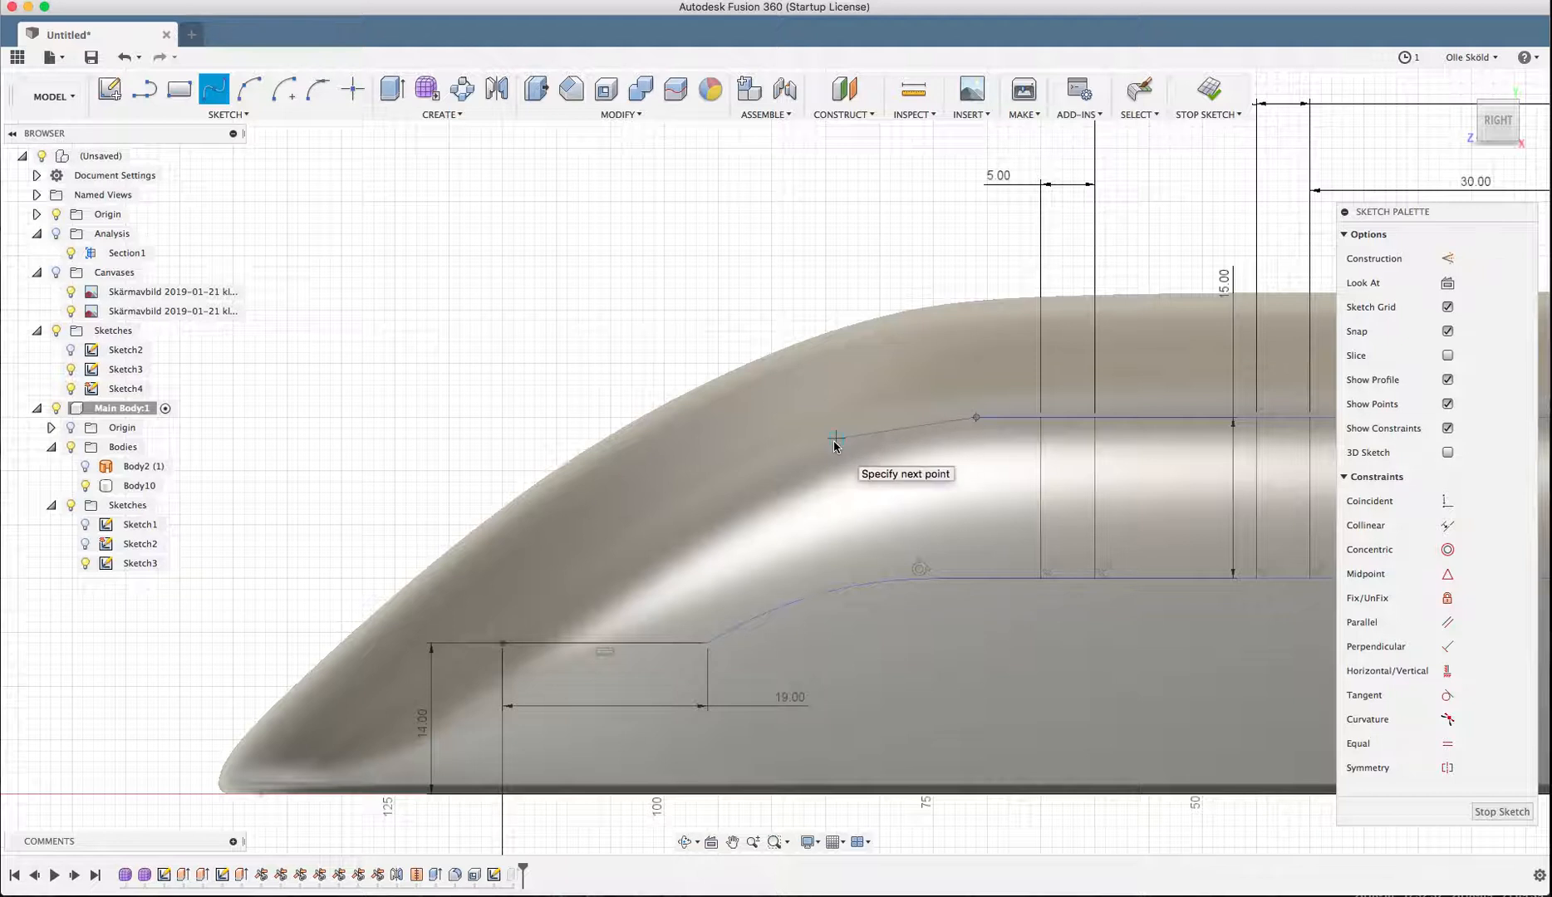
left_click(836, 439)
scroll(640, 519, "down", 2)
scroll(512, 625, "down", 1)
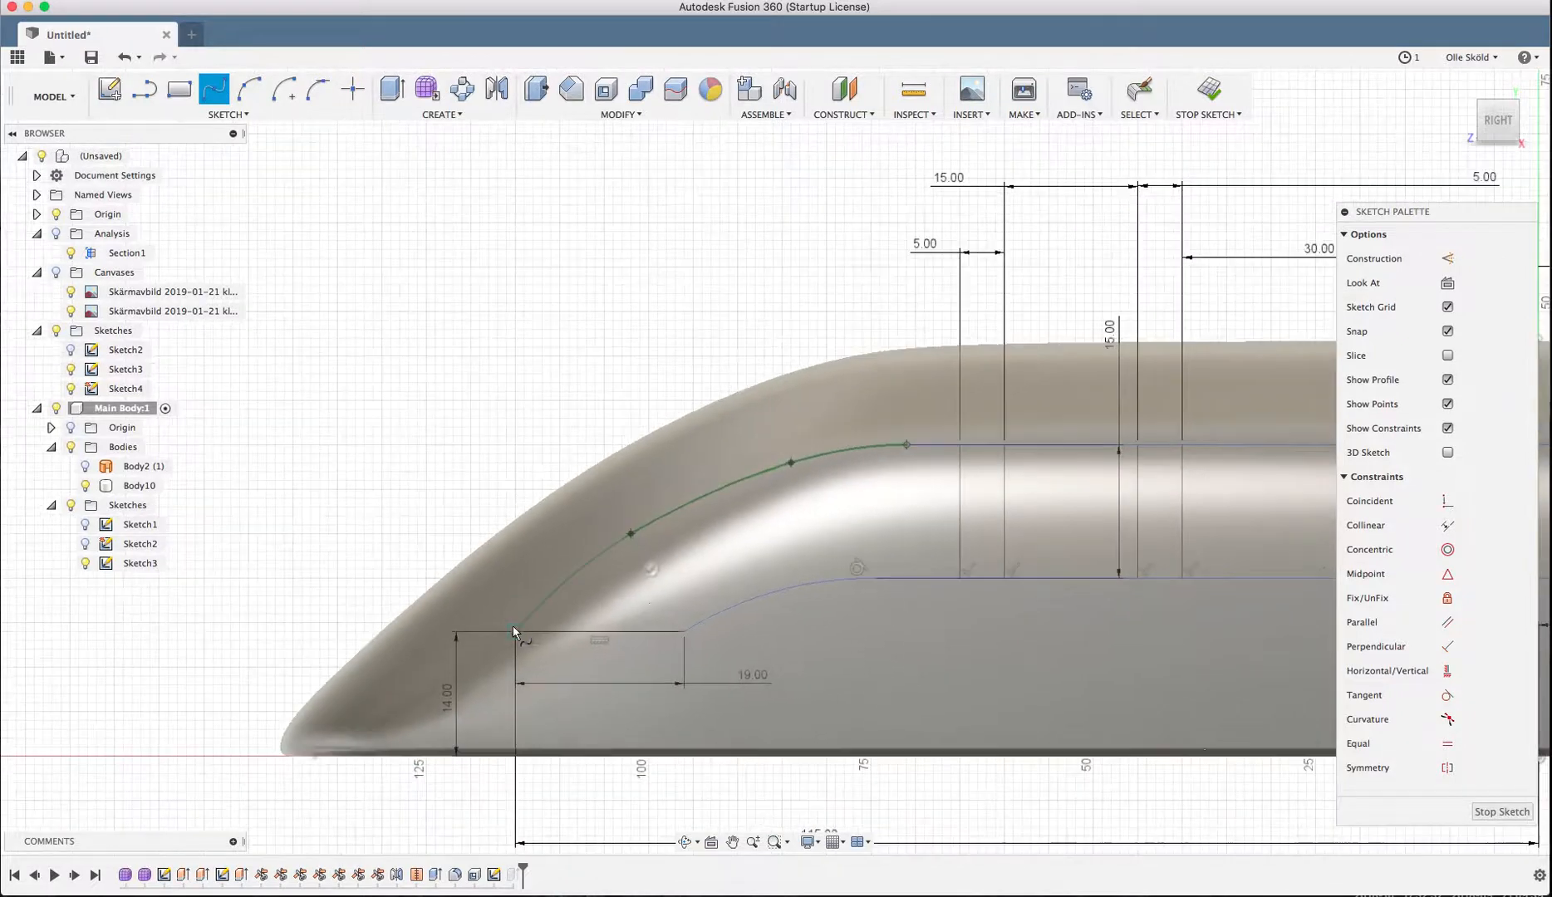
left_click(514, 630)
key("Escape")
scroll(623, 567, "up", 3)
key("Escape")
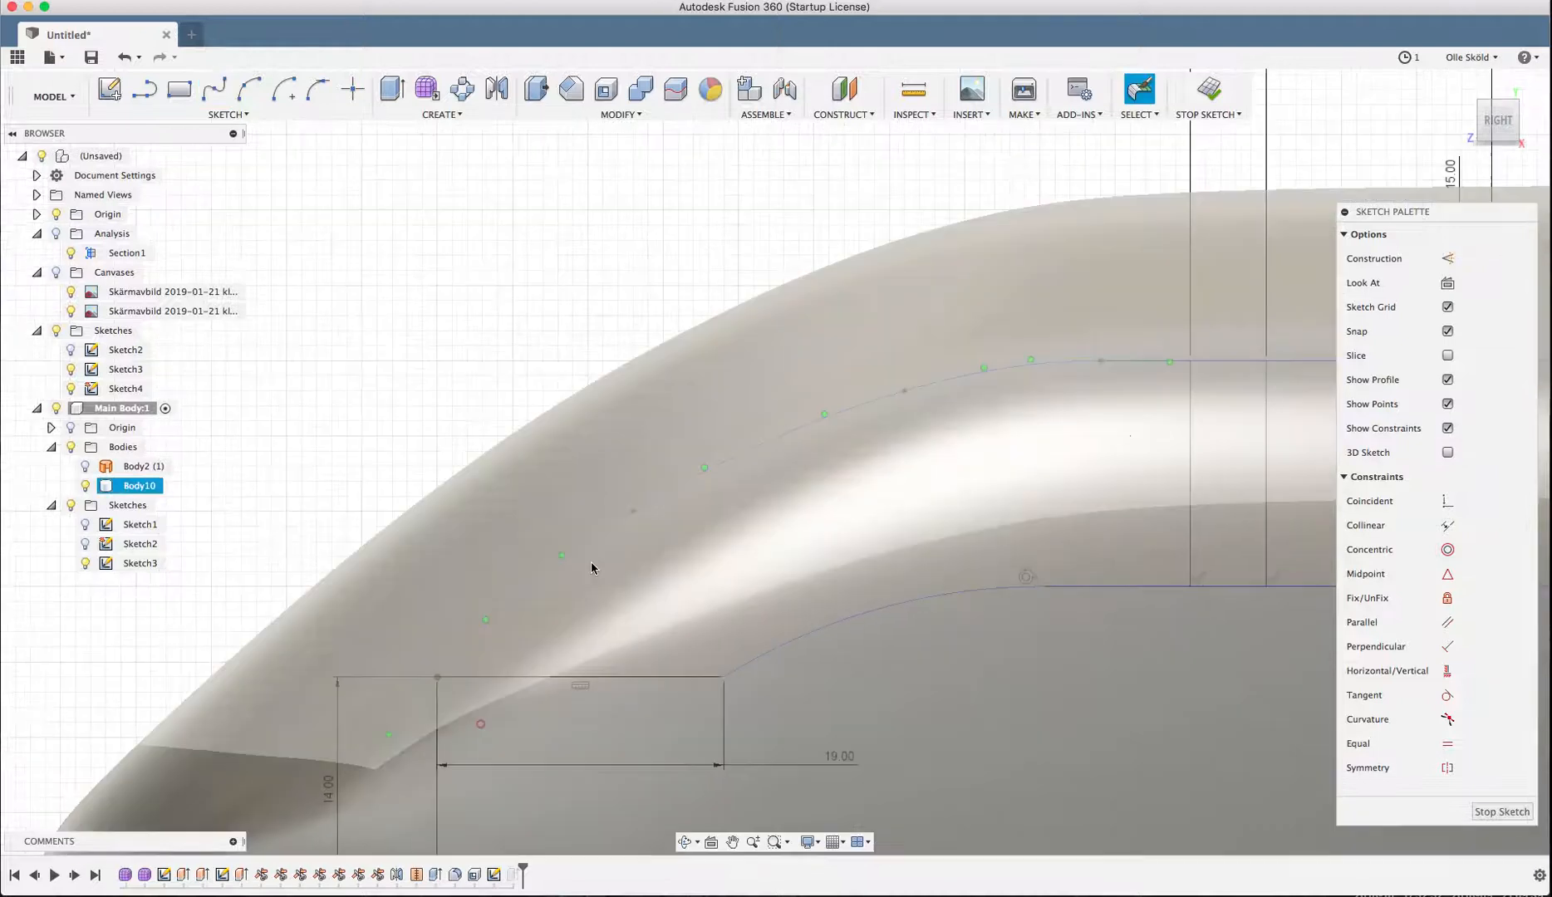
key("Escape")
- Smooth the front window's upper spline by shifting its two middle fit points and aligning its rear end handle with the horizontal line
left_click(642, 521)
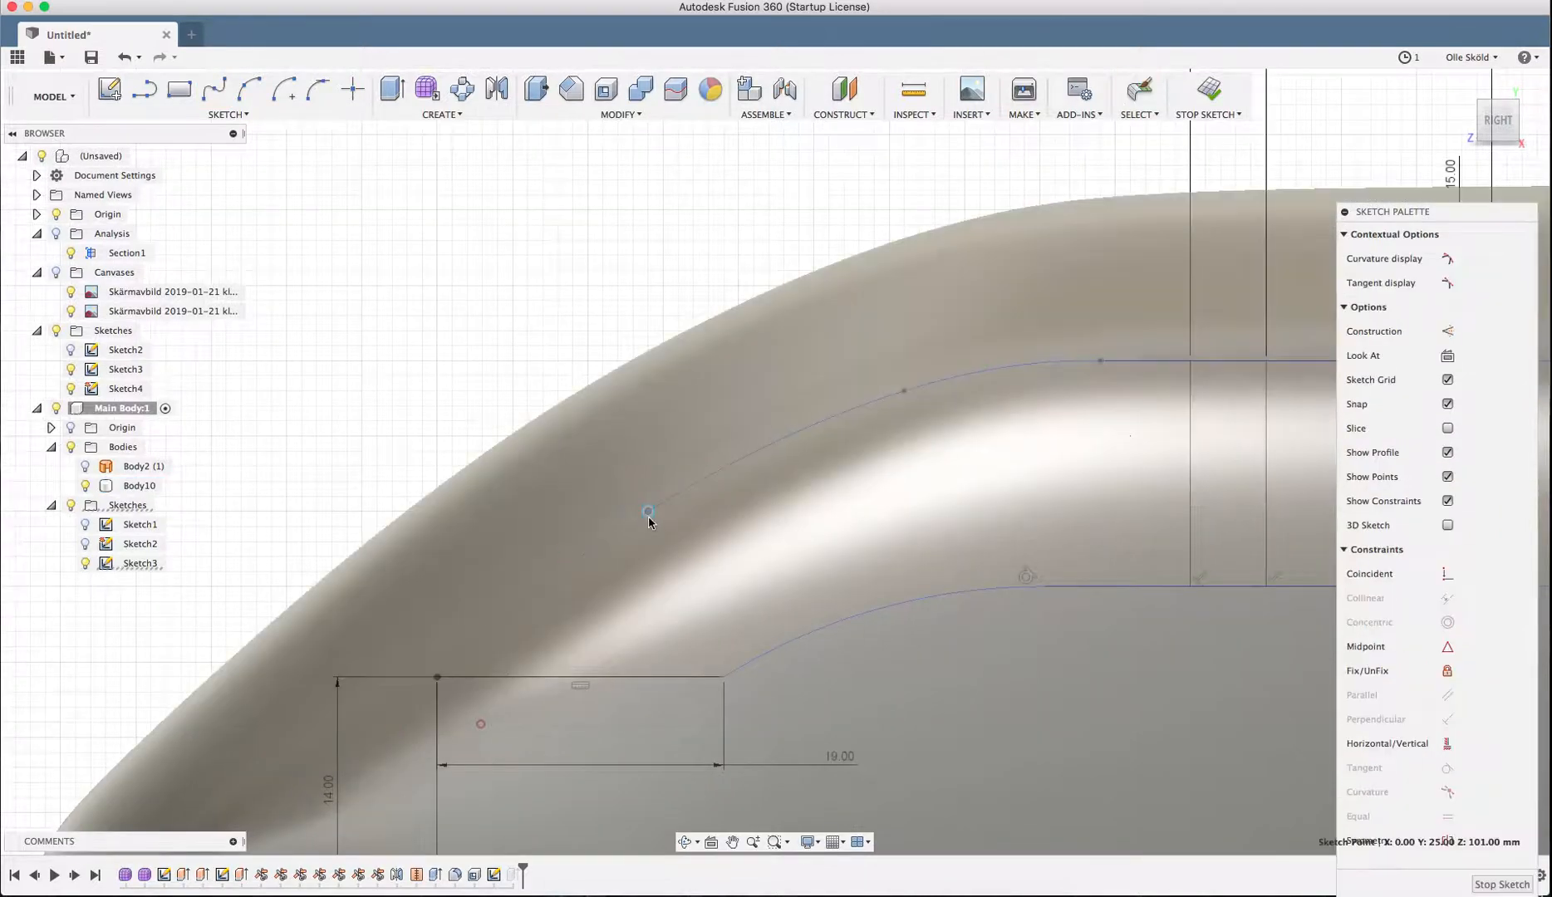
left_click_drag(648, 519, 644, 526)
mouse_move(907, 391)
left_mouse_down()
mouse_move(872, 418)
mouse_move(889, 406)
left_mouse_up()
left_click(1099, 362)
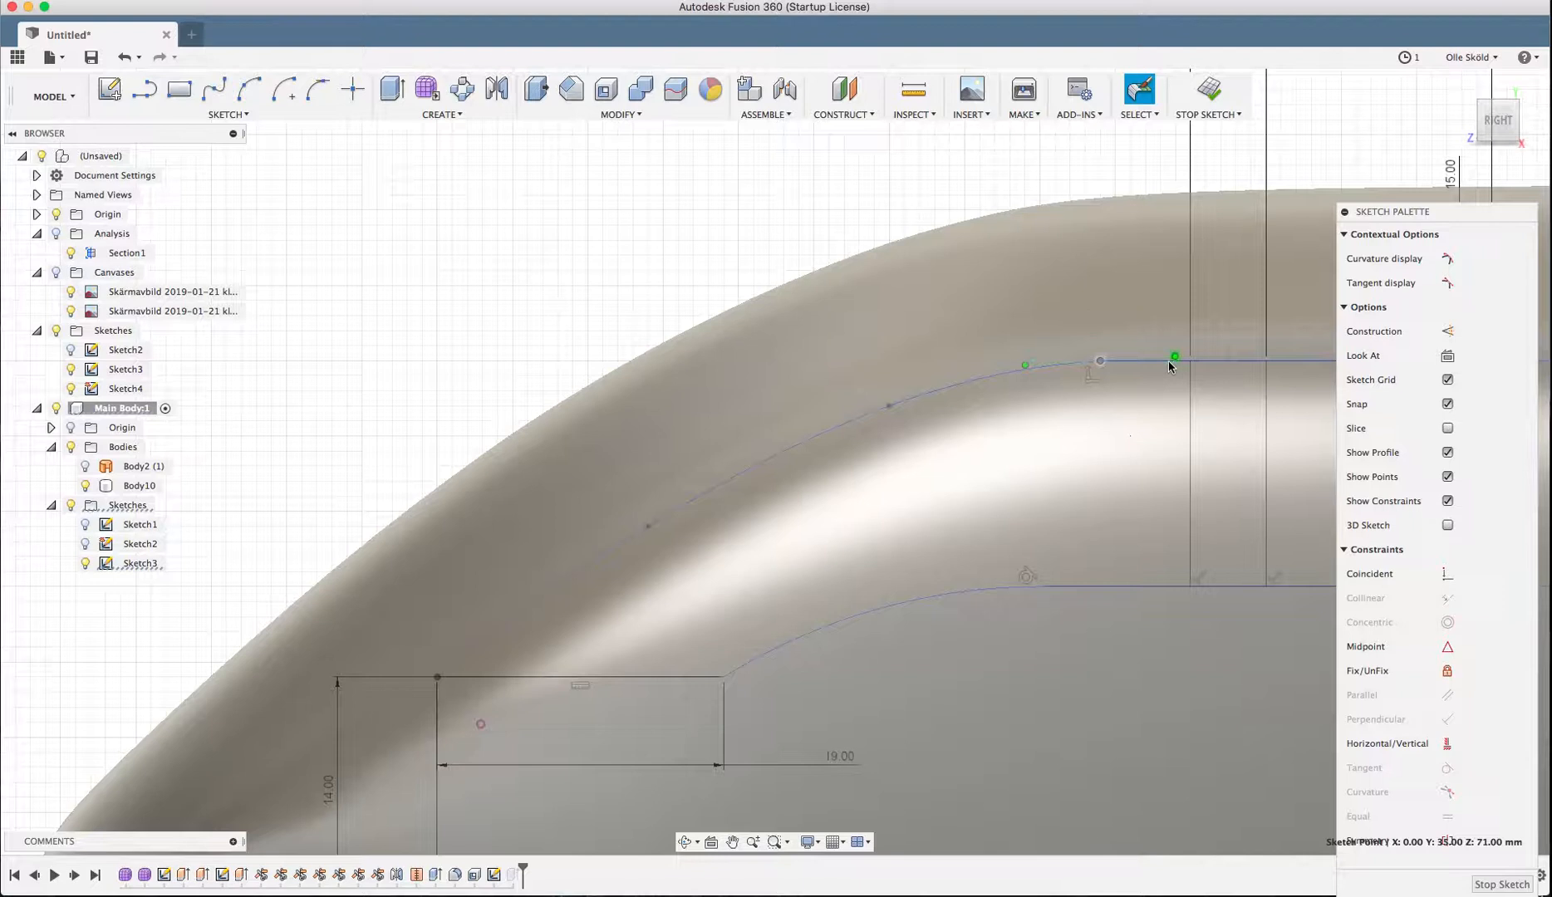
left_click(1169, 365)
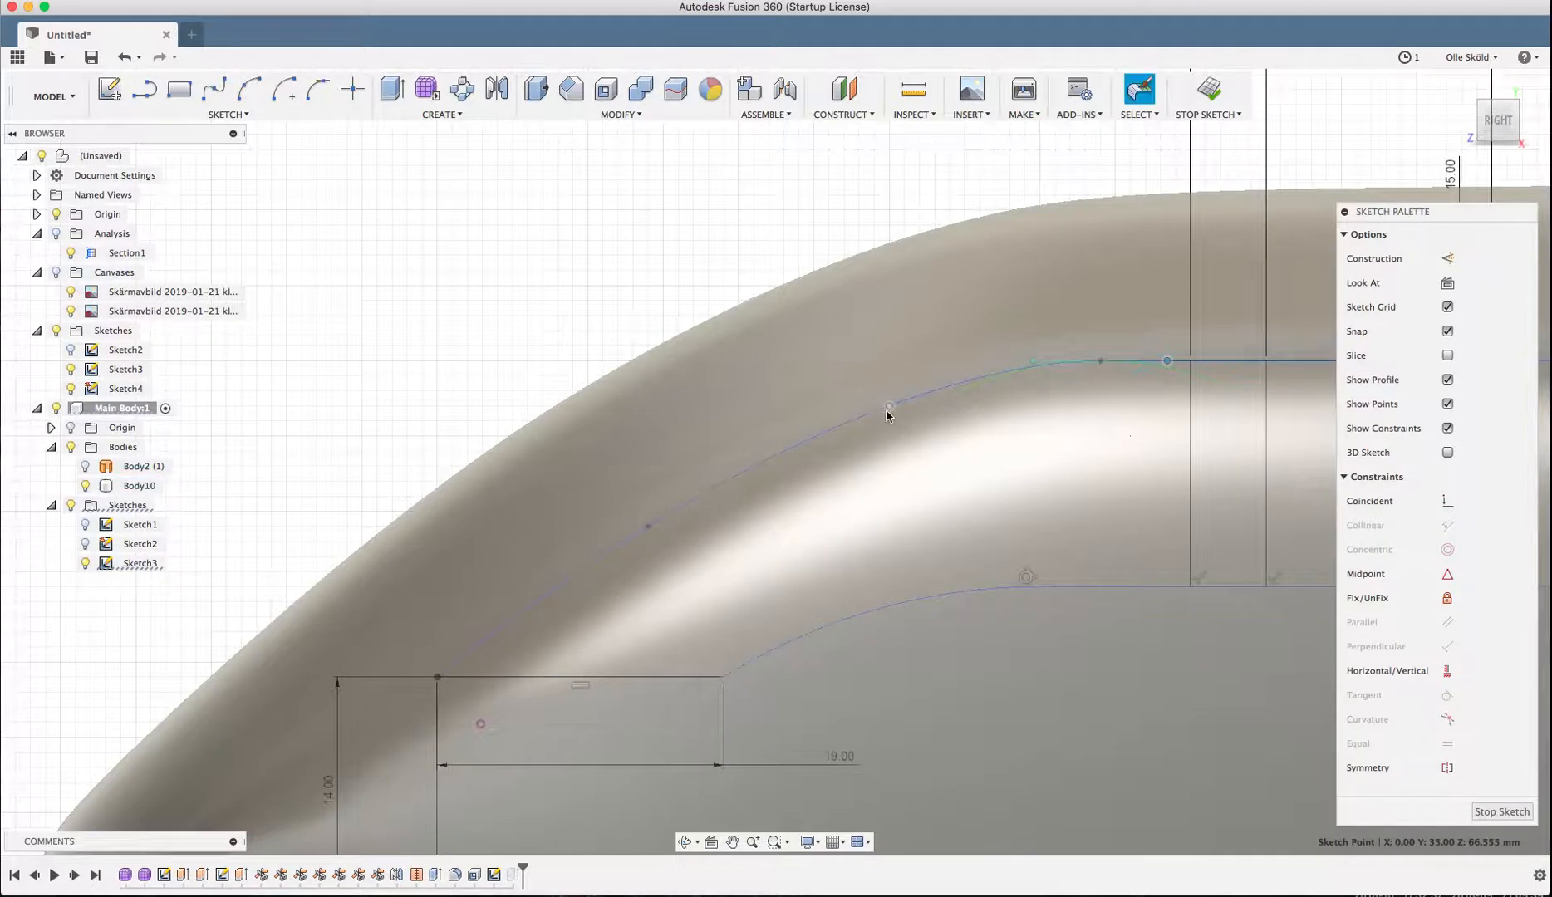
left_click_drag(884, 414, 868, 412)
scroll(795, 432, "down", 3)
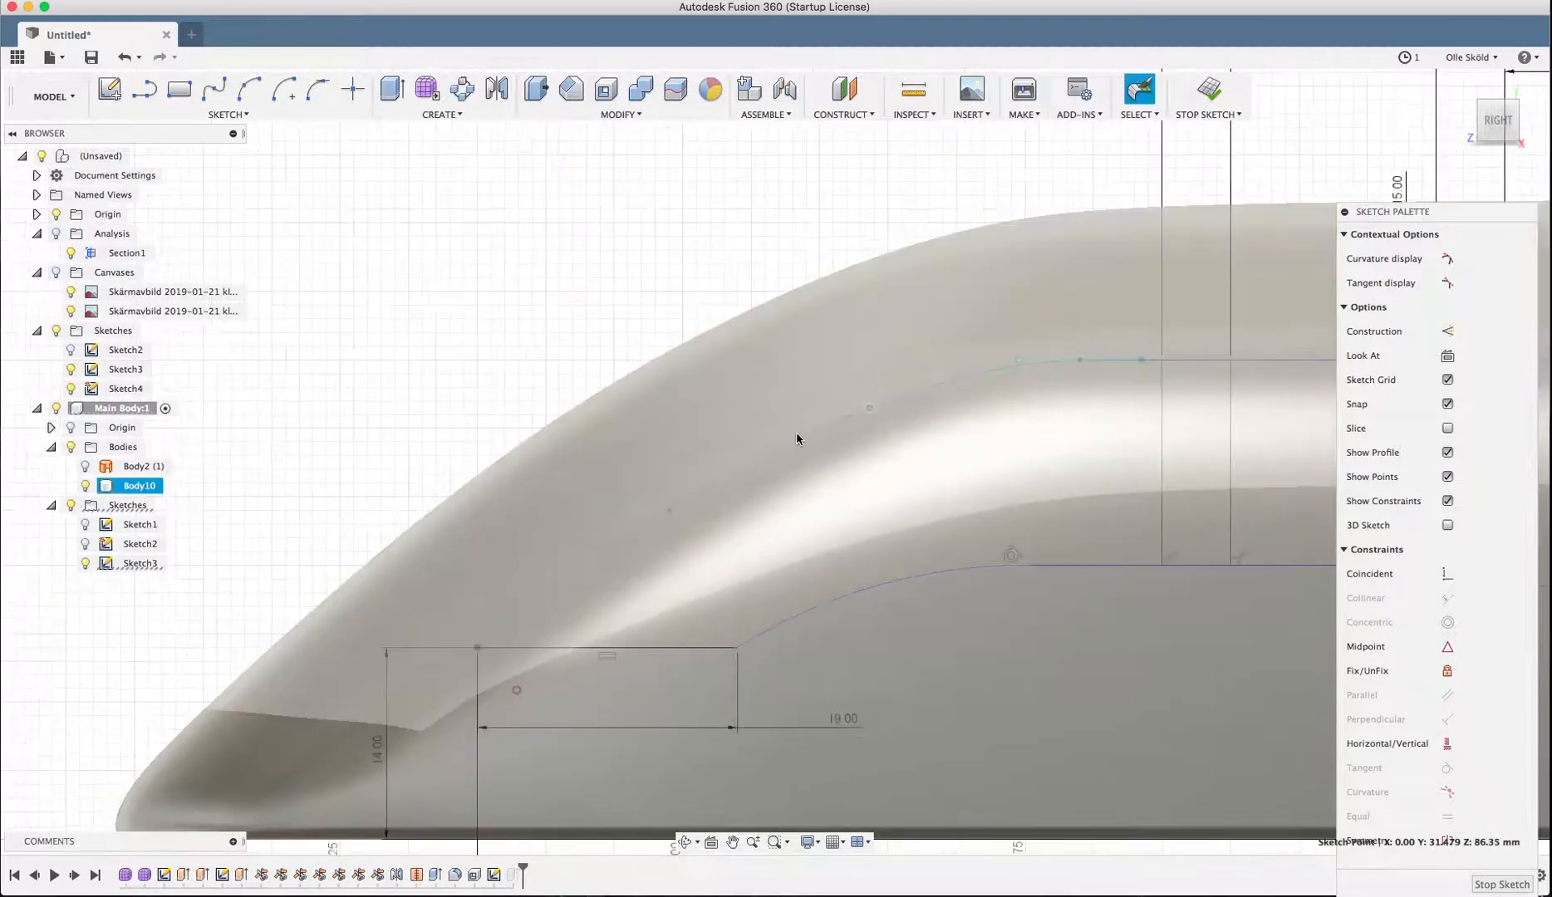
scroll(960, 554, "up", 3)
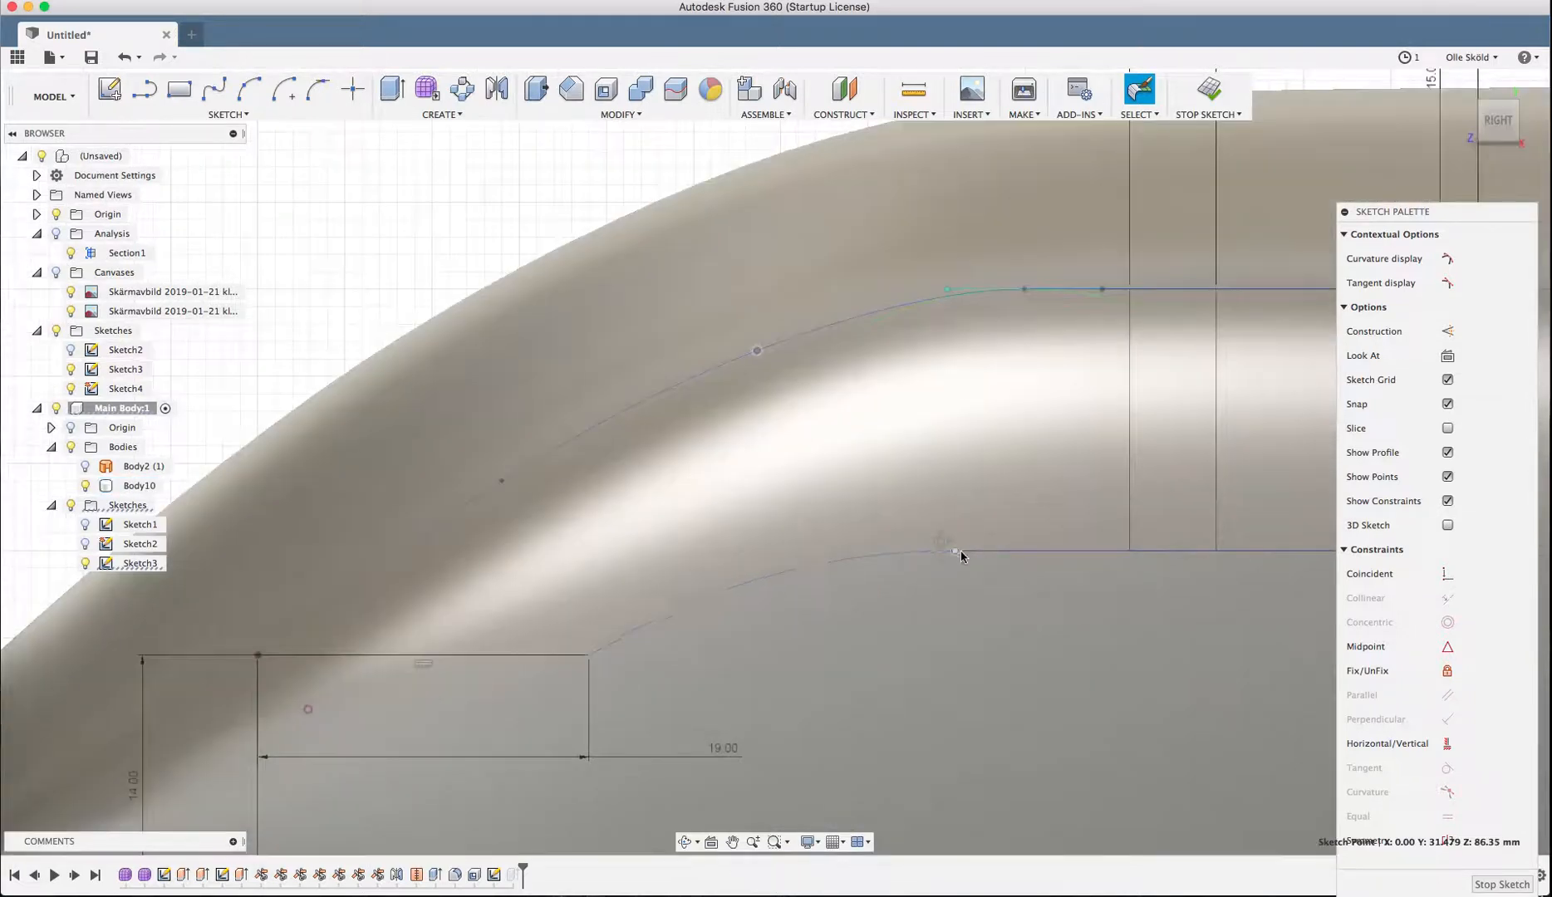
- Move the point joining the lower window arc and horizontal line to Z 71 mm, and finish the sketch
key("Escape")
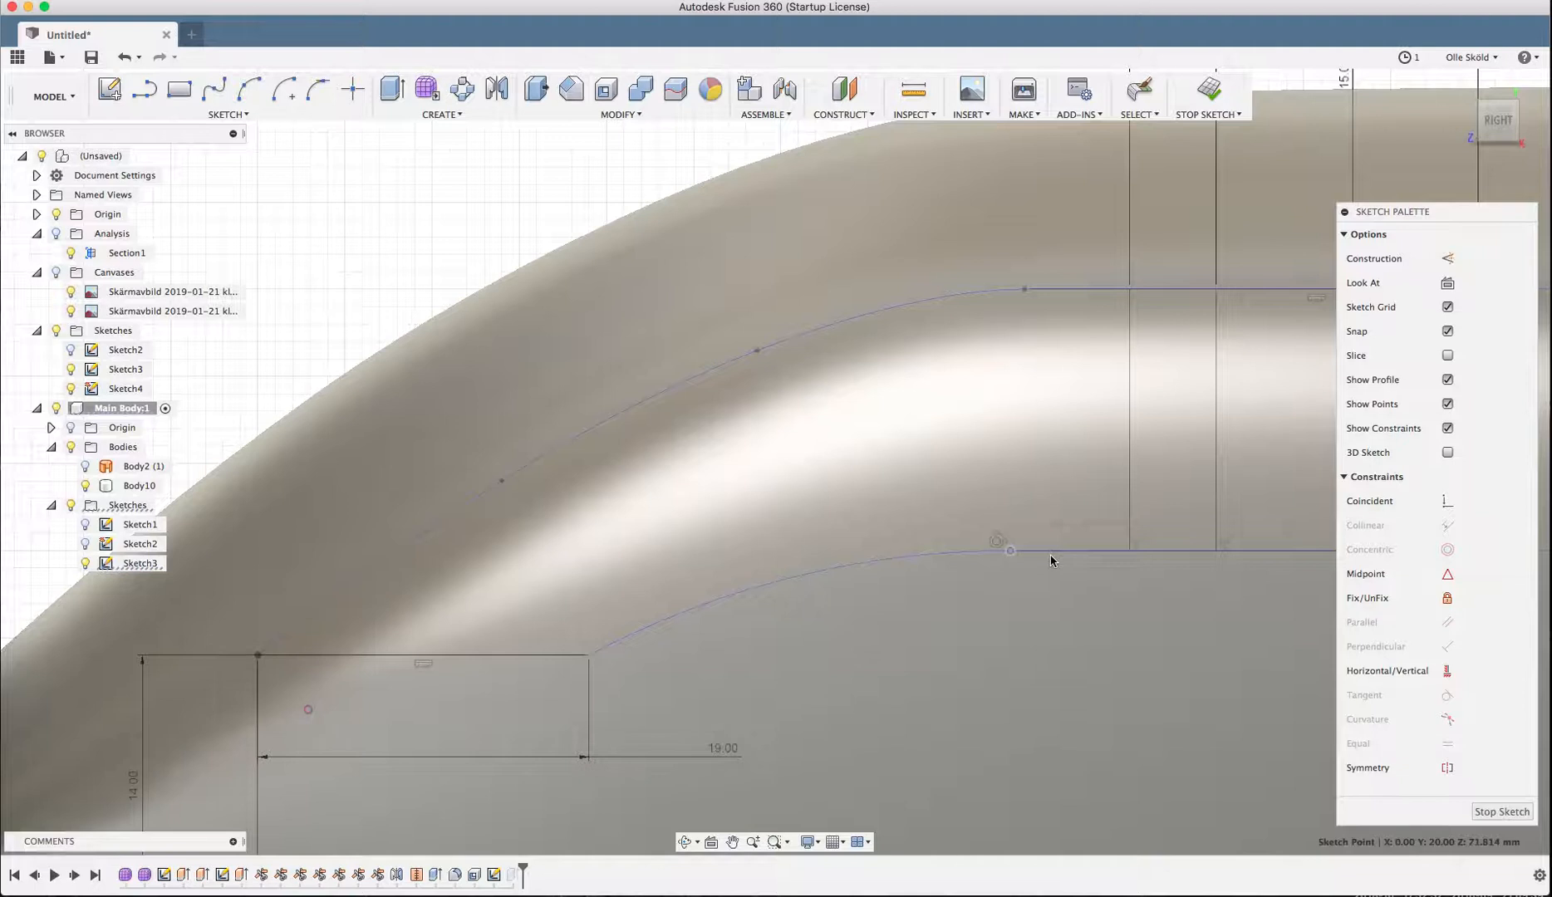
left_click_drag(1009, 550, 1022, 548)
scroll(752, 440, "down", 5)
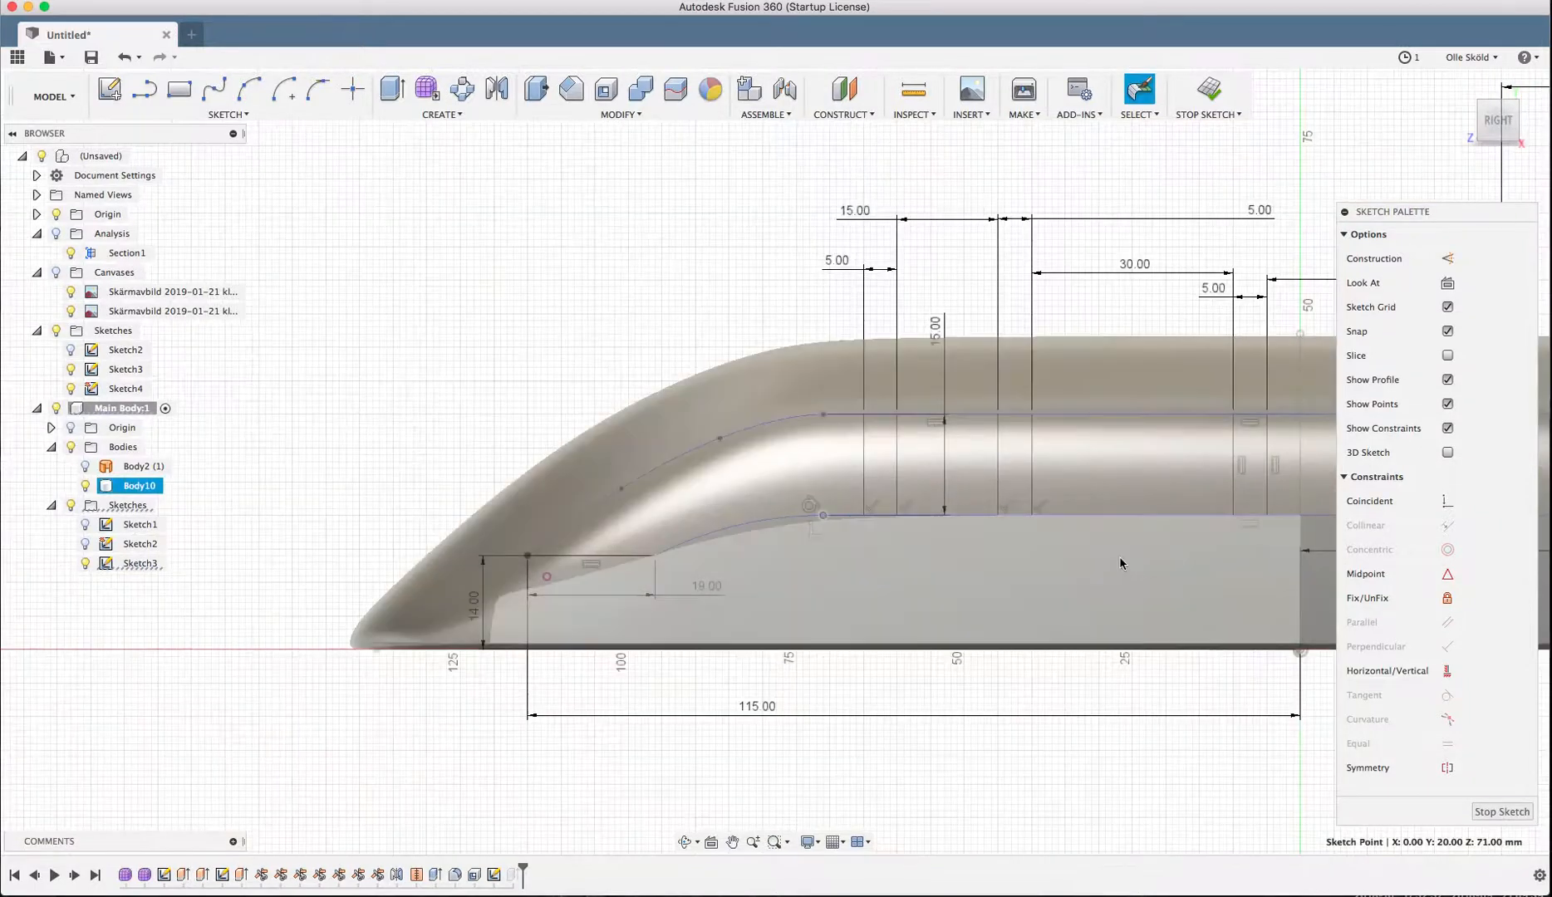
left_click(1502, 811)
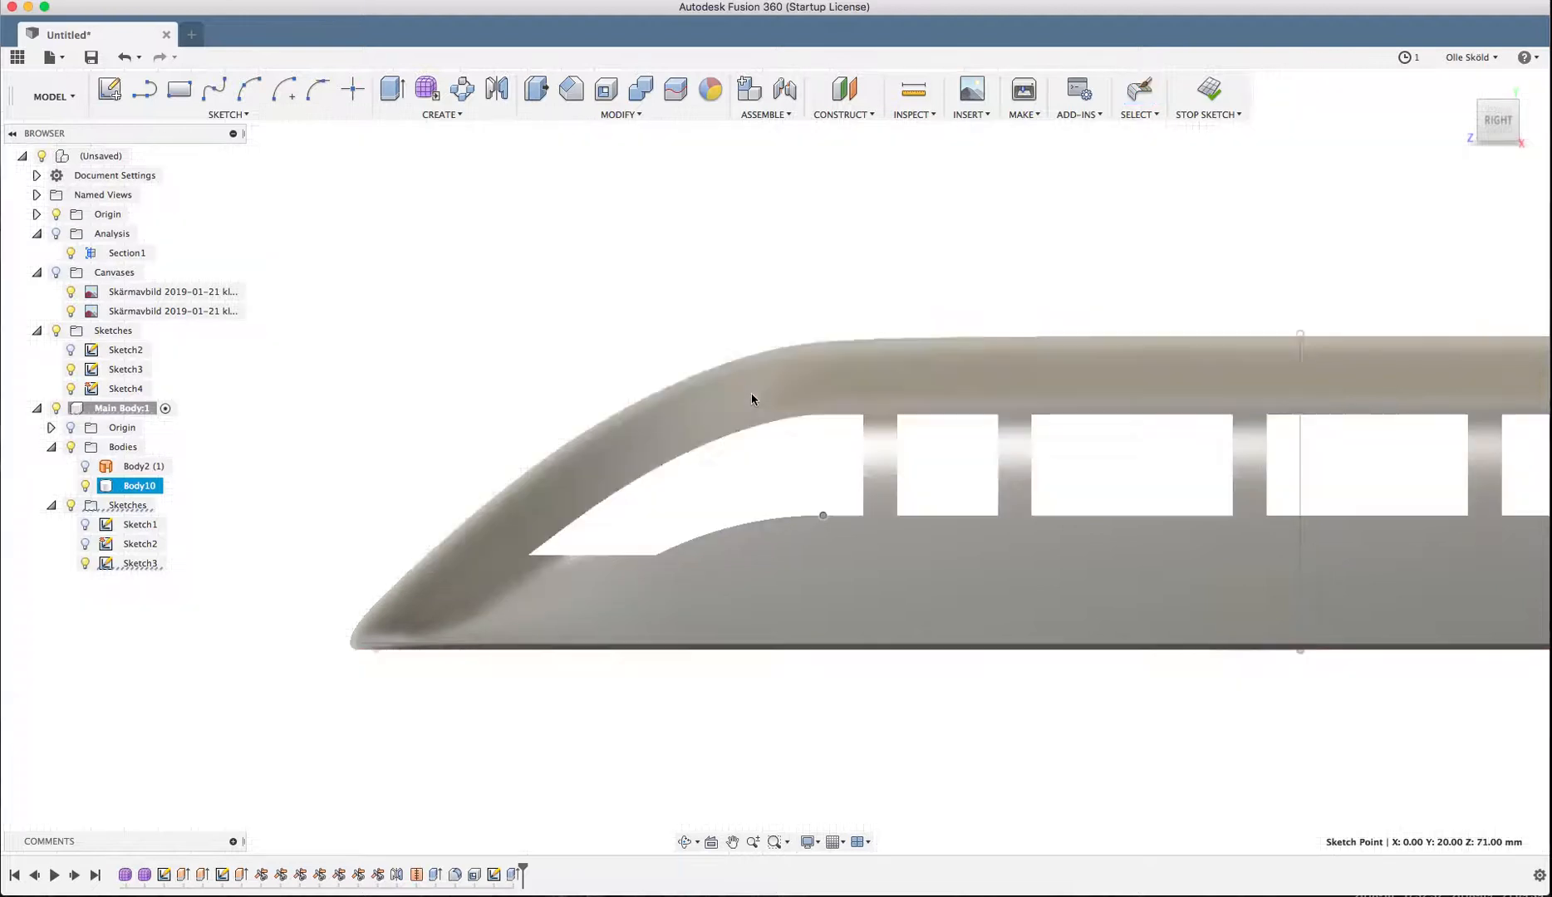
- Examine the reshaped front window and the train body from the side and the front
scroll(747, 398, "down", 1)
scroll(747, 373, "down", 3)
middle_click_drag(765, 350, 749, 400, "shift")
scroll(746, 406, "up", 5)
scroll(764, 399, "down", 10)
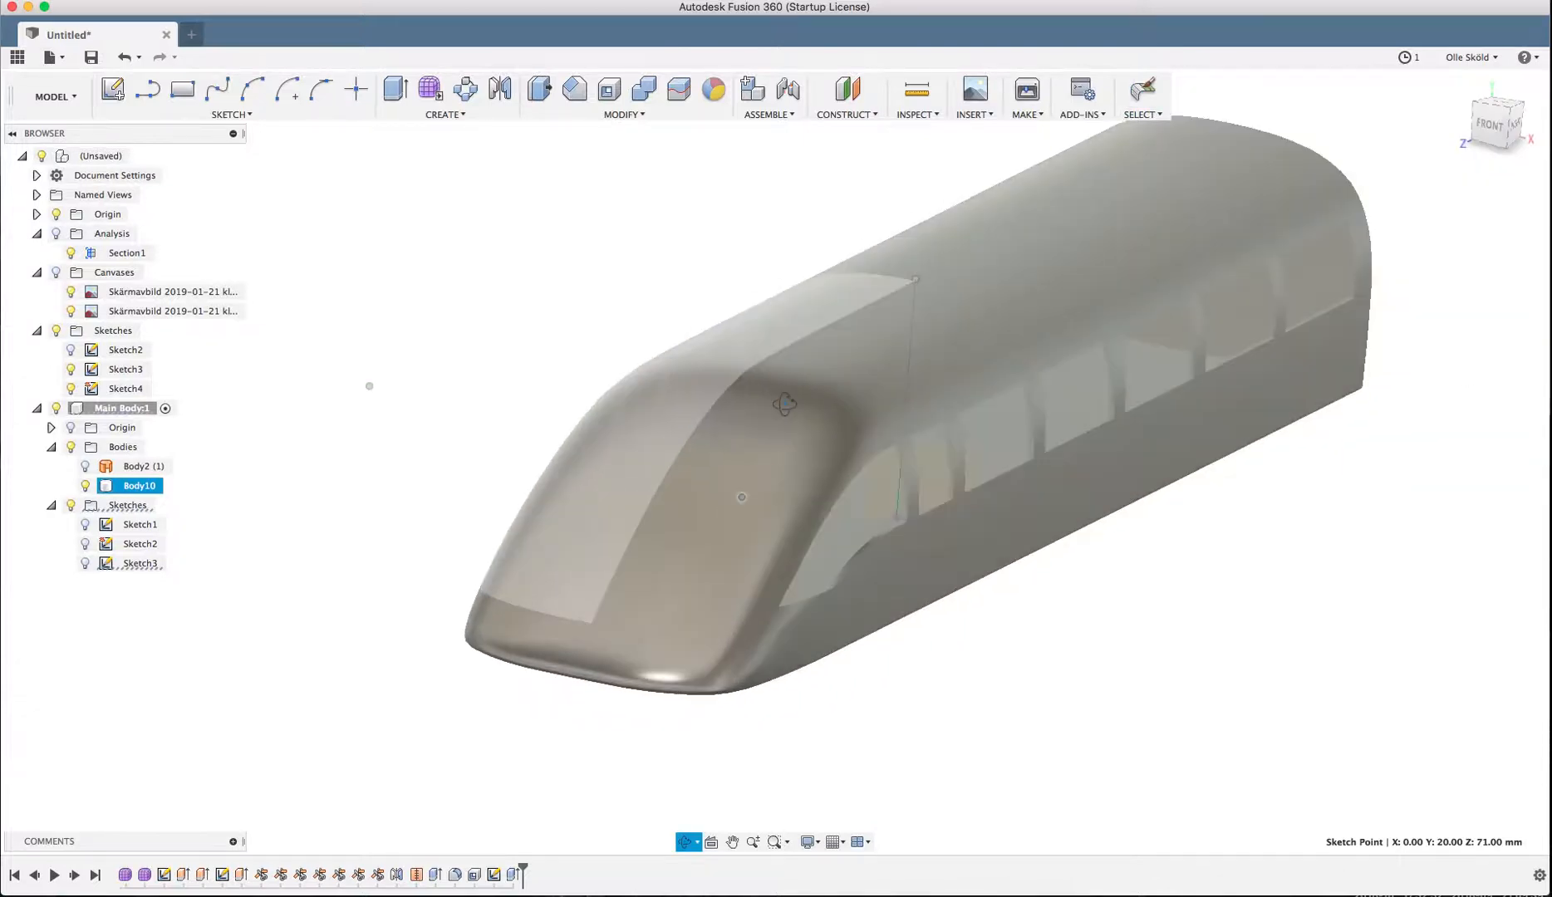
middle_click_drag(603, 509, 588, 508, "shift")
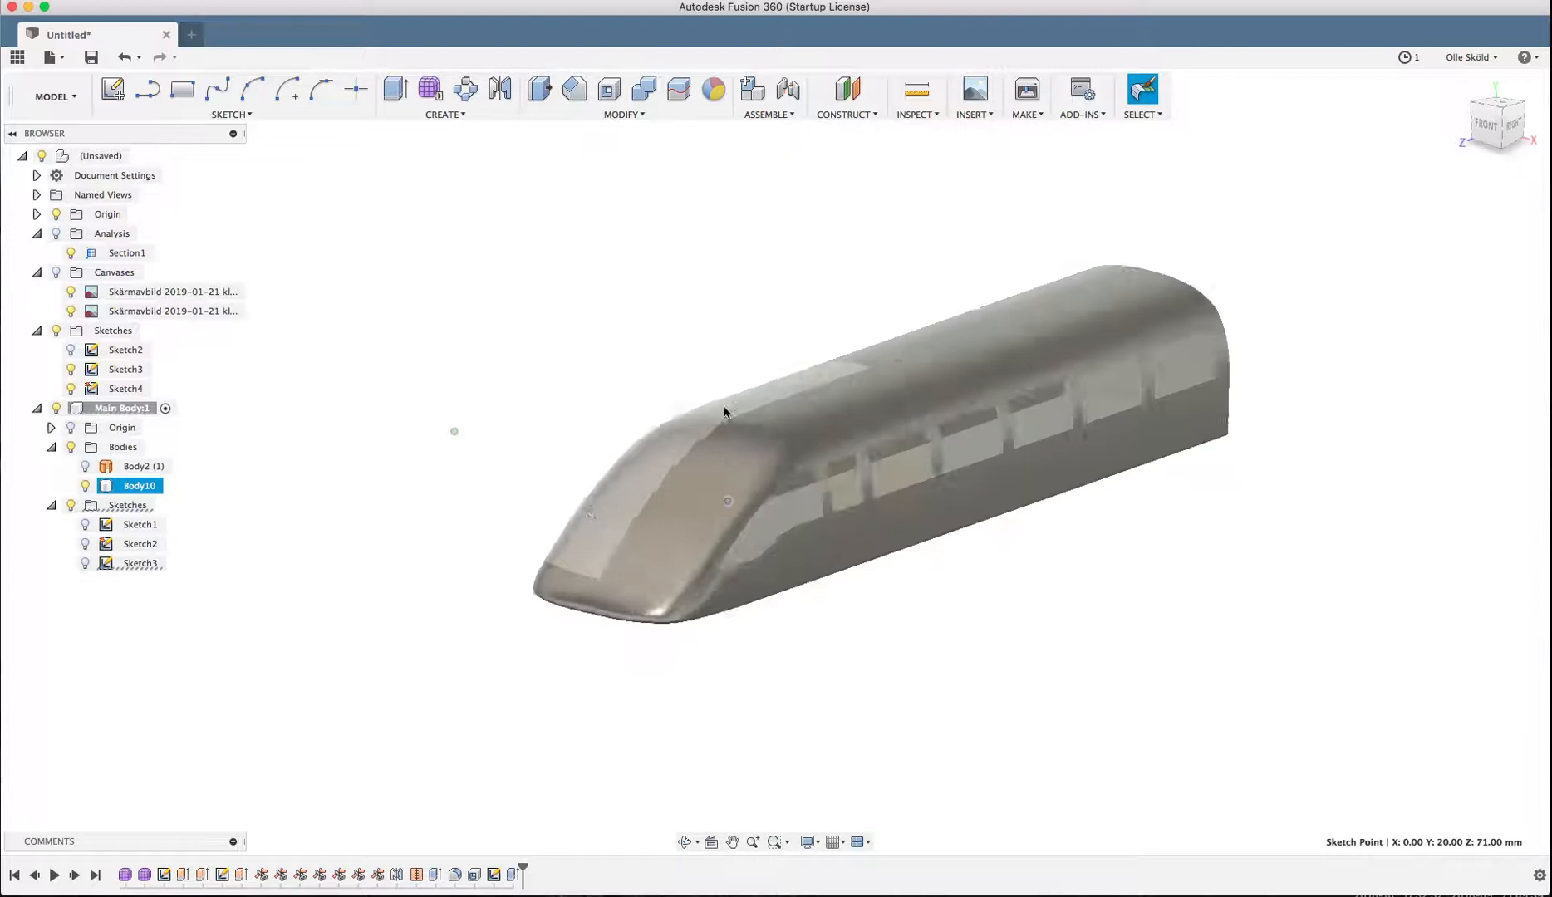
scroll(739, 432, "up", 3)
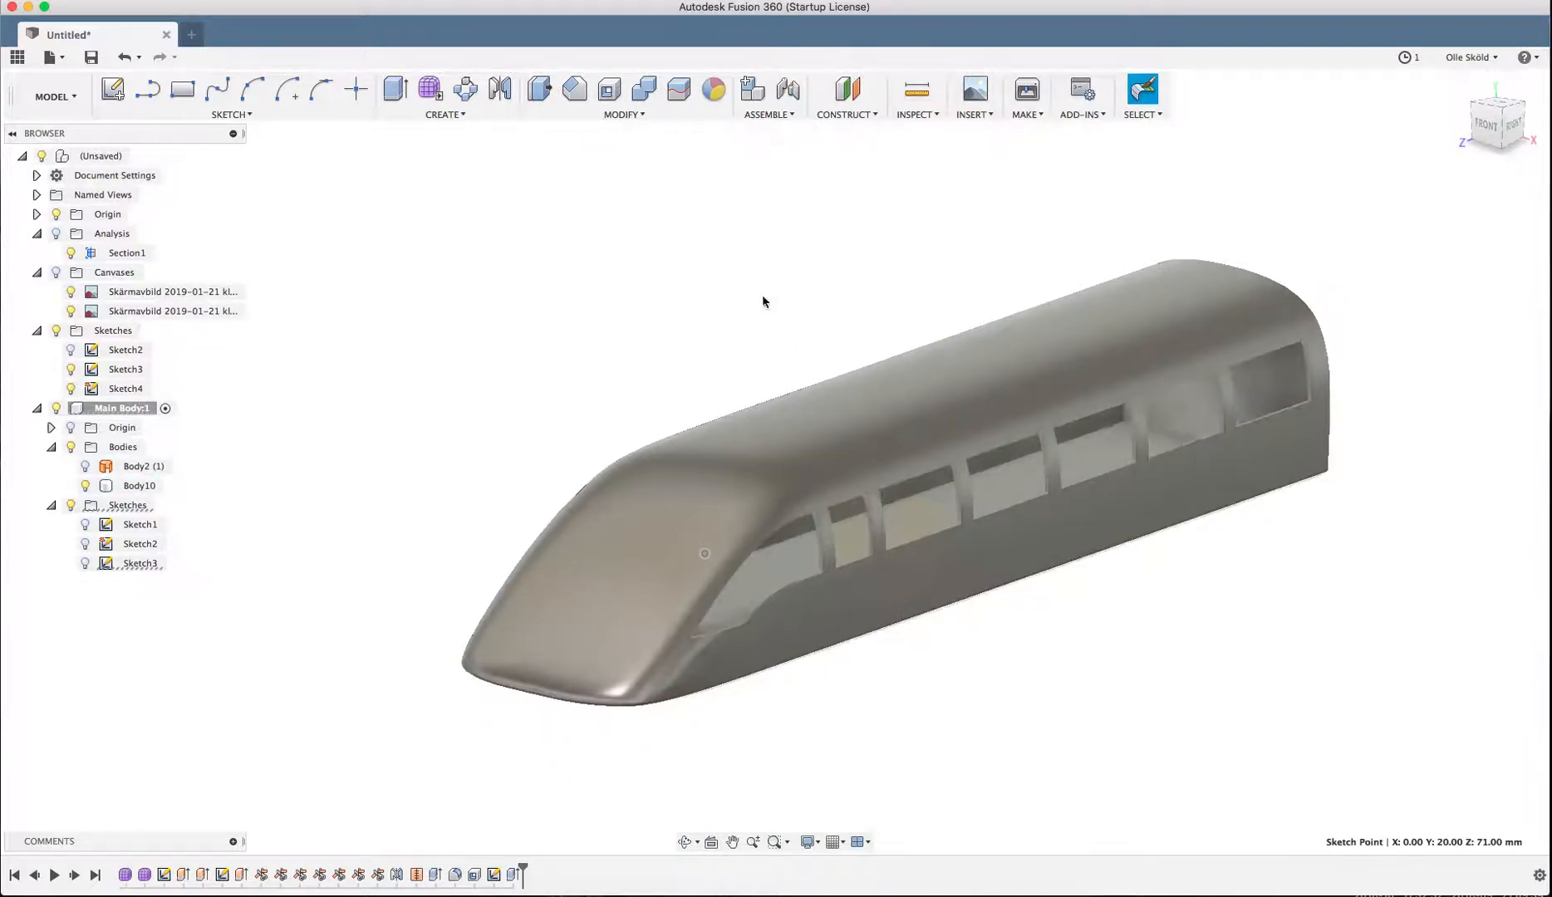
- Edit the symmetric window extrusion, changing its operation from Cut to New Body
double_click(513, 875)
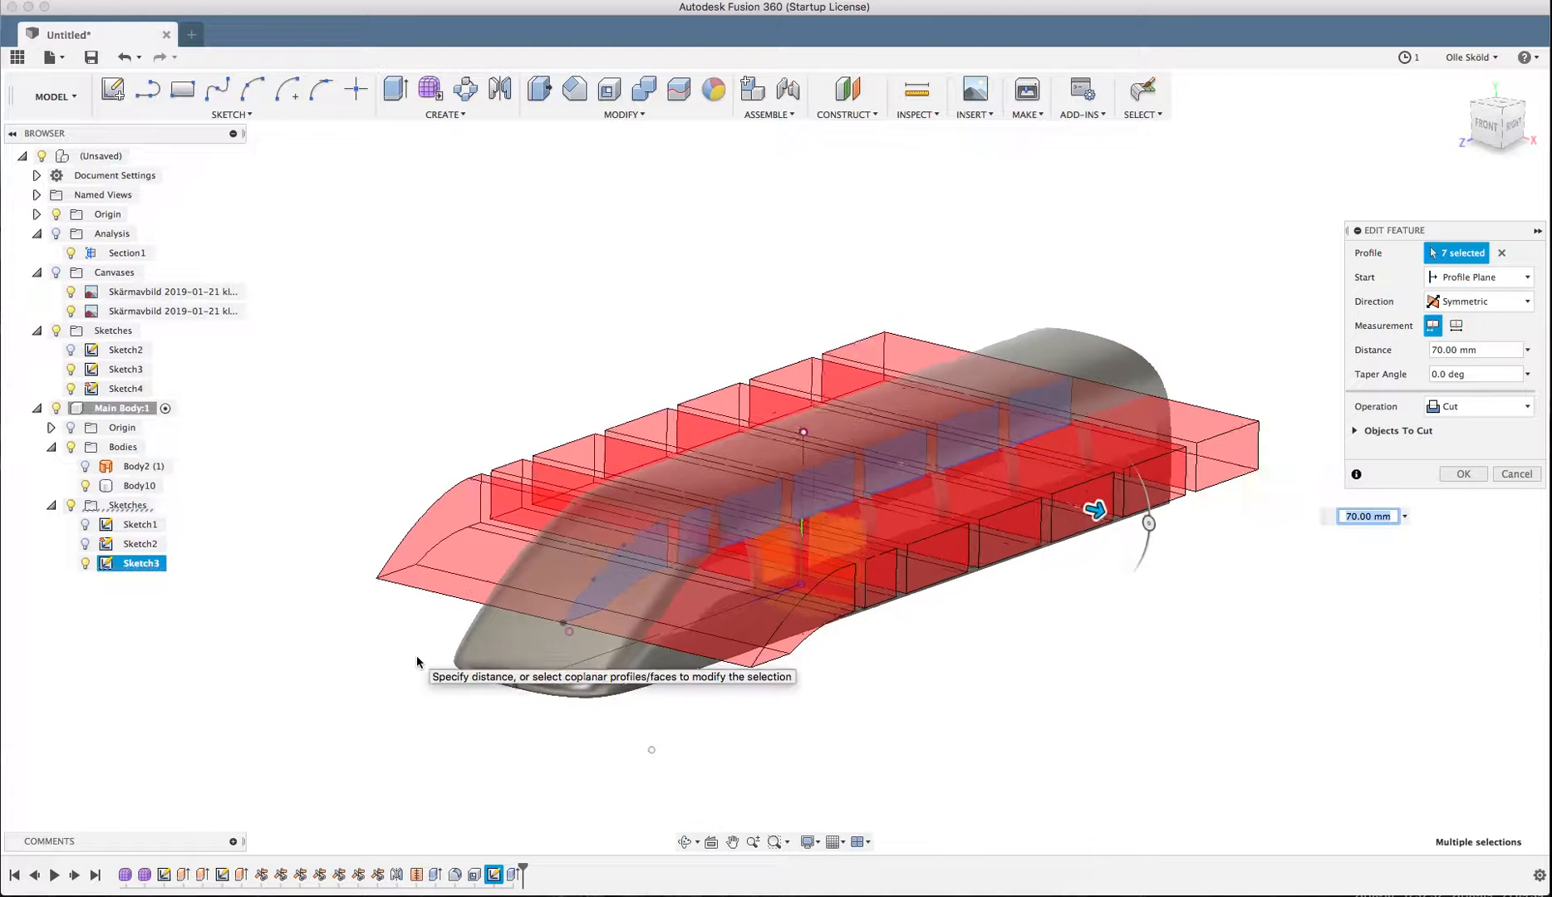
scroll(416, 662, "down", 2)
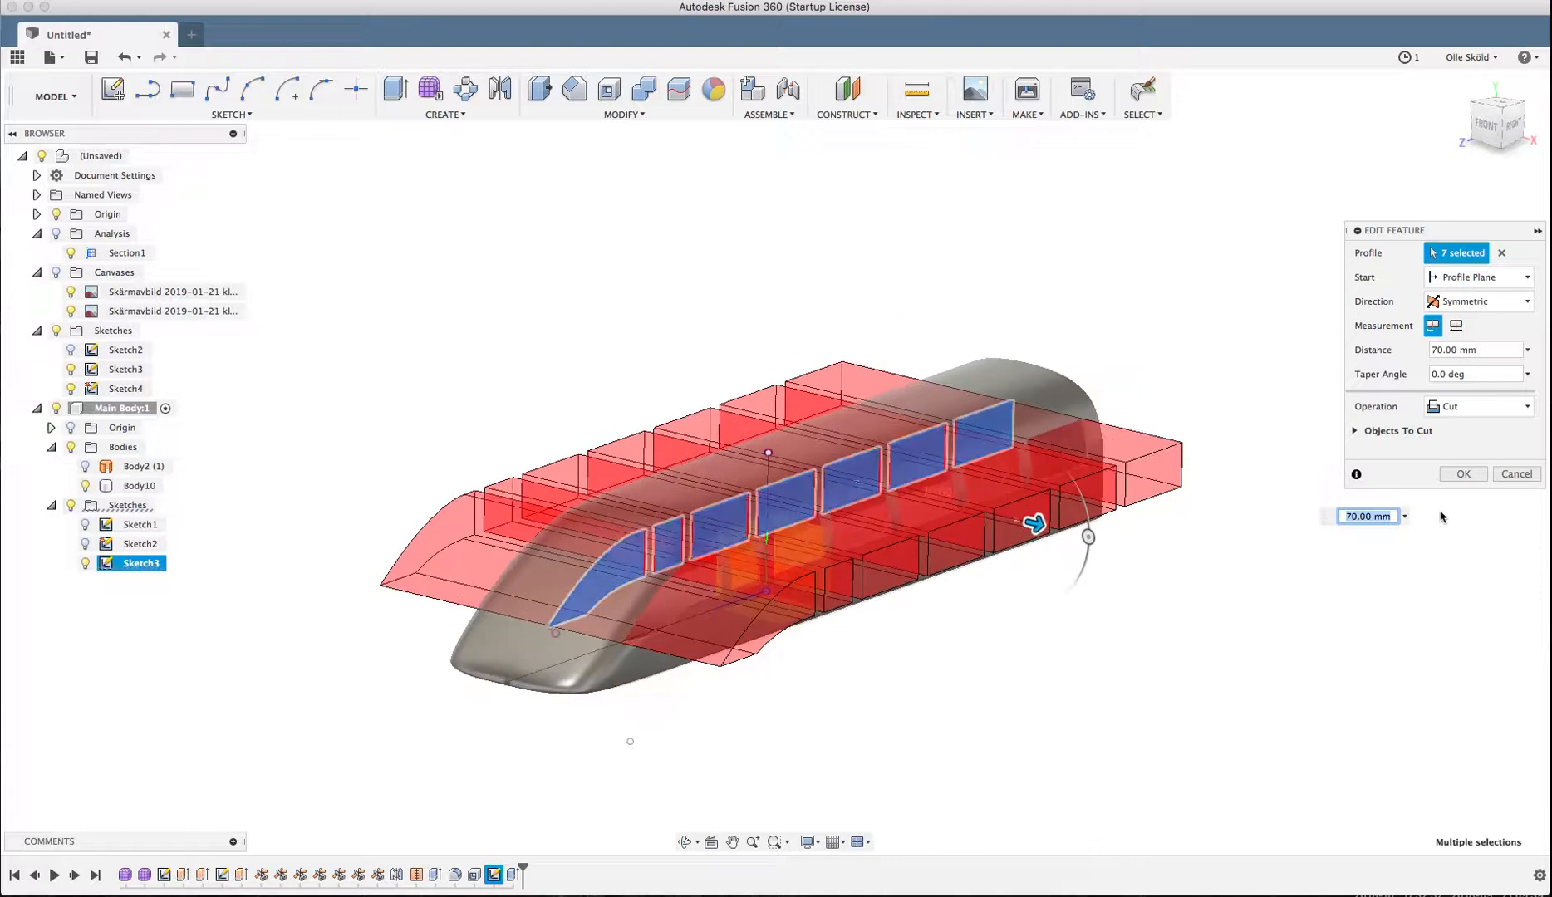
left_click(1360, 433)
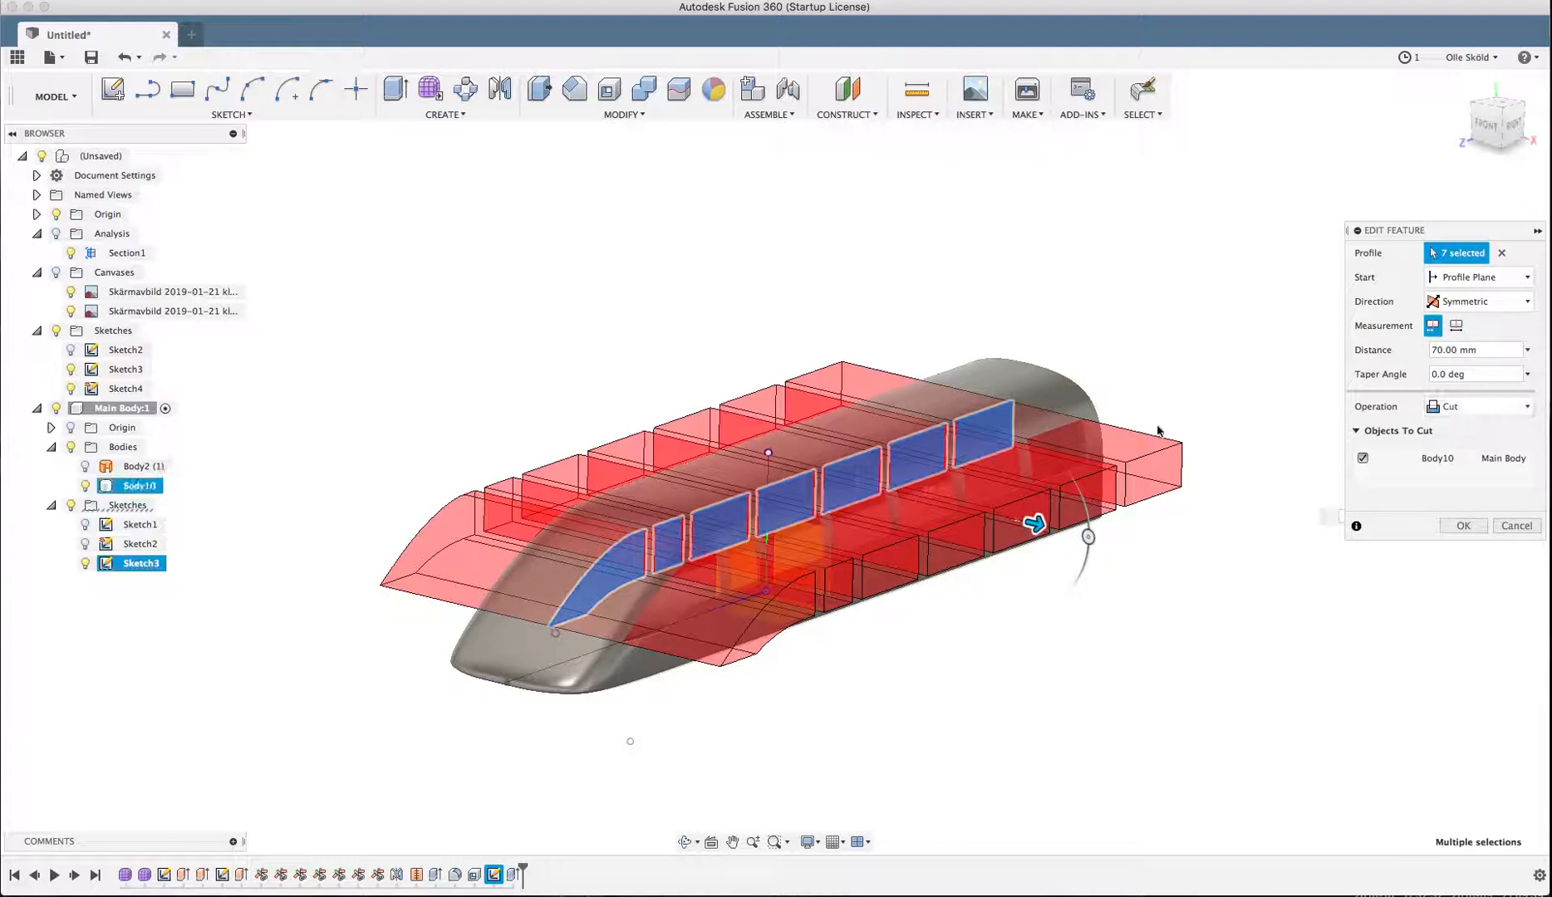
scroll(1159, 431, "up", 1)
left_click(1481, 407)
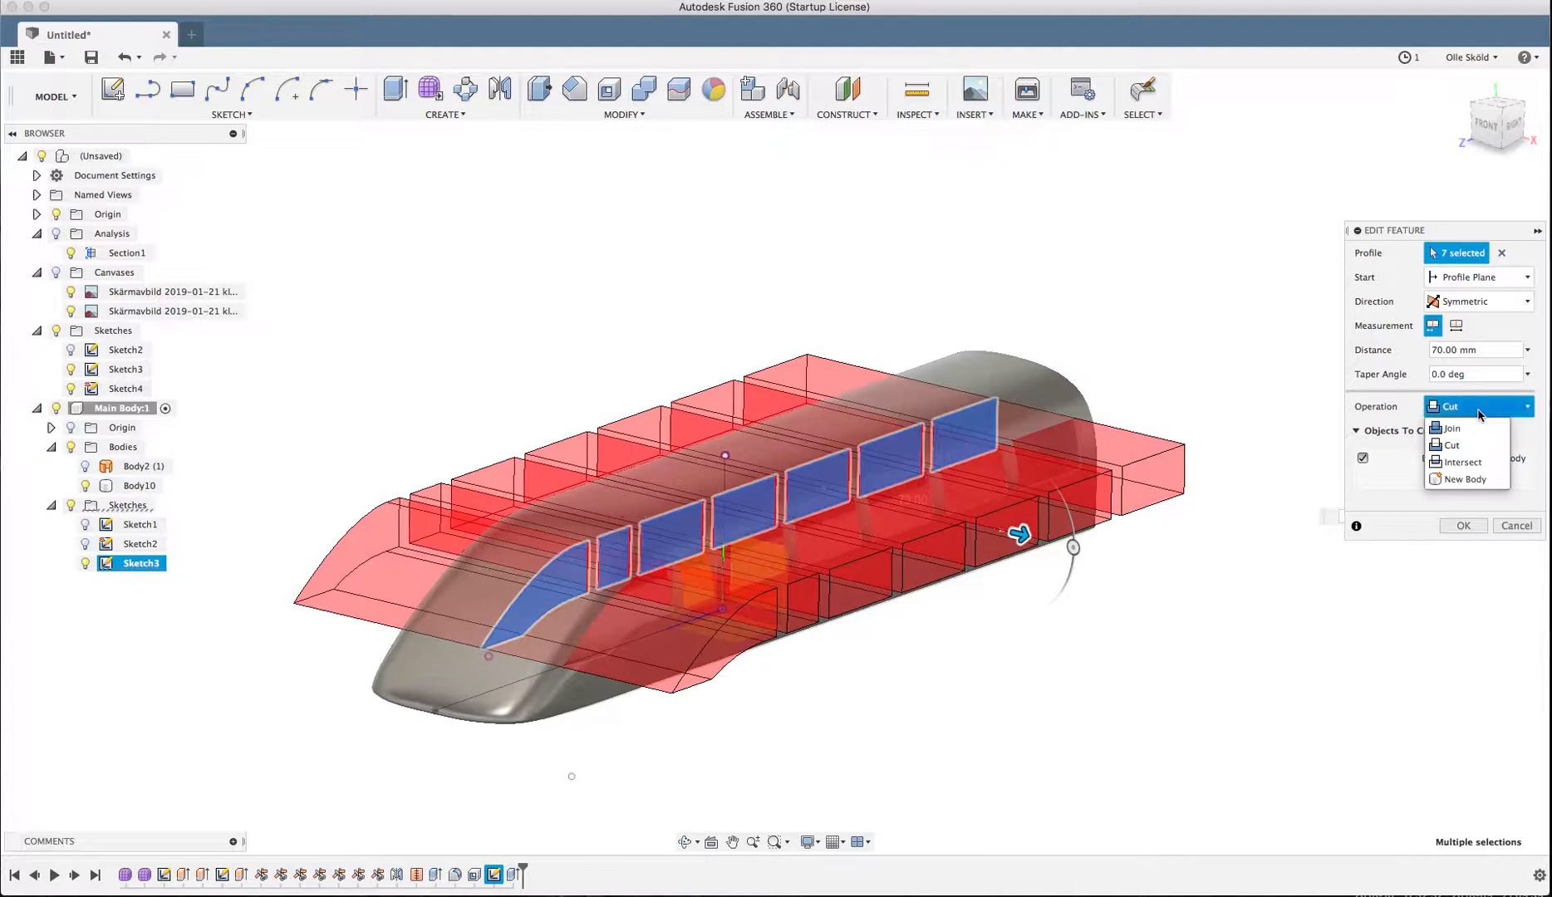
left_click(1455, 480)
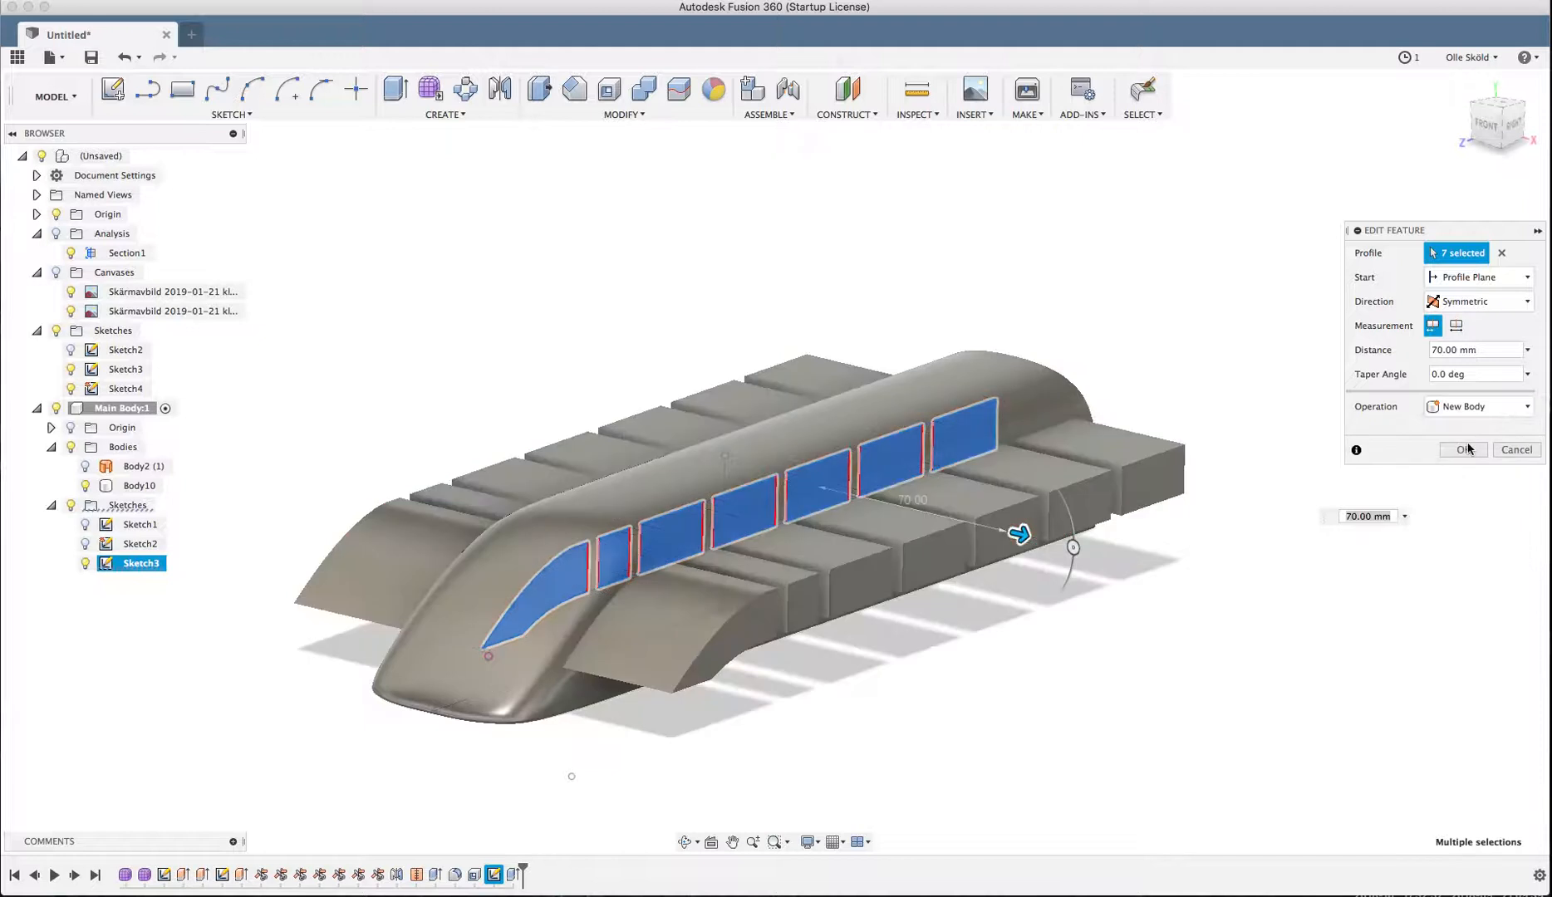
left_click(1464, 449)
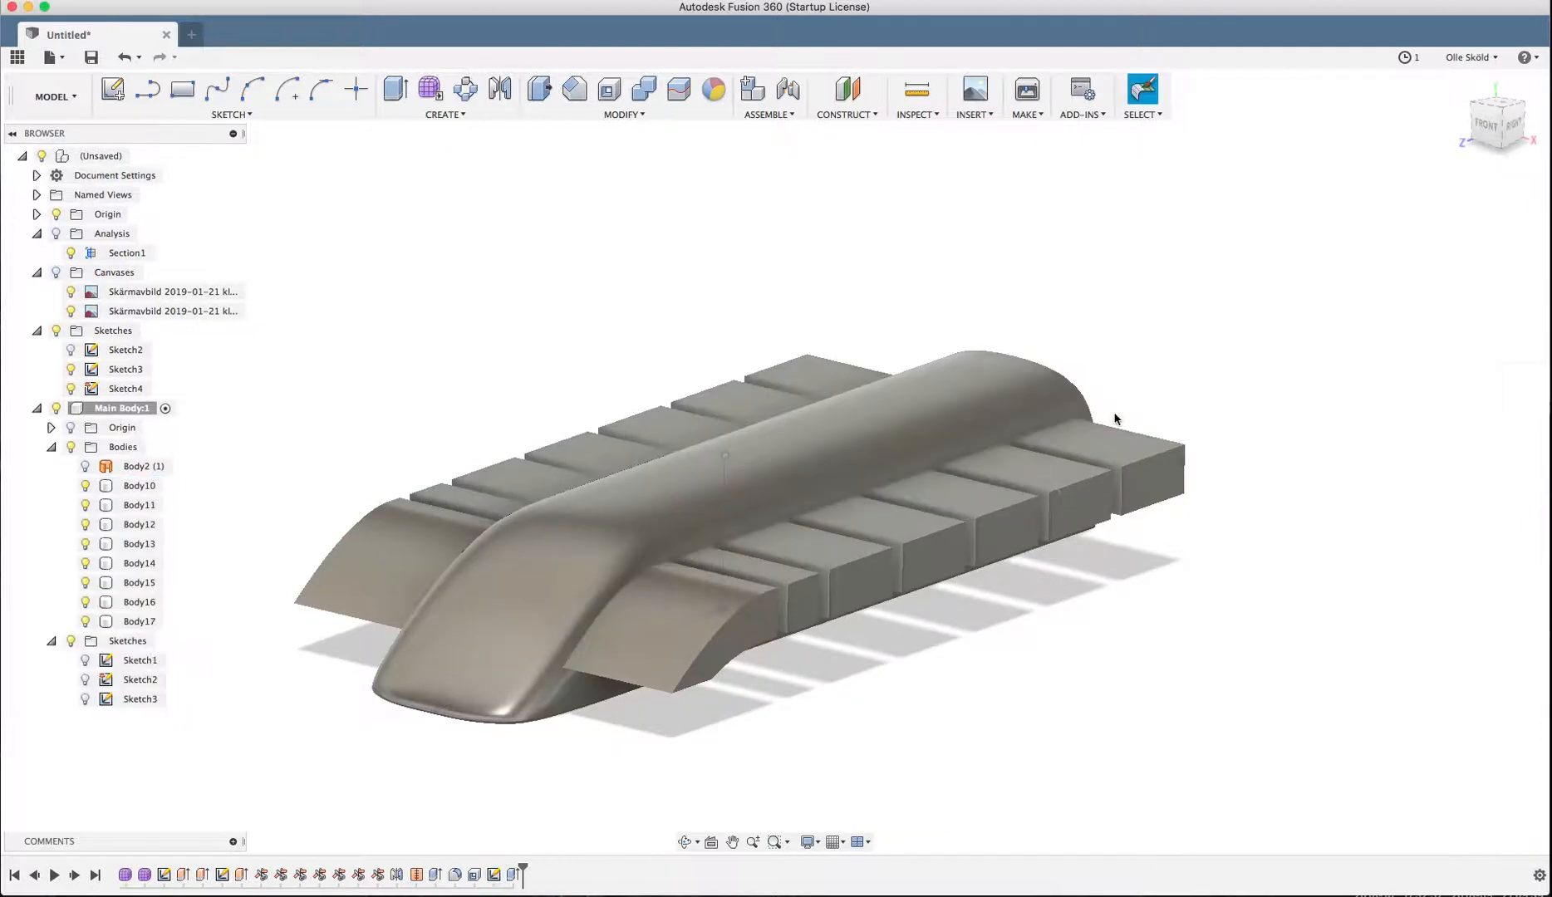
left_click(680, 94)
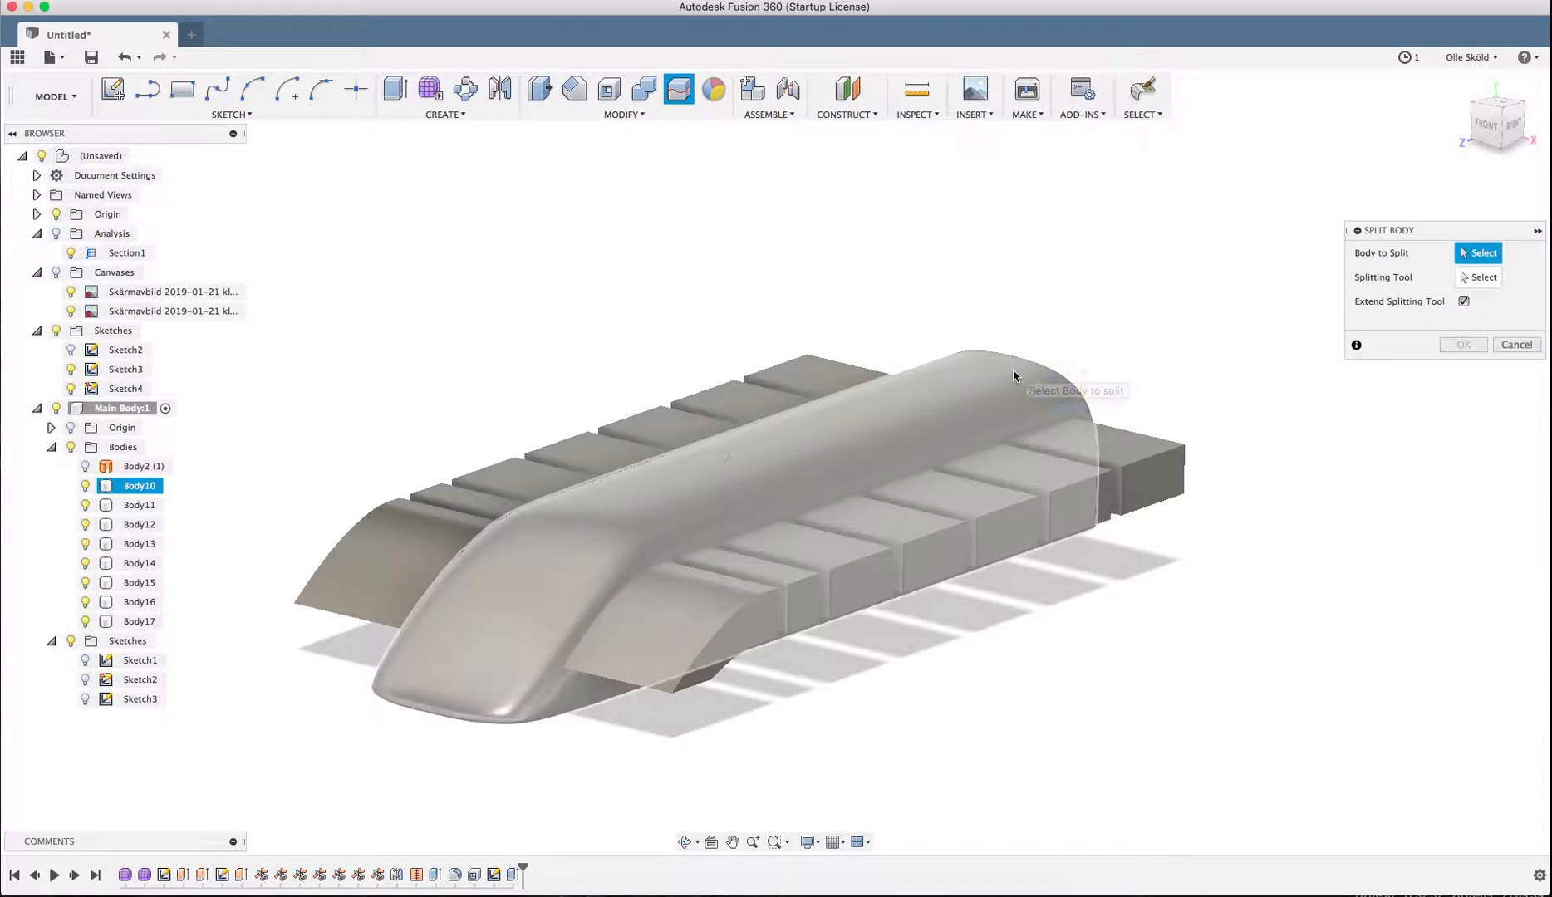
left_click(1012, 371)
left_click(1477, 278)
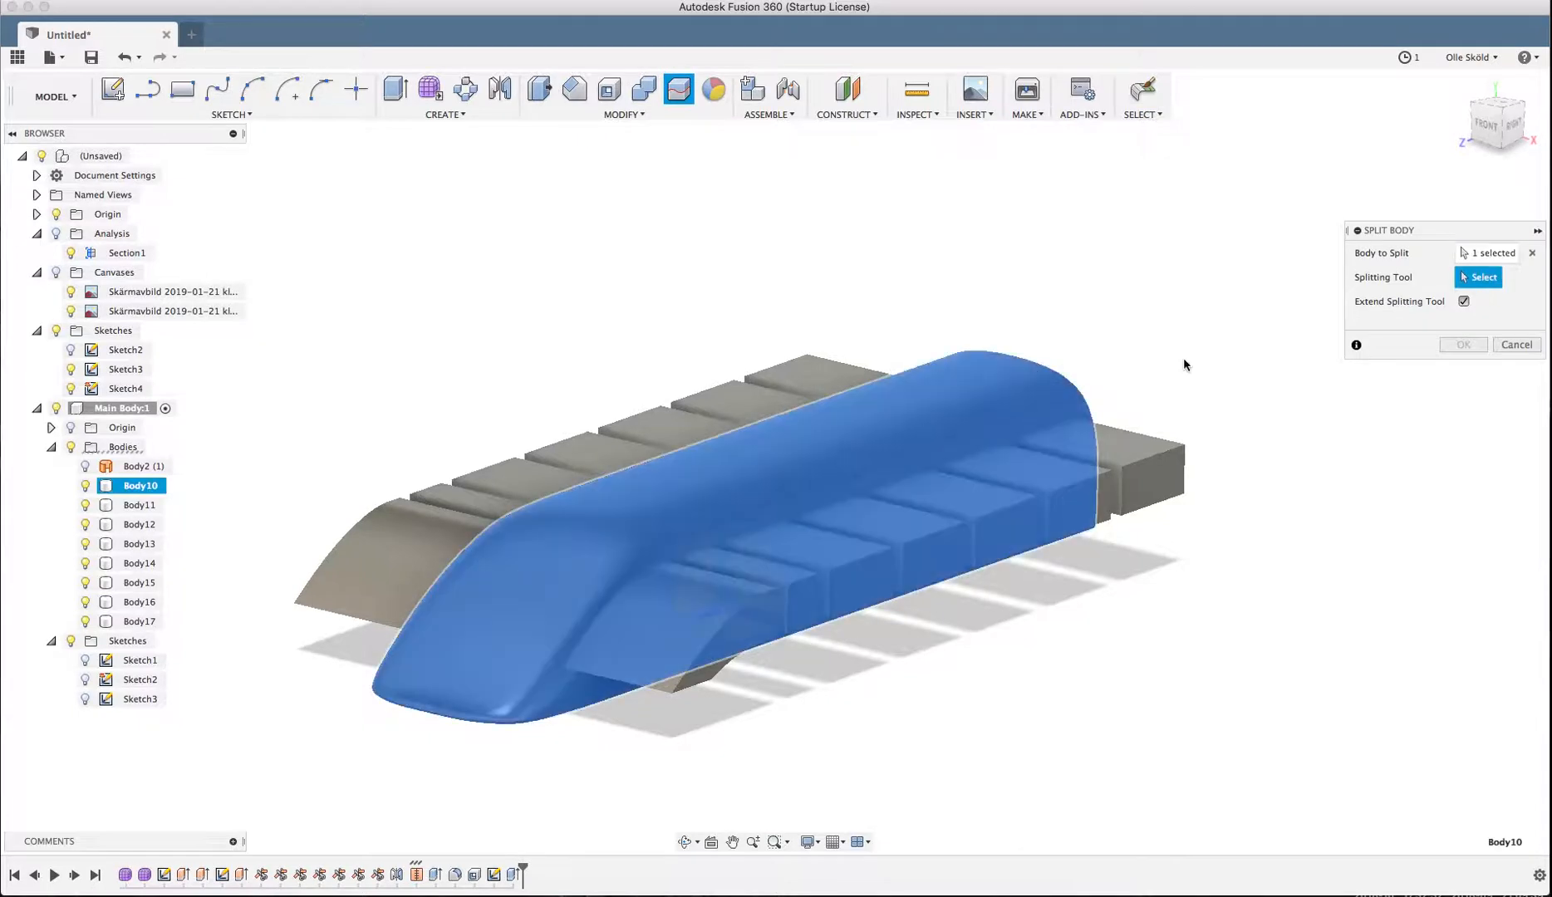
scroll(104, 632, "down", 1)
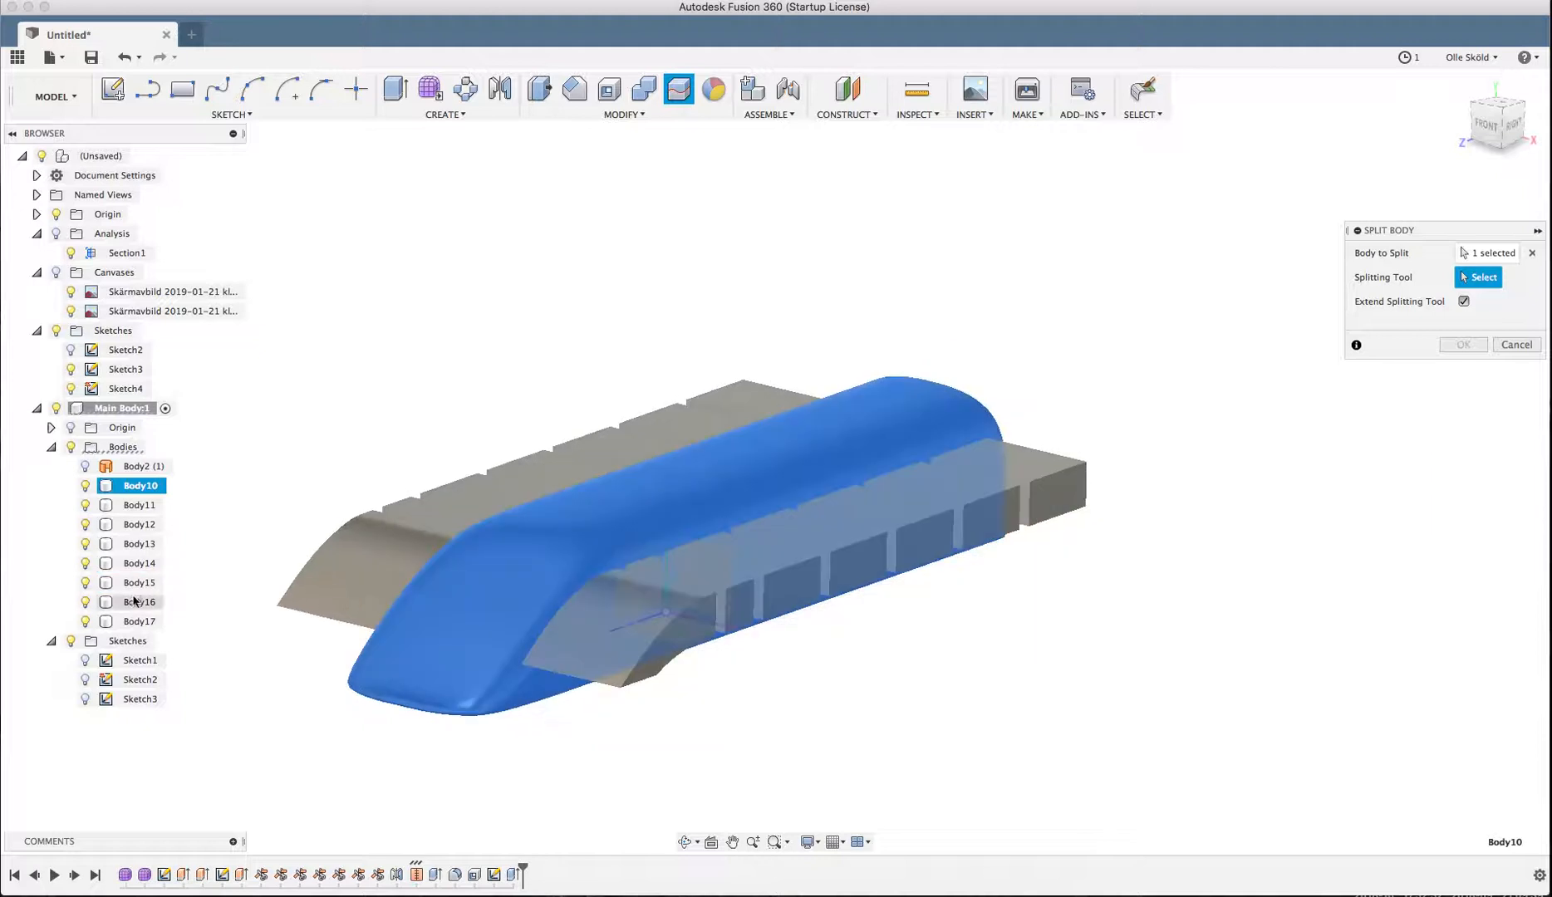
left_click(139, 505)
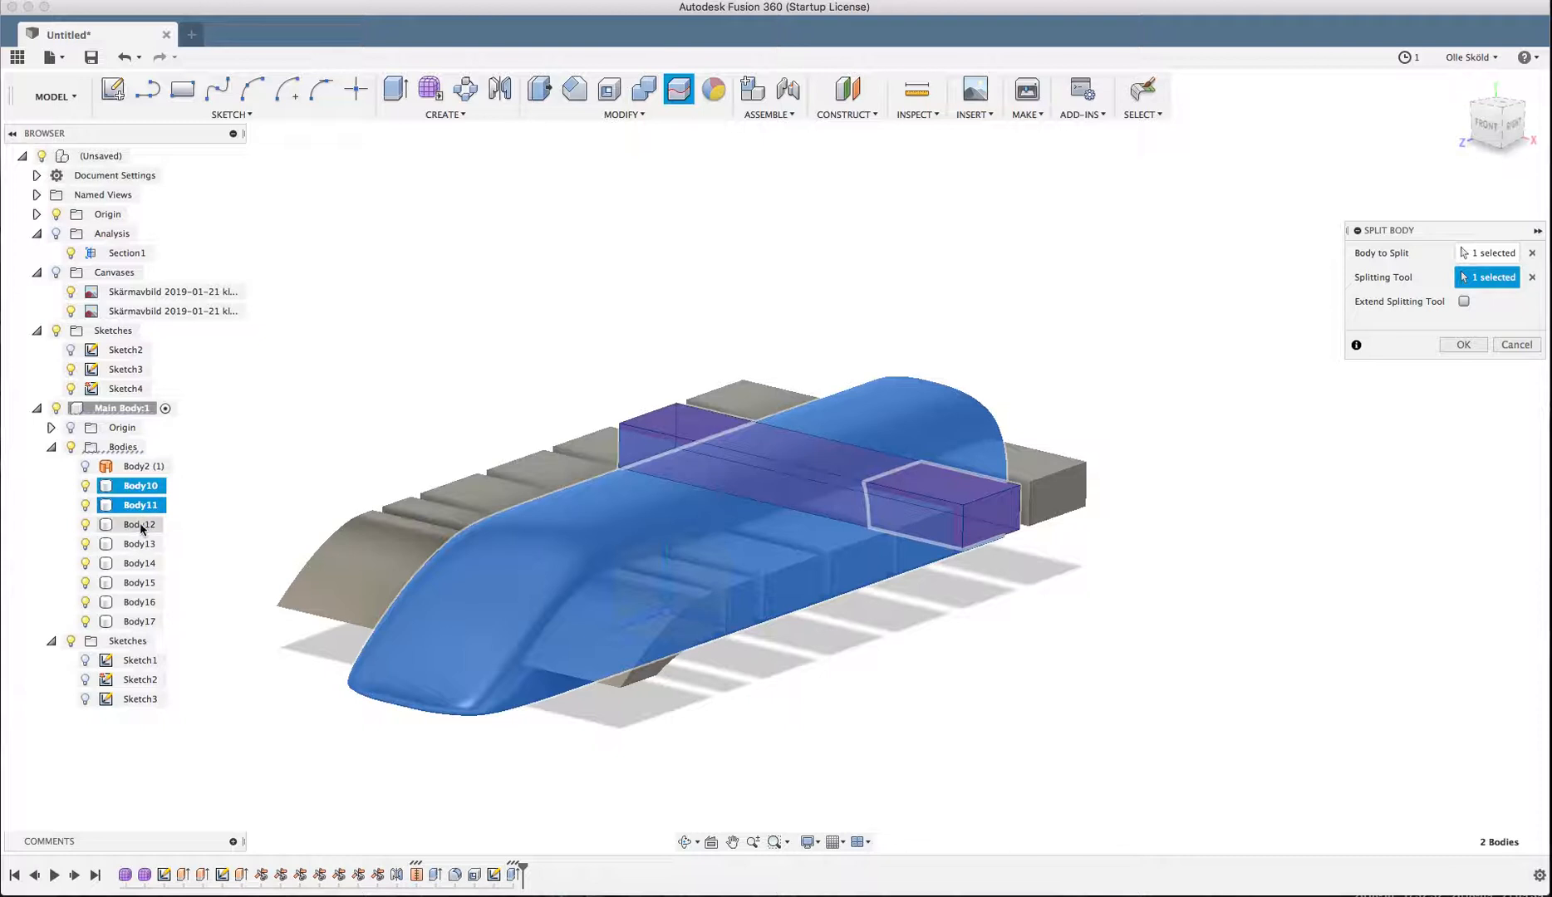
middle_click_drag(711, 482, 753, 573, "shift")
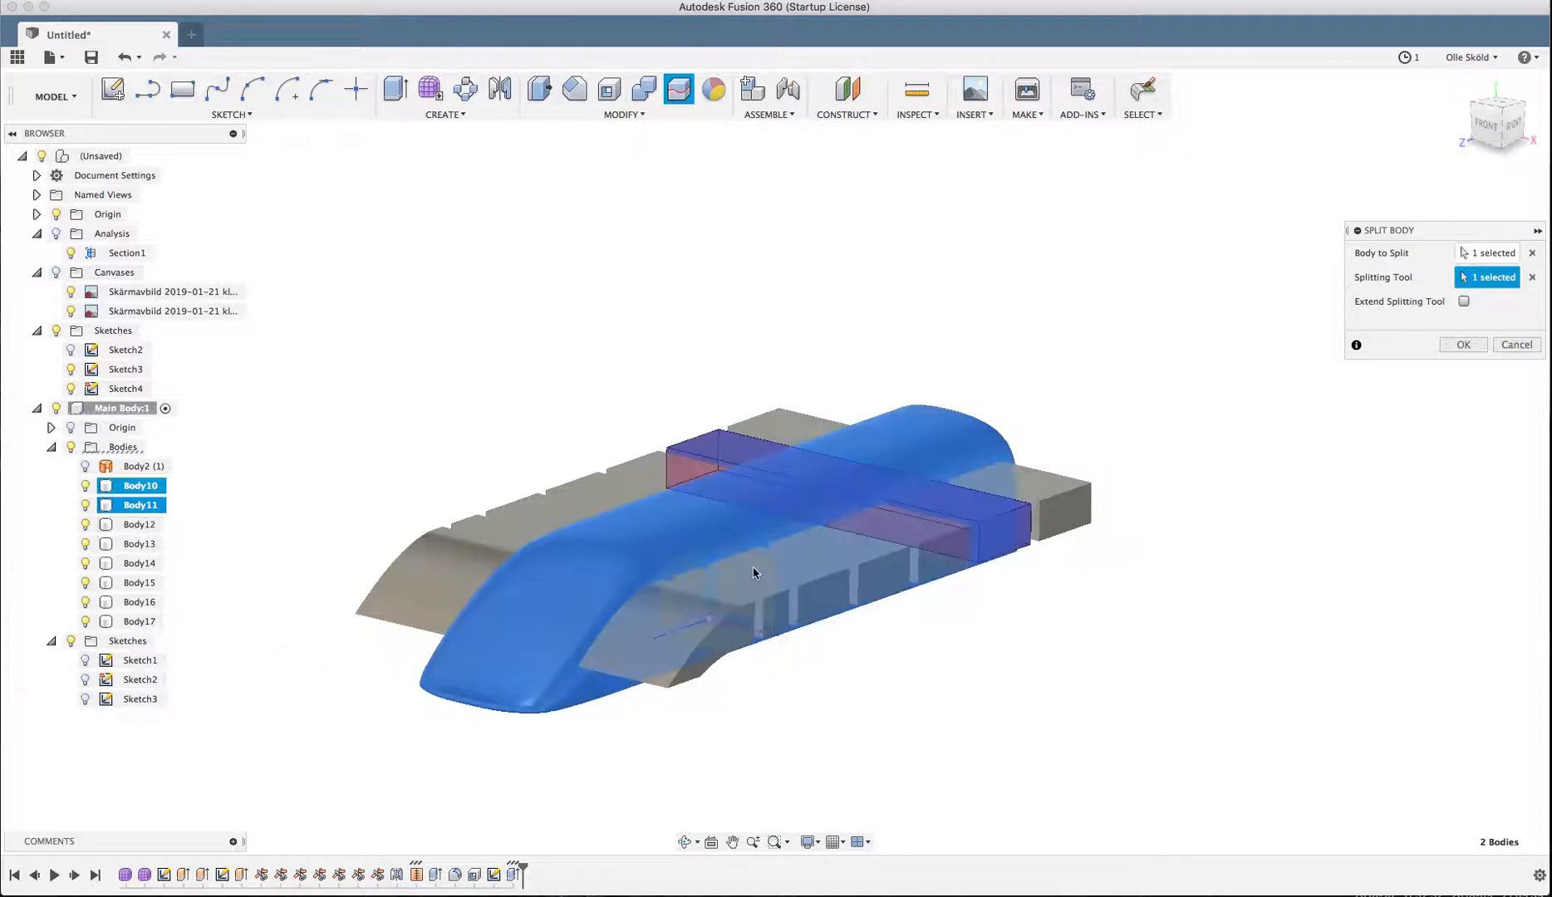
scroll(370, 573, "up", 2)
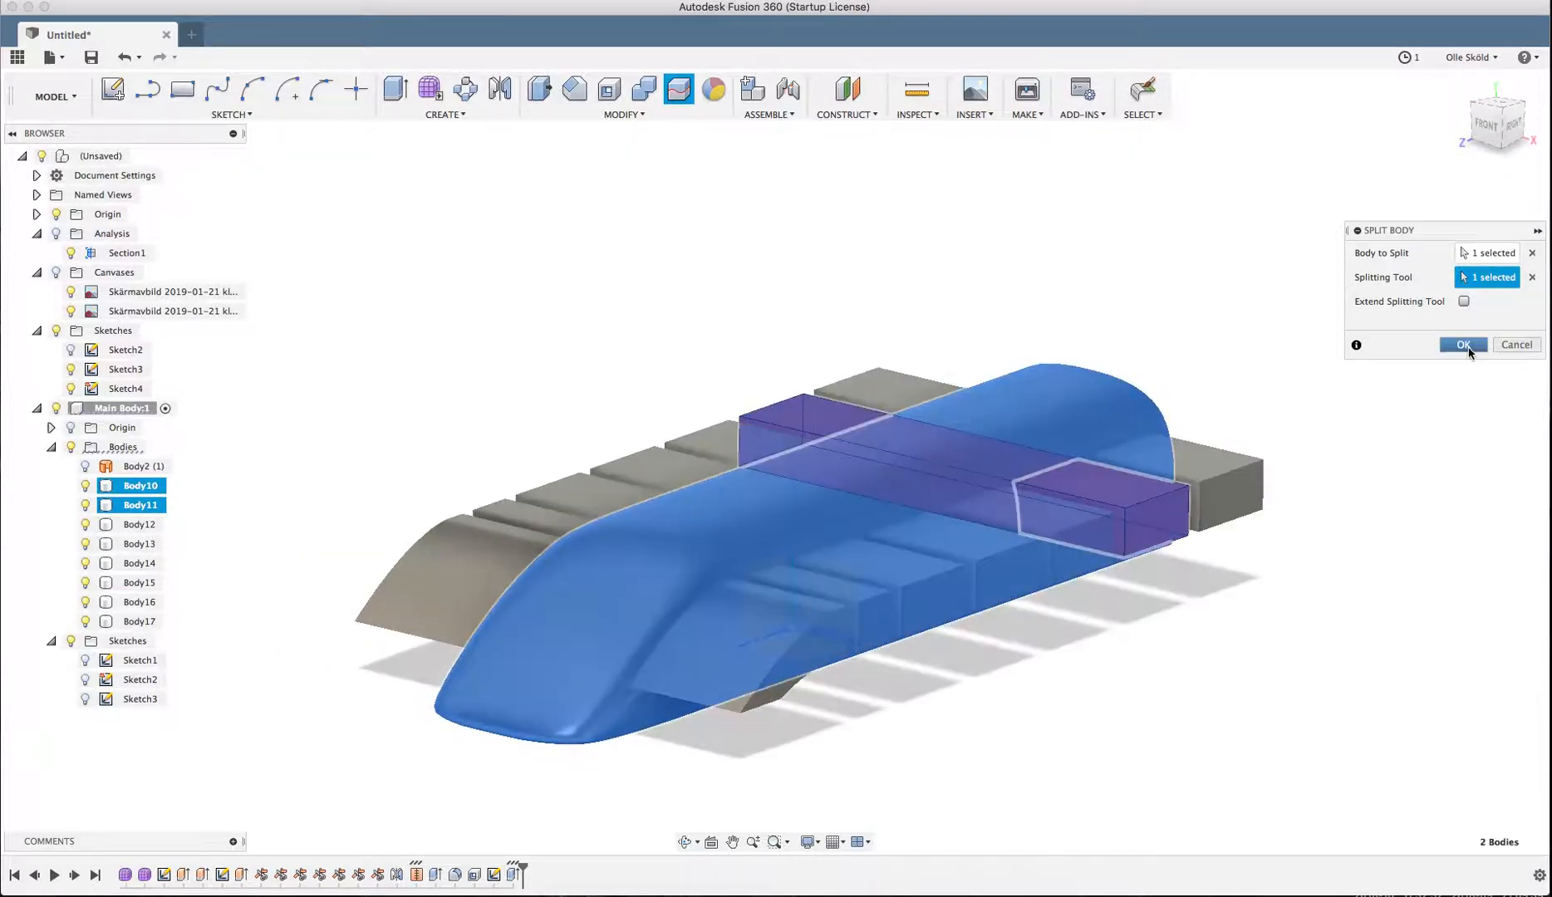
left_click(1517, 345)
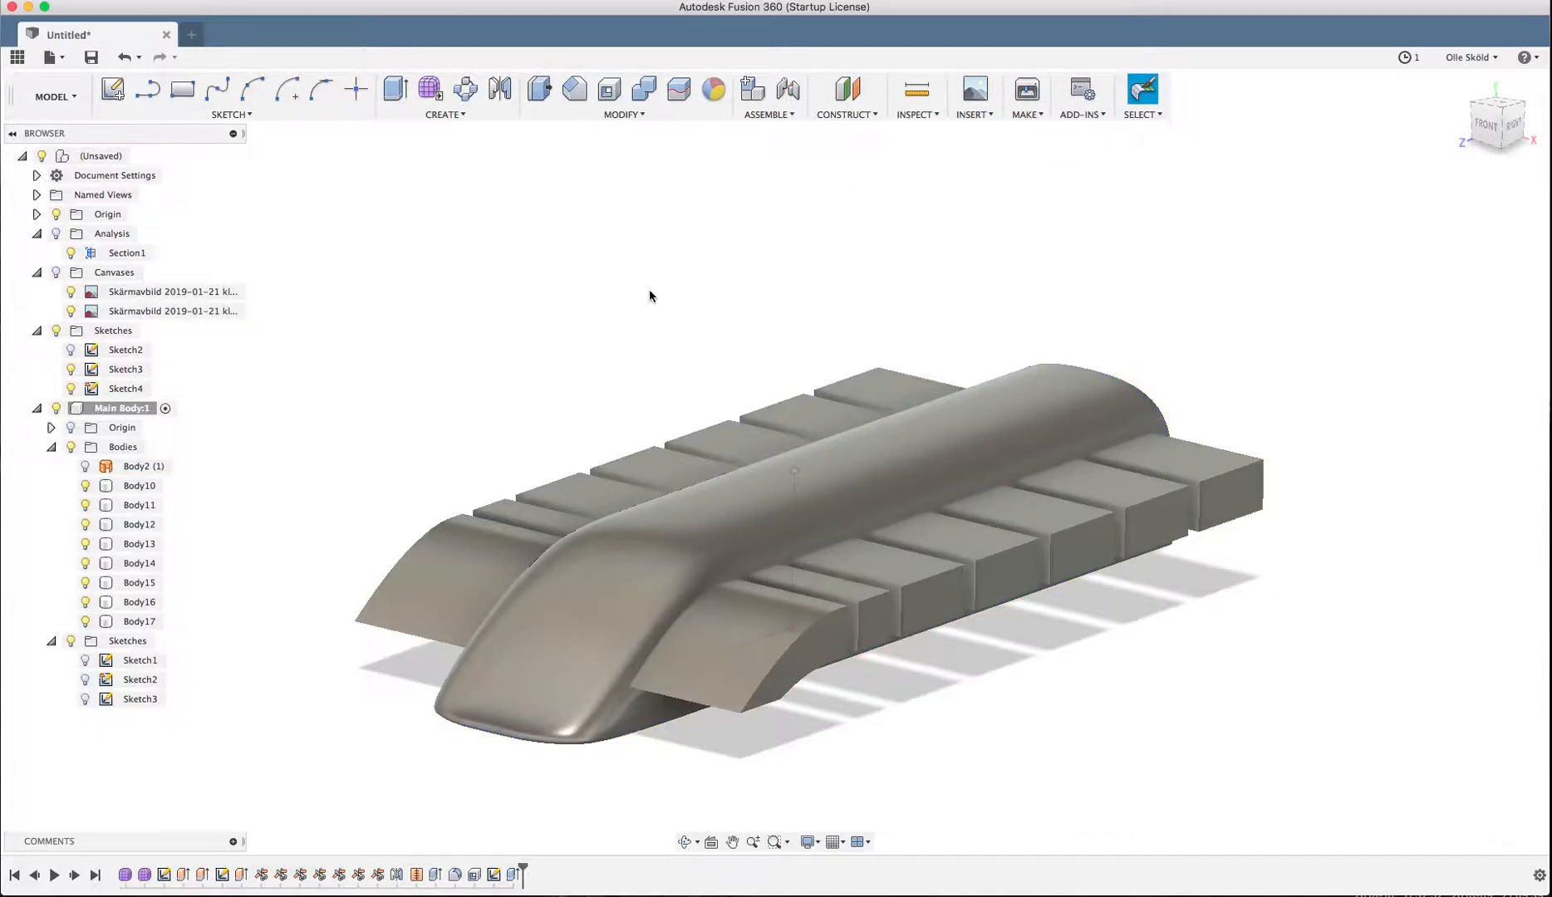
- Sketch a thin horizontal rectangle on the window blocks' outer side face, spanning from the front window block to the rearmost block
middle_click_drag(651, 296, 589, 332, "shift")
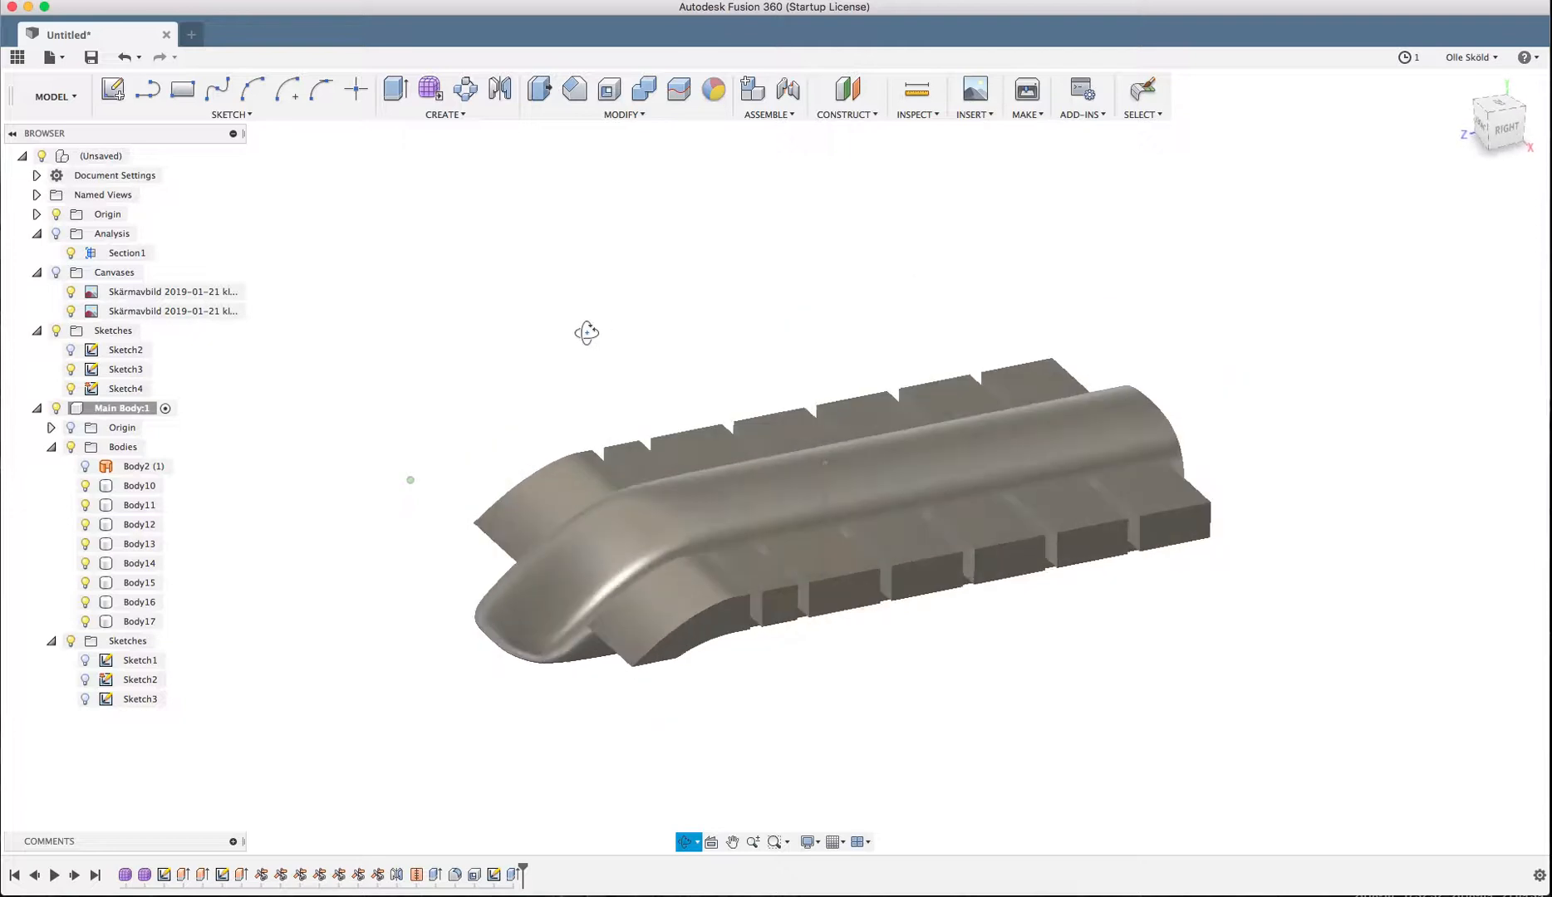
middle_click_drag(833, 549, 545, 299, "shift")
scroll(834, 536, "up", 3)
left_click(920, 470)
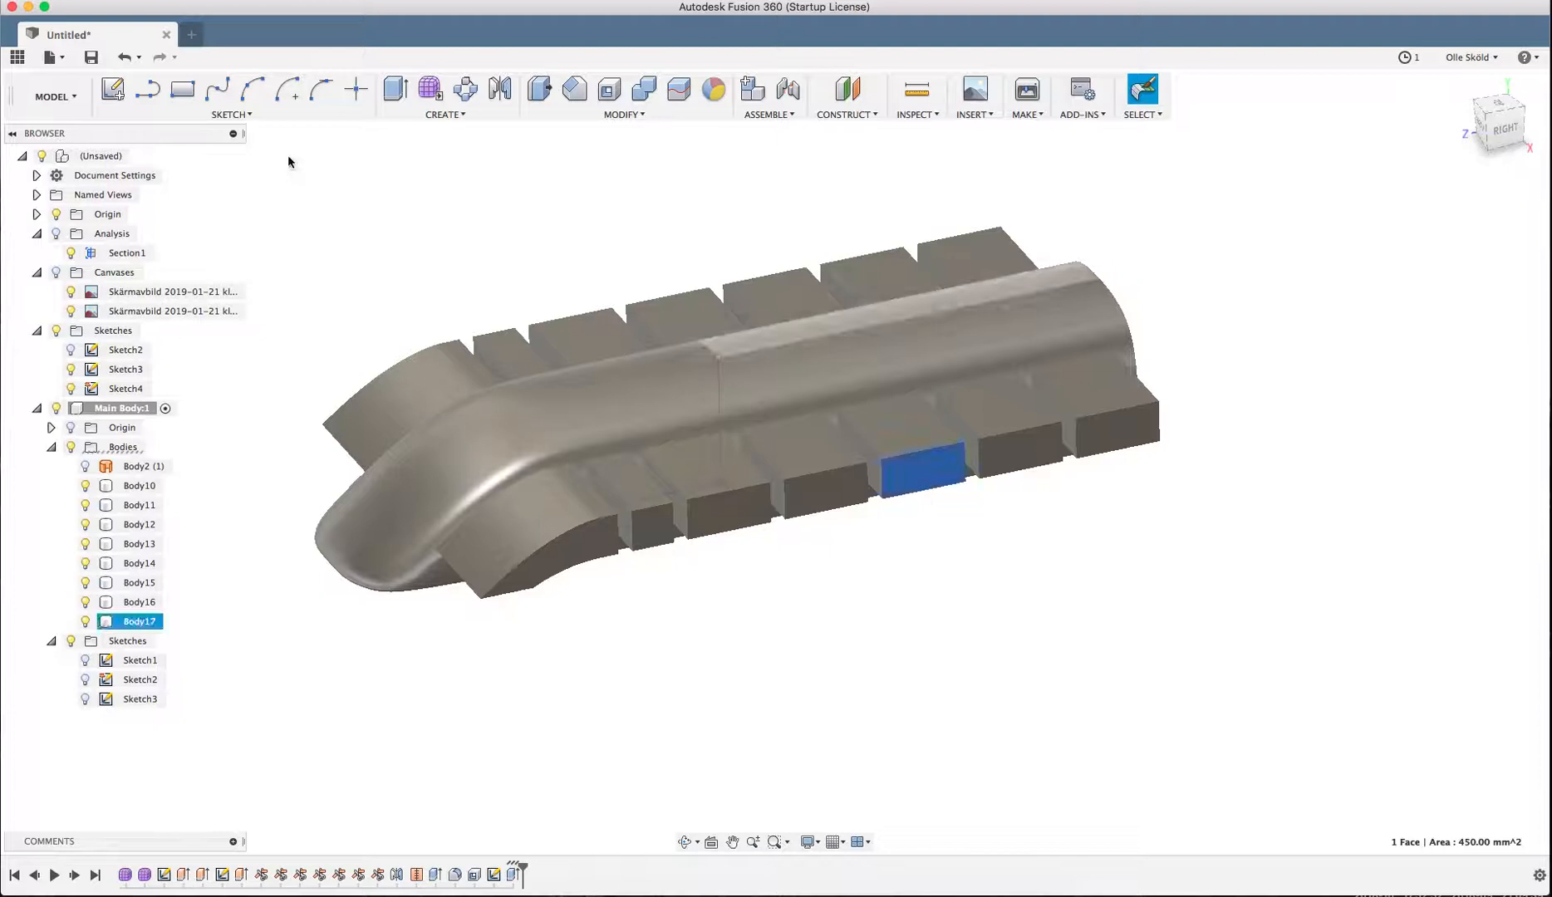
left_click(520, 238)
left_click(113, 90)
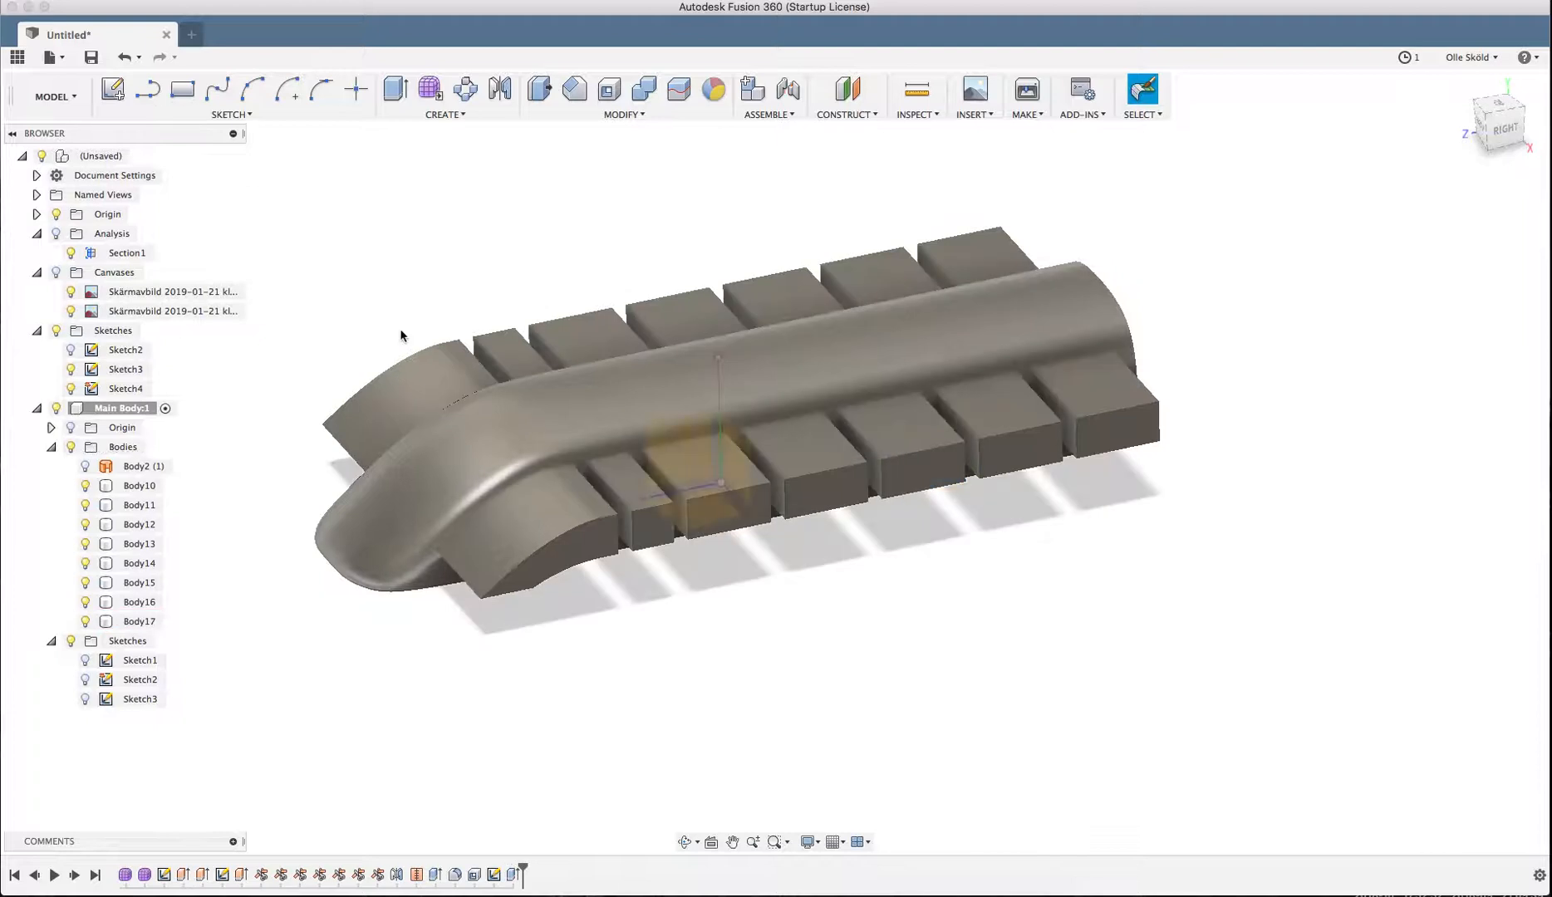
left_click(818, 488)
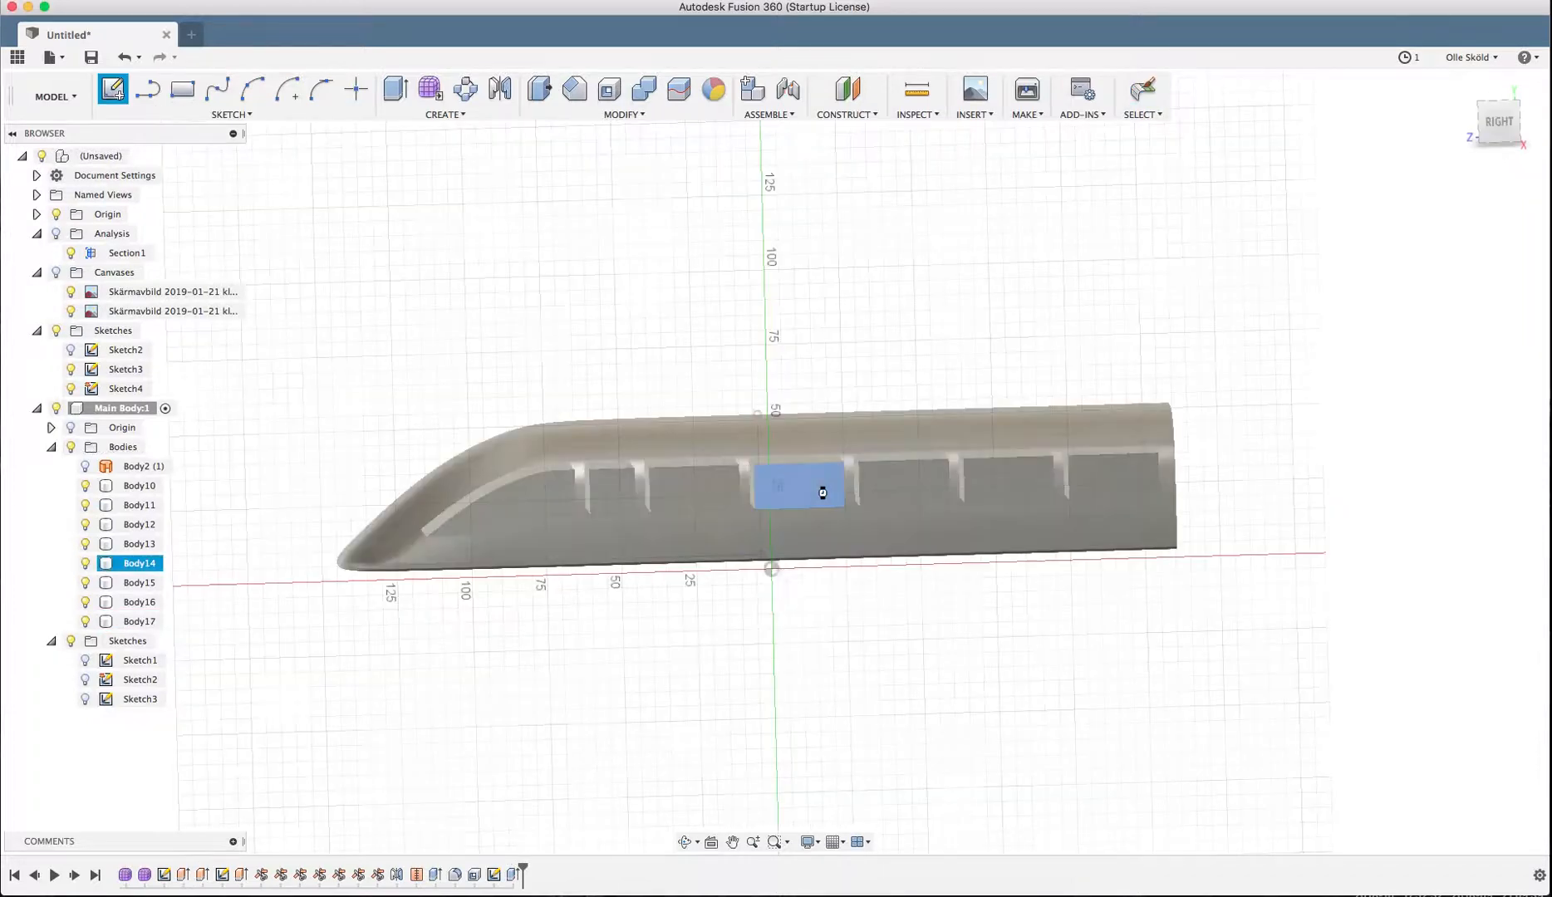
key("r")
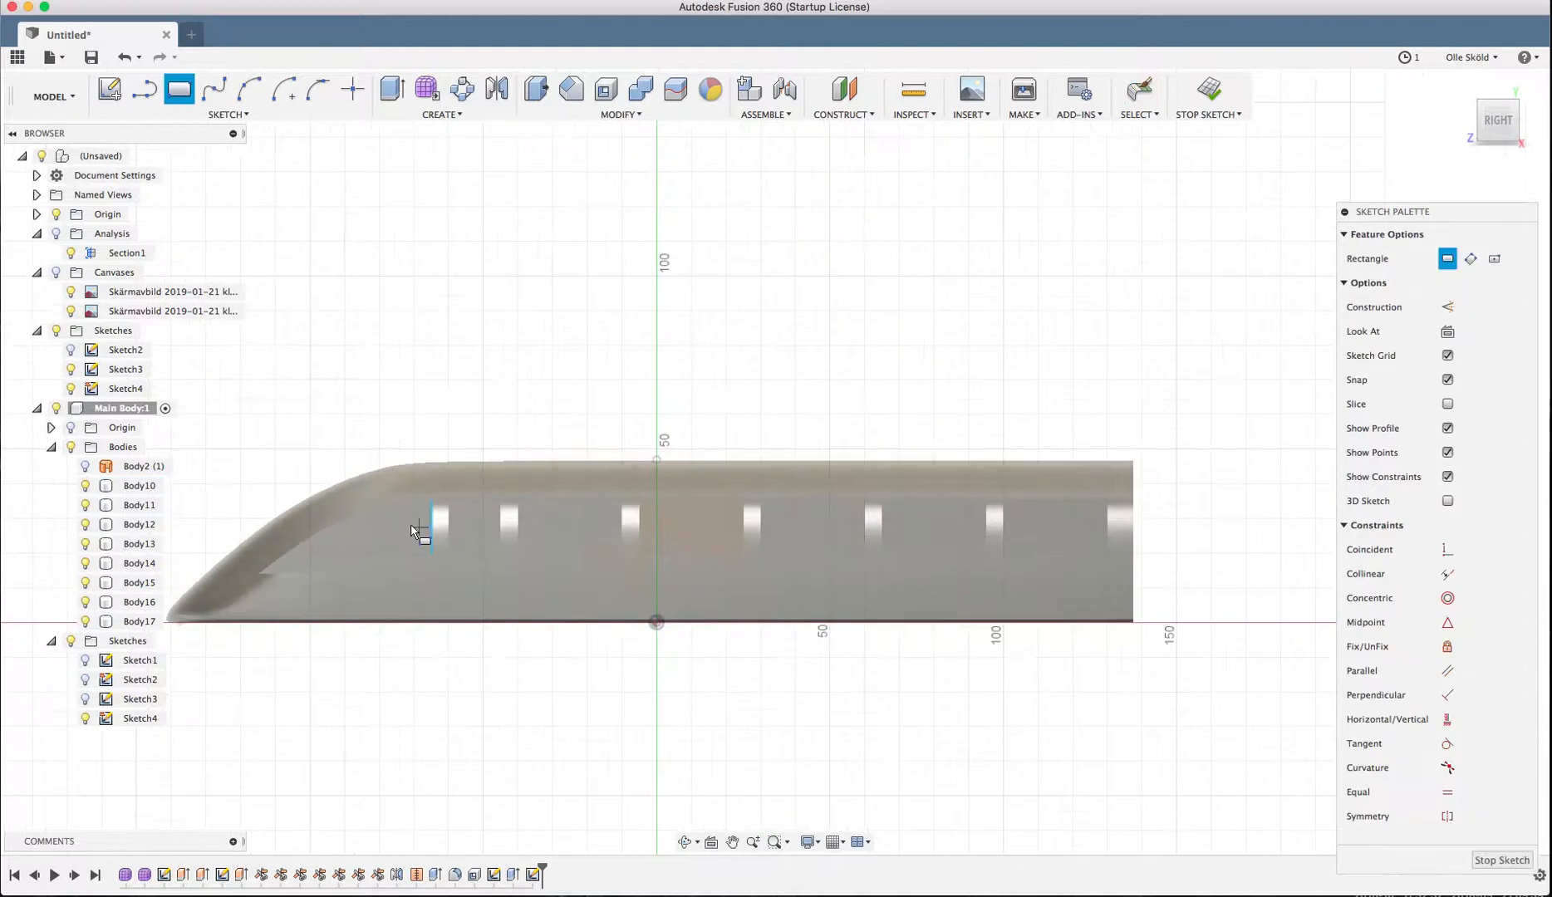
left_click(413, 518)
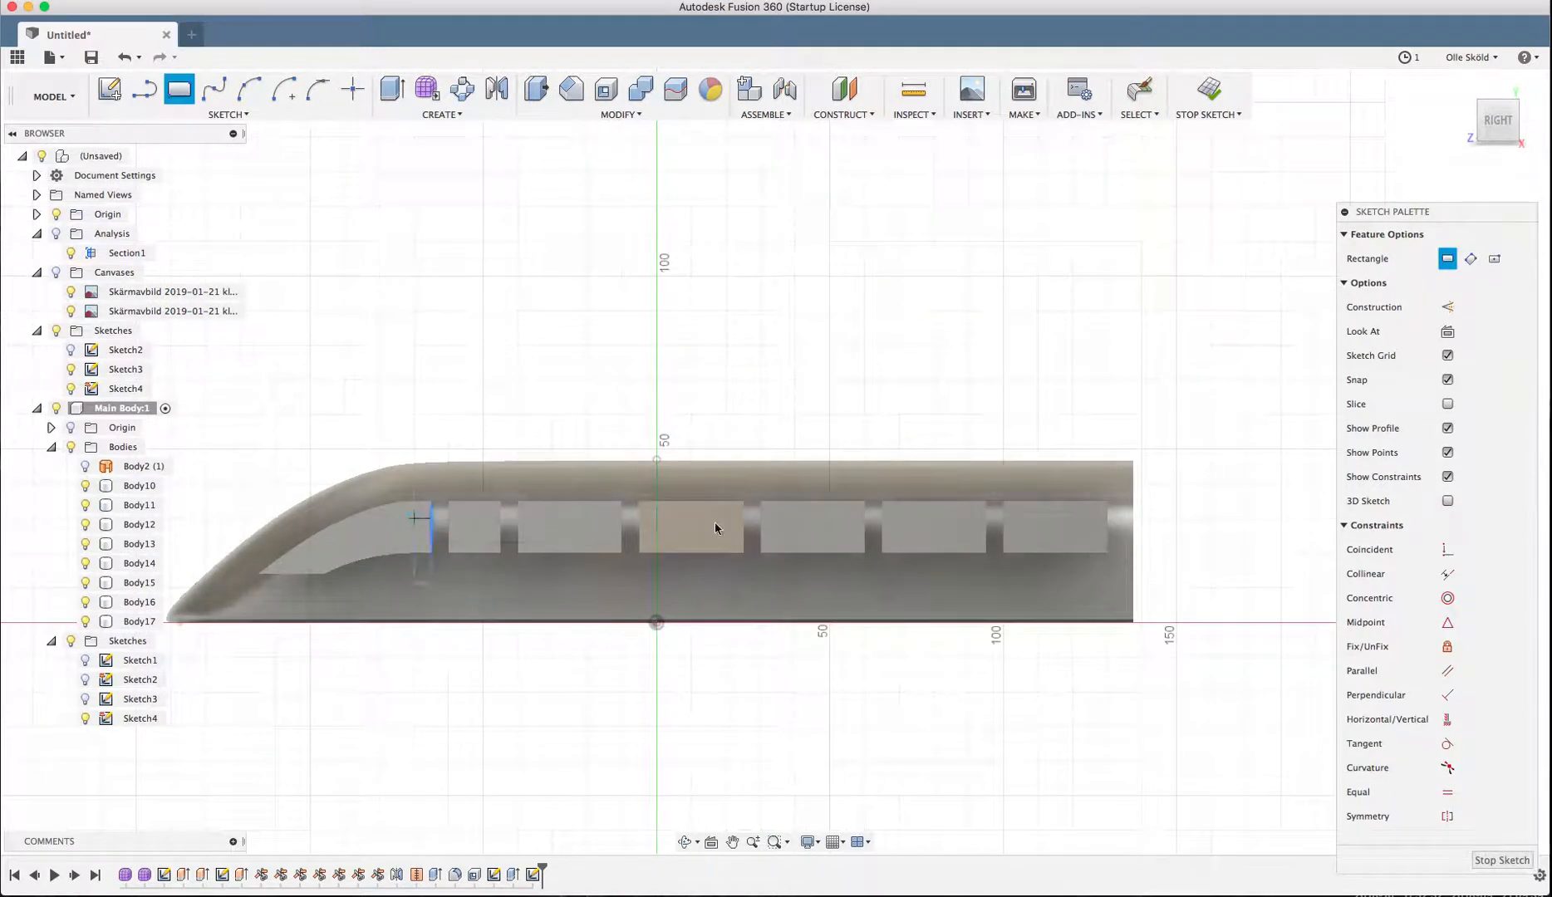
left_click(1030, 541)
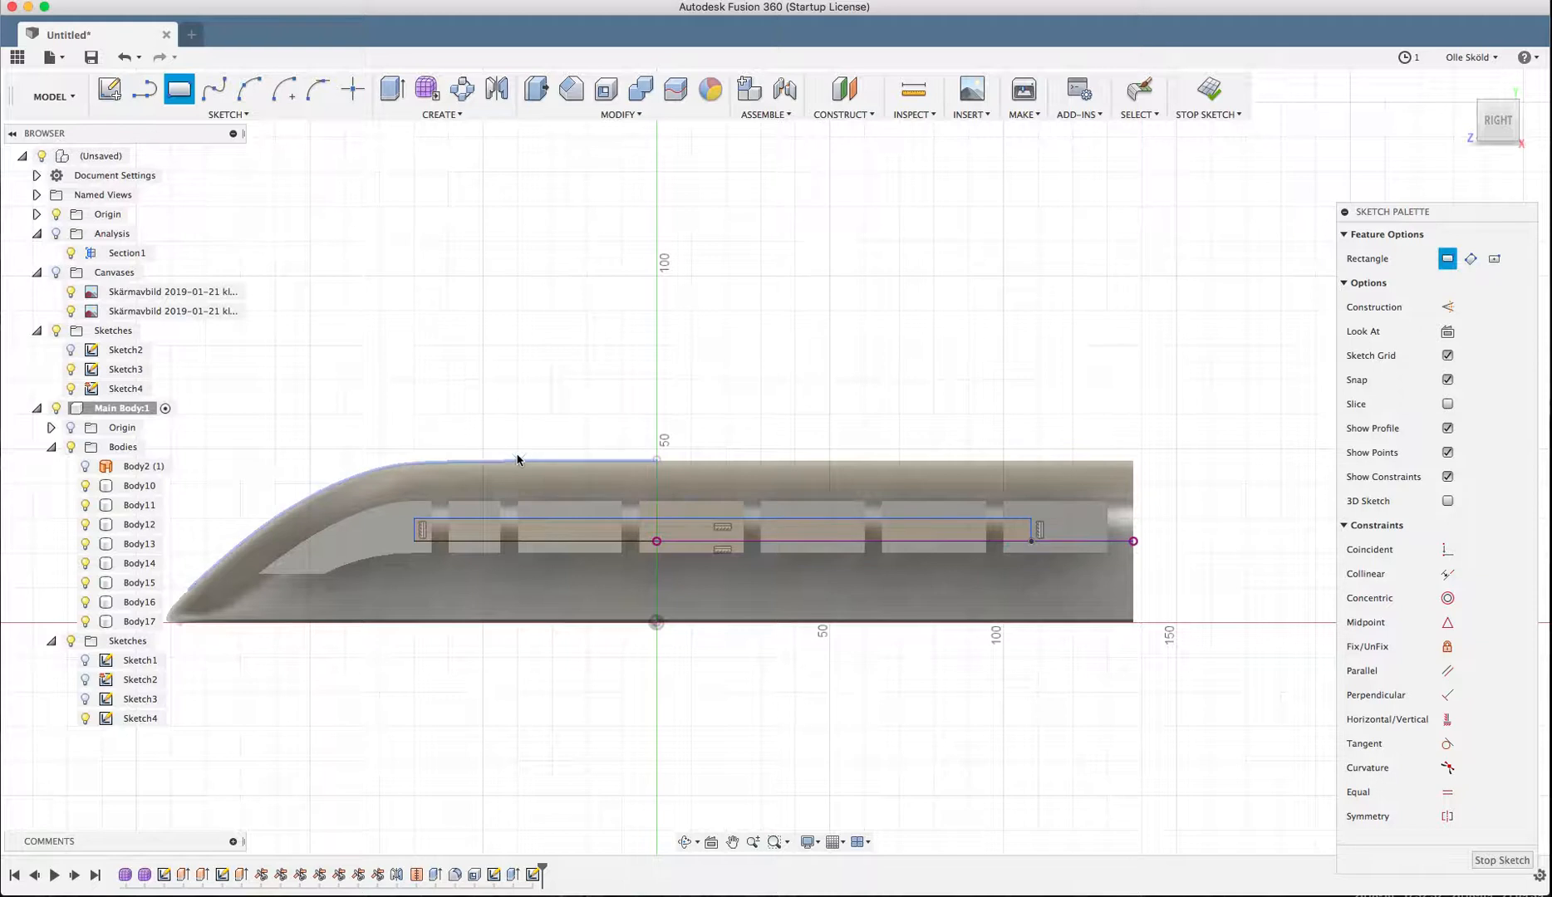
- Extrude all three rectangle profiles -10 mm into the window blocks with the Join operation to merge the blocks into one body
key("e")
left_click(428, 532)
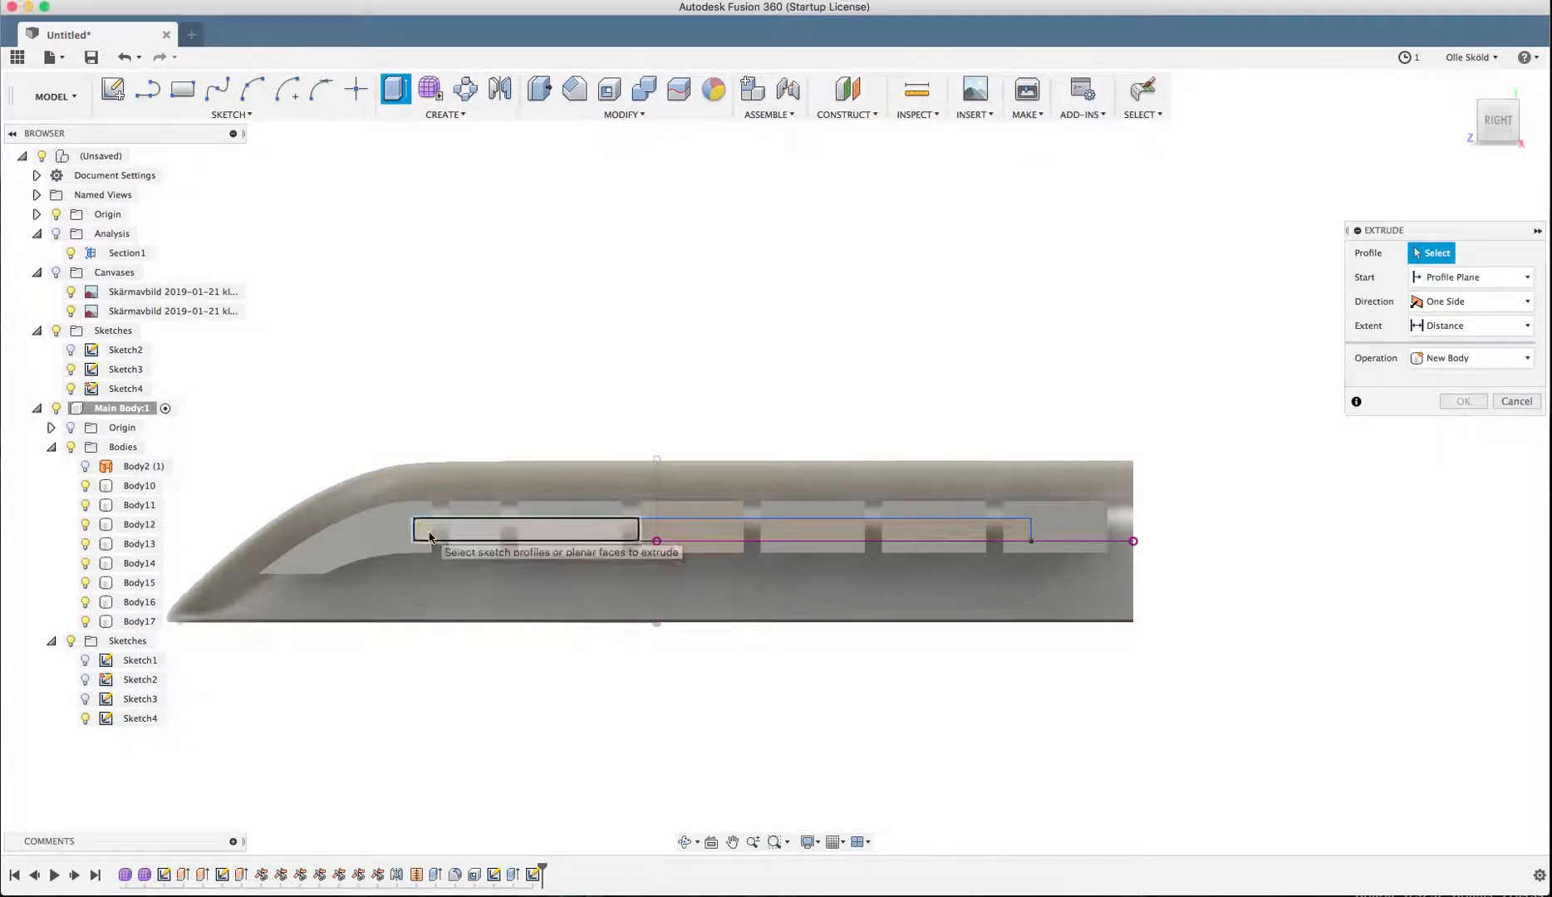
left_click(702, 540)
left_click(754, 538)
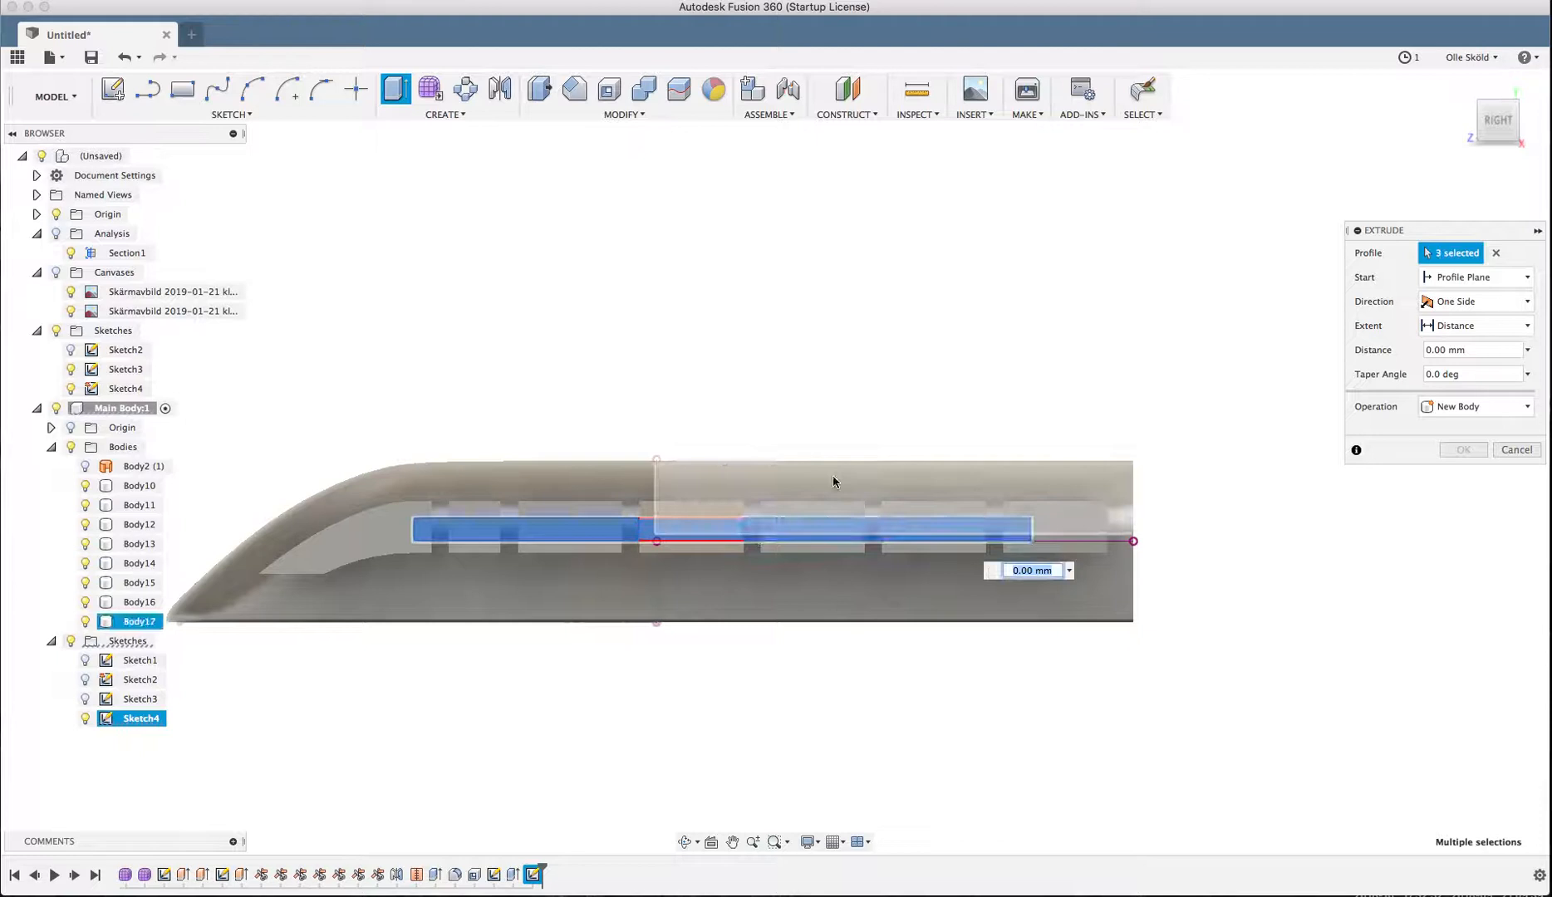
middle_click_drag(828, 432, 950, 587, "shift")
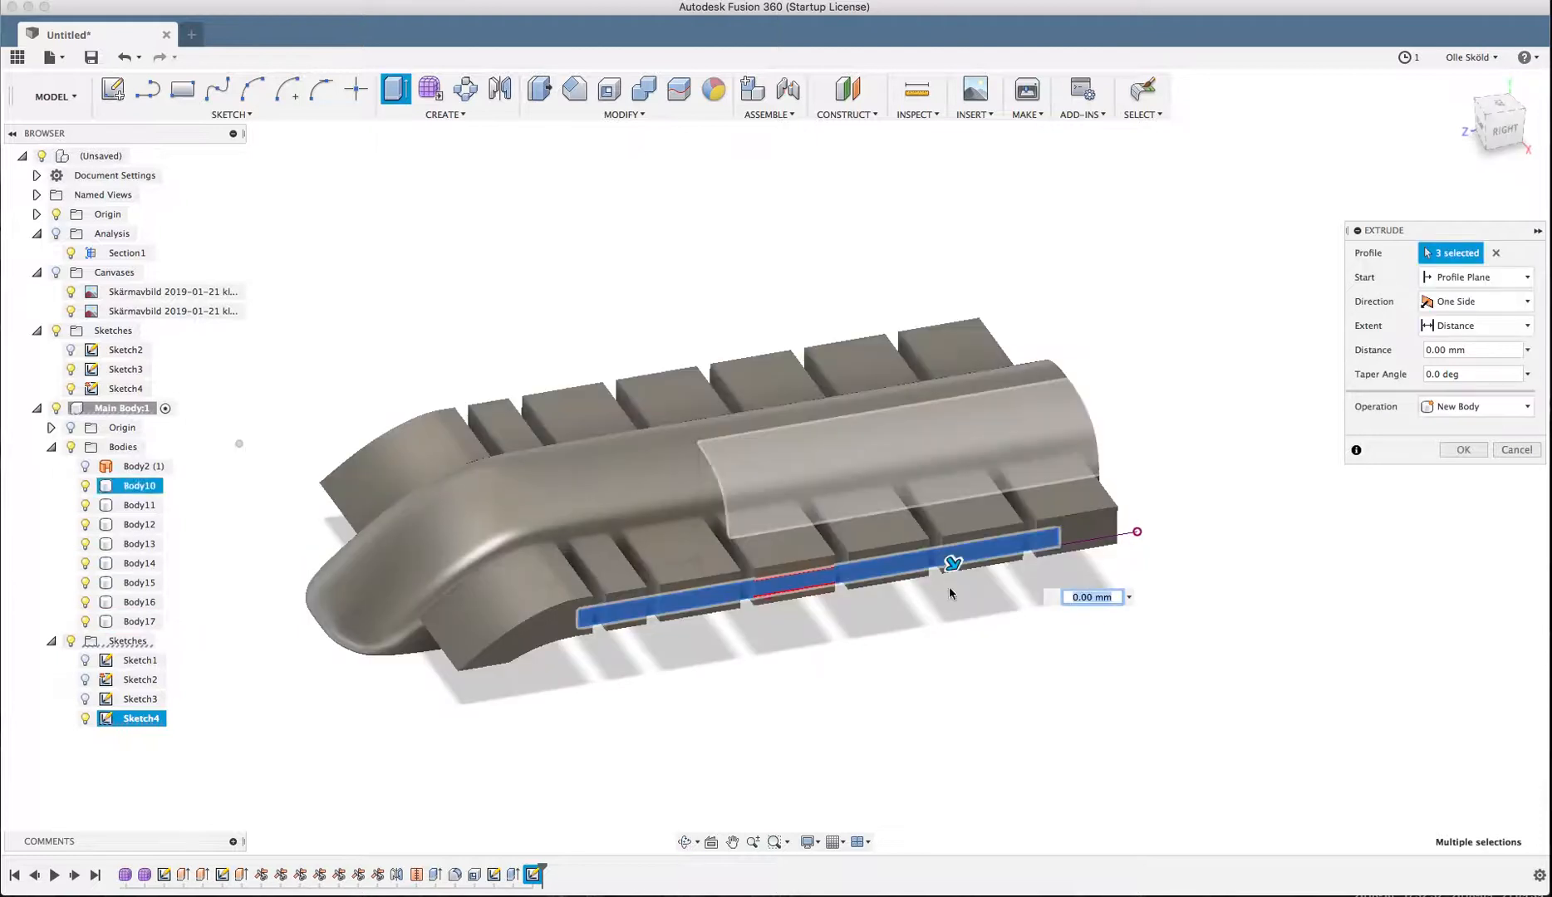
left_click_drag(951, 563, 929, 536)
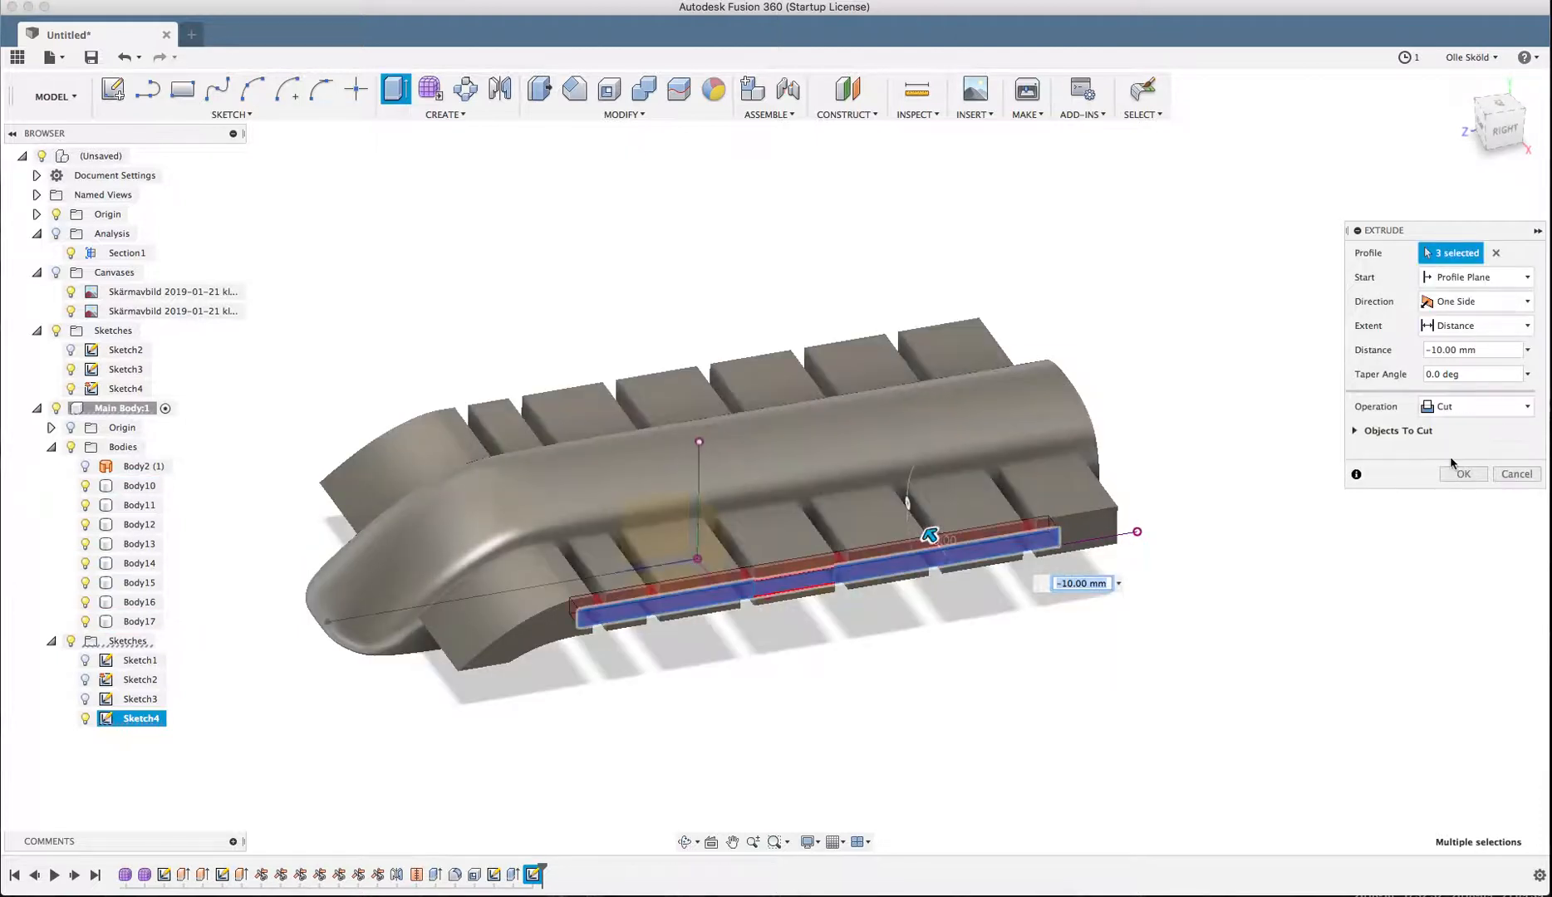
left_click(1470, 406)
left_click(1450, 428)
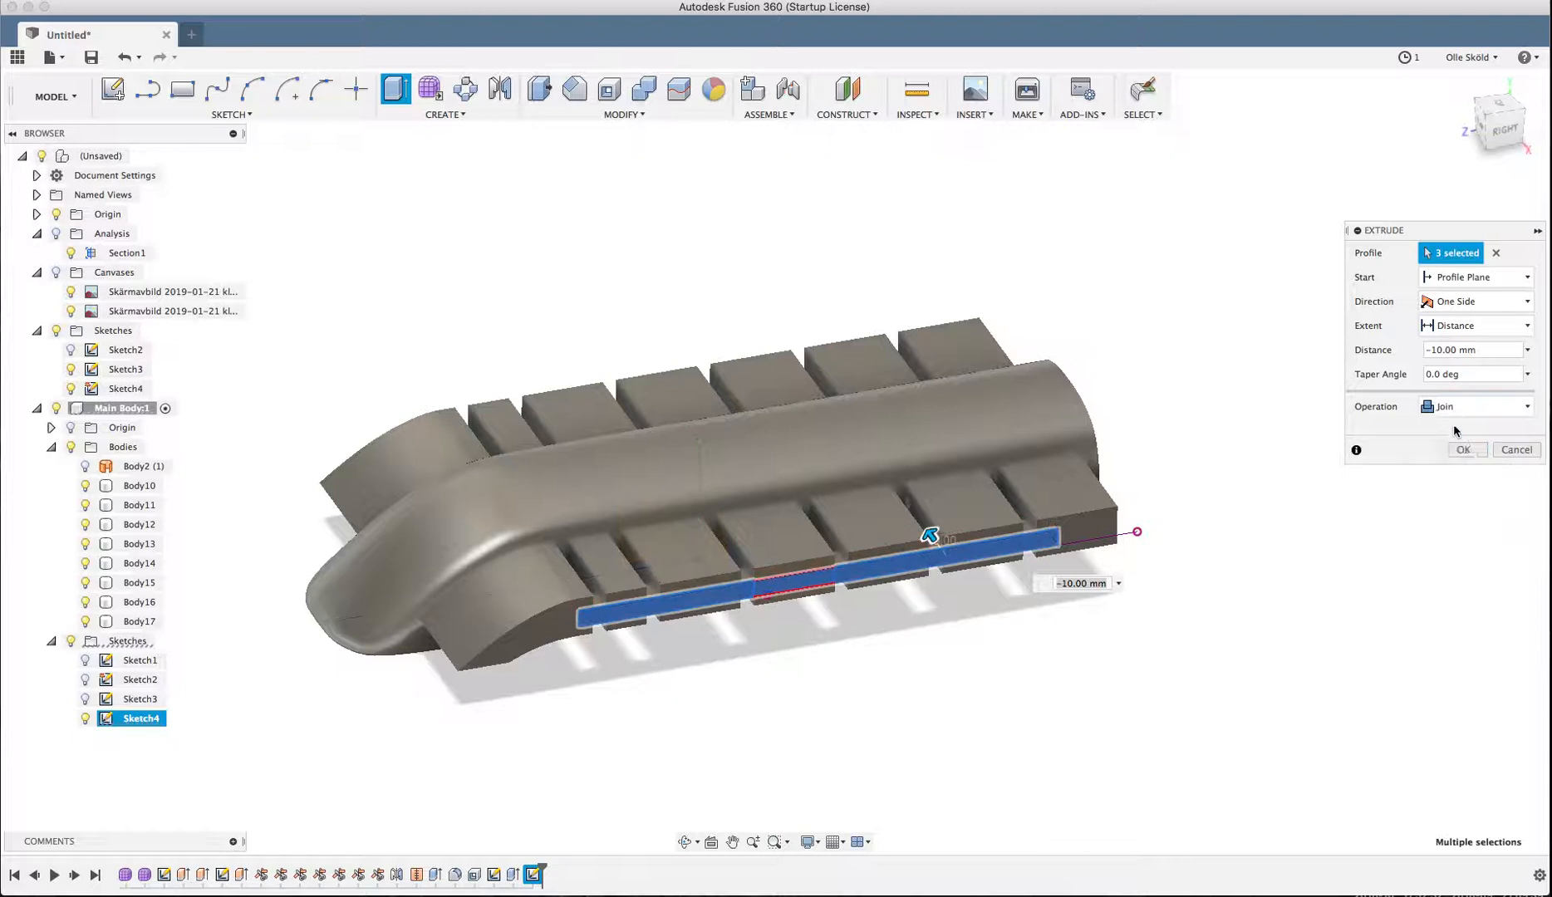
left_click(1460, 450)
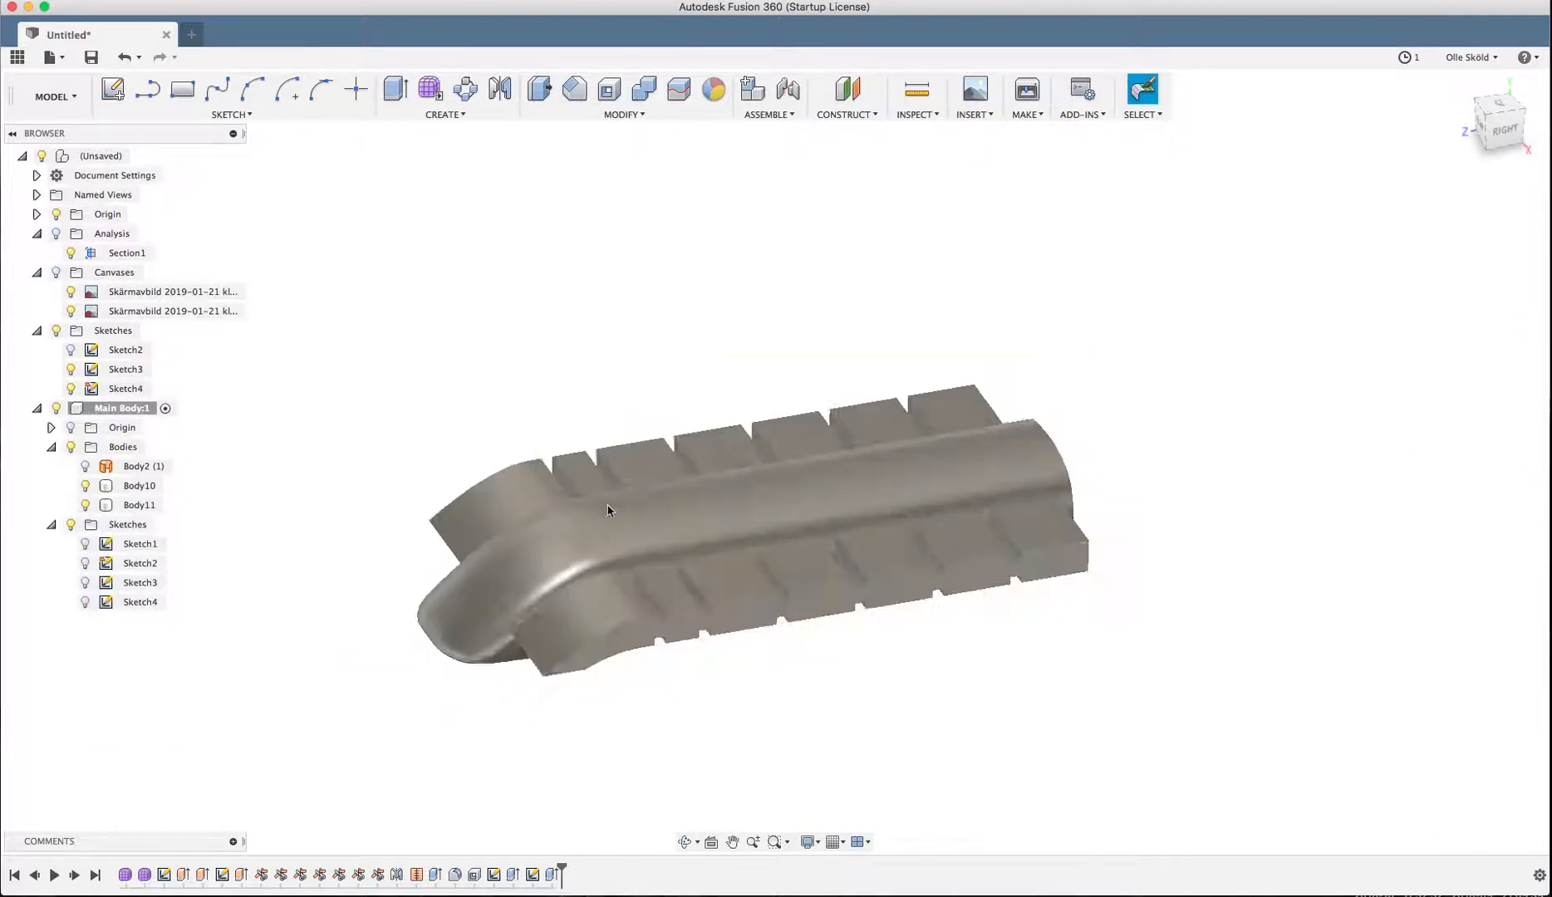
- Split the train's main body using the joined window-block body as the splitting tool
scroll(549, 455, "up", 3)
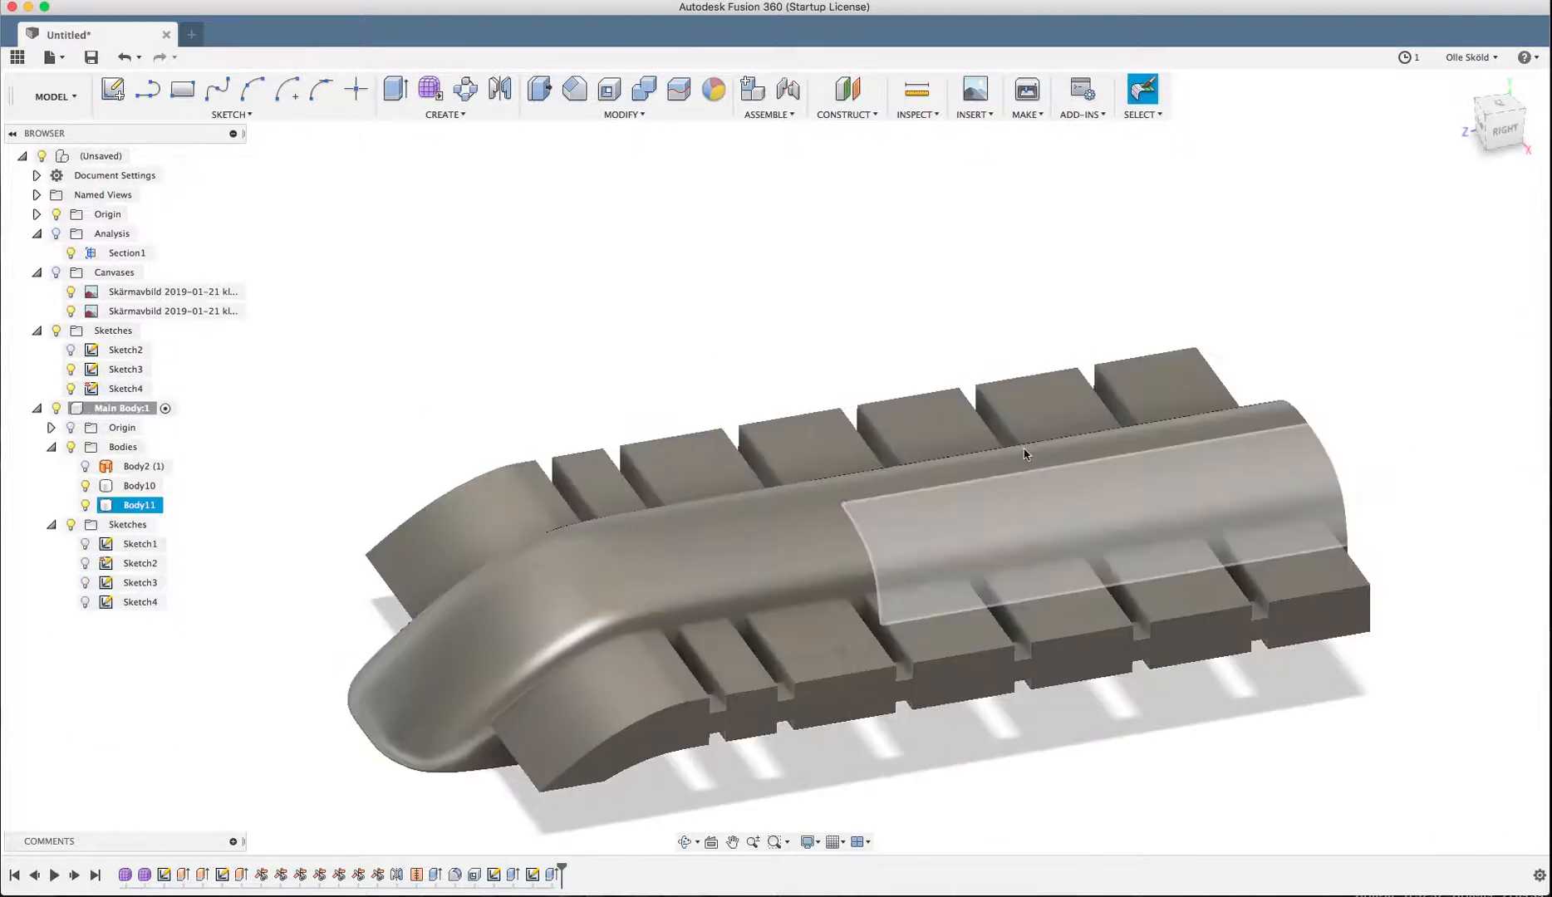
left_click(139, 504)
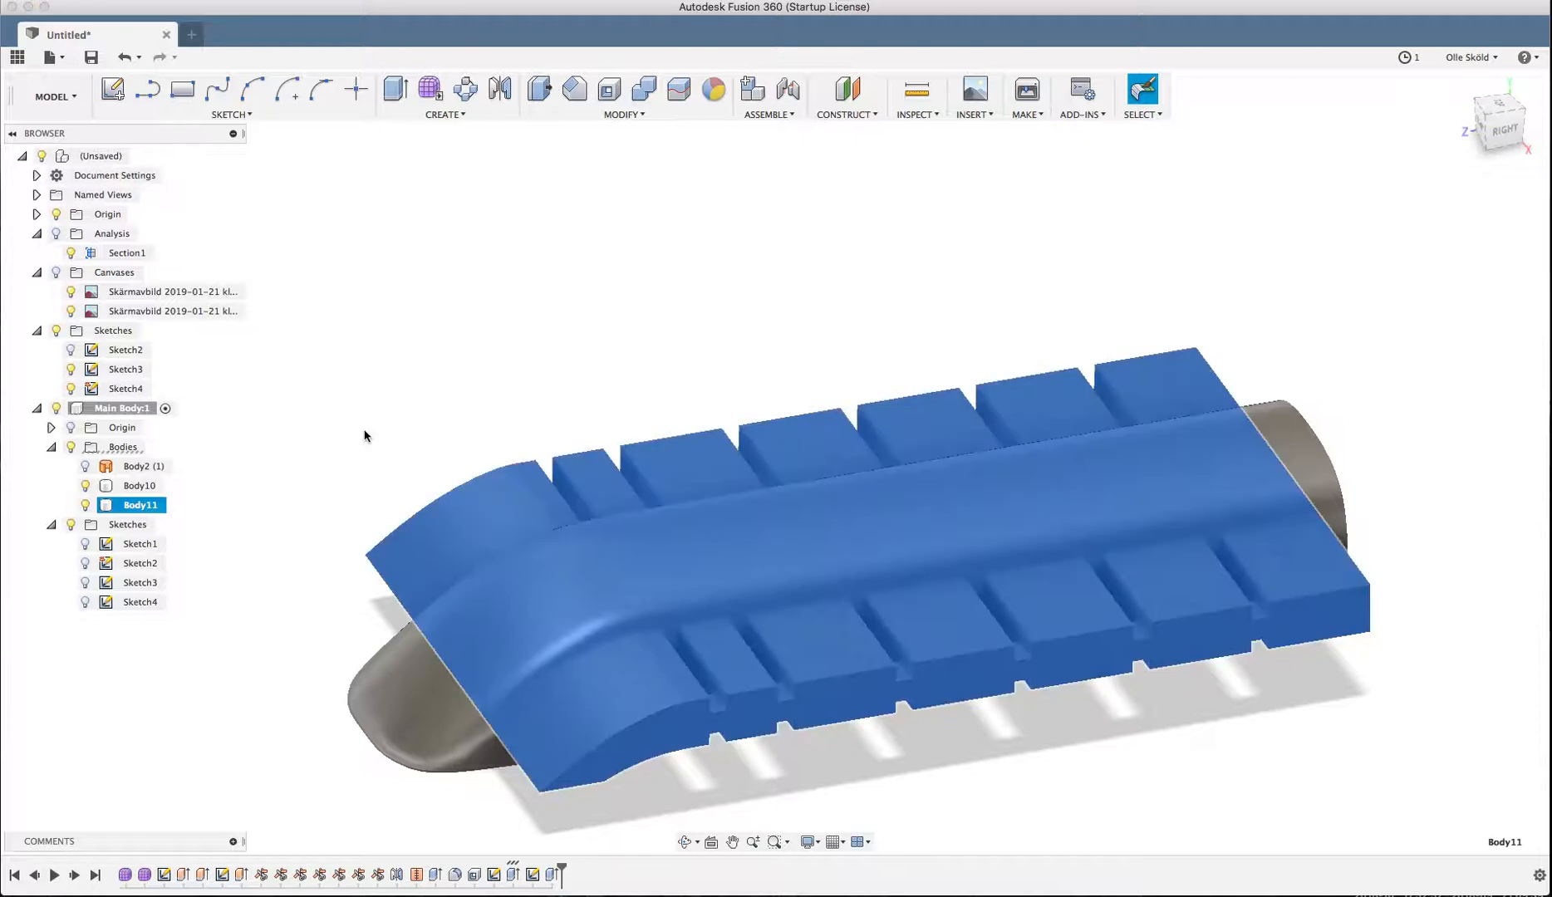
left_click(255, 389)
scroll(422, 441, "down", 2)
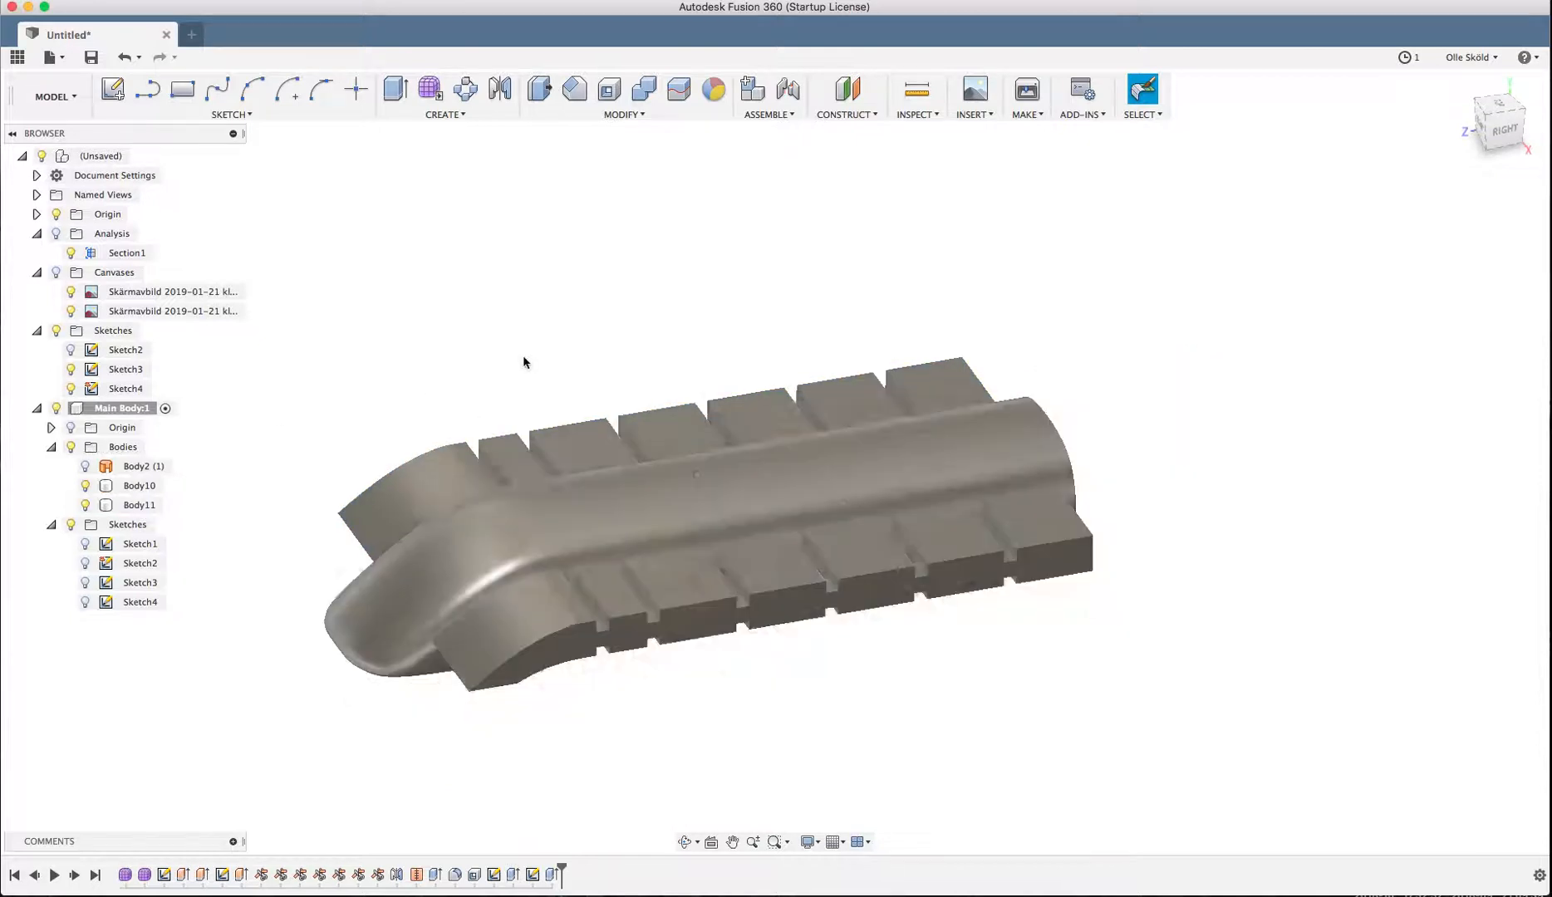
left_click(680, 91)
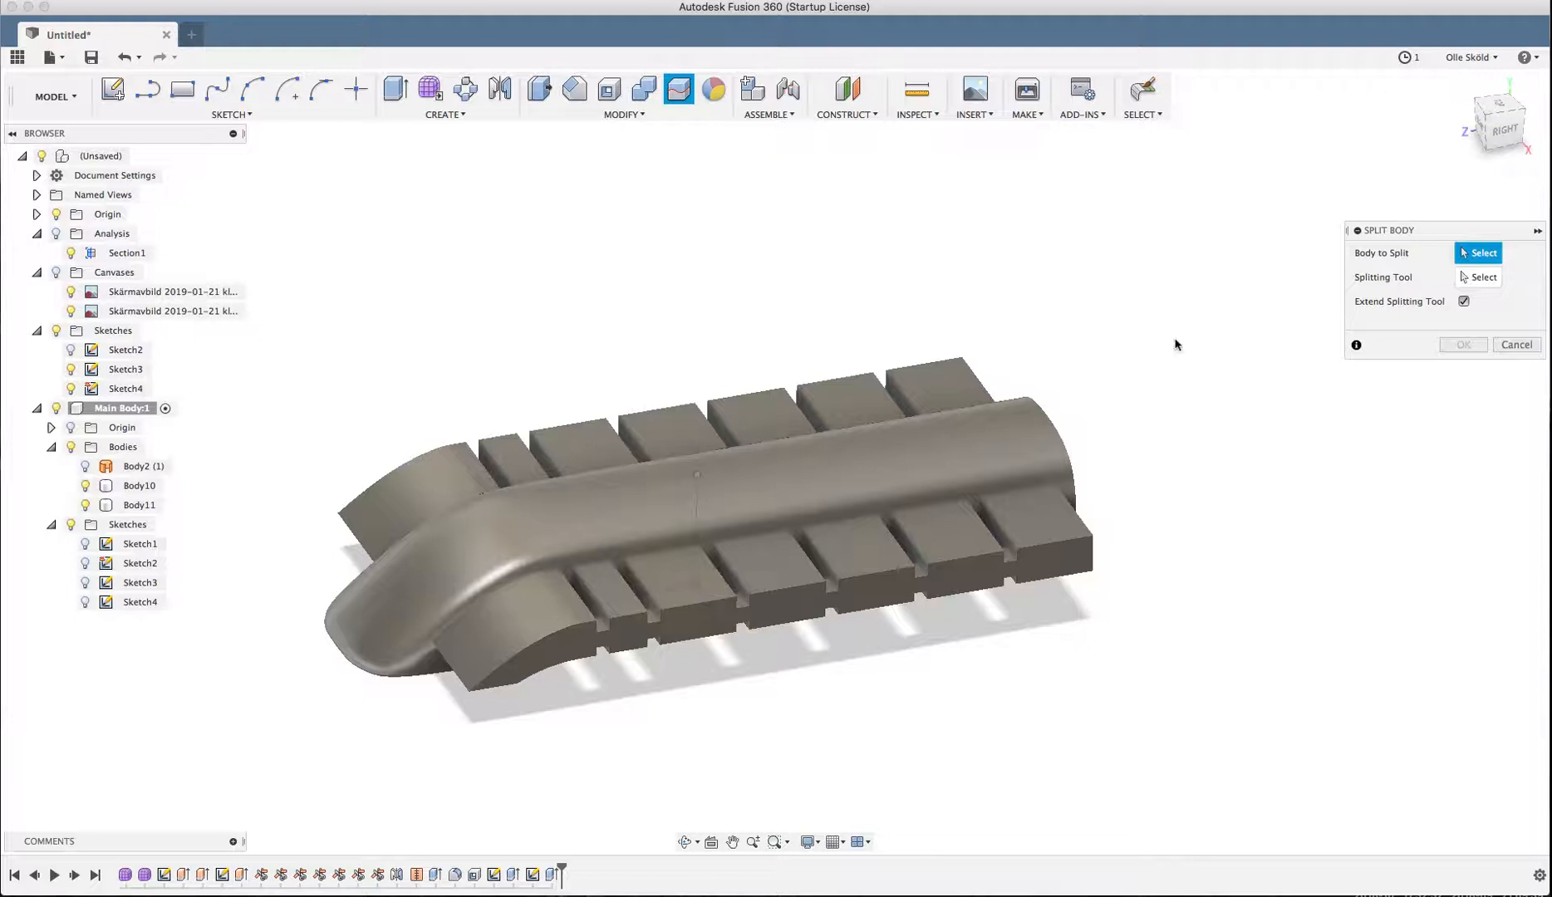
left_click(371, 592)
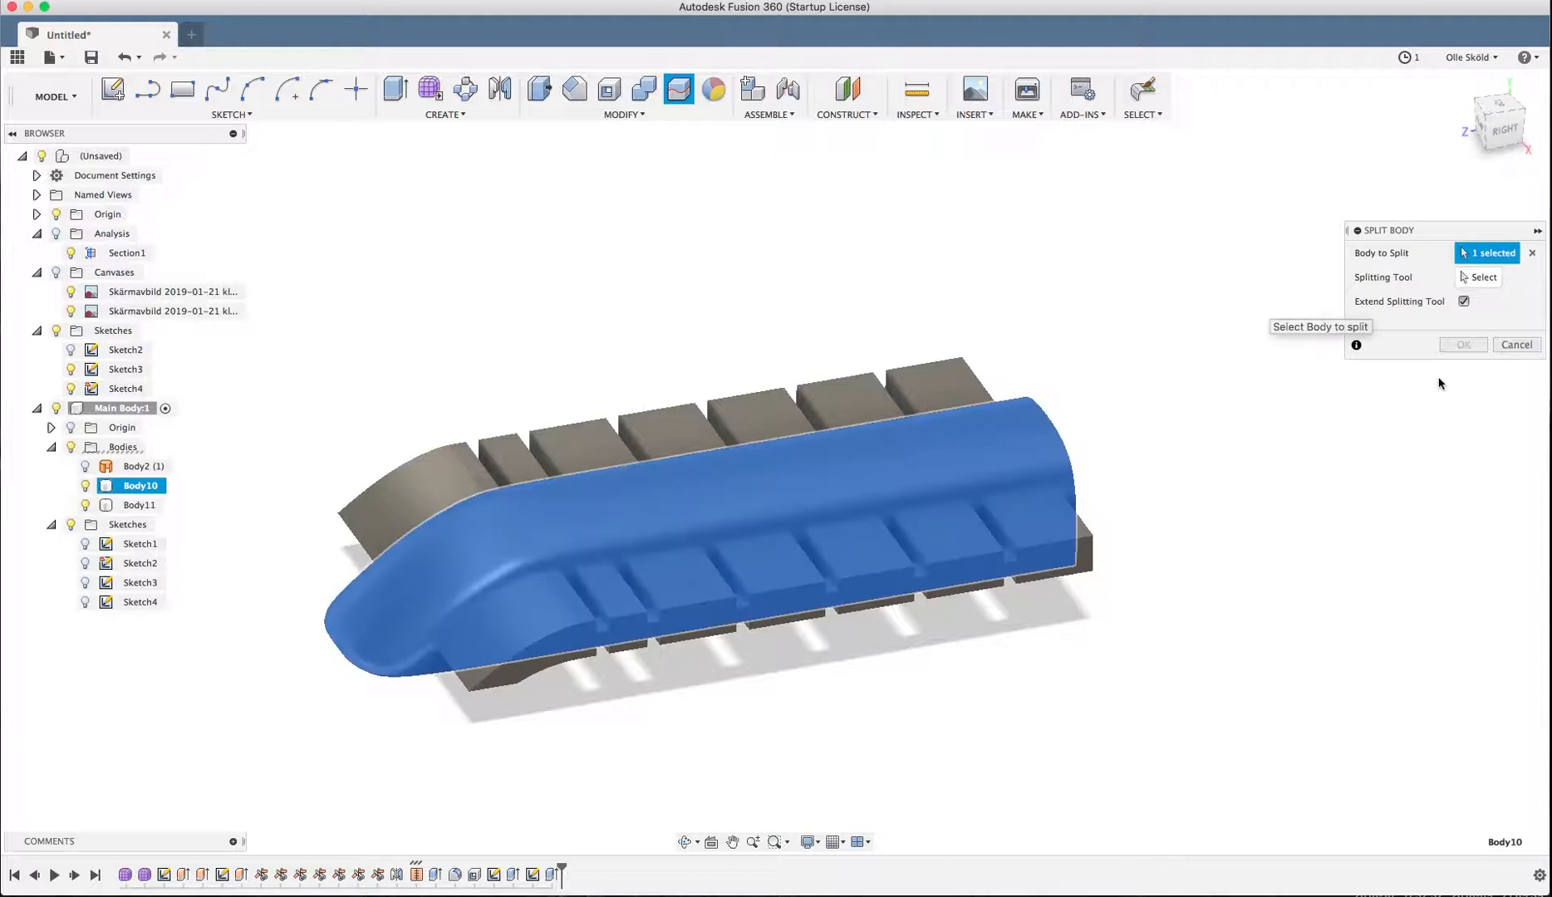
left_click(1482, 279)
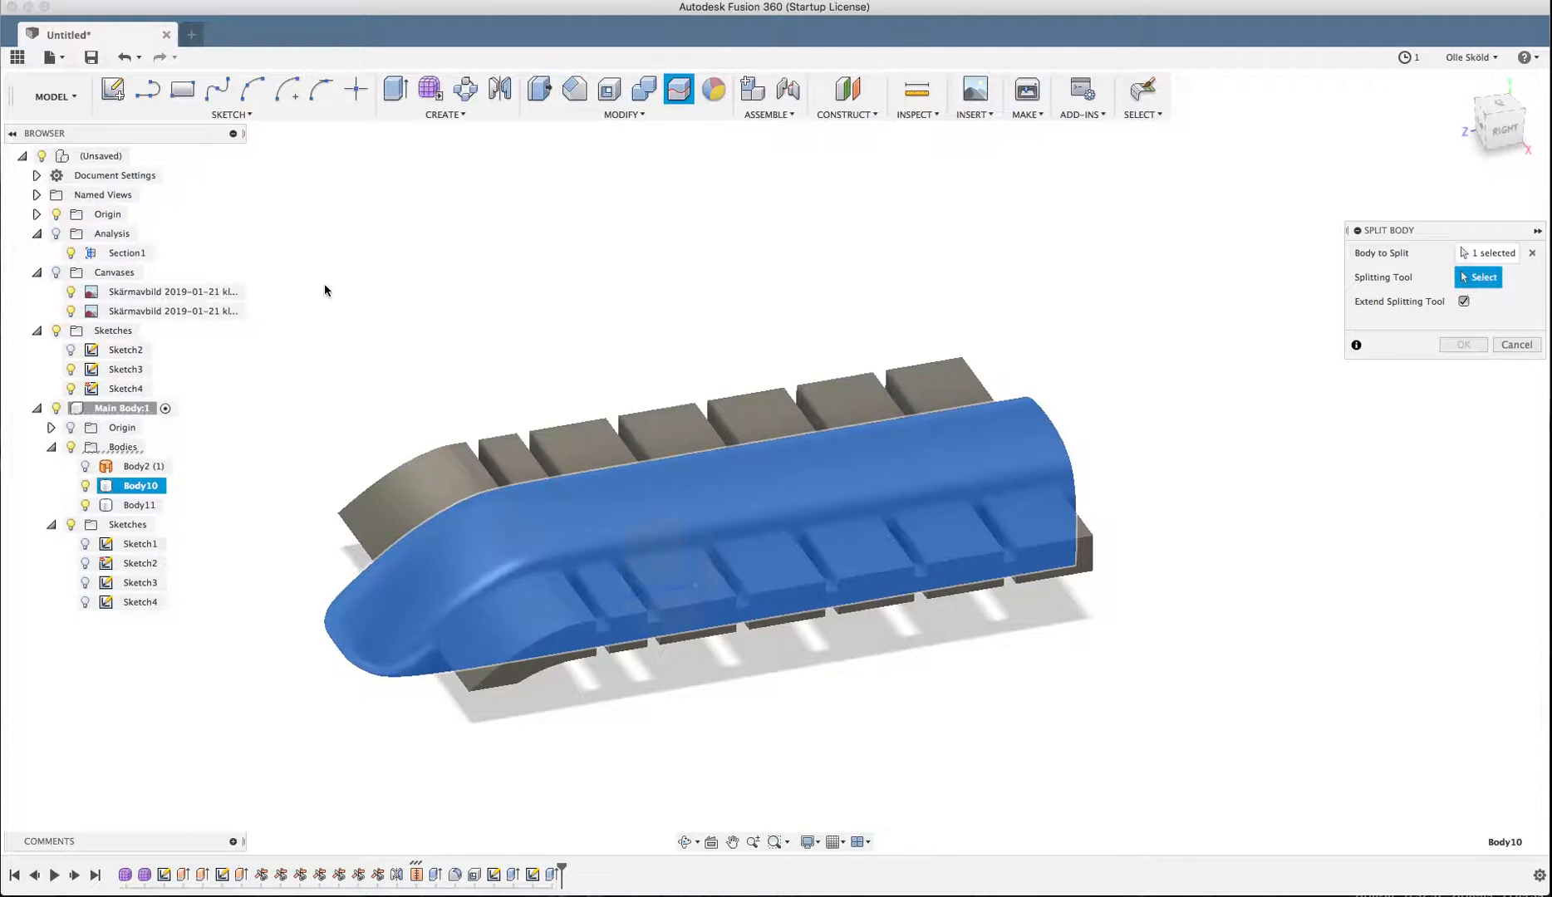
left_click(151, 504)
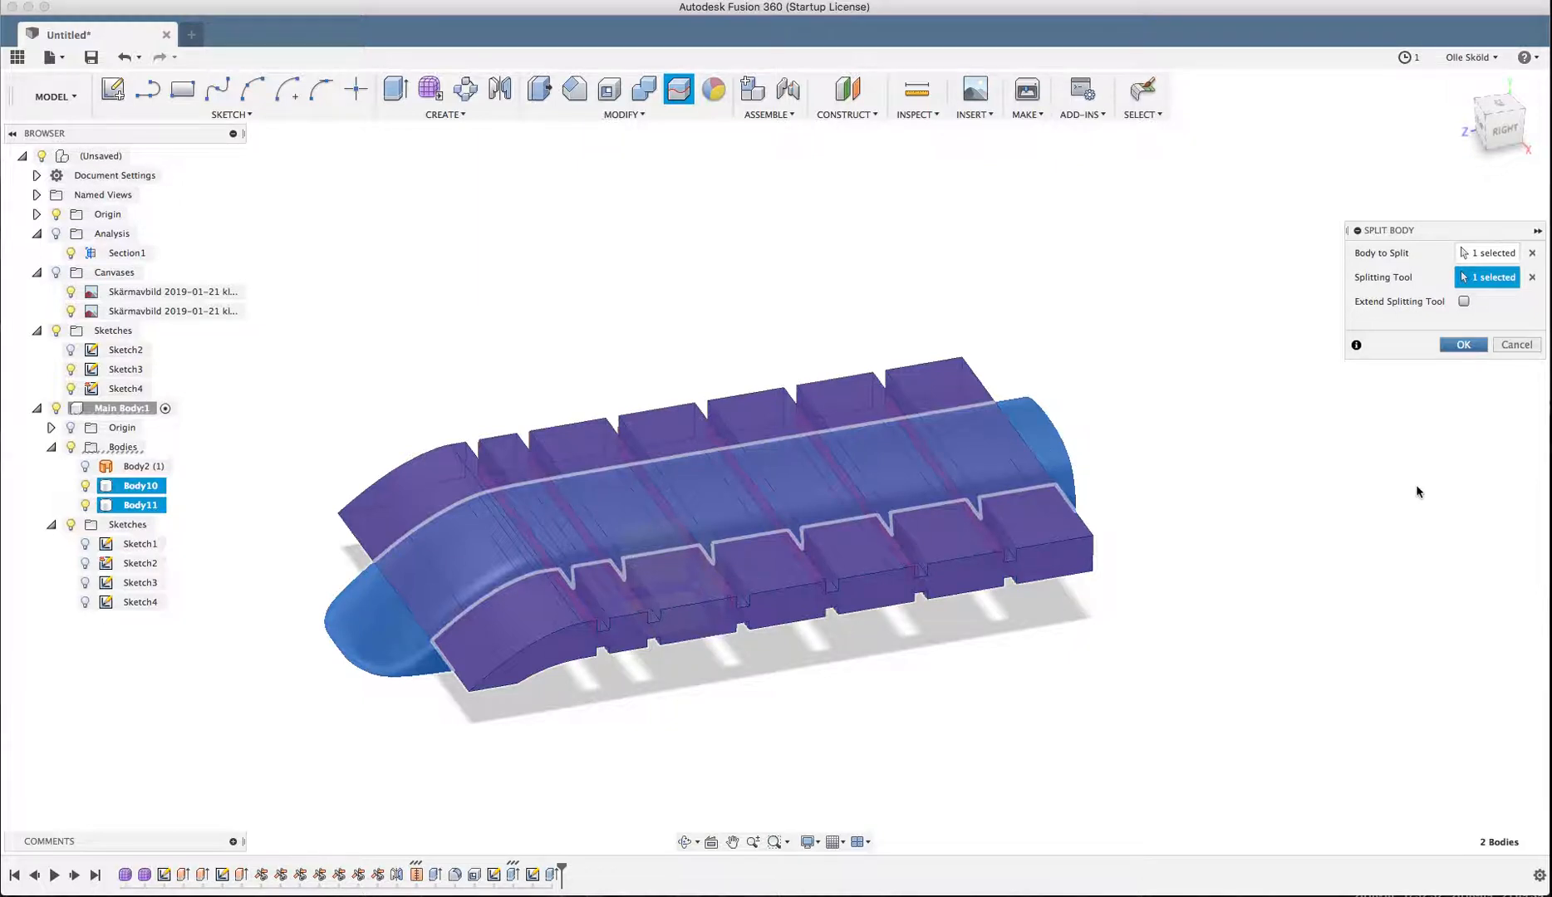
key("Return")
- Hide the joined window-block body so that only the split train body and its window pieces are displayed
scroll(851, 643, "down", 1)
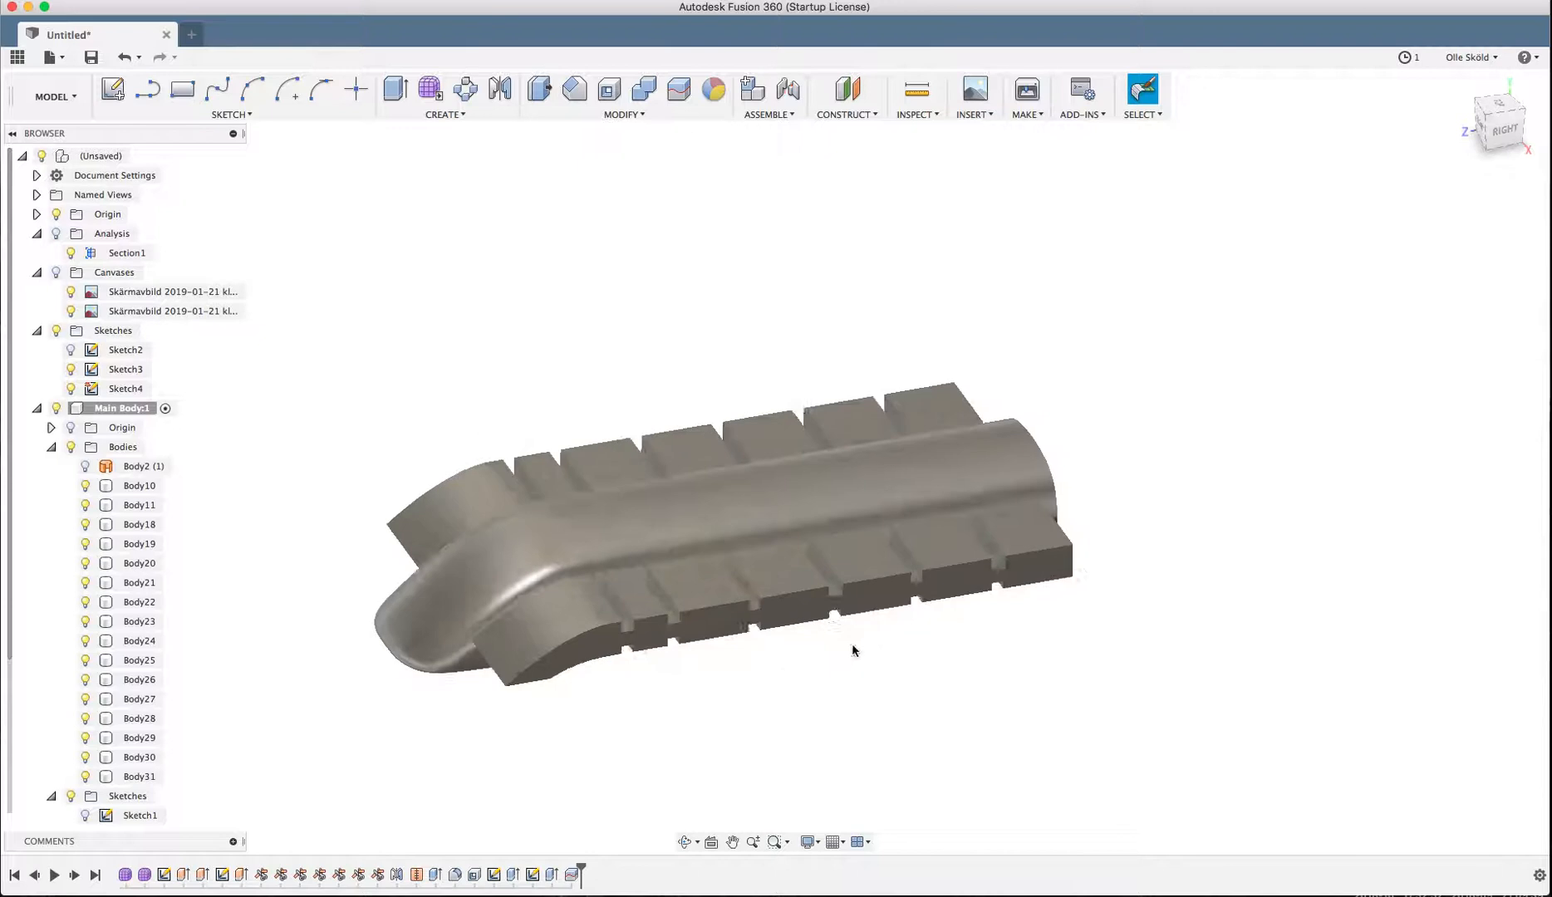
scroll(395, 677, "up", 2)
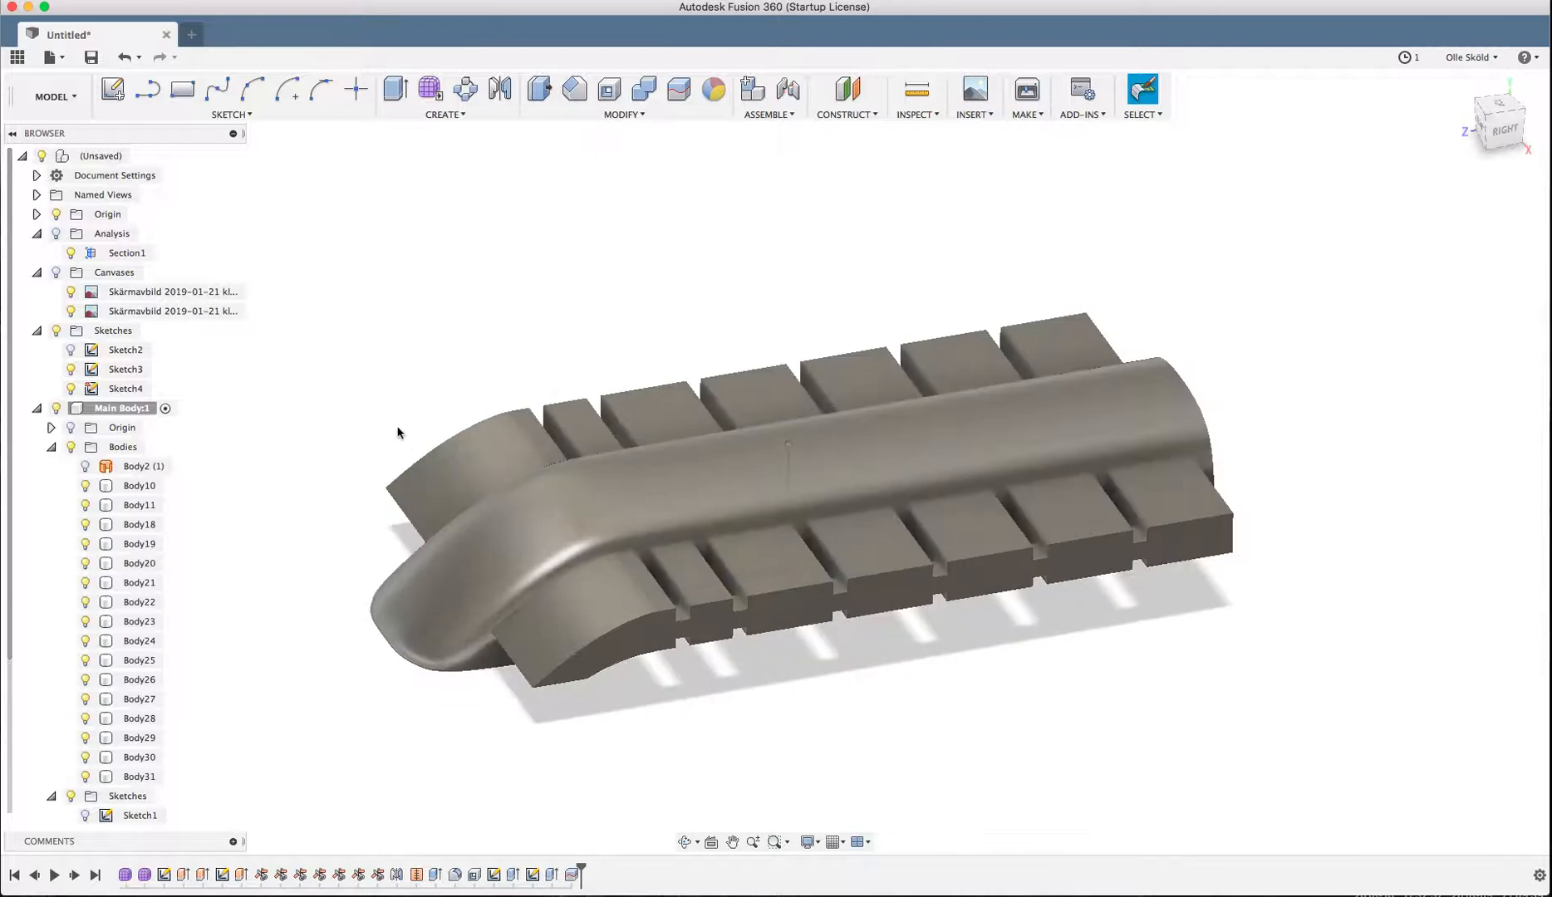
scroll(858, 721, "down", 1)
scroll(702, 670, "up", 2)
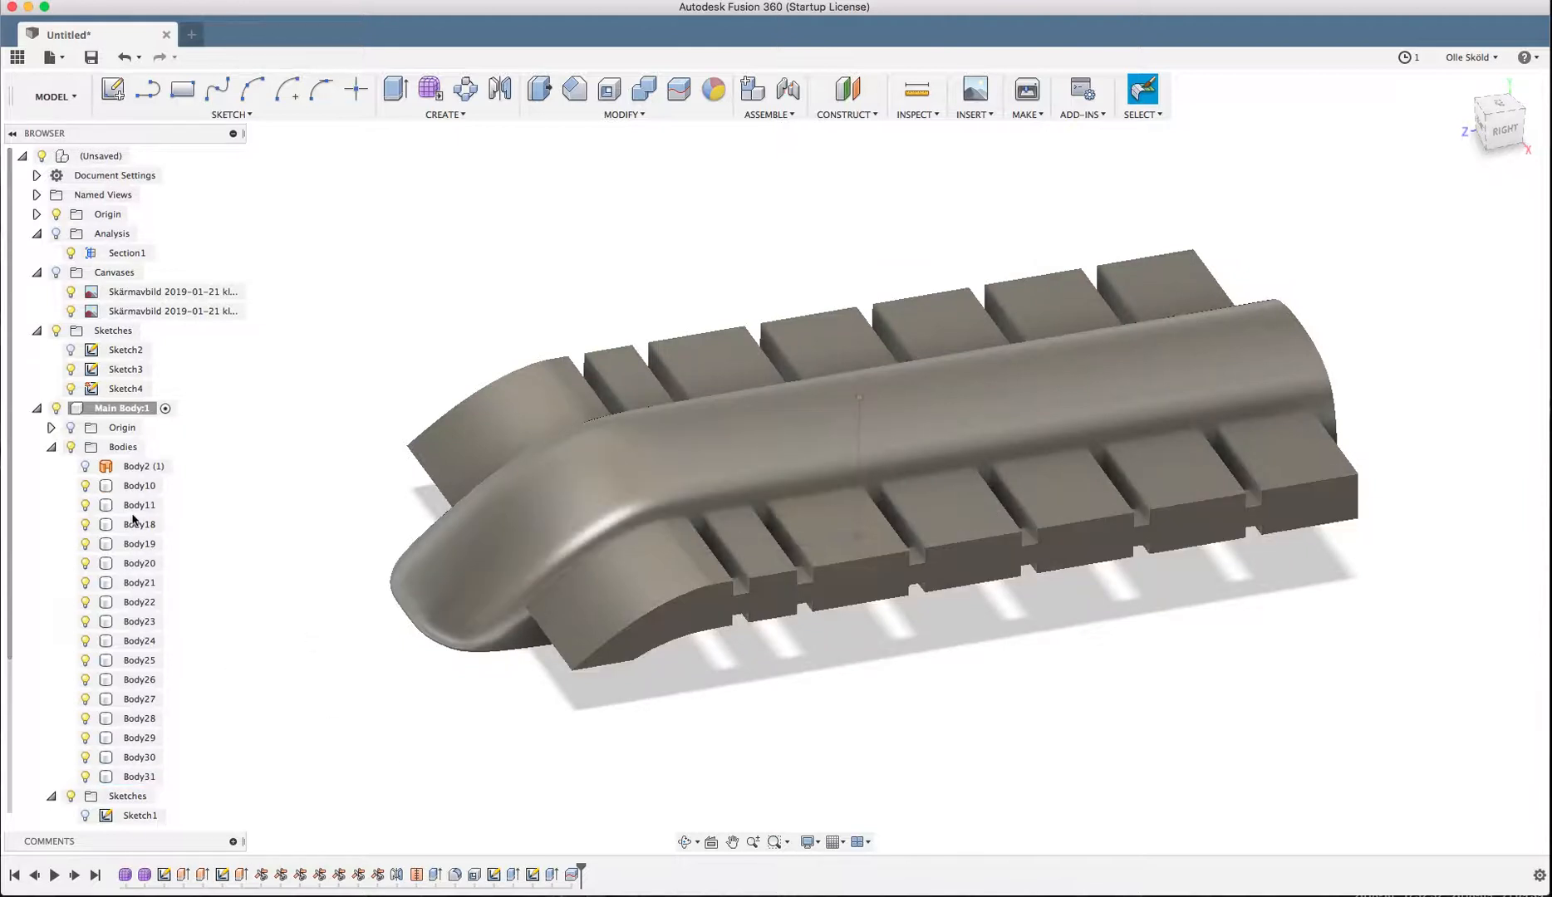
left_click(109, 505)
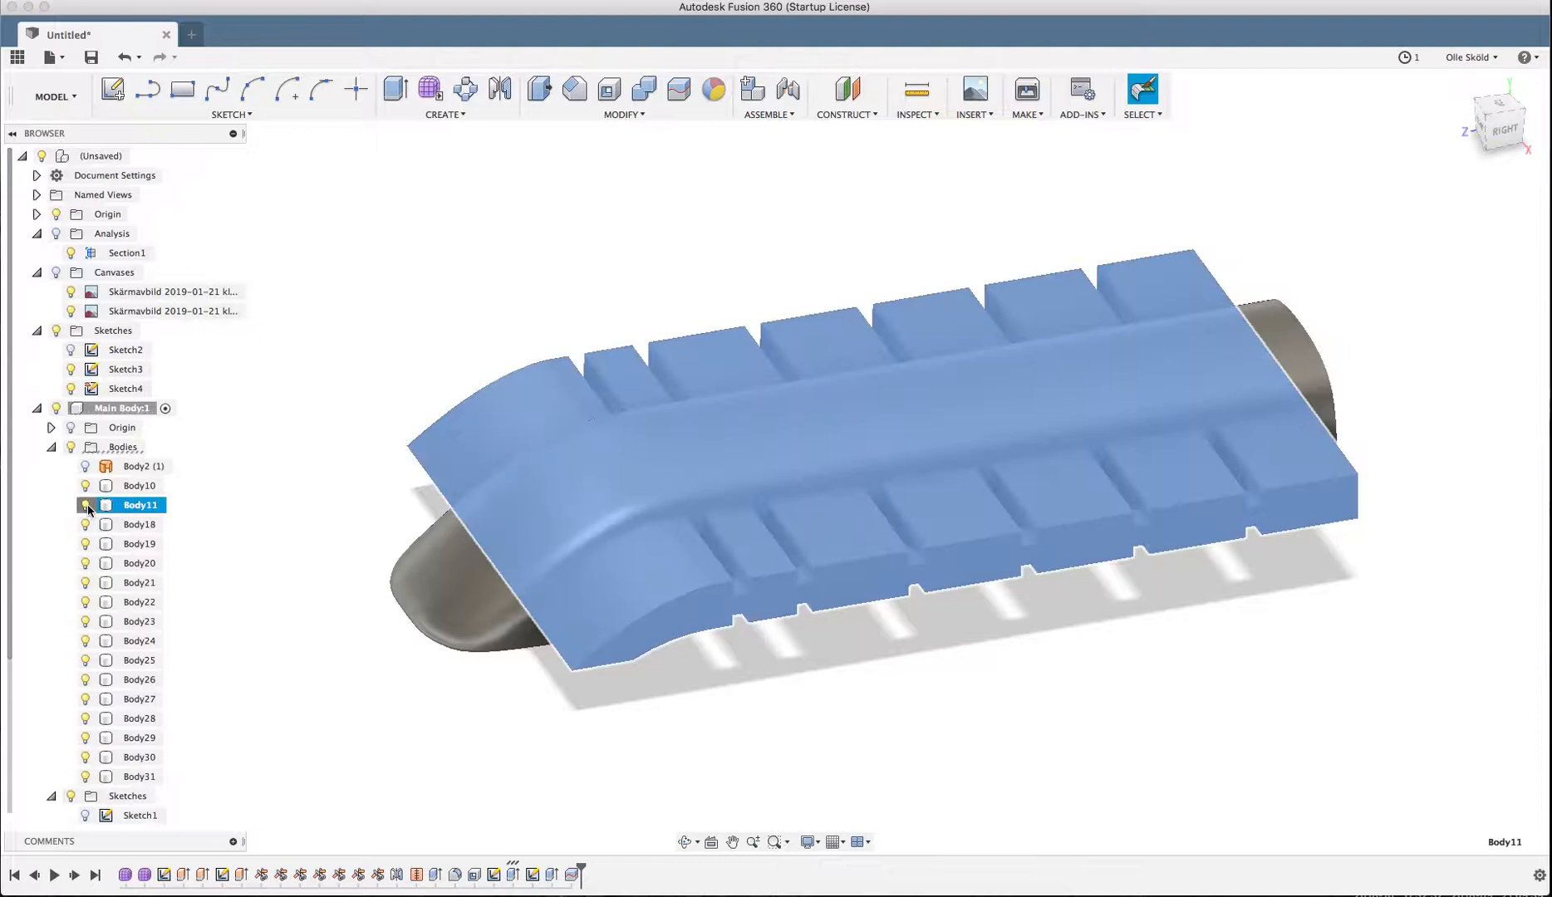
left_click(86, 504)
left_click(254, 482)
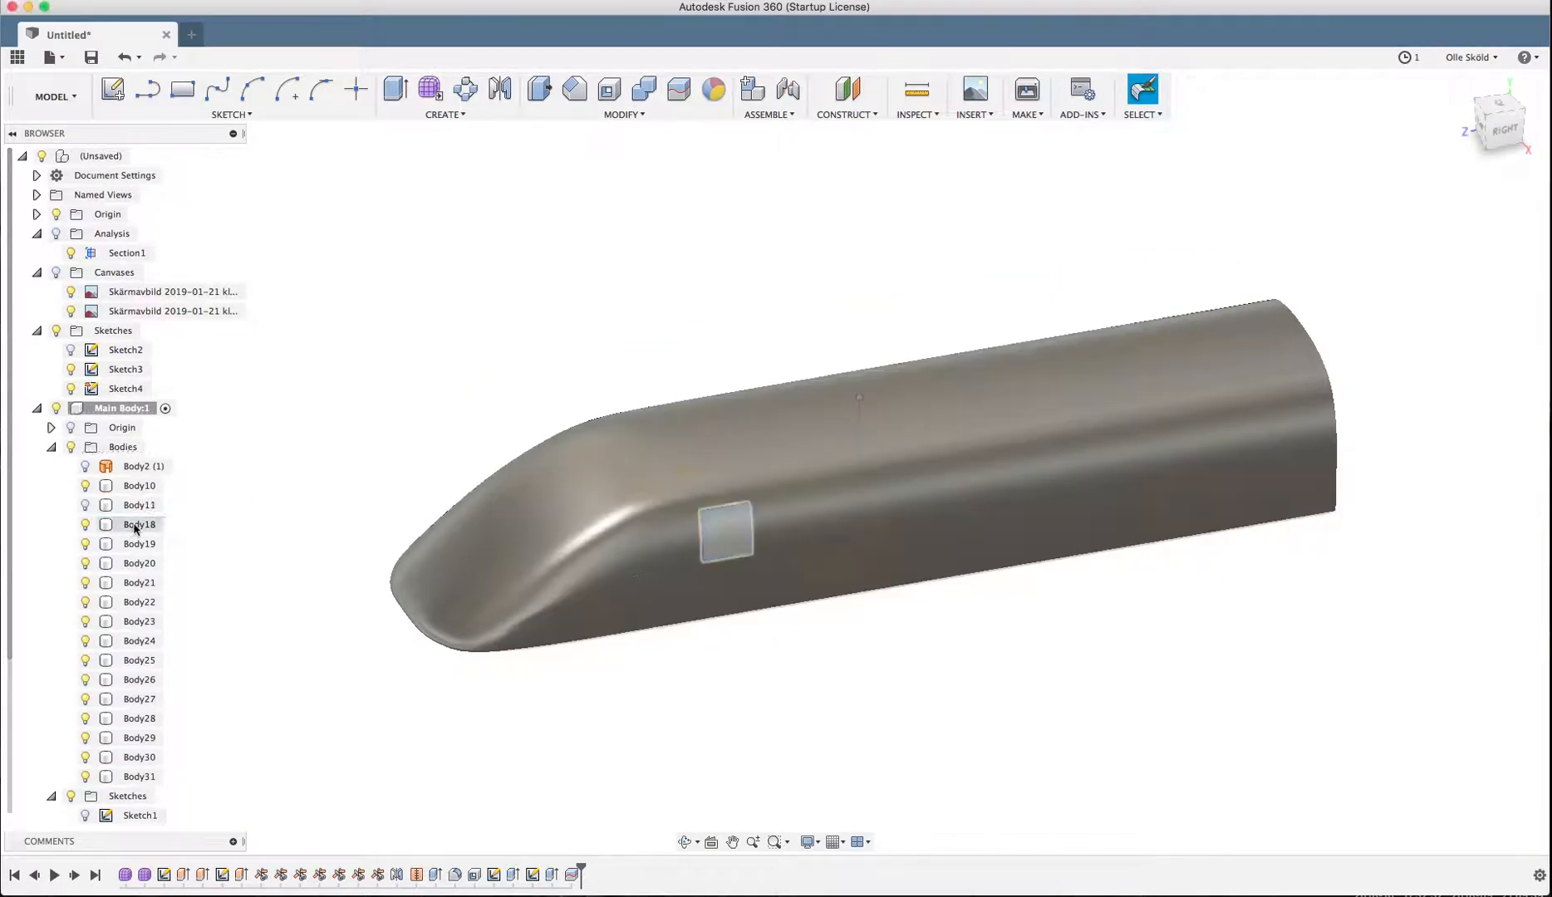
- Highlight the split bodies one after another to check the separate window pieces on the train
left_click(136, 526)
left_click(135, 545)
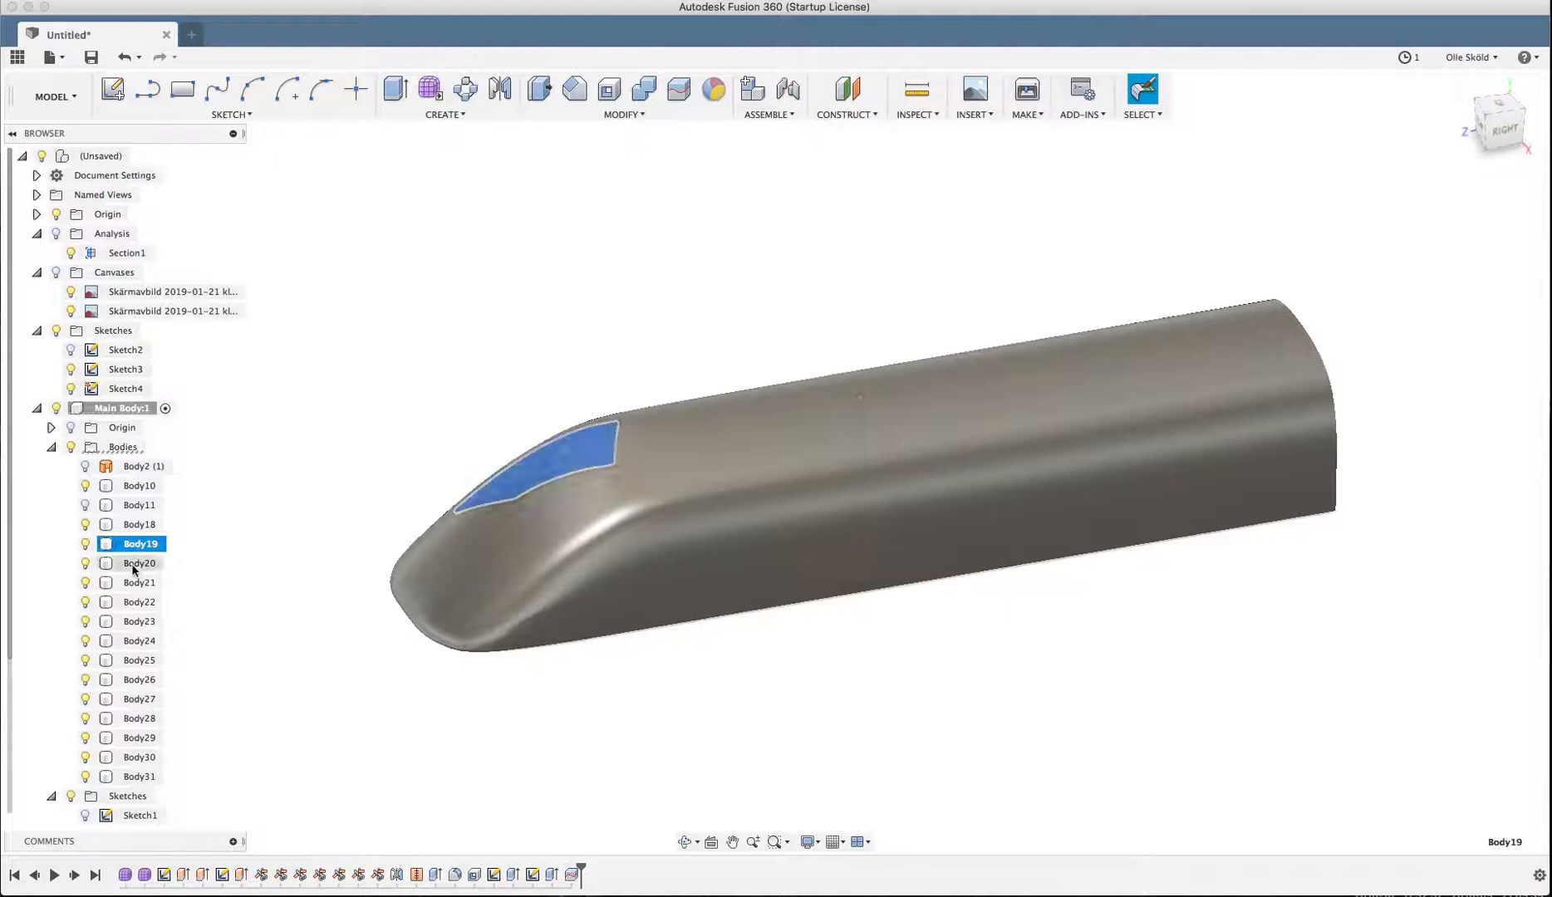
left_click(133, 565)
left_click(133, 585)
key("Escape")
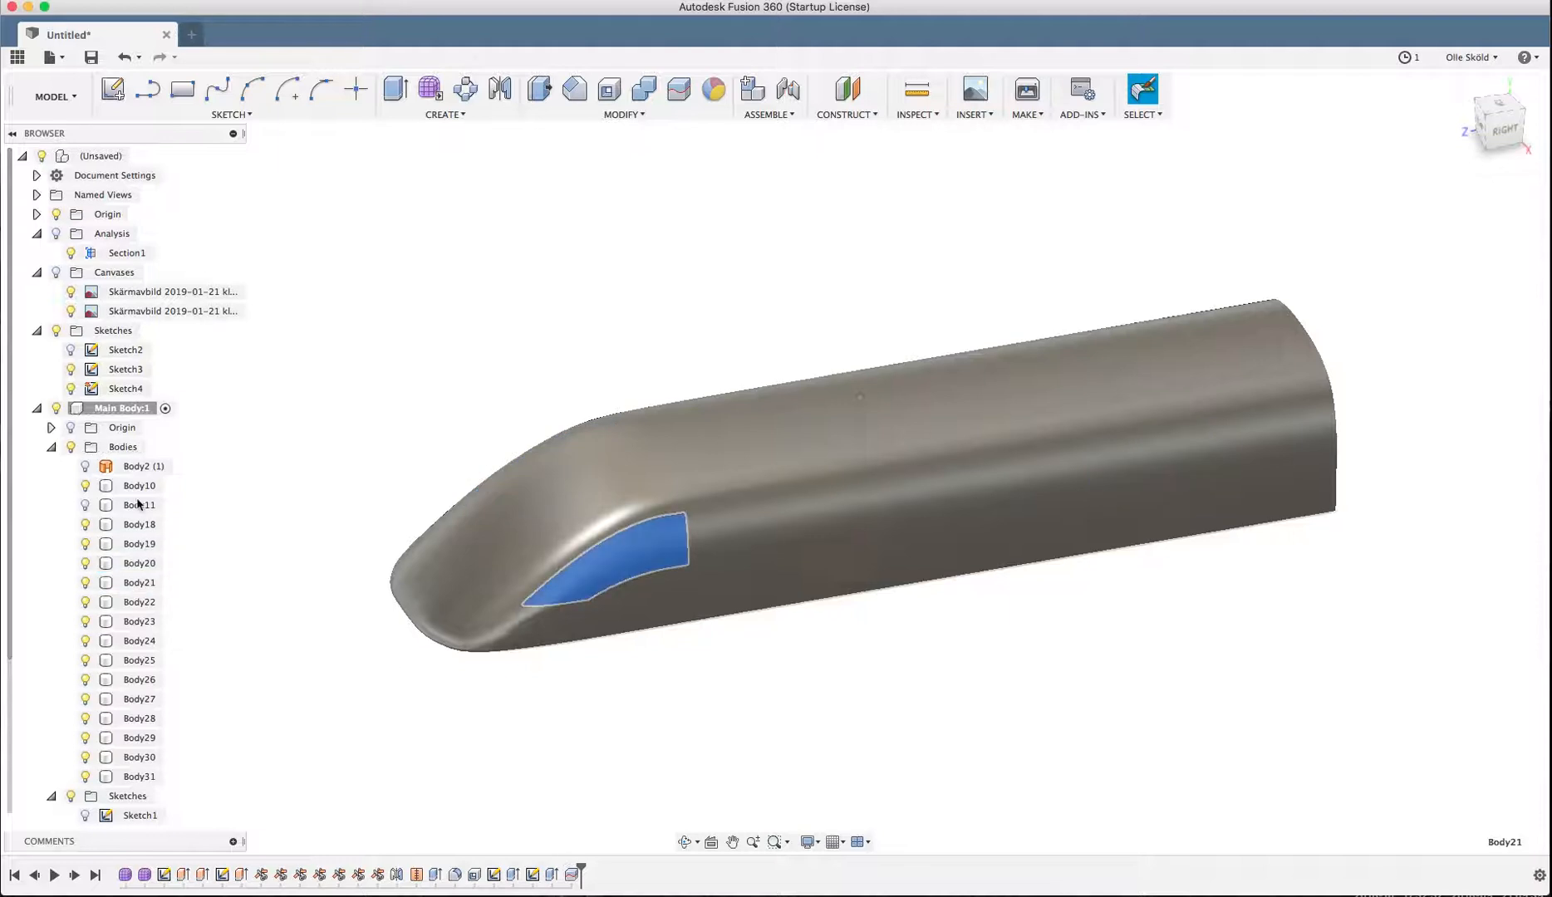
left_click(138, 493)
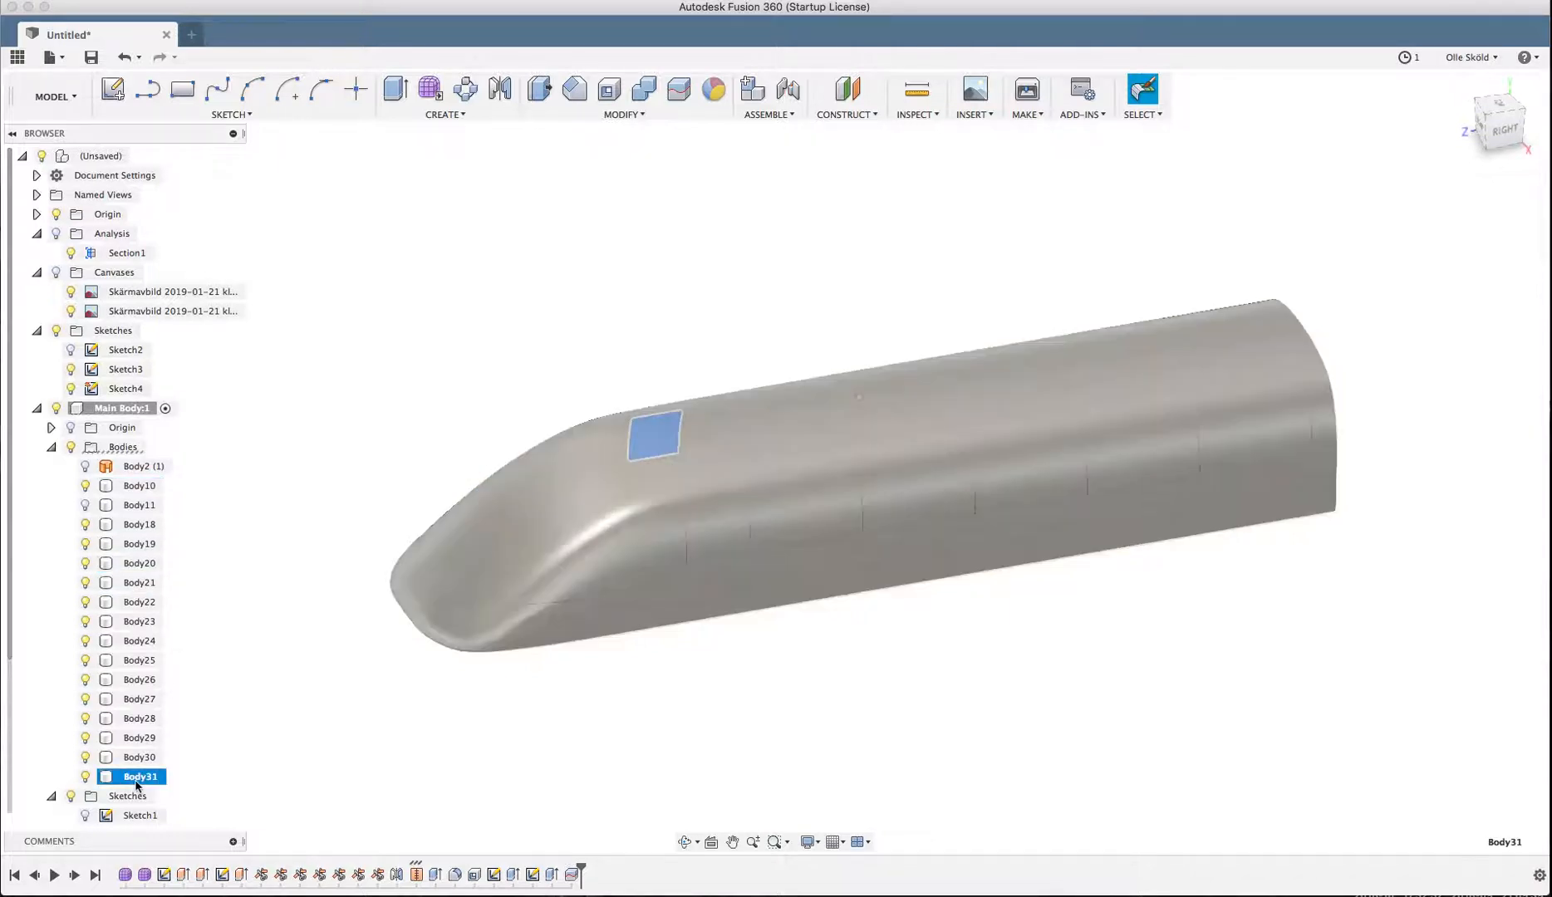
- Hide the train's main shell, Body31, leaving only the window pieces on display
left_click(140, 776)
key("Escape")
left_click(85, 776)
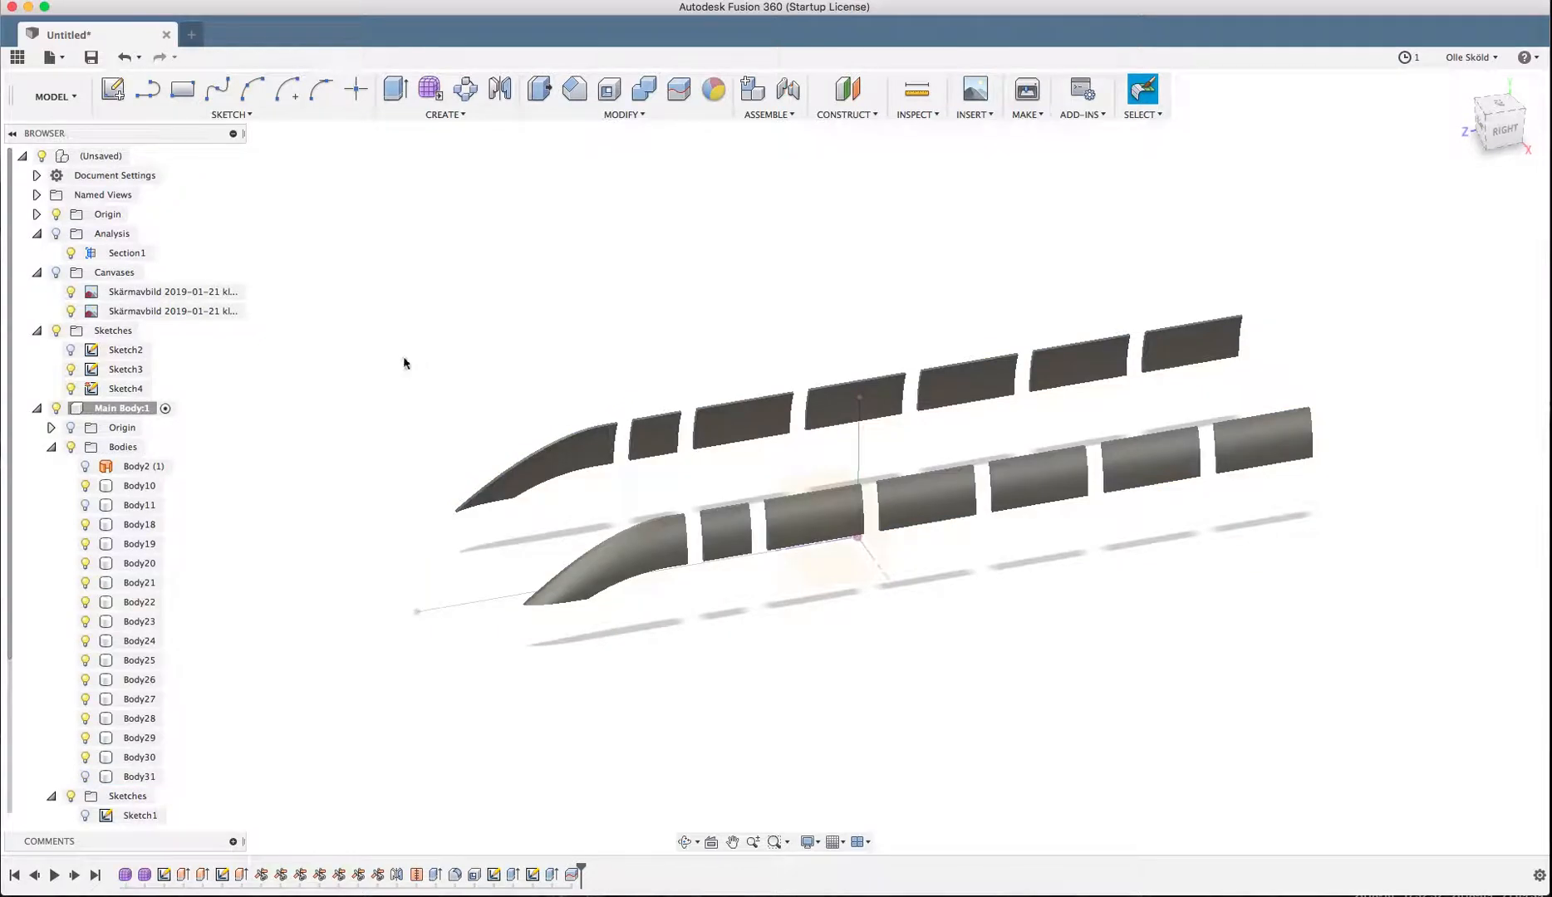
- Open the appearance settings and browse the material library to the Glass materials under Color Density
left_click(715, 93)
key("F6")
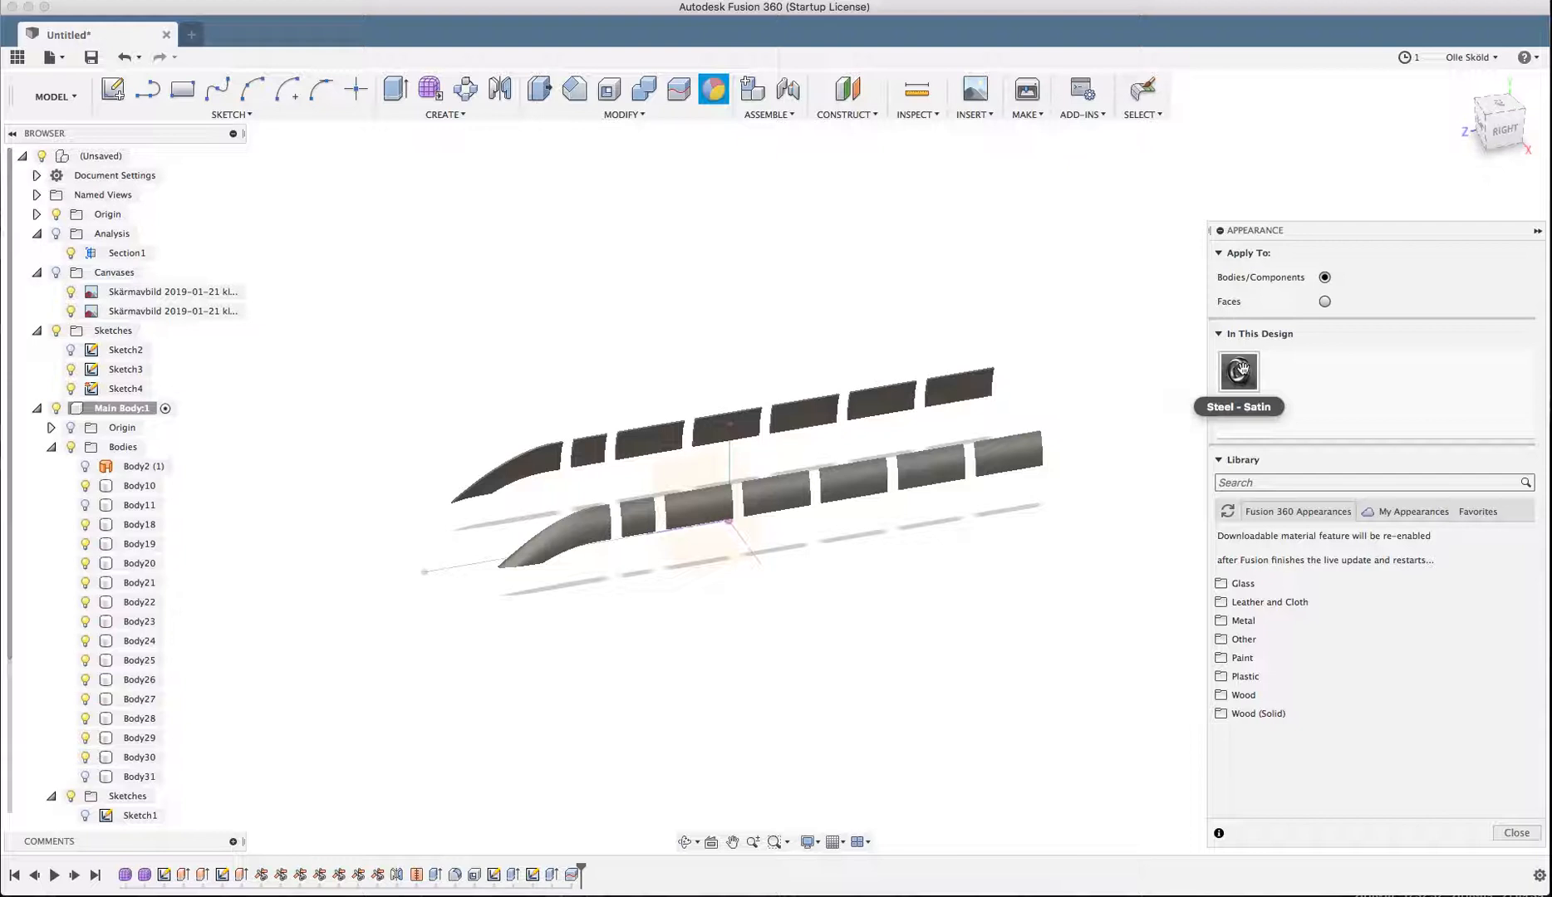
left_click(1222, 641)
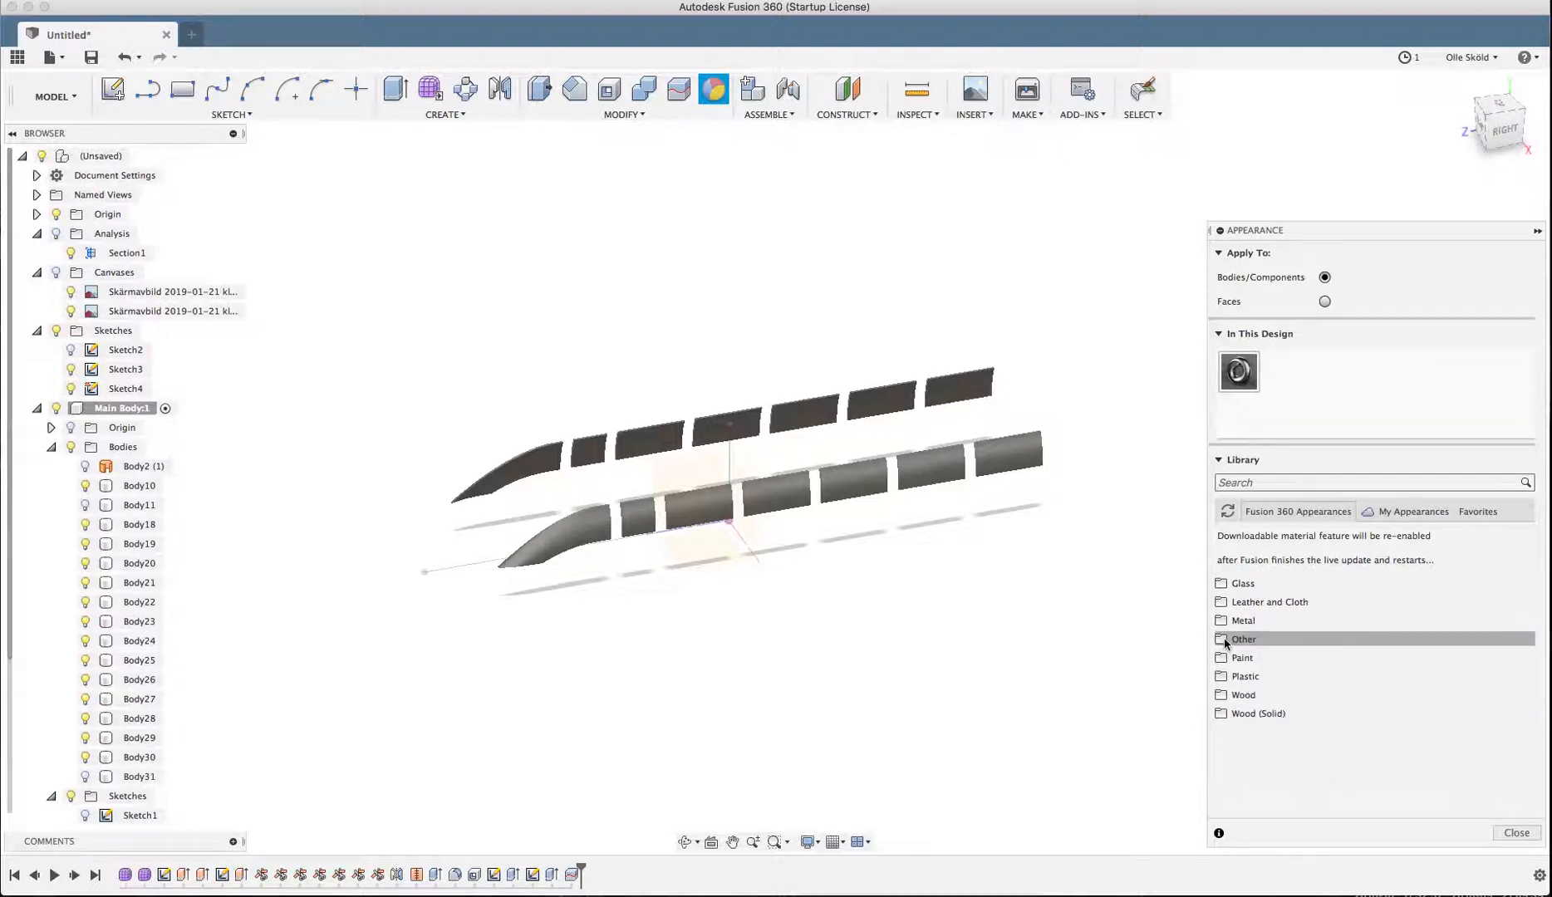
left_click(1222, 639)
left_click(1225, 660)
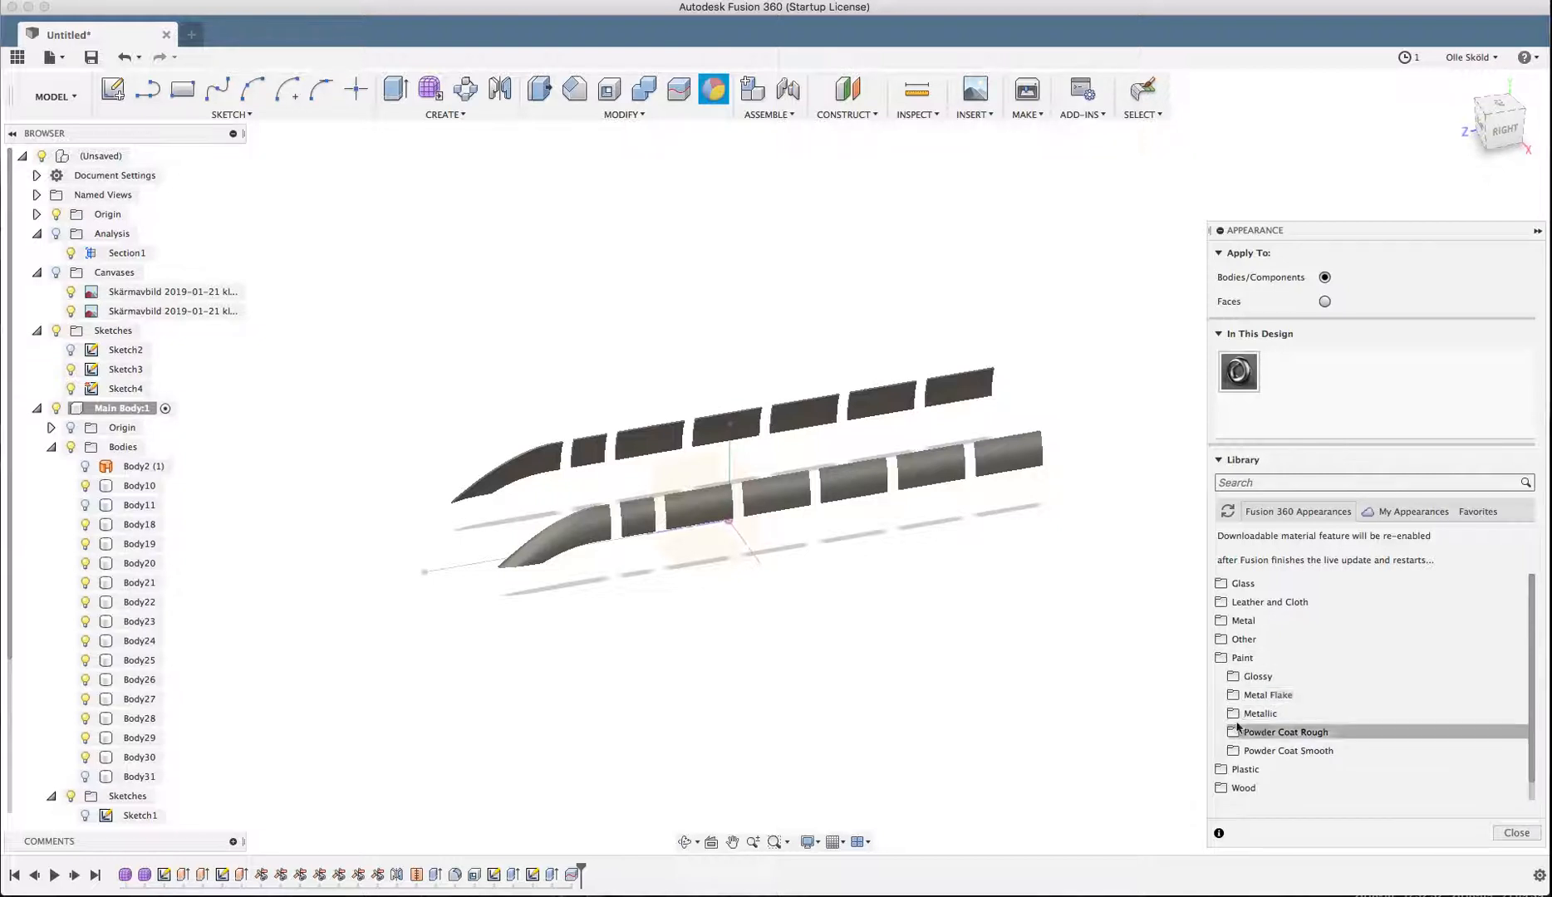
left_click(1226, 658)
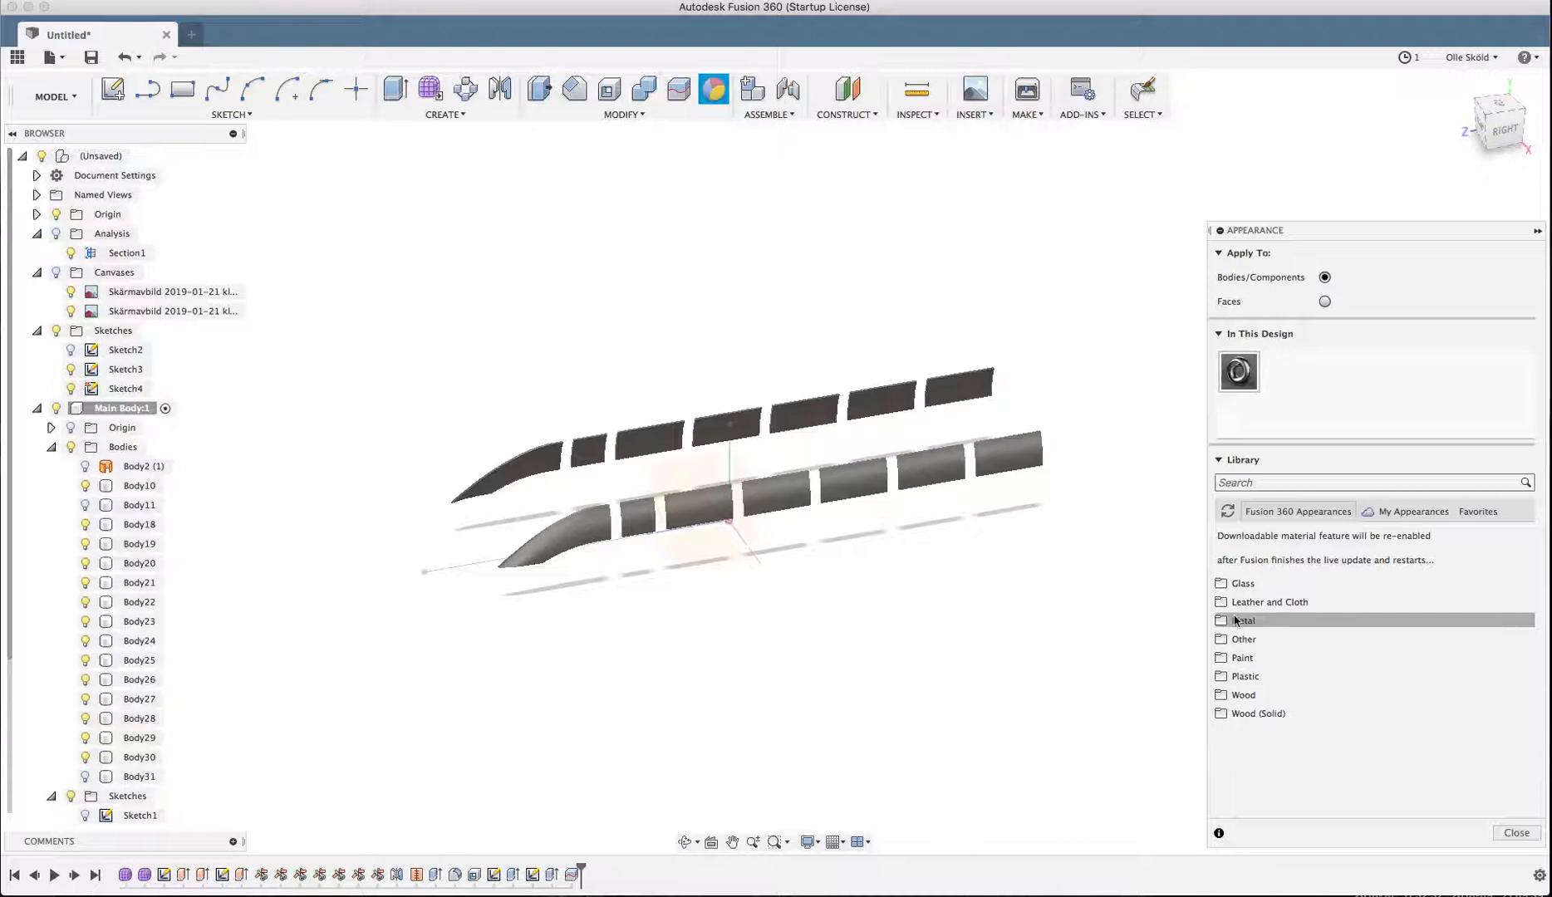
left_click(1237, 584)
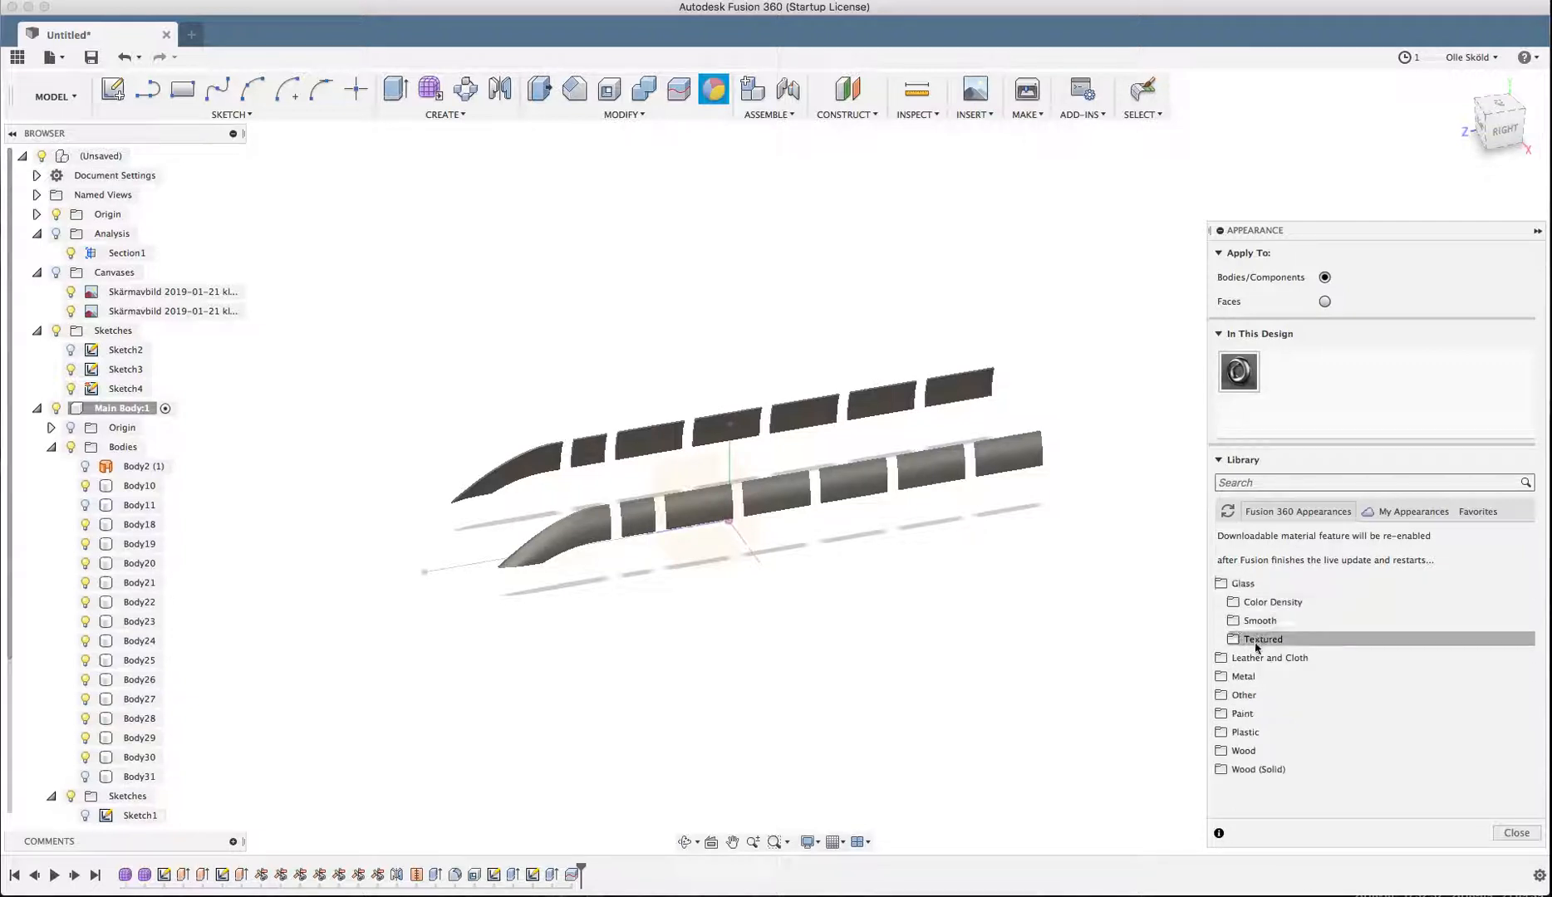
left_click(1251, 606)
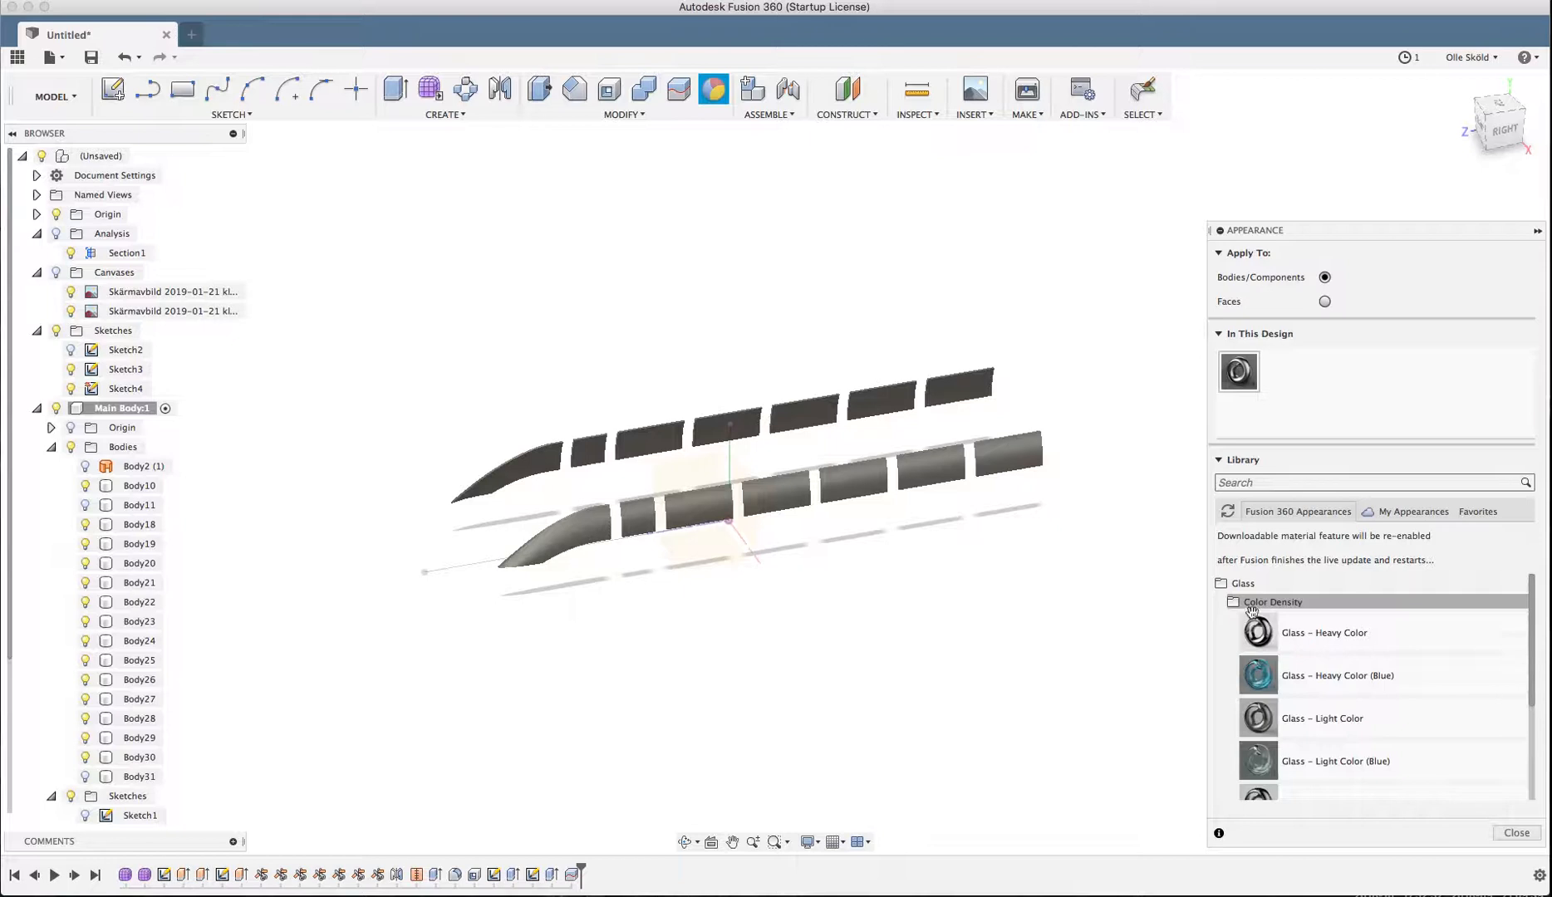
scroll(1279, 664, "down", 5)
scroll(1283, 656, "up", 4)
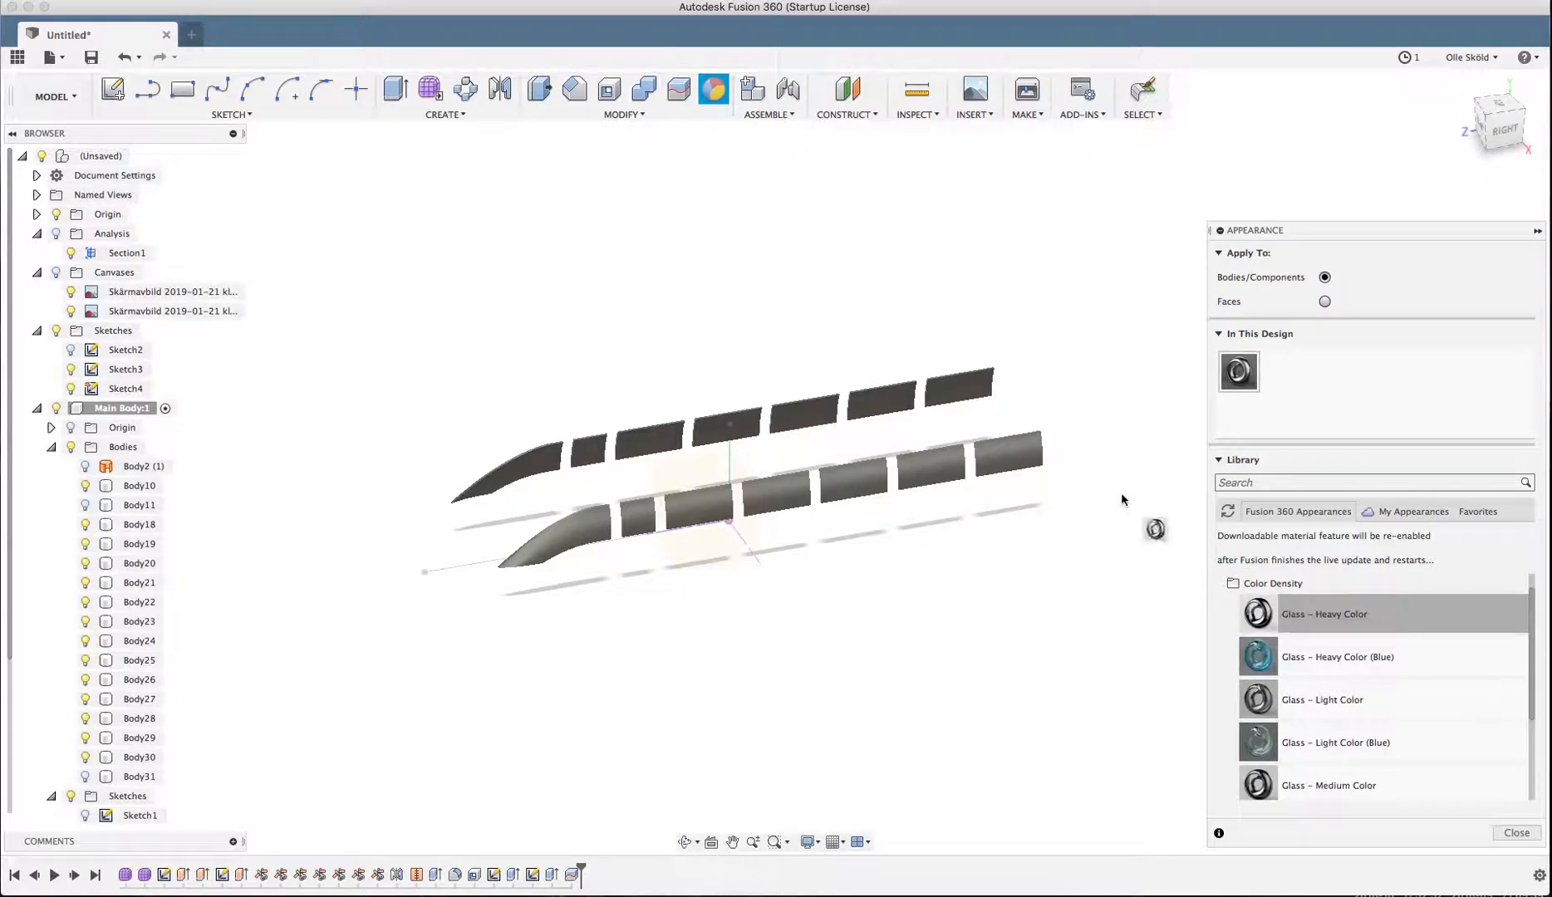
- Apply the Glass - Heavy Color appearance to the four rearmost window pieces on the near side of the train
left_click_drag(1120, 496, 1015, 454)
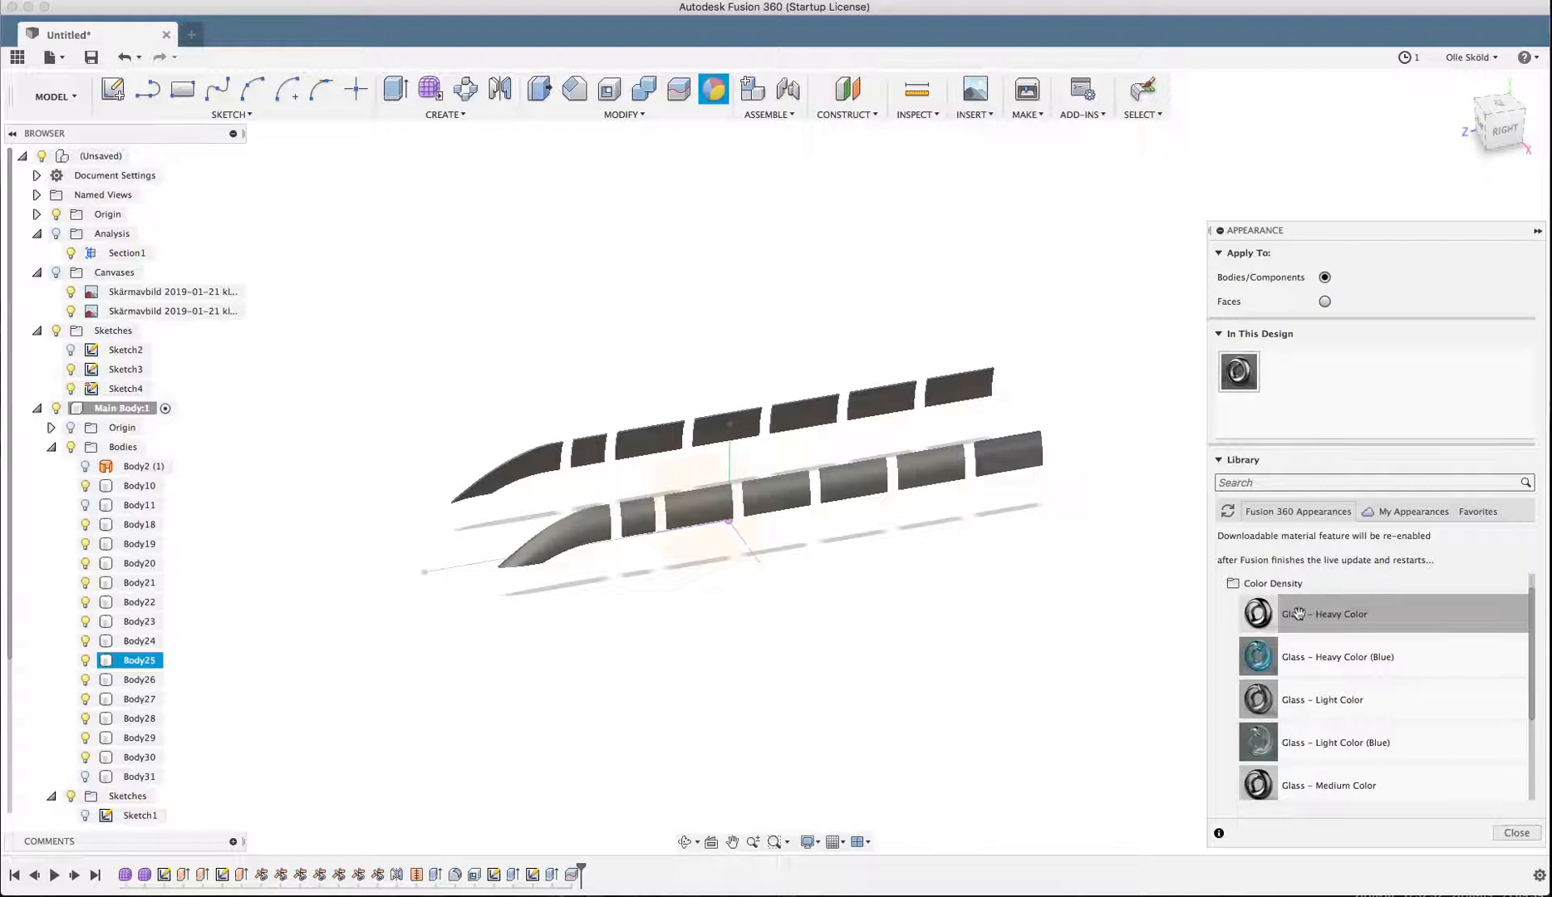
left_click_drag(1298, 613, 929, 467)
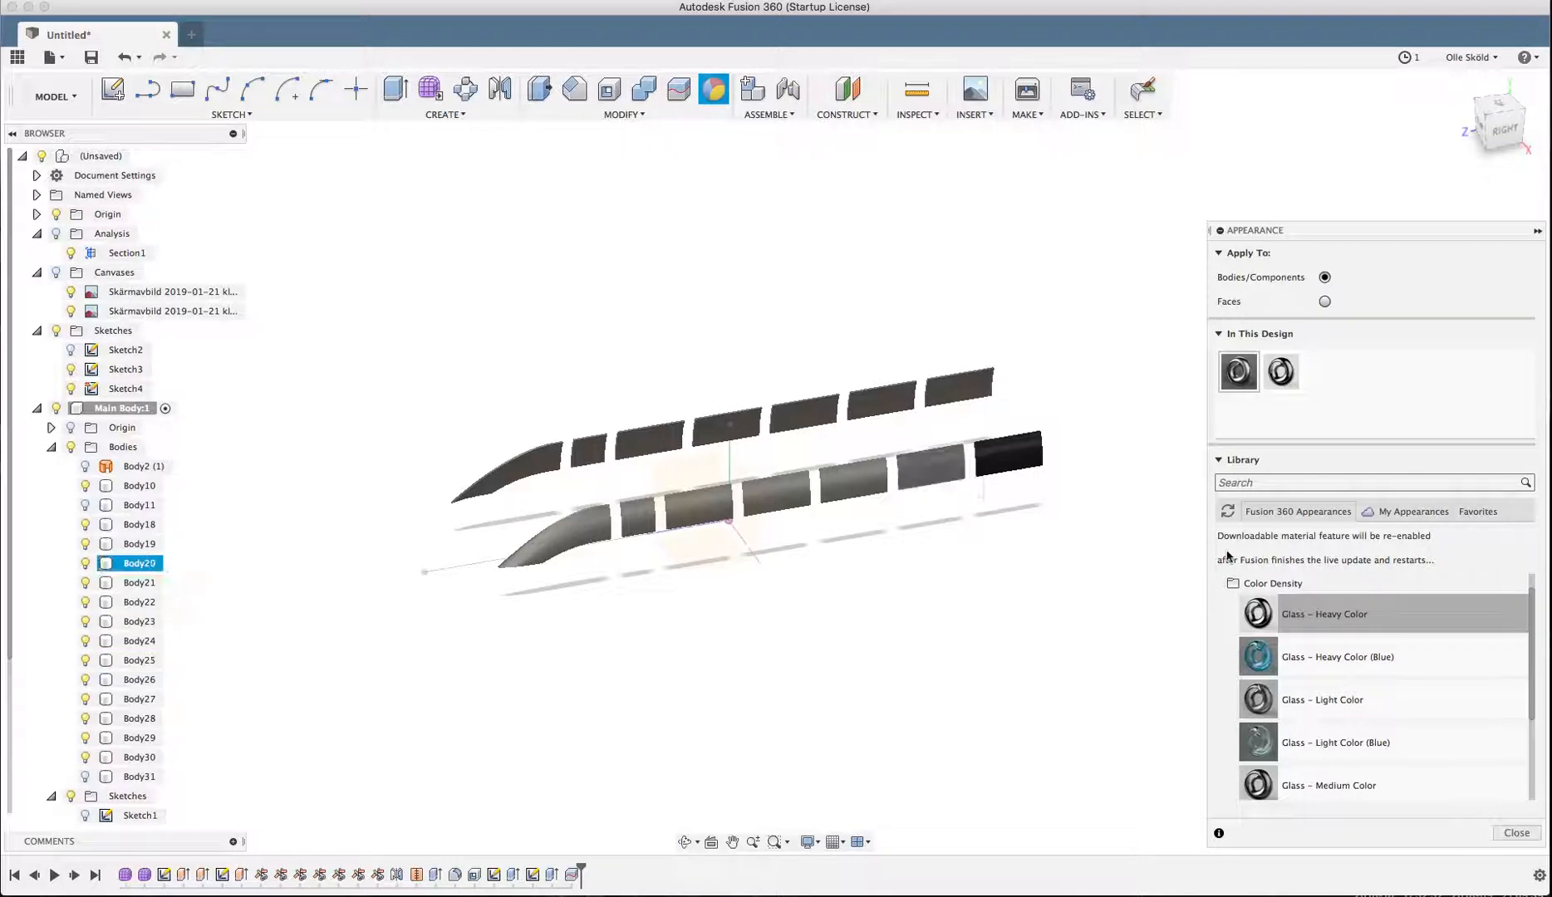
left_click_drag(1319, 615, 883, 495)
left_click_drag(1301, 619, 814, 527)
left_click_drag(436, 347, 1018, 520)
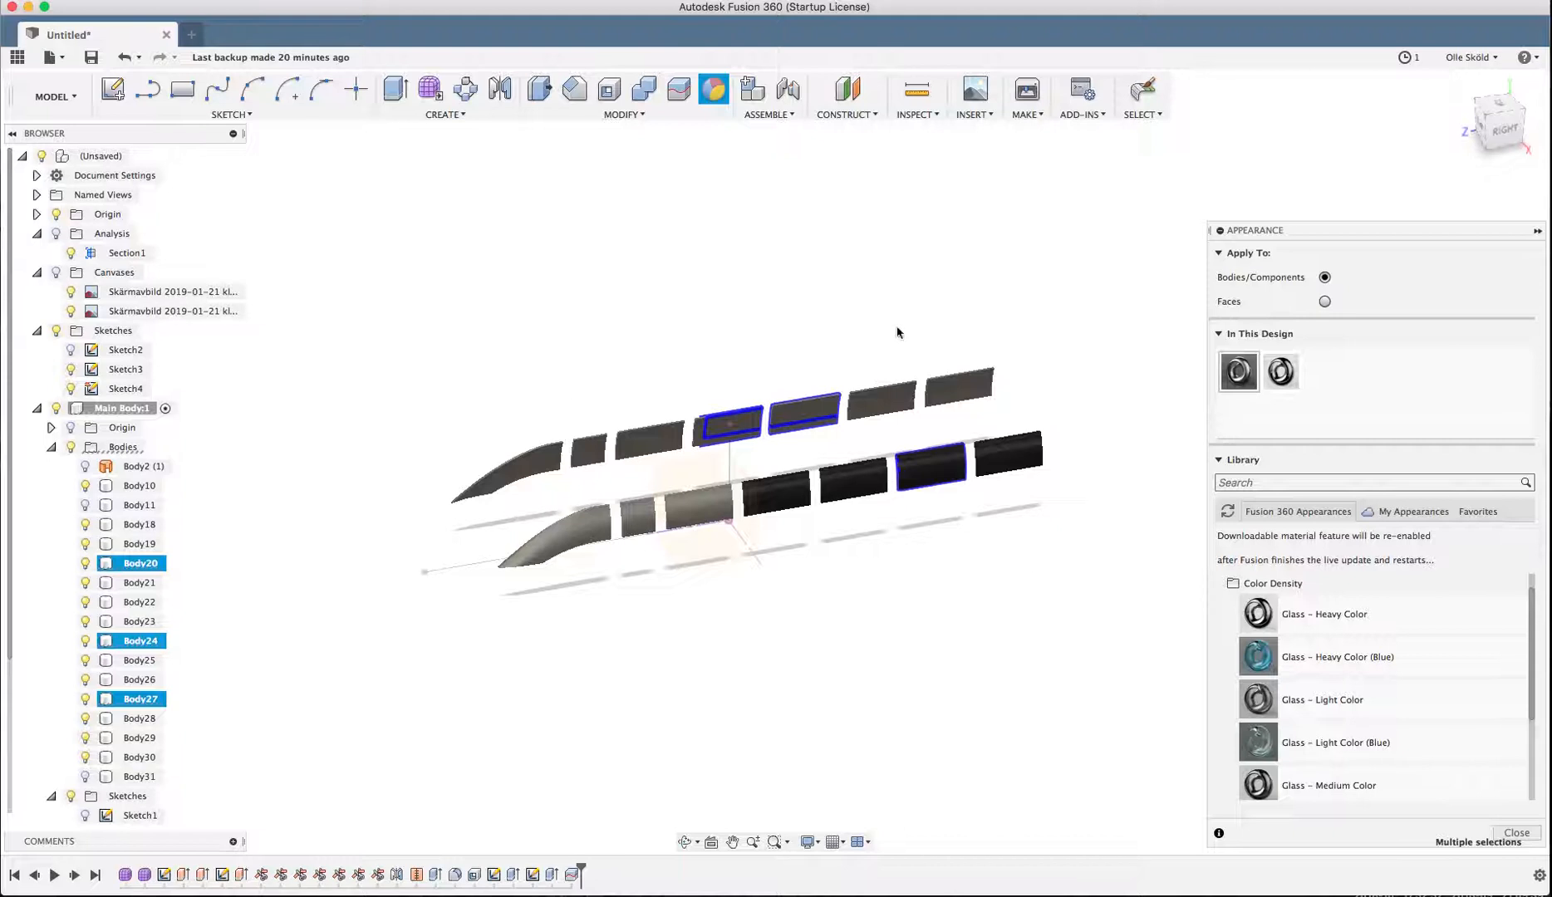
left_click(85, 564)
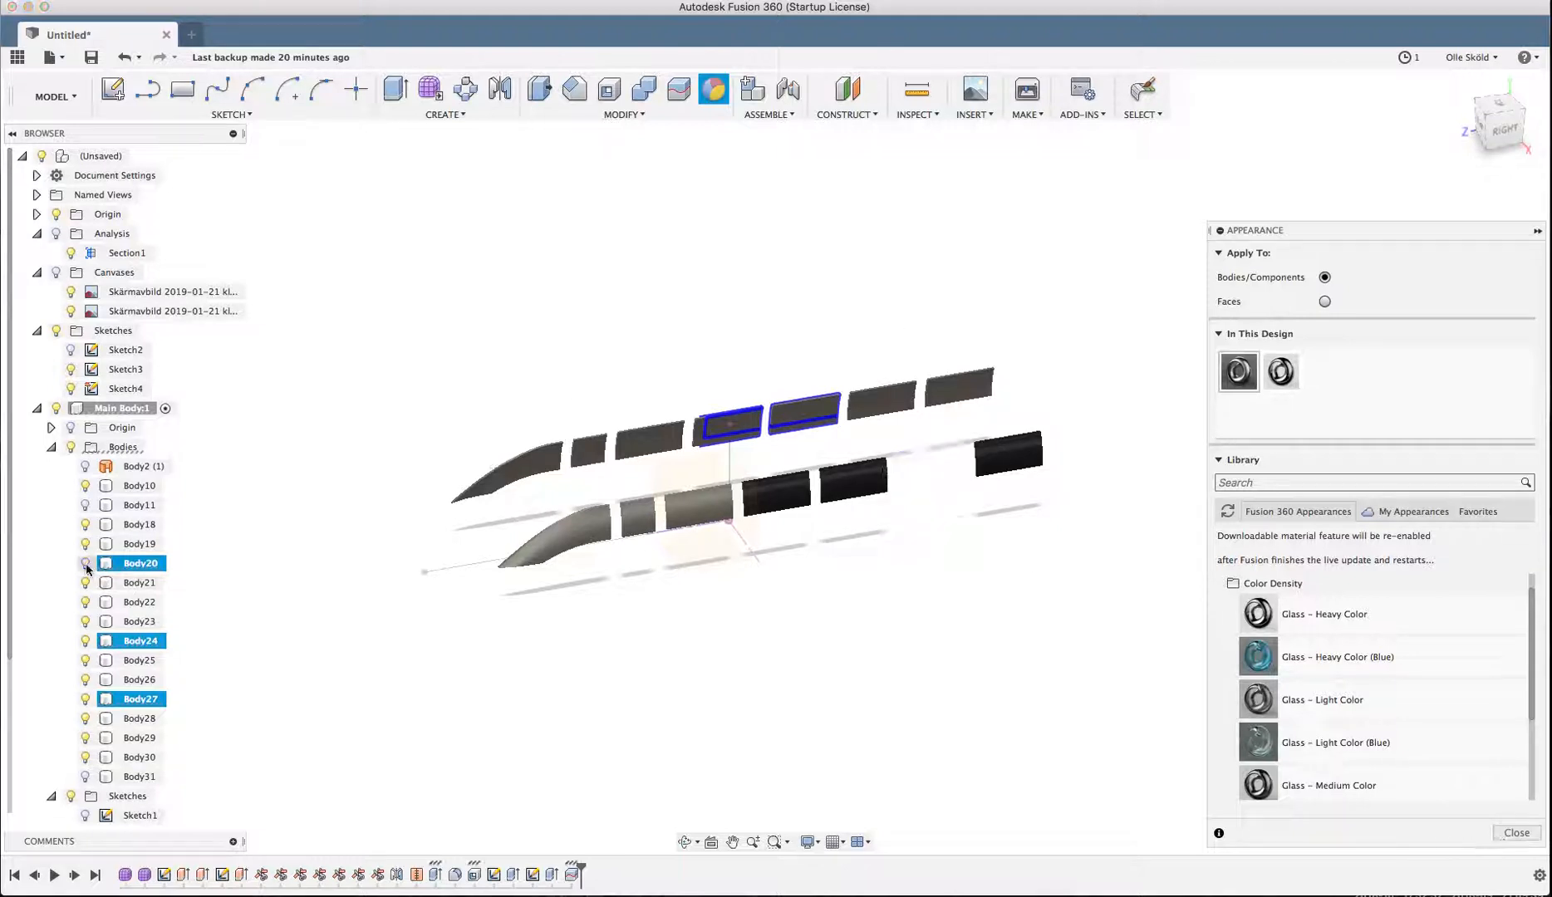
left_click(86, 563)
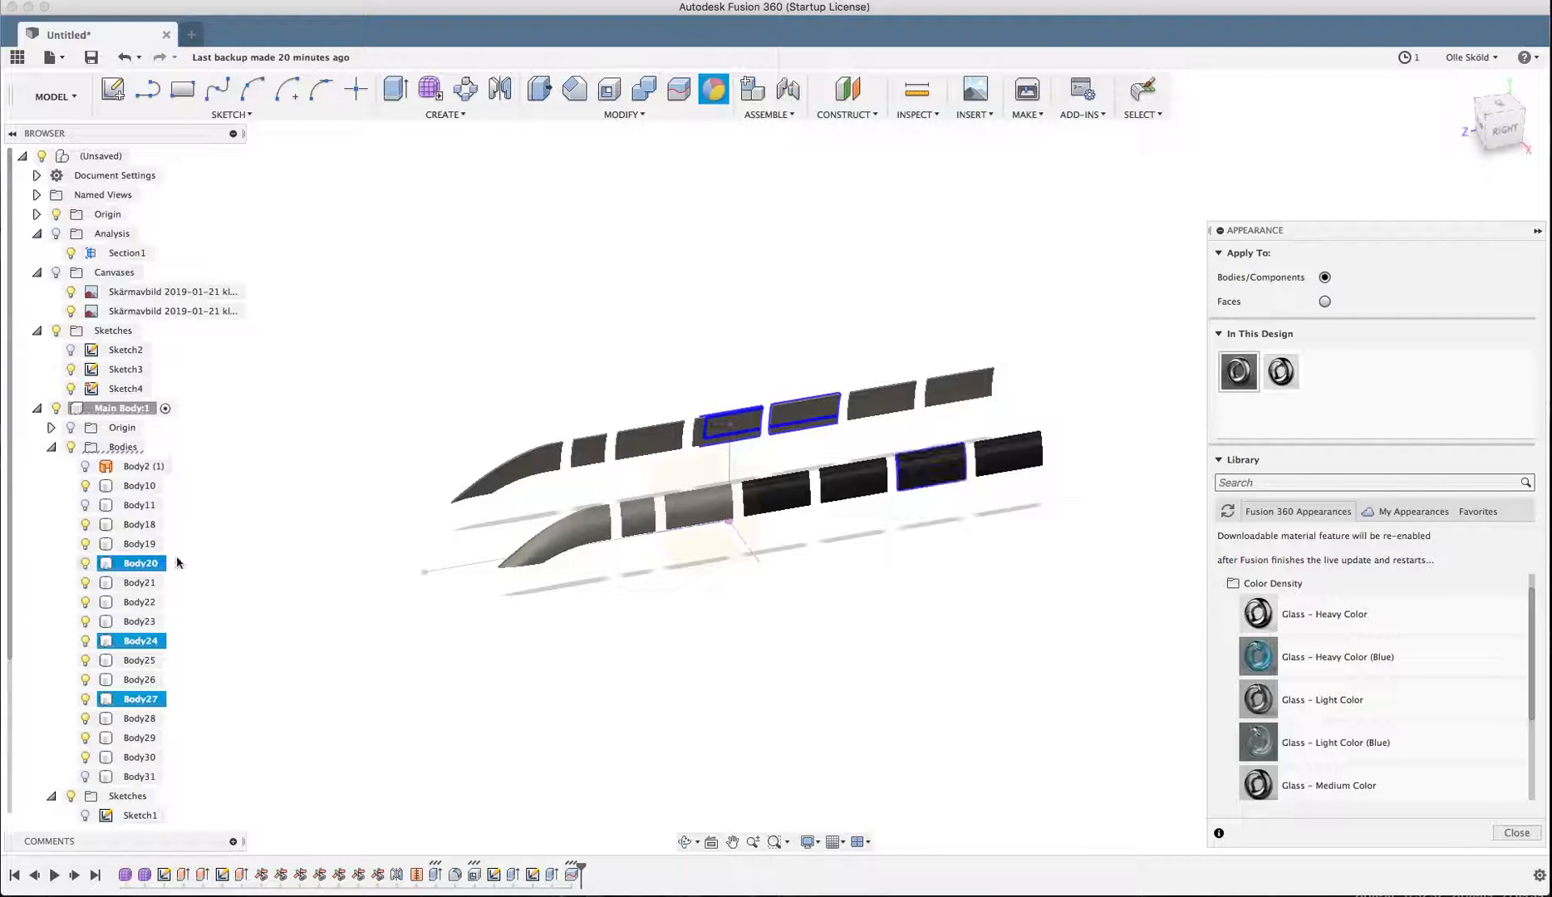
- Apply Glass - Heavy Color to the remaining near-side windows and all far-side windows, and close the appearance settings
left_click_drag(1259, 616, 684, 516)
left_click_drag(1288, 614, 632, 526)
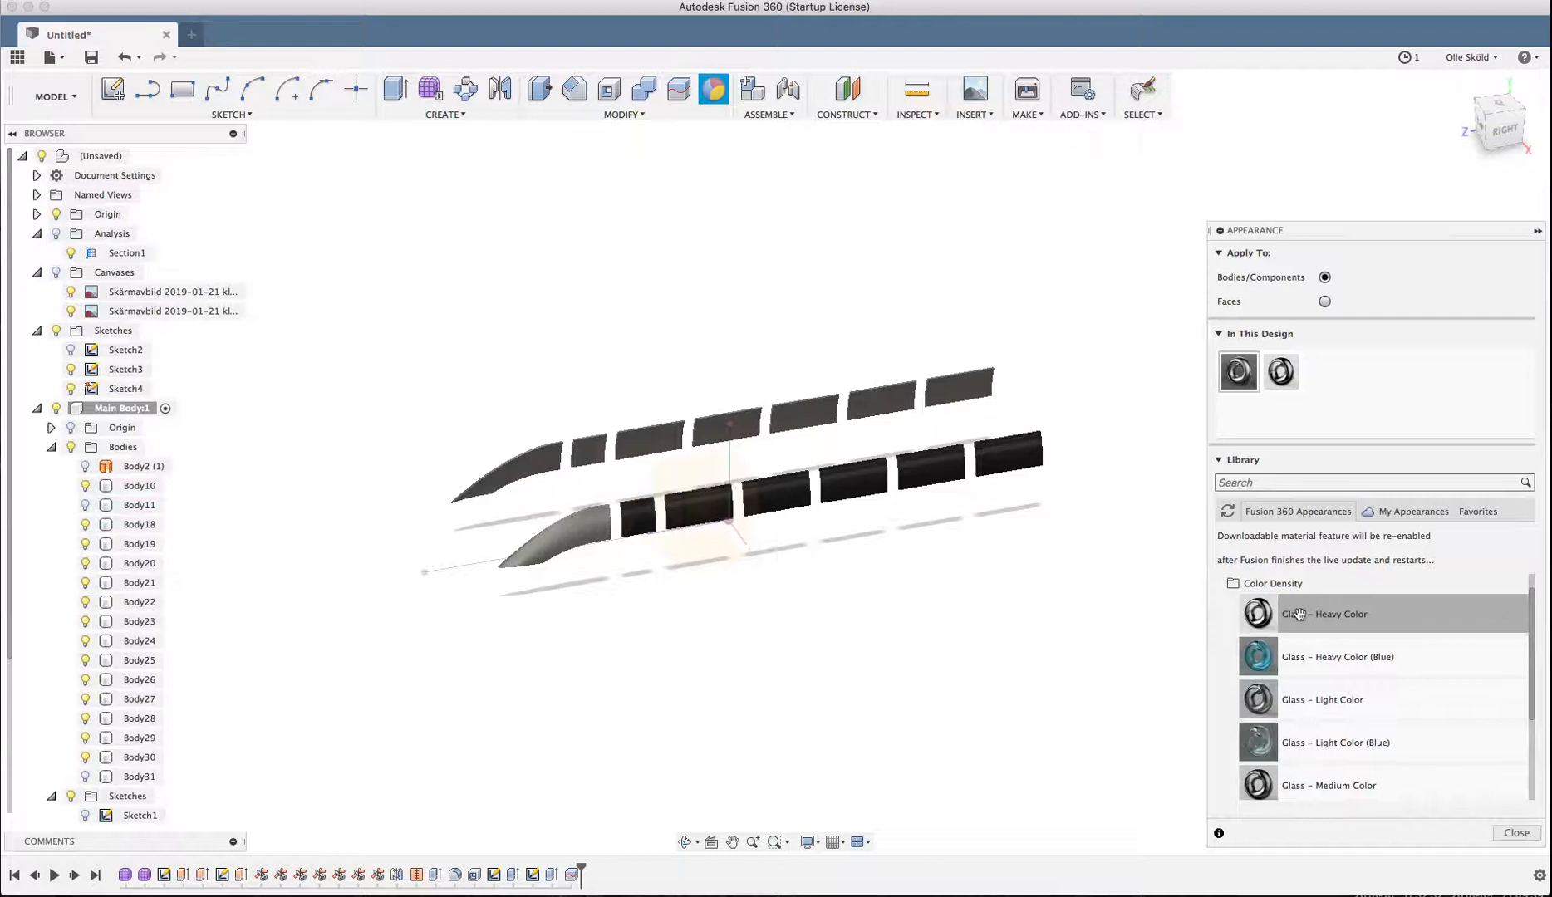
left_click_drag(1296, 614, 965, 390)
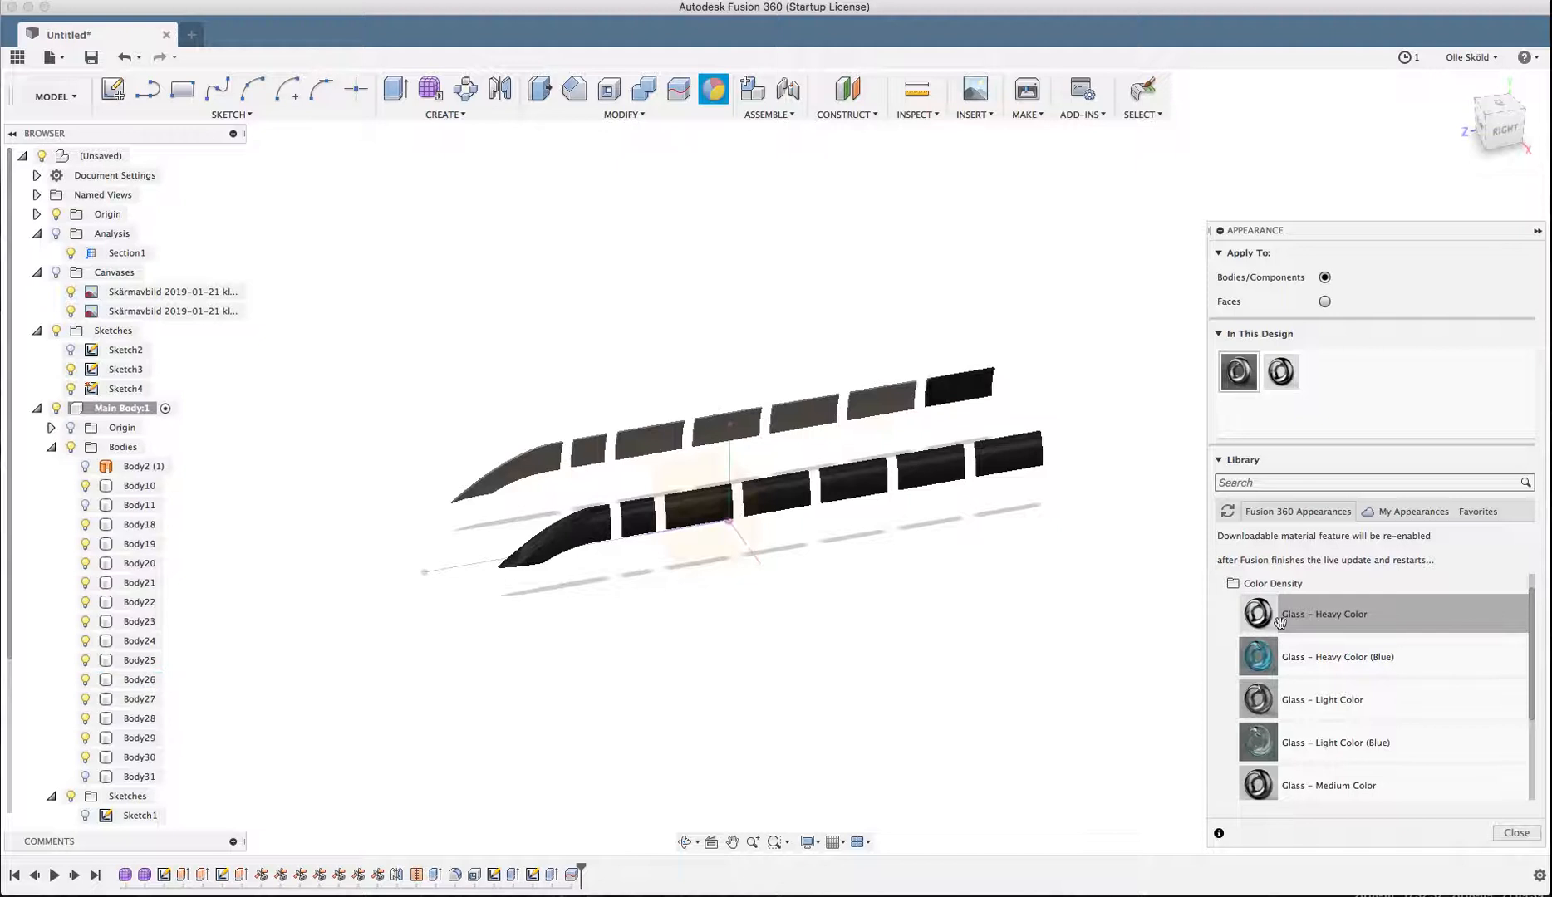
left_click_drag(872, 403, 872, 402)
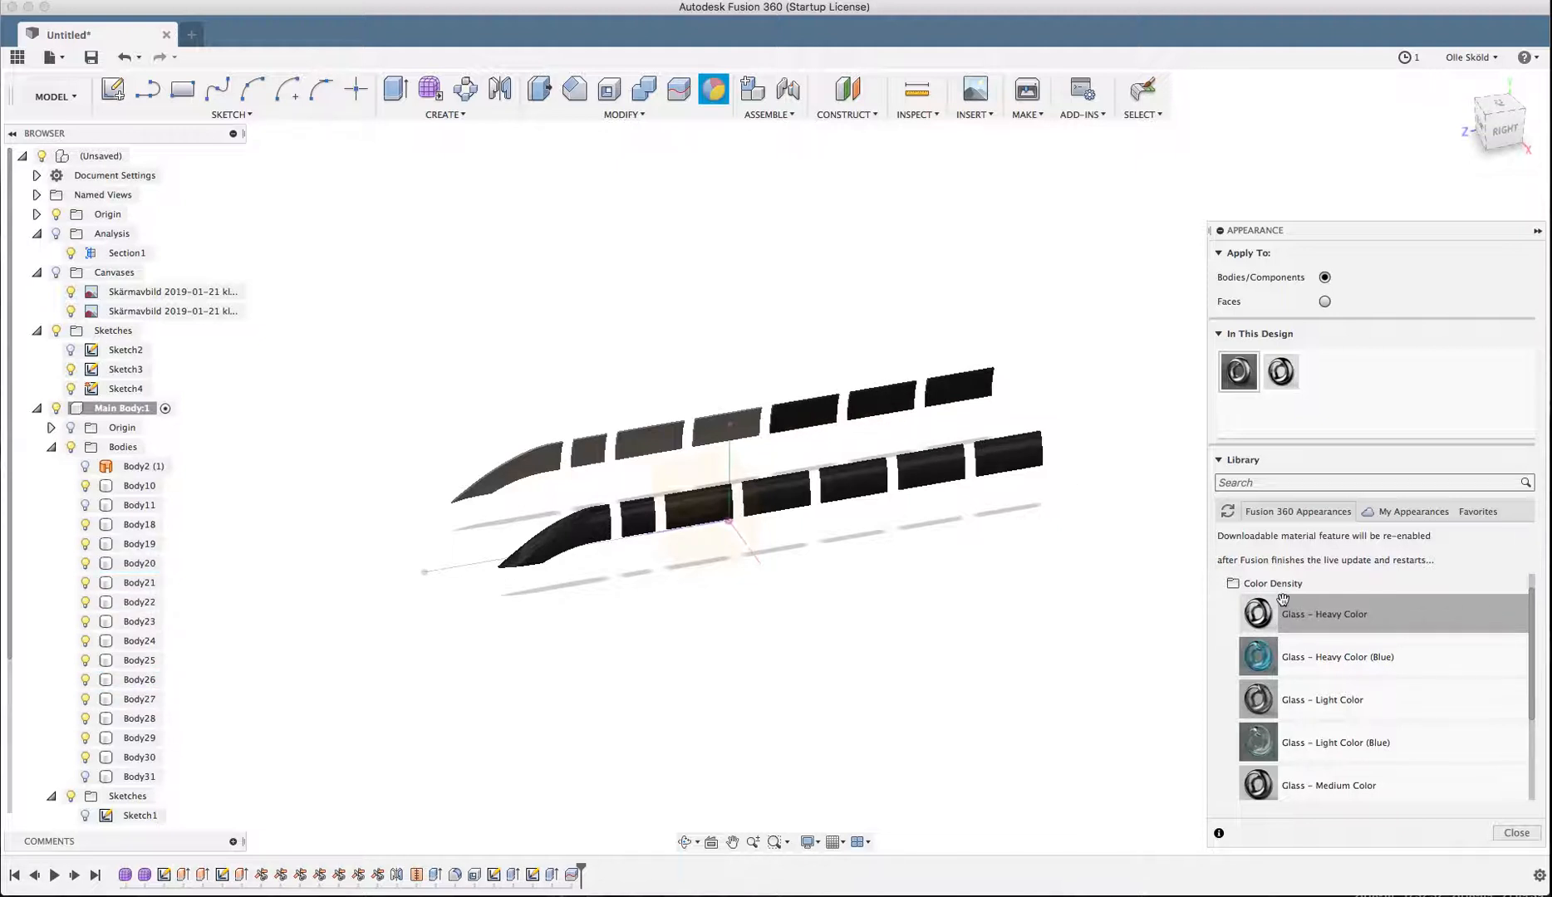
left_click_drag(1264, 606, 733, 439)
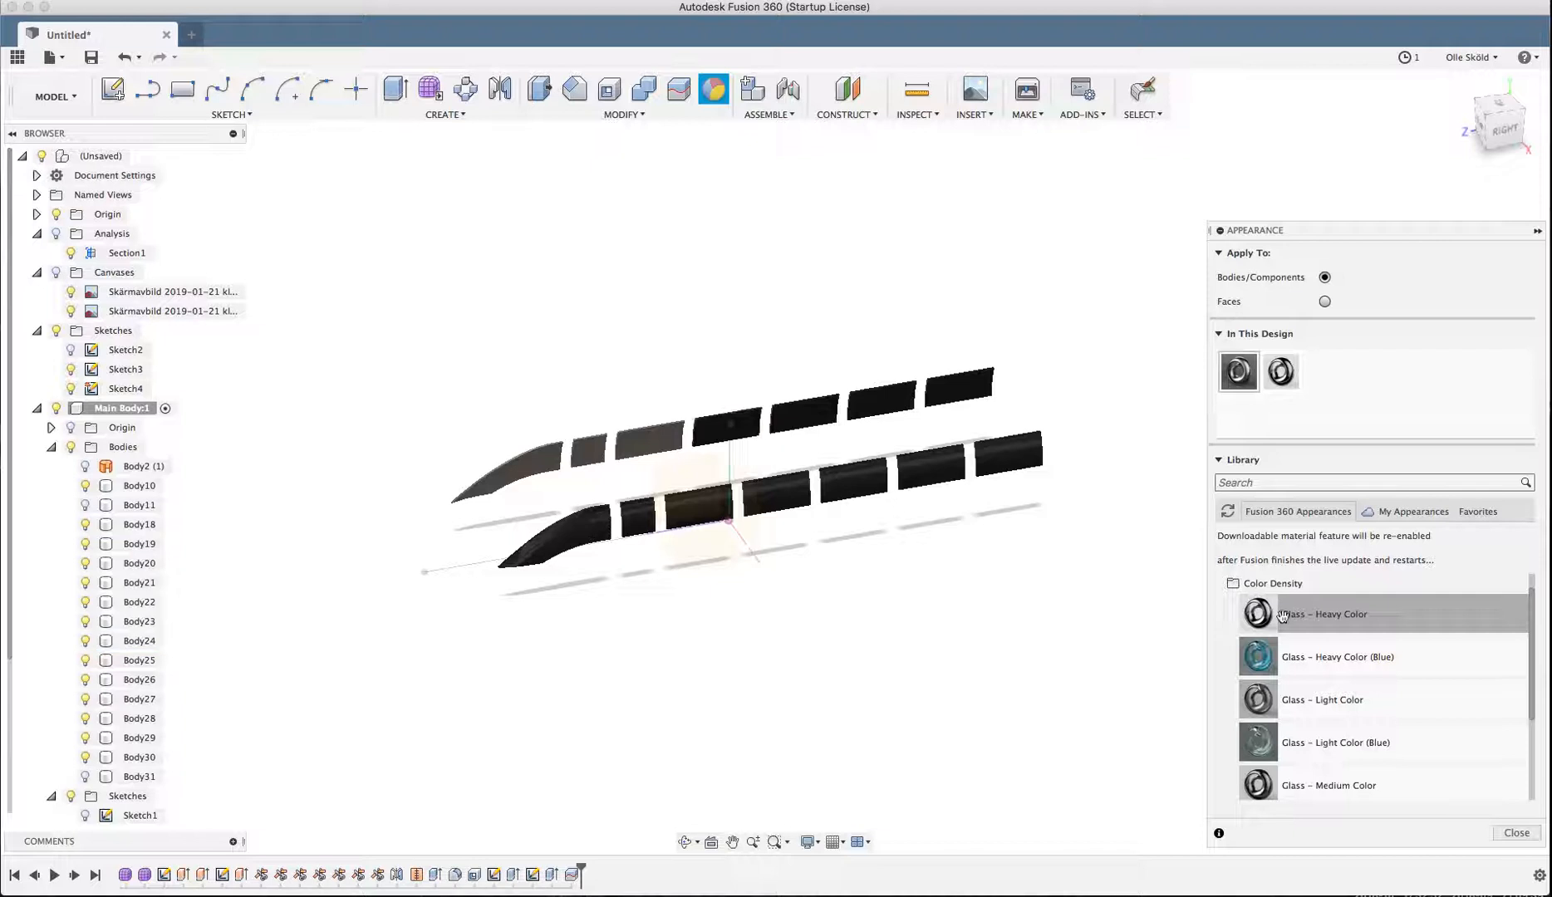
left_click_drag(1312, 624, 656, 441)
left_click_drag(1279, 619, 588, 453)
left_click_drag(1138, 610, 572, 500)
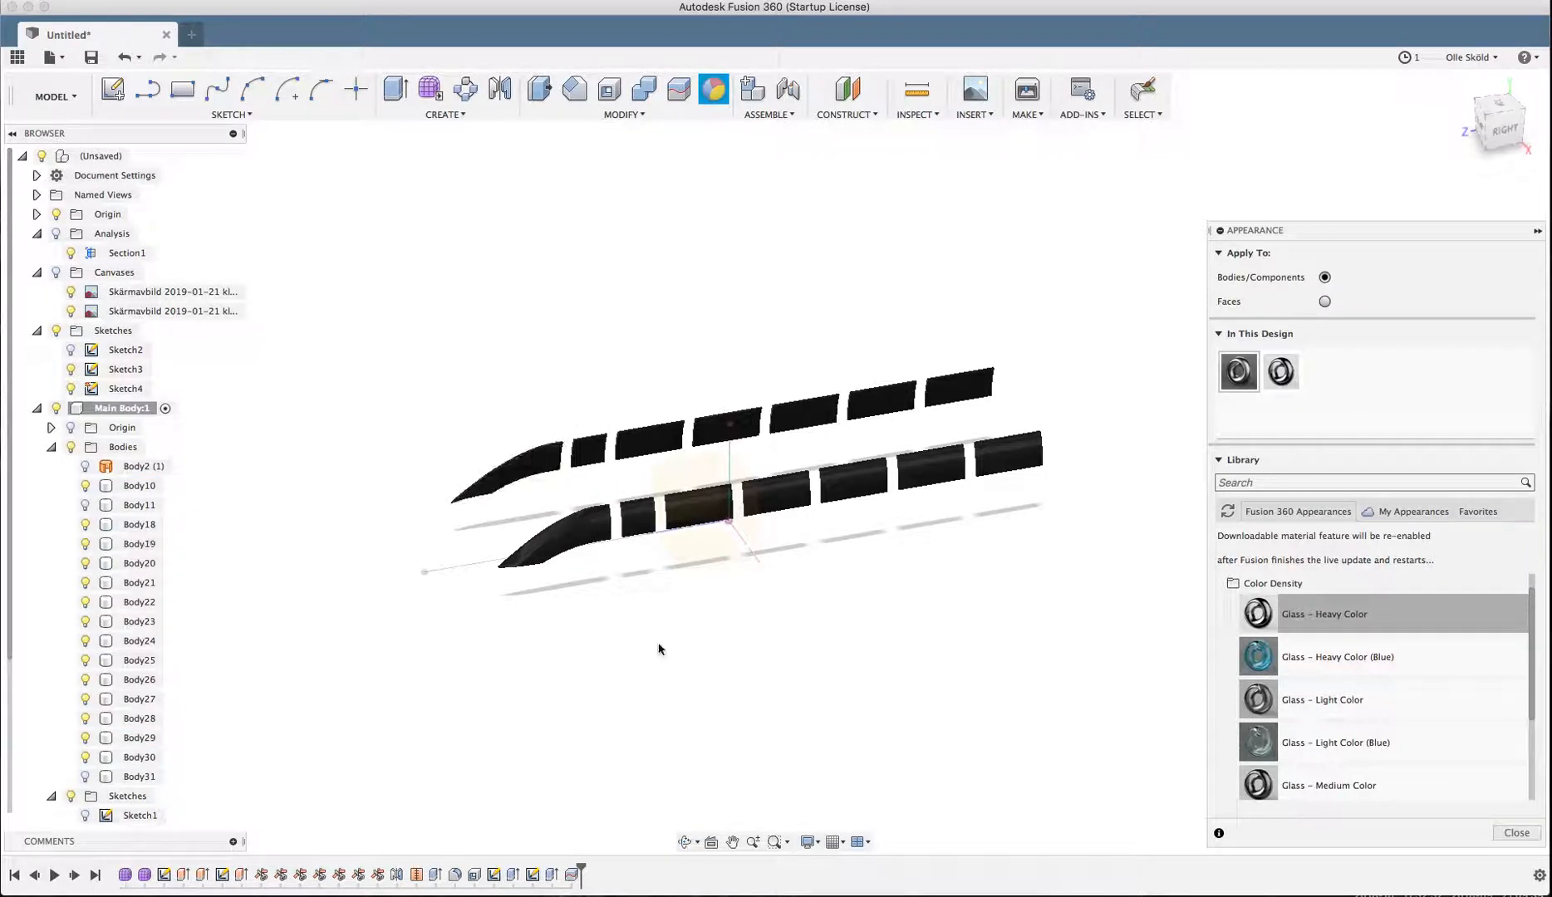
left_click(1516, 833)
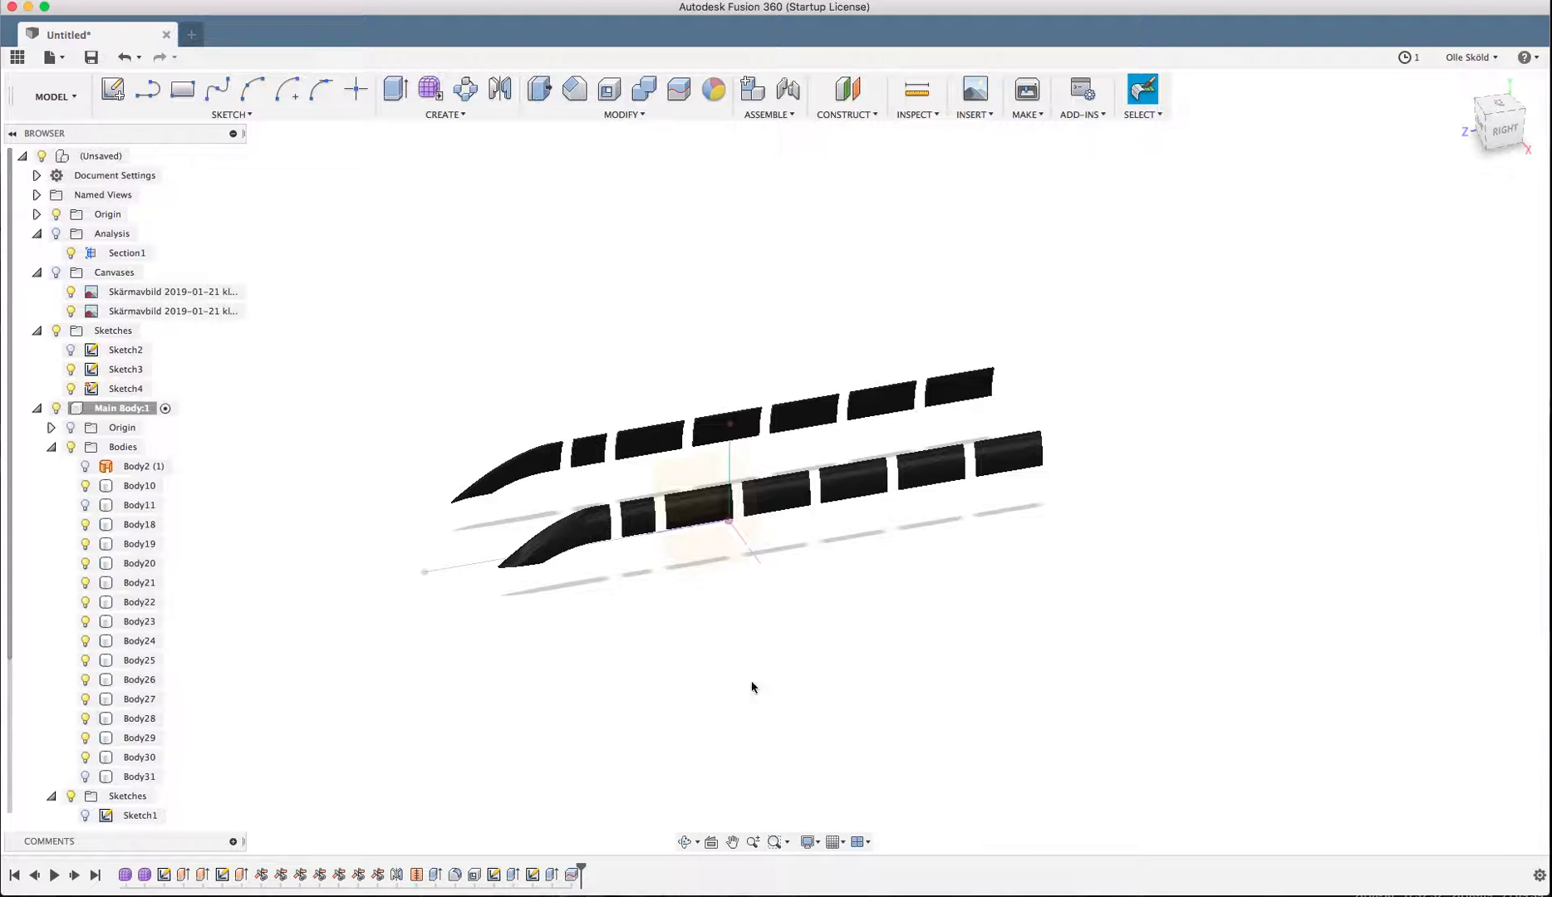
- Show the train's main shell again and inspect it together with the glass windows
left_click(84, 775)
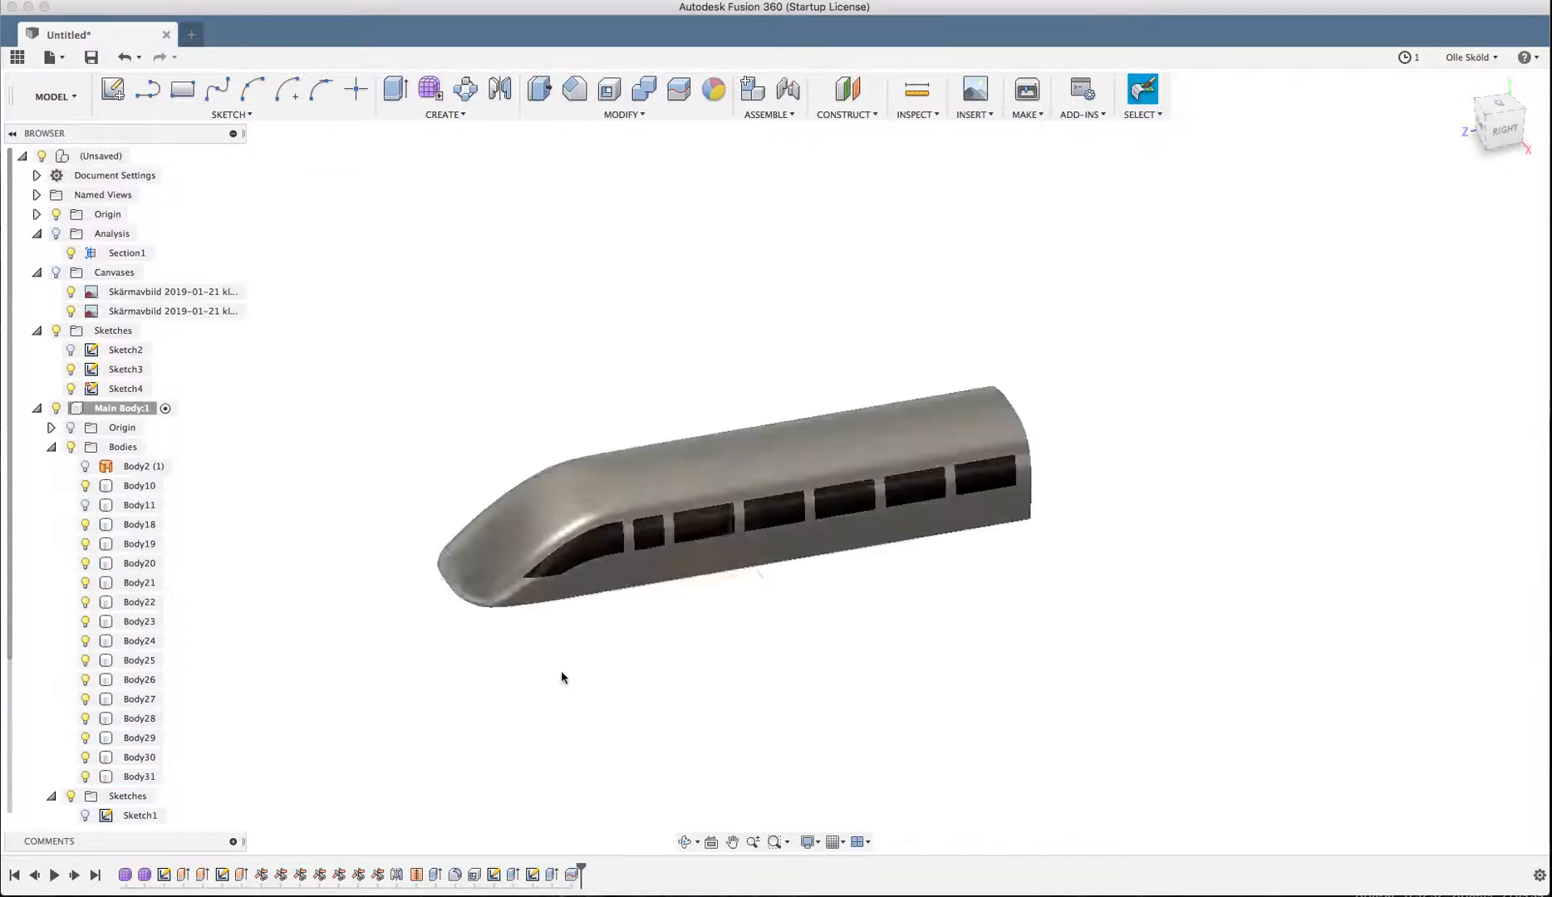
middle_click_drag(562, 672, 495, 532, "shift")
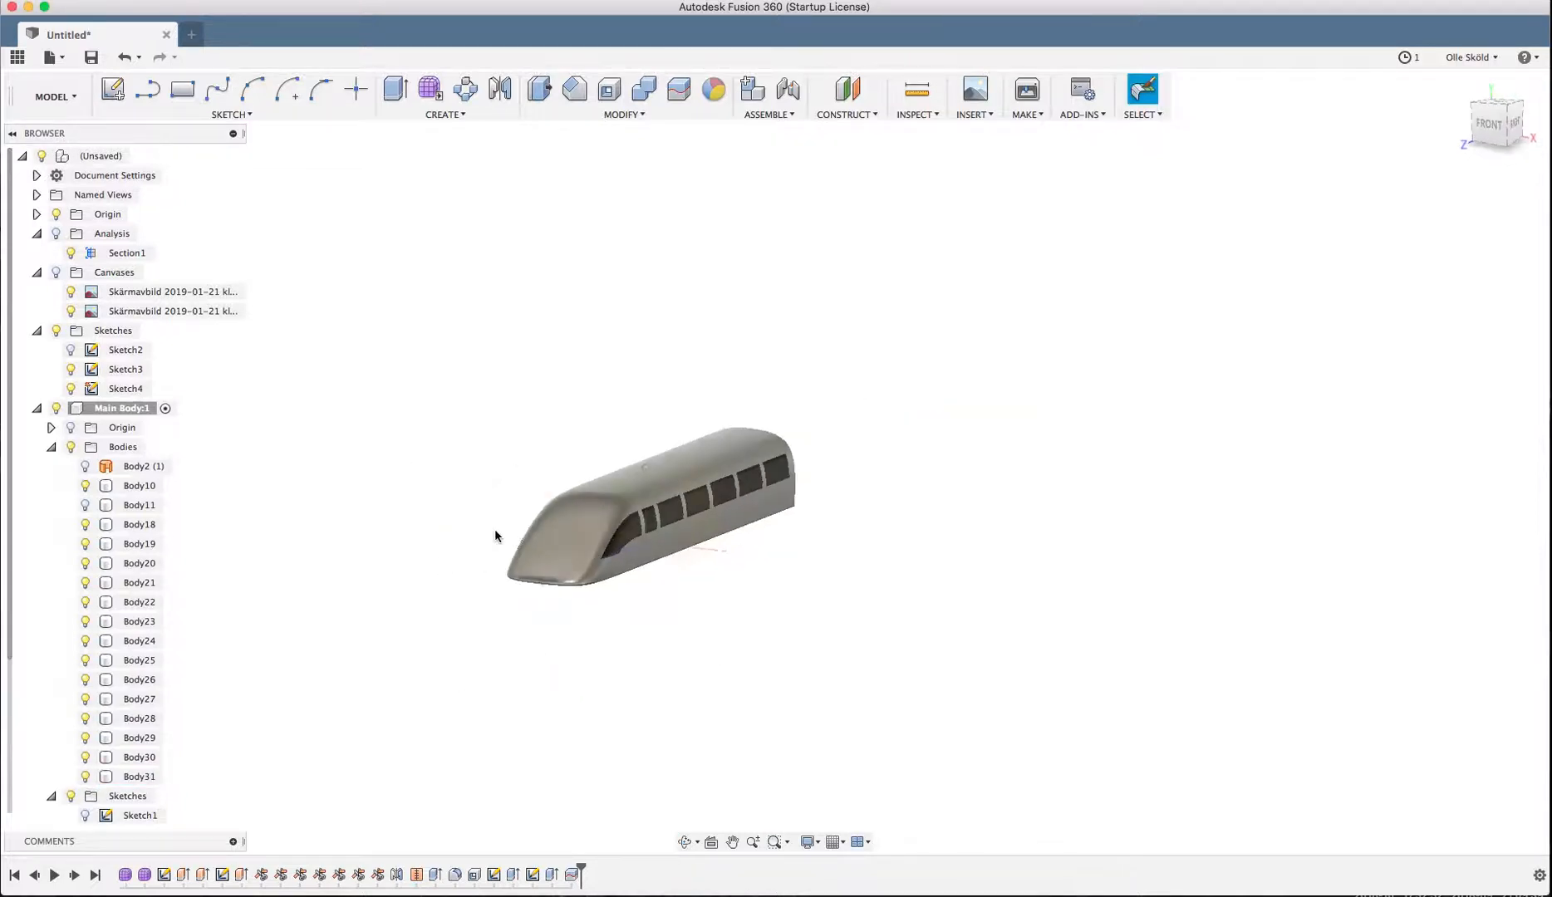
scroll(490, 539, "up", 5)
scroll(124, 623, "down", 2)
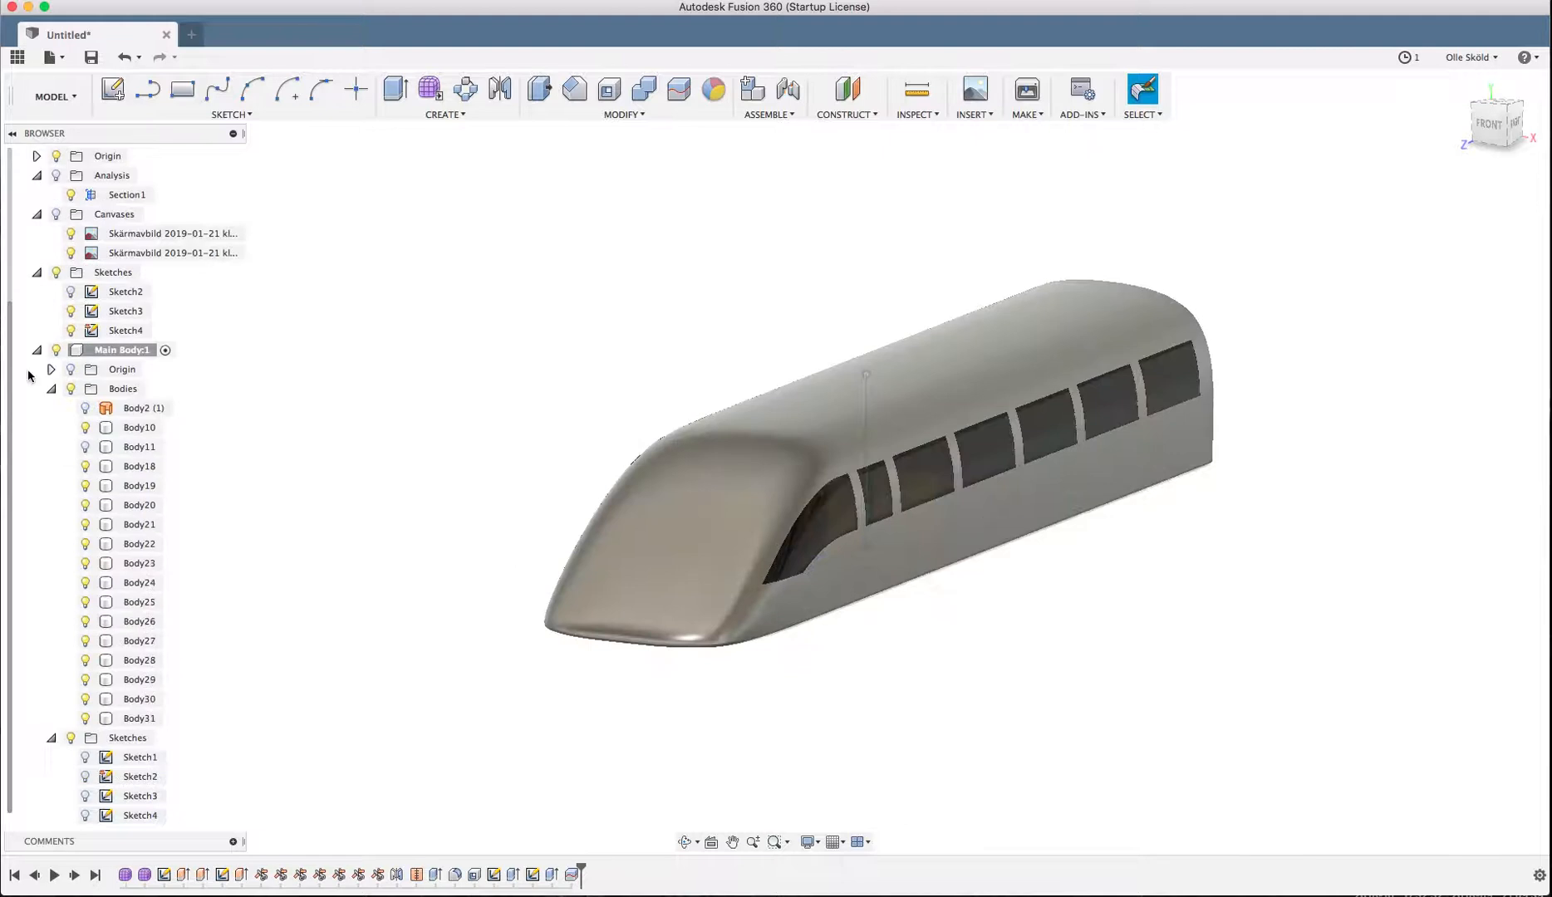
- Hide Sketch3, Sketch4 and the top-level origin so that only the train bodies are displayed
left_click(70, 311)
left_click(71, 330)
middle_click_drag(429, 410, 457, 441, "shift")
scroll(63, 264, "up", 2)
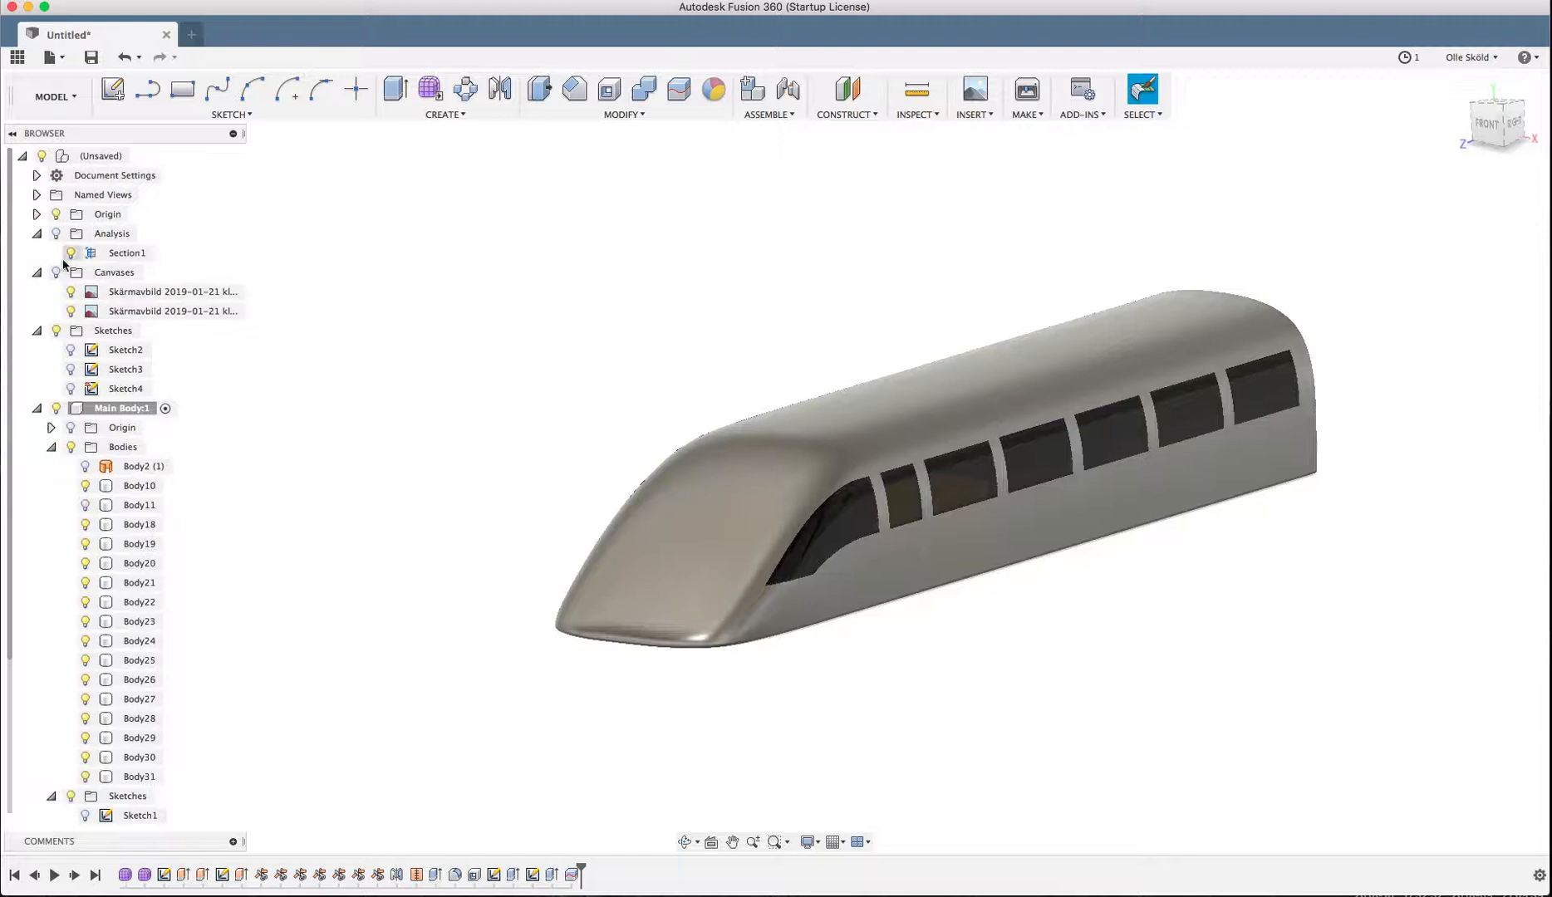
middle_click_drag(264, 466, 302, 446, "shift")
scroll(339, 504, "down", 5)
scroll(359, 638, "up", 3)
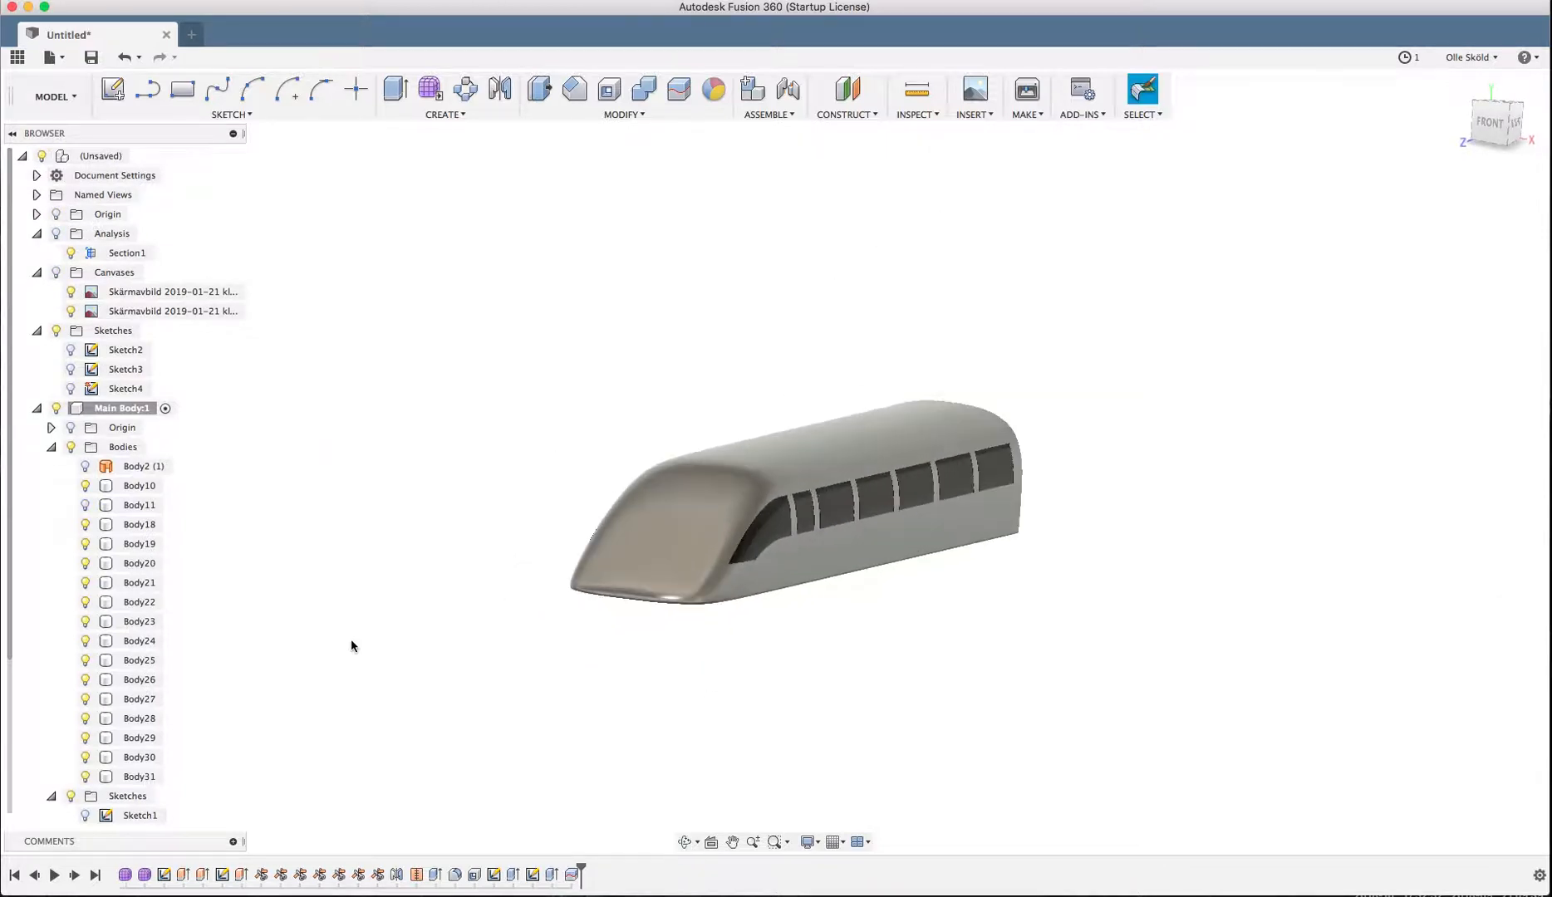
- Start a new sketch on the front origin plane and display the reference canvases
left_click(129, 96)
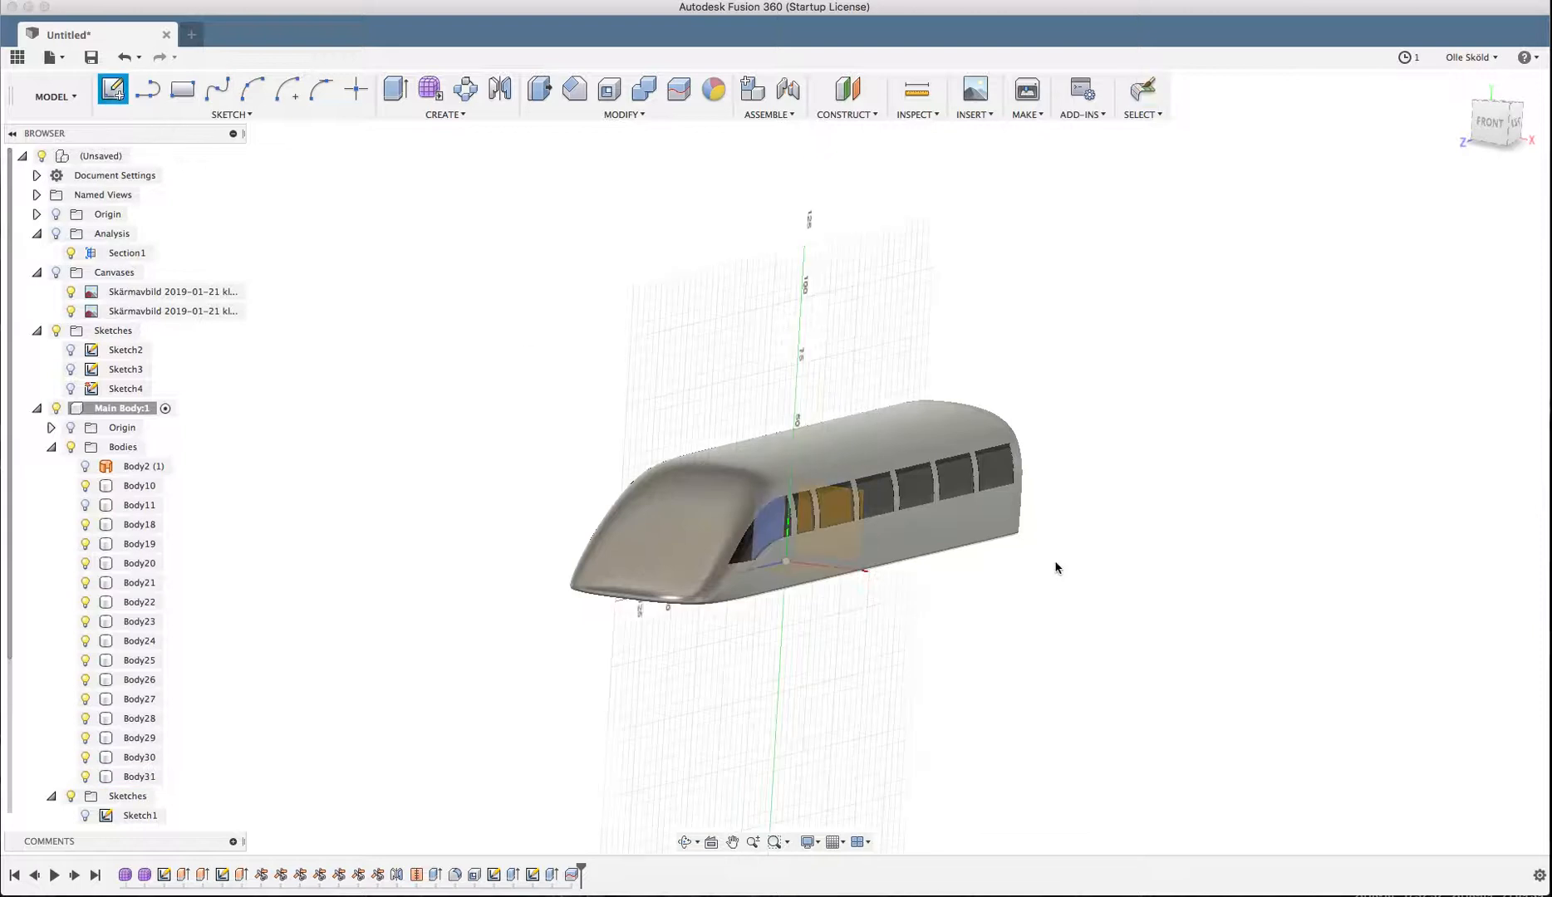
left_click(833, 502)
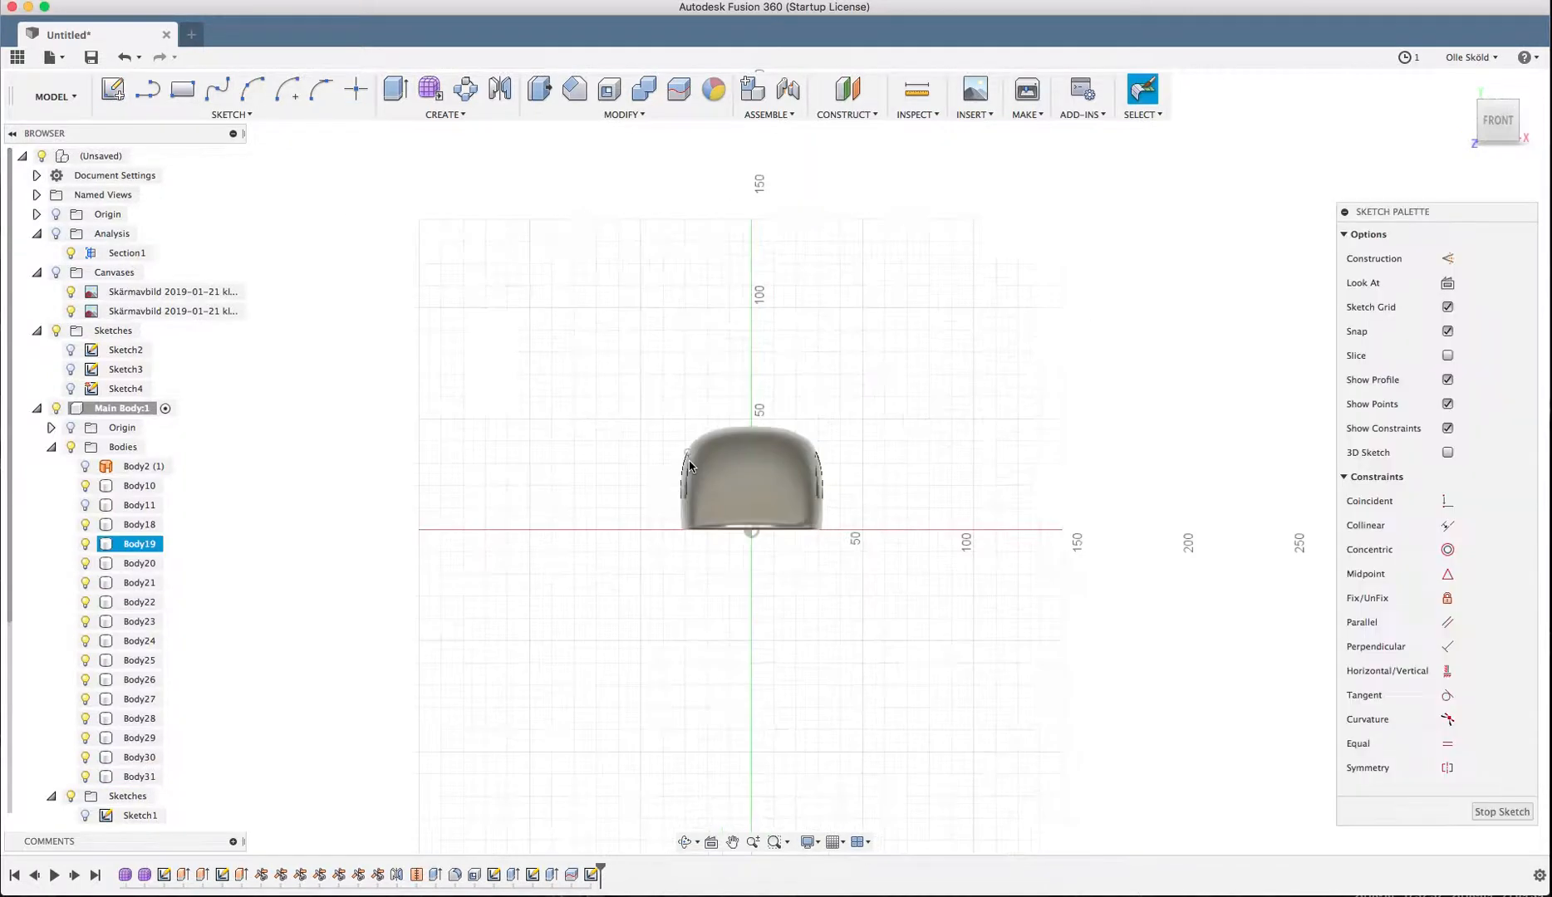
scroll(689, 466, "up", 10)
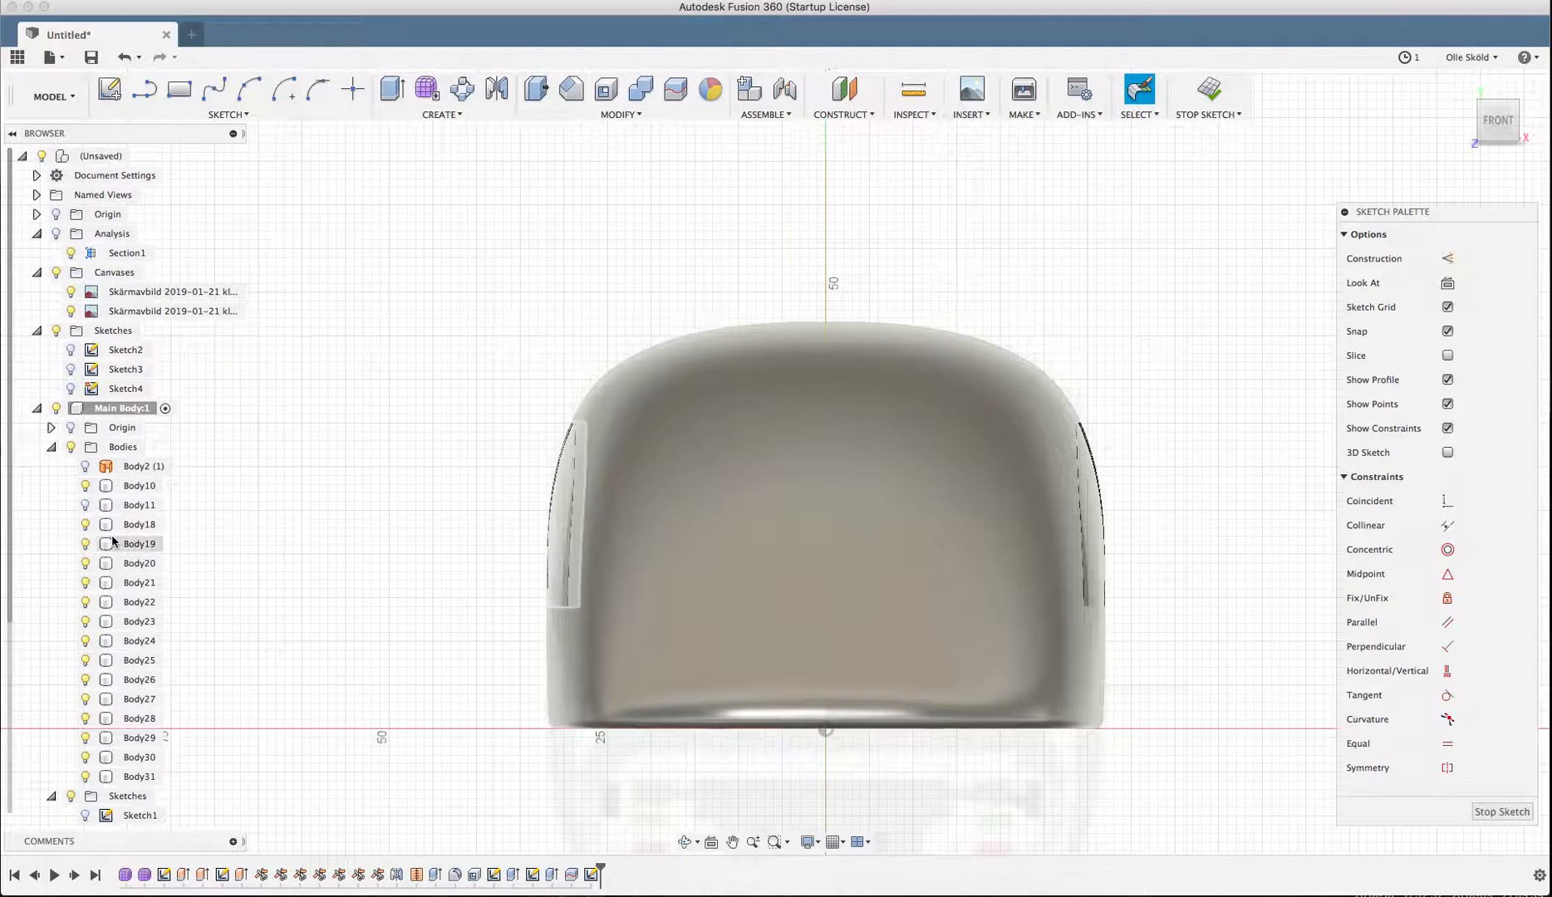
- Hide the main shell Body31 but keep Body10 displayed, exposing the front reference image behind the sketch
left_click(87, 488)
left_click(86, 486)
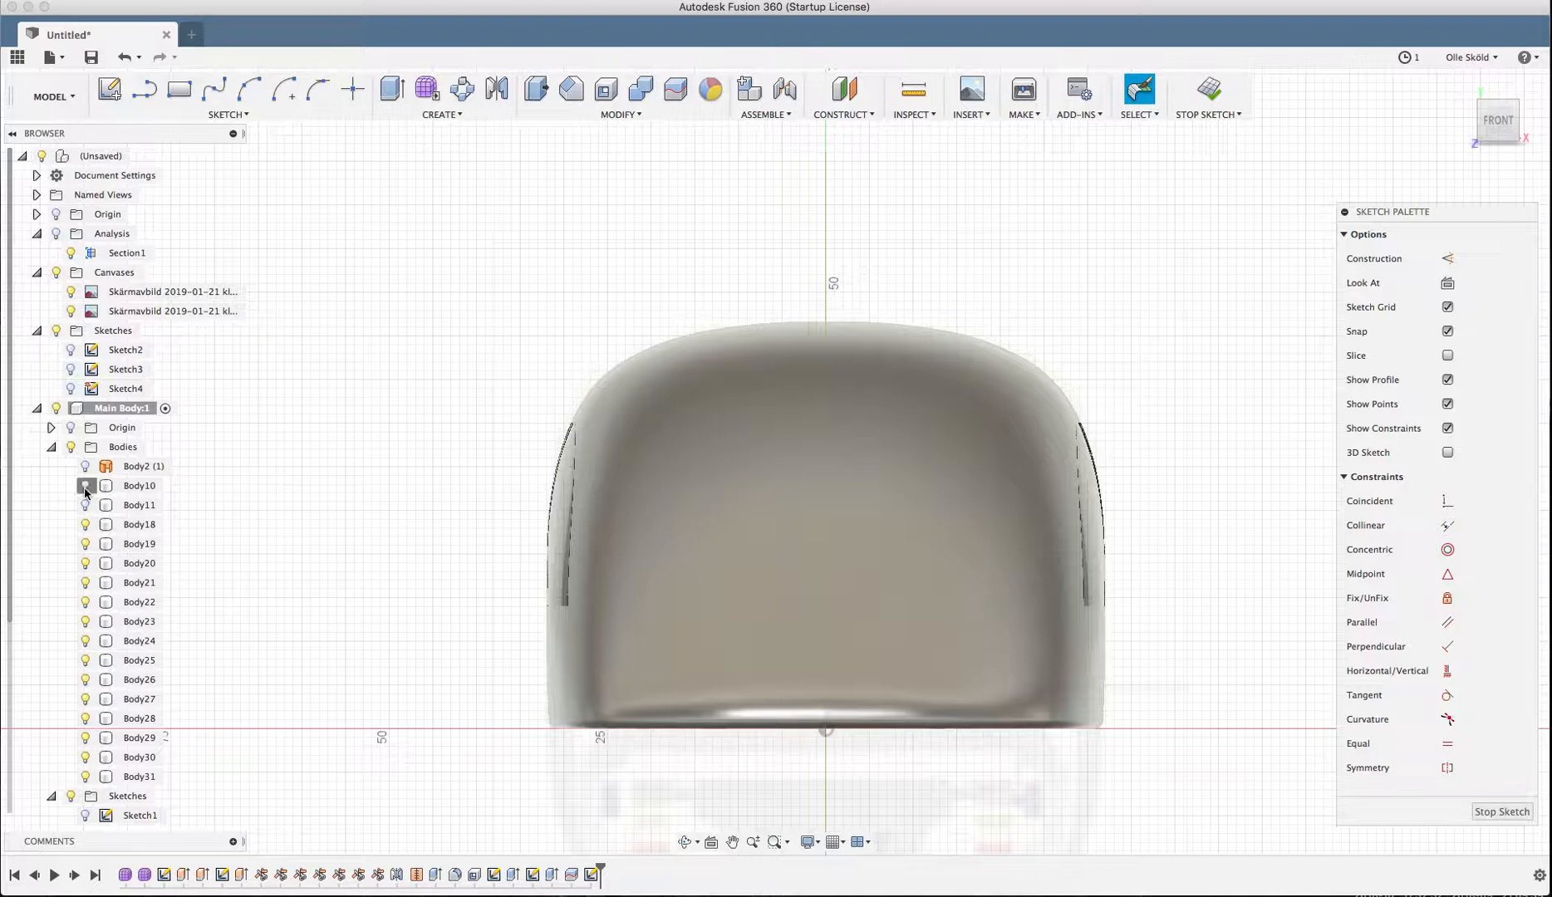
left_click(85, 776)
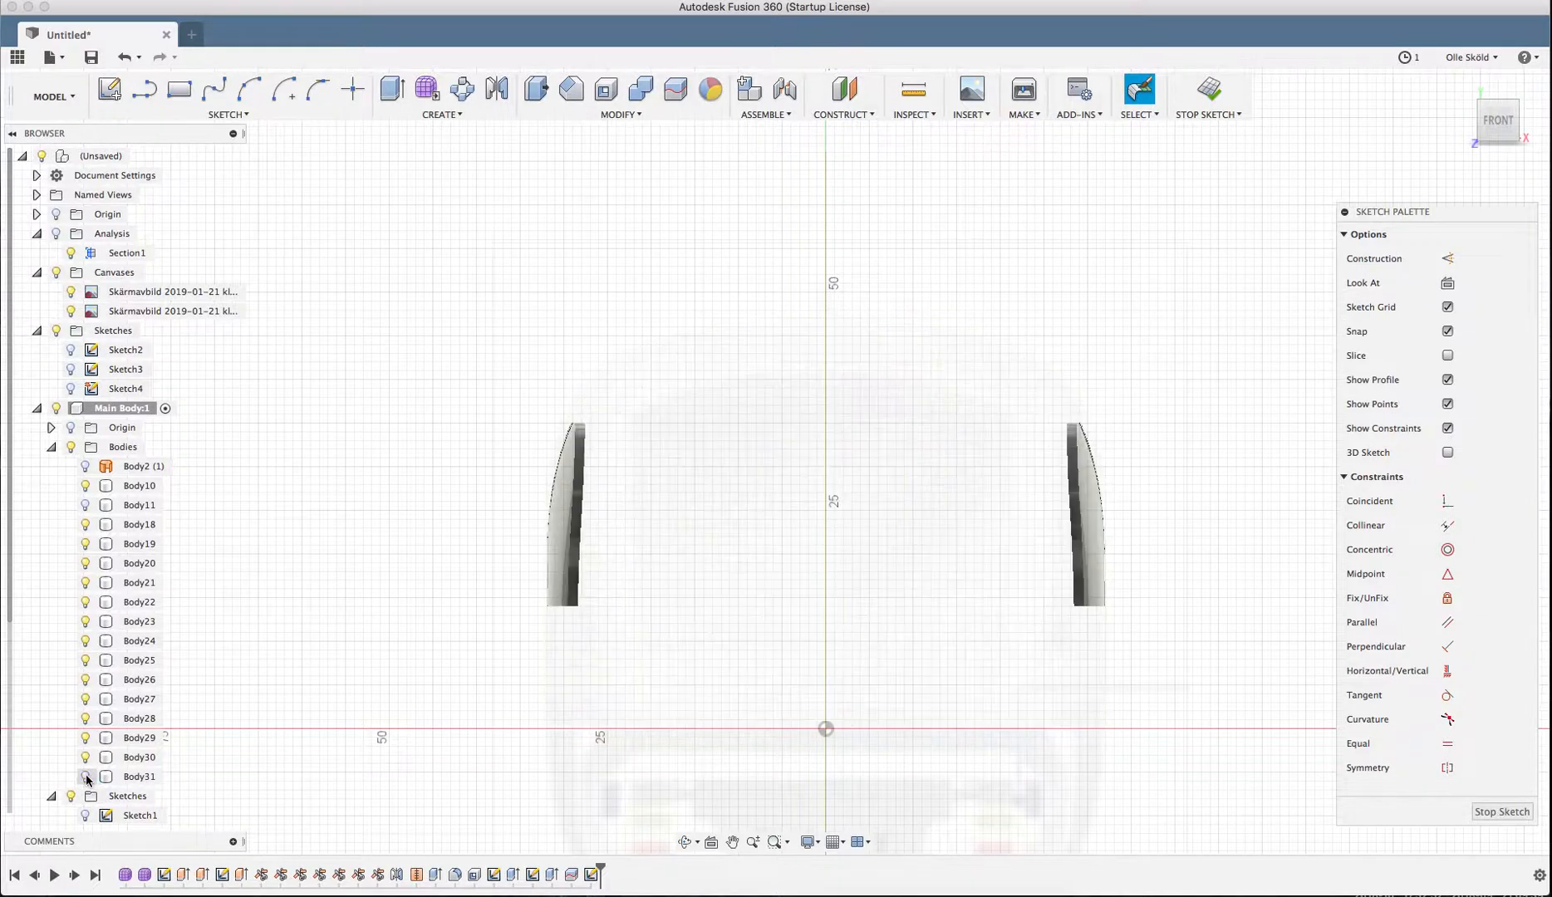
scroll(802, 424, "down", 3)
scroll(787, 454, "down", 5)
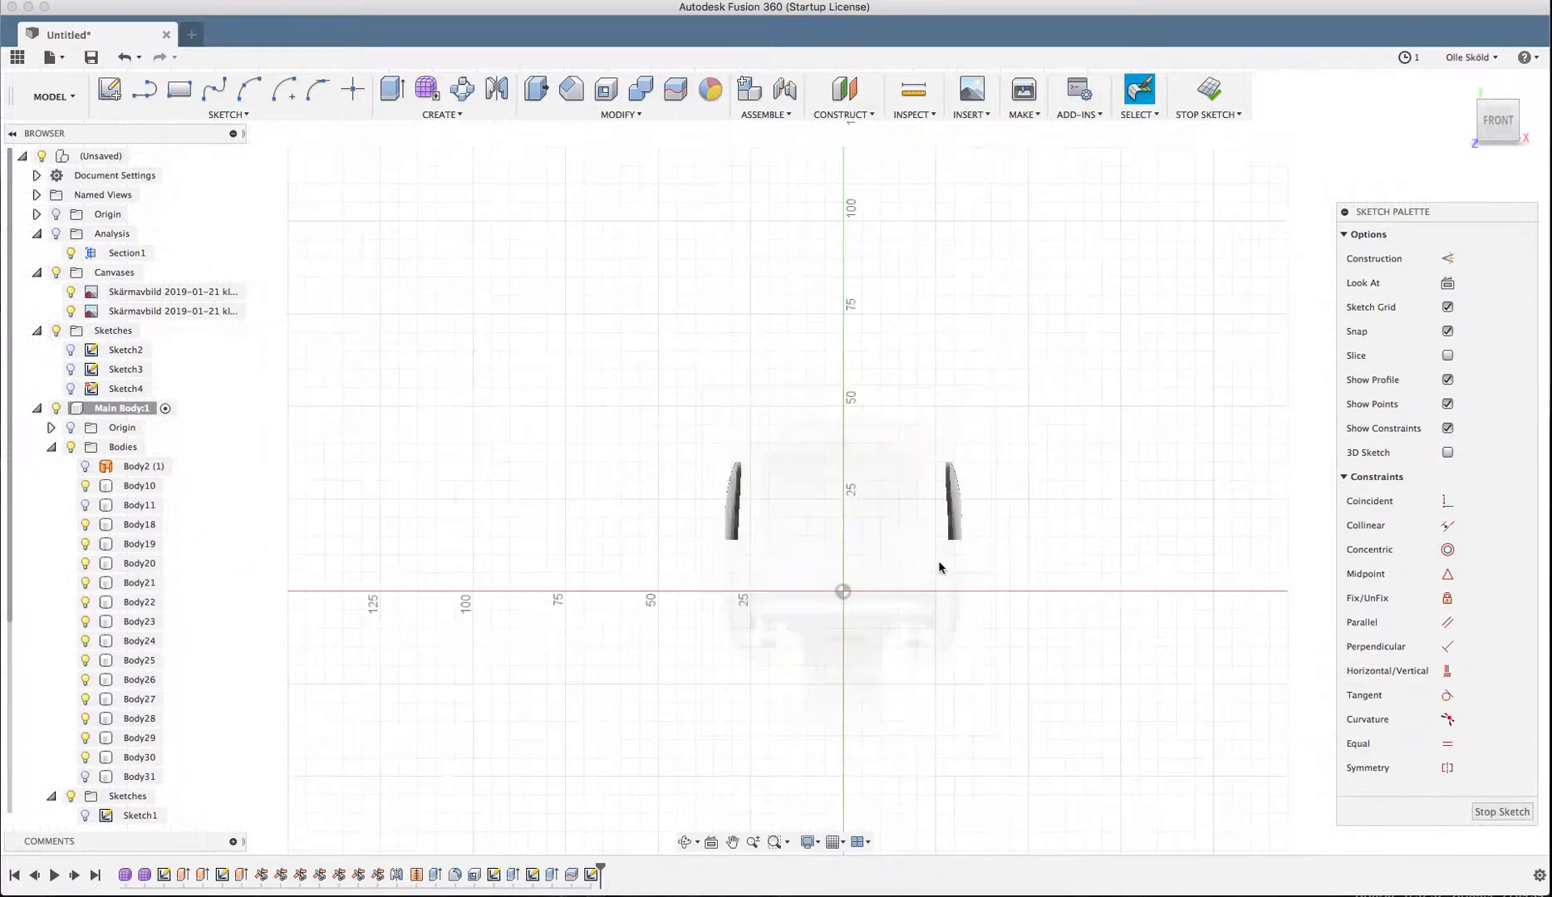
scroll(1030, 582, "up", 3)
scroll(822, 589, "up", 2)
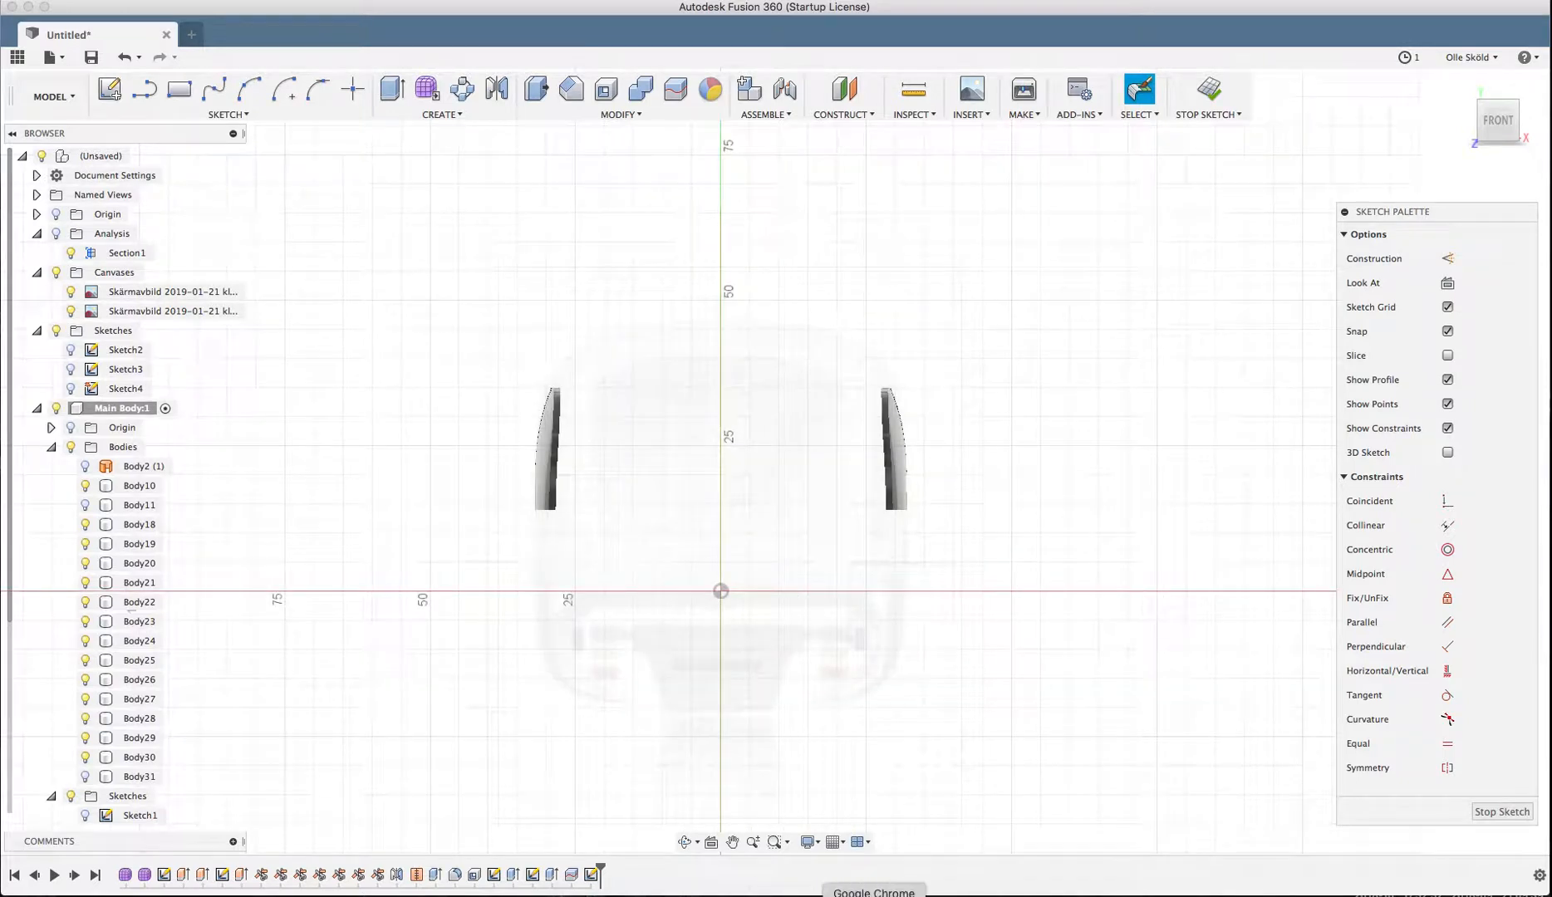
- Switch to Google Chrome to study the front of the Shanghai Maglev in the image results, and return to Fusion 360
left_click(873, 895)
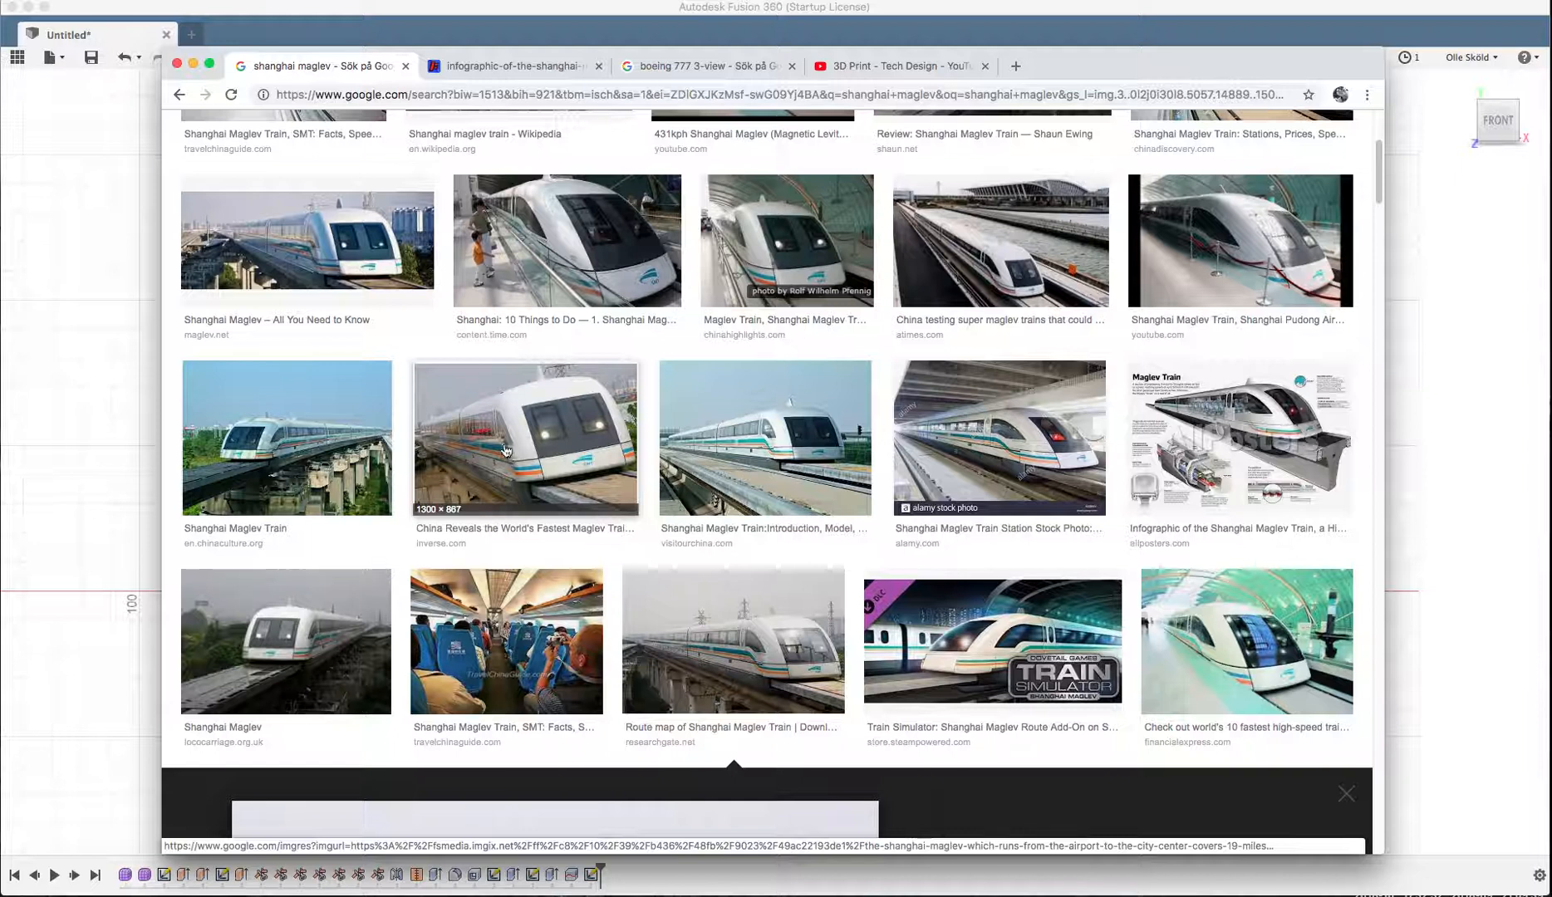
scroll(757, 662, "up", 1)
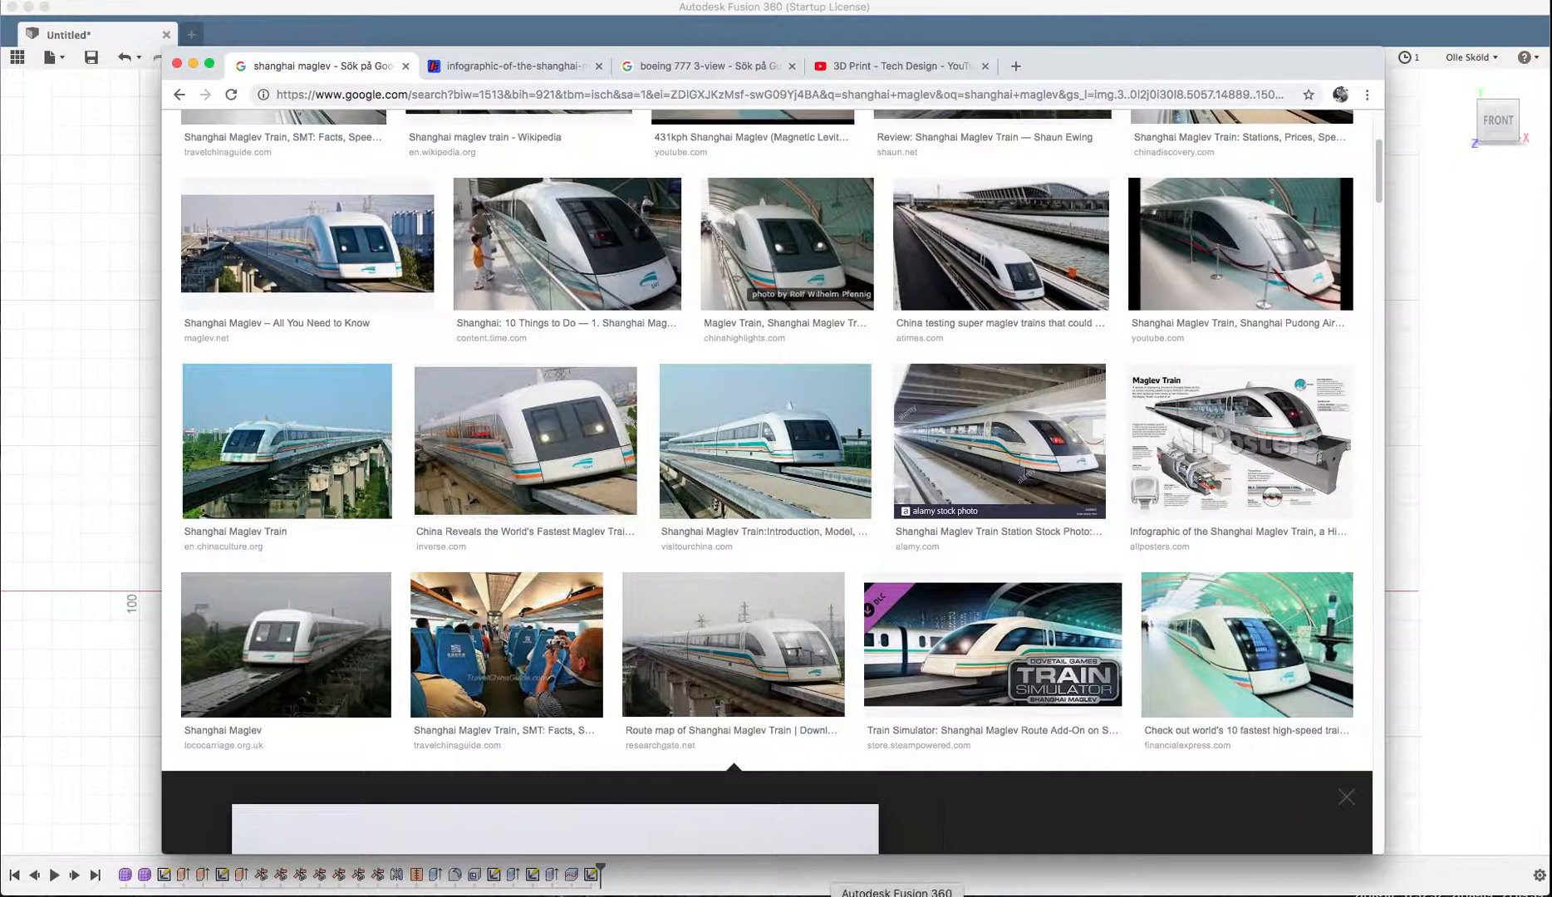
left_click(1031, 44)
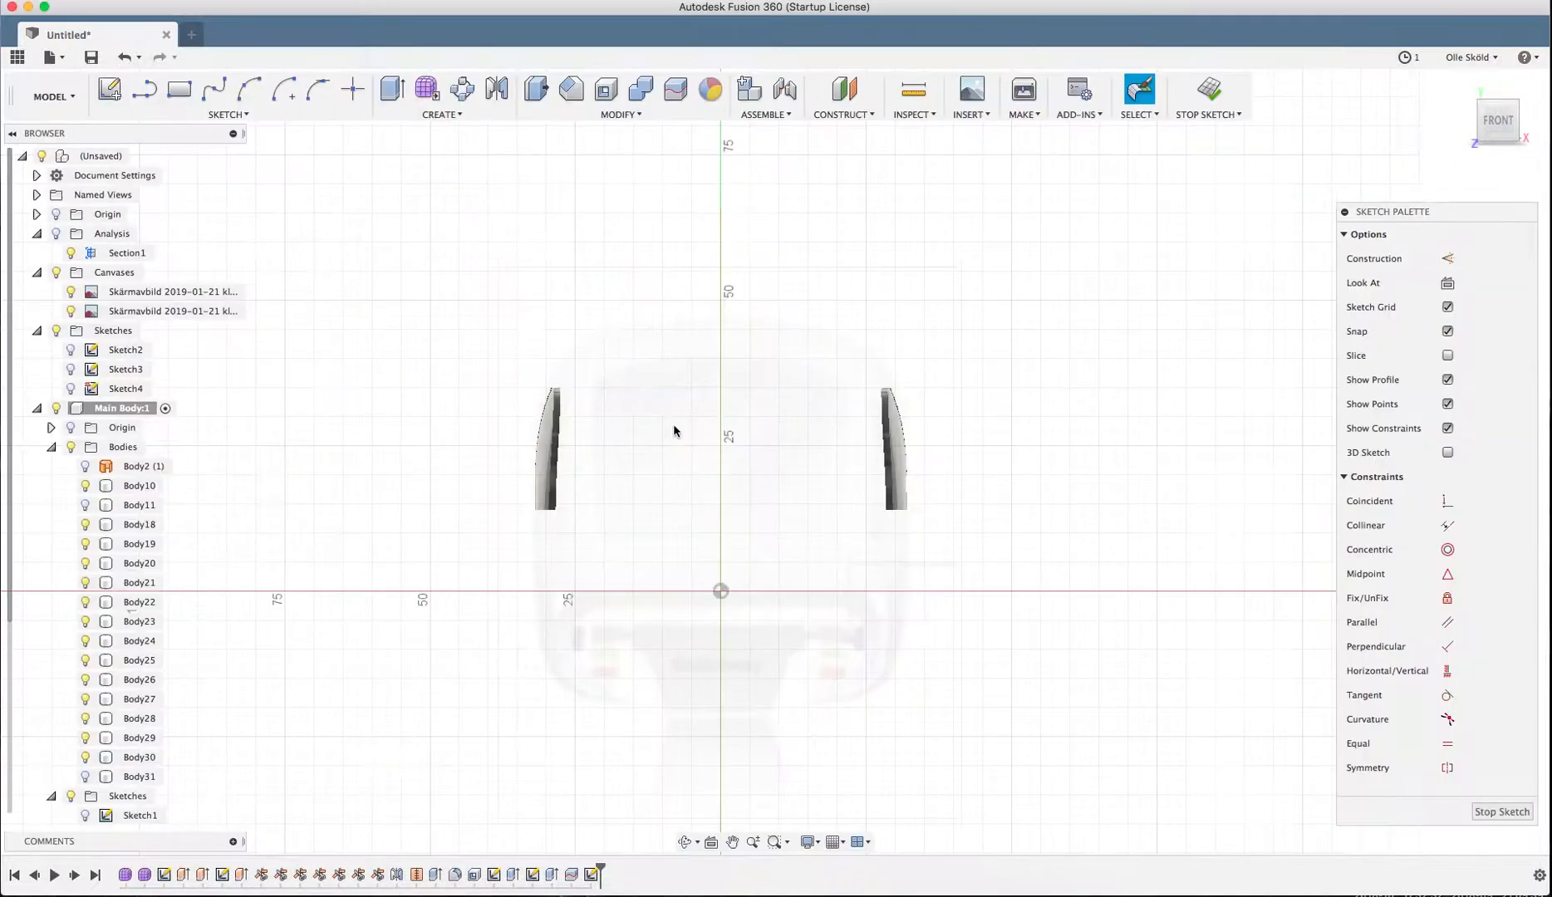
- Sketch two rectangles about 13 mm wide and 21 mm high, one on each side of the vertical axis over the front reference image
scroll(714, 406, "up", 1)
key("r")
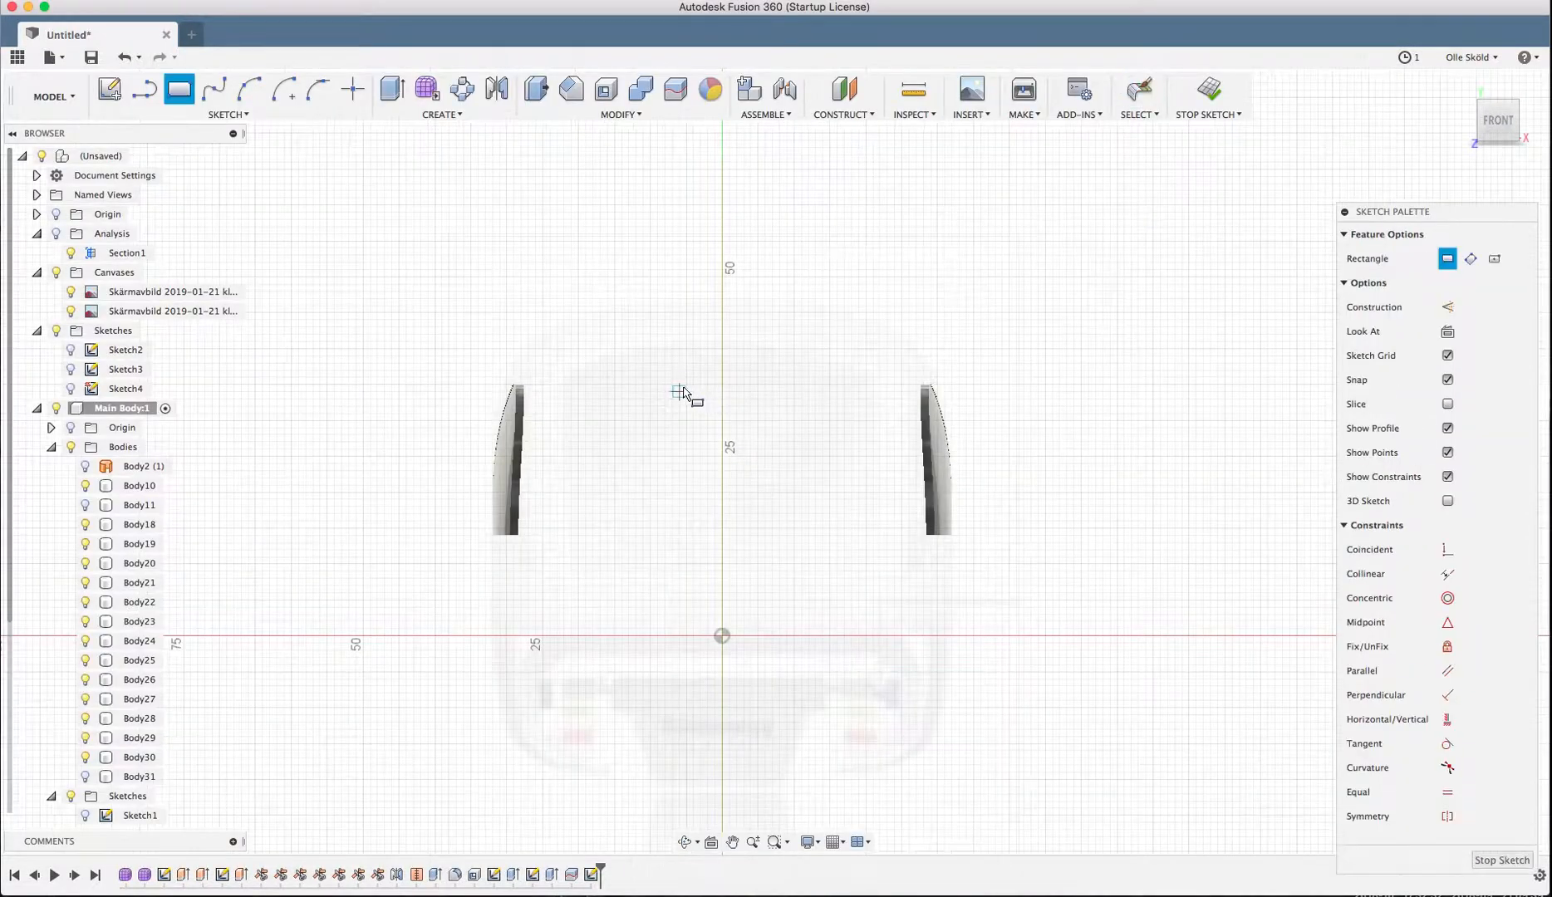
left_click(687, 387)
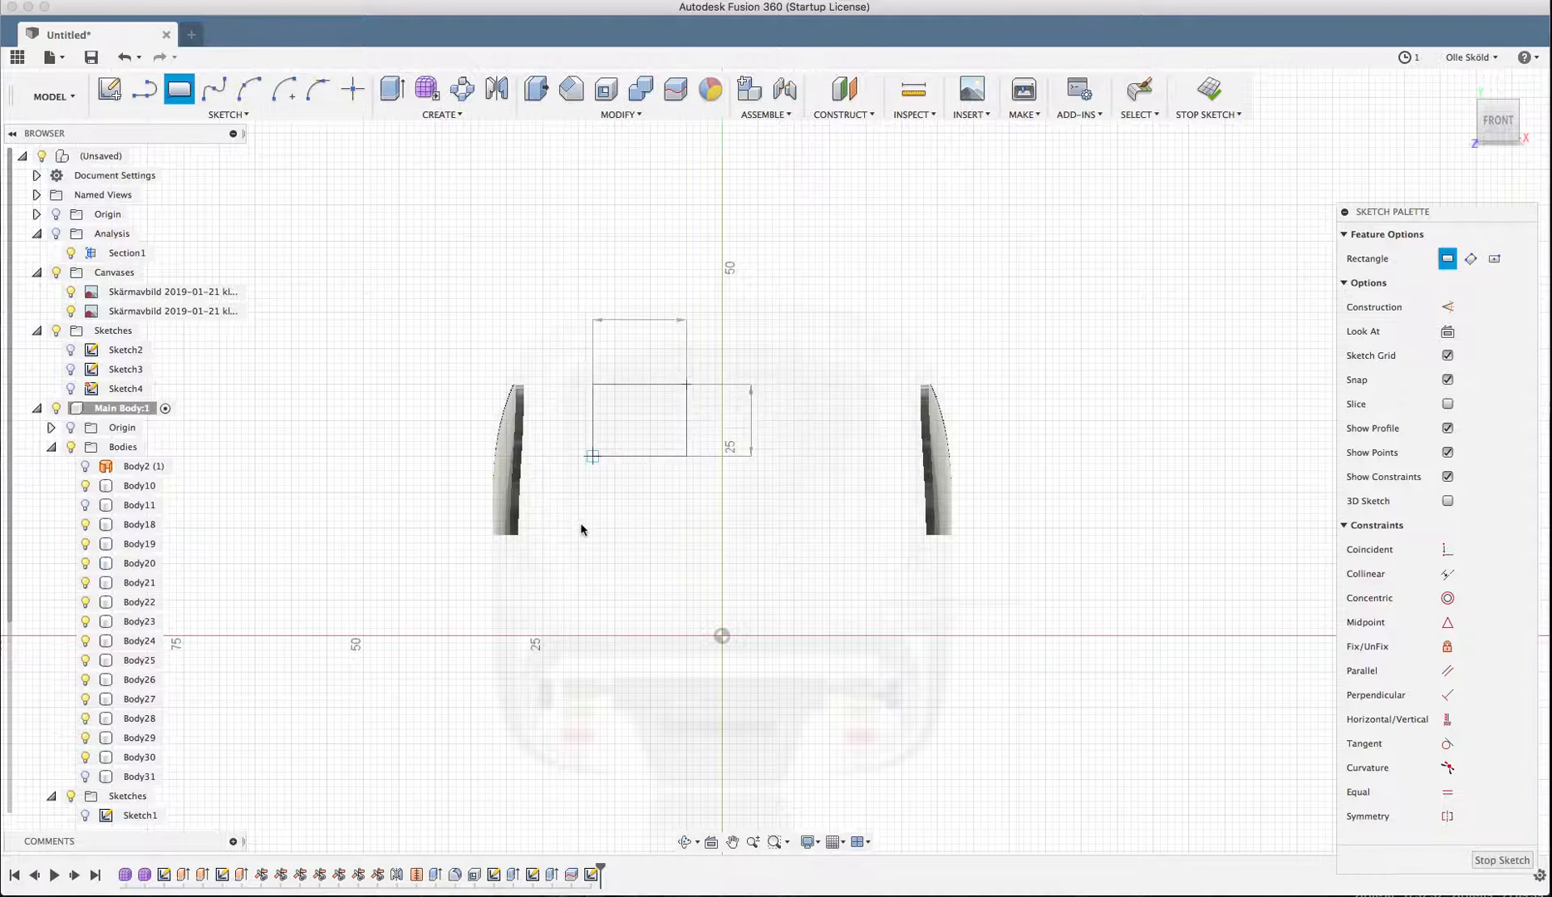
scroll(582, 530, "down", 1)
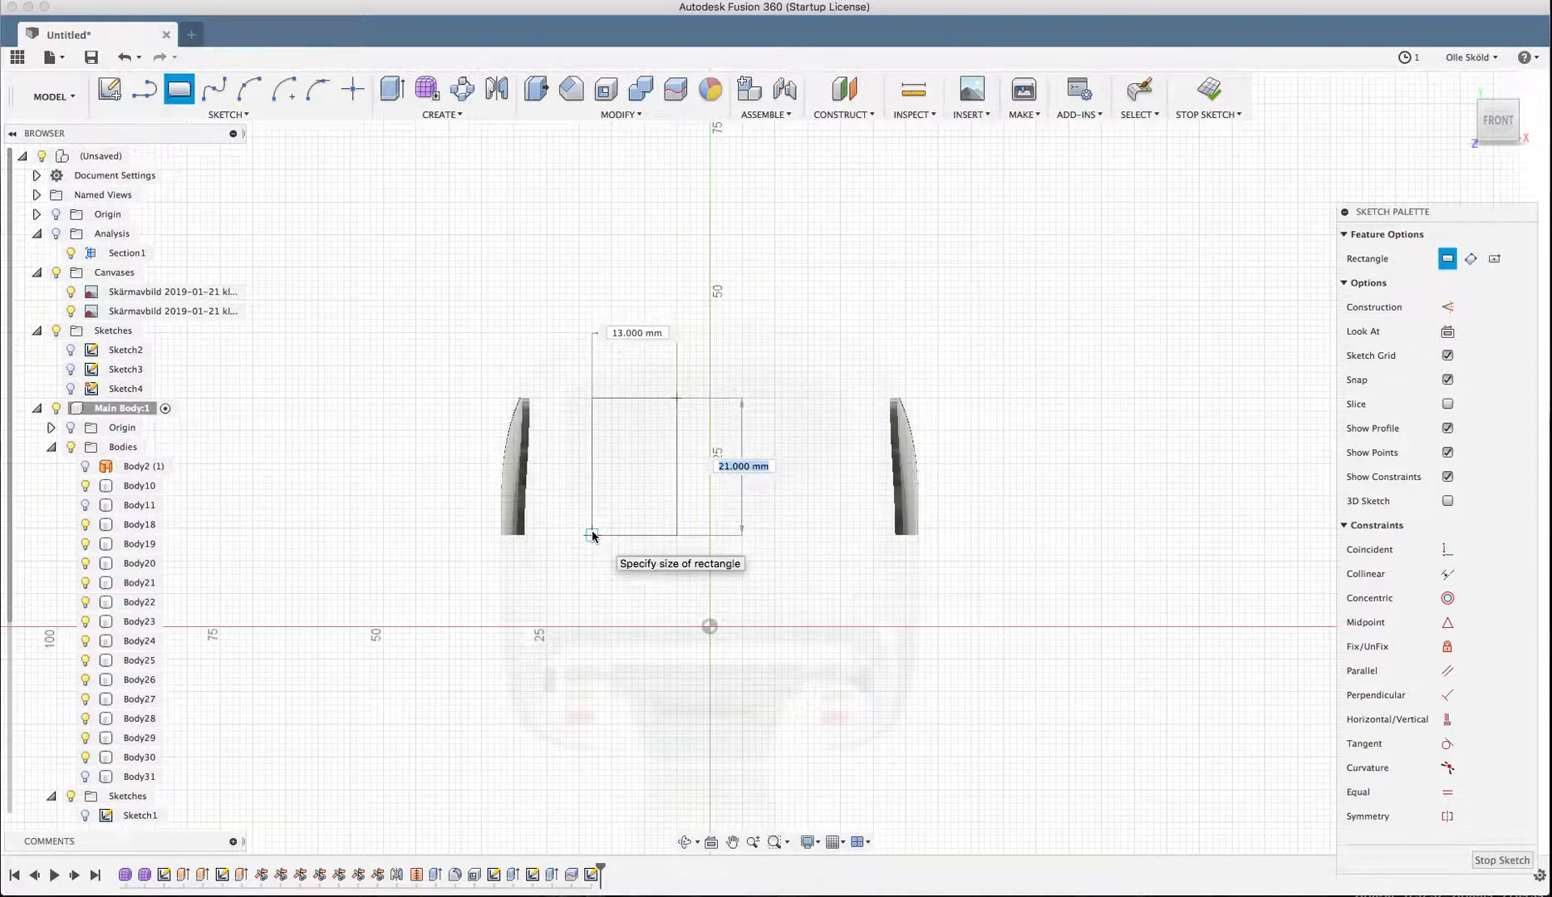
left_click(592, 535)
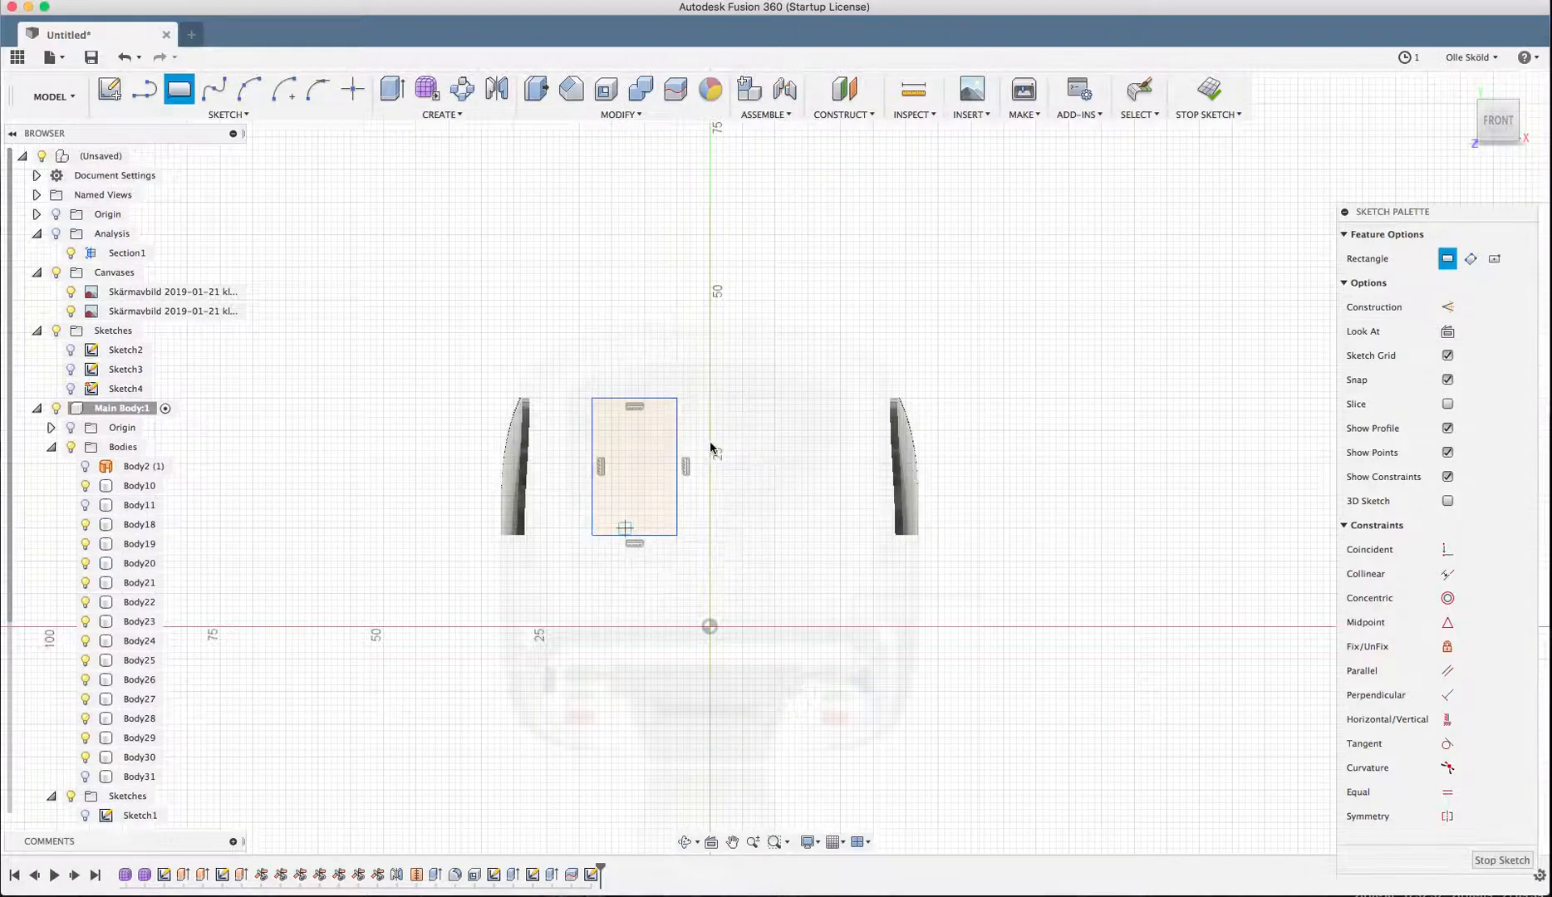
left_click(741, 398)
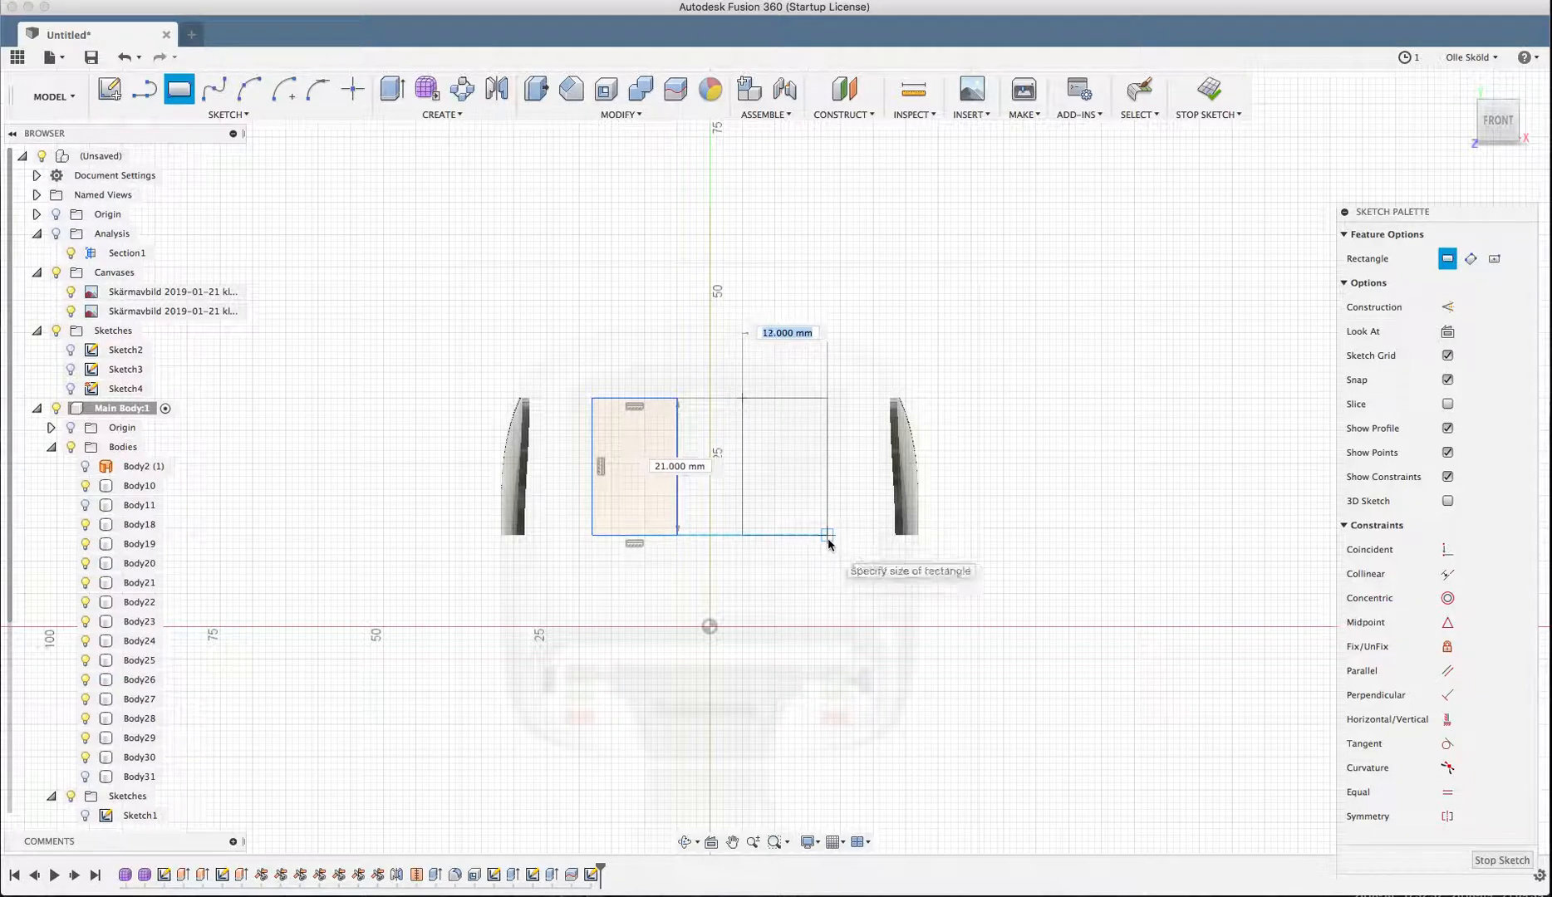
left_click(827, 535)
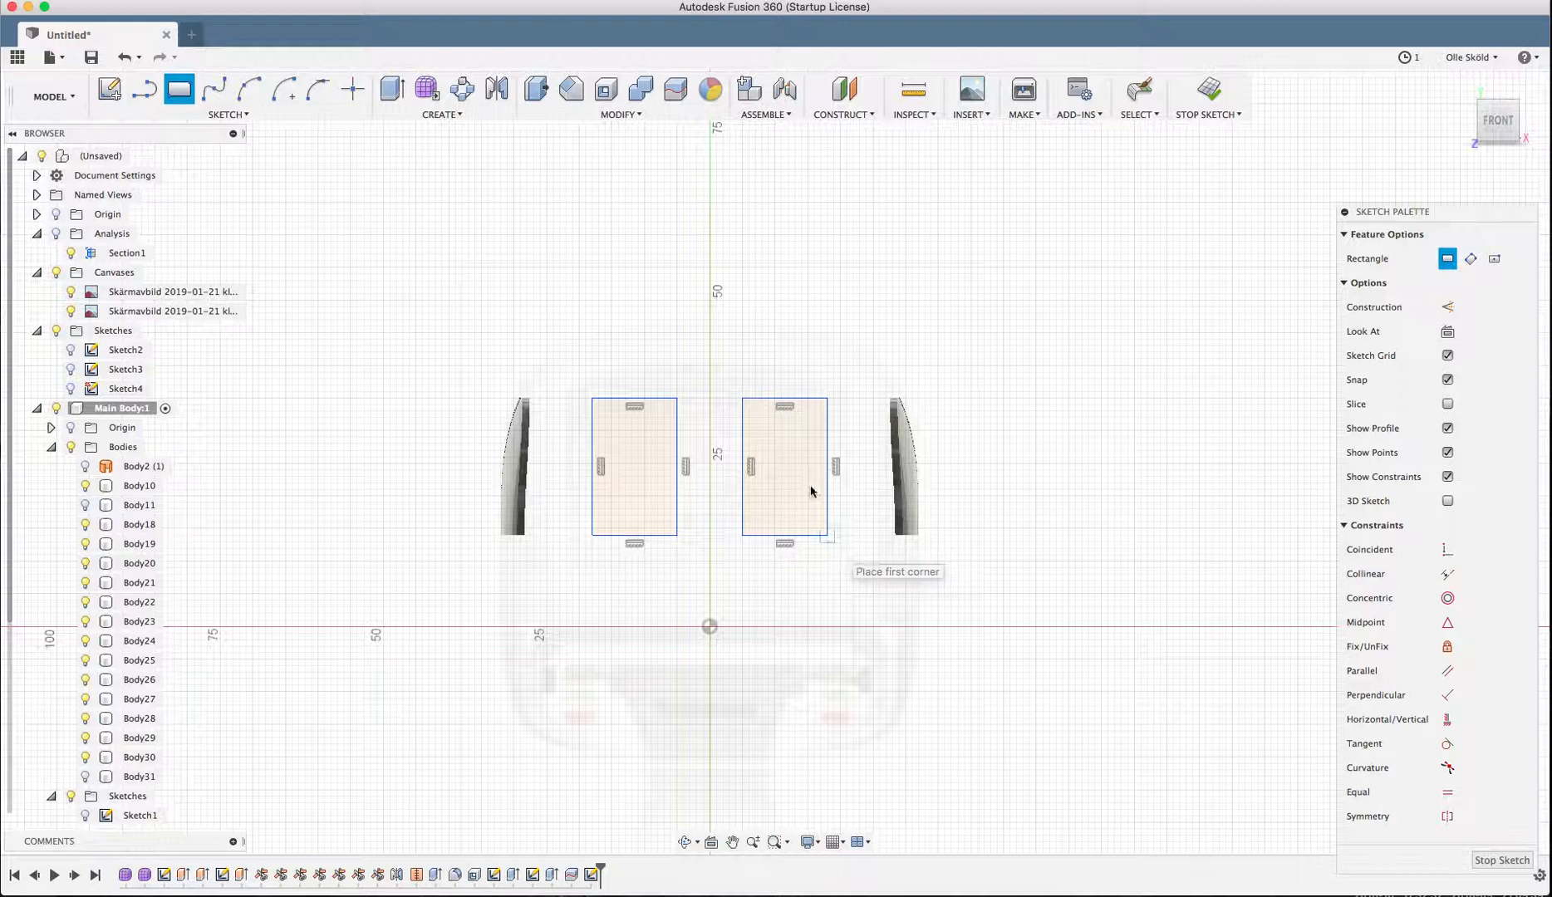
key("e")
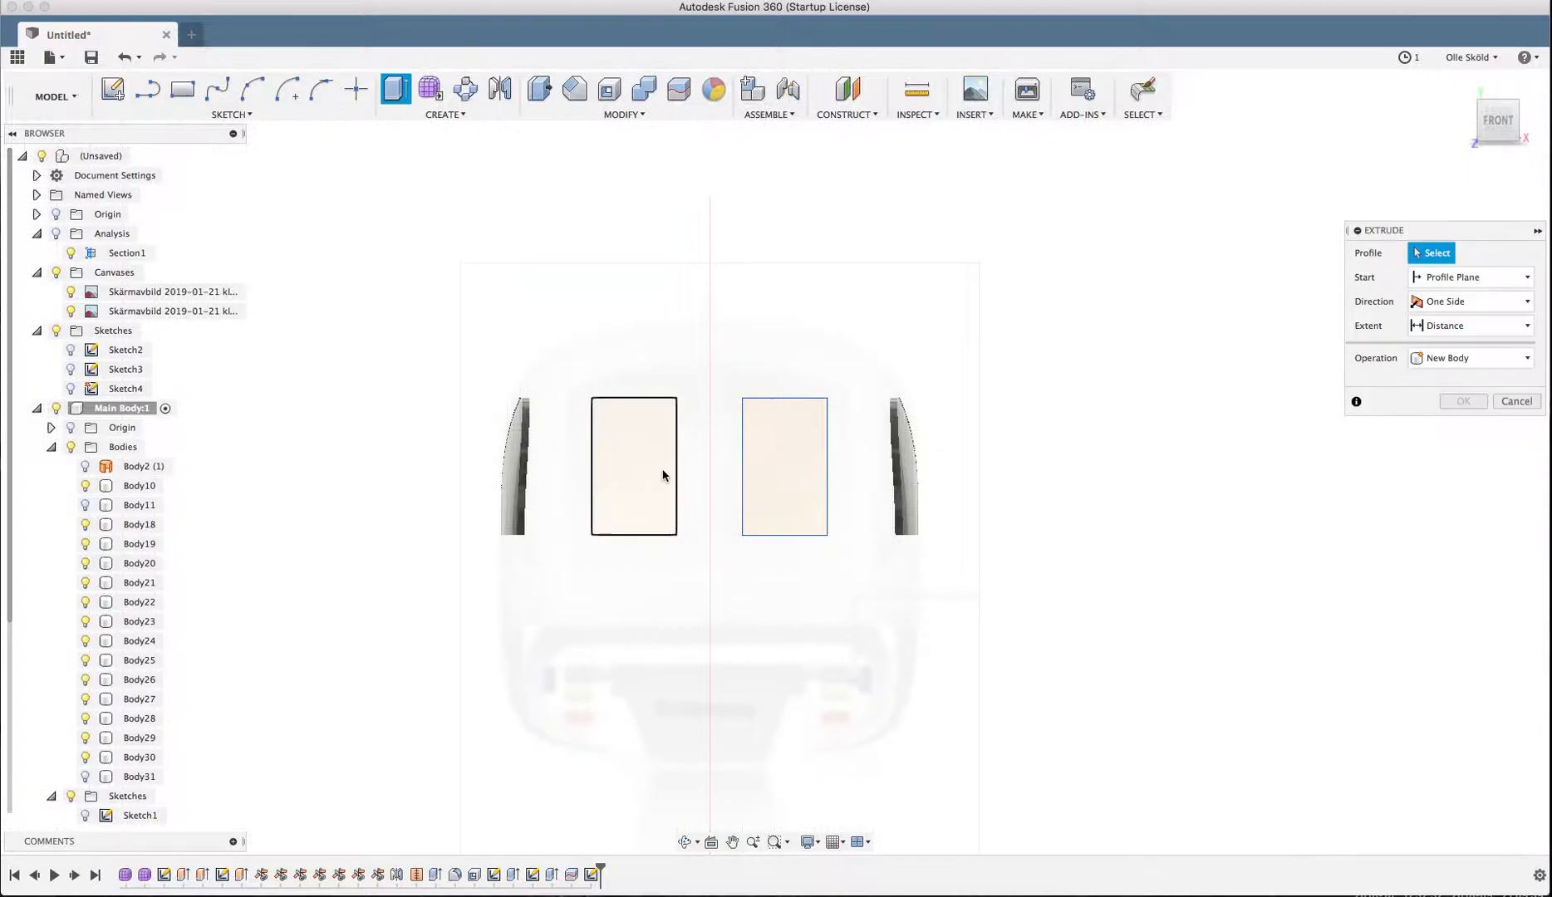
left_click(635, 465)
left_click(789, 432)
middle_click_drag(851, 355, 906, 388, "shift")
scroll(906, 388, "down", 3)
left_click(85, 776)
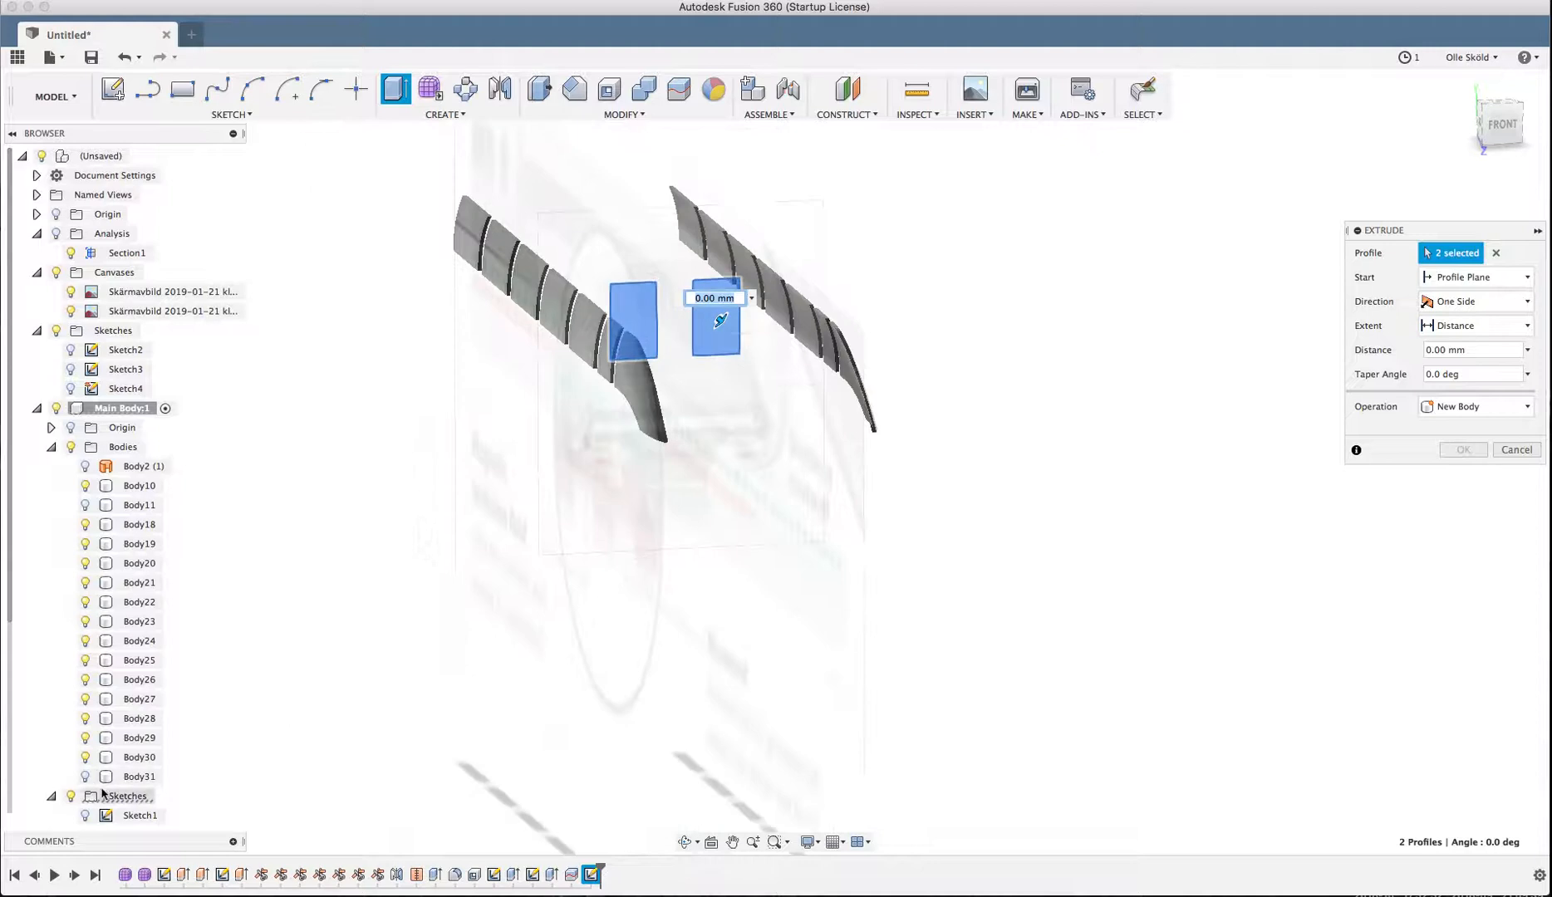
key("Escape")
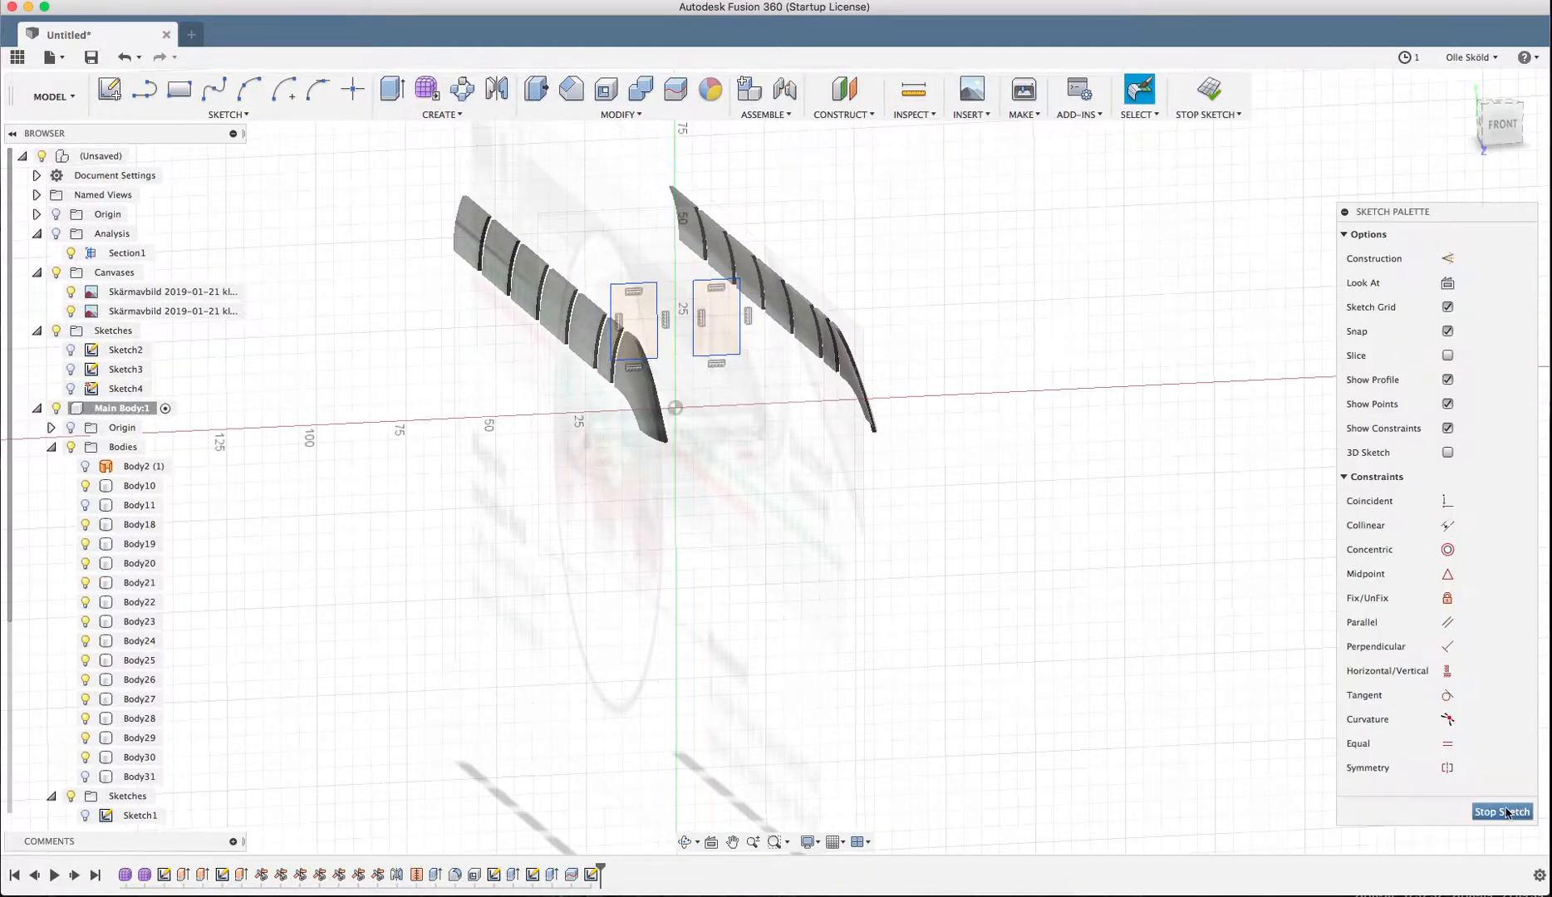
- Finish the sketch, show the main shell Body31, and extrude both rectangles 240 mm forward through the train's nose as new bodies
left_click(1514, 819)
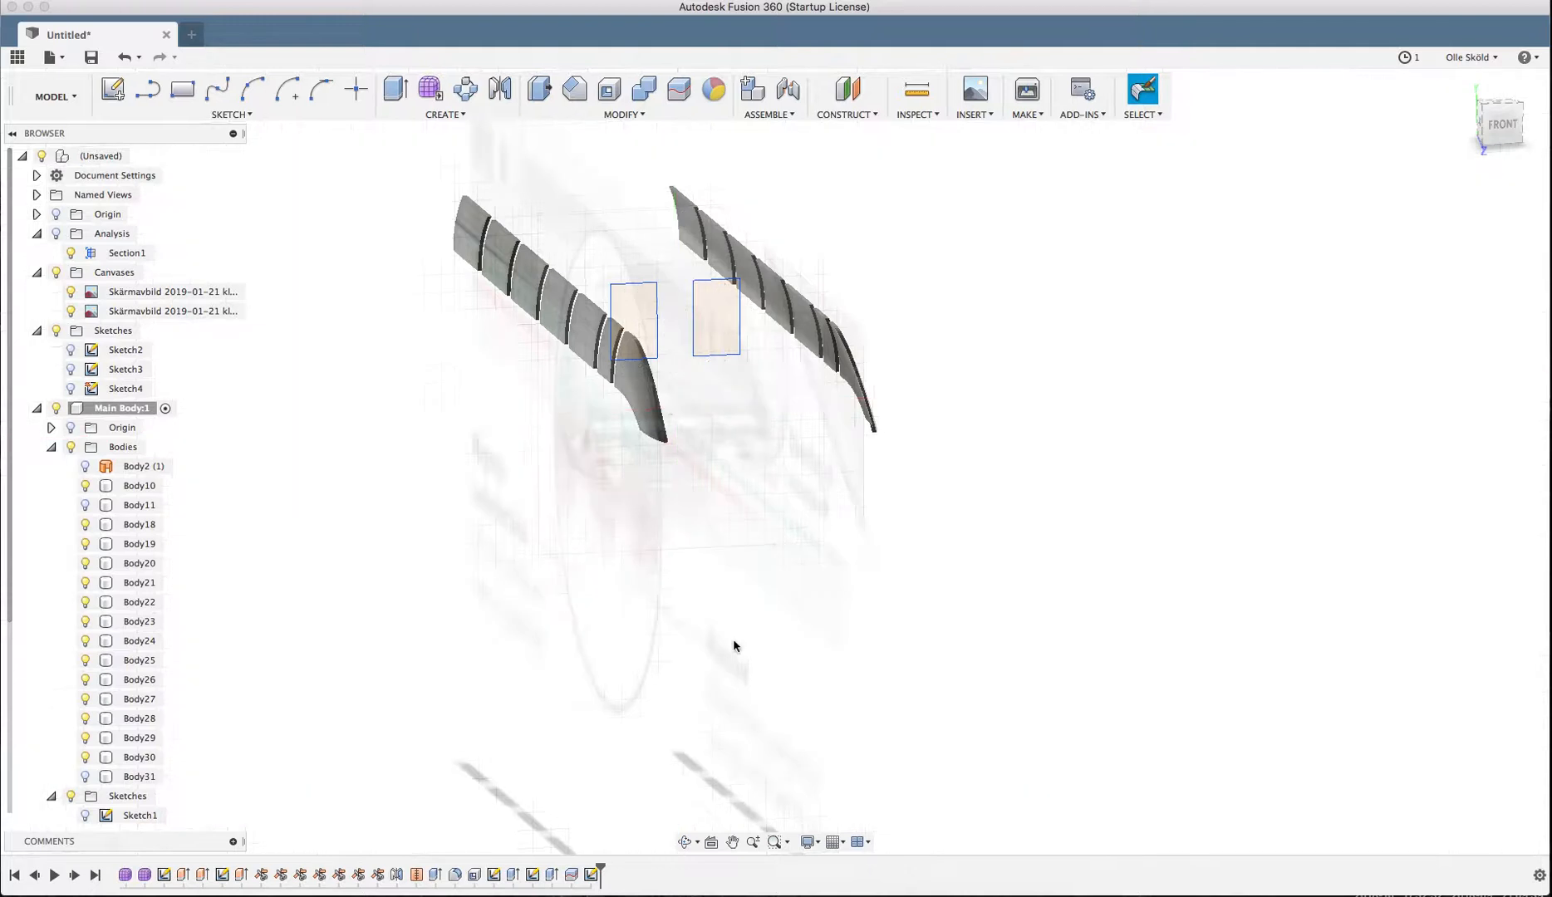
left_click(418, 111)
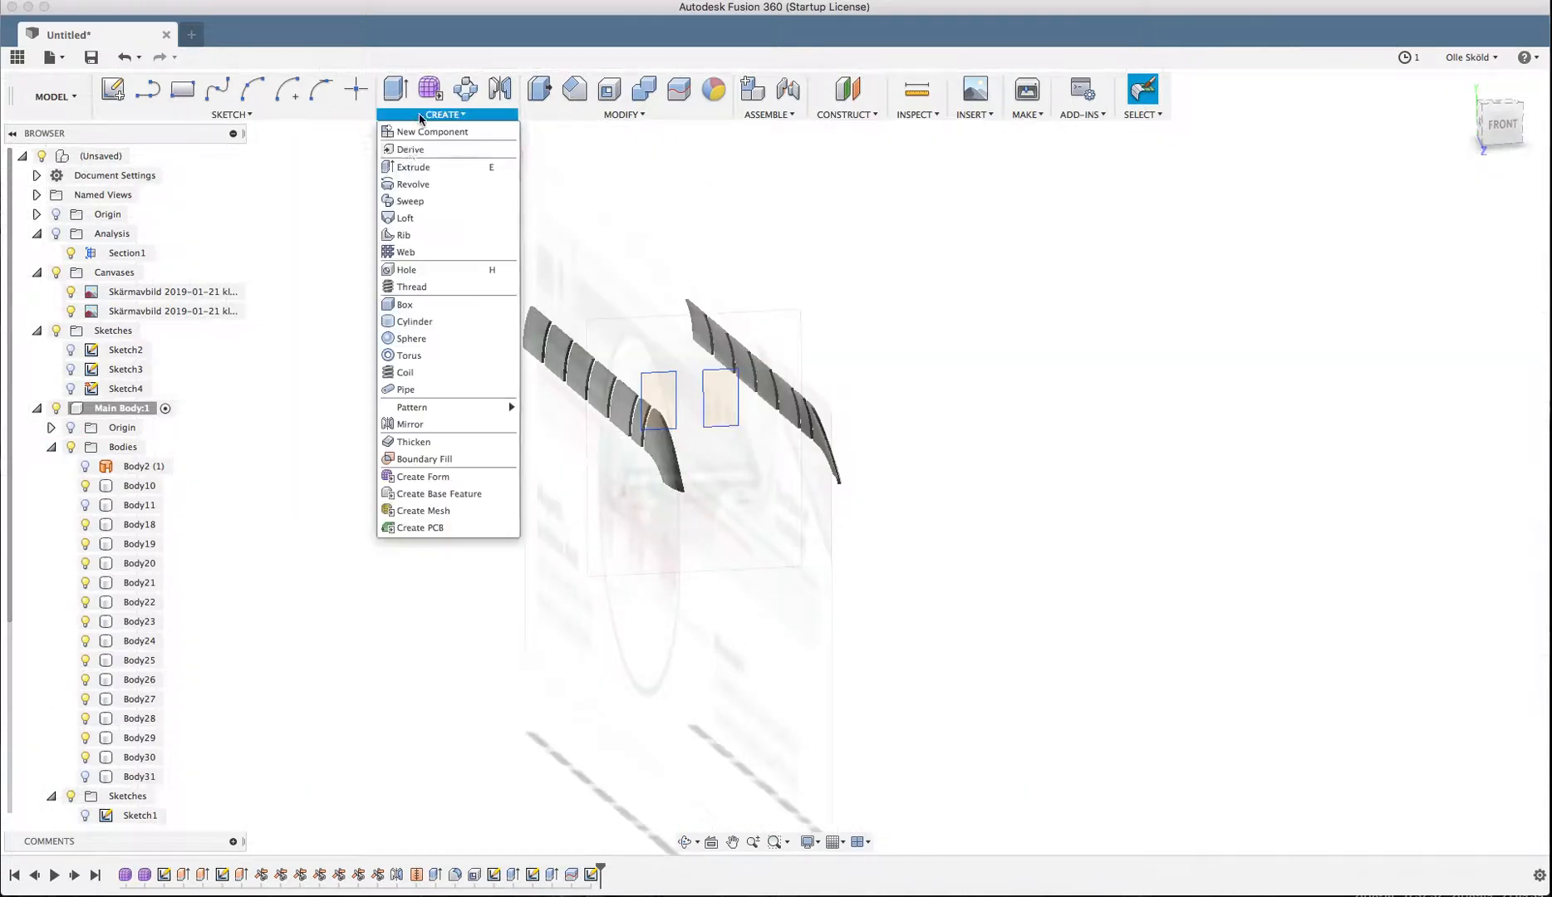
key("e")
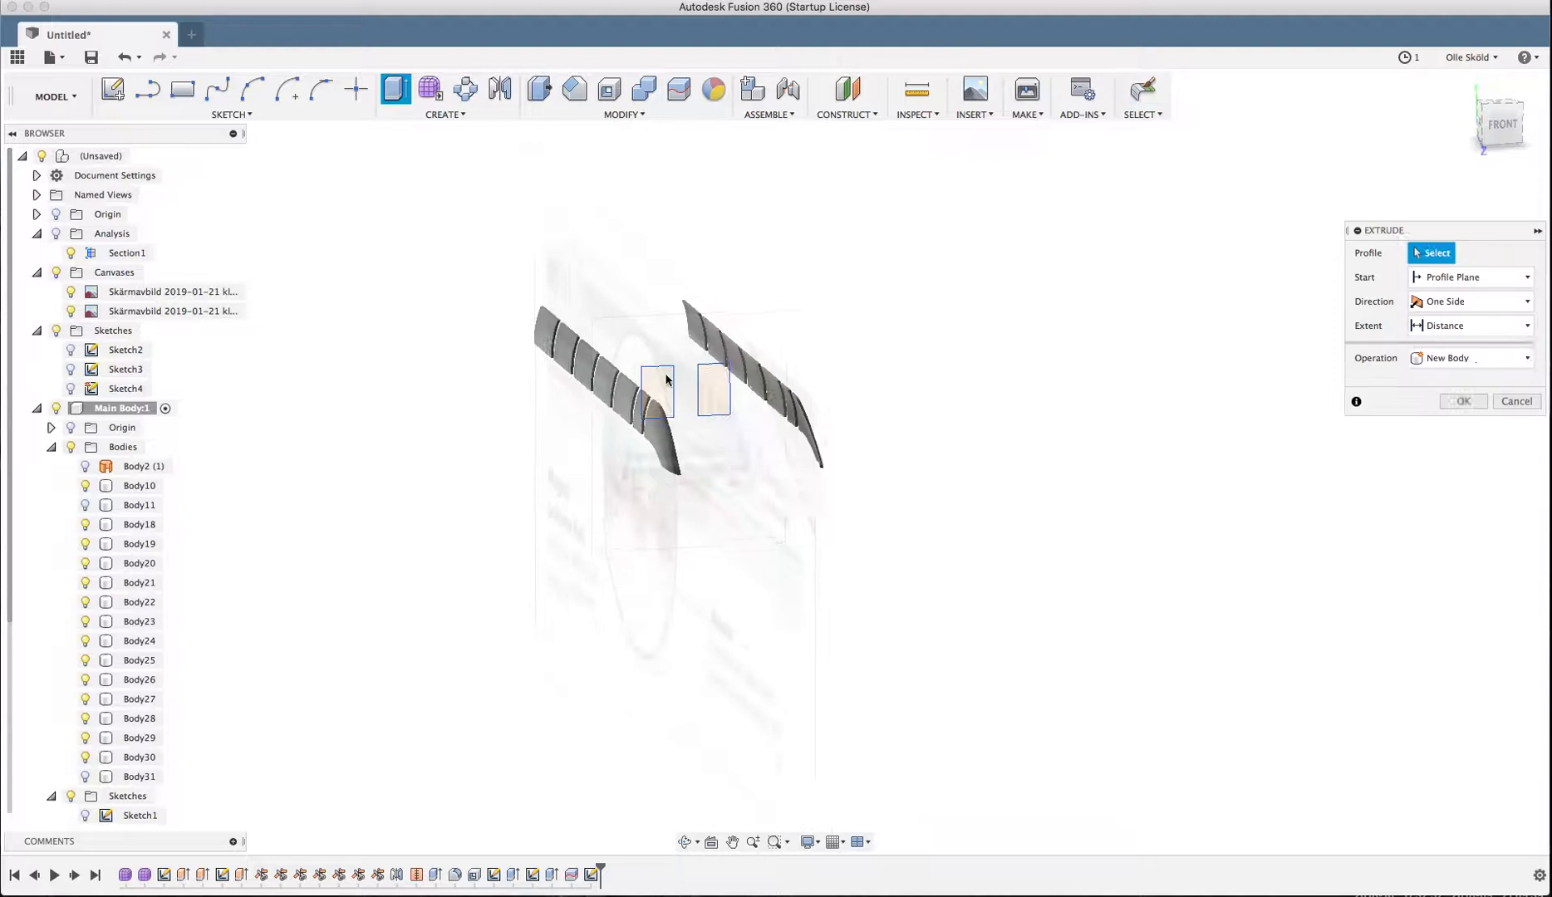
left_click(658, 398)
left_click(719, 397)
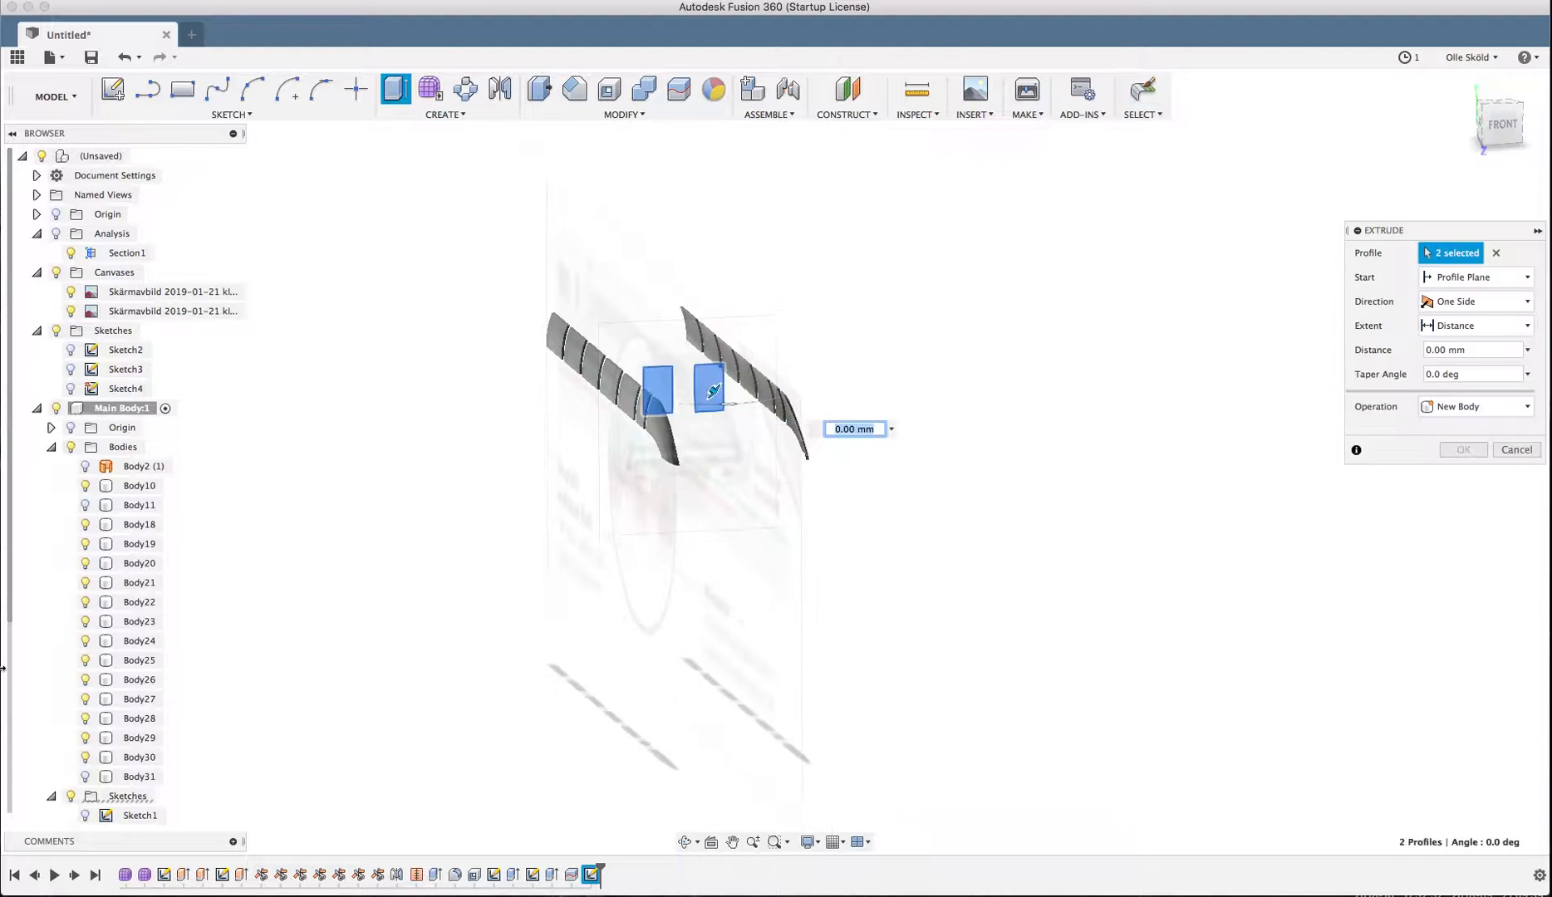
left_click(85, 776)
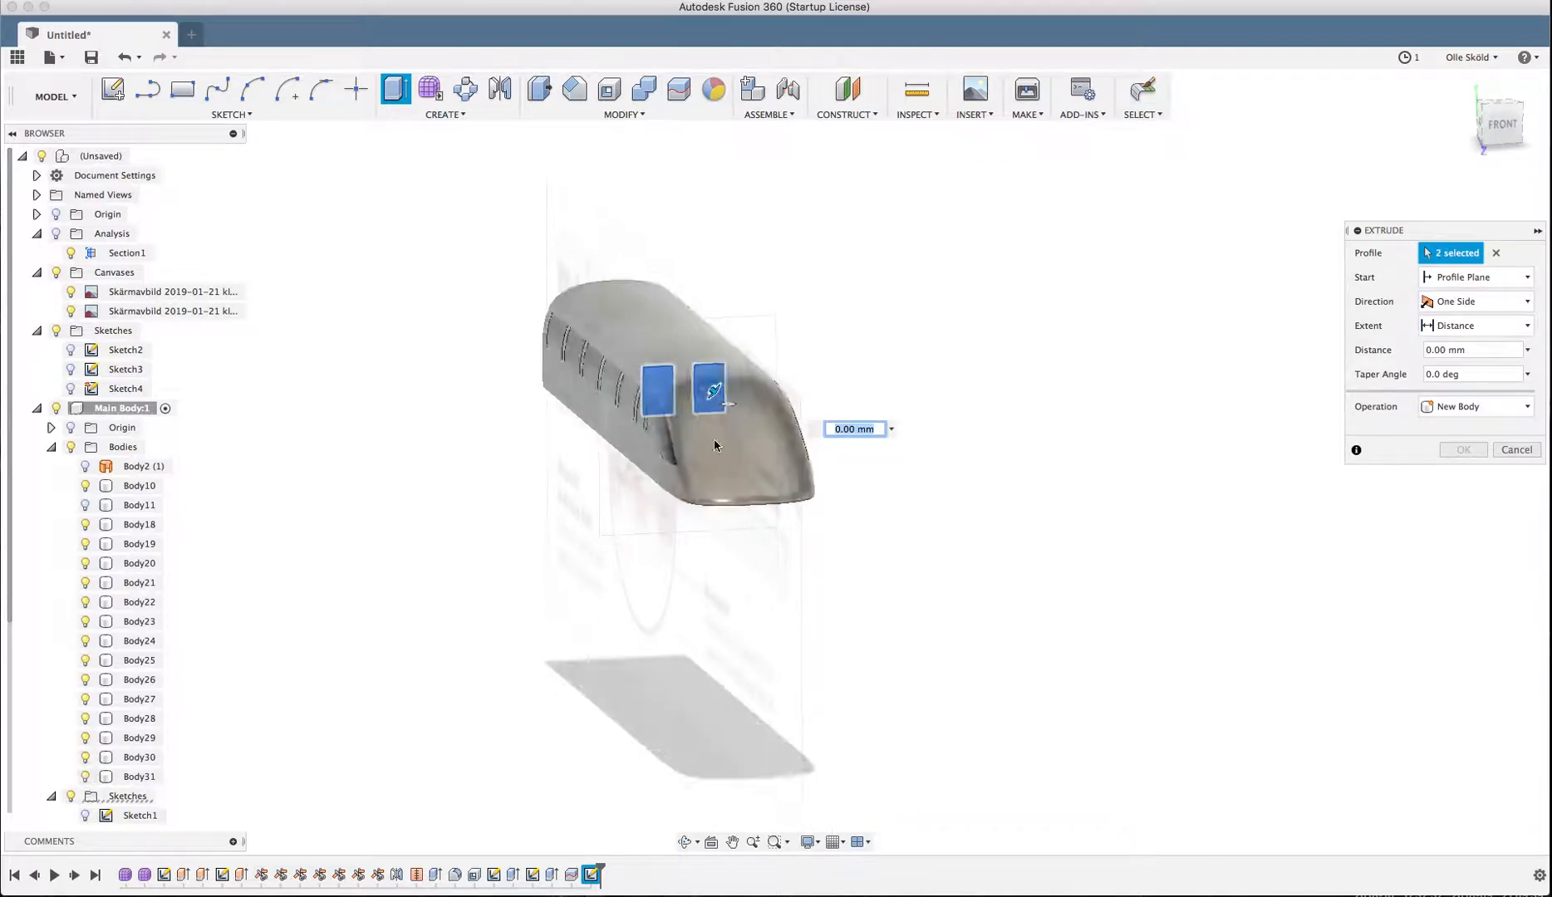
left_click_drag(712, 392, 837, 497)
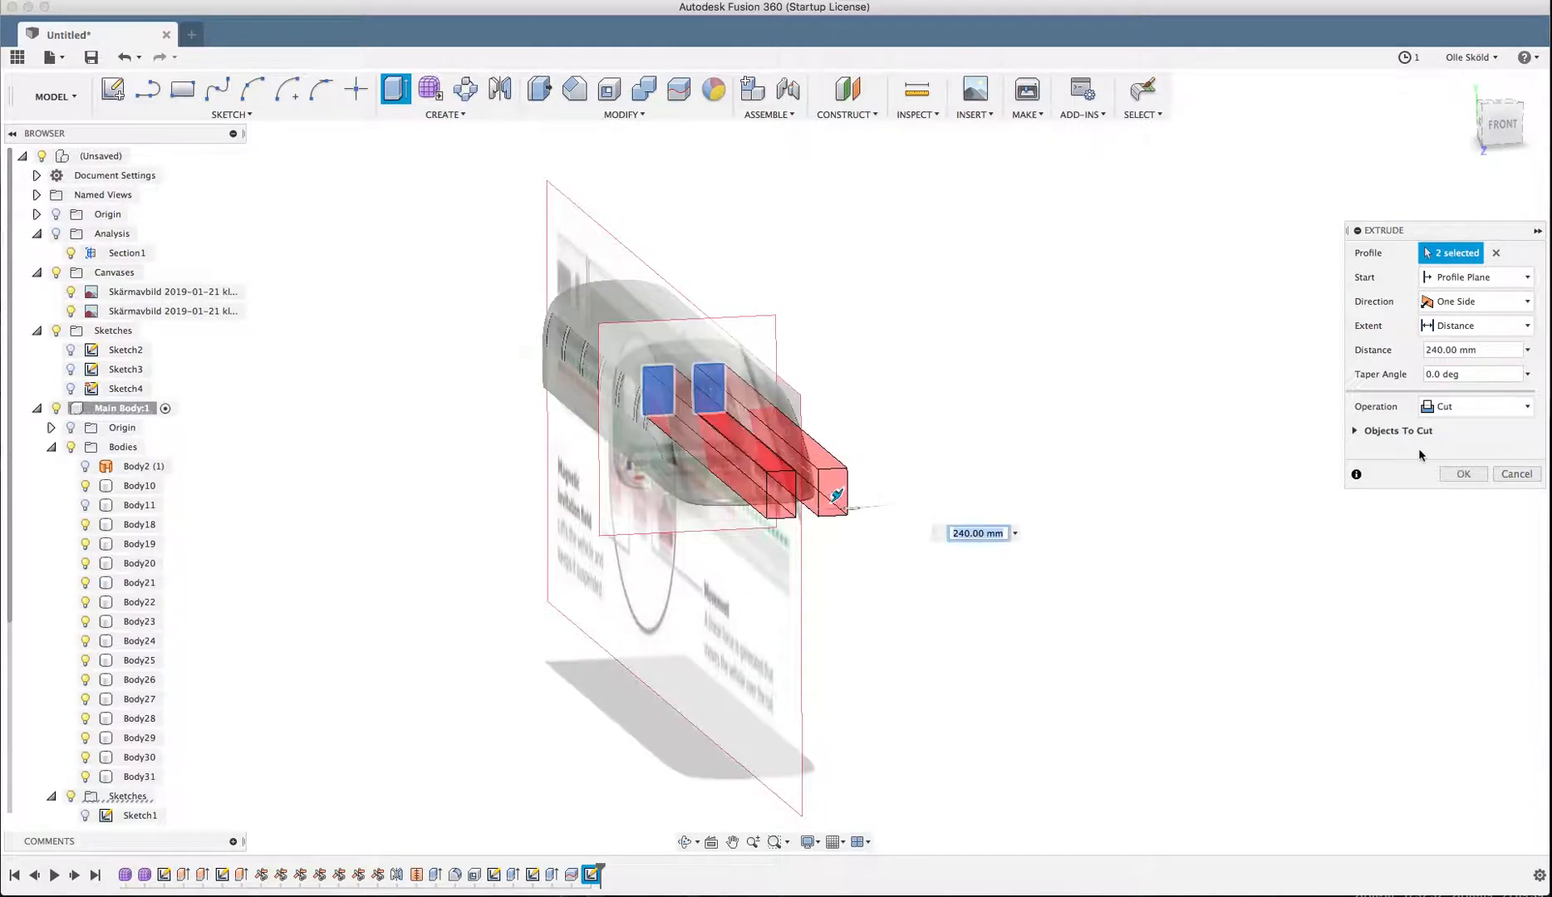
left_click(1470, 406)
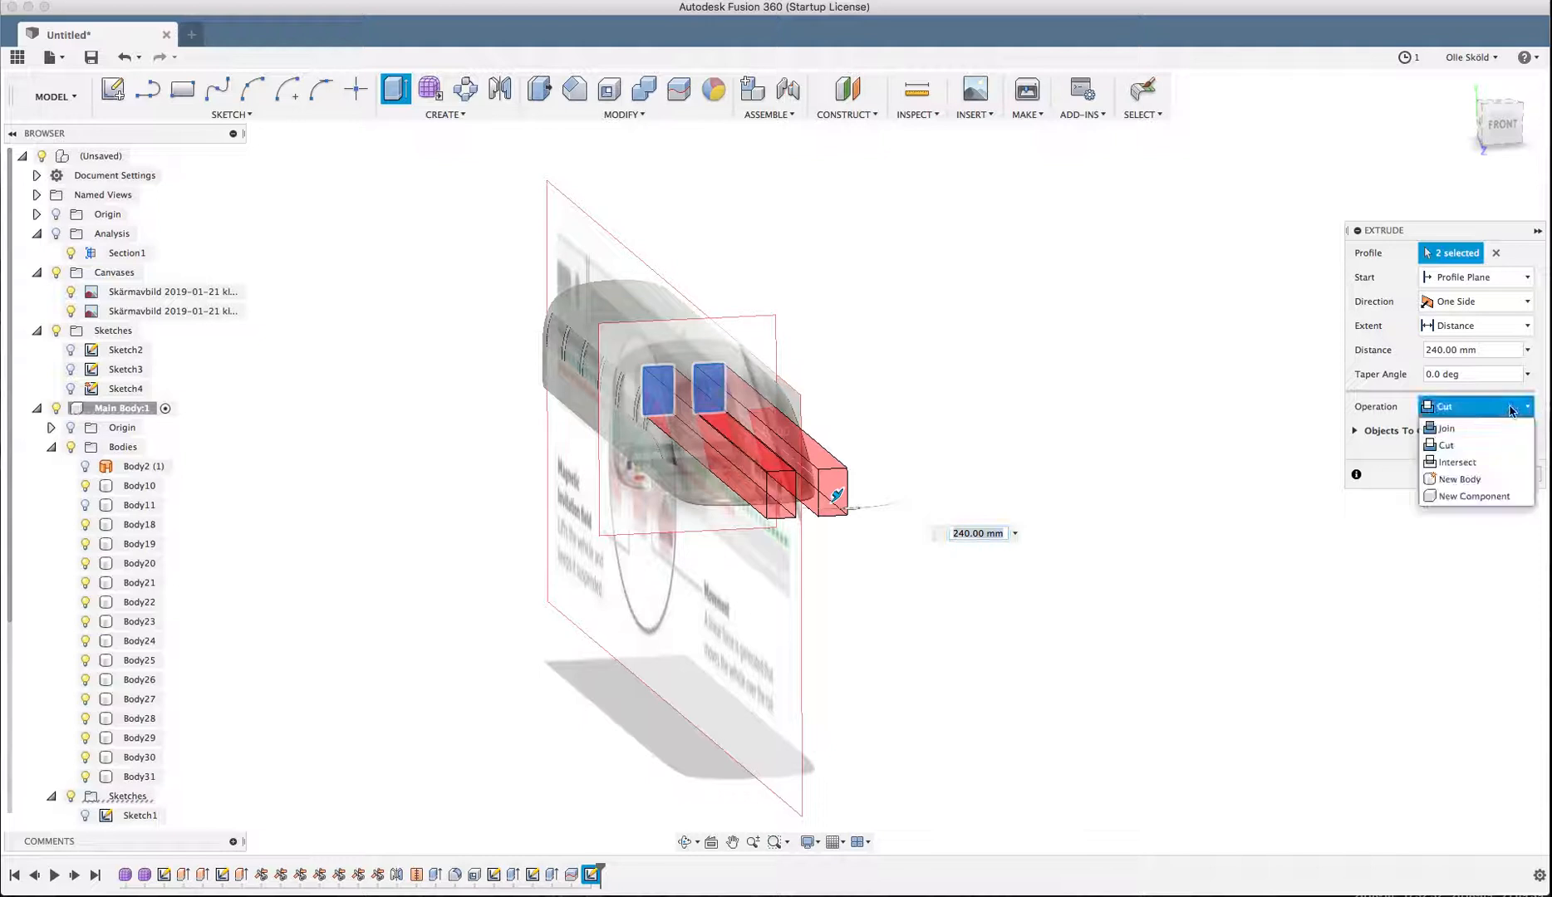
left_click(1462, 480)
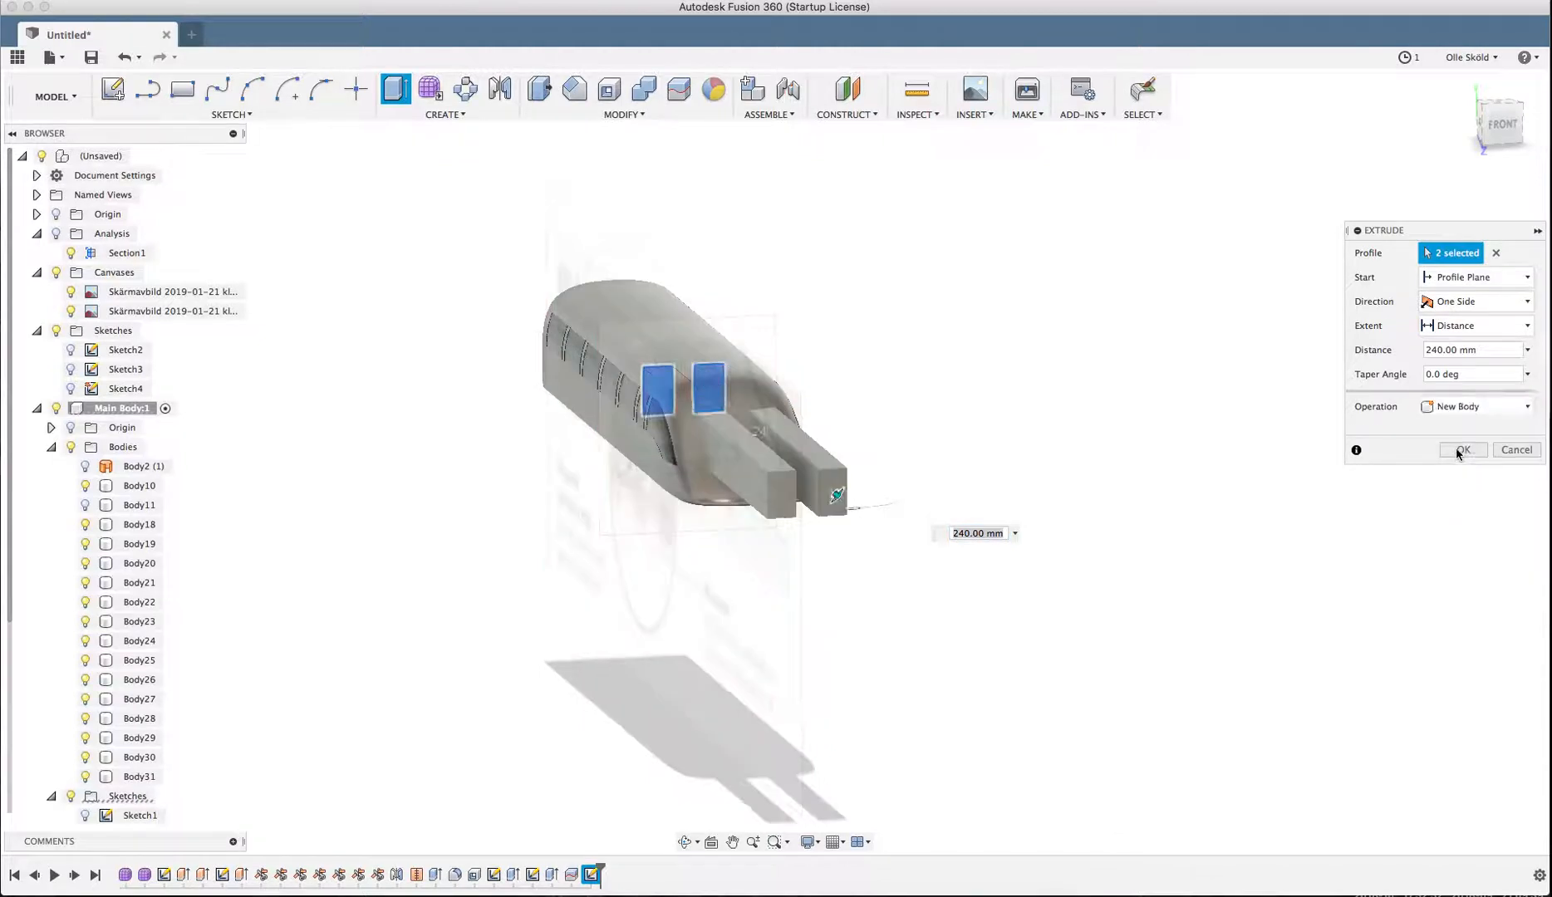
left_click(1462, 449)
- Split the main shell Body31 using the extruded bar Body32 as the splitting tool
scroll(671, 394, "up", 5)
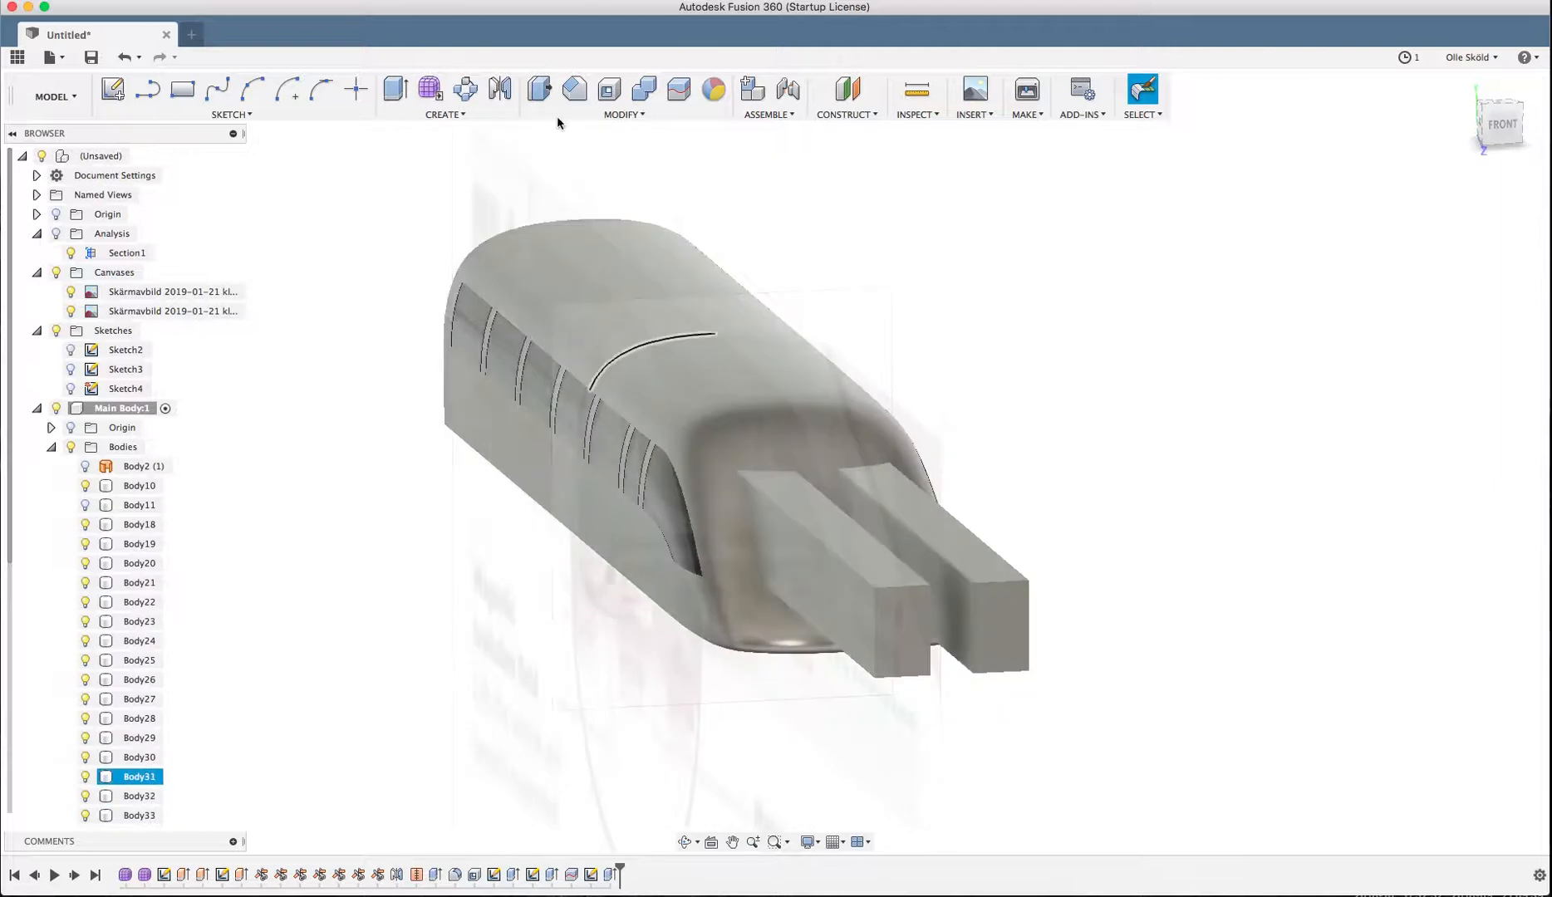
left_click(679, 89)
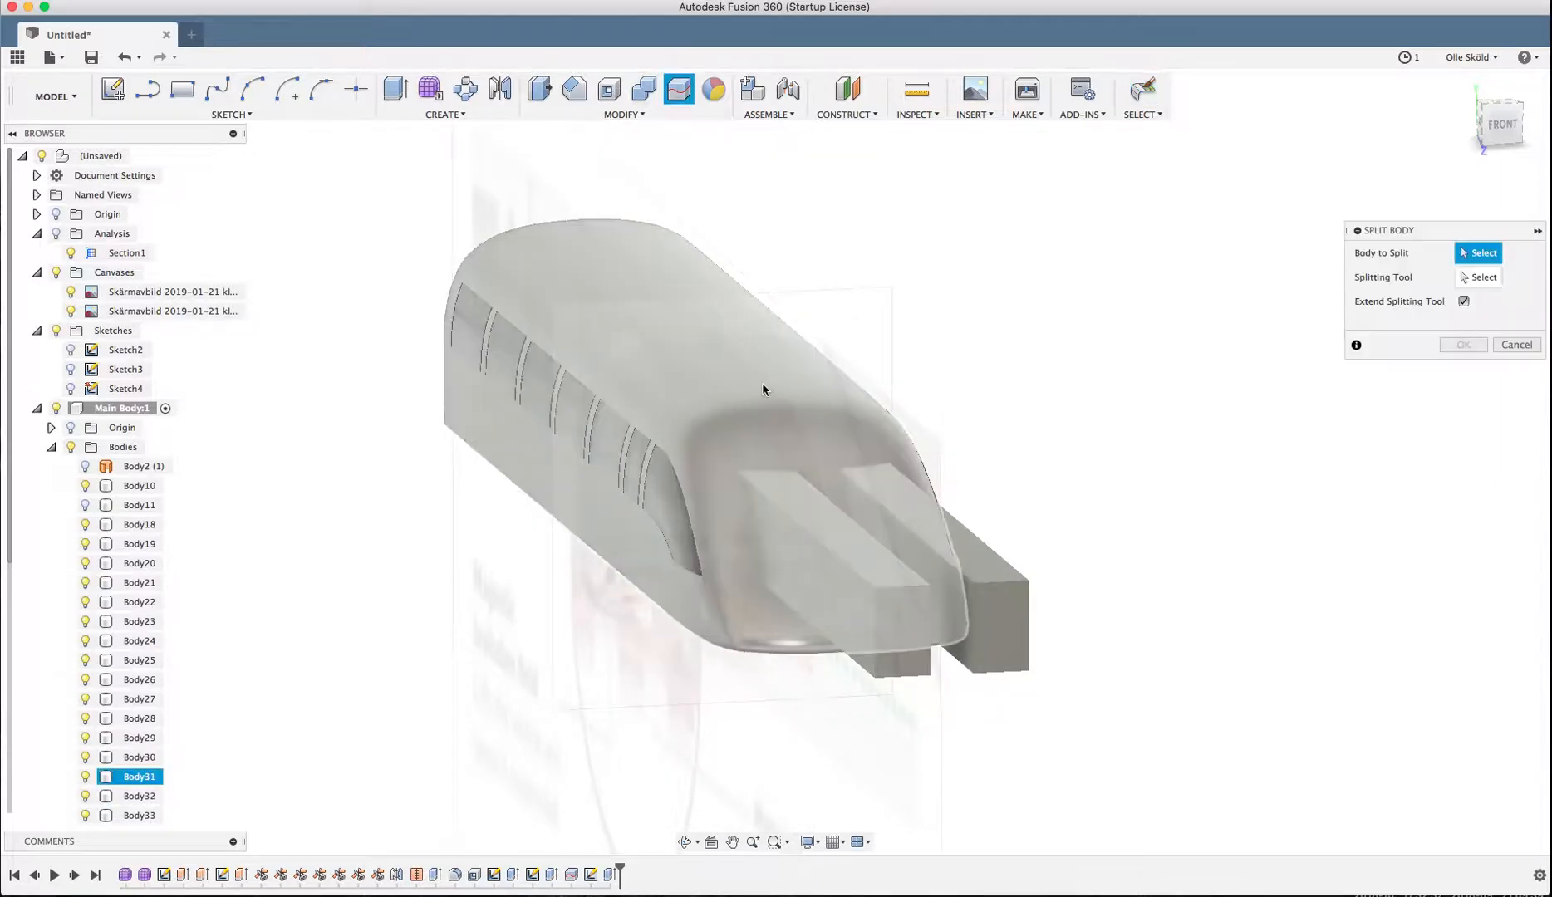
left_click(765, 386)
left_click(1478, 277)
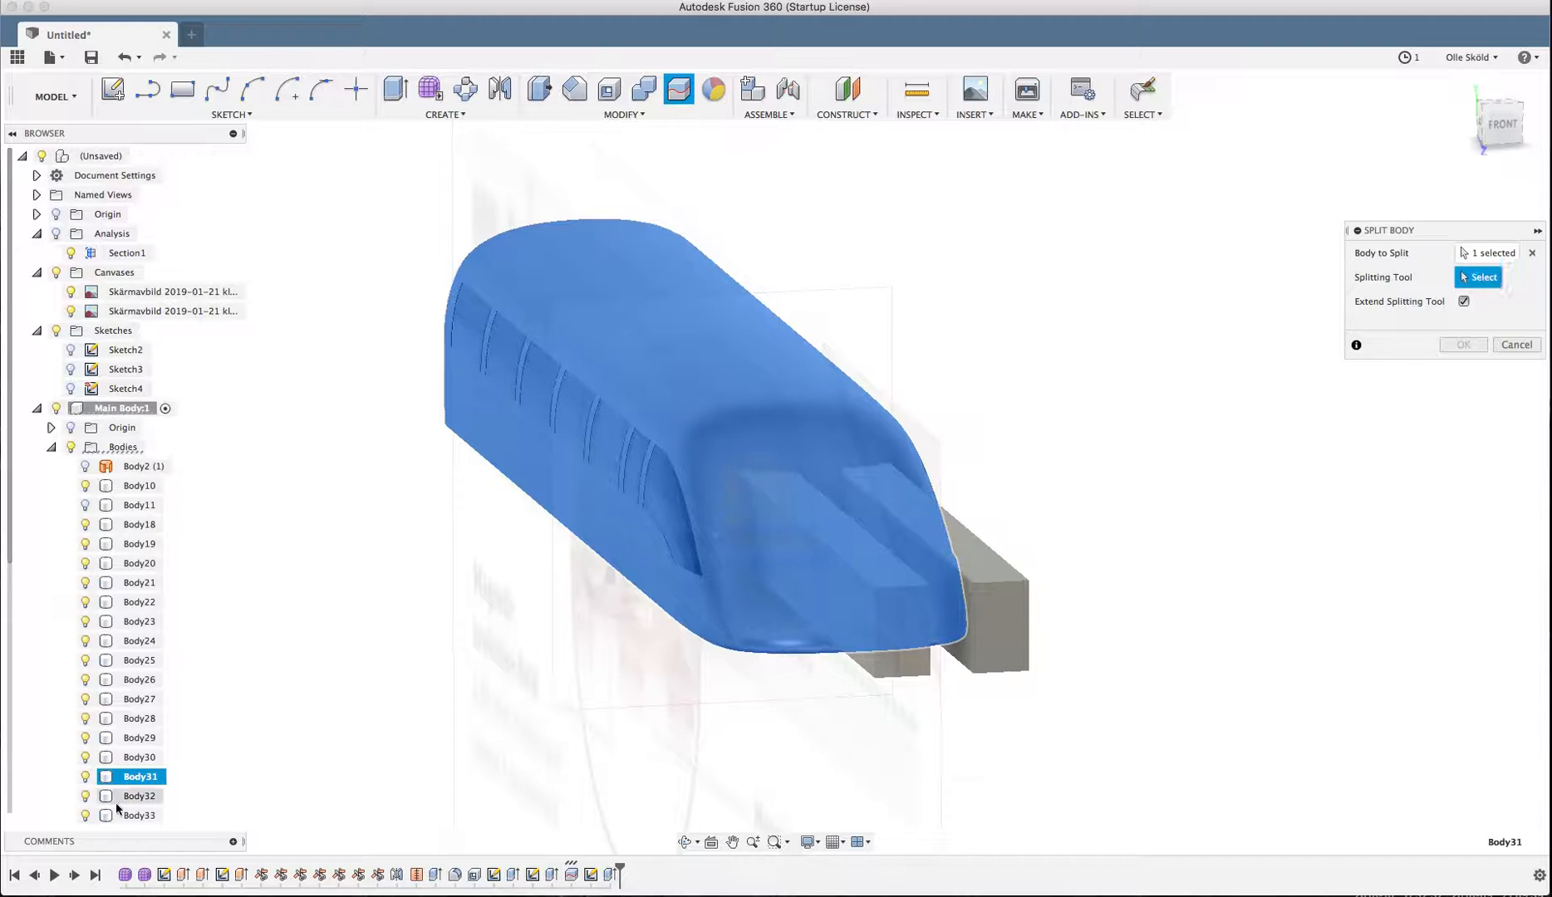
left_click(180, 796)
left_click(1457, 345)
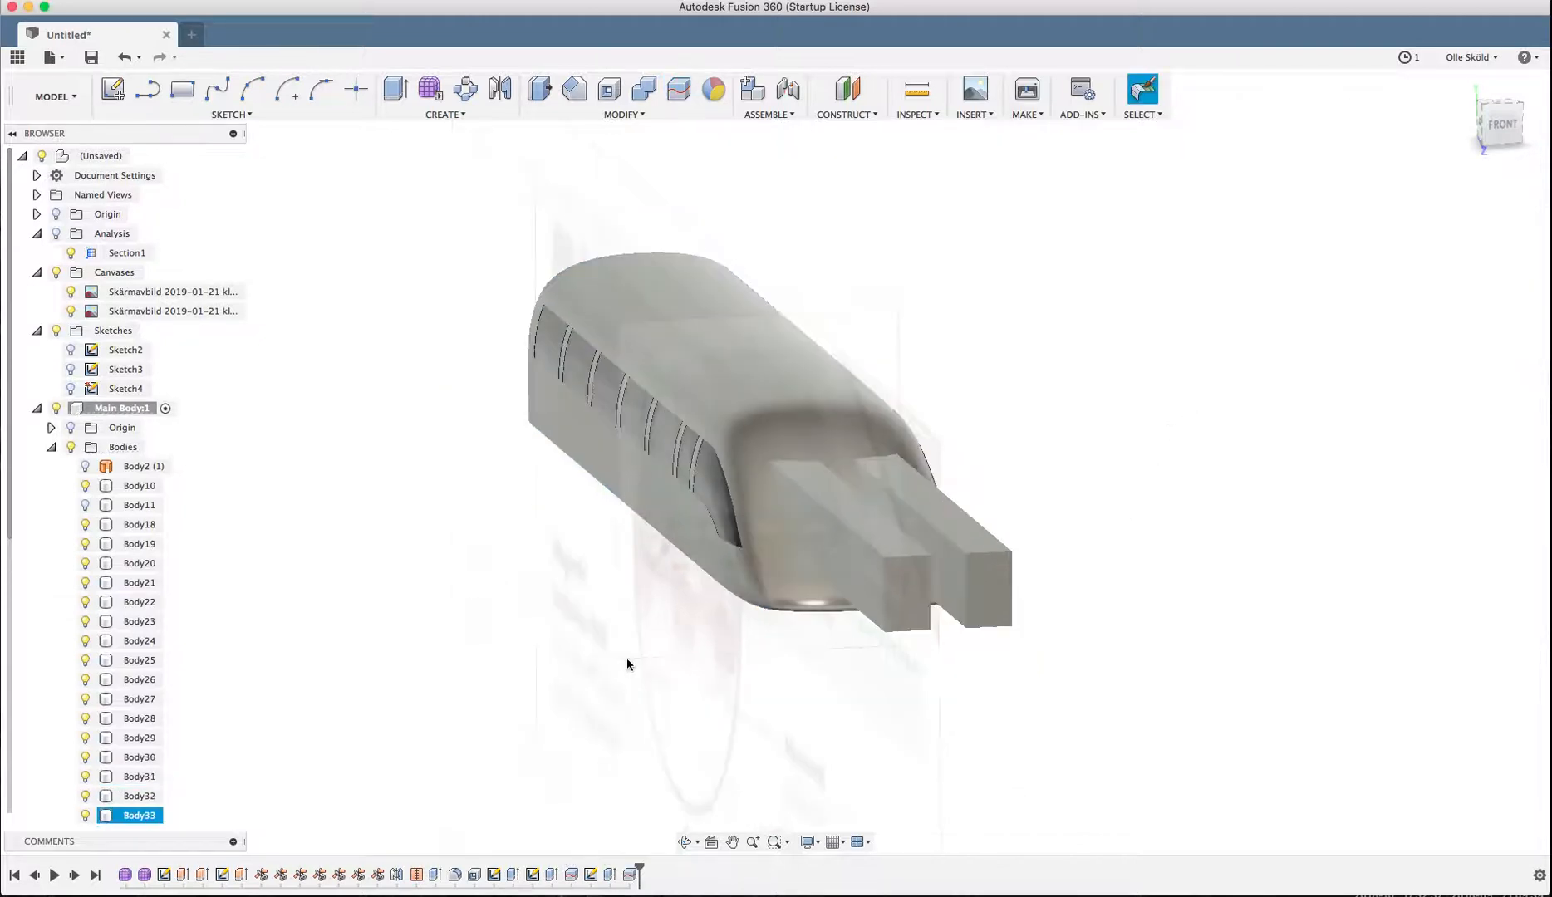
- Split the remaining shell Body34 using the other extruded bar, Body33, as the splitting tool
scroll(155, 799, "down", 1)
scroll(155, 799, "down", 2)
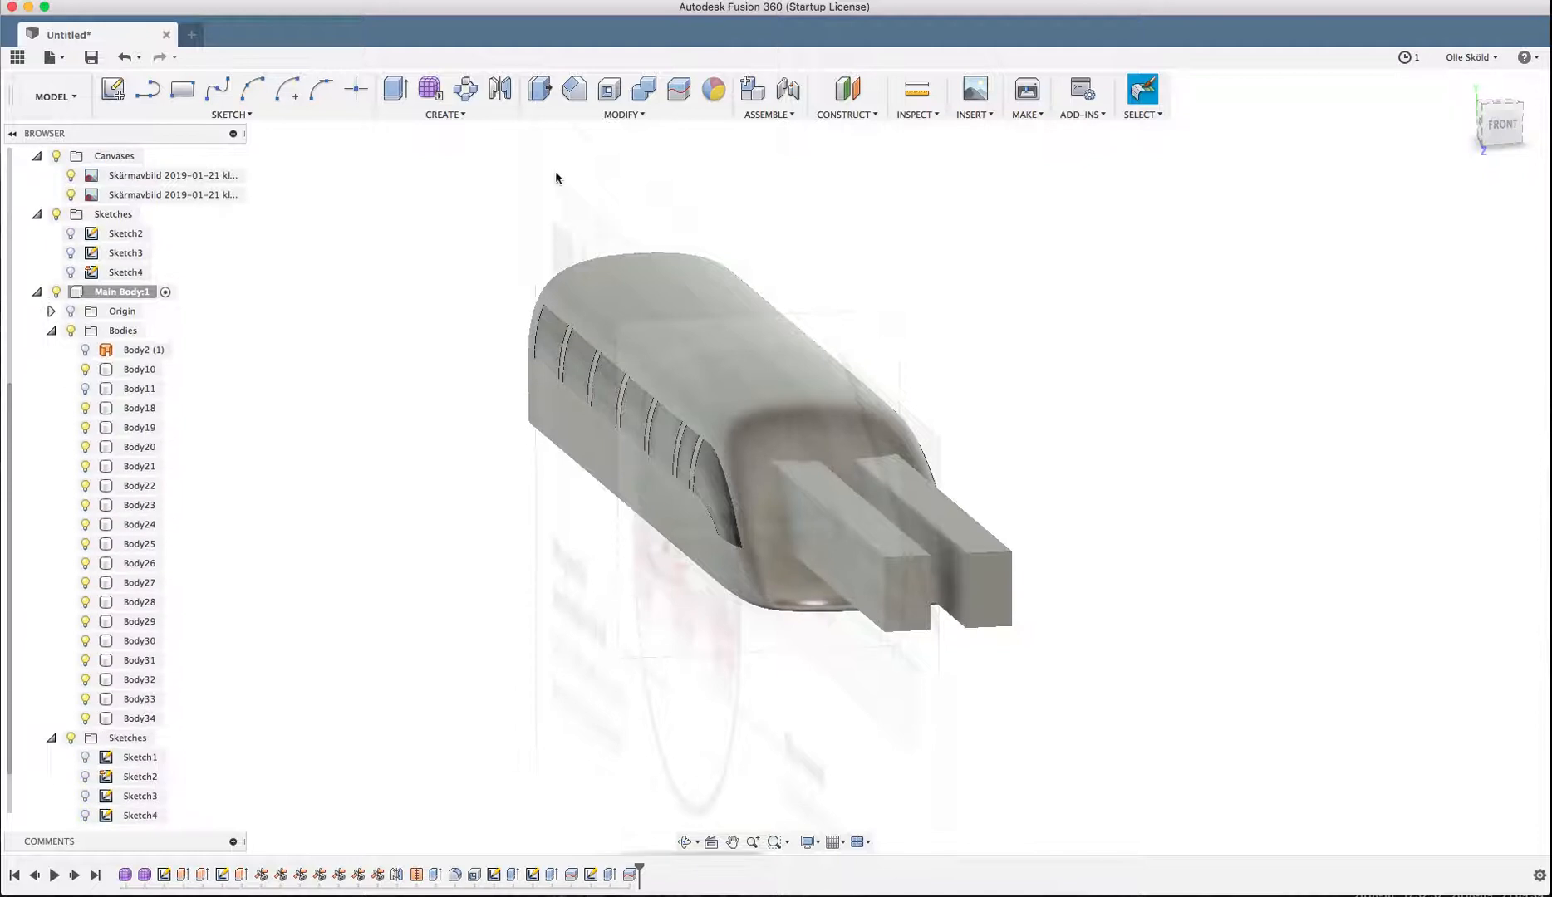
left_click(678, 89)
left_click(772, 362)
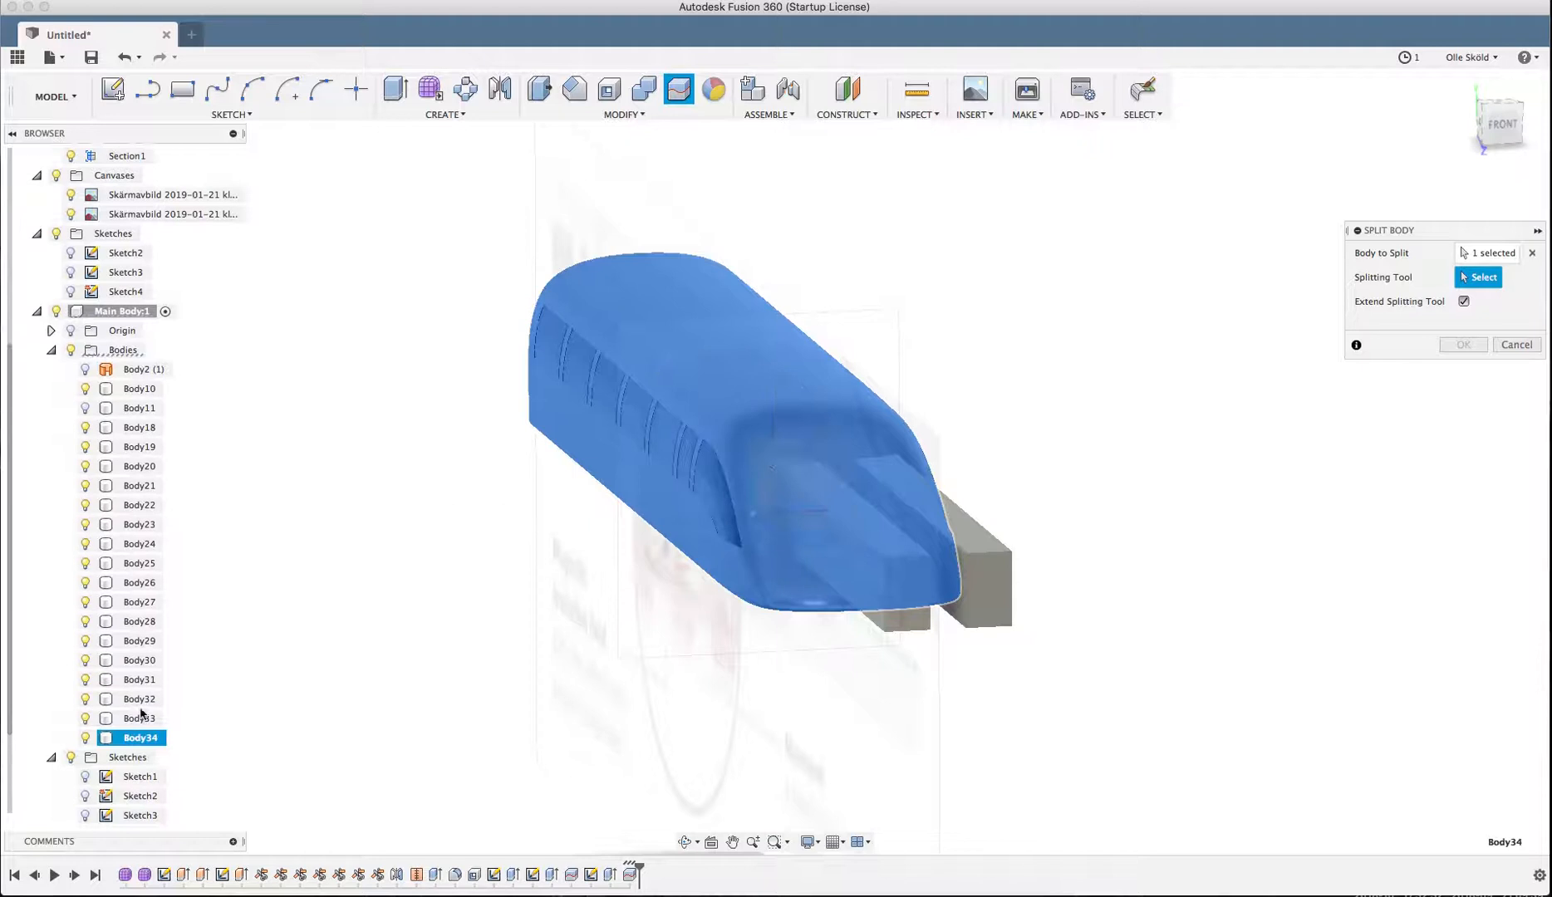
scroll(131, 737, "up", 1)
left_click(137, 741)
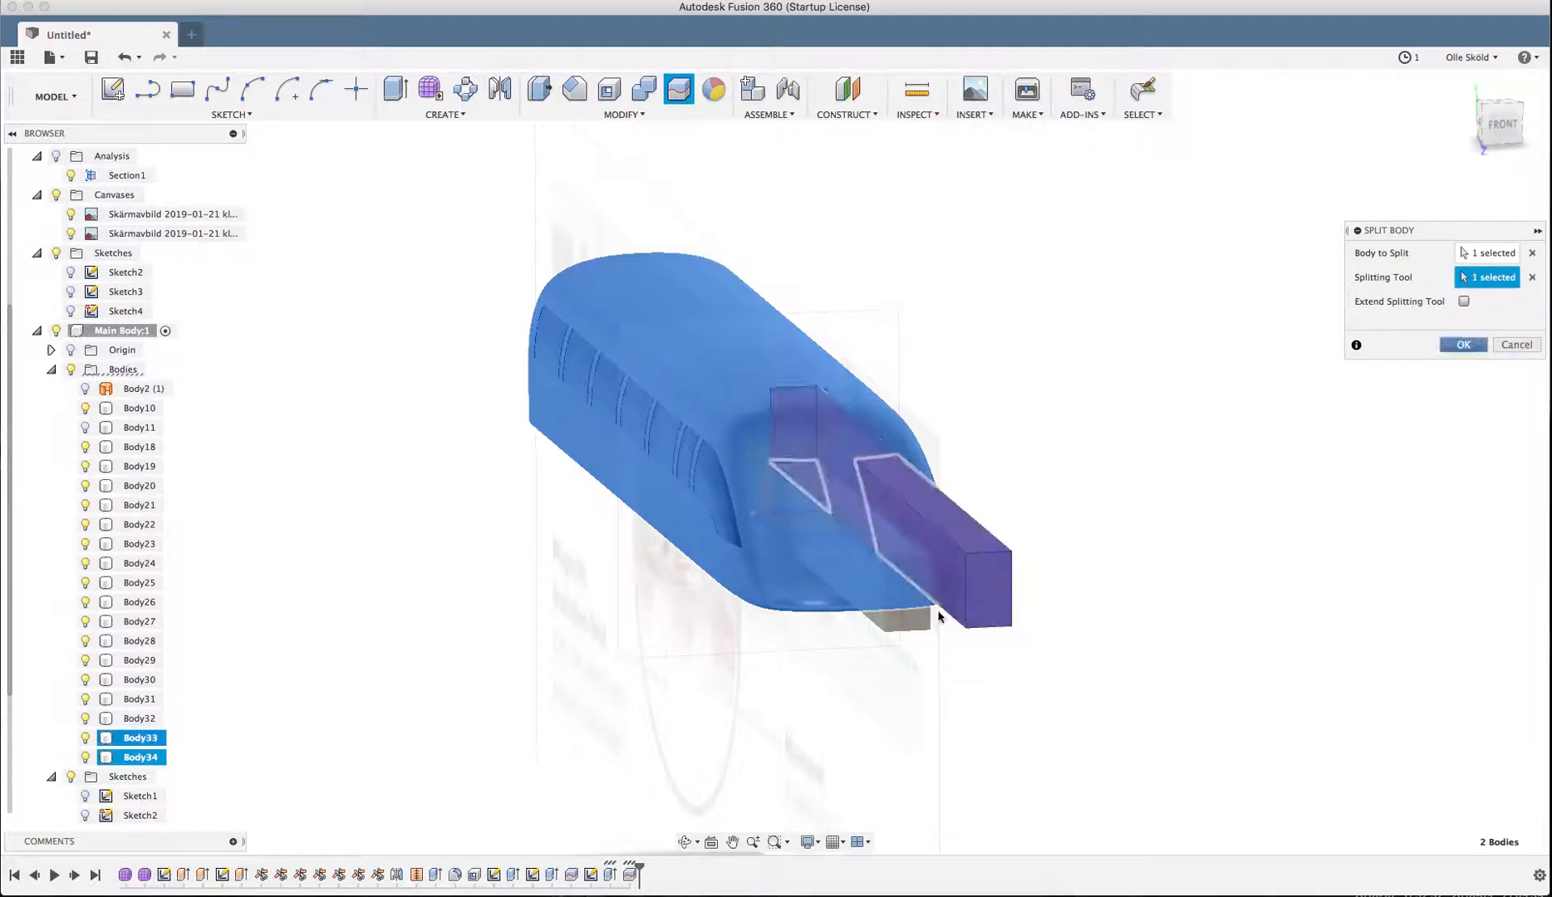
key("Return")
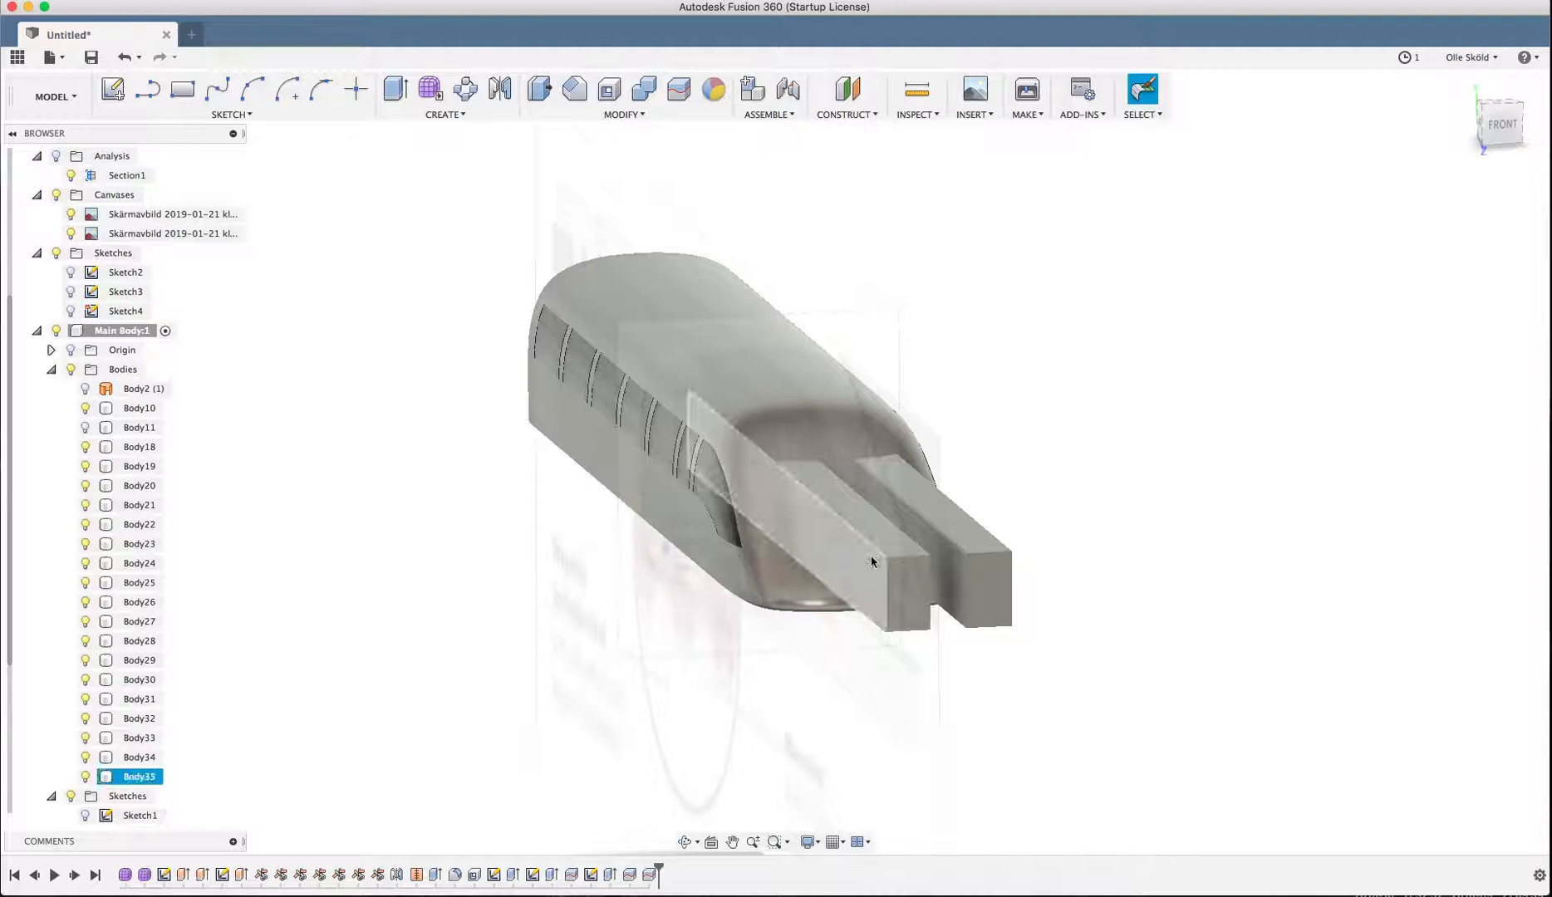
- Hide the two extruded bars Body32 and Body33, and remove them together with the hidden Body11
left_click(93, 720)
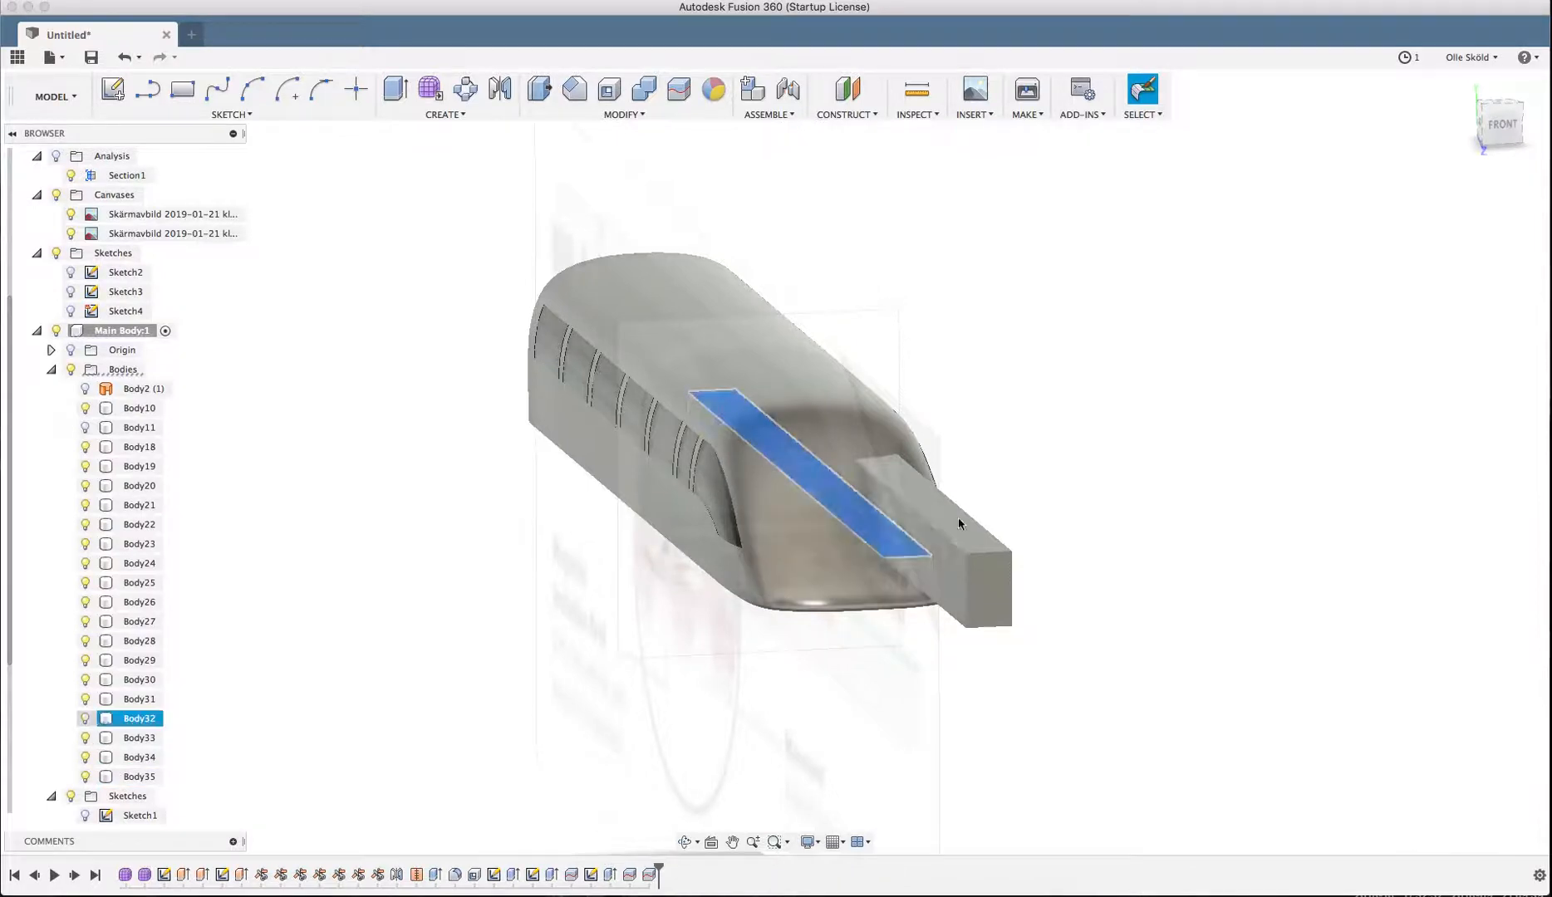
left_click(86, 719)
left_click(87, 737)
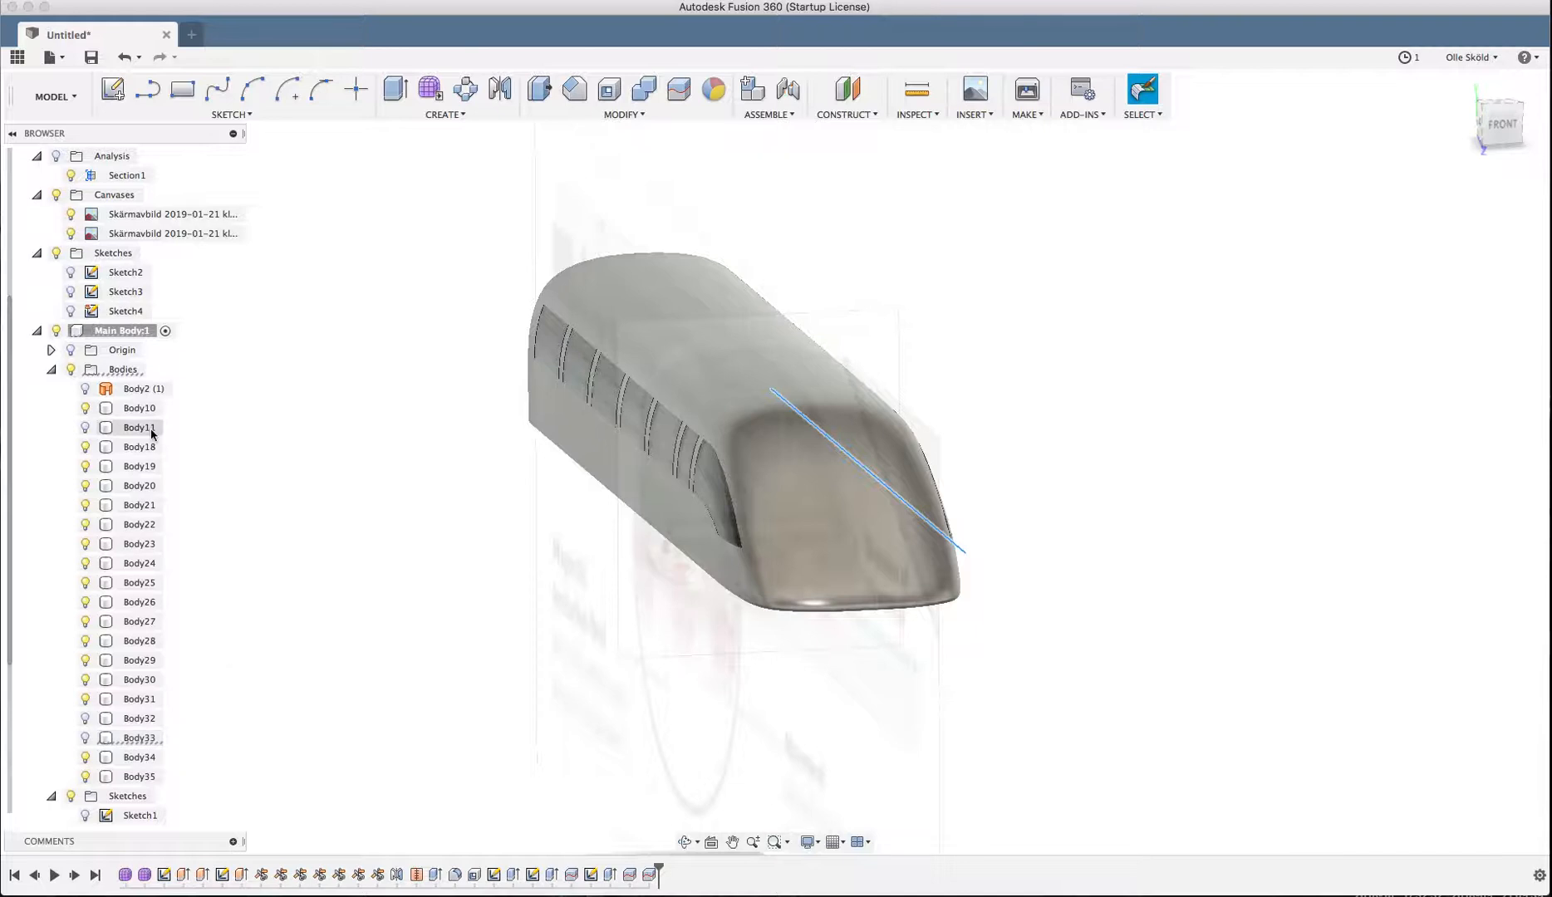
left_click(141, 427)
key("v")
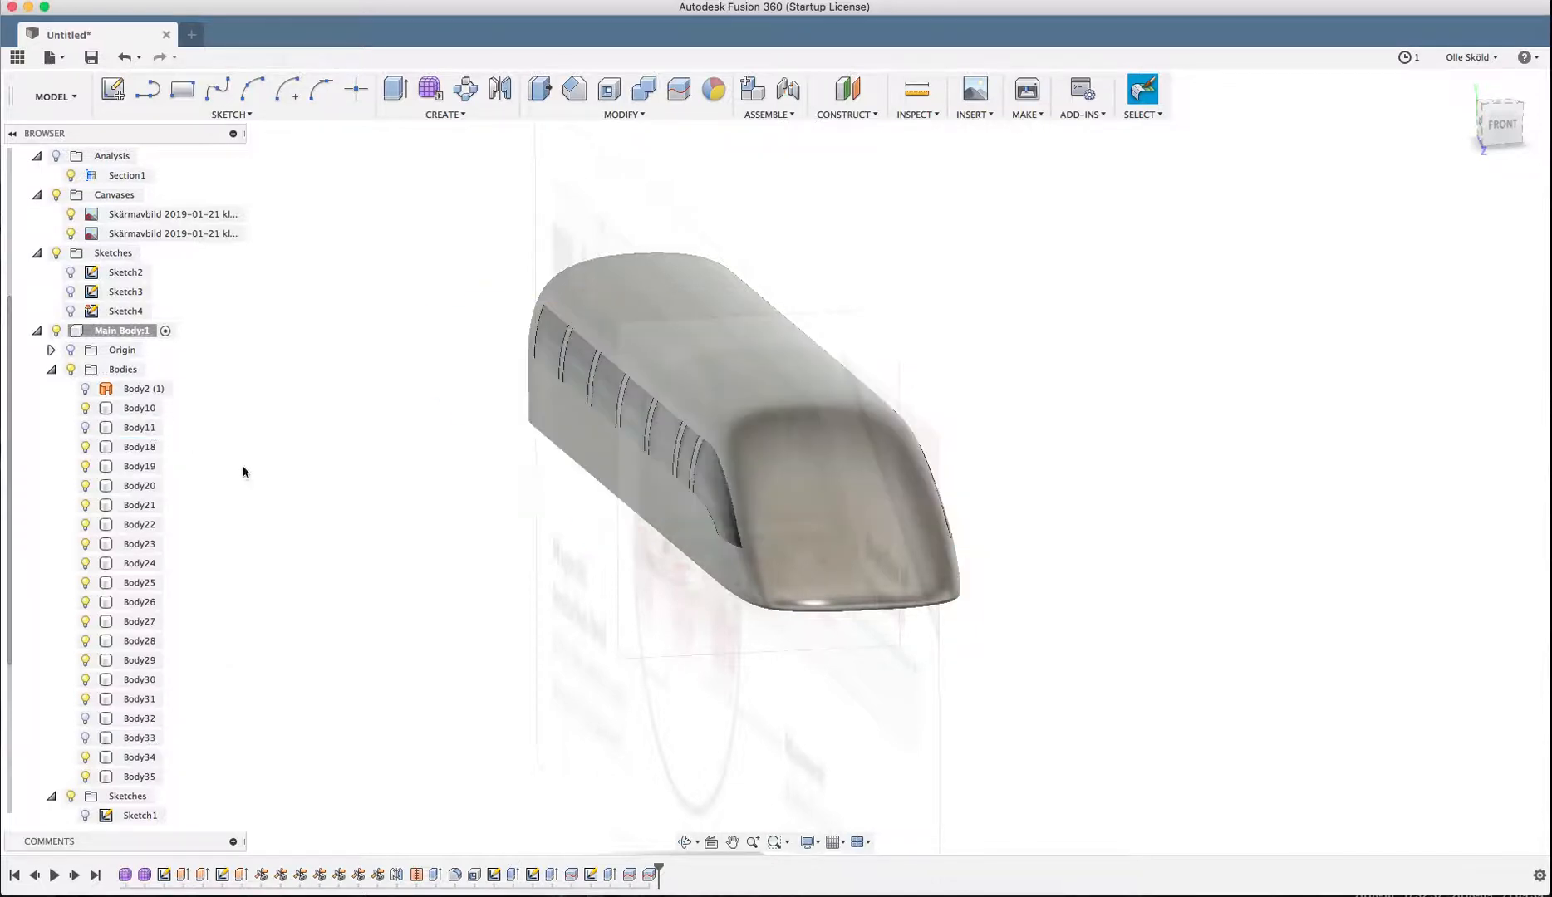
scroll(129, 689, "up", 1)
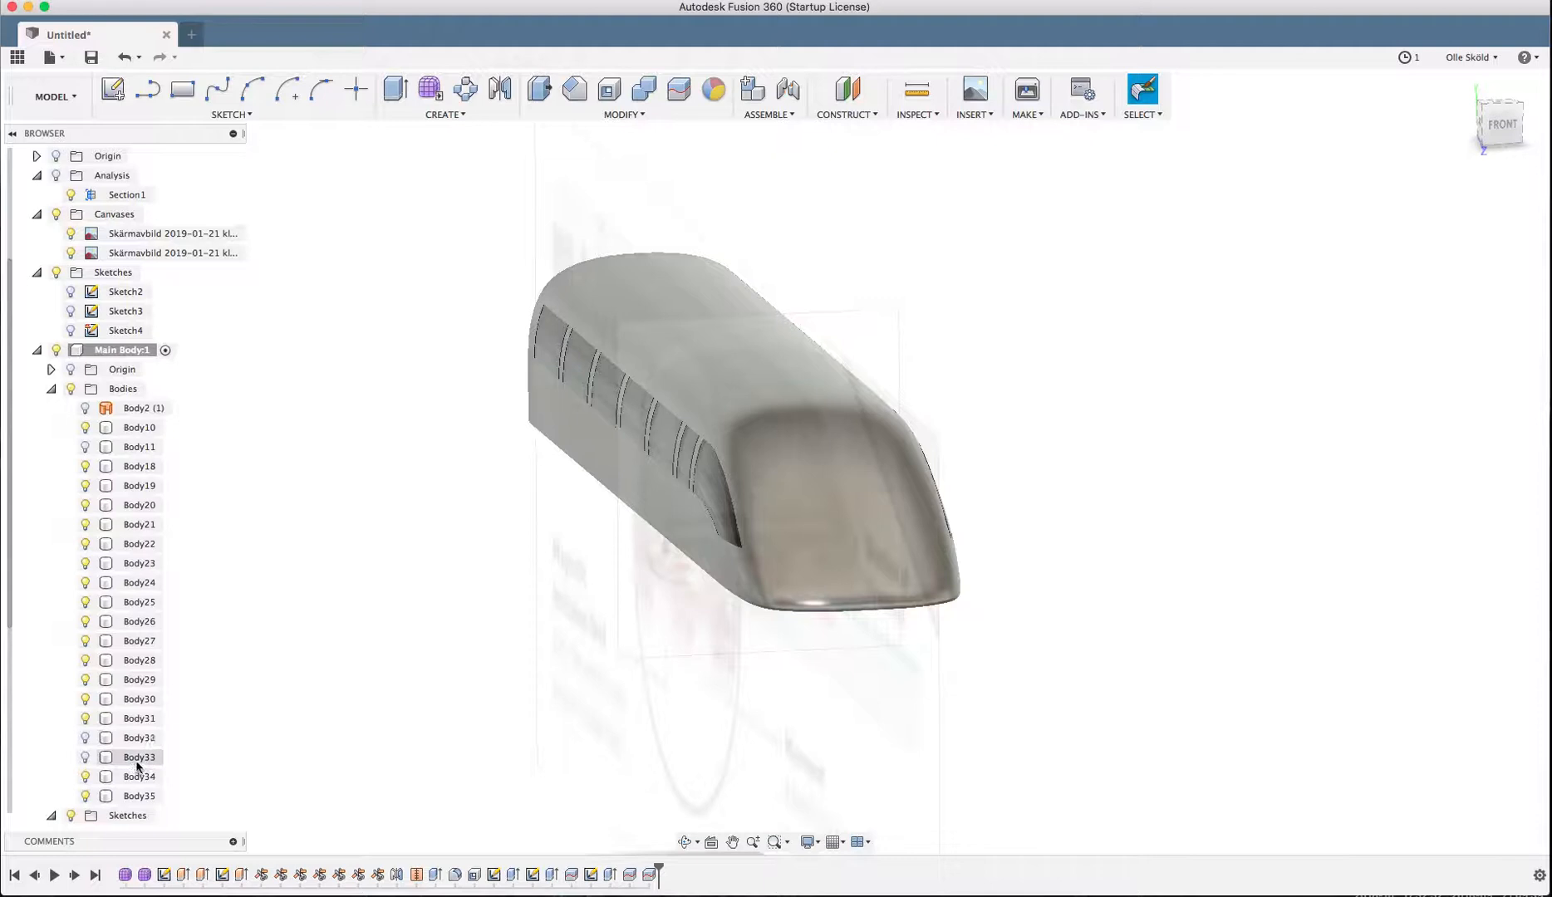
left_click(139, 758)
left_click(140, 737, "shift")
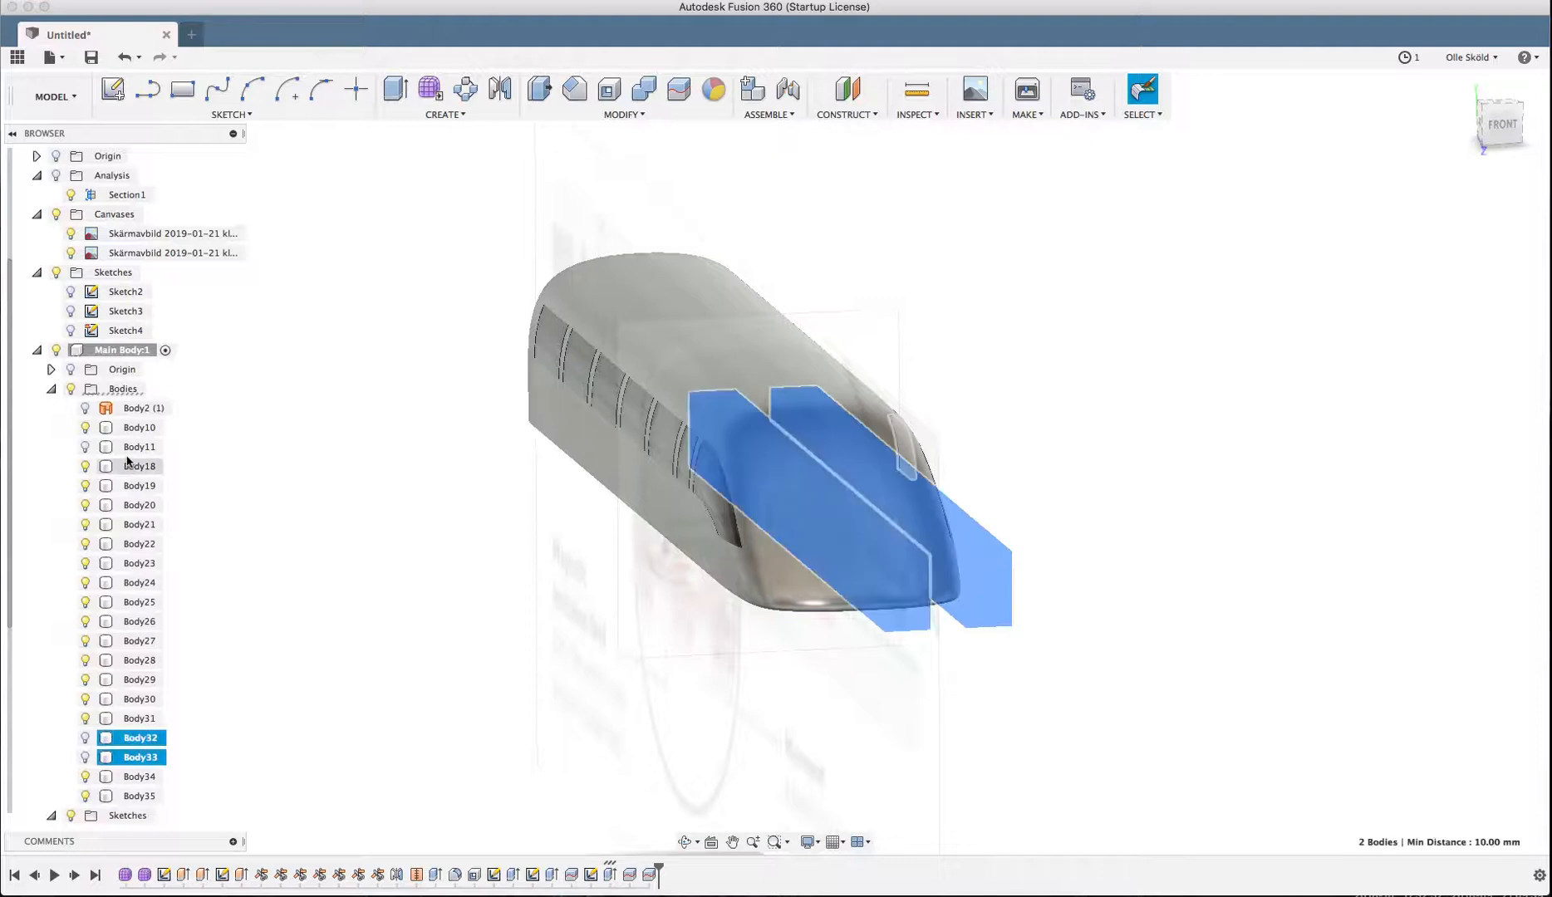
left_click(140, 448, "super")
right_click(146, 449)
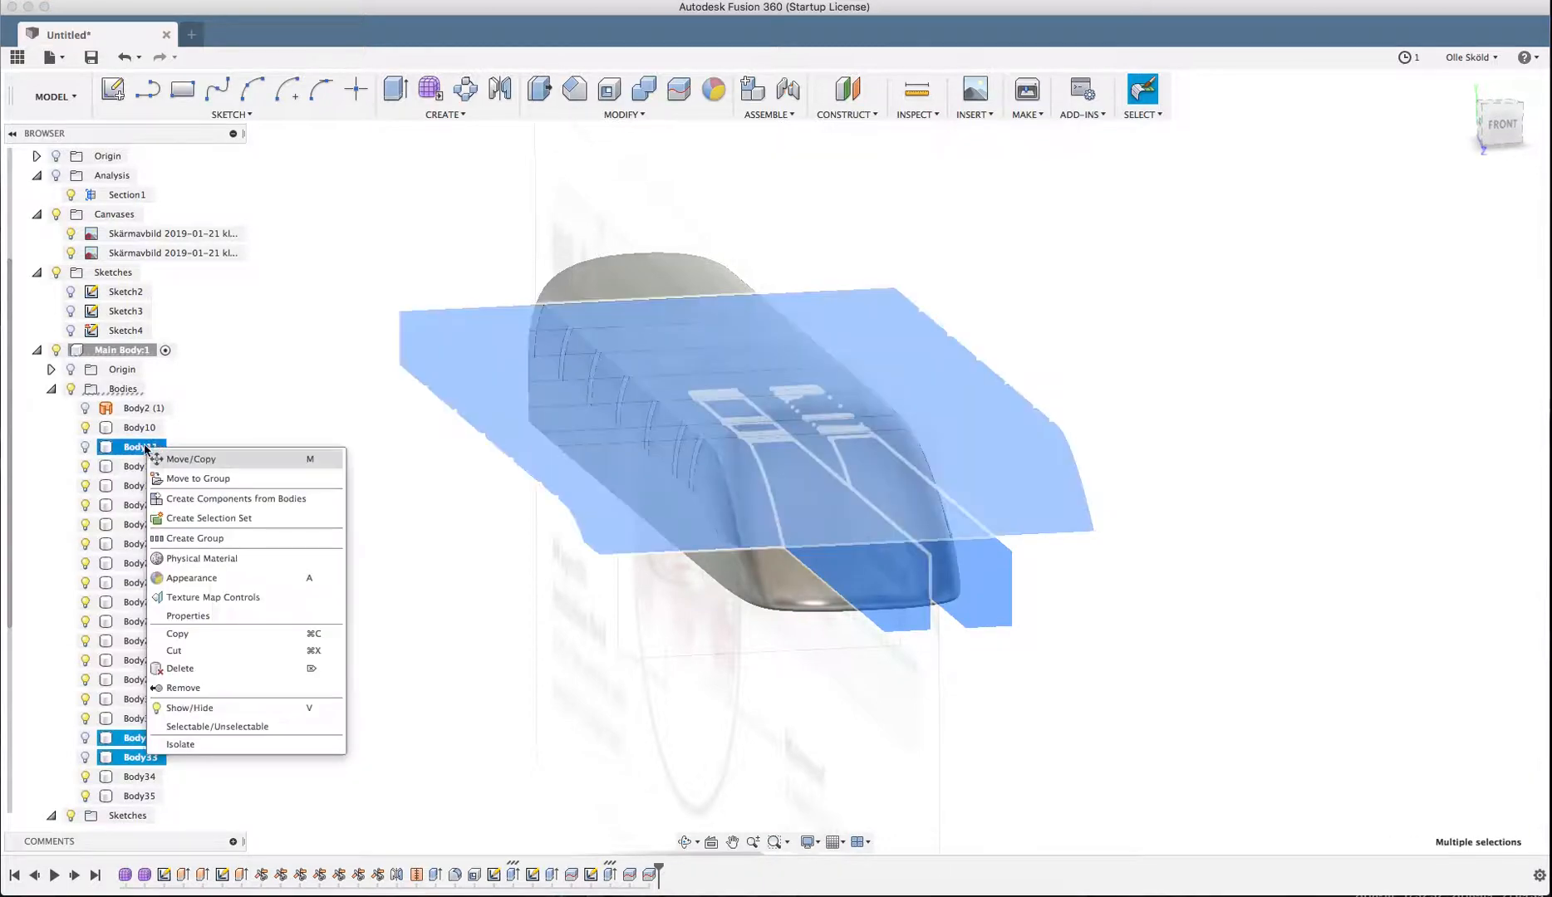
left_click(183, 689)
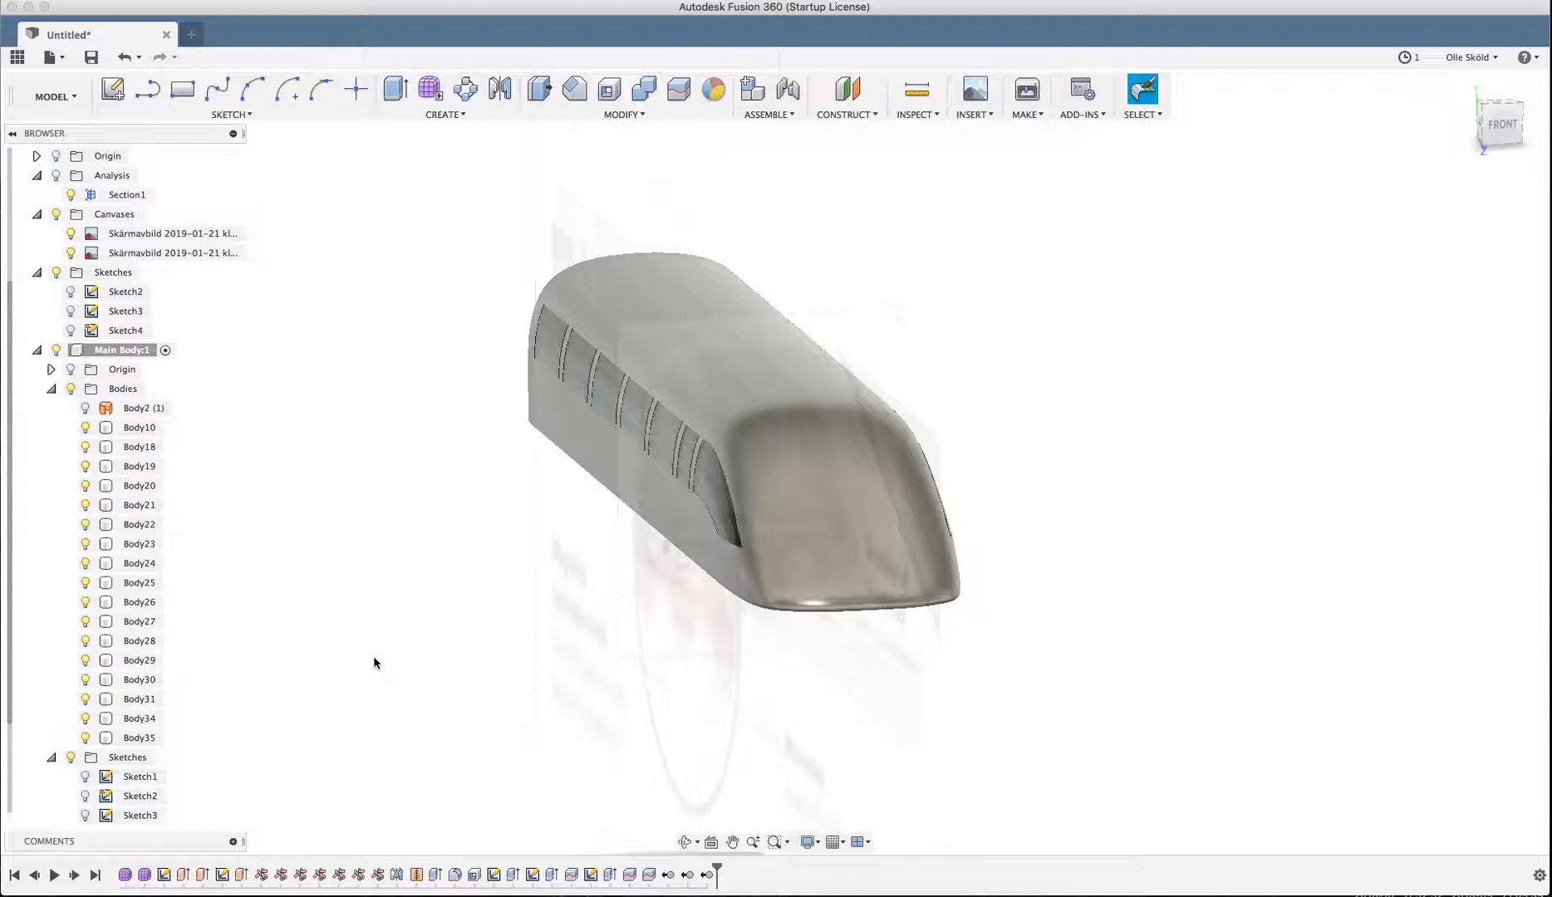
- Apply the Glass - Heavy Color appearance to both split front window bodies on the train's nose
left_click(807, 506)
key("a")
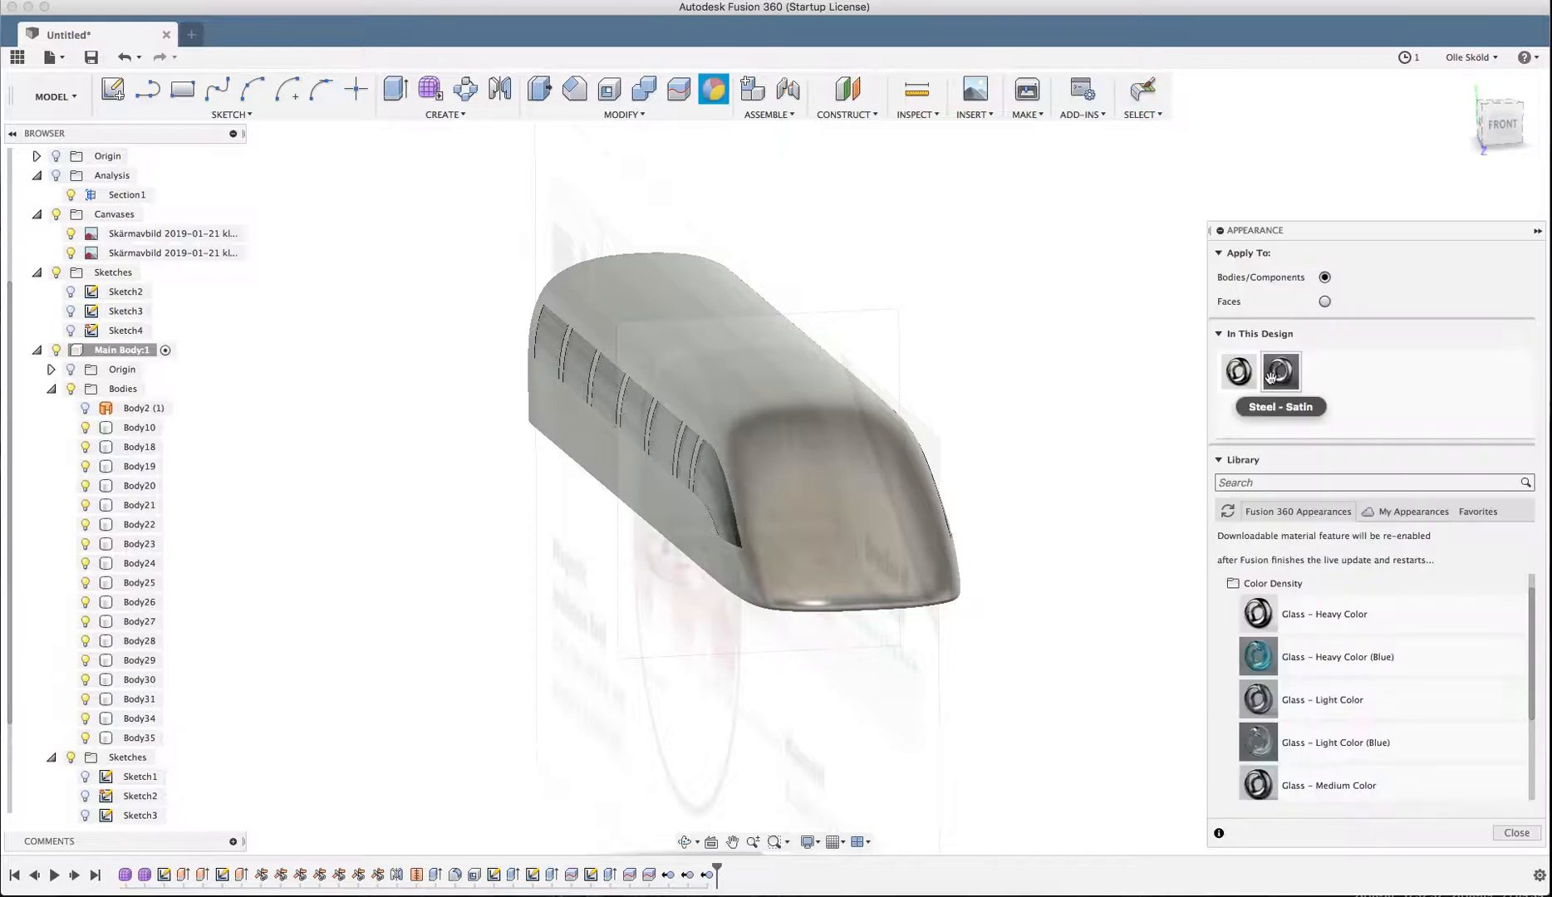
left_click_drag(1239, 372, 803, 506)
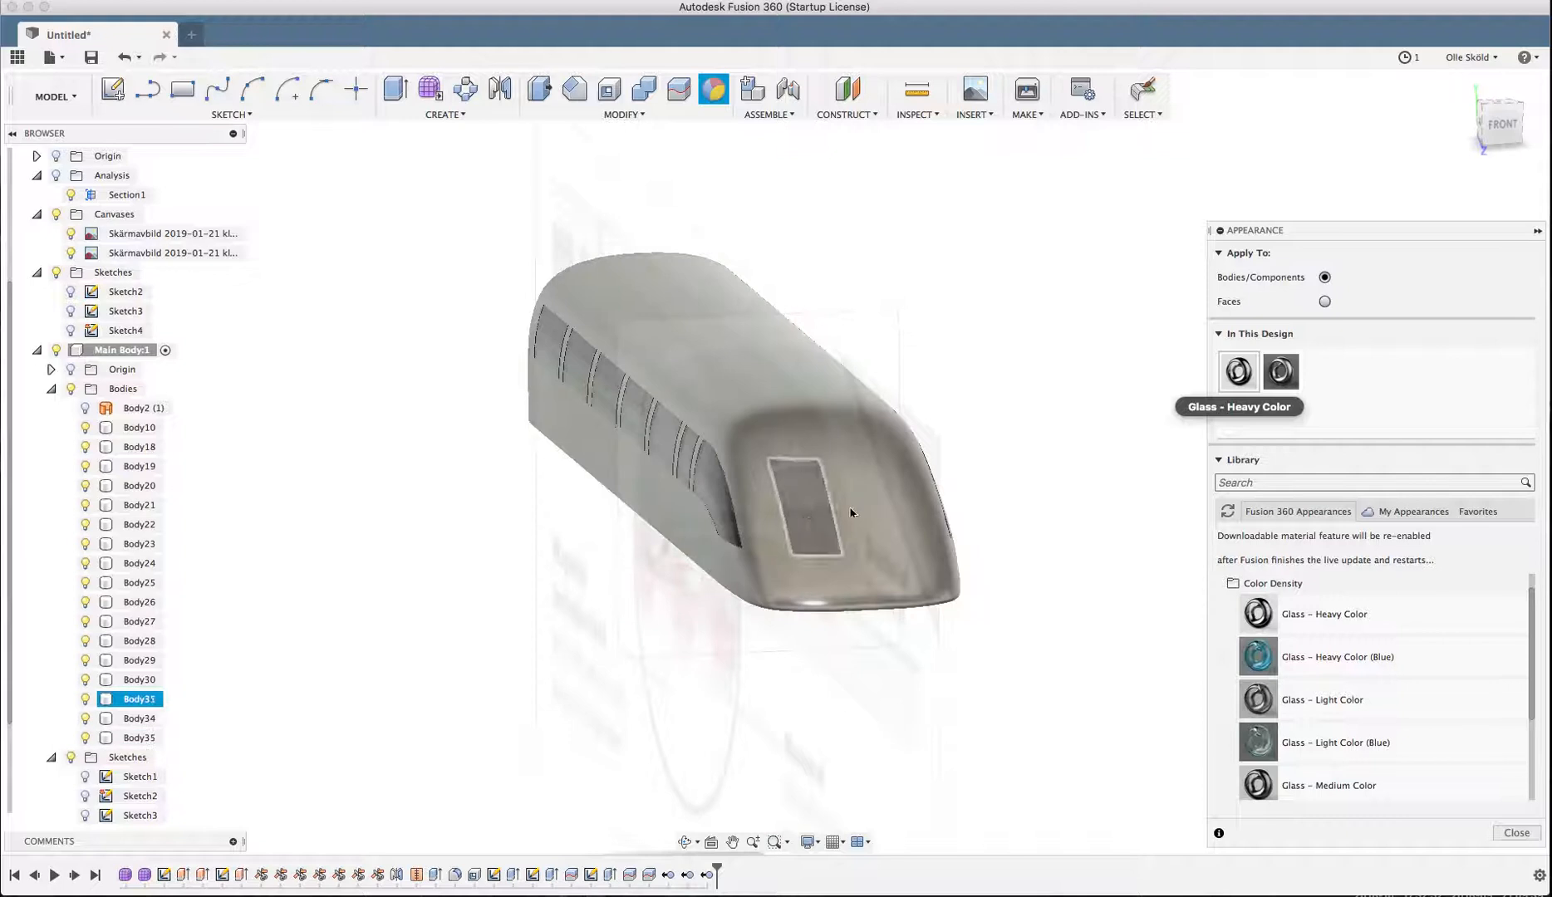
left_click_drag(1238, 372, 875, 507)
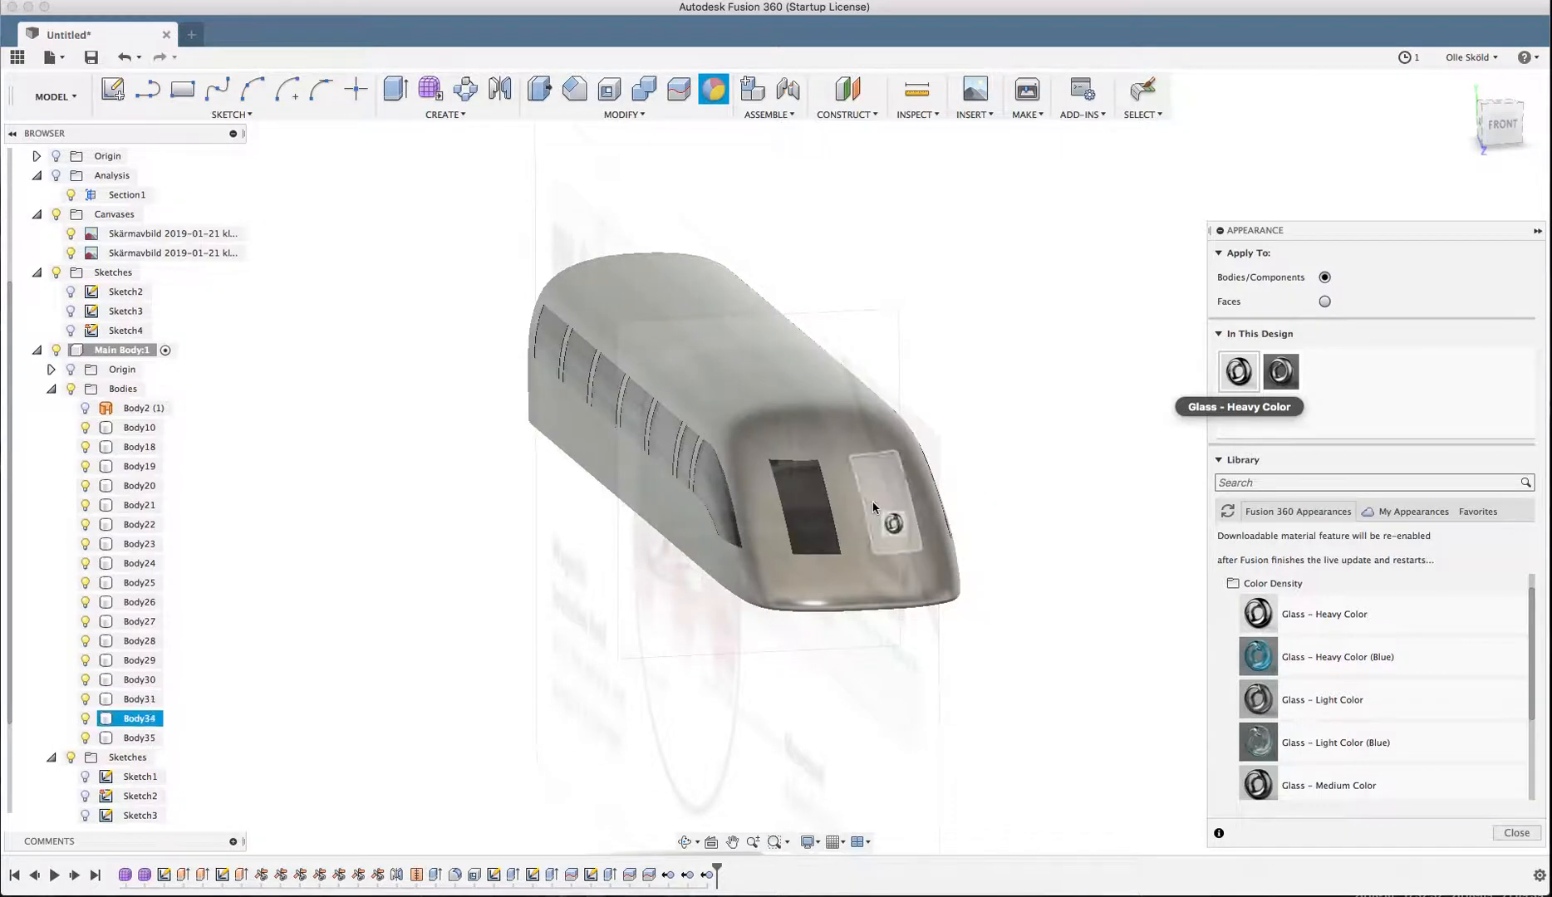
- Close the appearance settings and examine the dark glass windows on the train's nose and sides from several angles
left_click(1516, 833)
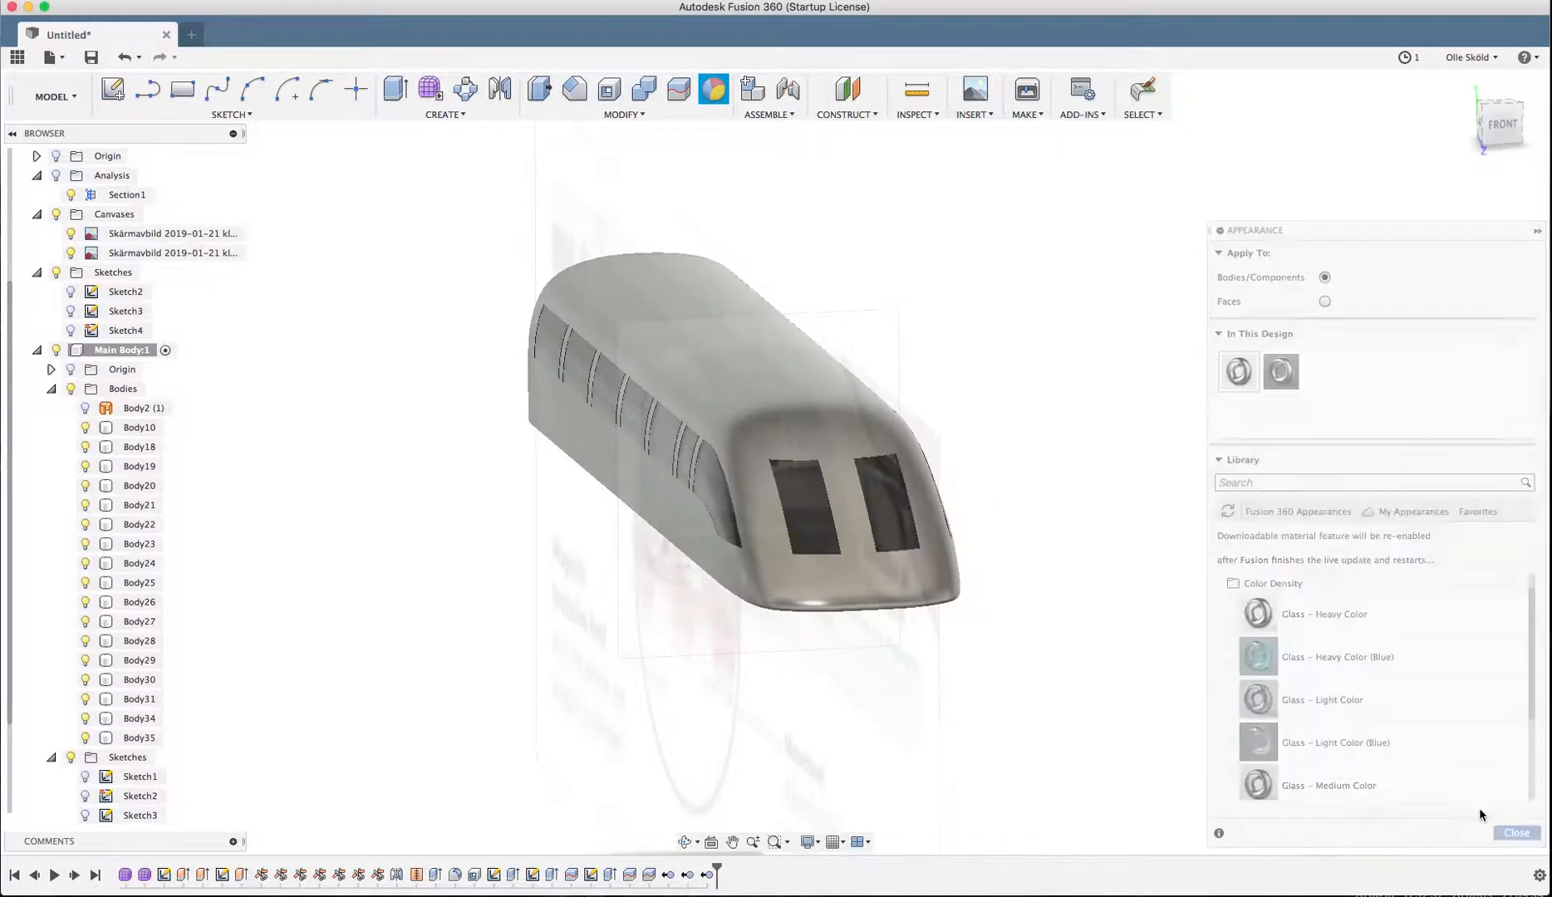
scroll(1015, 489, "up", 5)
middle_click_drag(1020, 485, 966, 478, "shift")
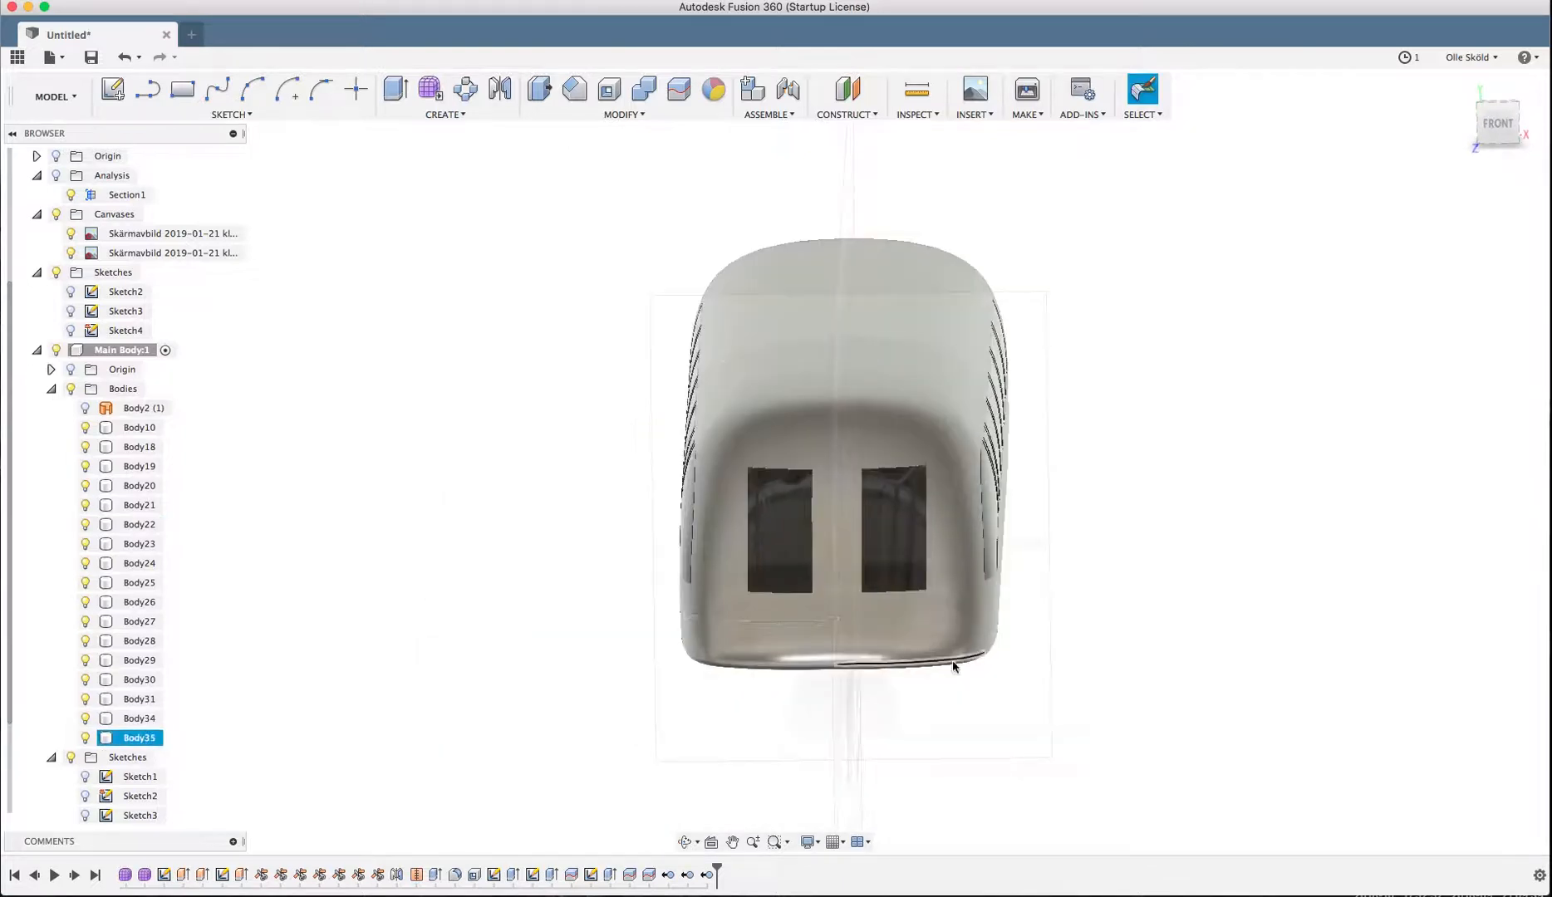
middle_click_drag(863, 446, 1042, 485, "shift")
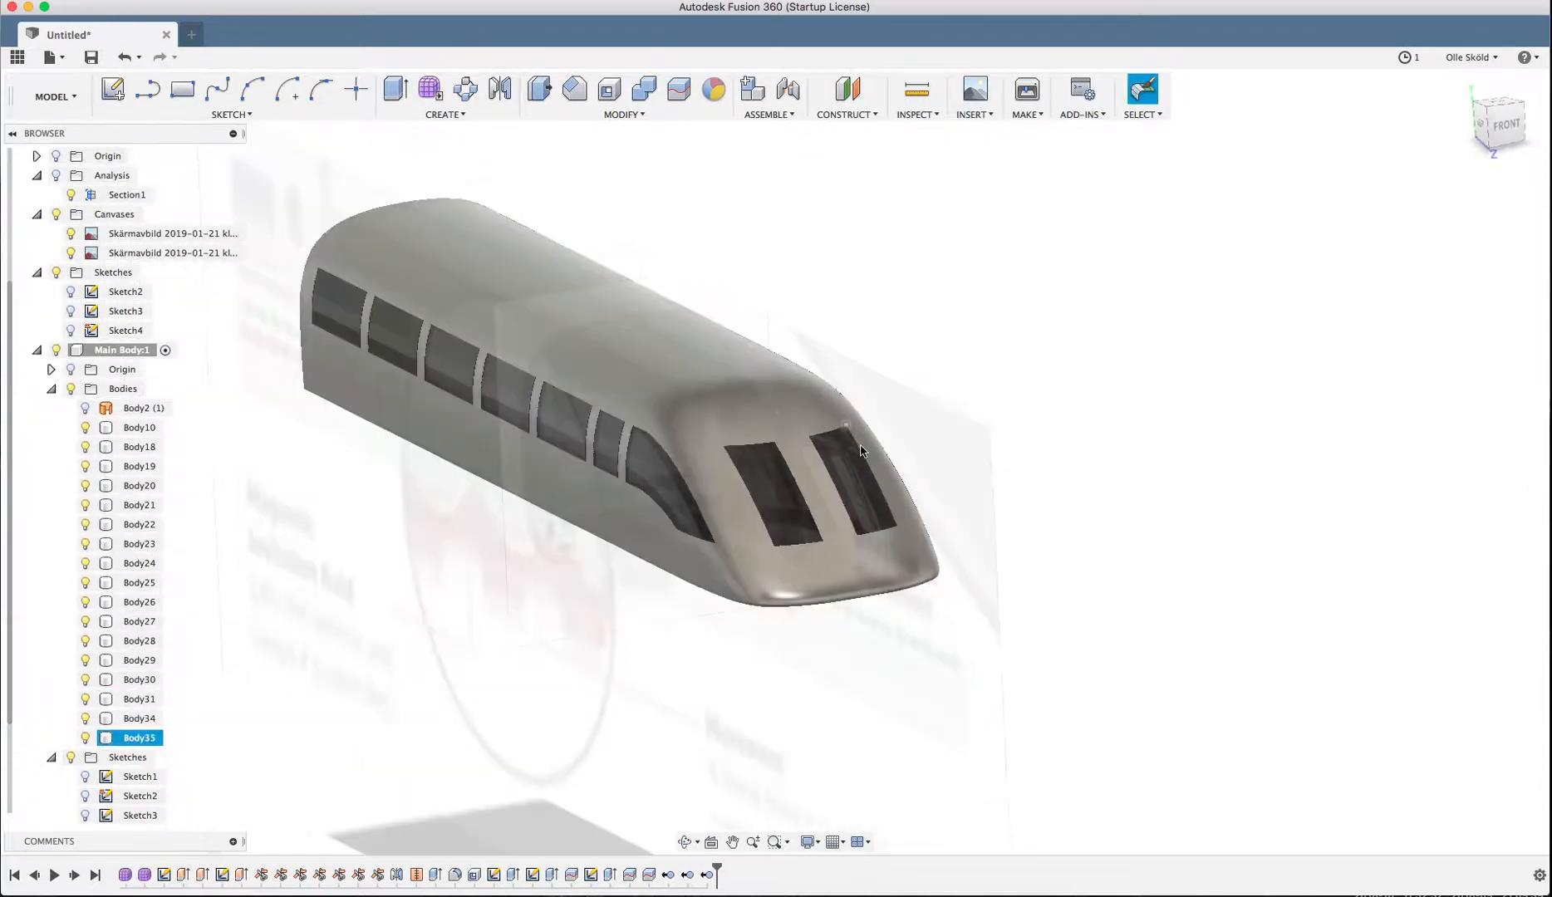
middle_click_drag(1098, 576, 964, 573, "shift")
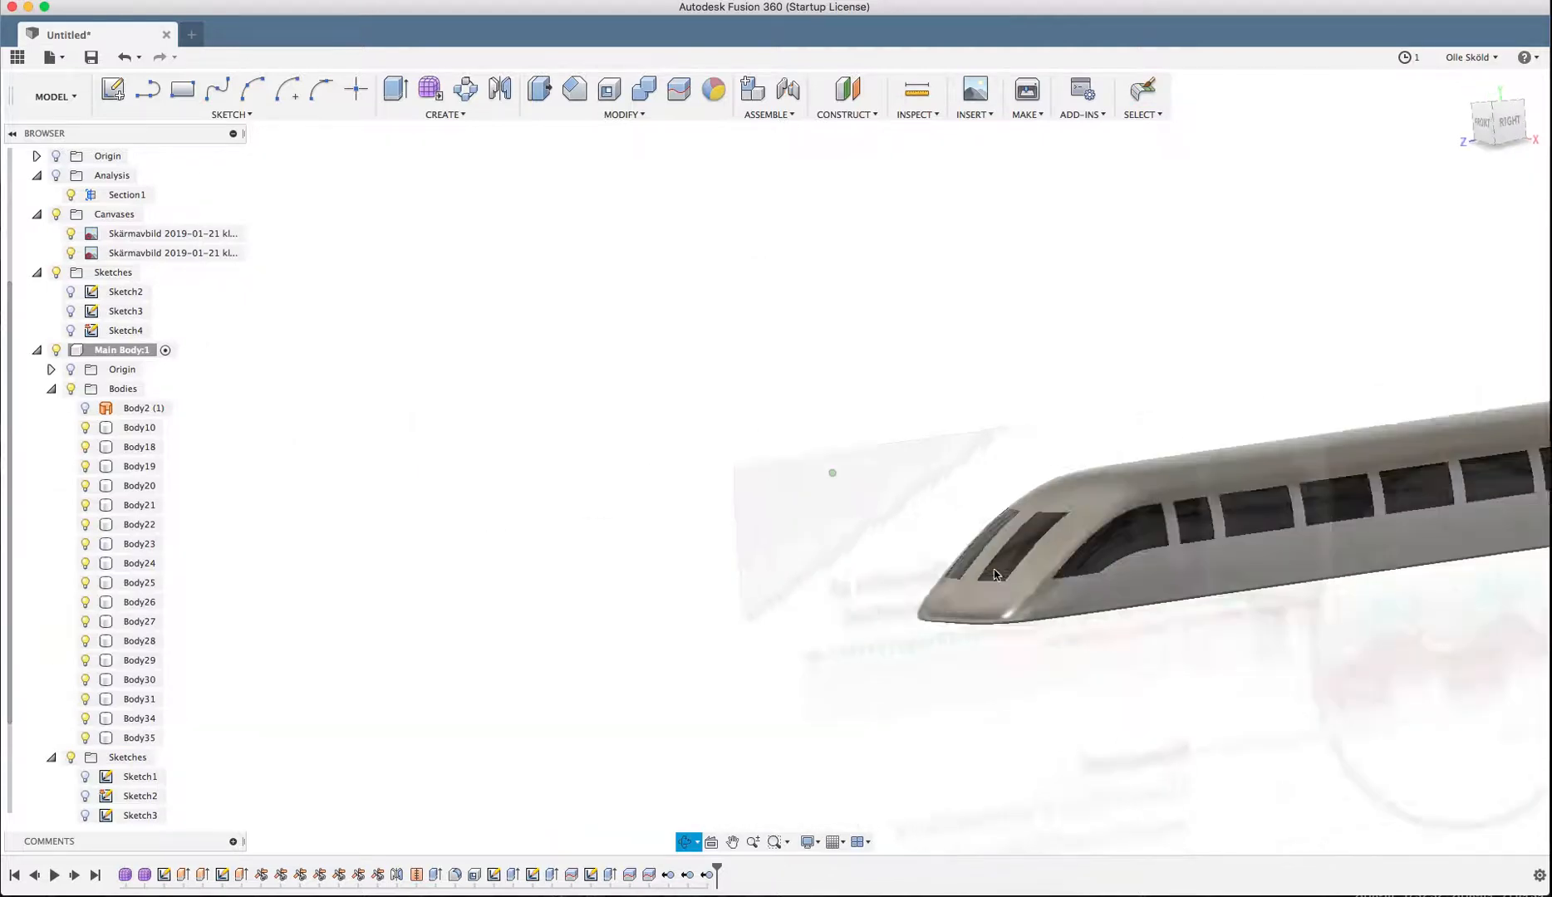
scroll(686, 640, "down", 3)
scroll(1253, 745, "up", 4)
middle_click_drag(1255, 744, 1278, 741, "shift")
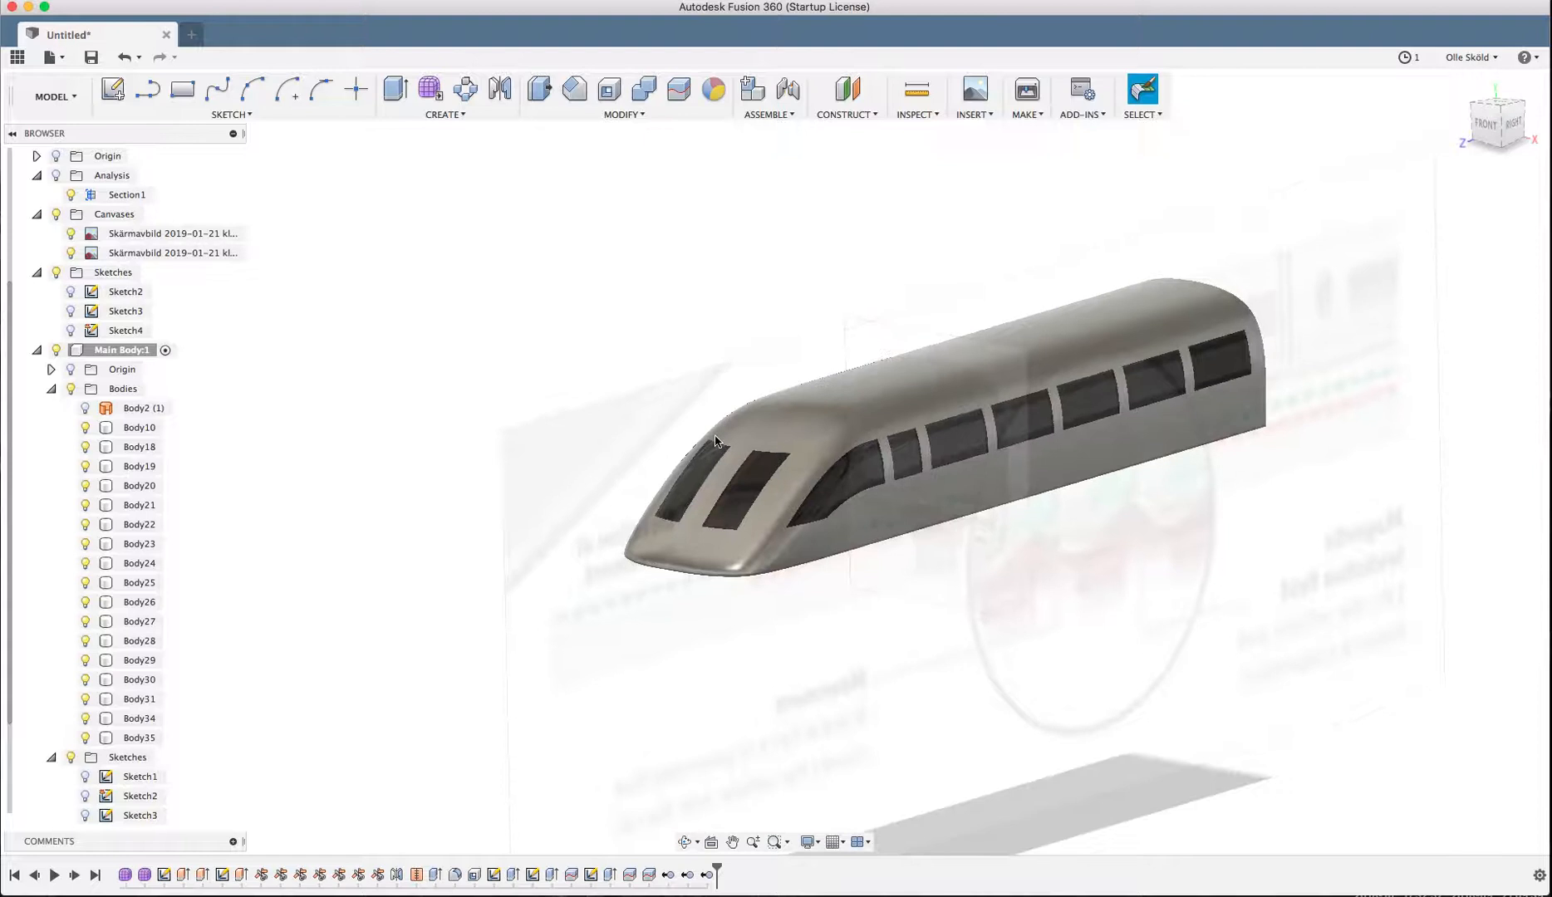
scroll(723, 440, "up", 1)
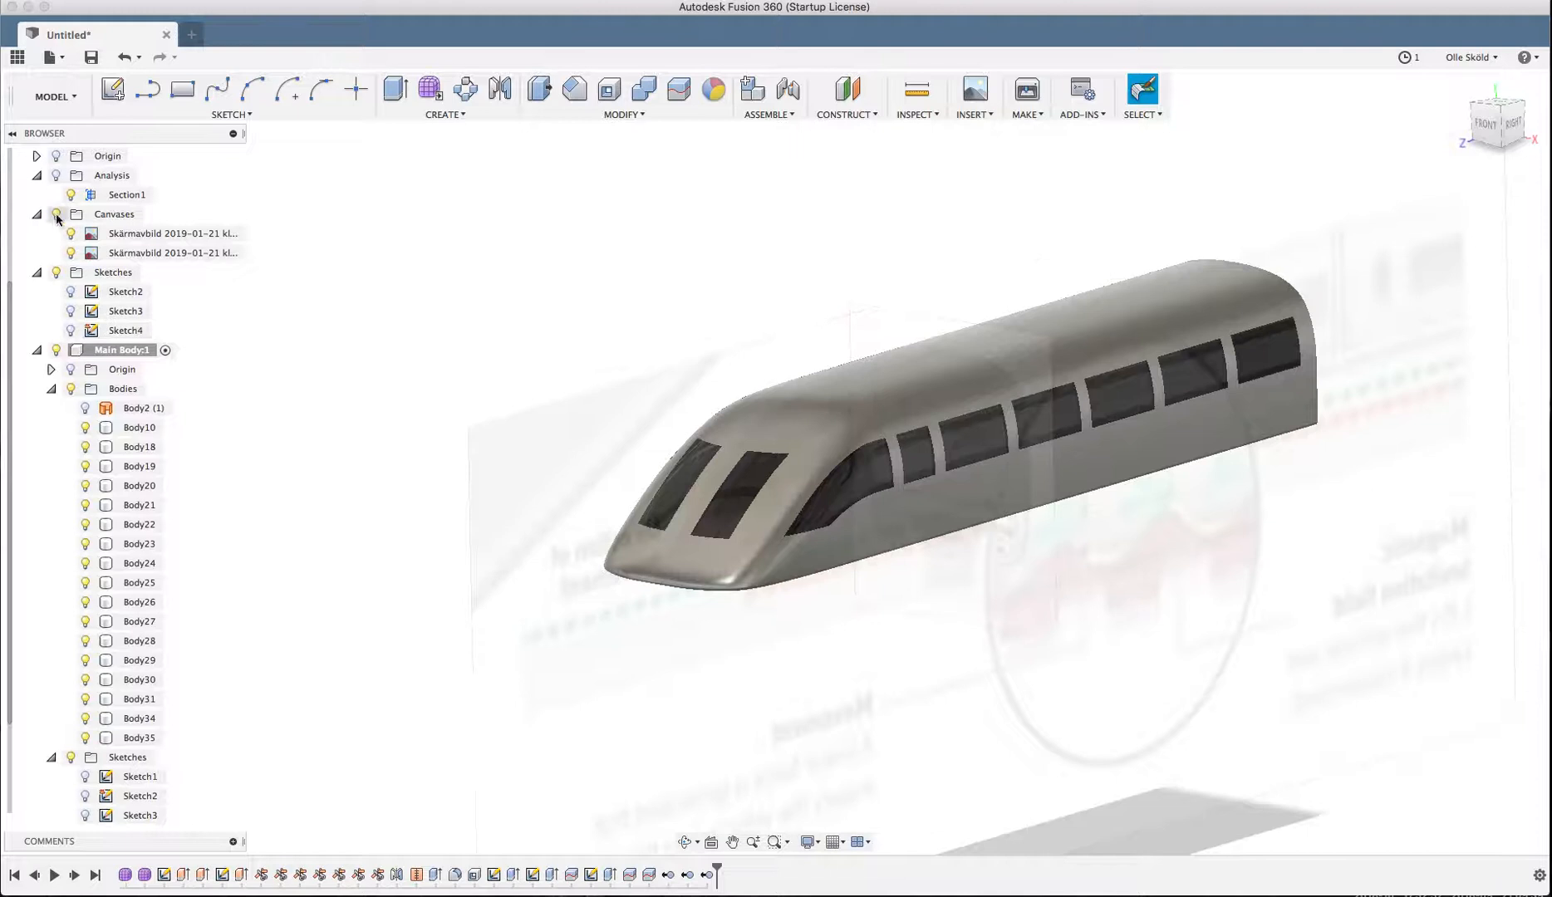
- Hide all the reference image canvases so only the train model is displayed
left_click(56, 213)
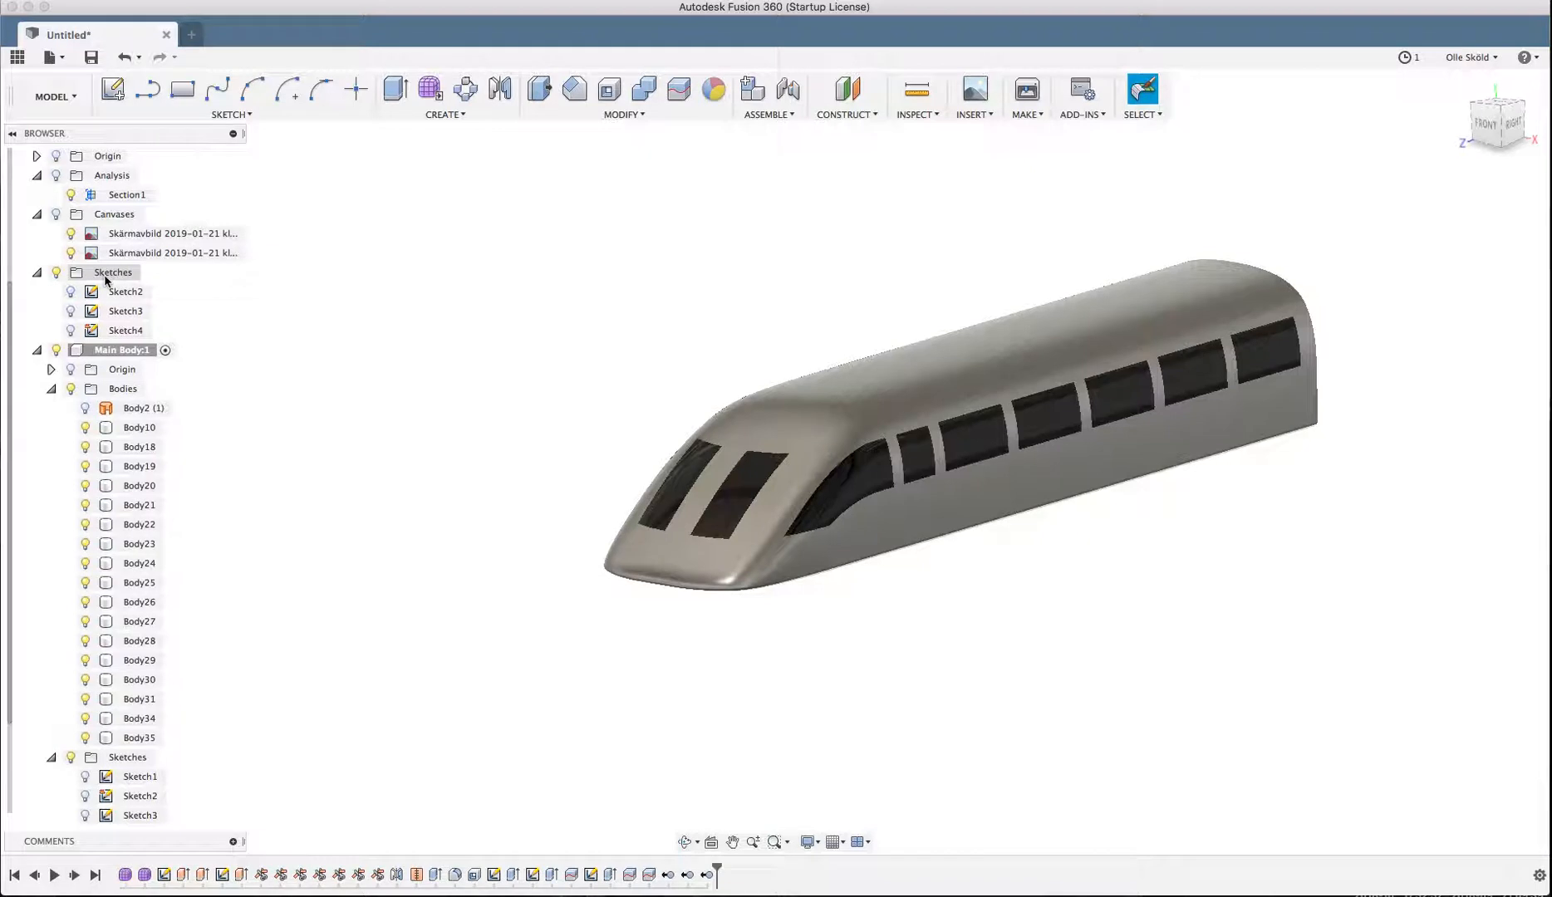
scroll(515, 455, "down", 1)
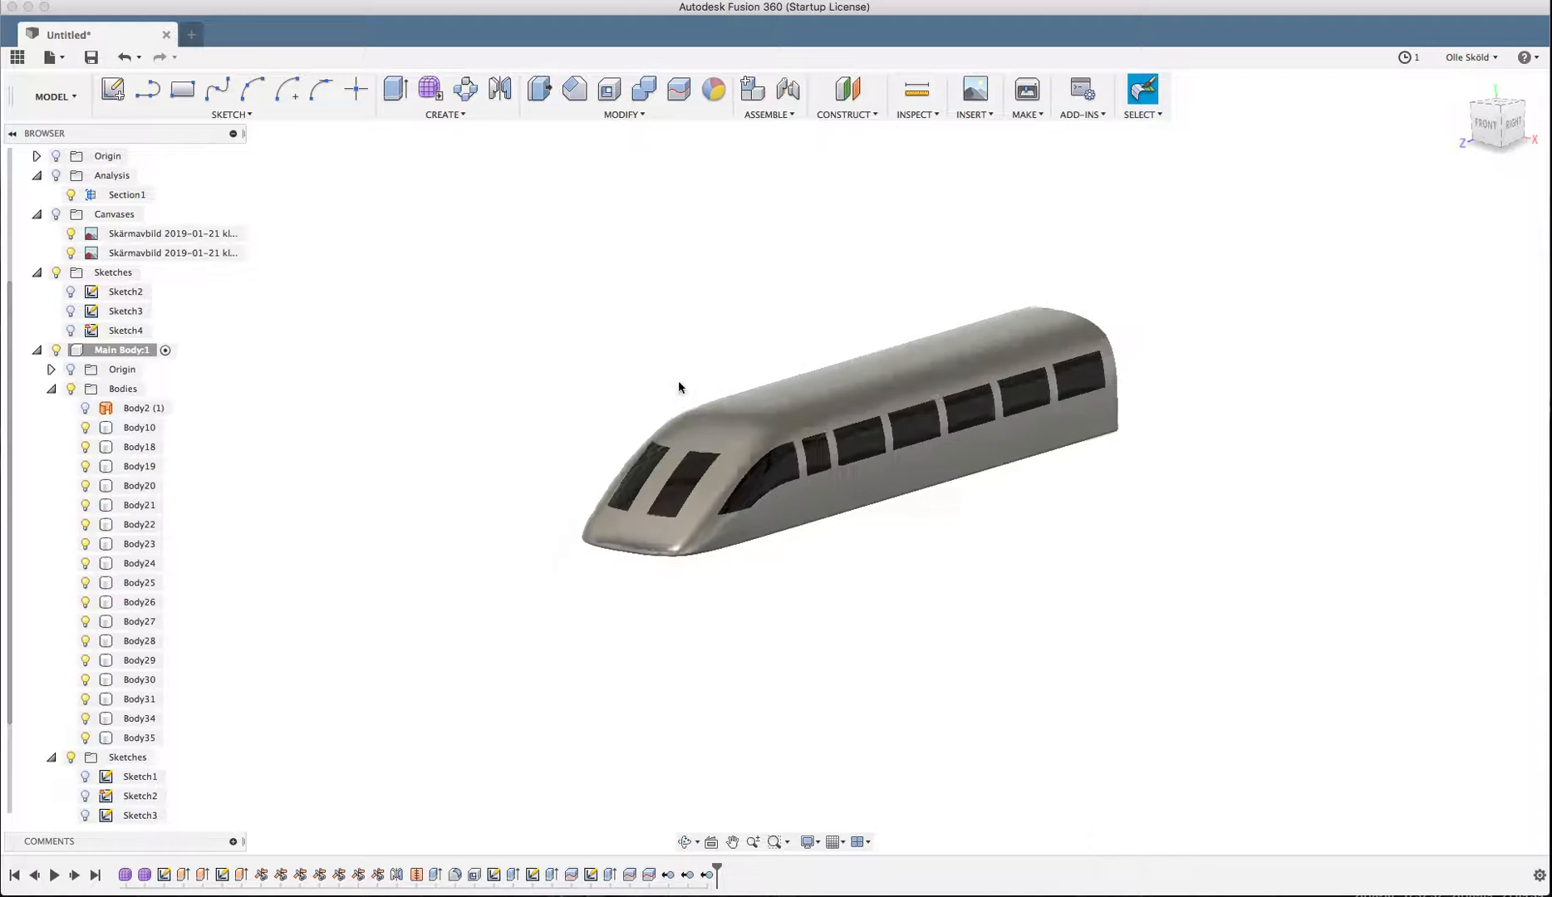
scroll(731, 328, "up", 2)
scroll(739, 319, "up", 2)
scroll(738, 318, "down", 2)
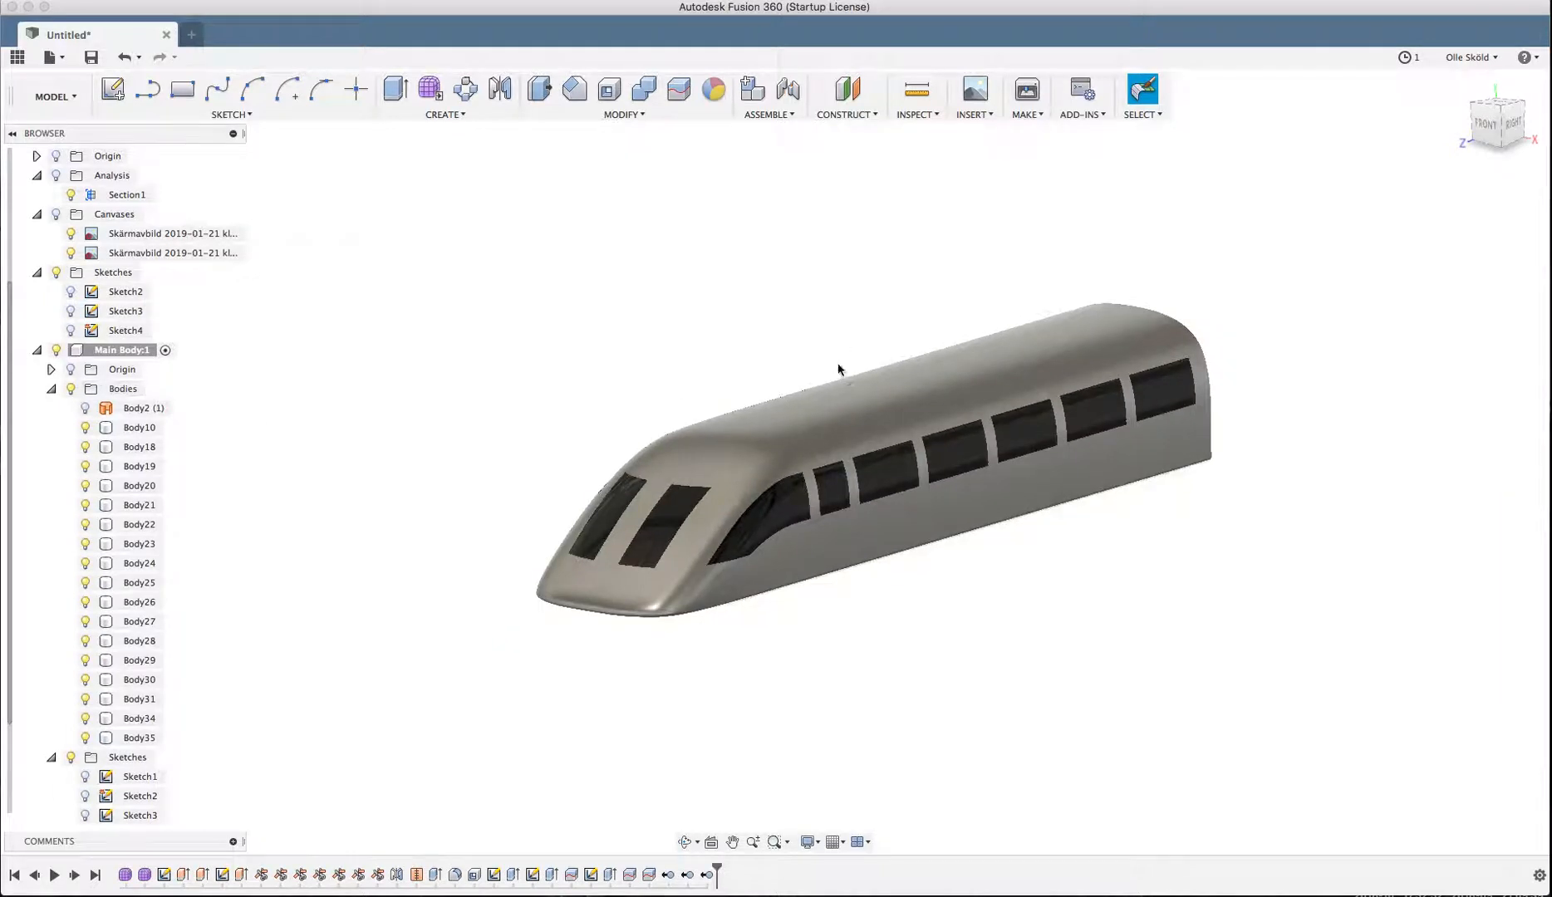
middle_click_drag(831, 356, 786, 407, "shift")
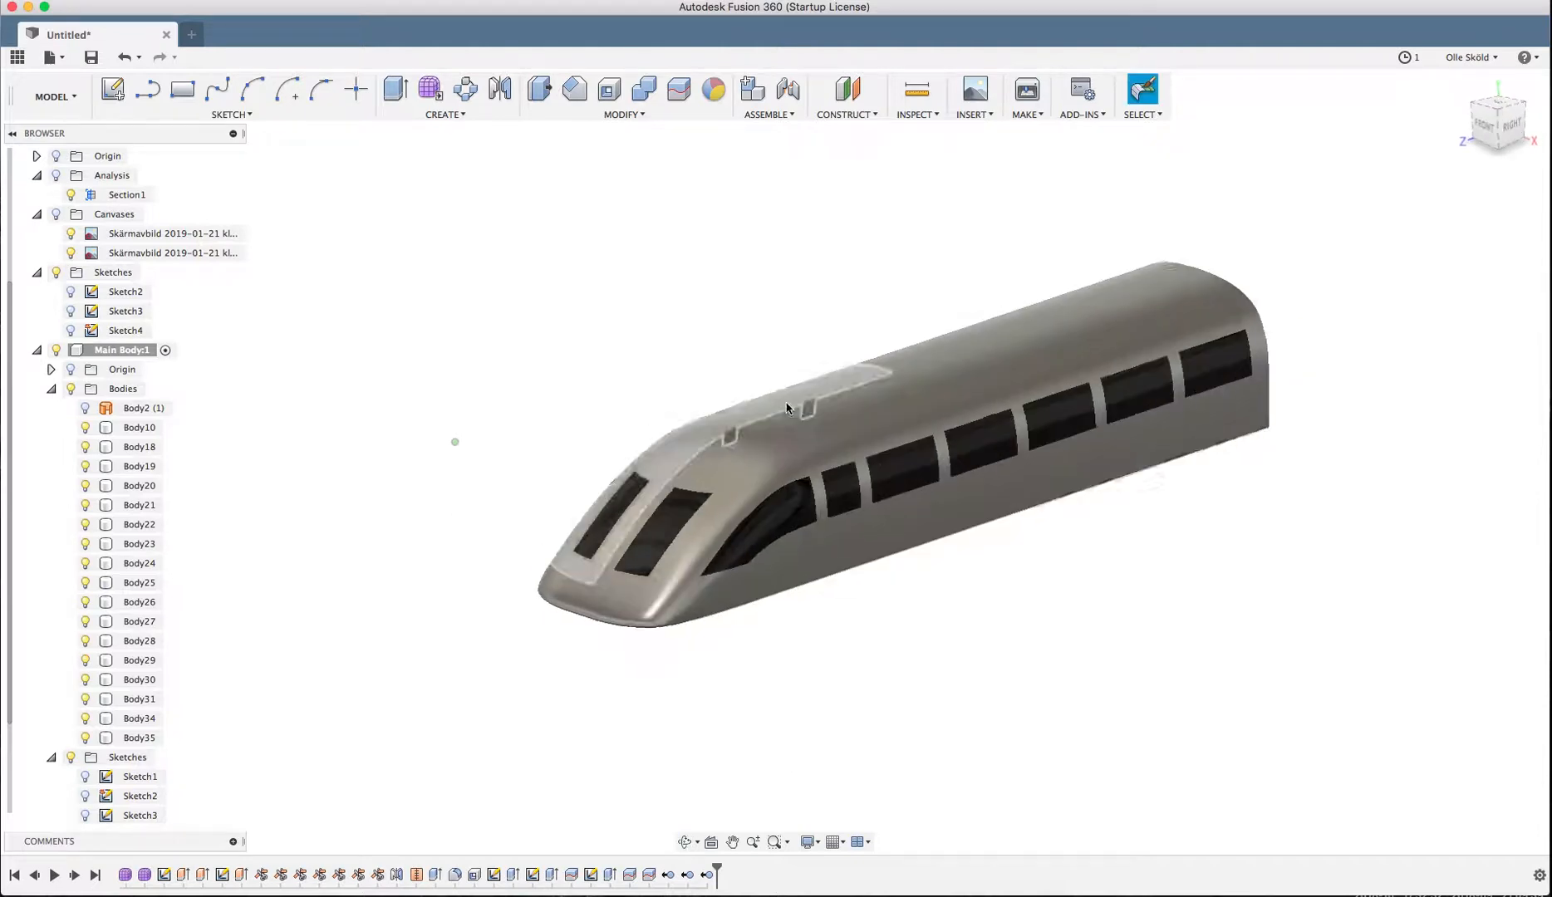
scroll(786, 408, "down", 1)
scroll(671, 617, "up", 1)
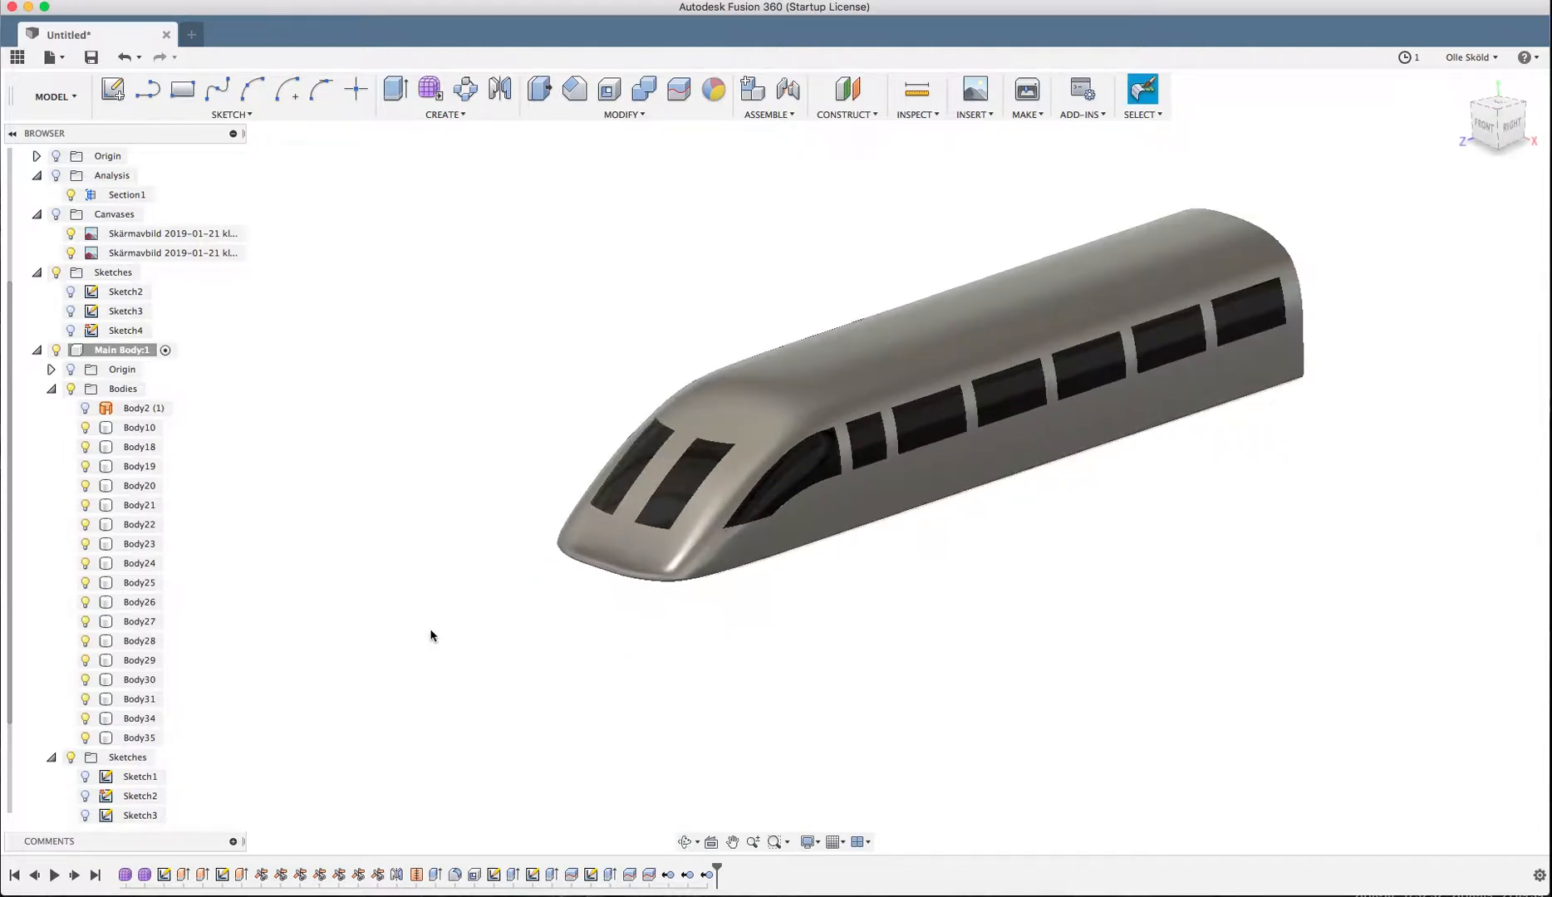
scroll(370, 495, "down", 1)
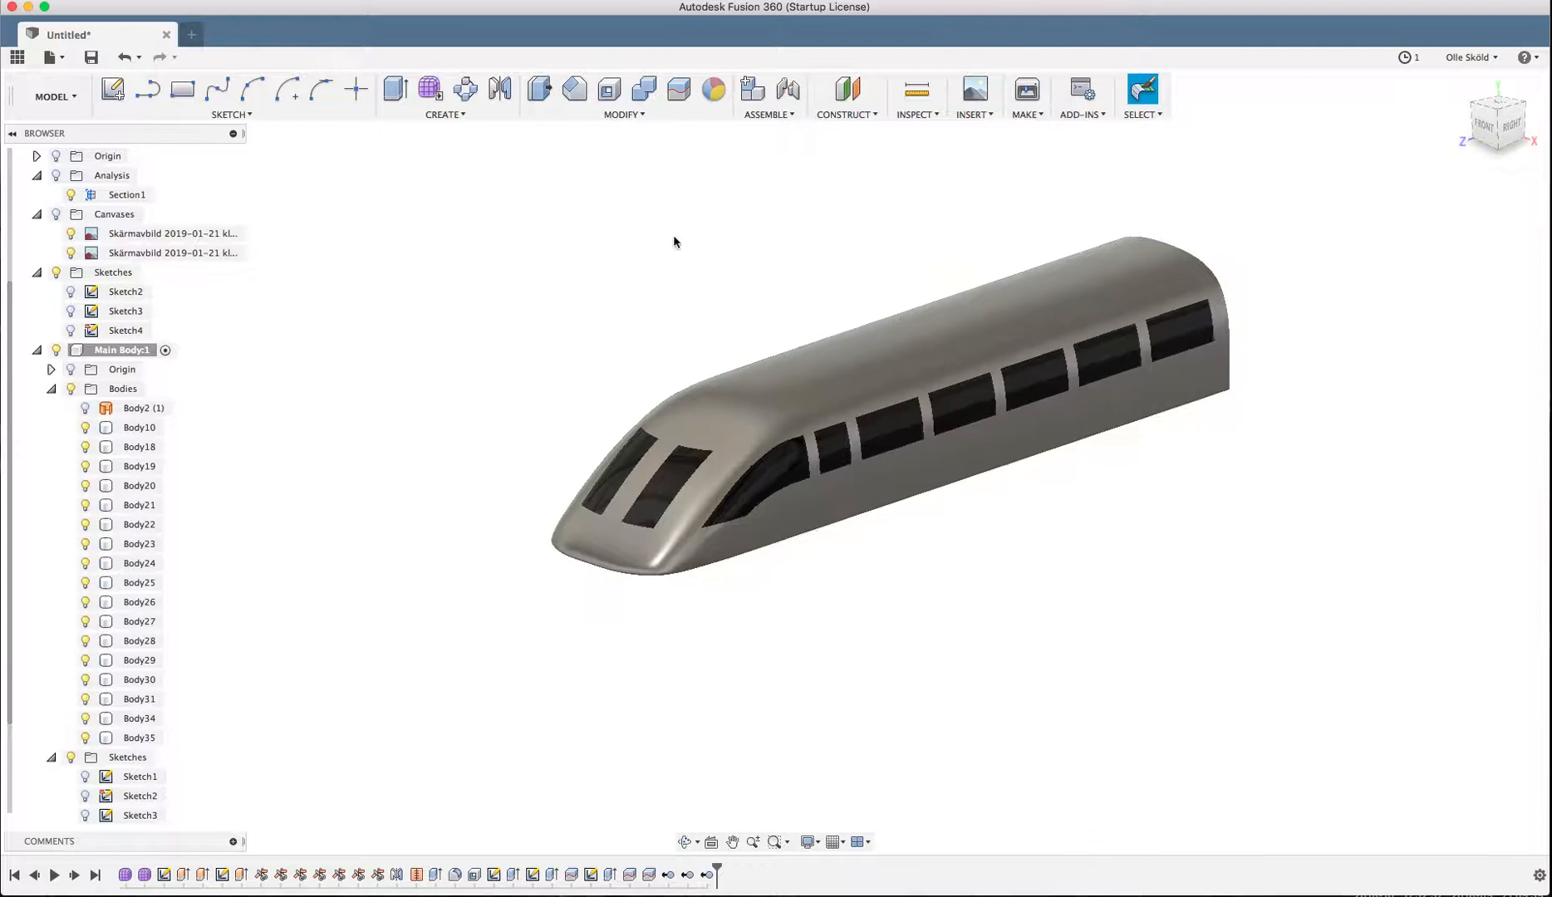
- Apply the Paint - Enamel Glossy (Grey) appearance to the train's main shell body
left_click(705, 107)
scroll(668, 619, "down", 1)
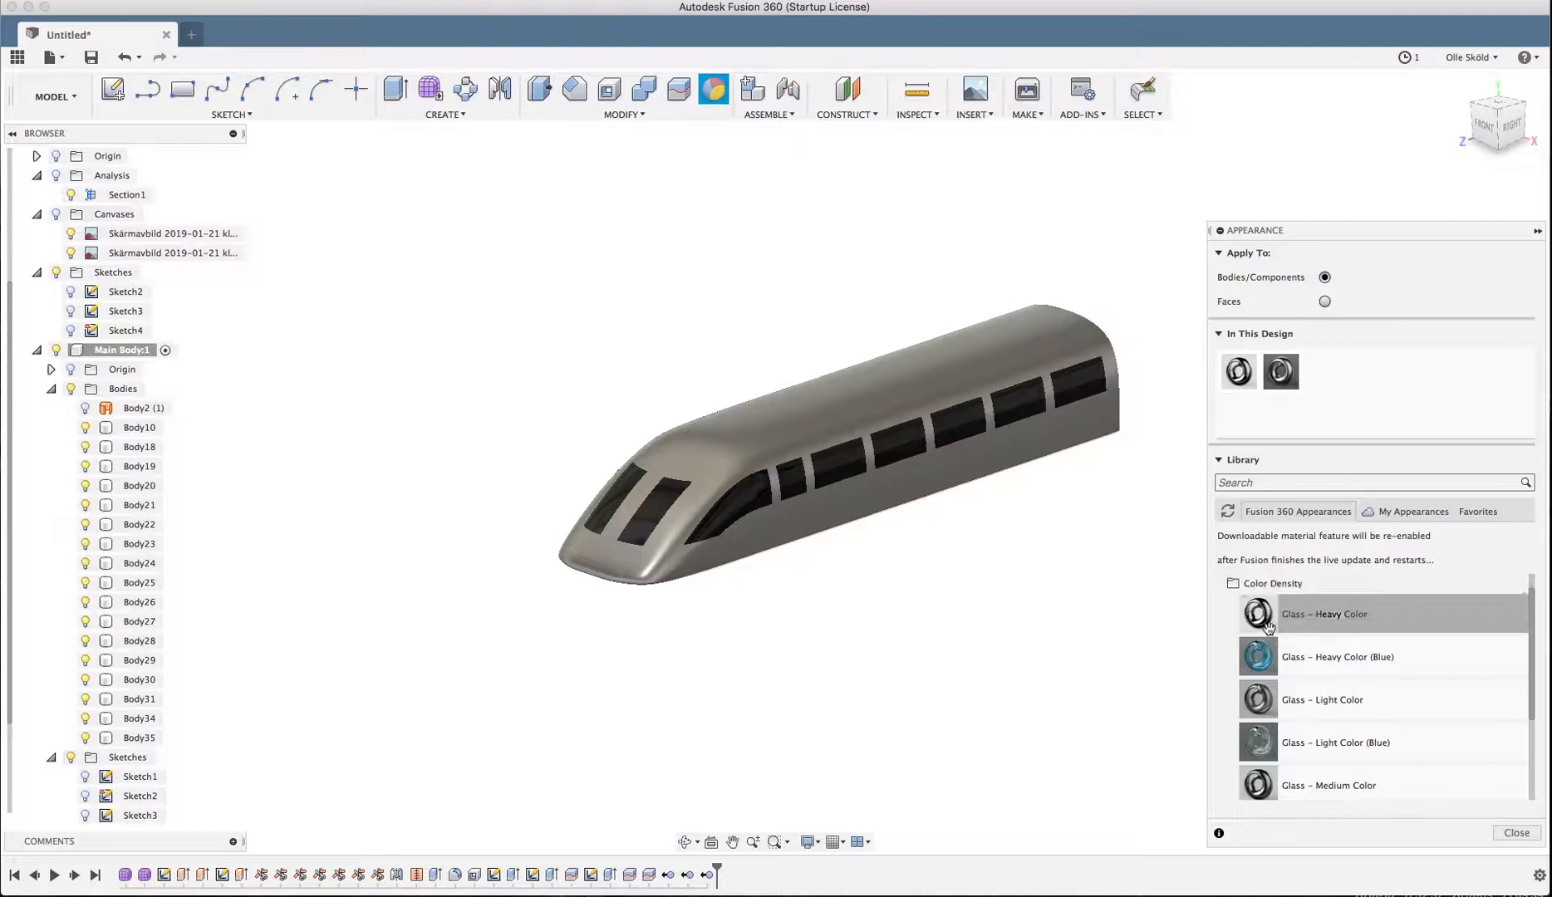
scroll(1266, 648, "down", 5)
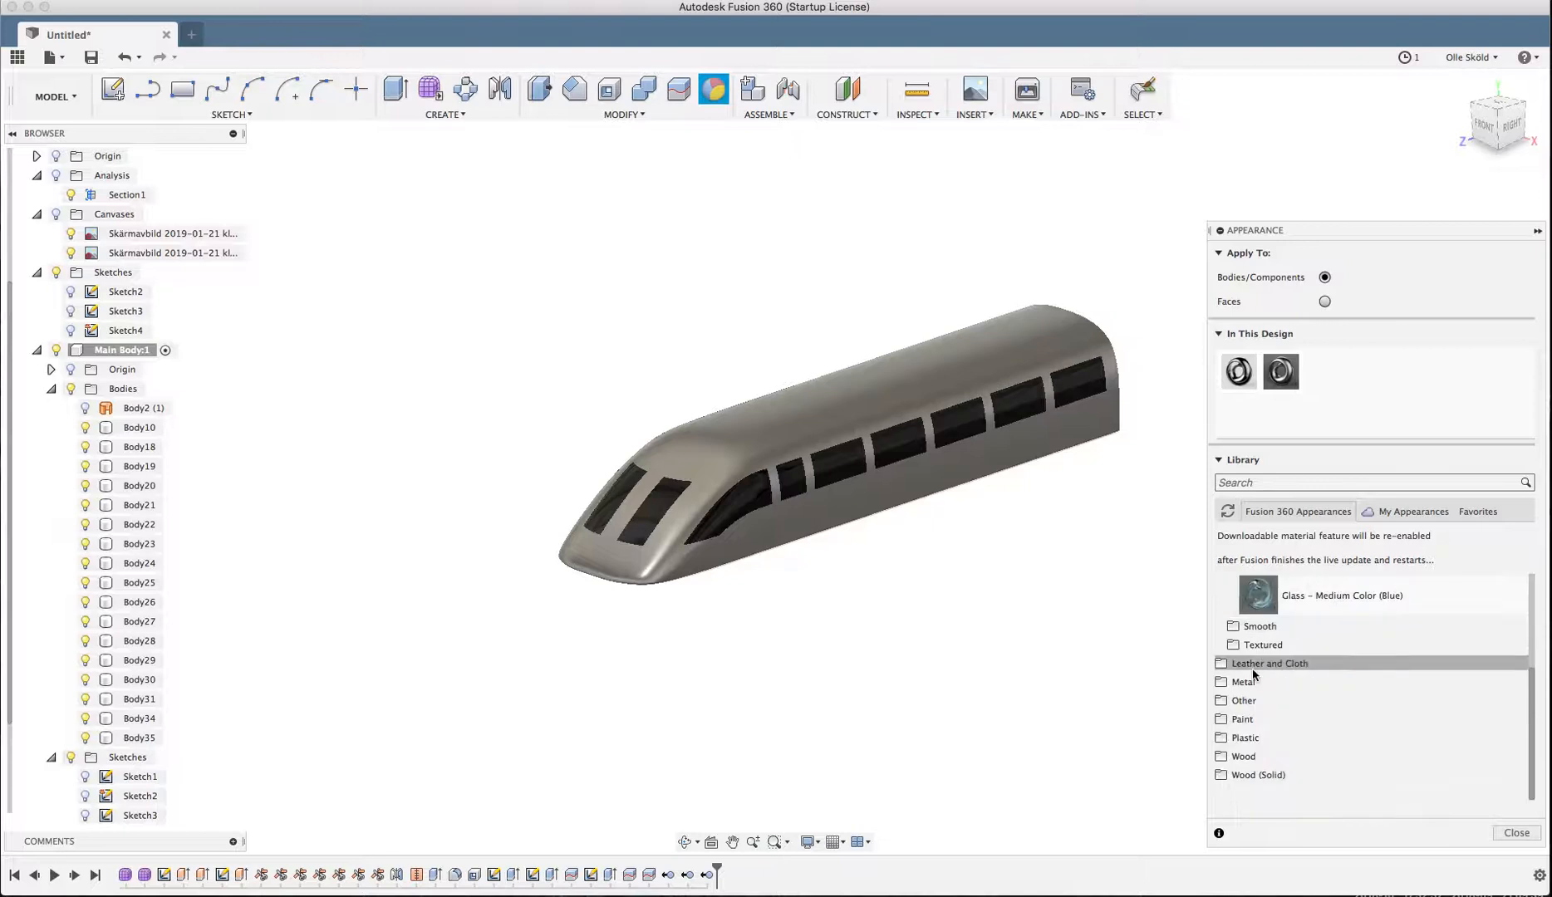
left_click(1257, 719)
scroll(1259, 690, "down", 2)
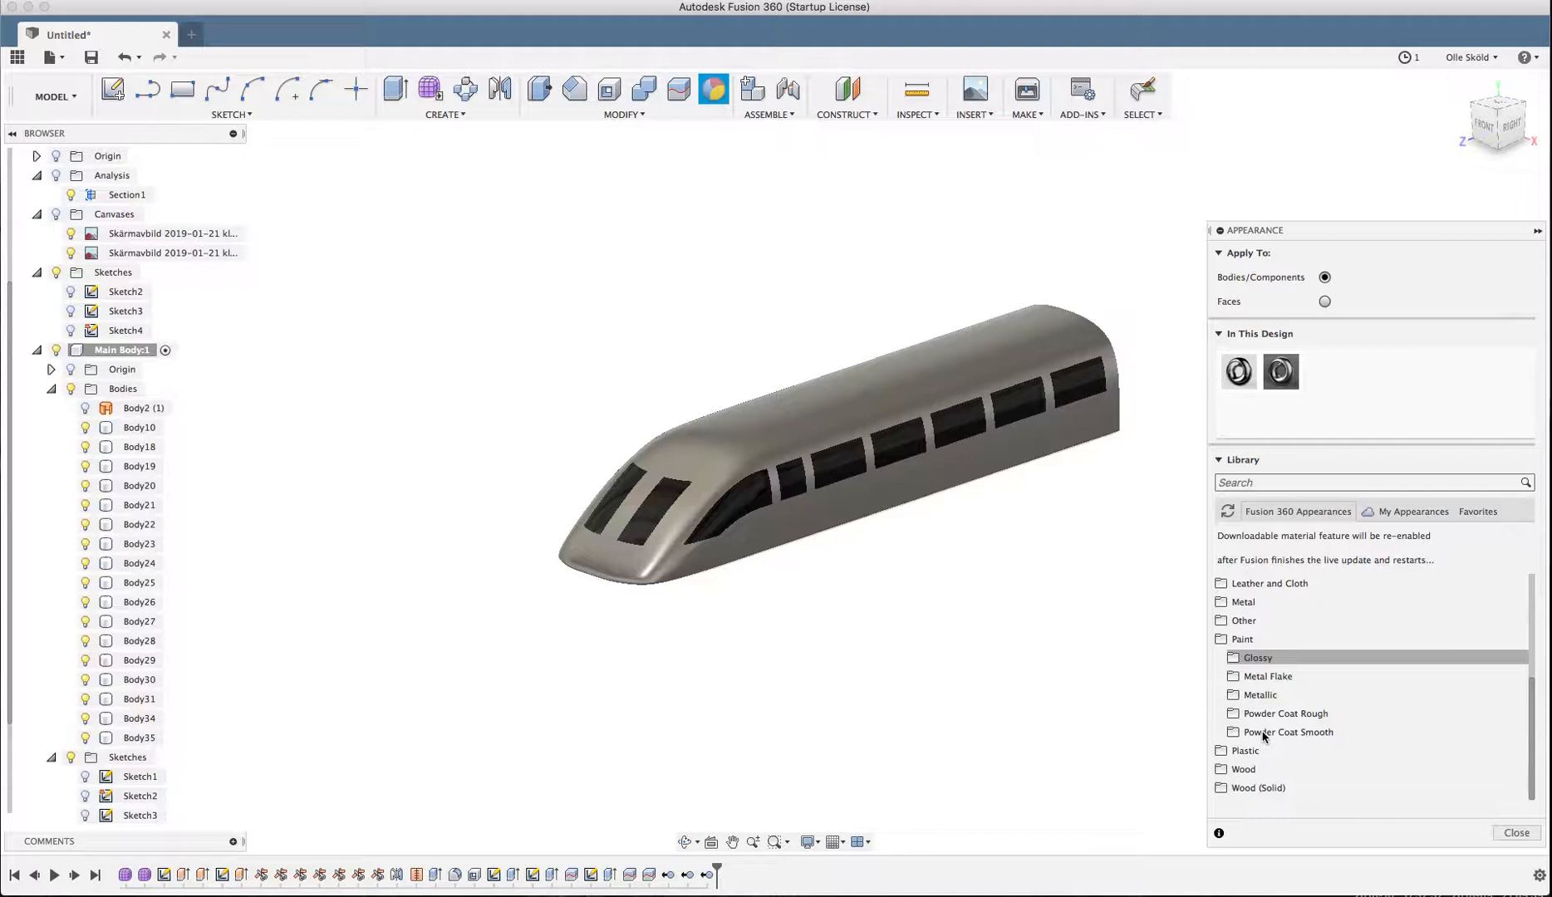
left_click(1263, 662)
scroll(1296, 715, "down", 3)
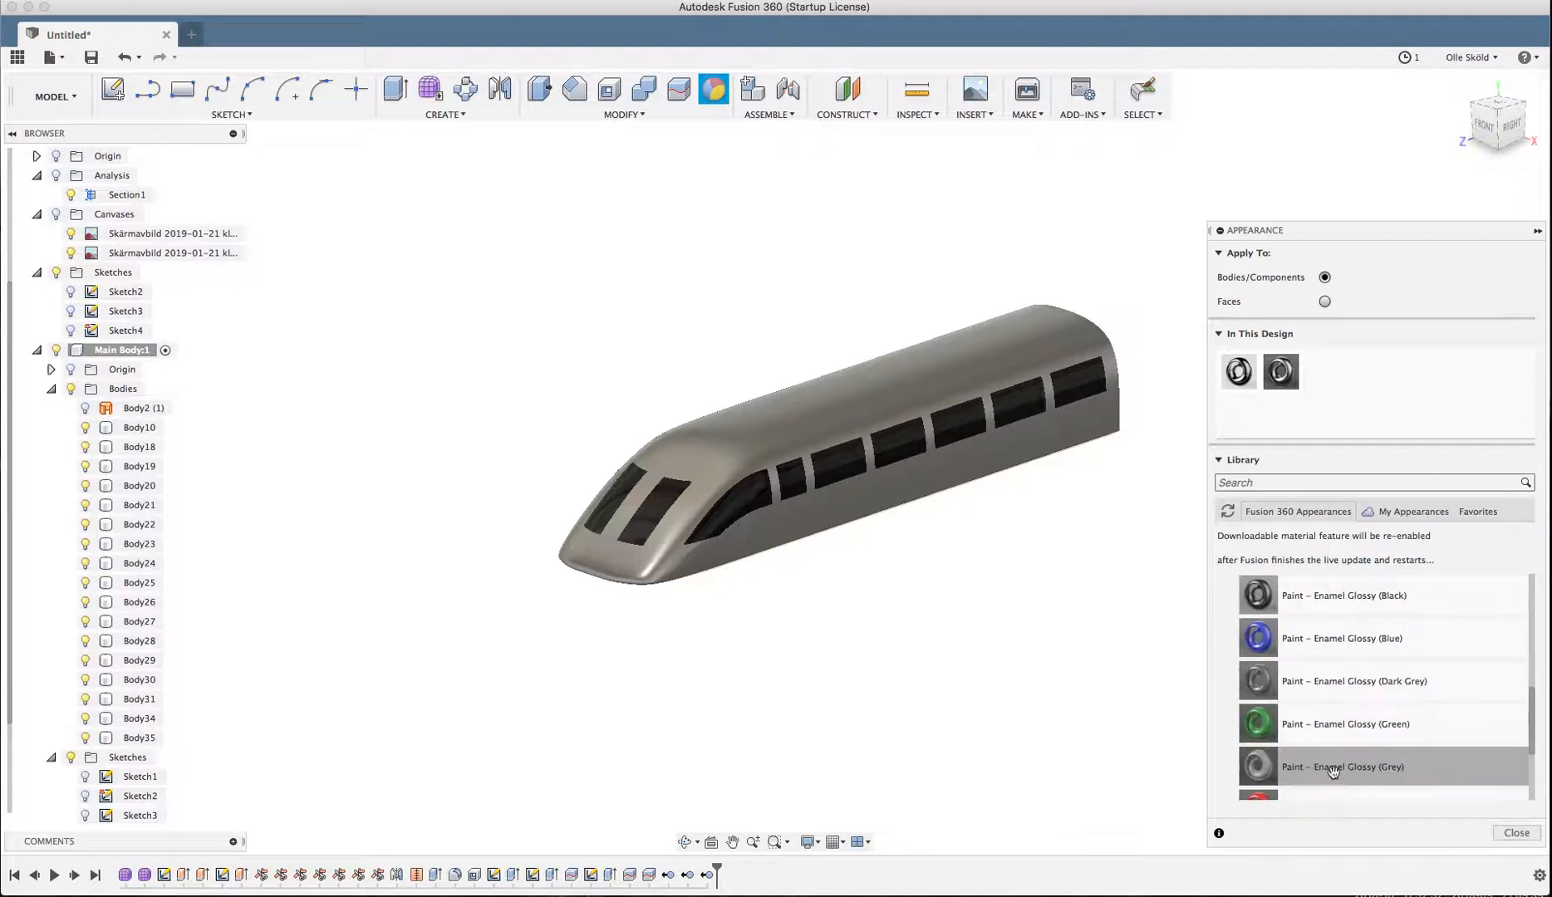
left_click_drag(1384, 776, 897, 393)
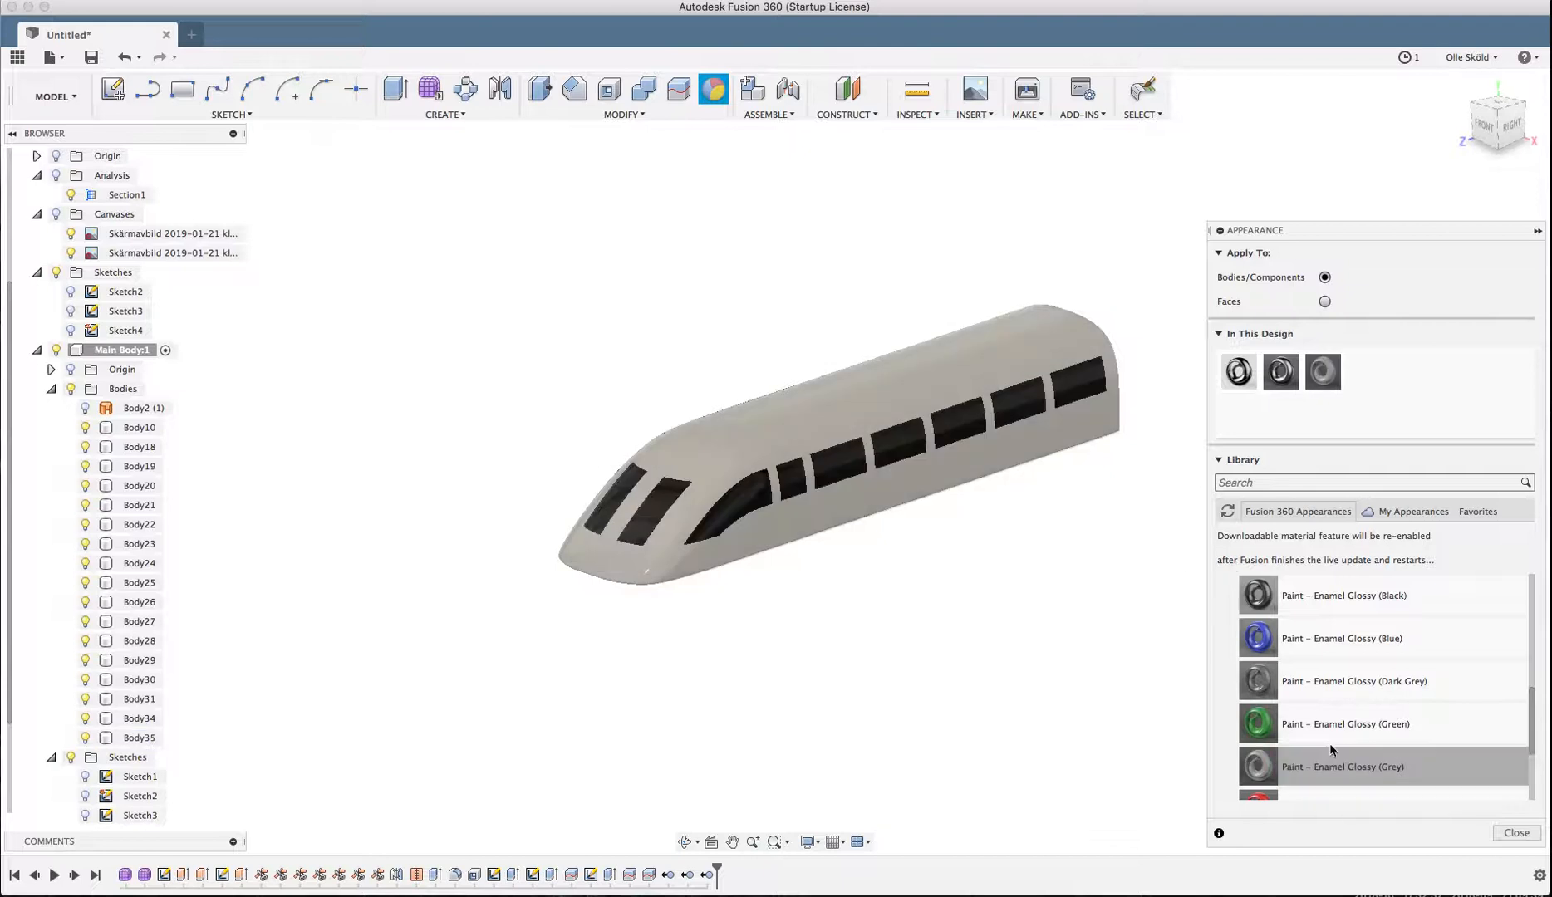
left_click(1516, 833)
- Collapse the Main Body component and the top-level Sketches, Canvases and Analysis folders in the browser tree
middle_click_drag(817, 480, 704, 574, "shift")
scroll(596, 606, "down", 2)
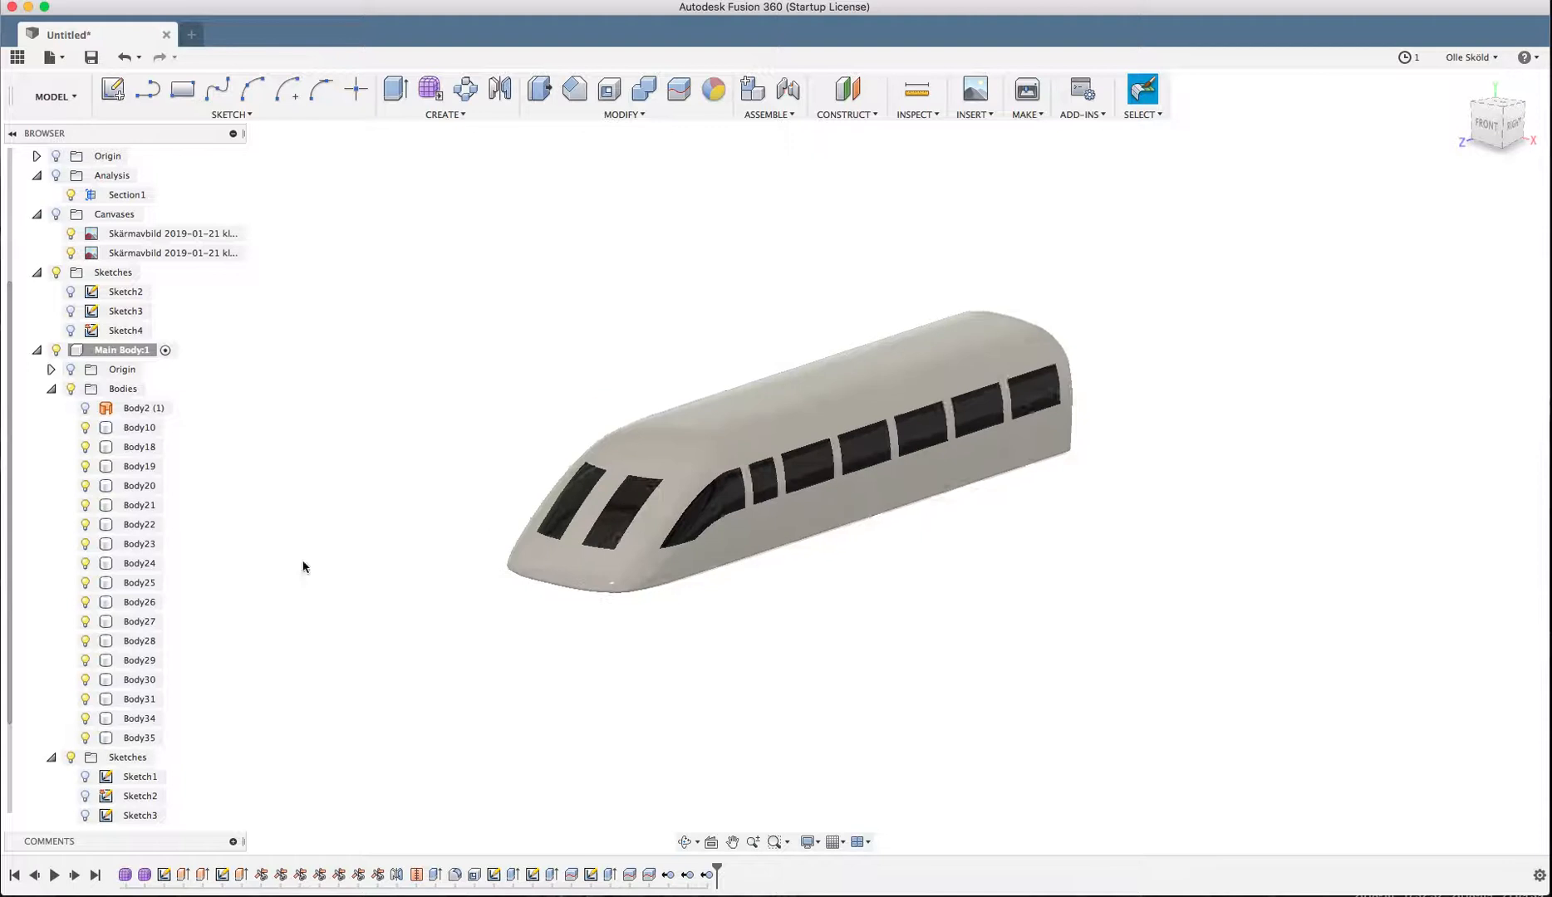
scroll(301, 565, "up", 1)
left_click(36, 349)
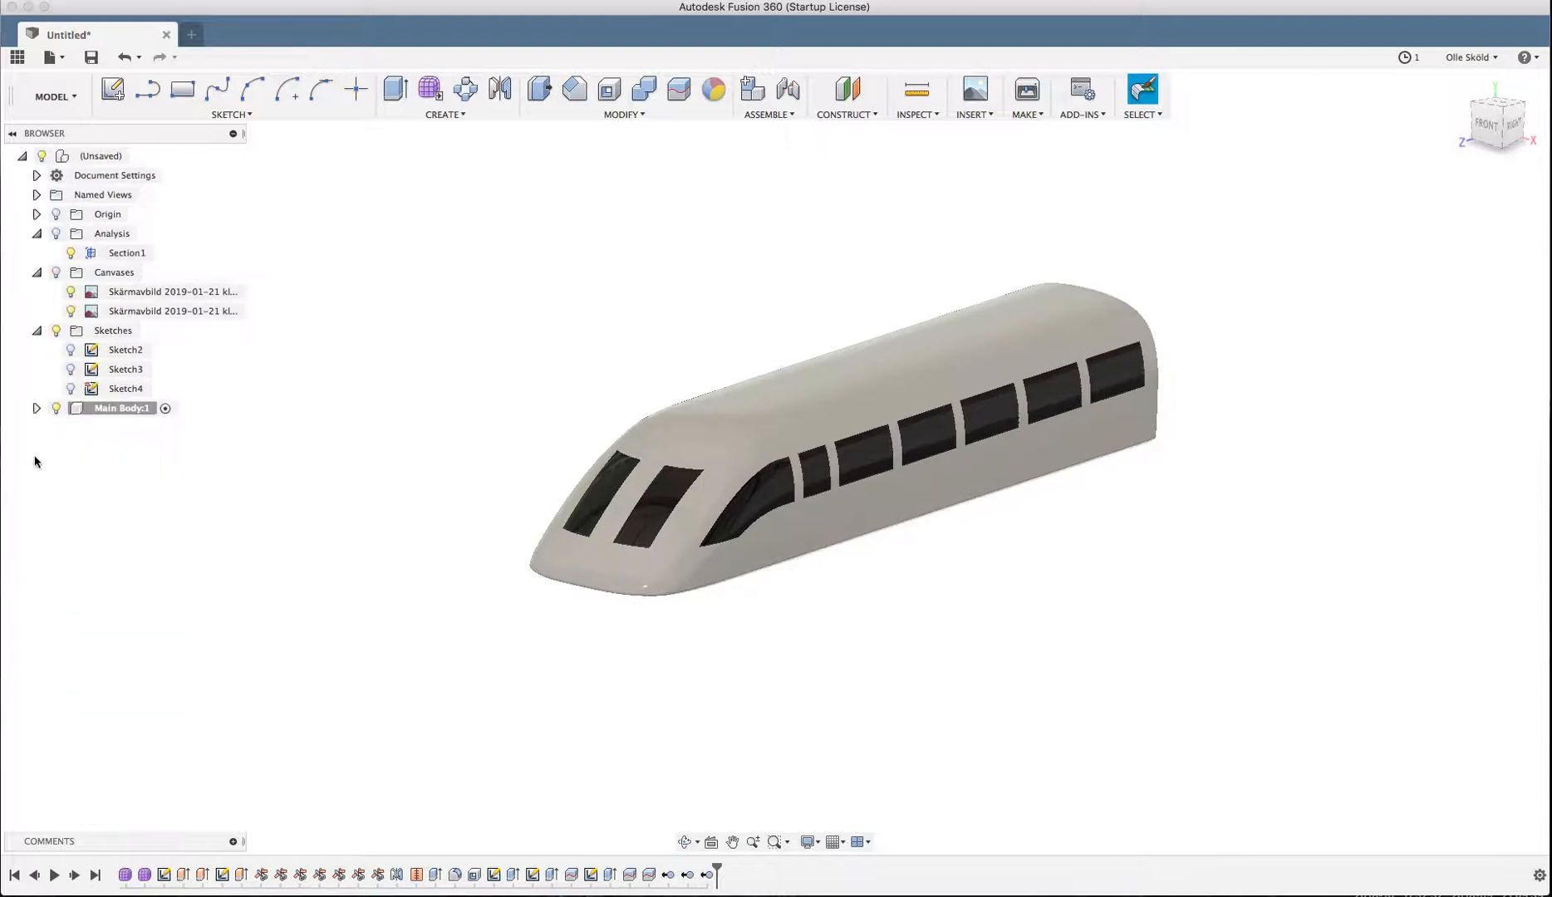
left_click(37, 329)
left_click(37, 273)
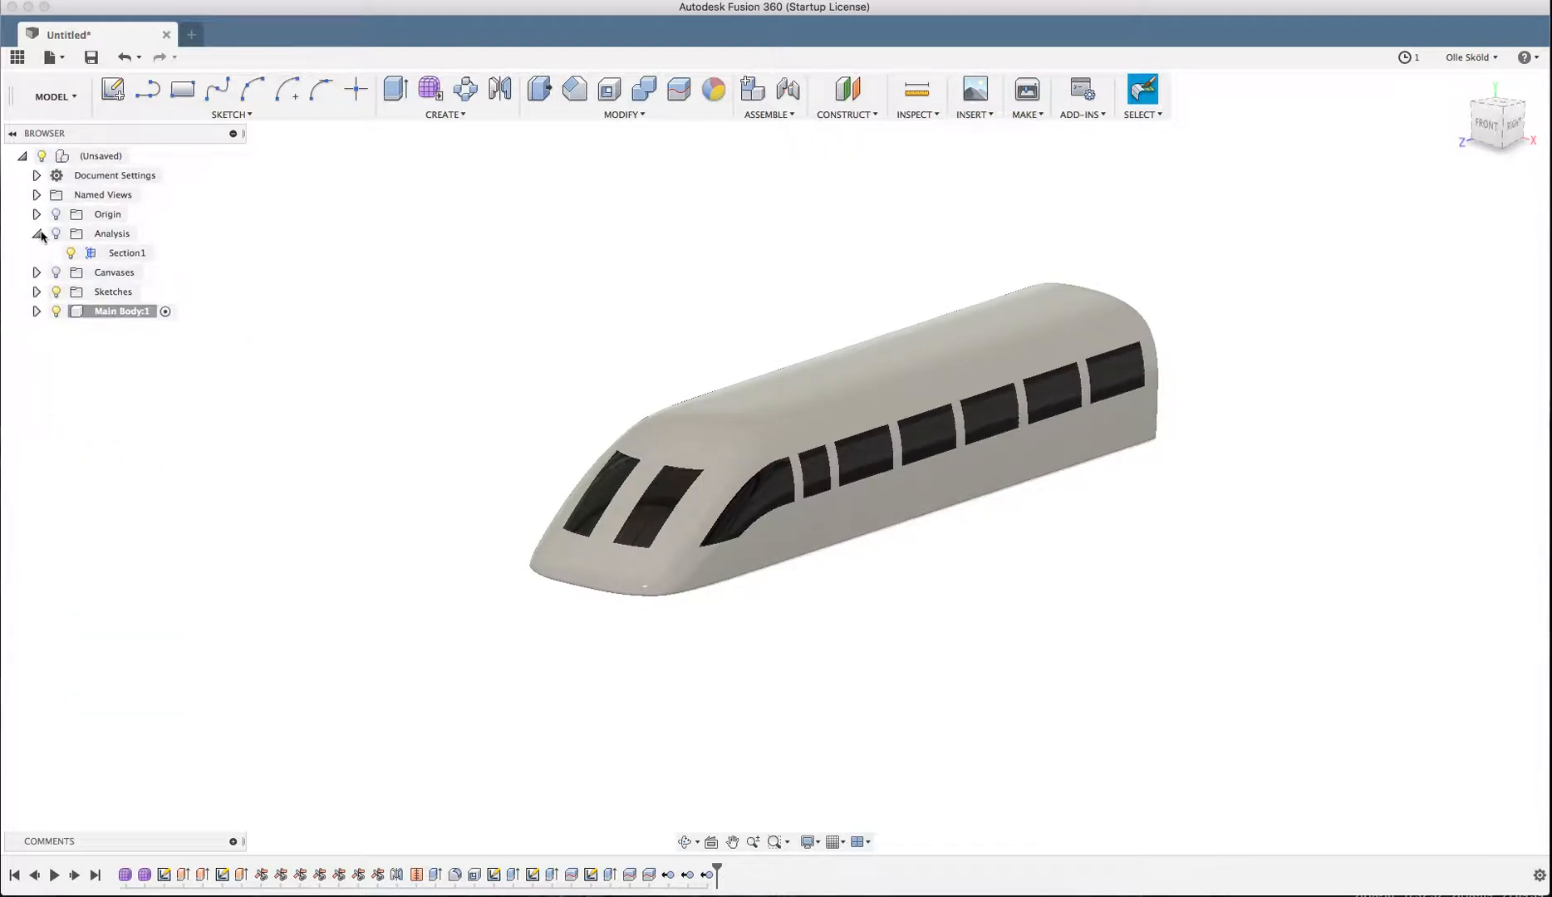
left_click(38, 233)
- Save the design as Maglev in the Openrailway-mini folder
left_click(91, 57)
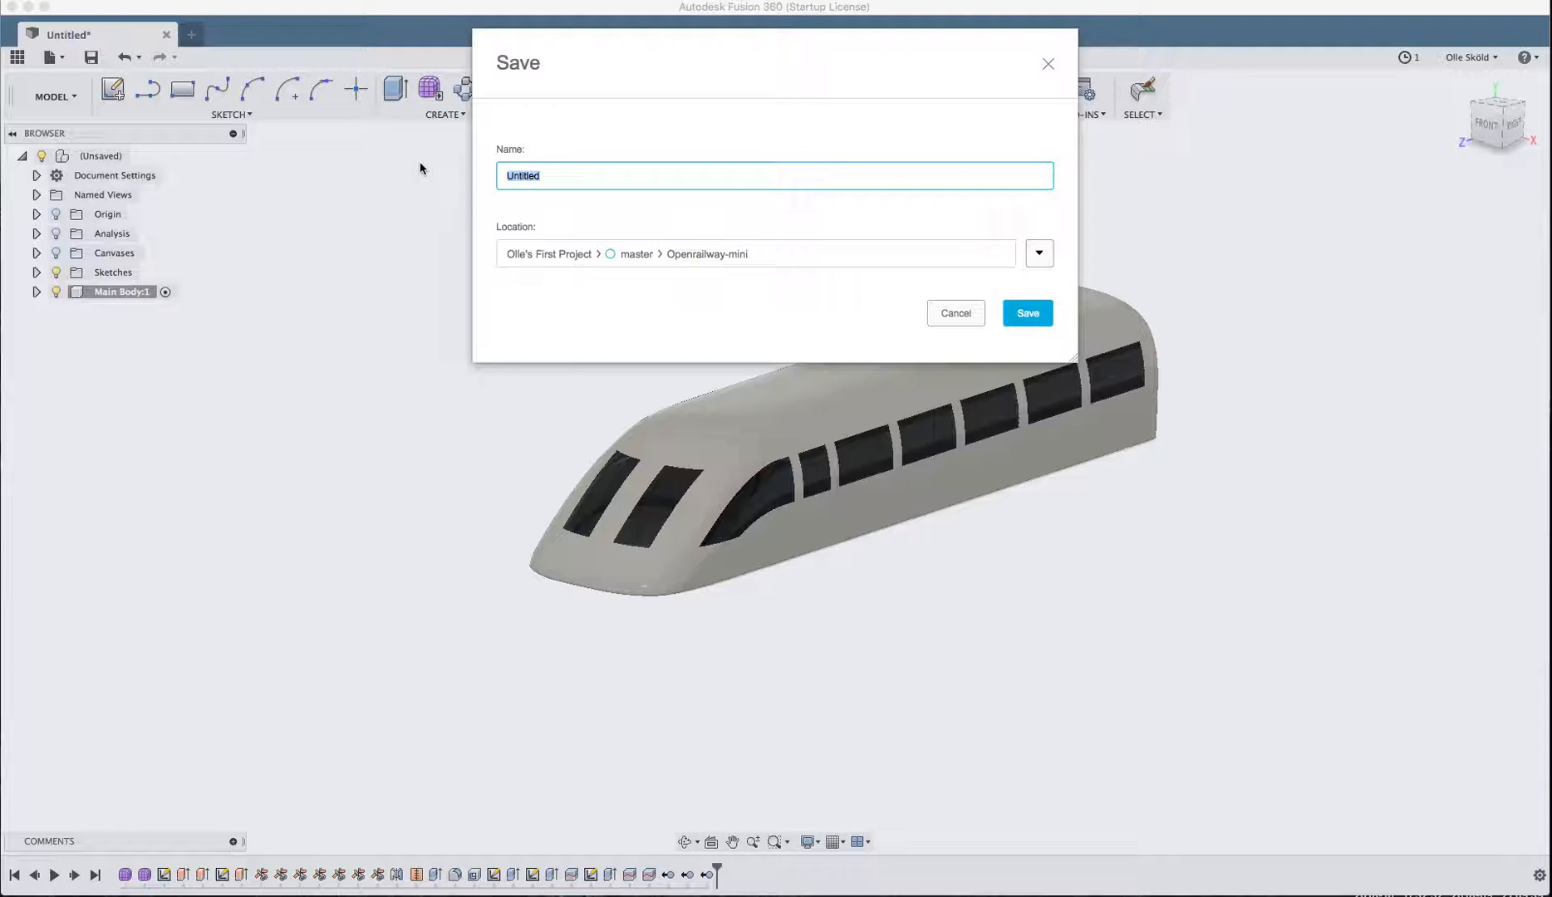
type("Maglev")
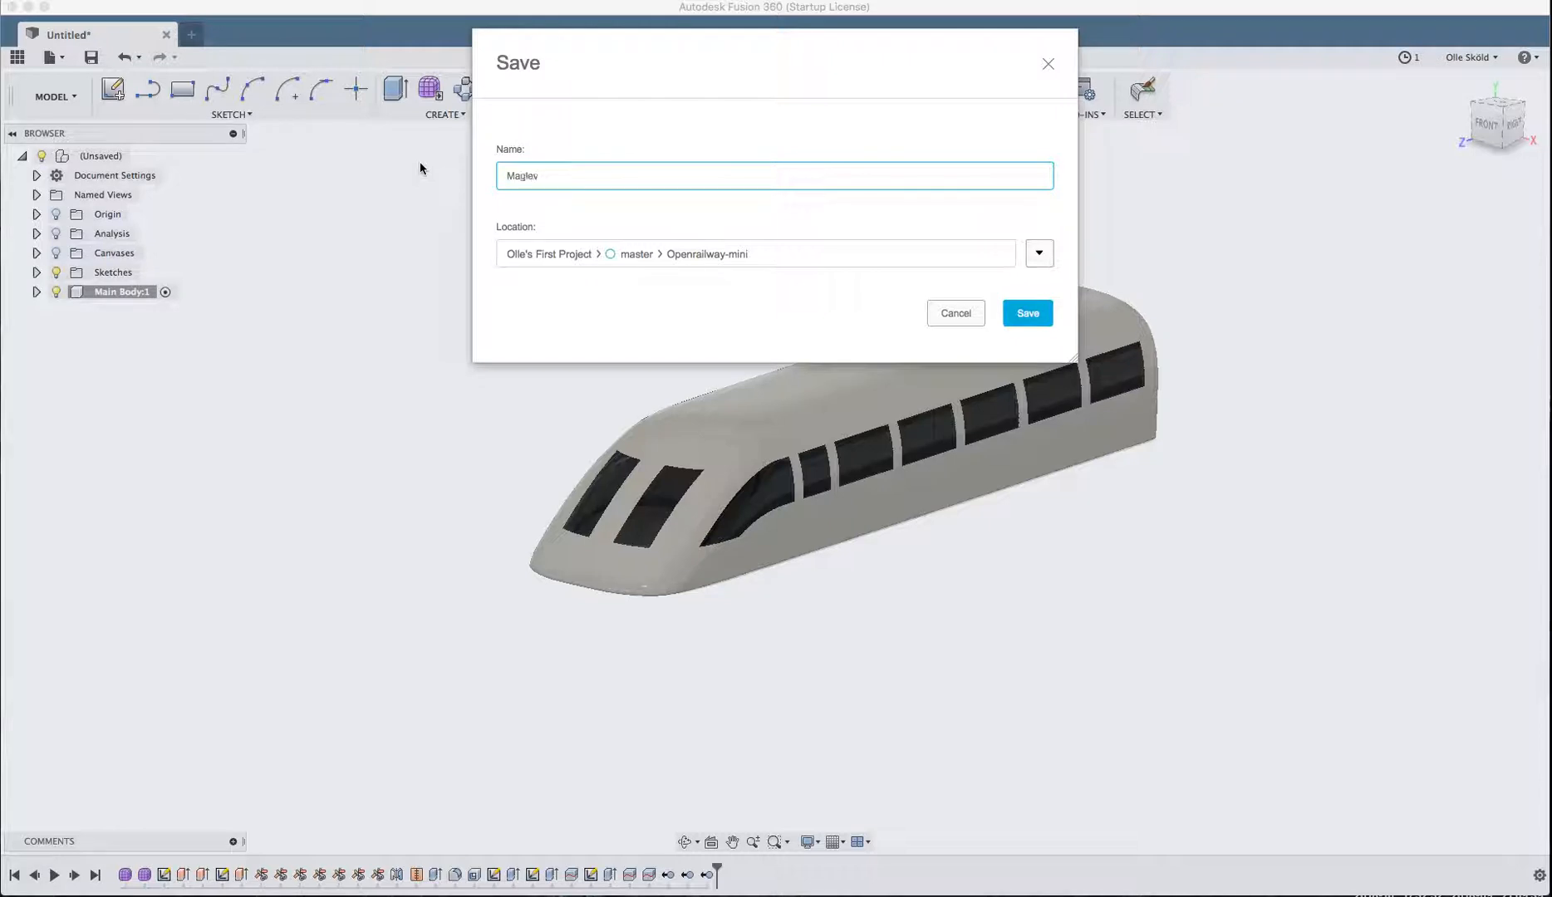
left_click(1031, 317)
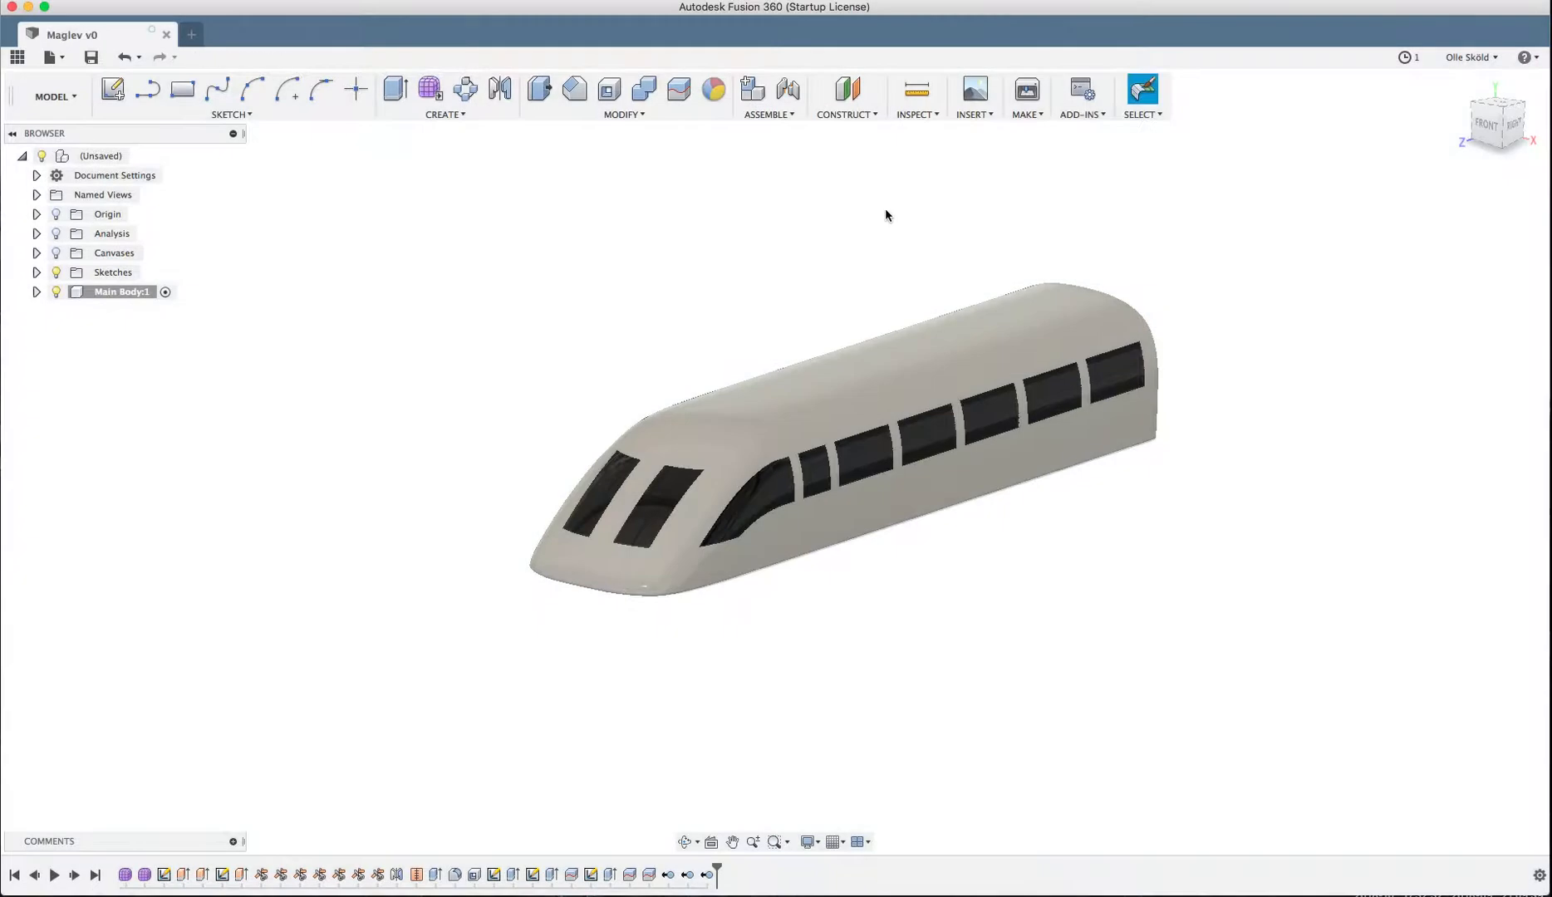
- Create a new component under the top-level Maglev design and name it Lower body
left_click(101, 156)
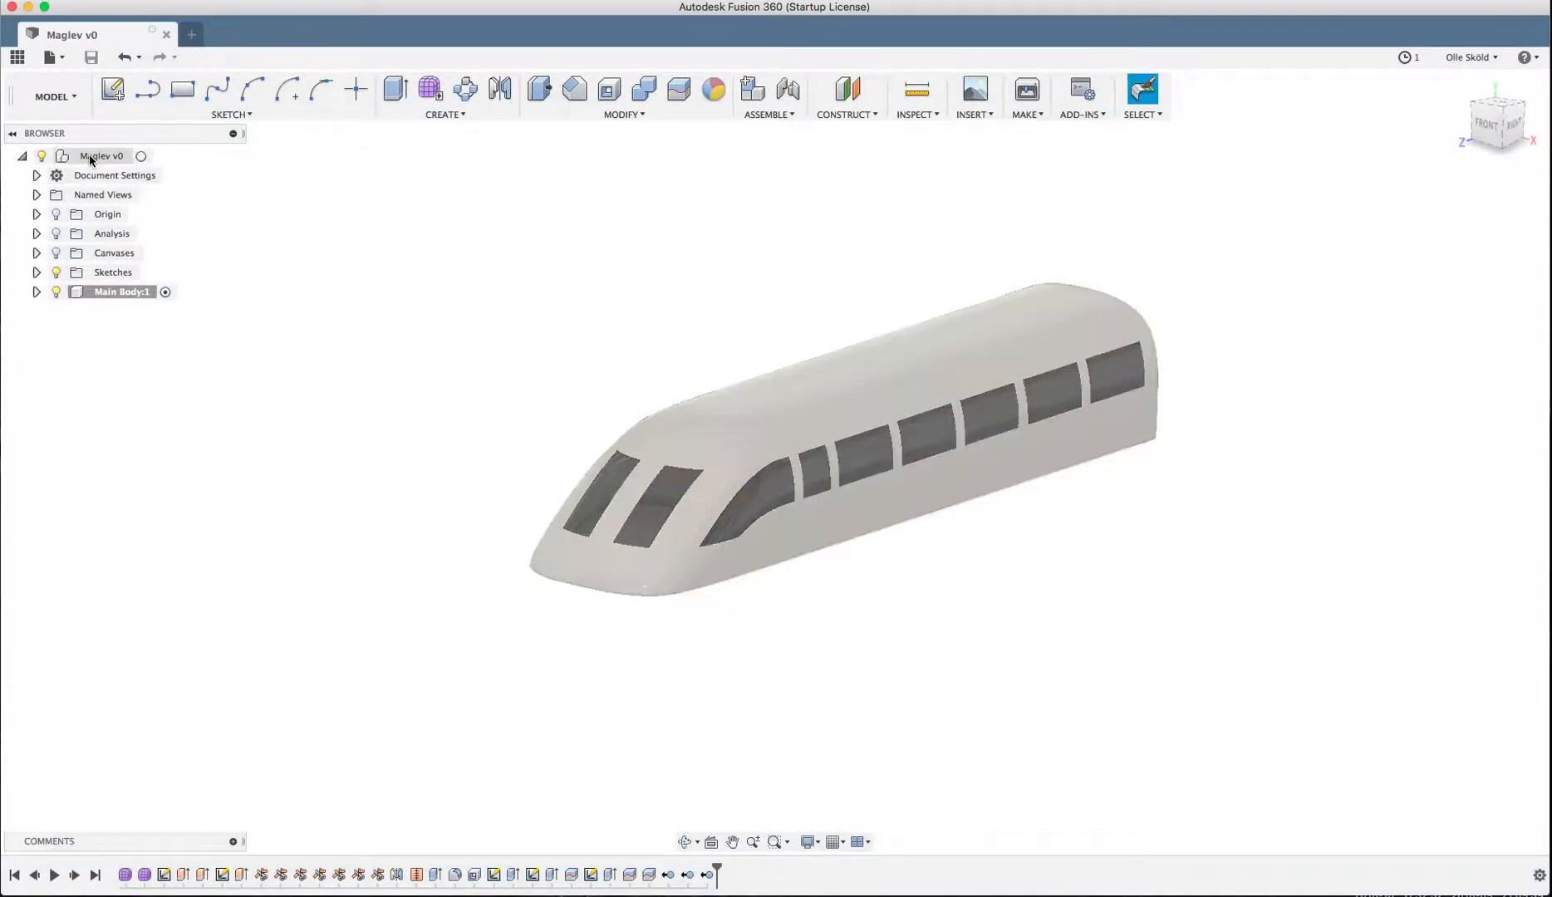
right_click(94, 157)
left_click(123, 190)
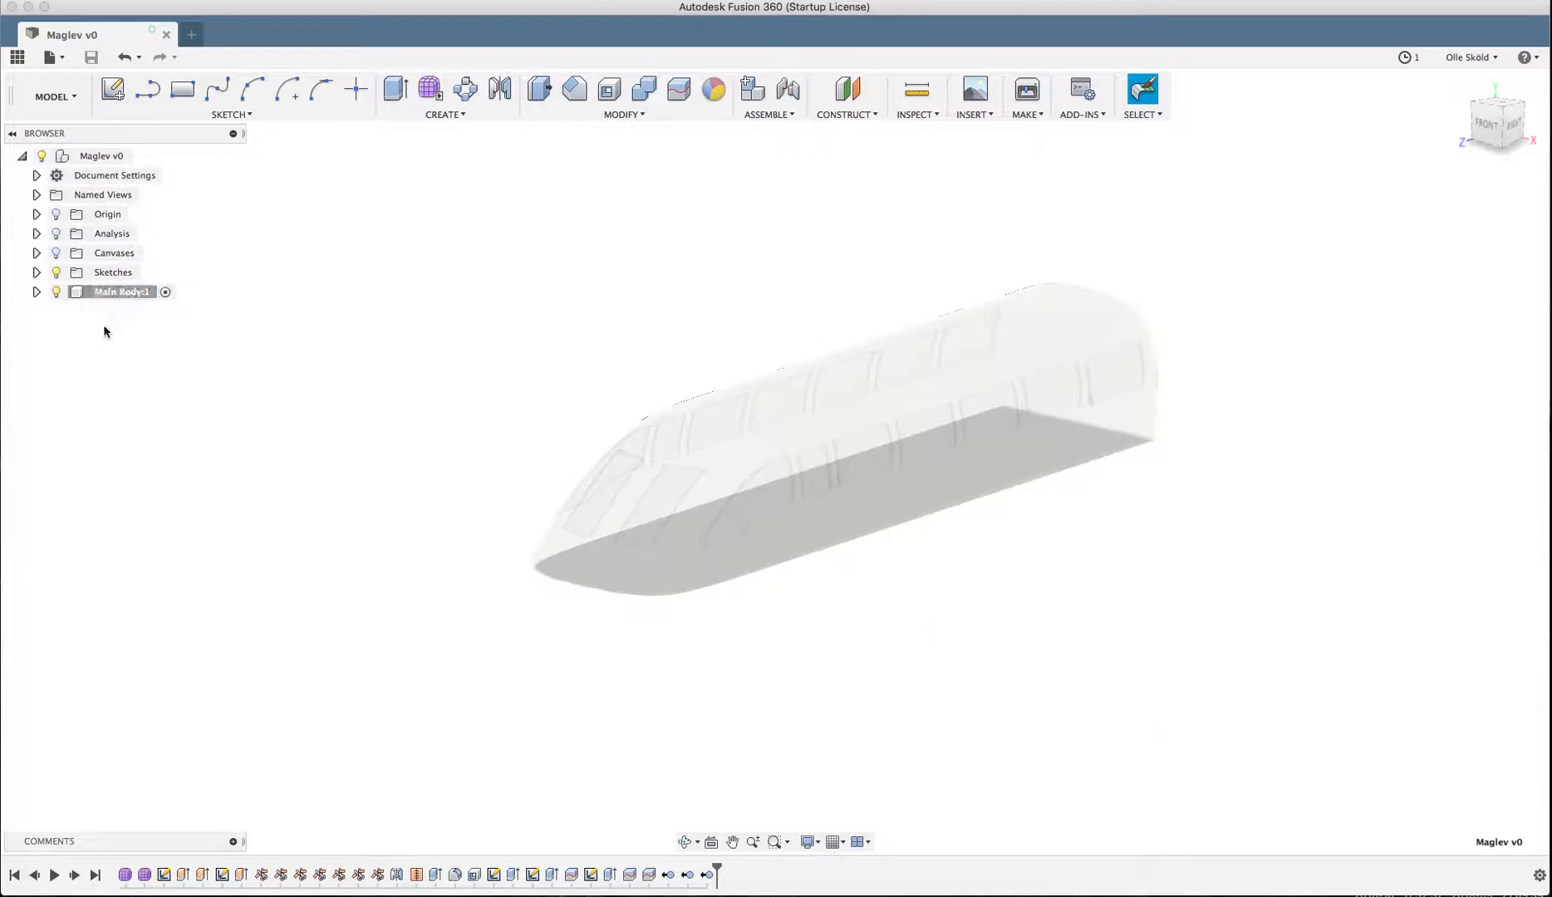
left_click(118, 313)
double_click(124, 314)
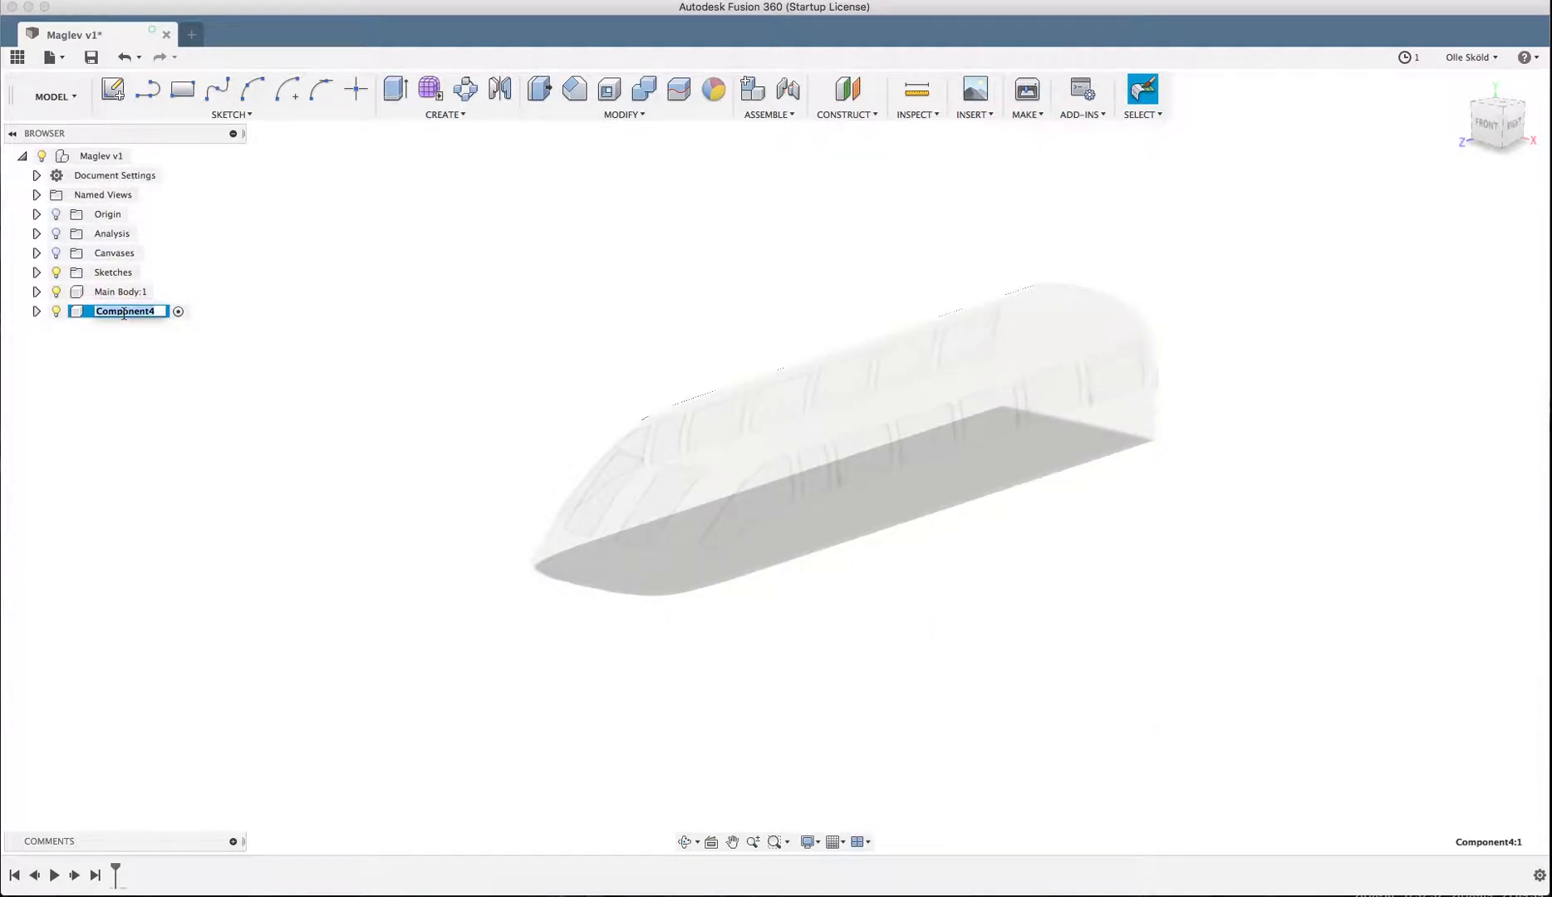
type("Lower body:1")
key("Return")
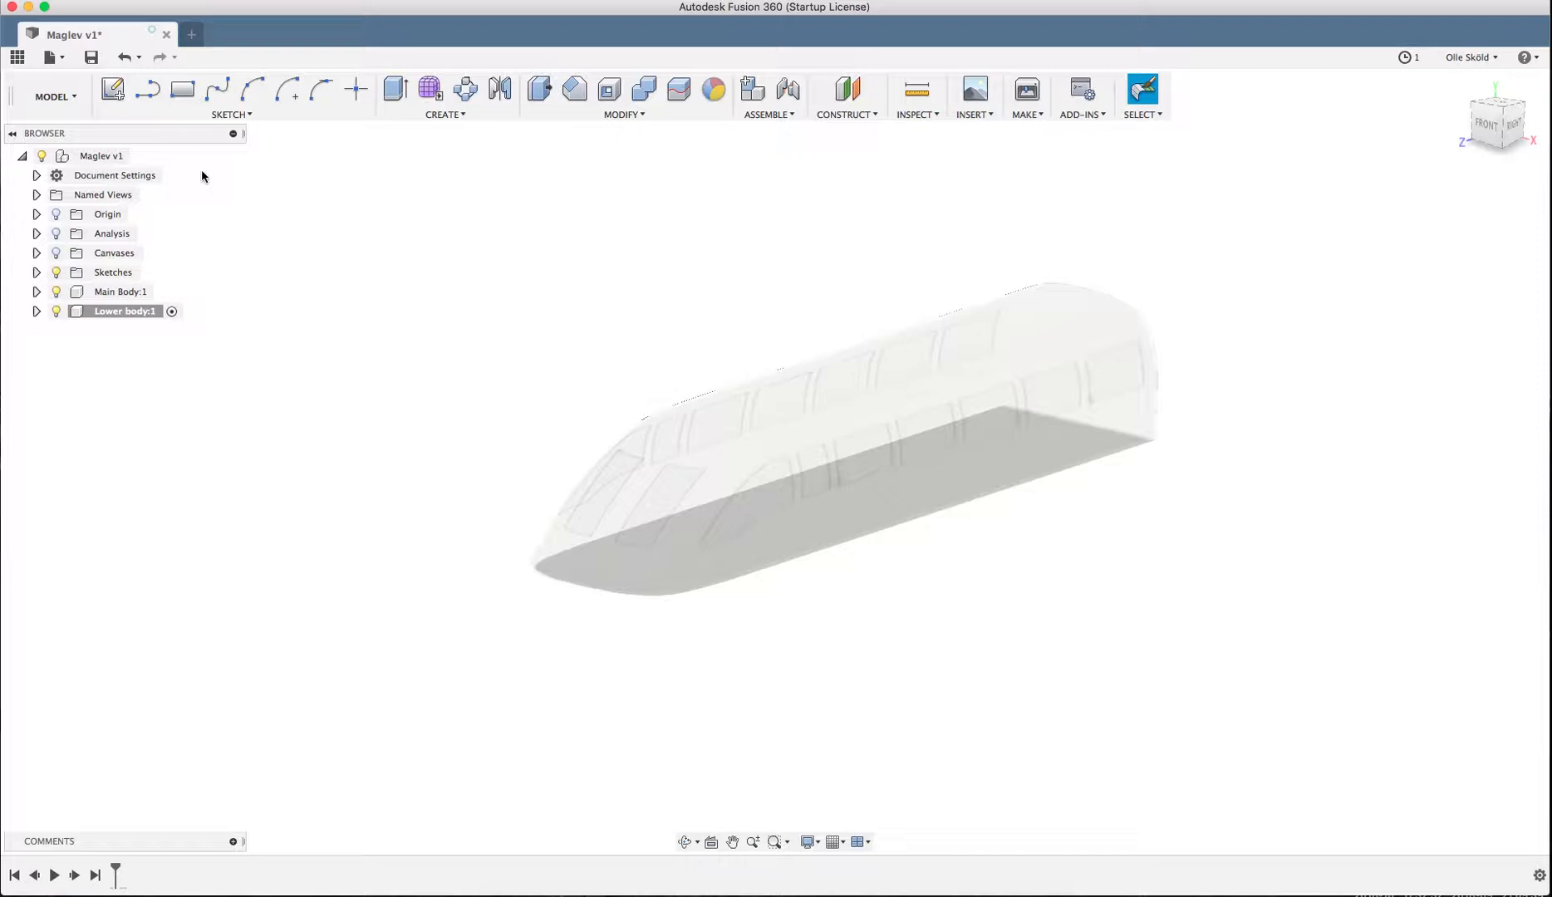
- Create a new sketch on the front origin plane in the Lower body component
left_click(113, 89)
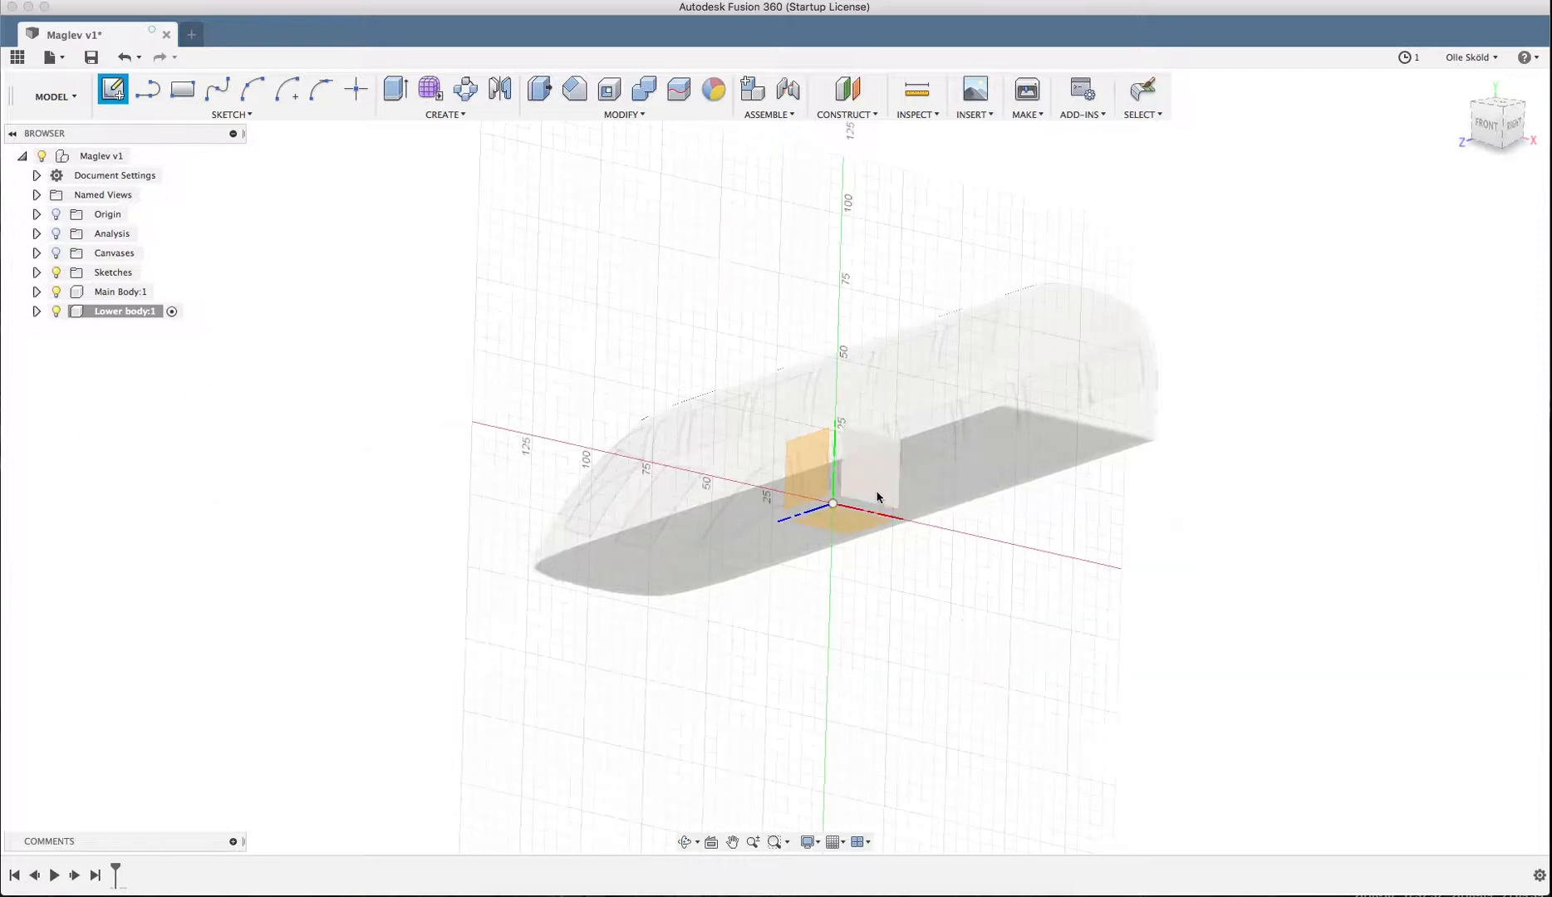
left_click(885, 503)
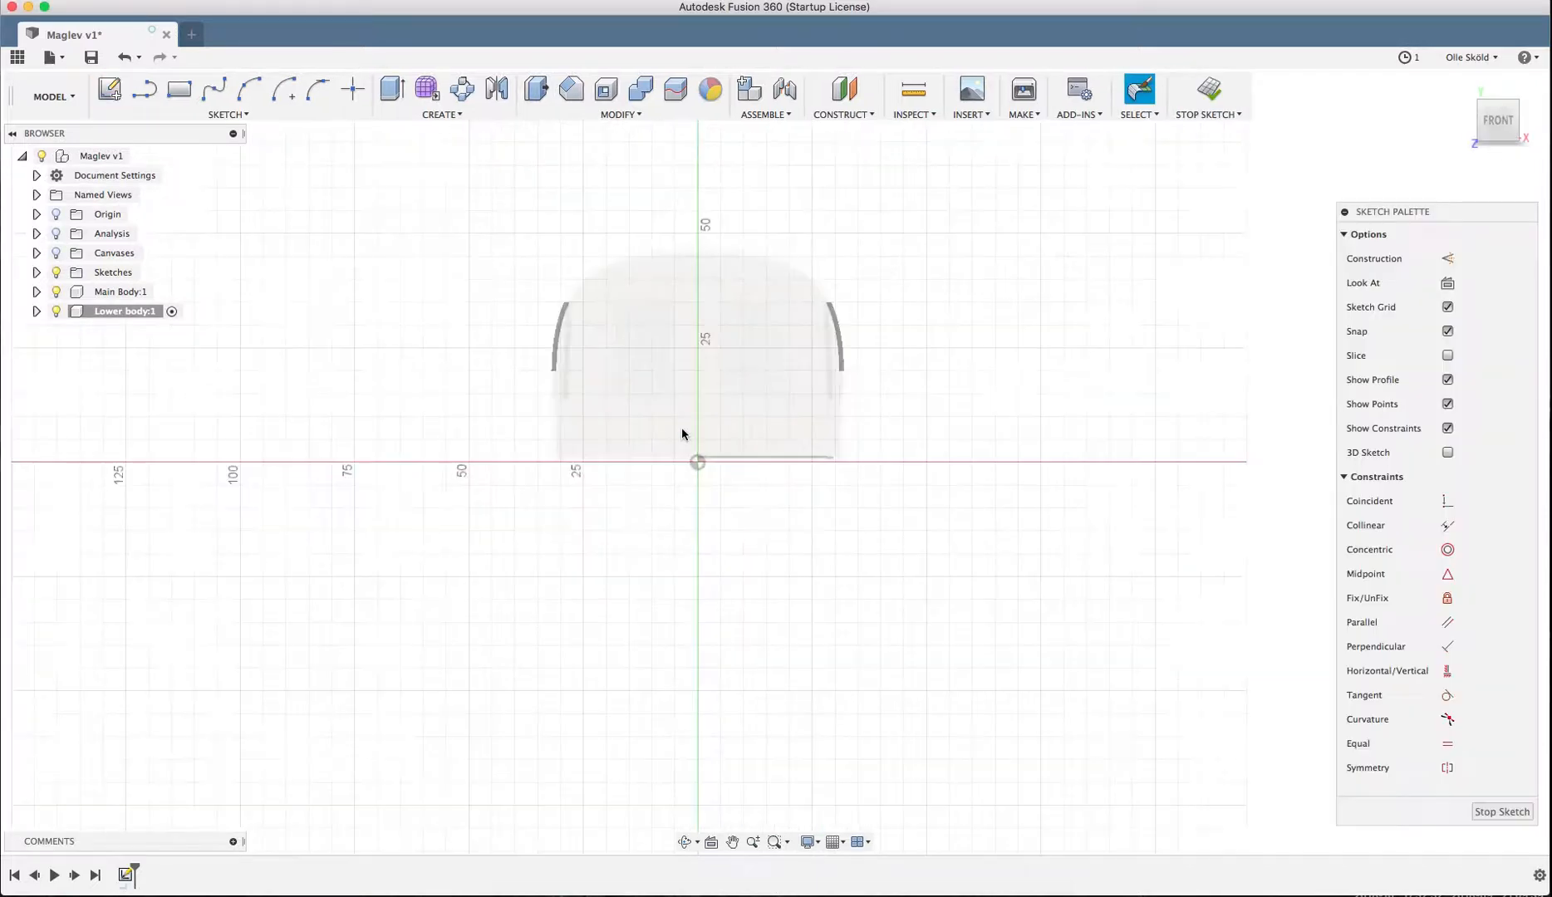
scroll(457, 497, "down", 2)
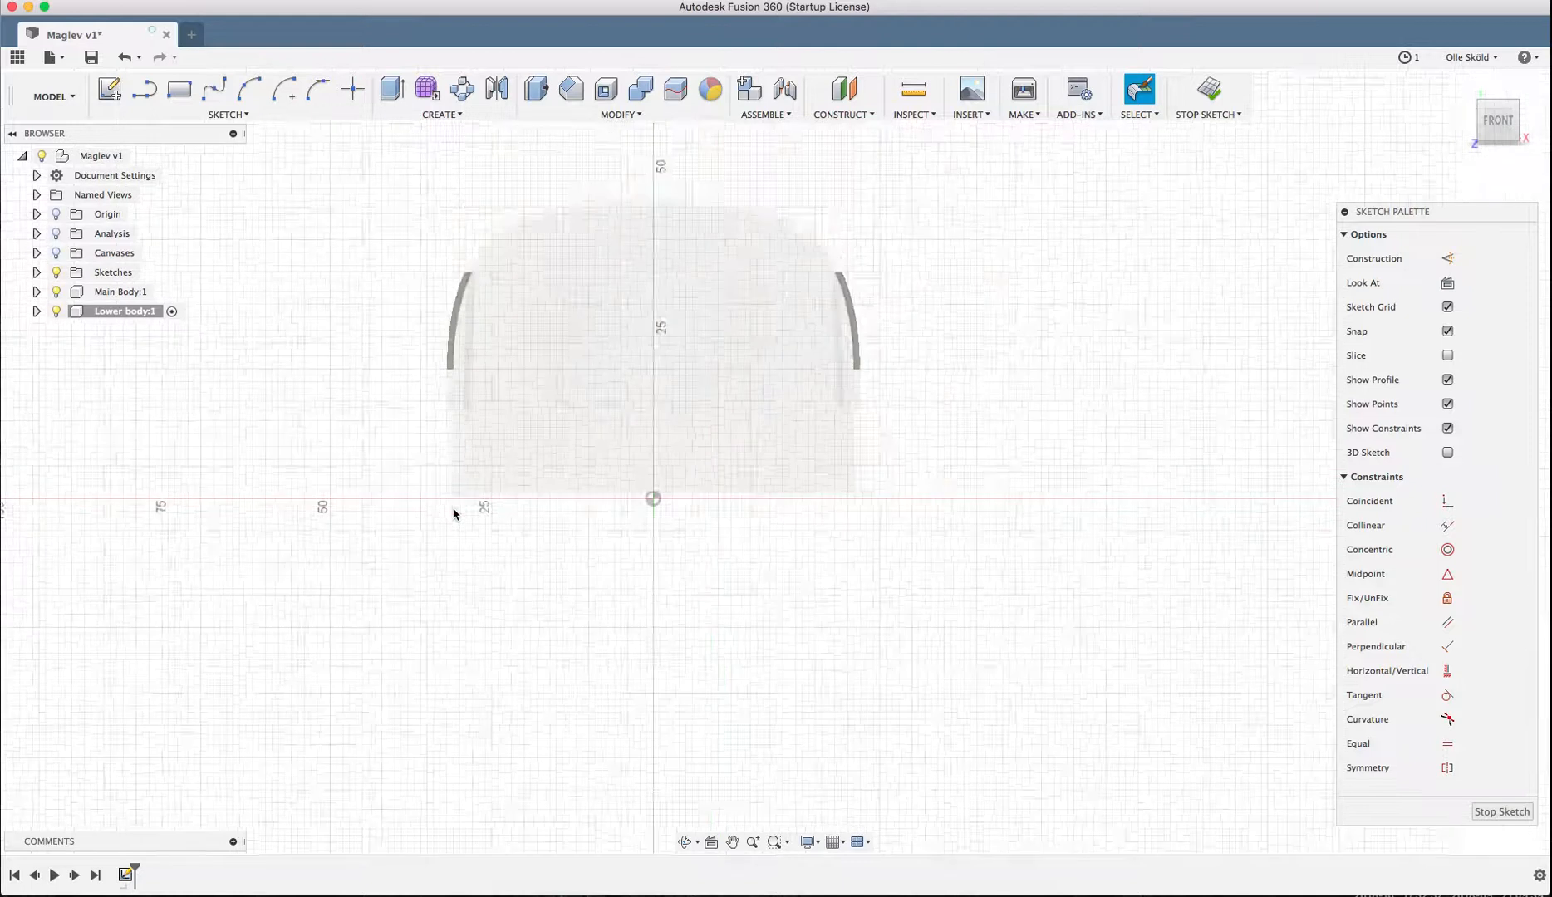
scroll(503, 463, "up", 3)
key("r")
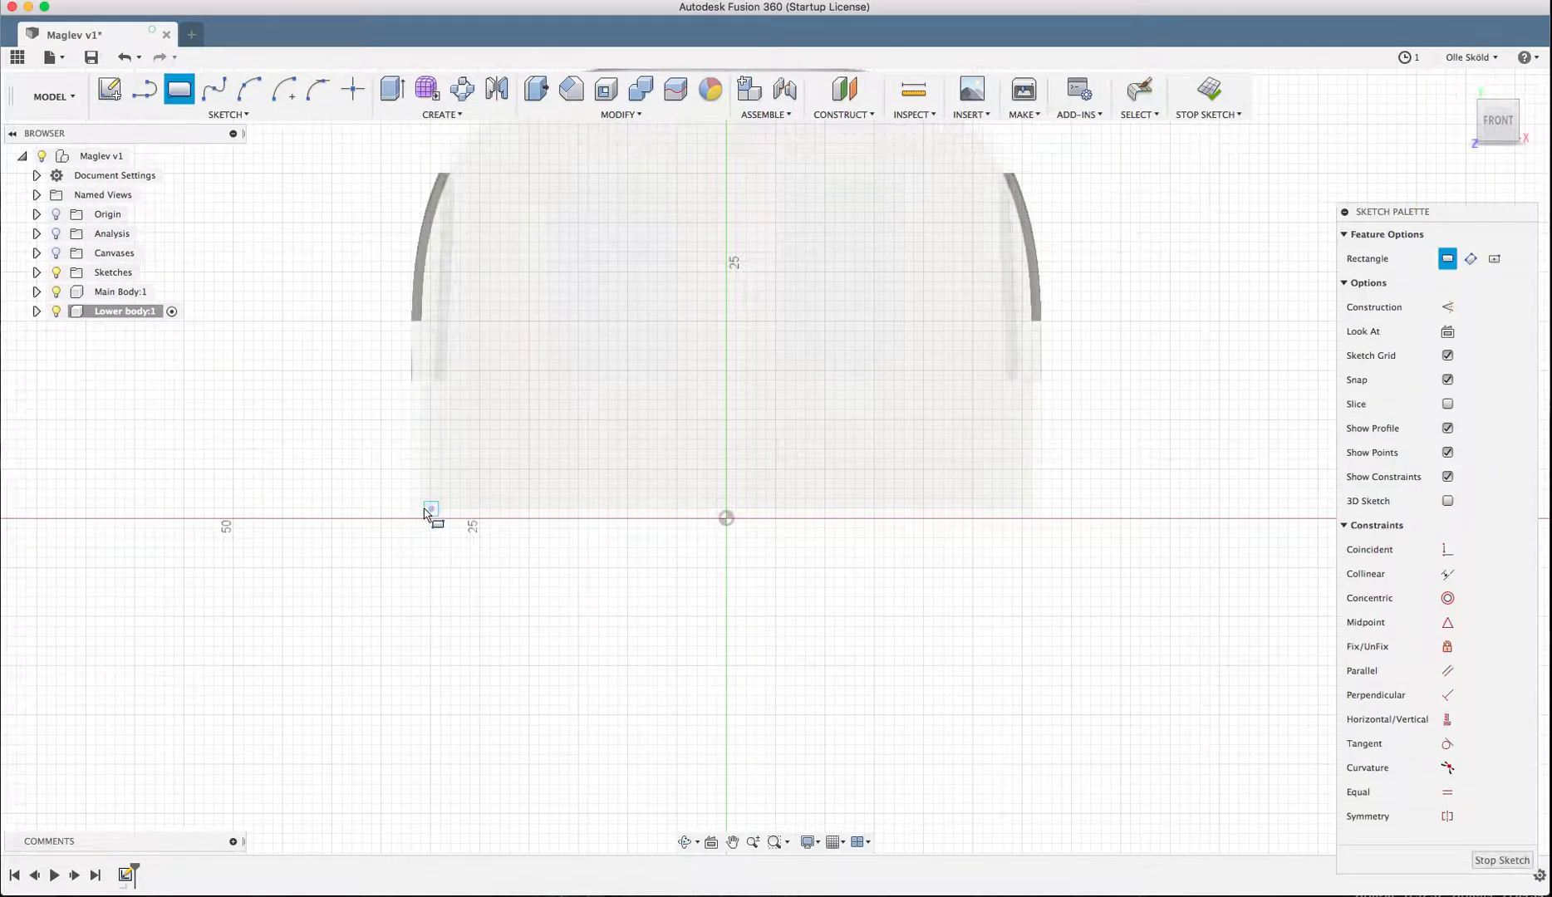
scroll(428, 513, "up", 2)
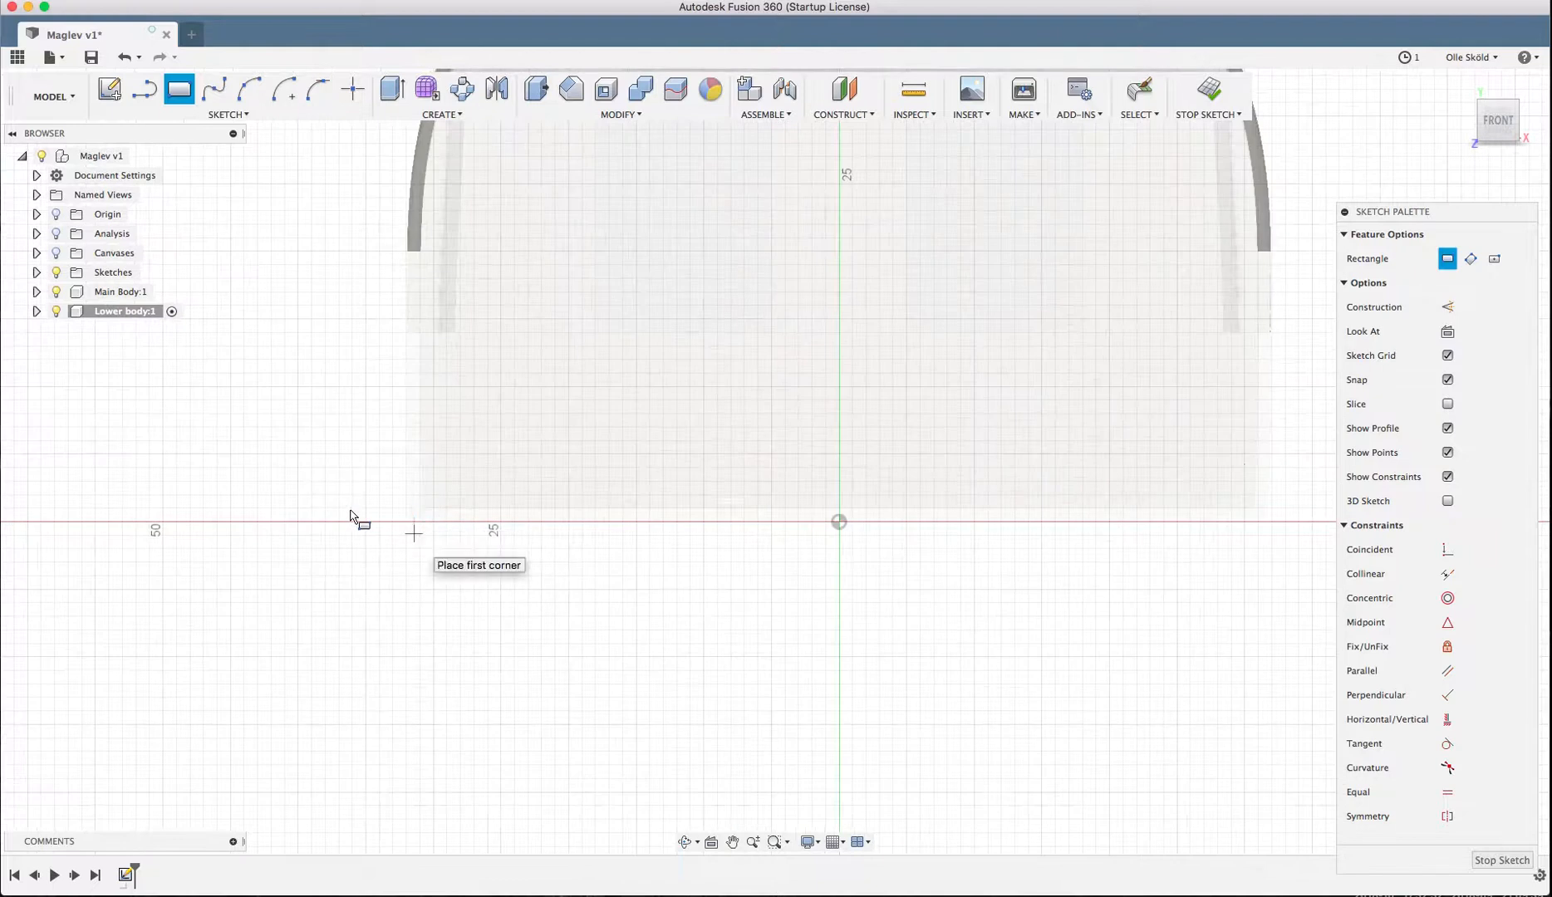
scroll(299, 465, "down", 1)
scroll(327, 513, "down", 2)
scroll(478, 360, "down", 2)
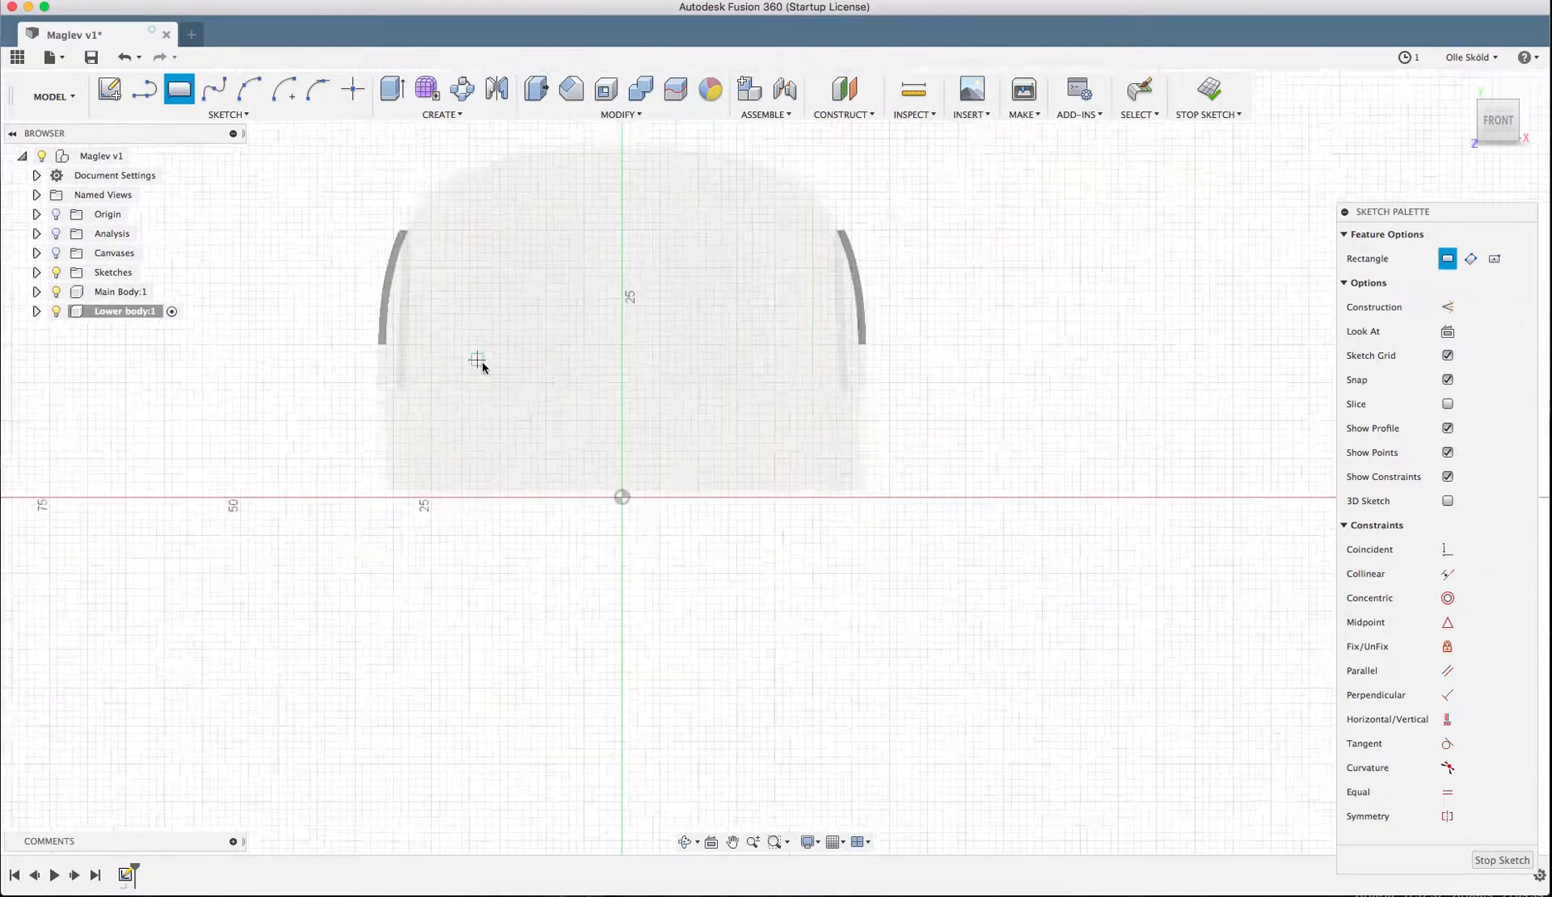
scroll(436, 391, "up", 2)
scroll(366, 521, "up", 3)
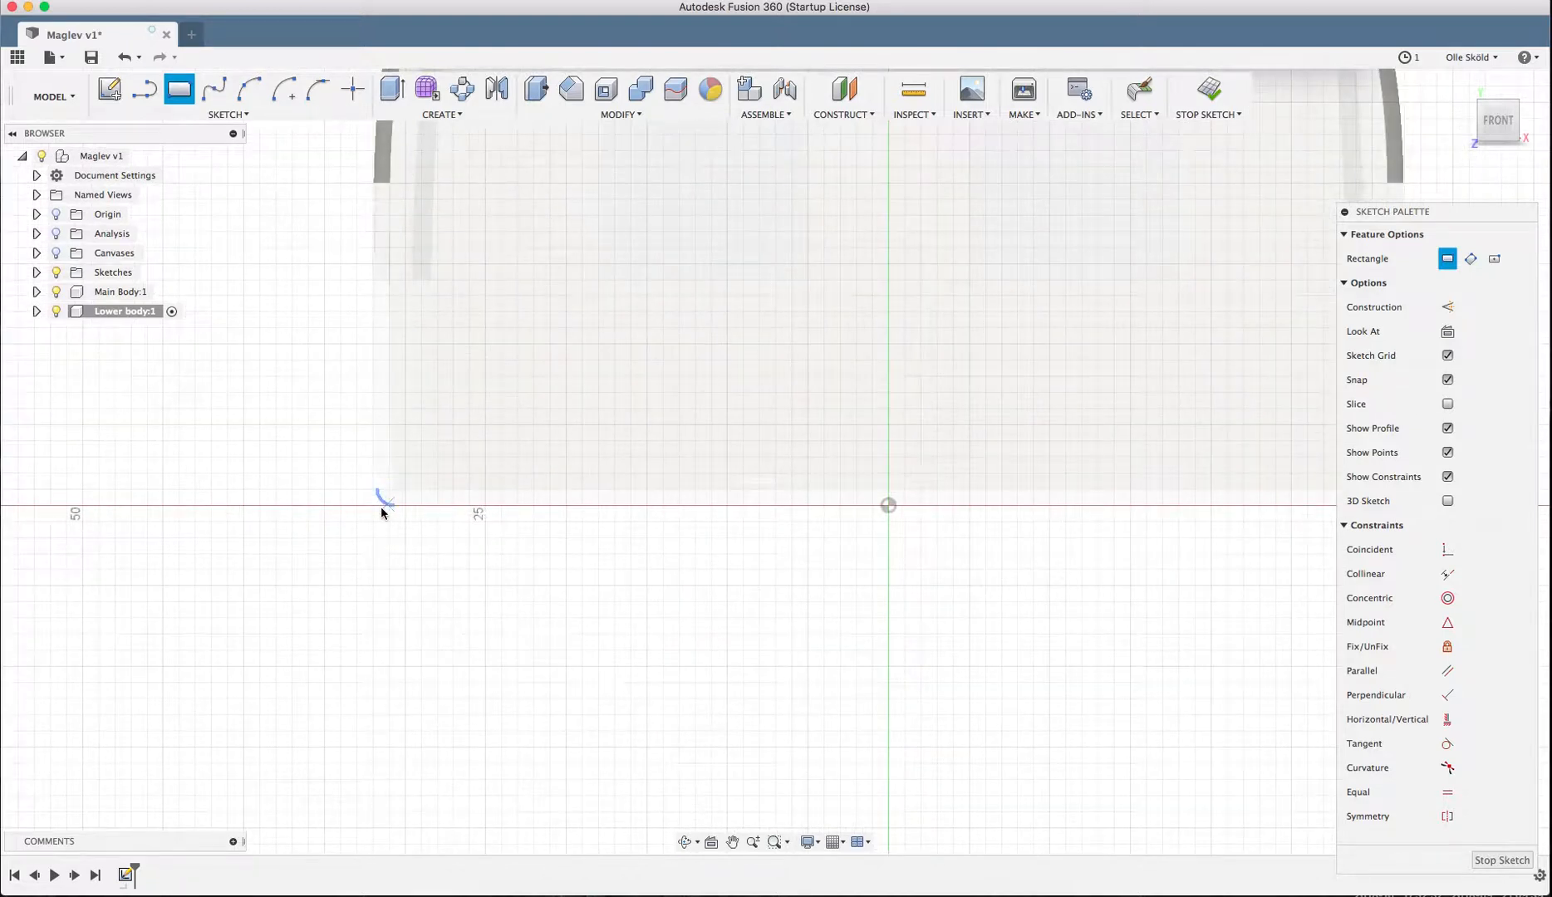
left_click(335, 519)
scroll(332, 520, "down", 3)
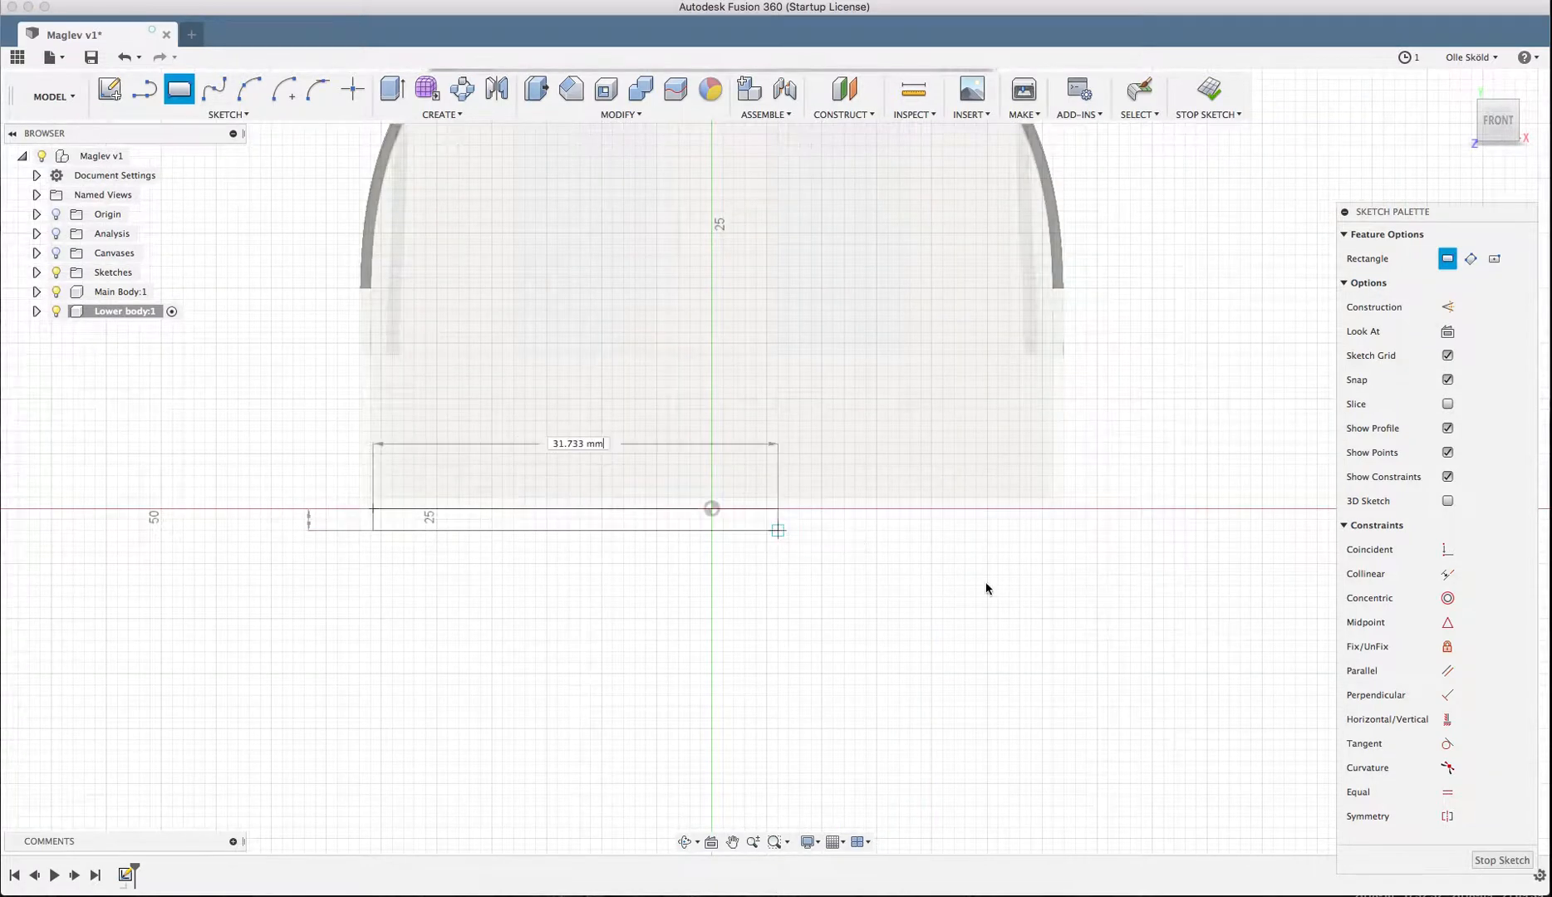
left_click(1034, 650)
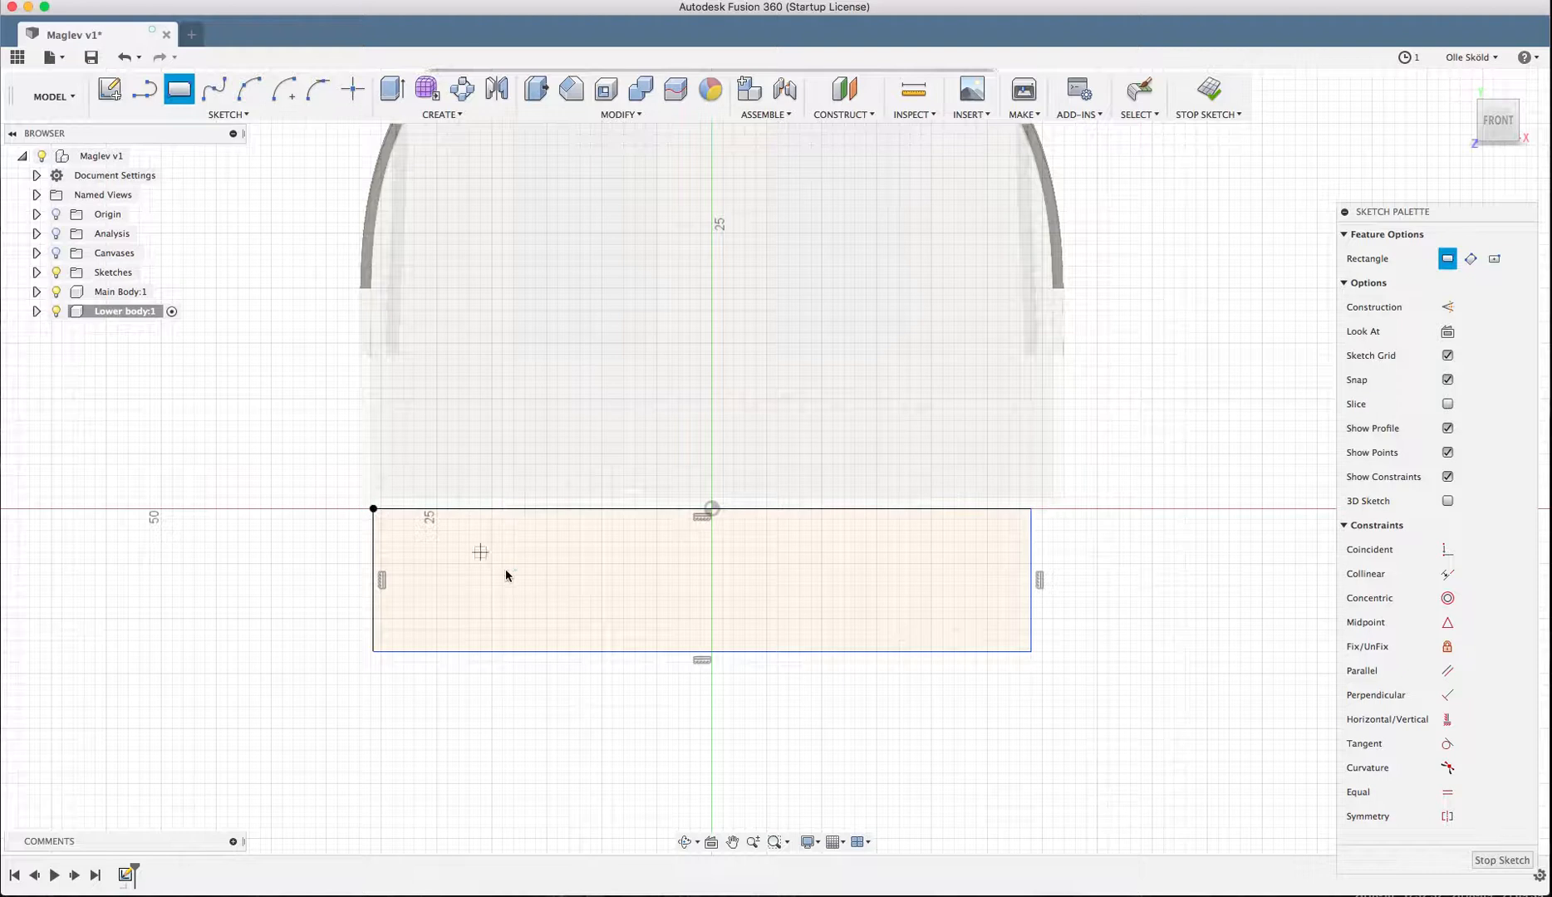
key("Escape")
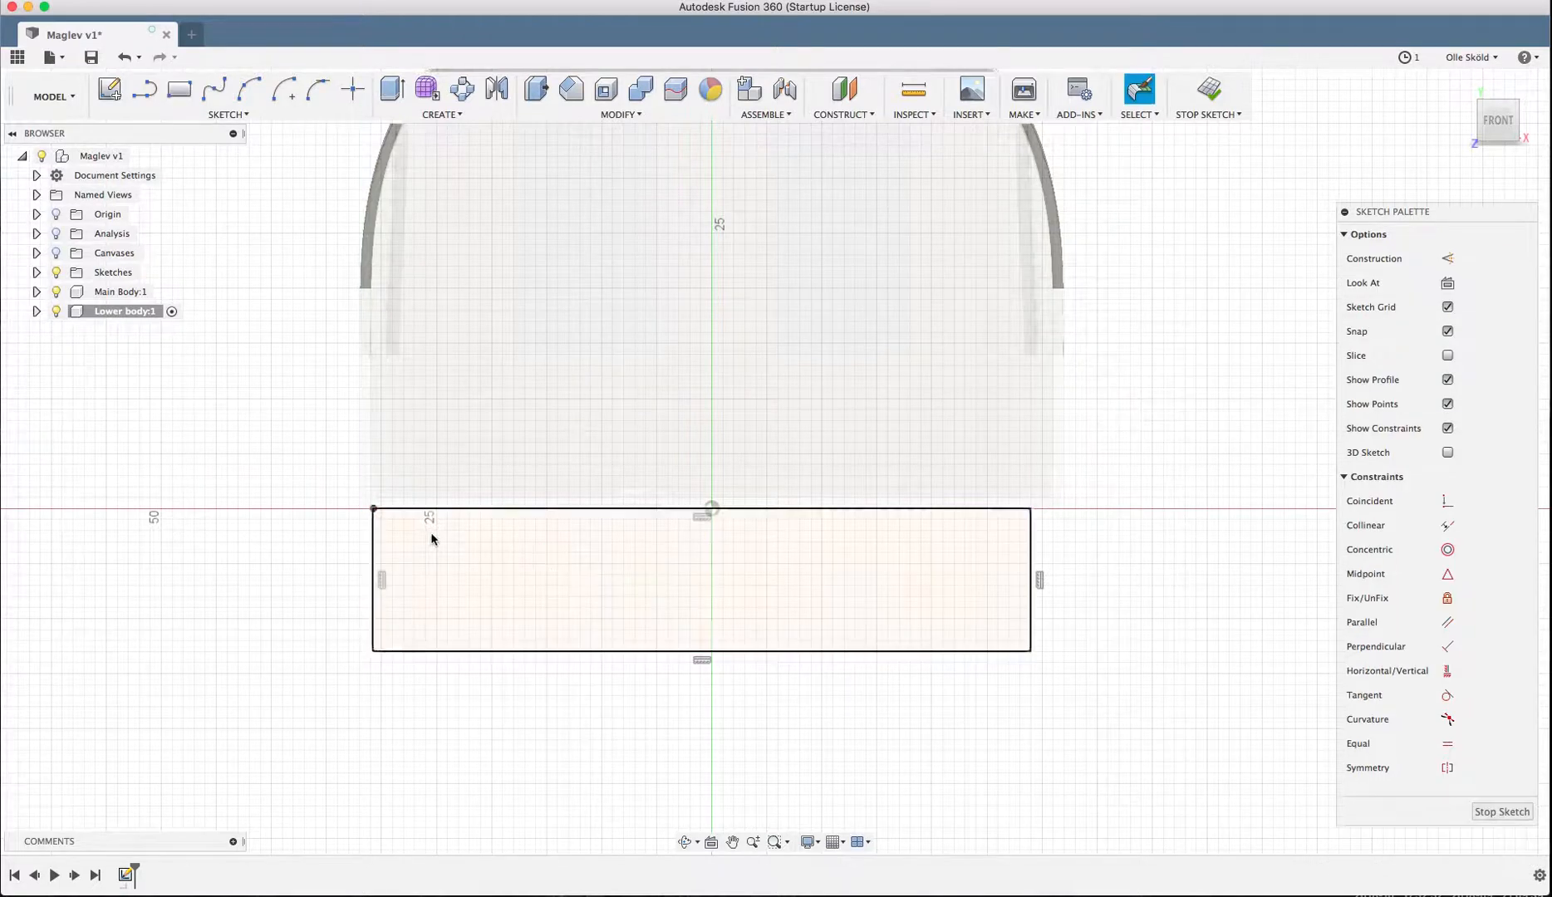
key("super+z")
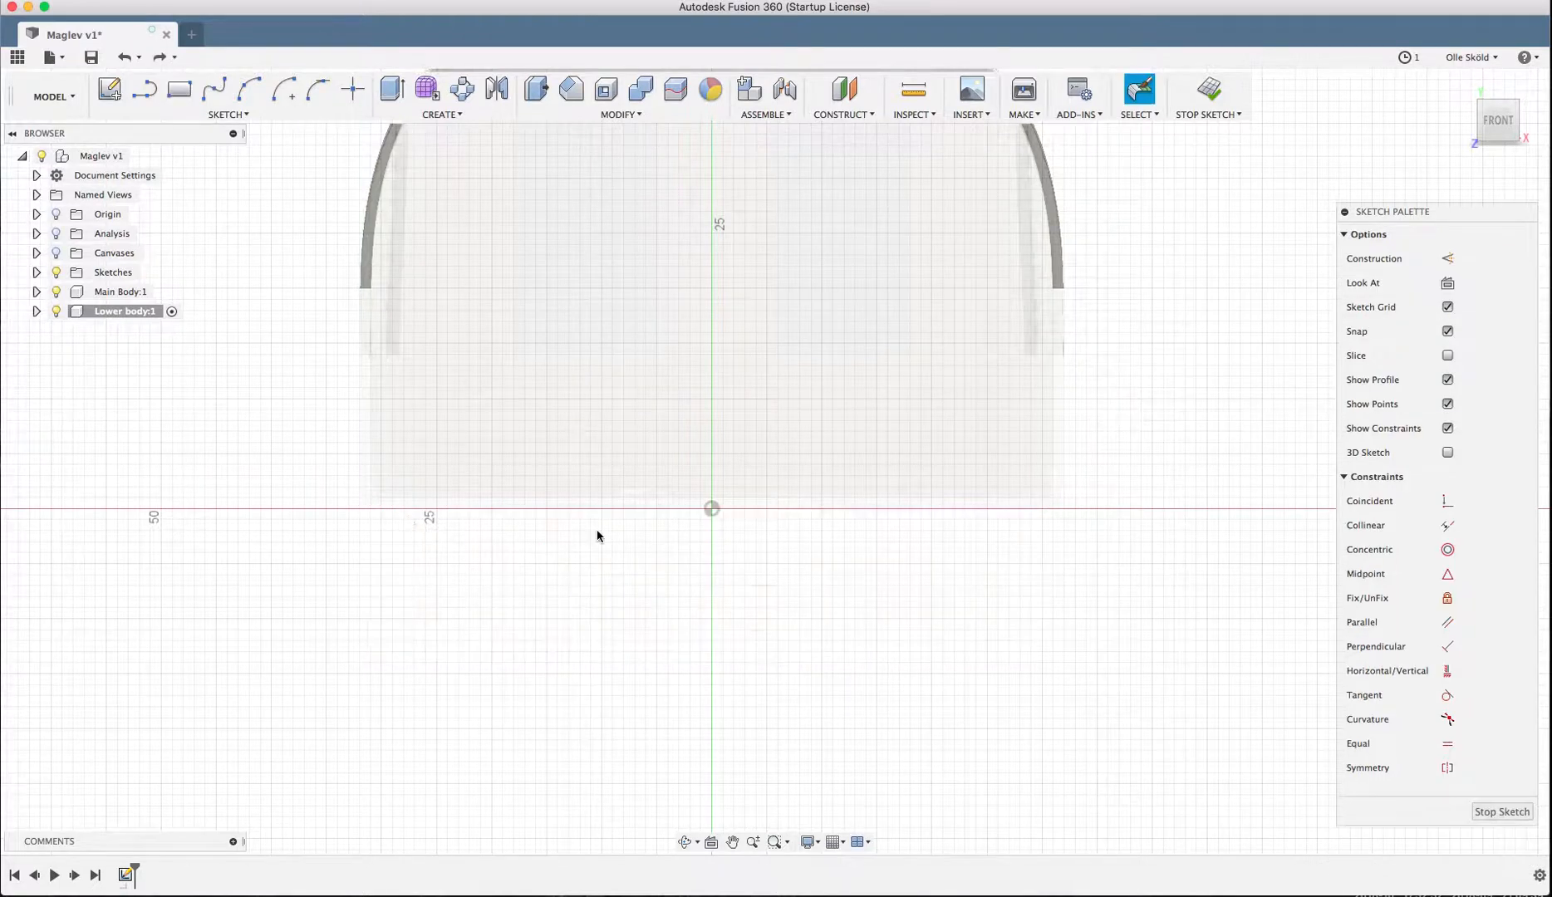
- Sketch a rectangle about 64 mm wide and 12 mm high beneath the main body, its upper edge on the horizontal axis
key("r")
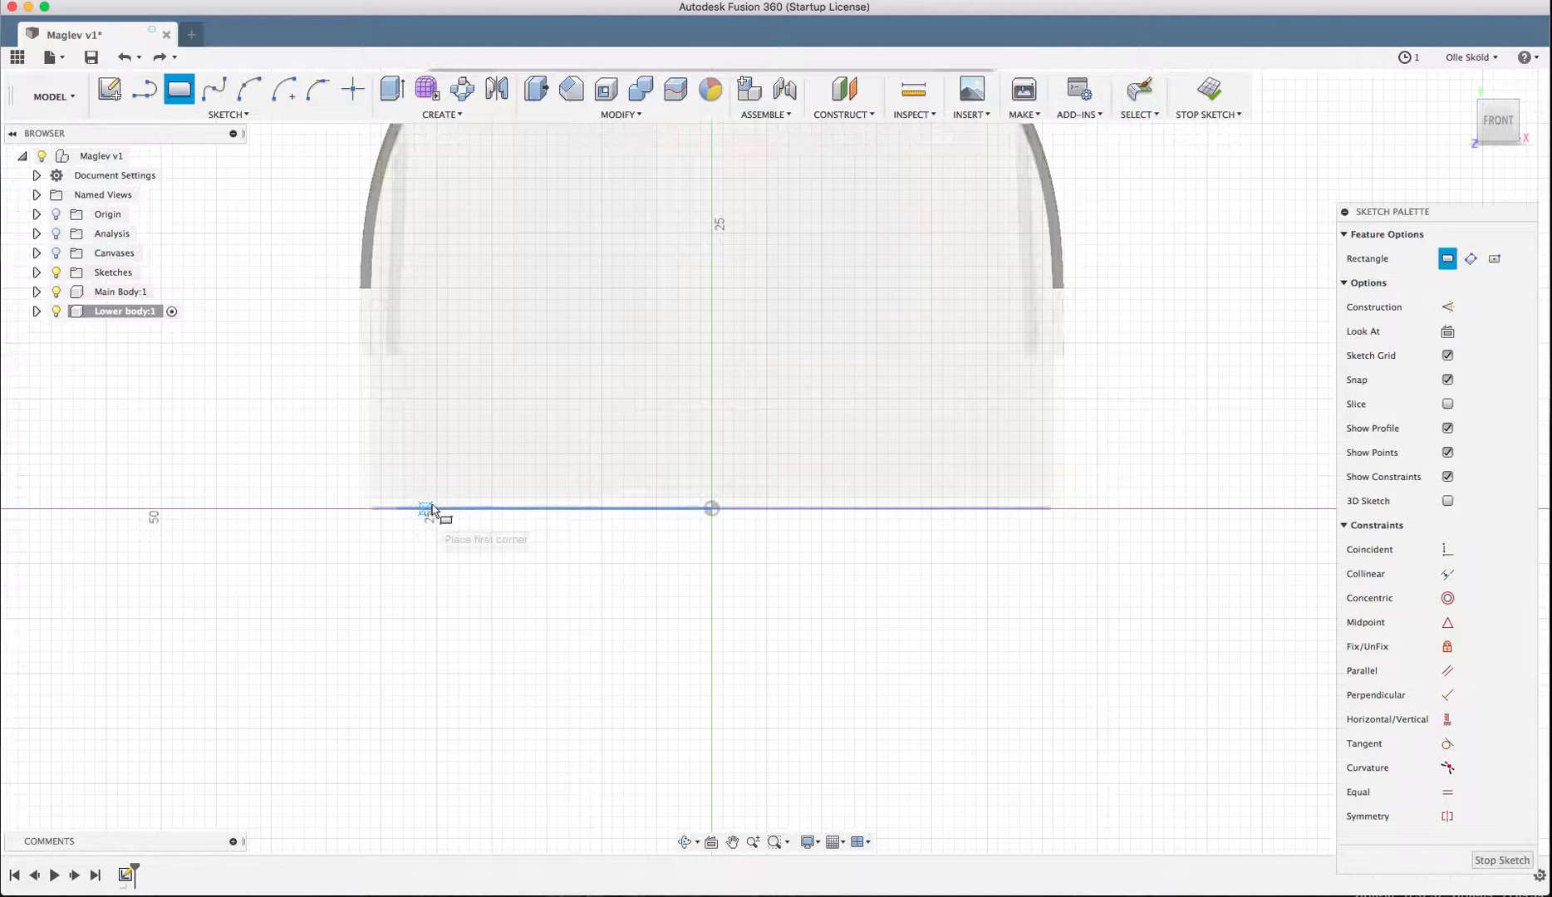
left_click(337, 508)
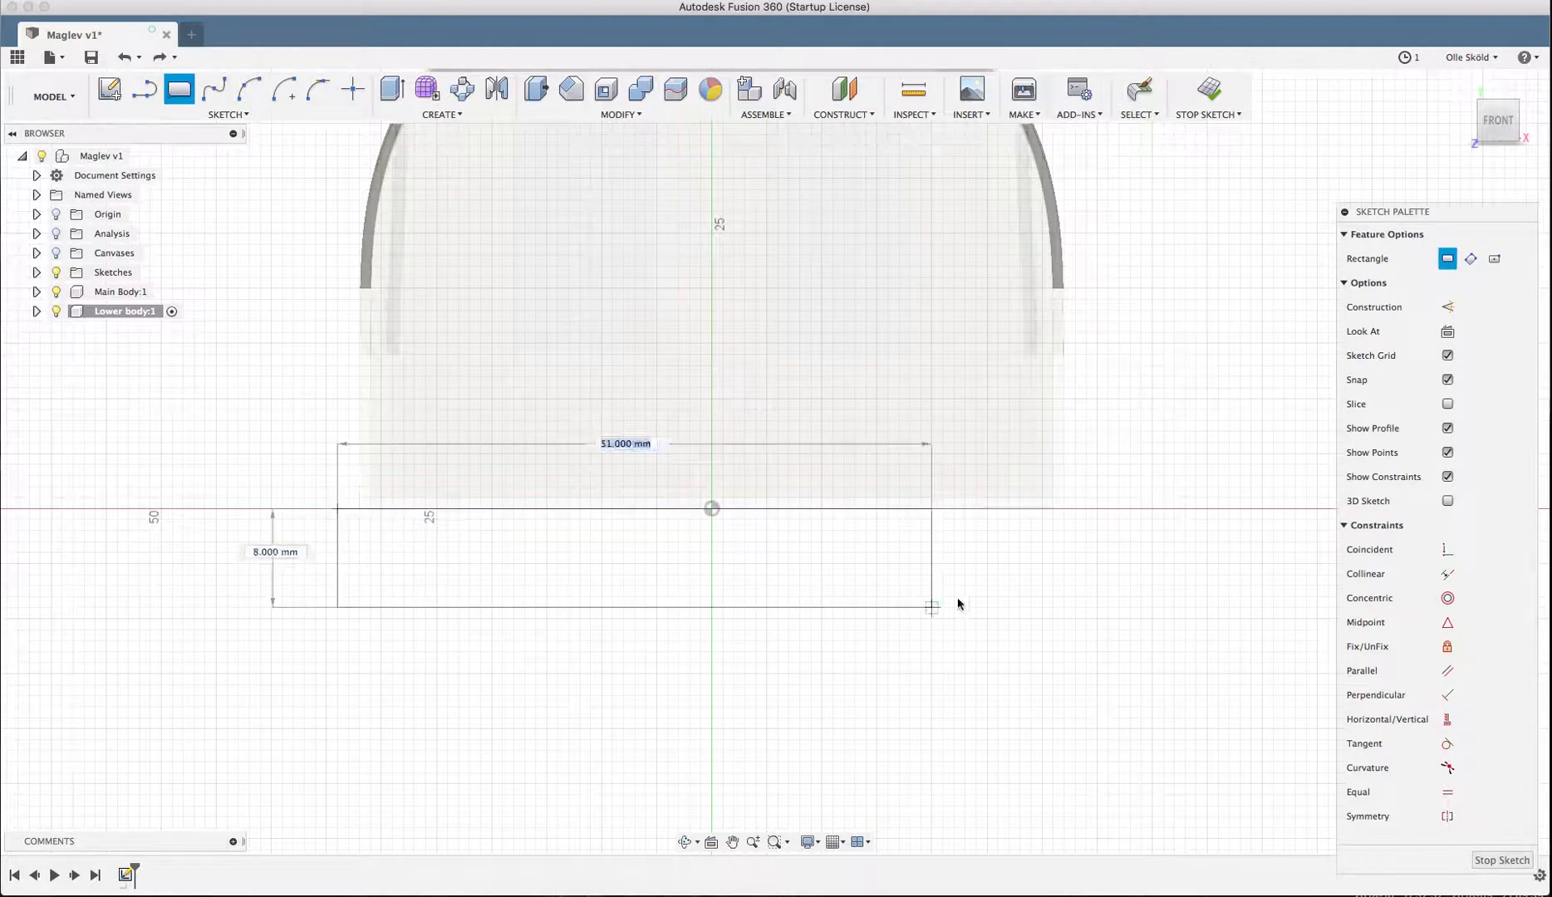
key("Tab")
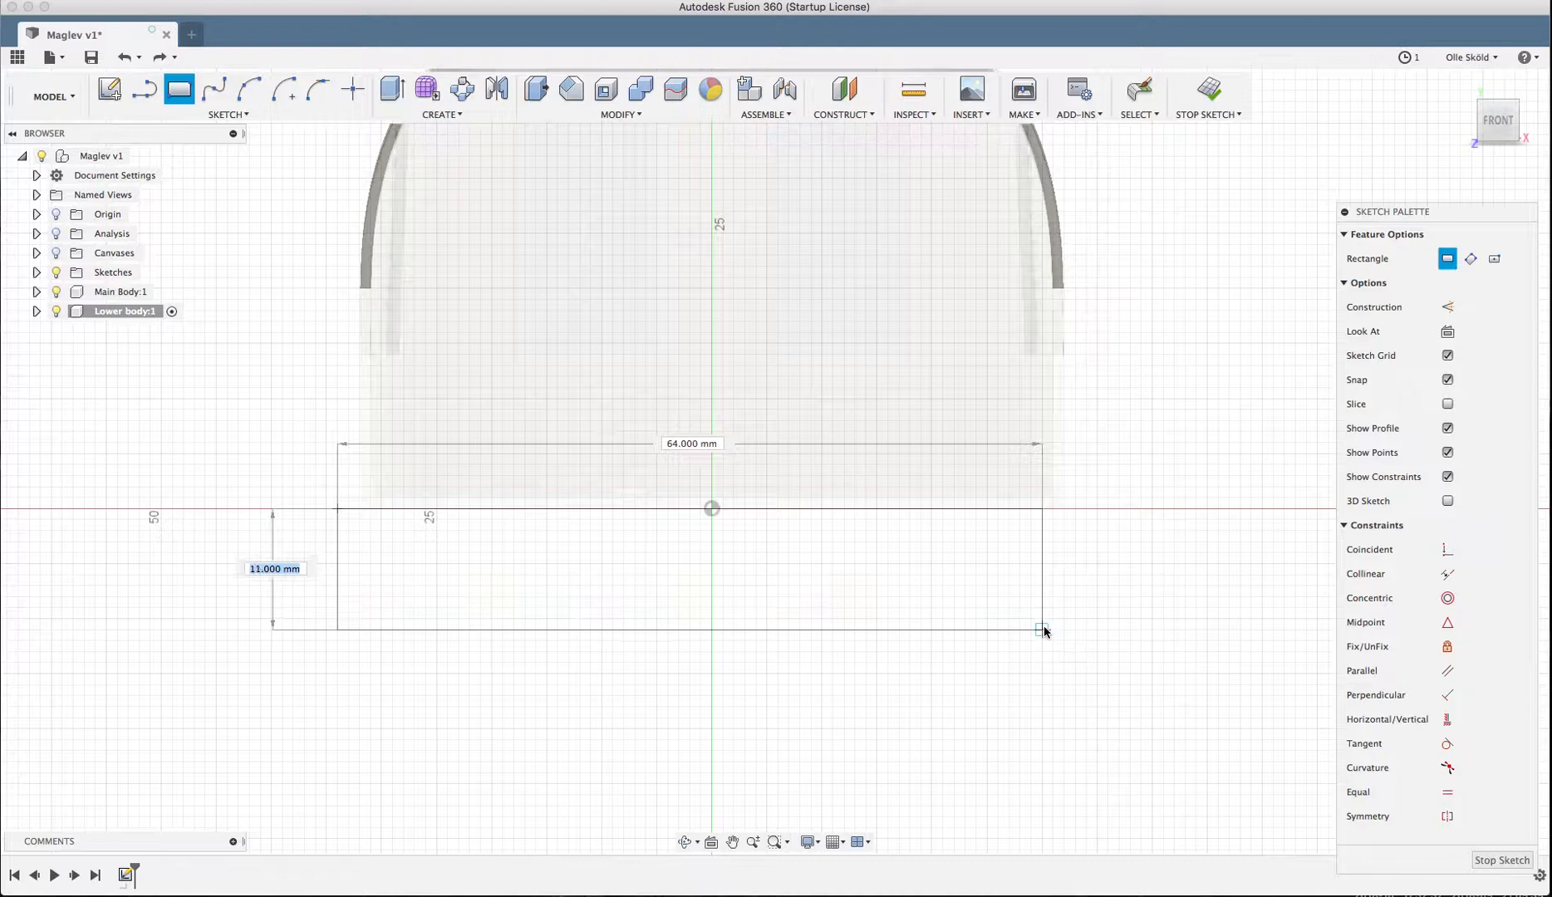
left_click(1043, 640)
key("Escape")
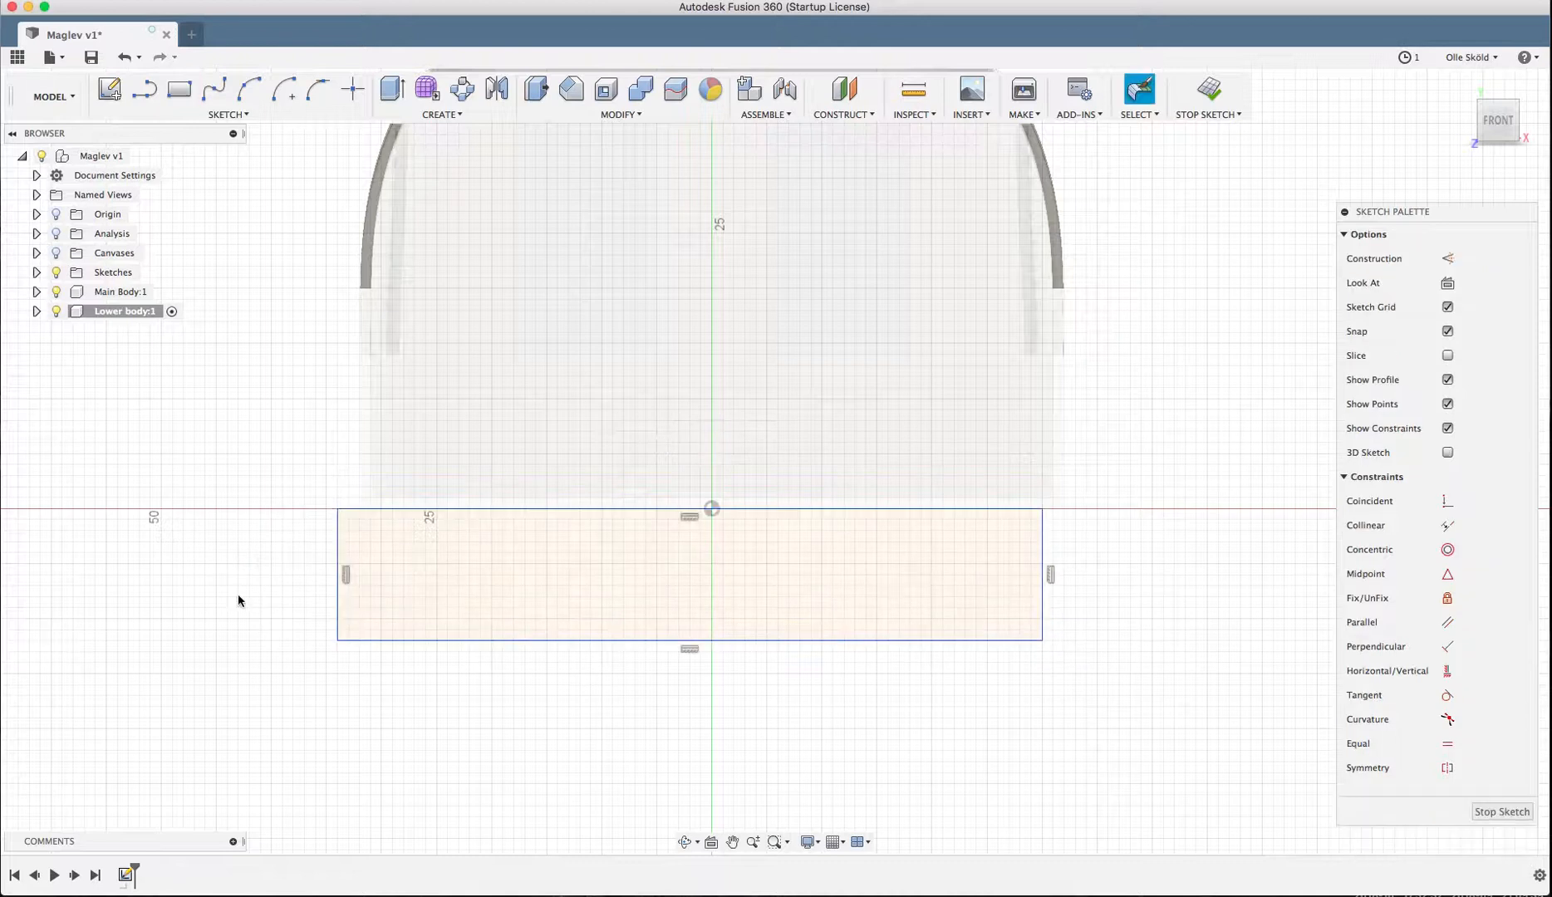
- Dimension the rectangle's left edge at 30 mm from the origin
left_click(336, 606)
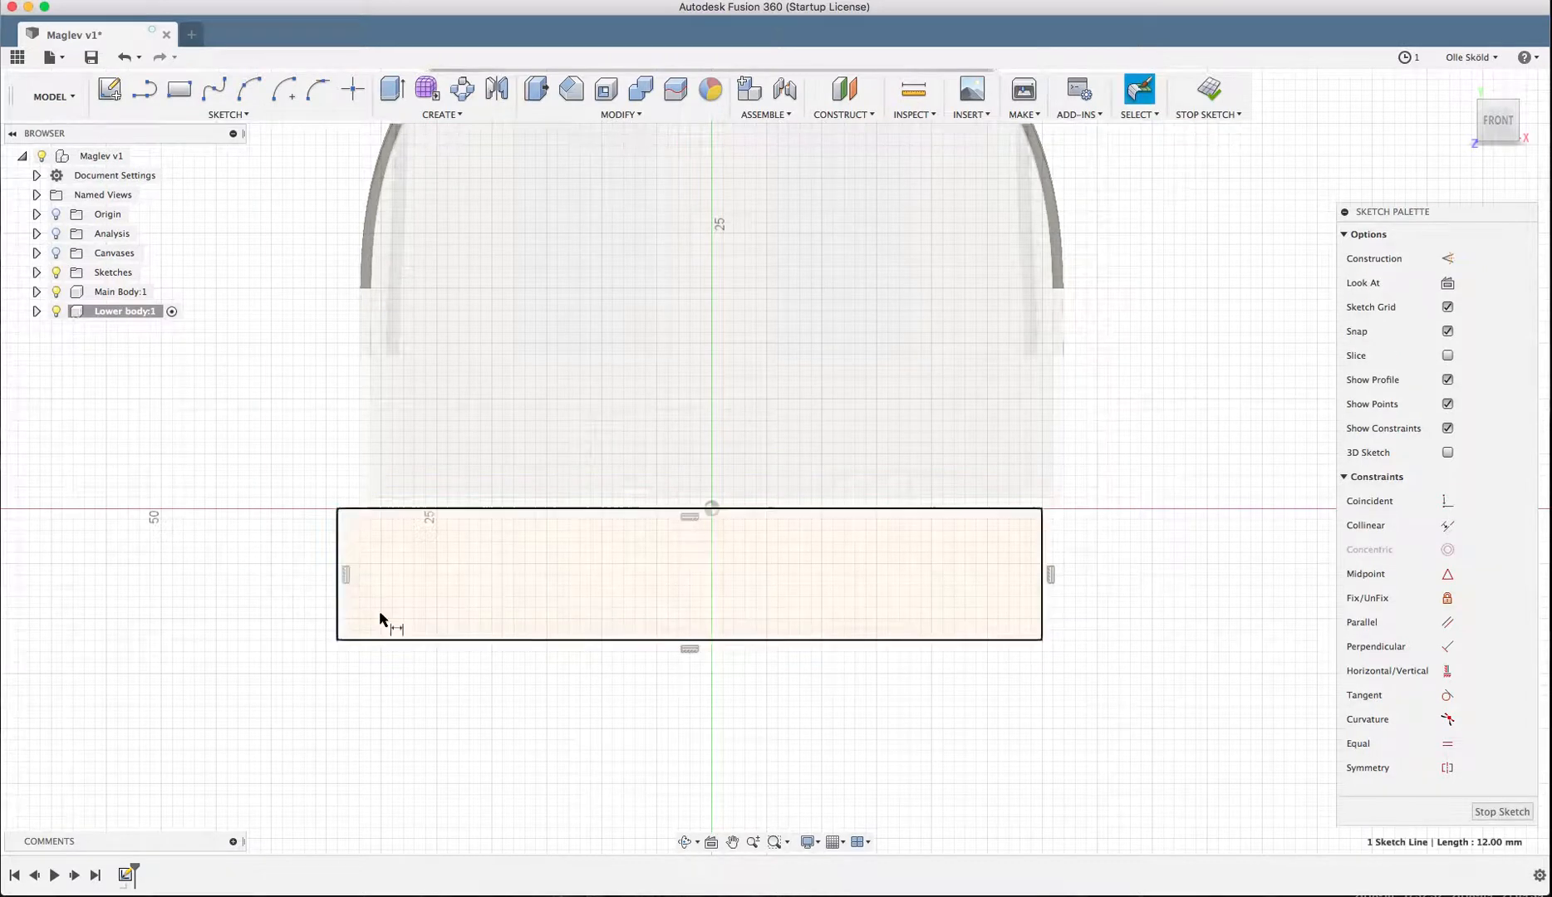
key("d")
left_click(711, 509)
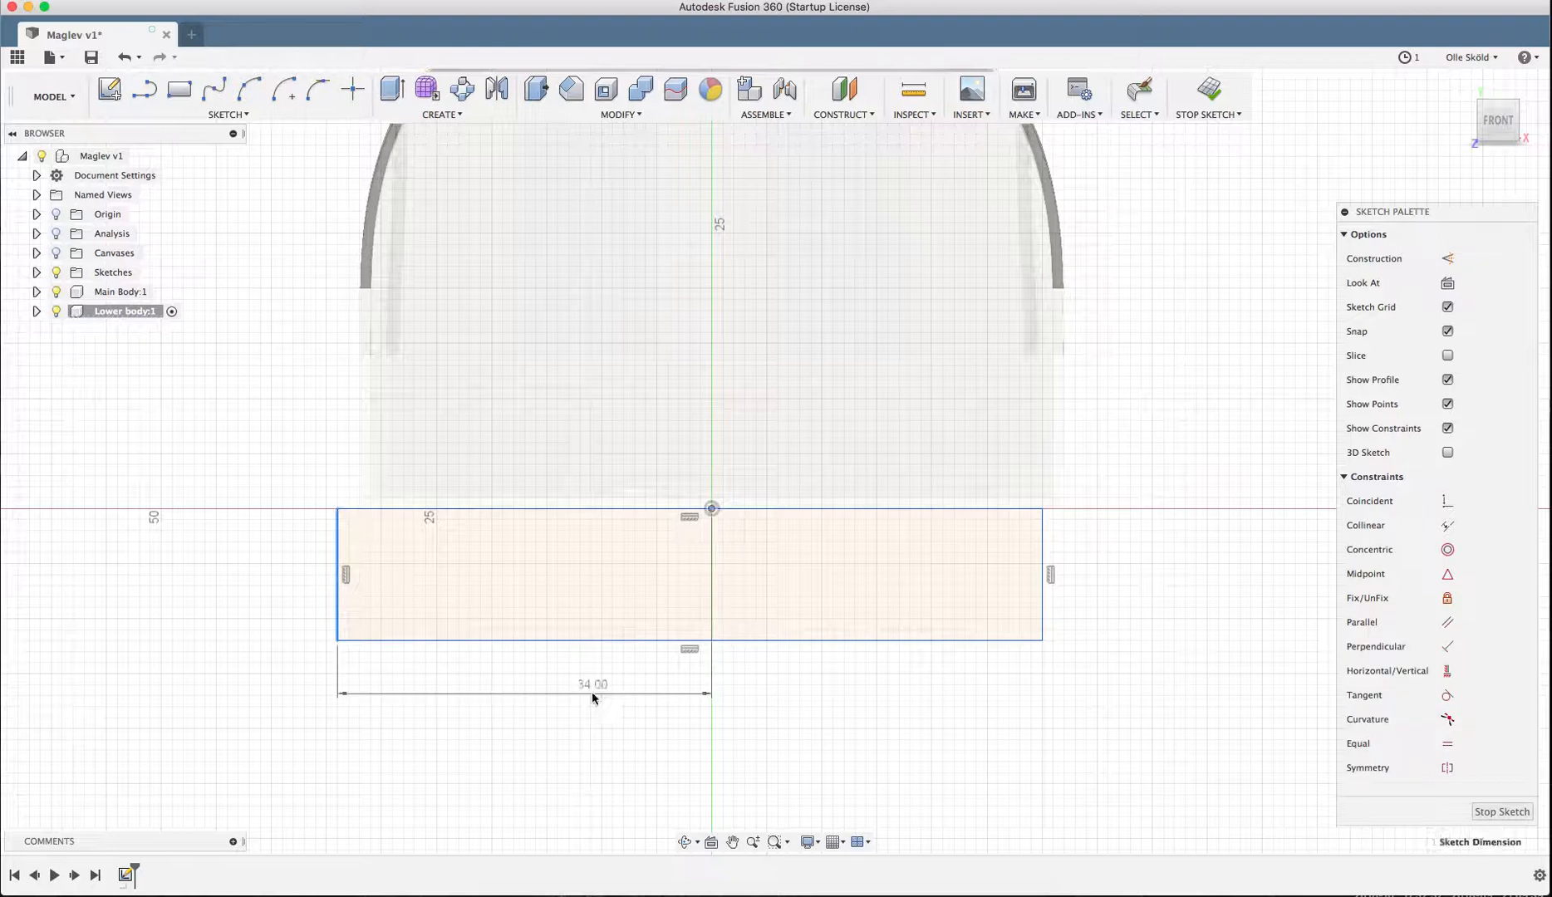
left_click(592, 691)
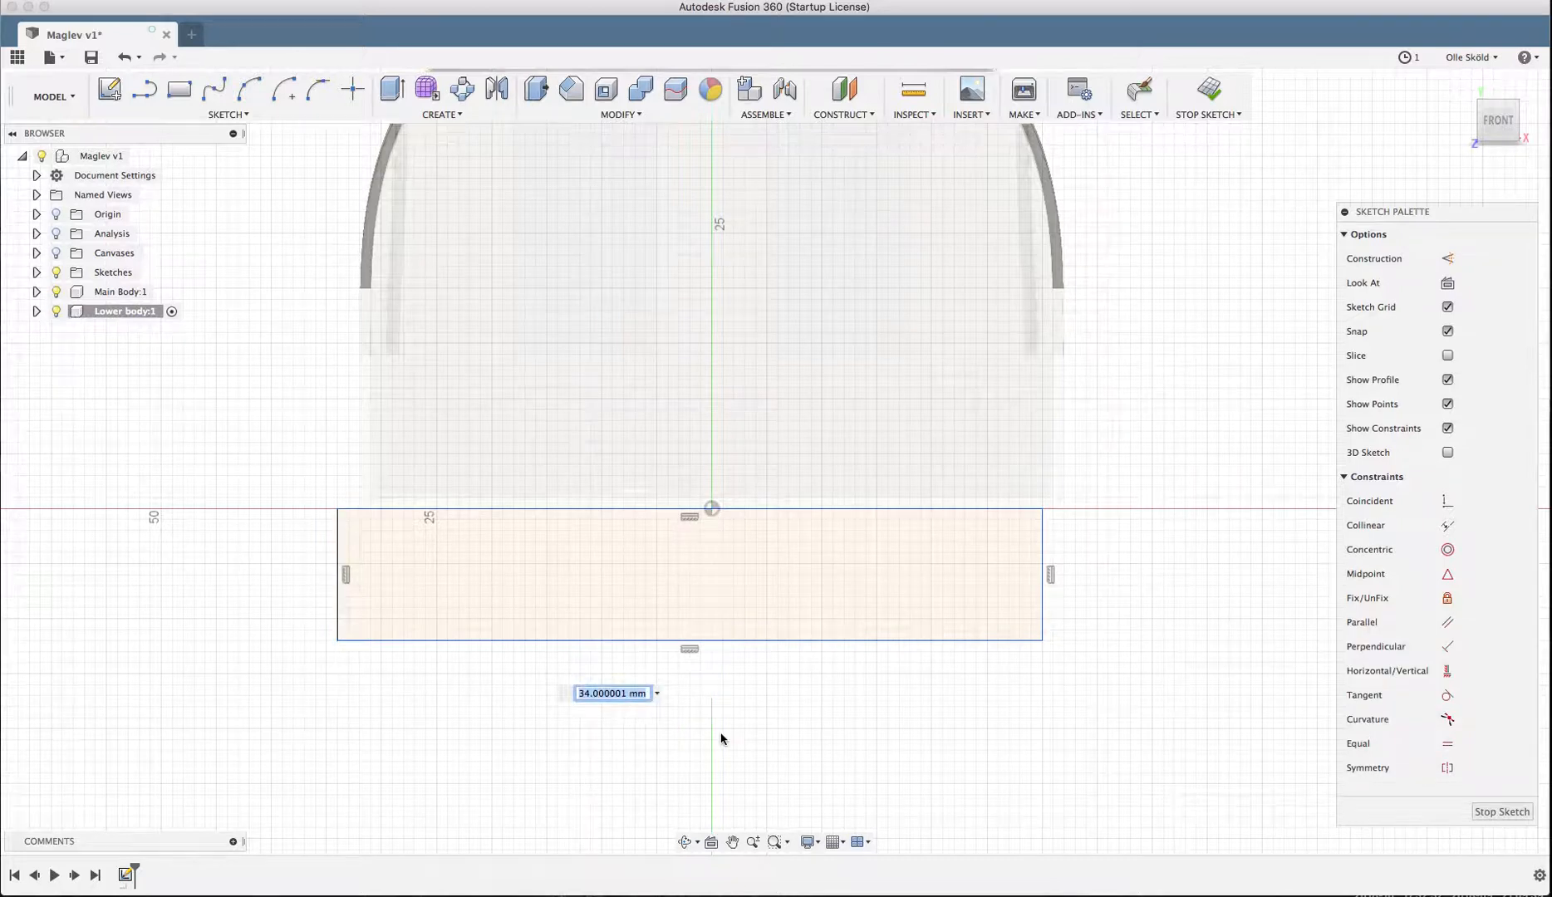
type("30")
key("Return")
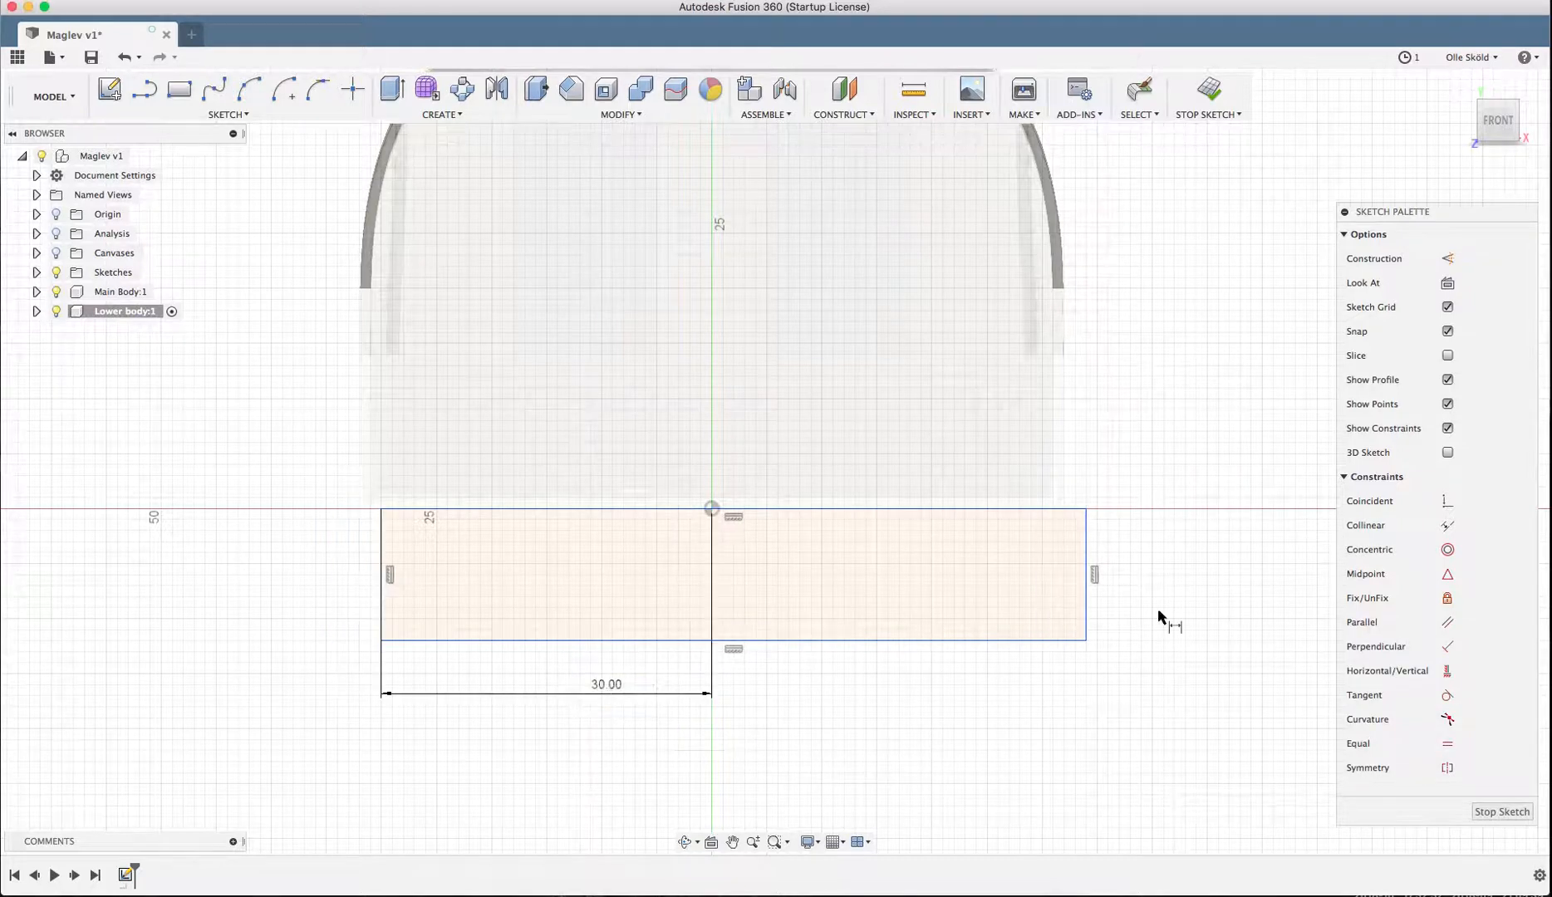
key("Escape")
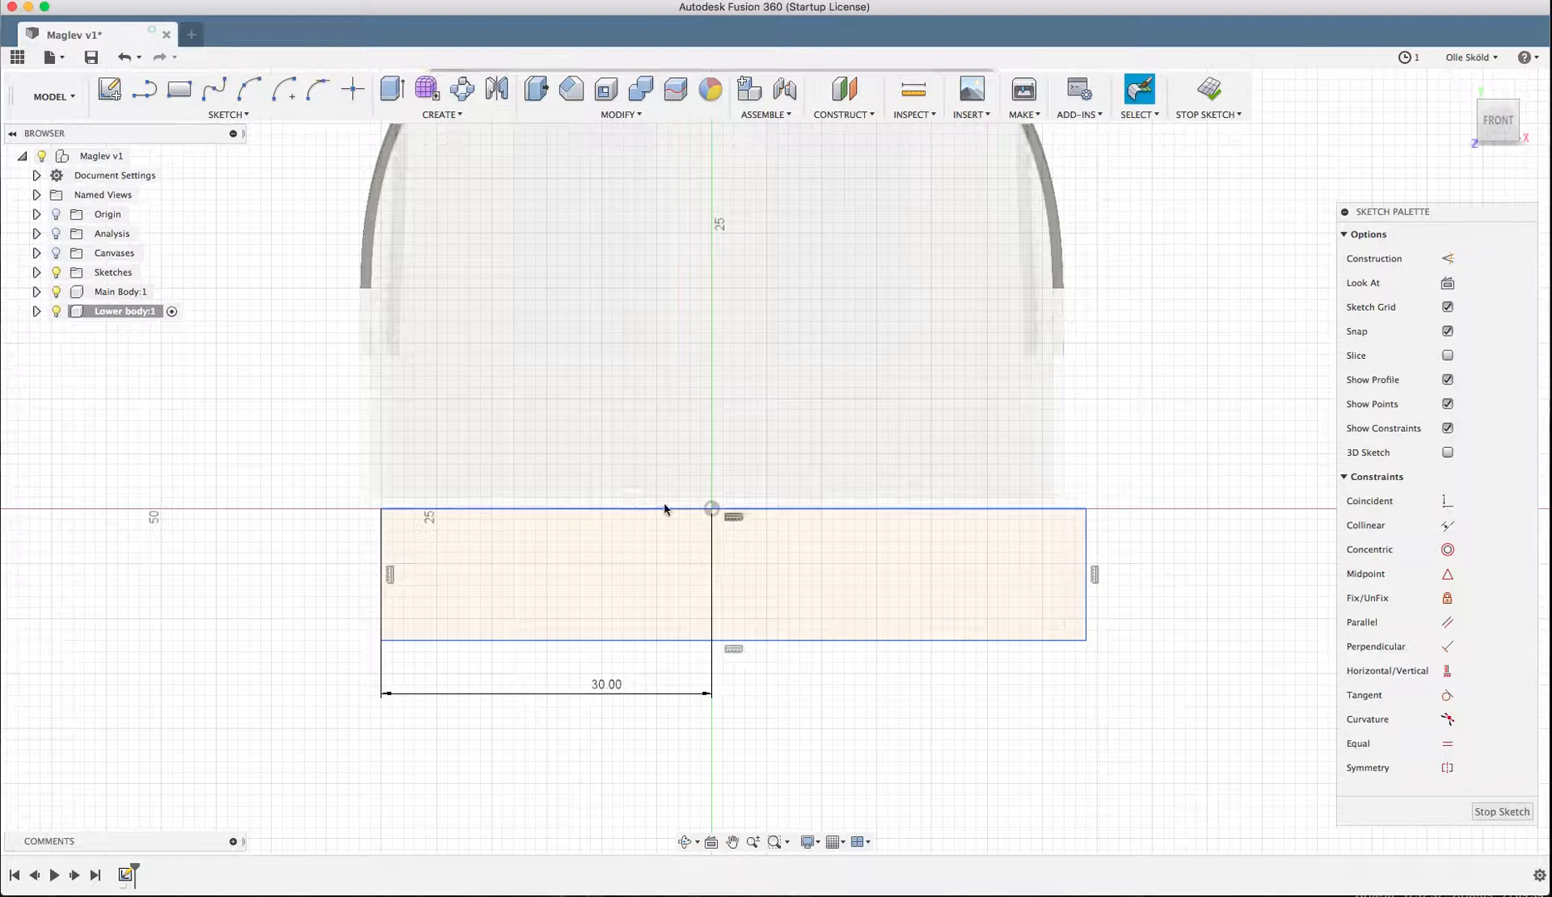
- Dimension the rectangle's right edge at 30 mm from the origin
left_click(711, 508)
key("Escape")
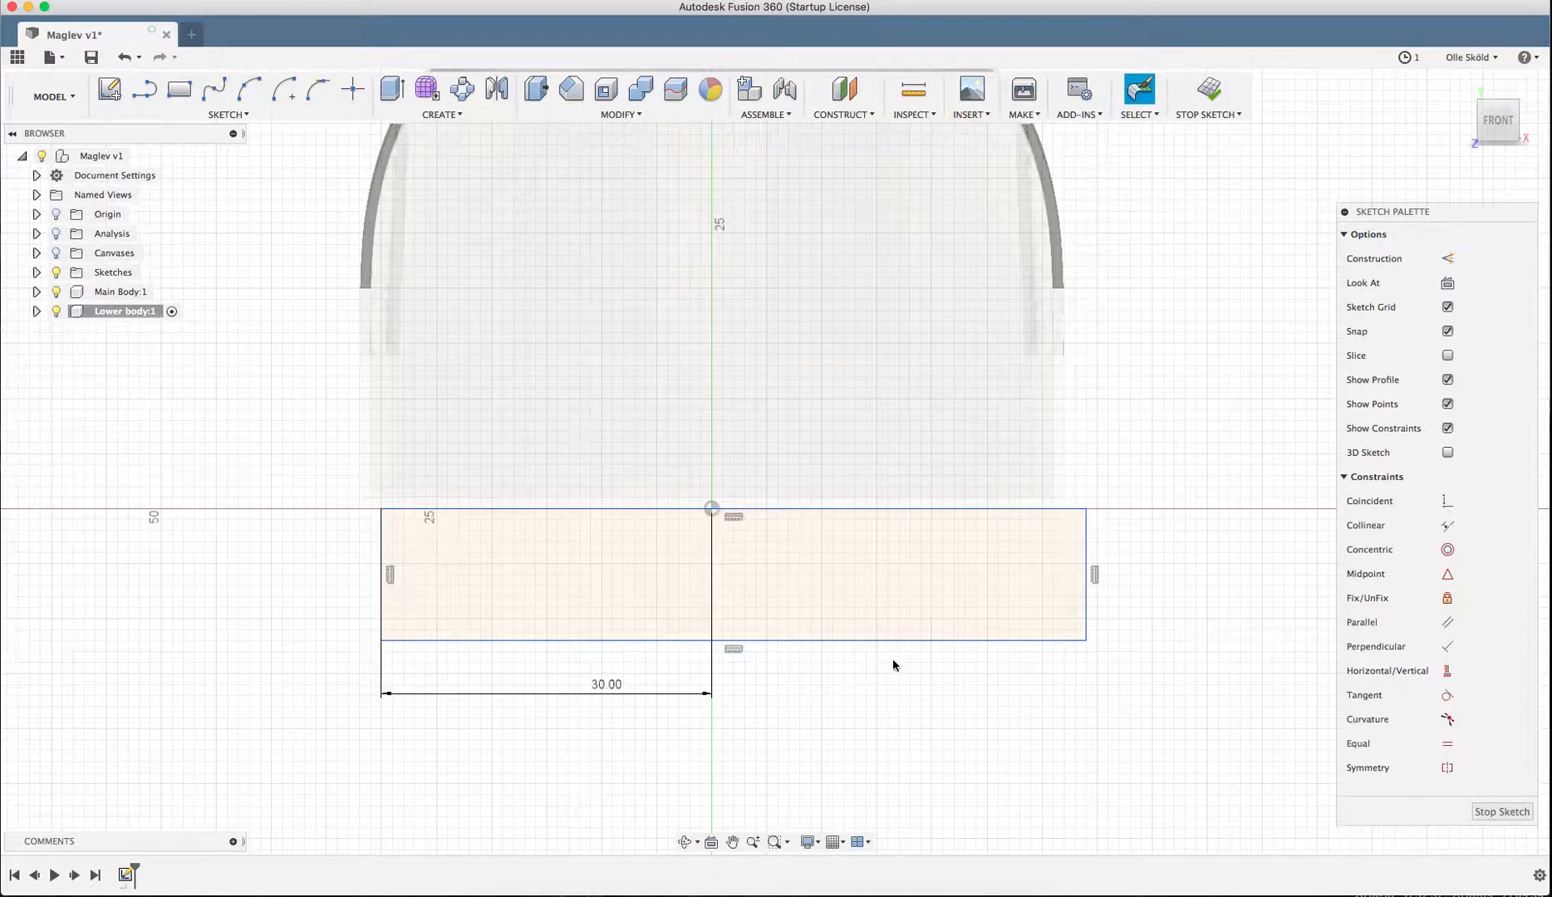
left_click(1086, 622)
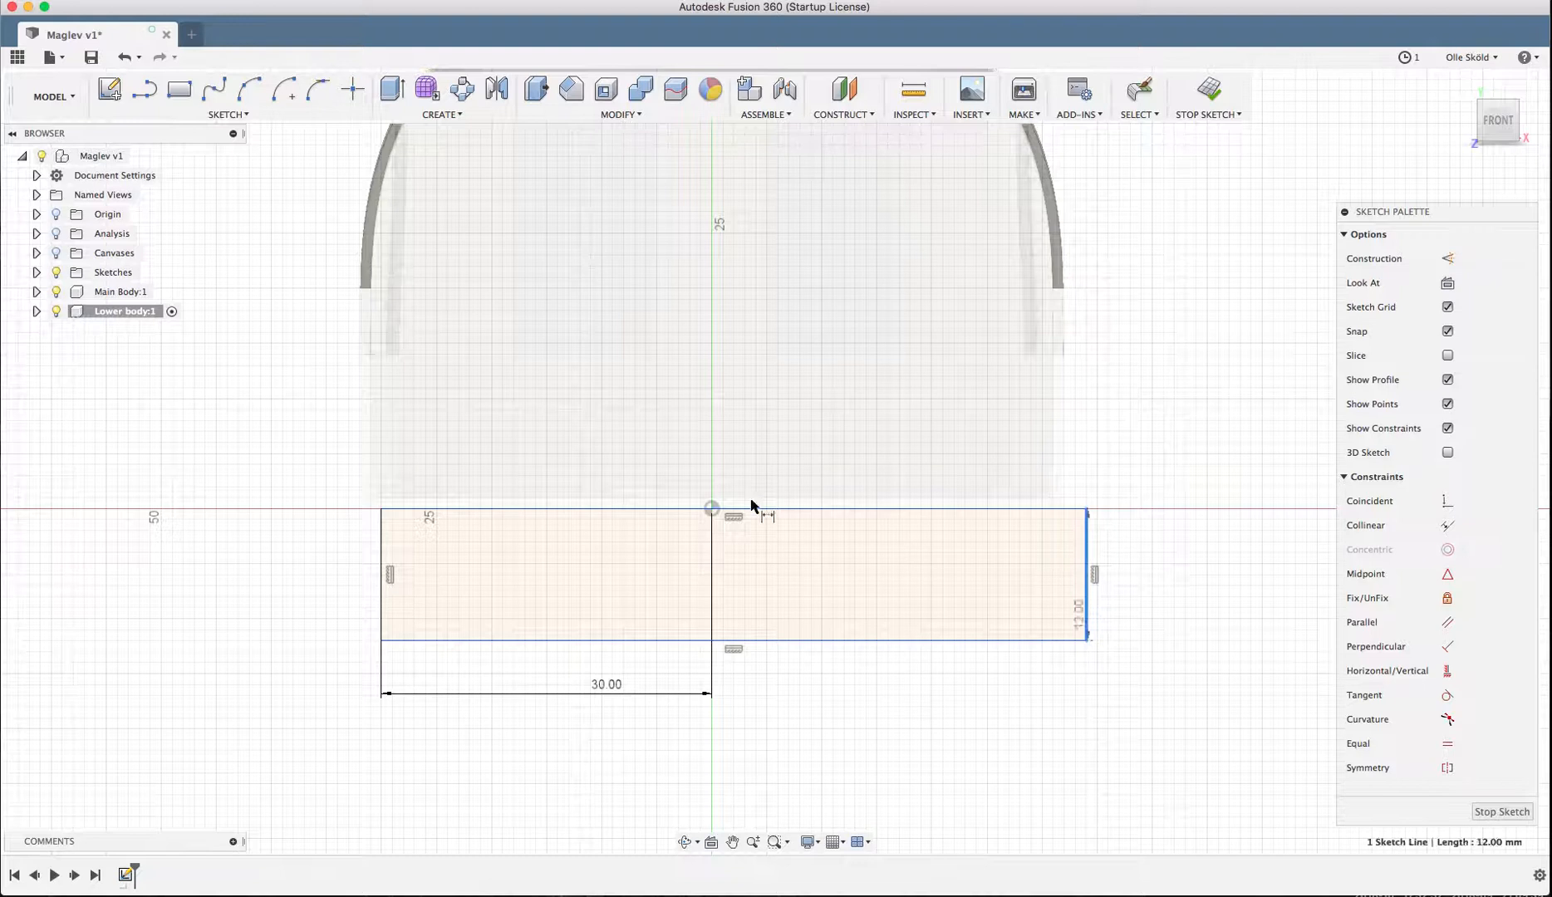
left_click(711, 510)
key("d")
left_click(925, 714)
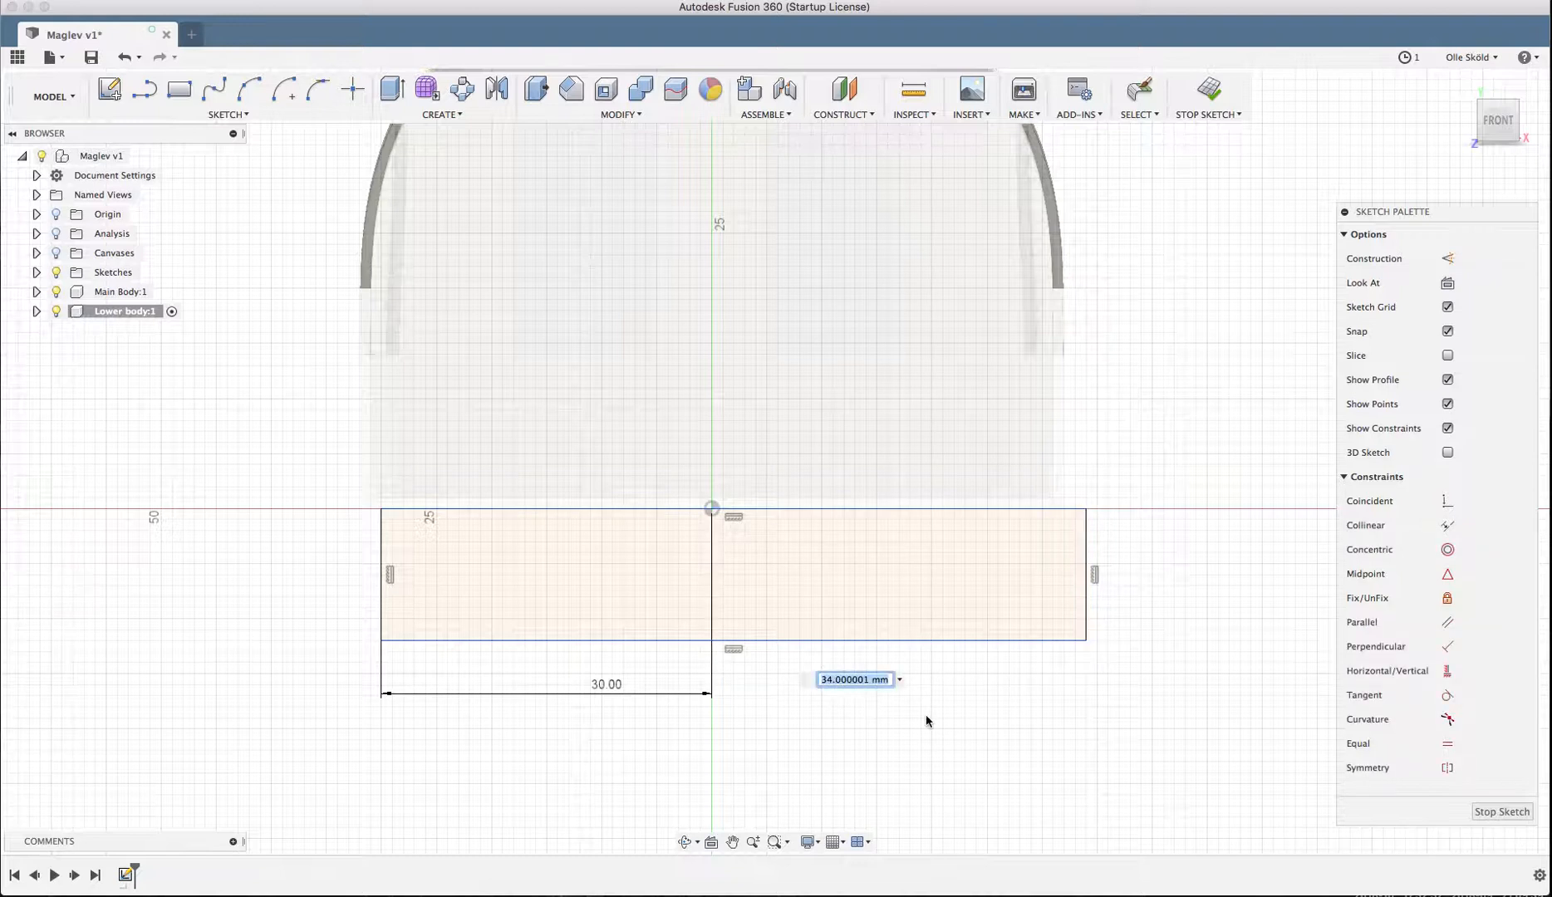
type("30")
key("Return")
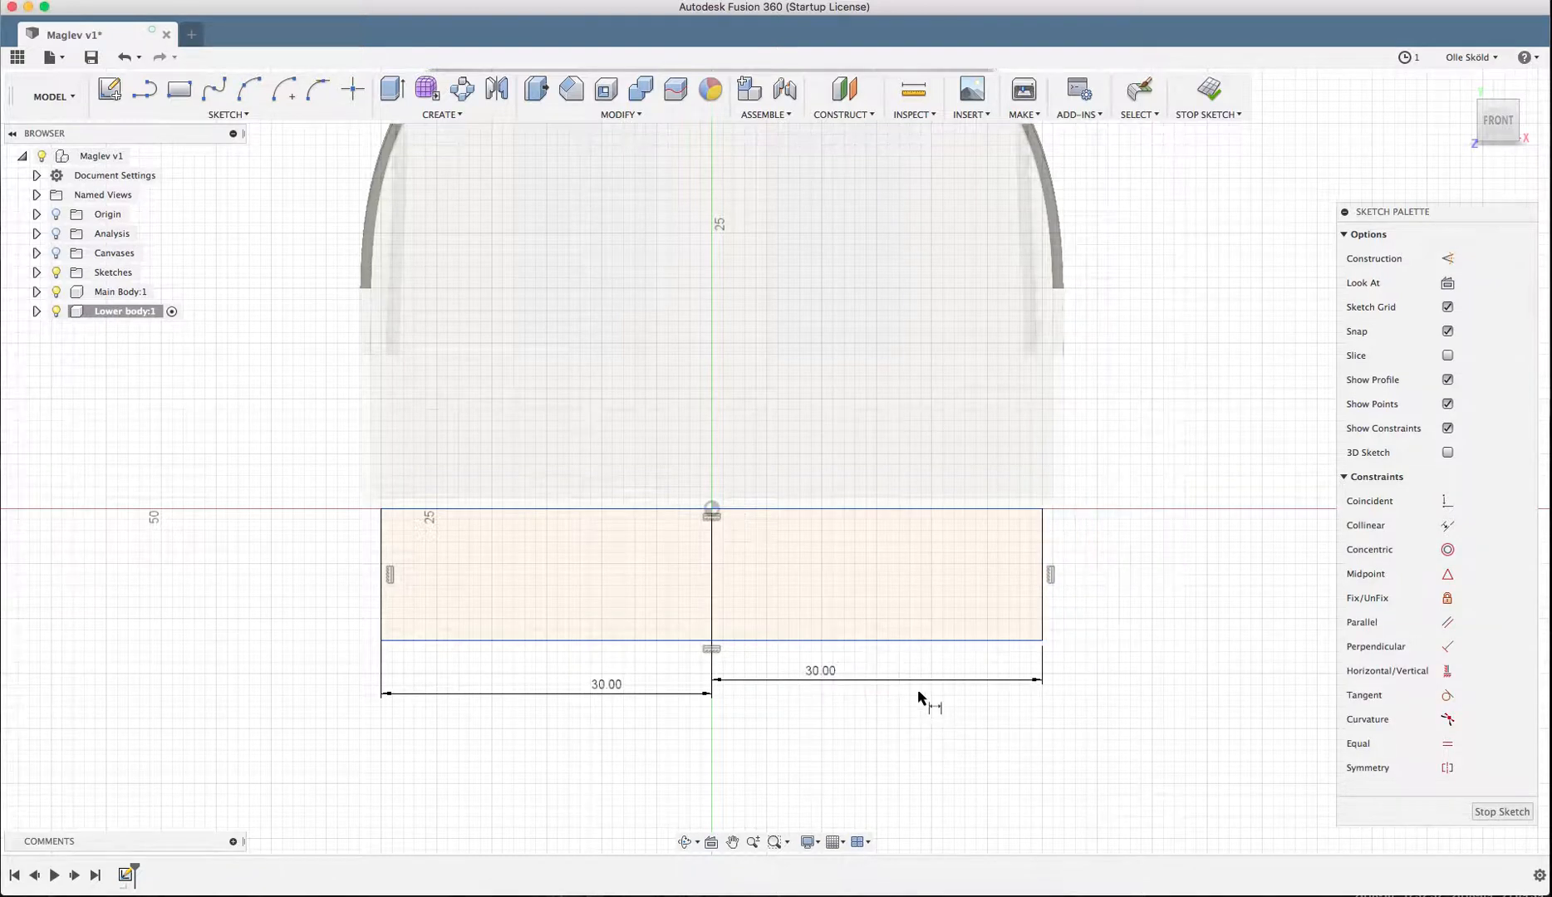
- Dimension the rectangle's lower edge at 12 mm from the origin
left_click(931, 641)
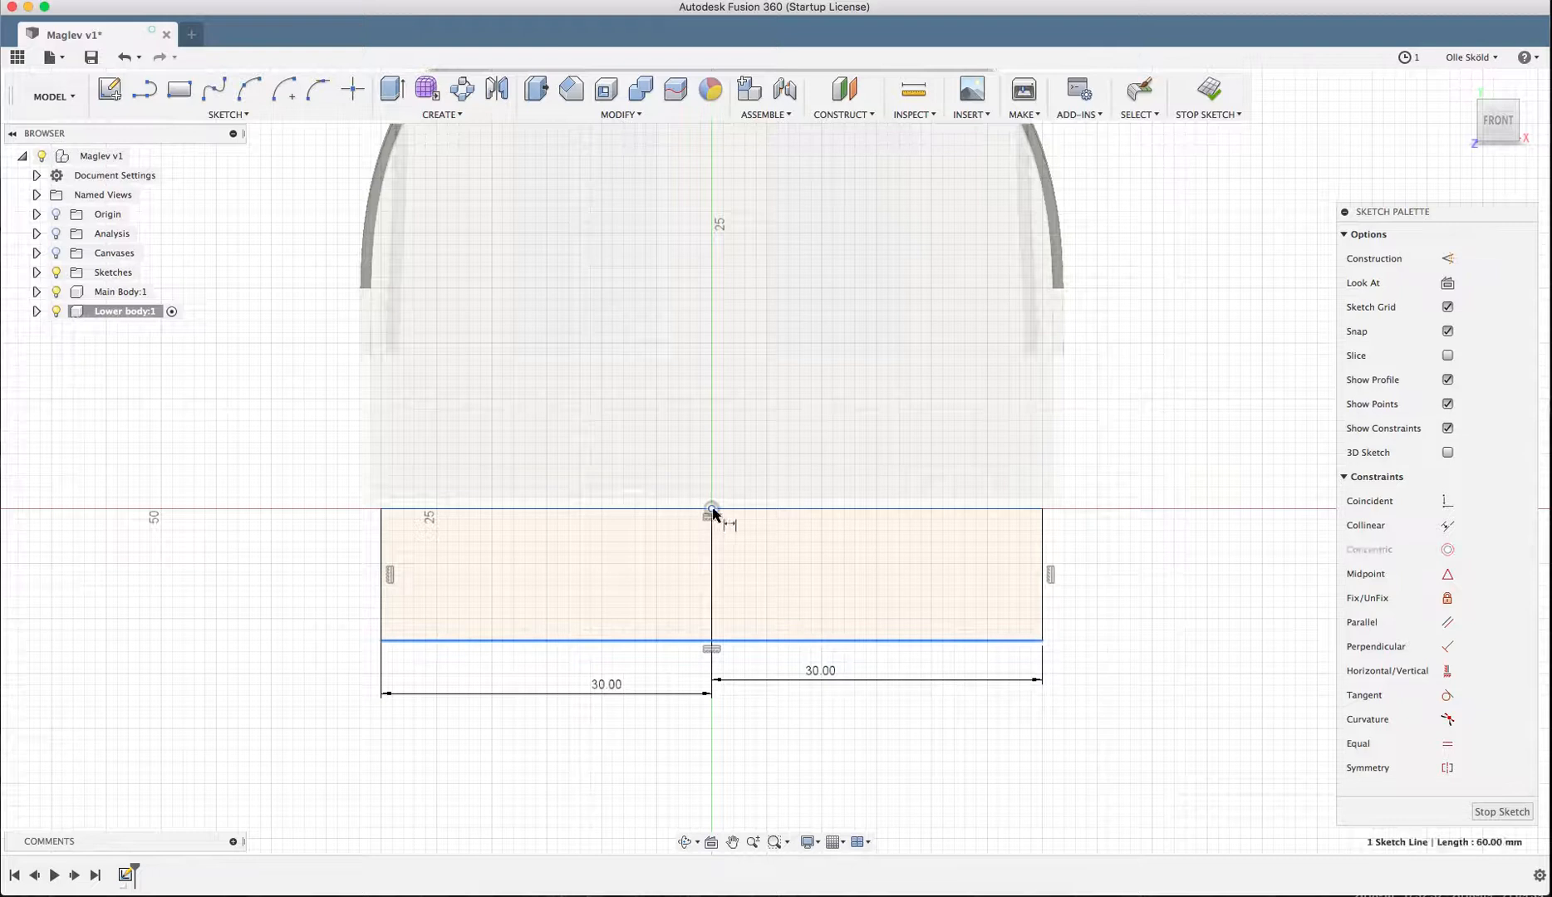
left_click(711, 510)
left_click(1143, 684)
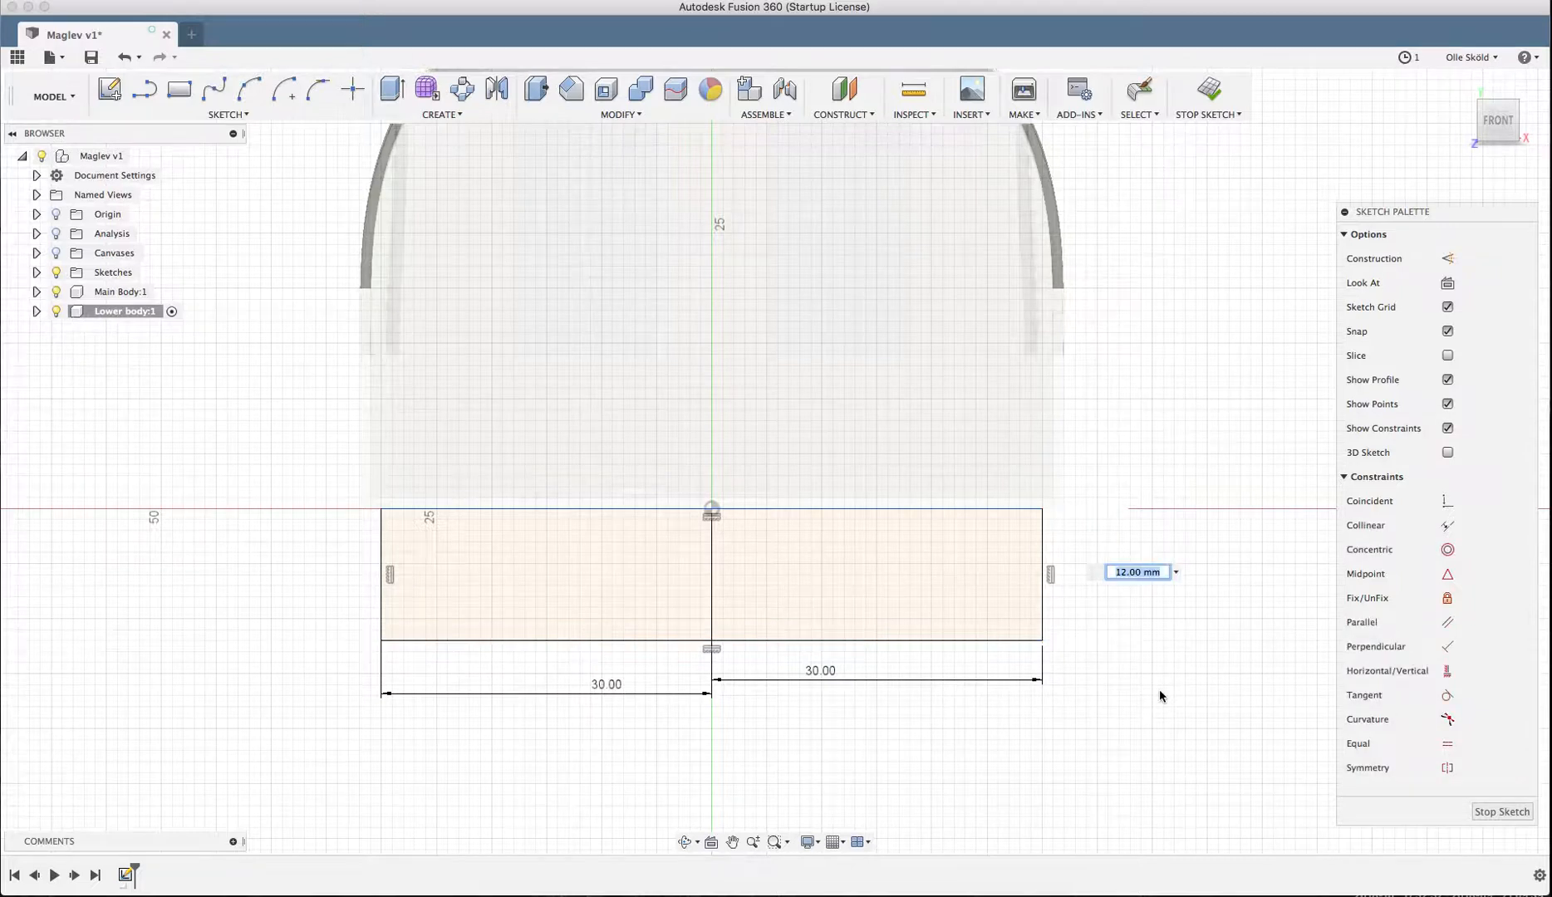
key("Return")
- Extrude the rectangle beneath the main body symmetrically by 137.5 mm to each side as a new body
scroll(1090, 619, "down", 2)
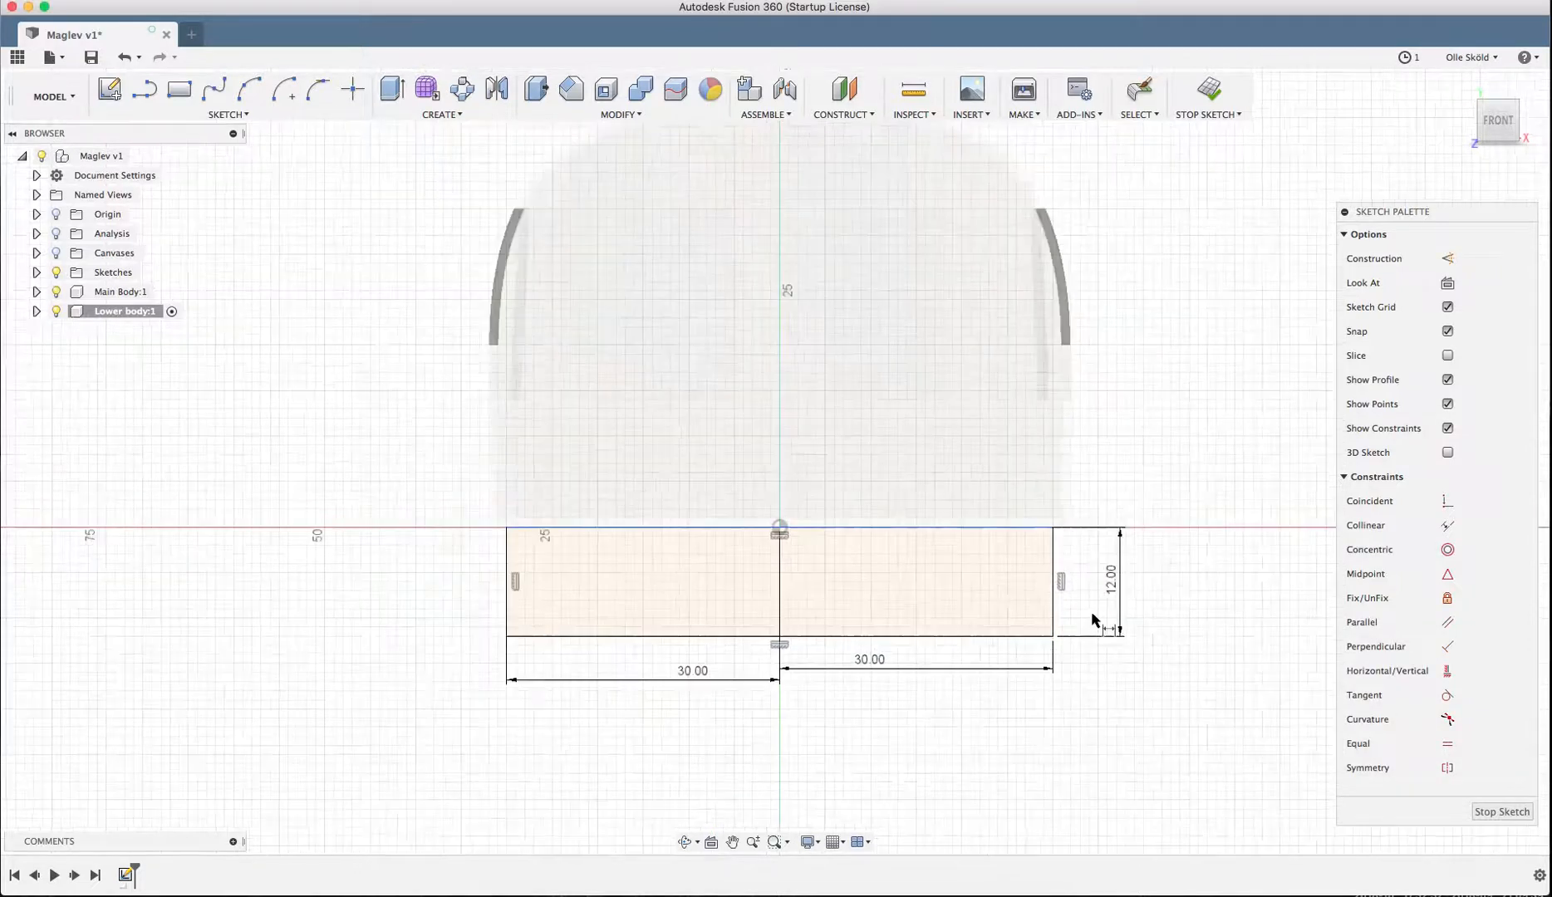
key("e")
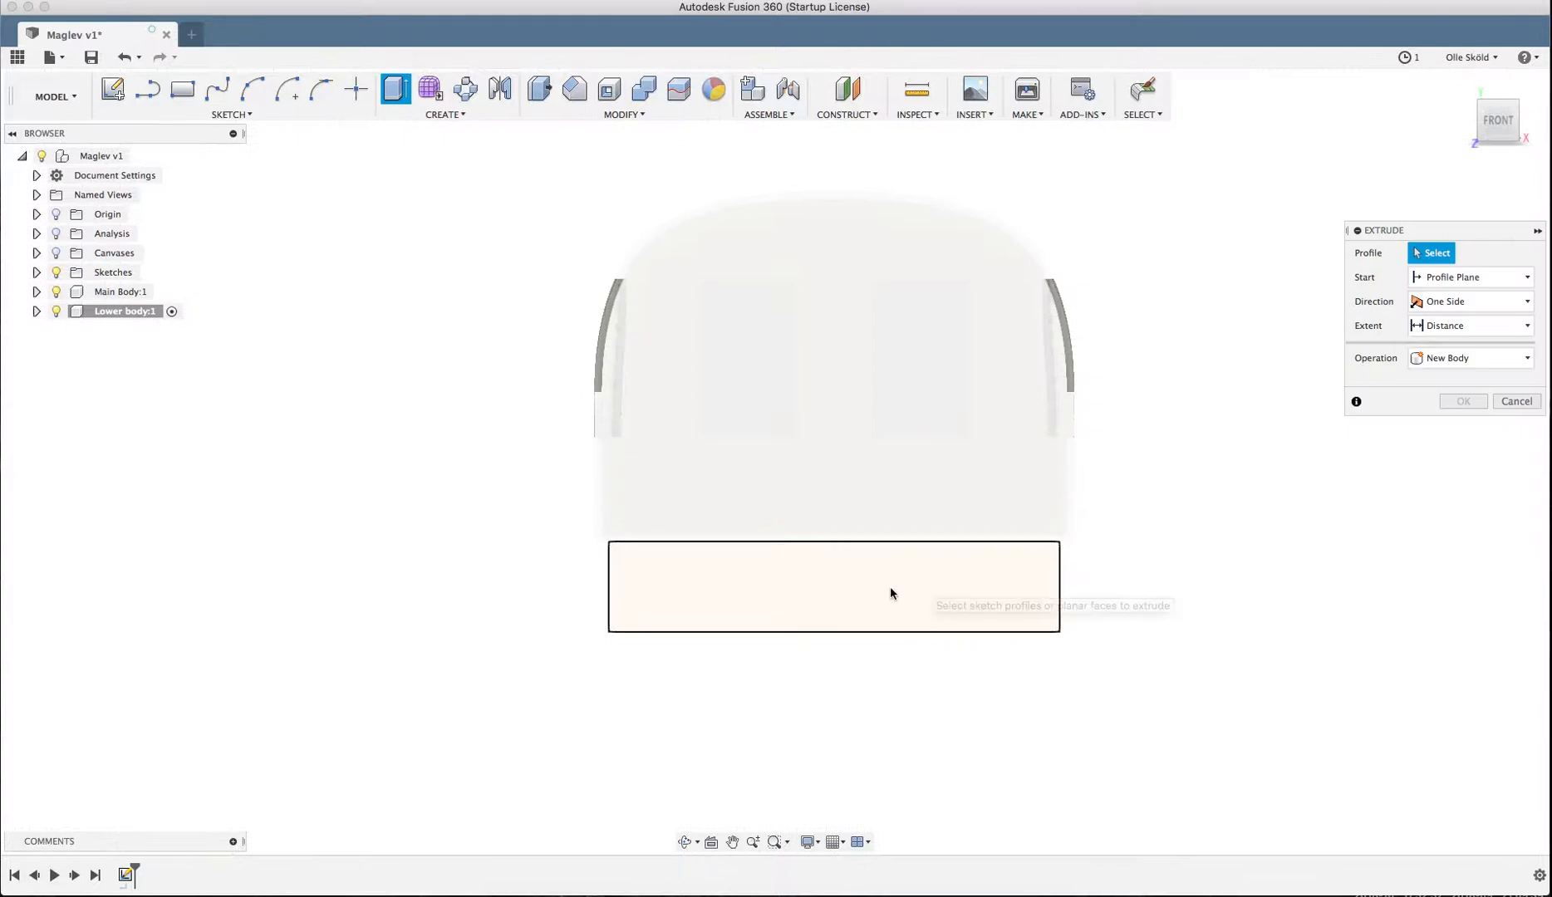
left_click(892, 588)
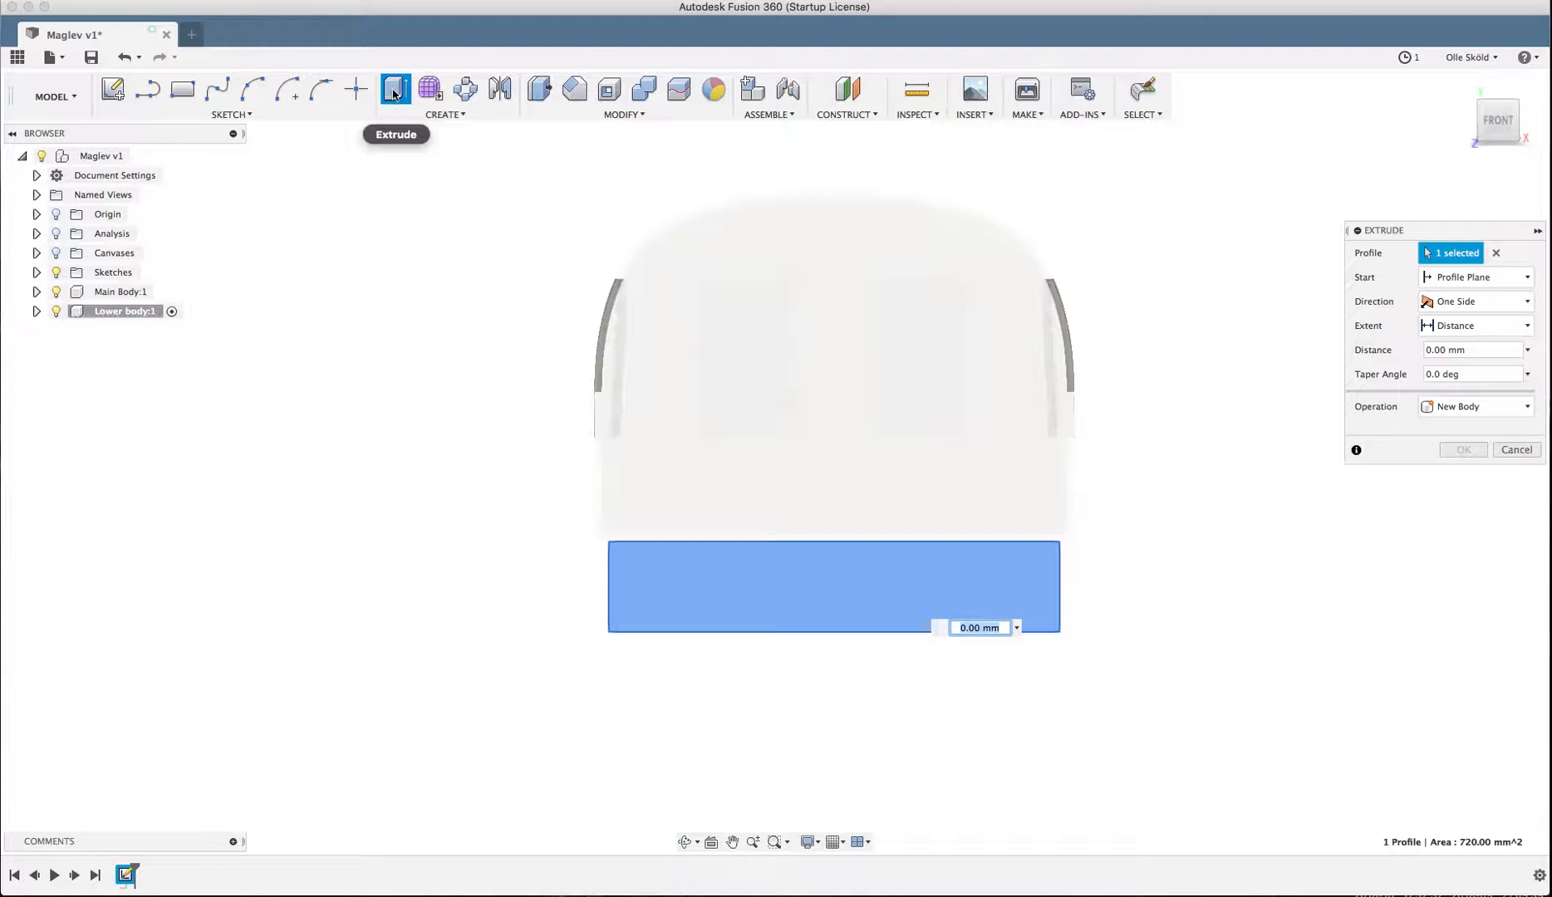
middle_click_drag(880, 260, 847, 335, "shift")
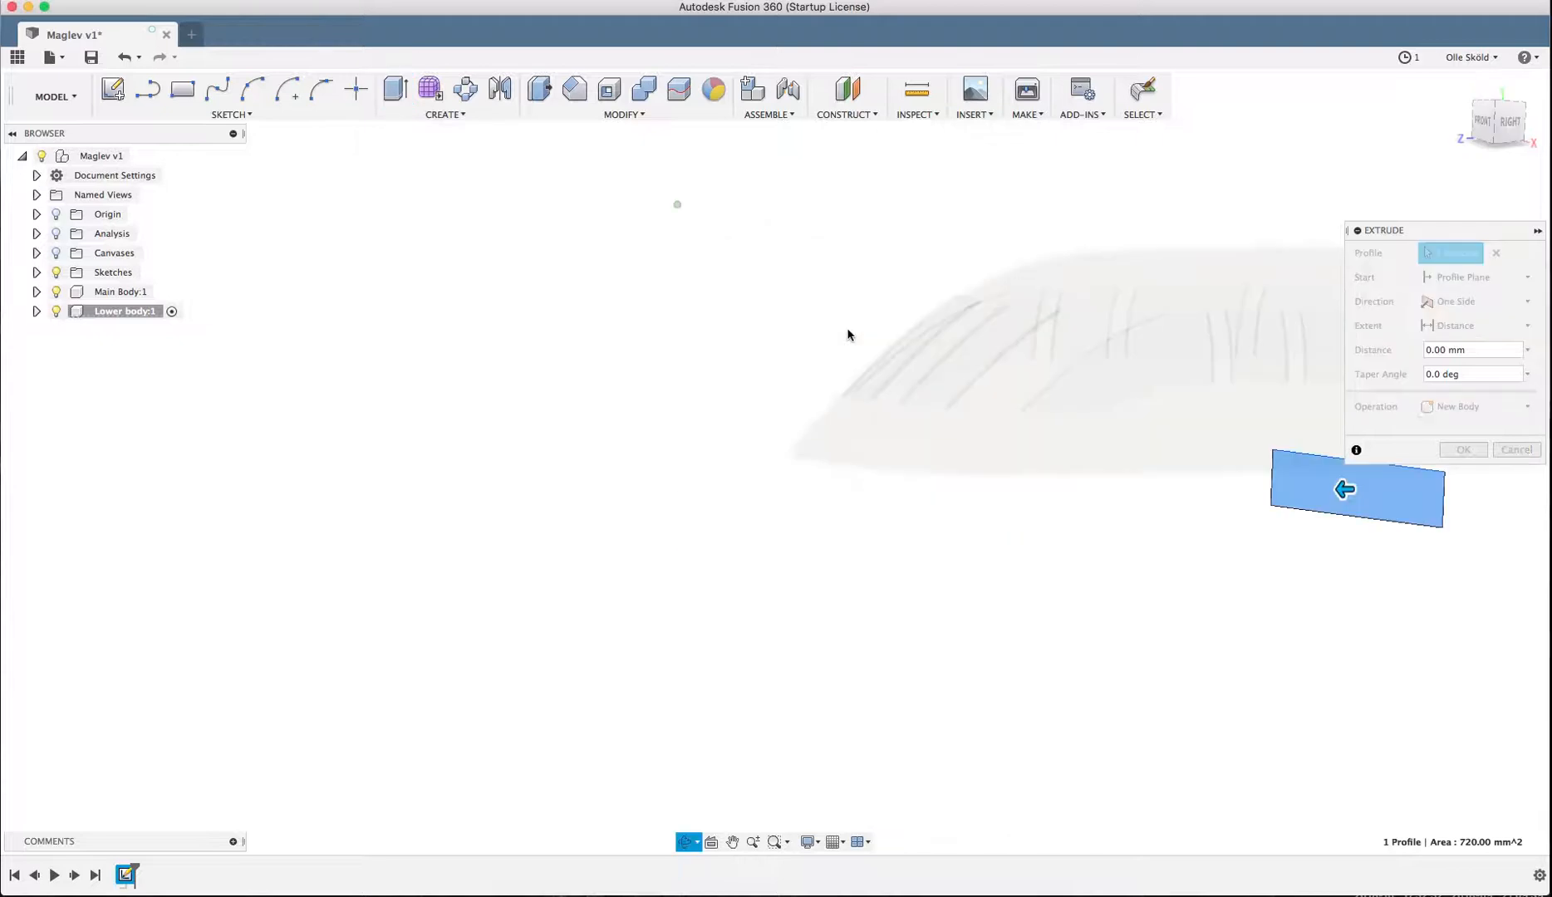
middle_click_drag(392, 491, 490, 503, "shift")
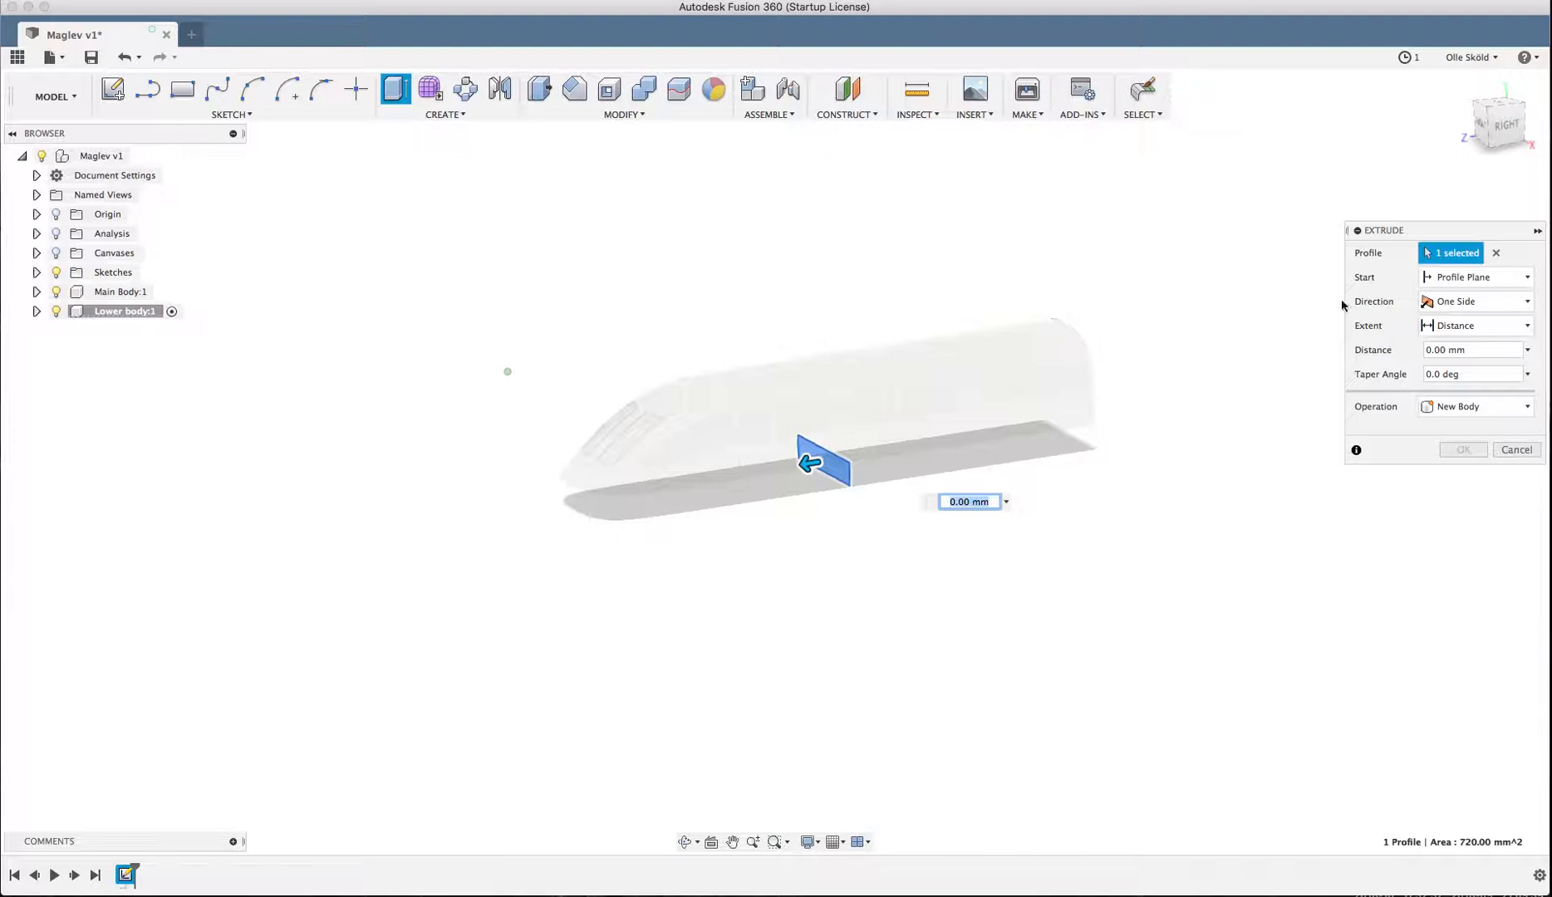
left_click(1447, 306)
left_click(1458, 352)
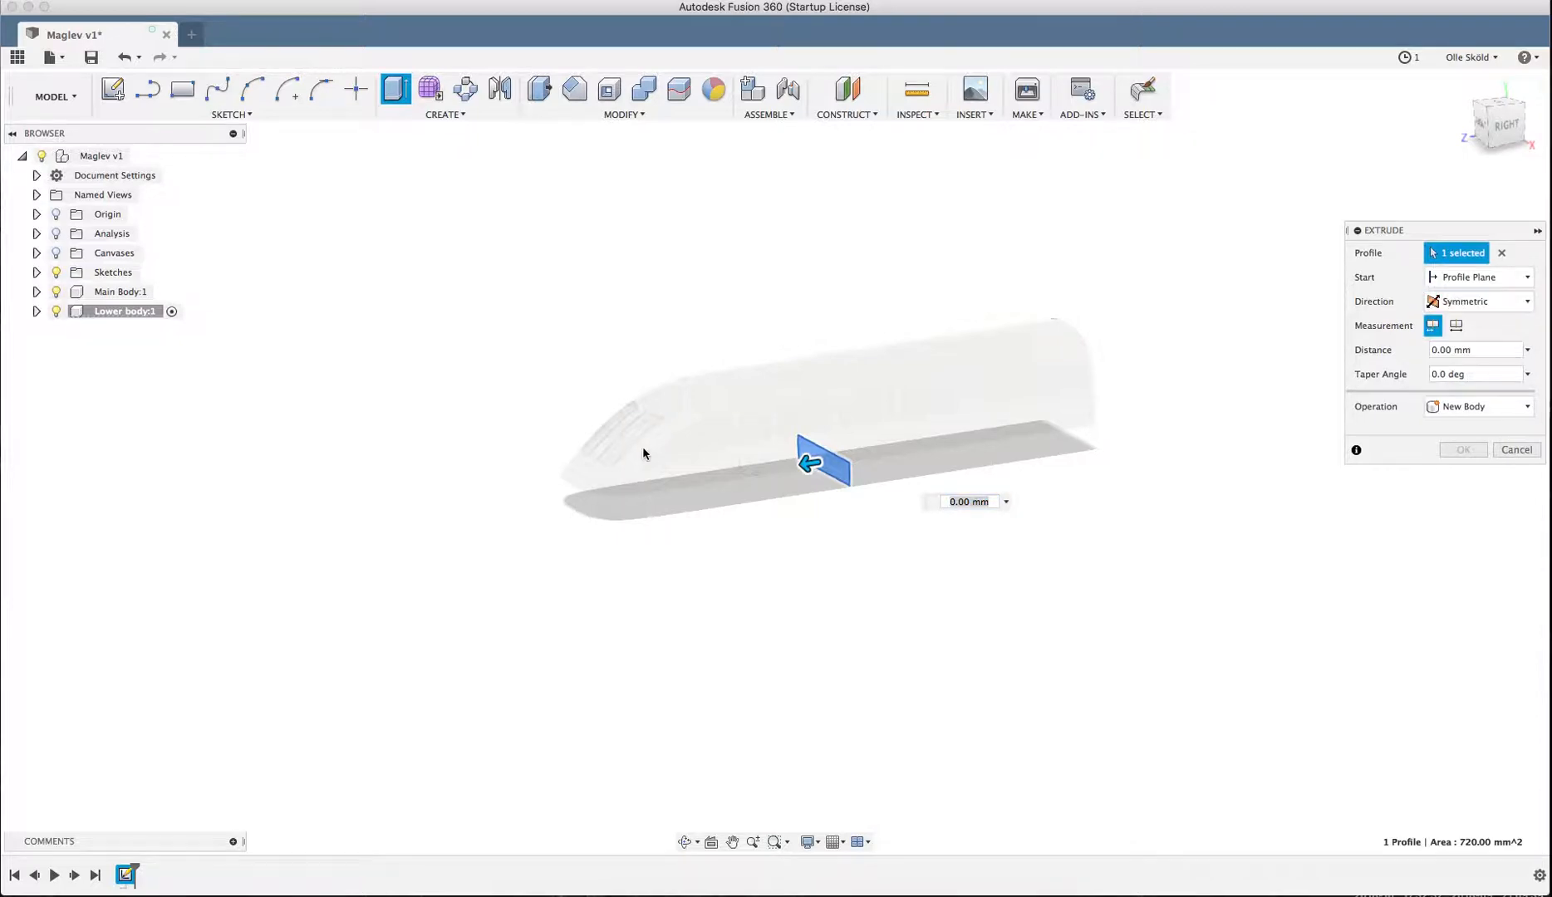
scroll(722, 462, "up", 1)
scroll(814, 461, "up", 5)
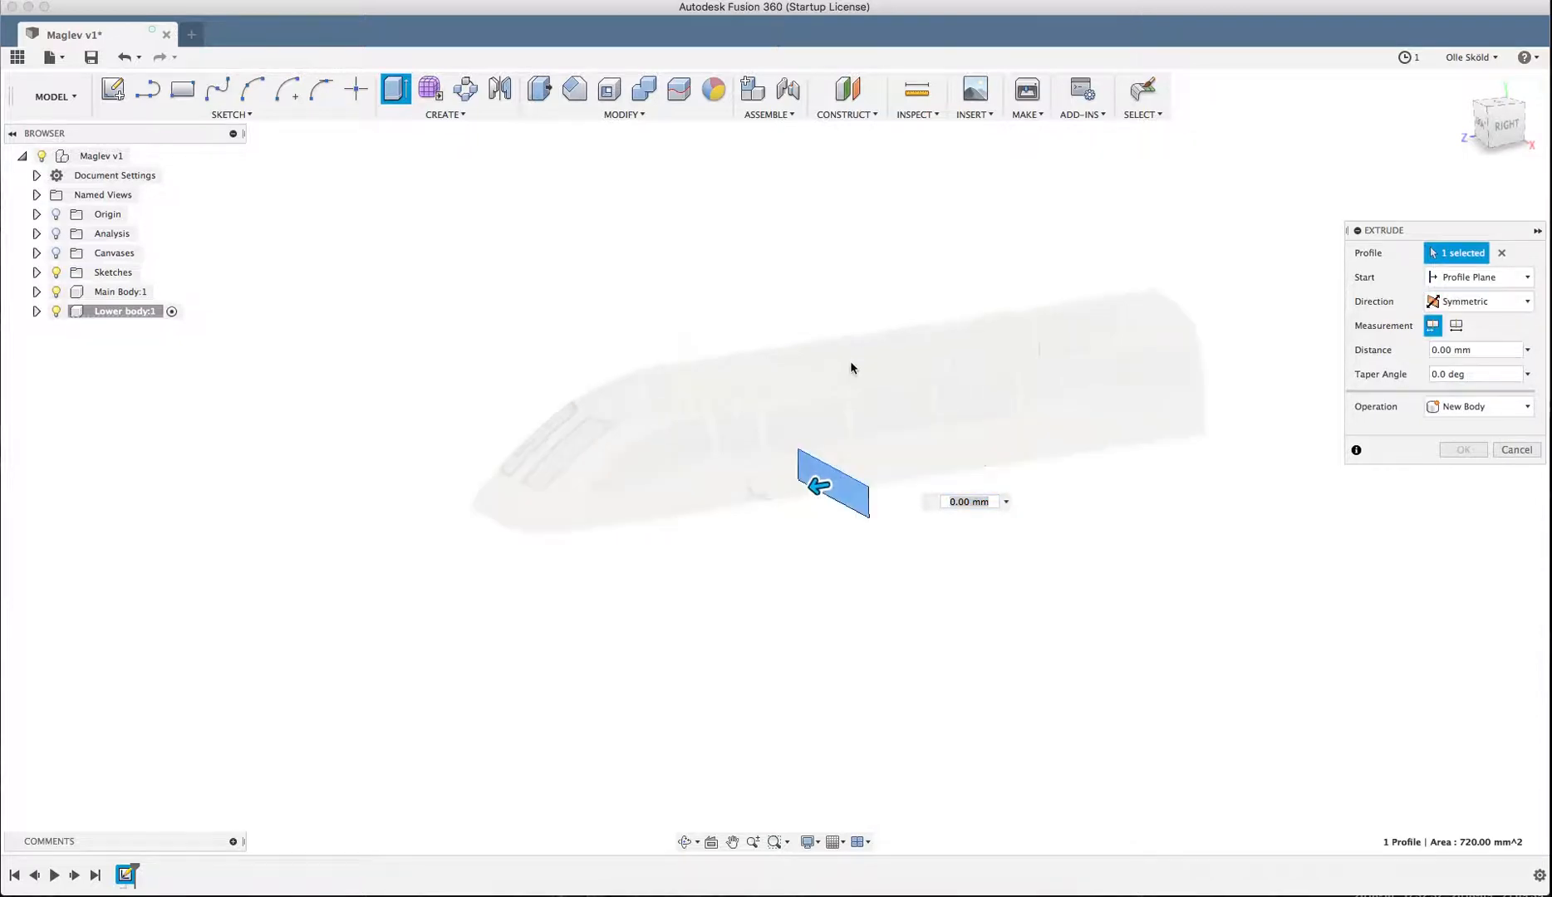
scroll(480, 656, "down", 2)
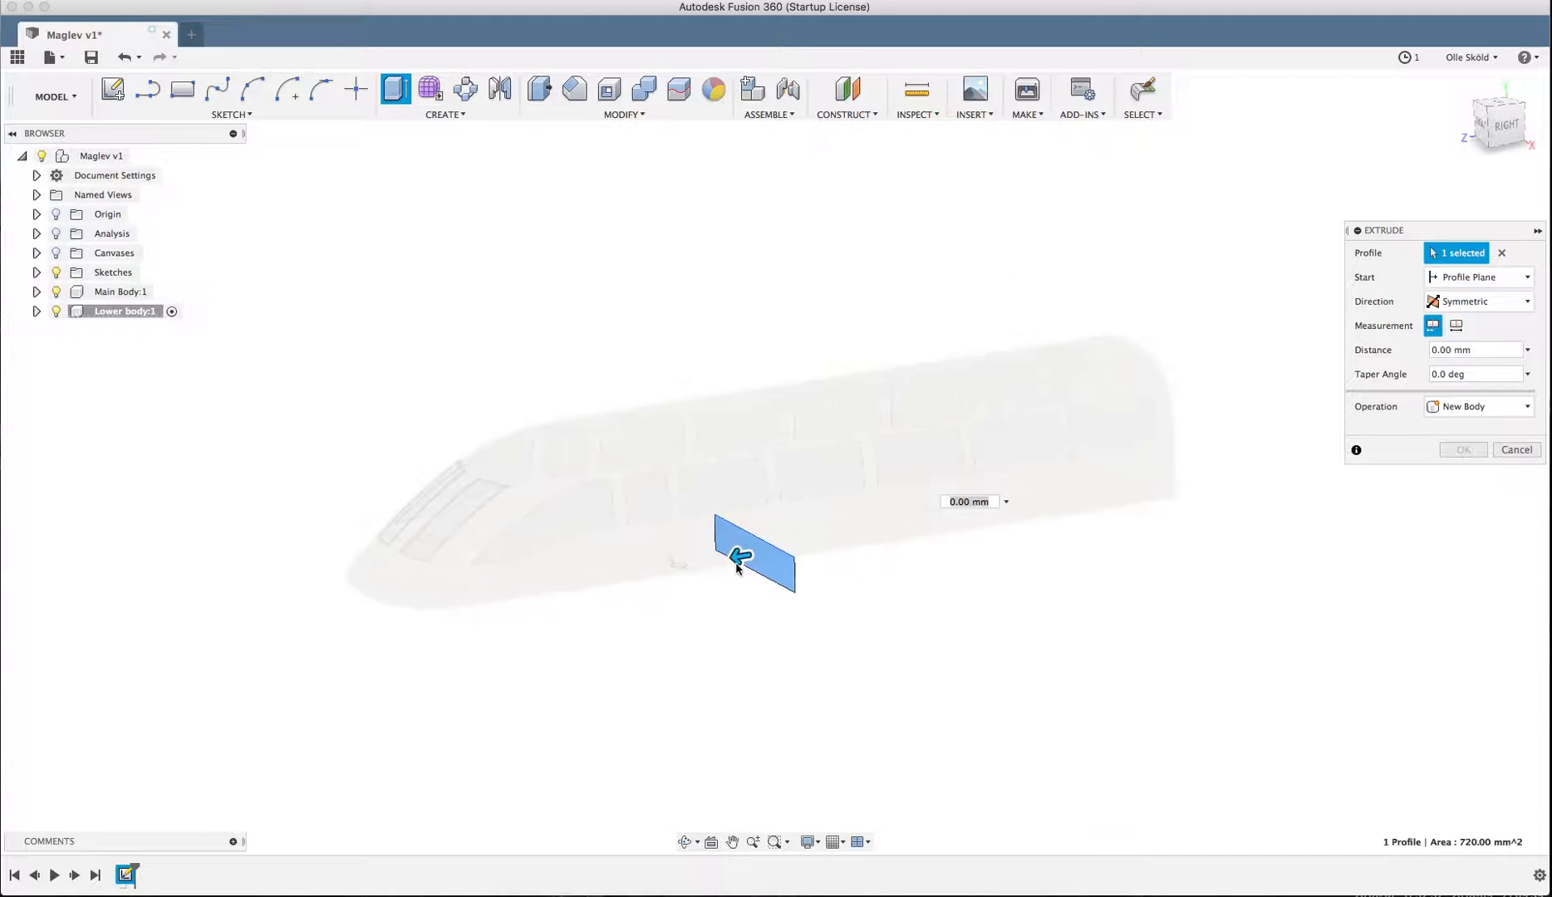
left_click_drag(736, 565, 388, 626)
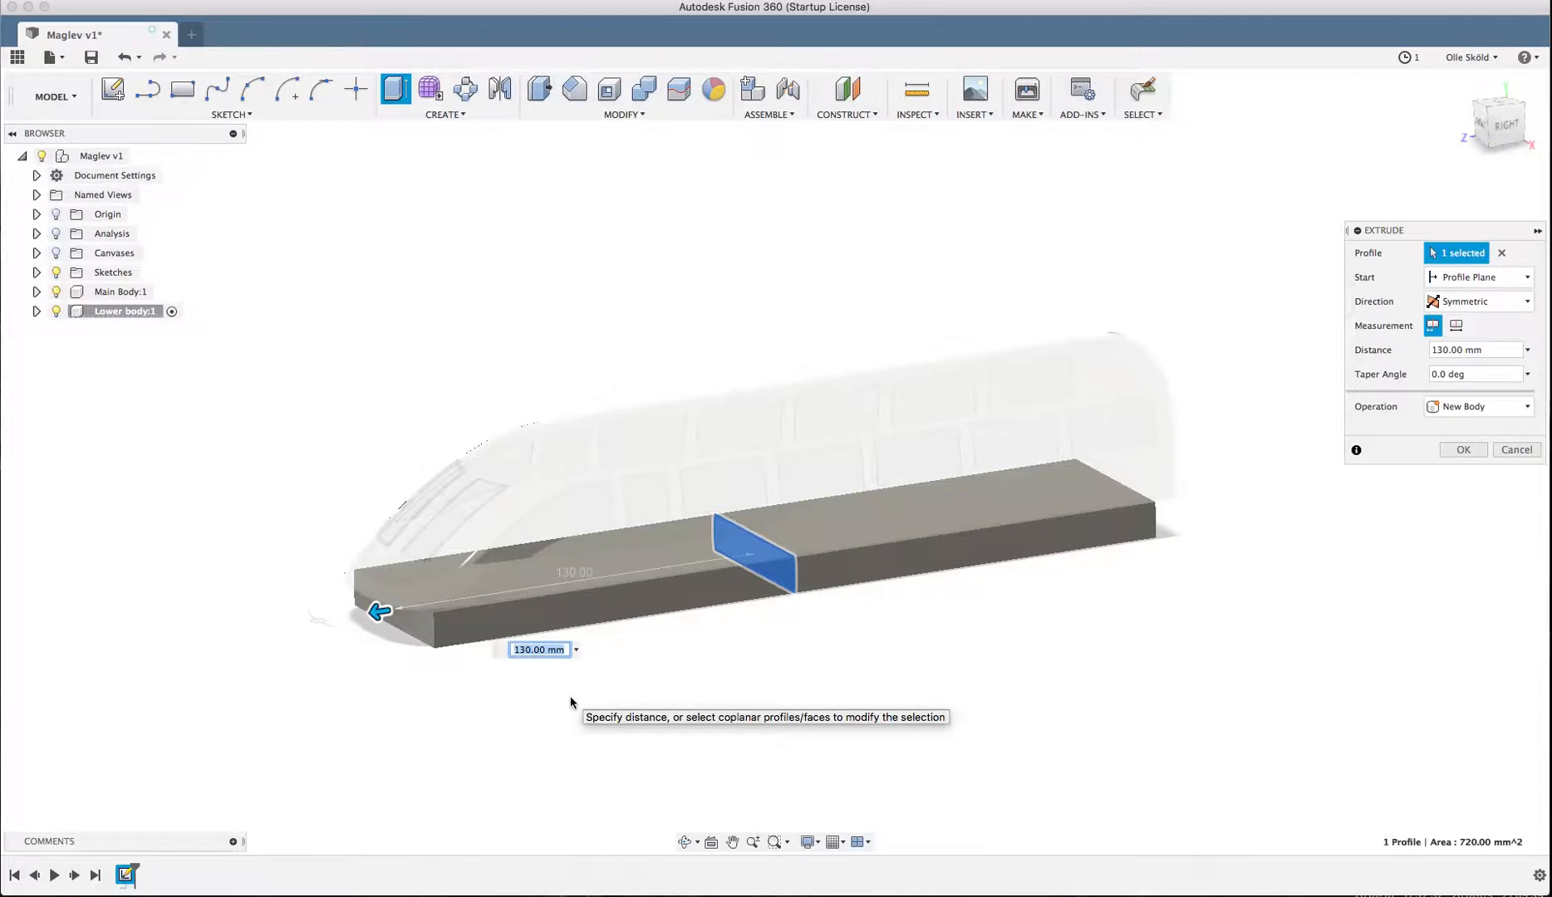
type("137.5")
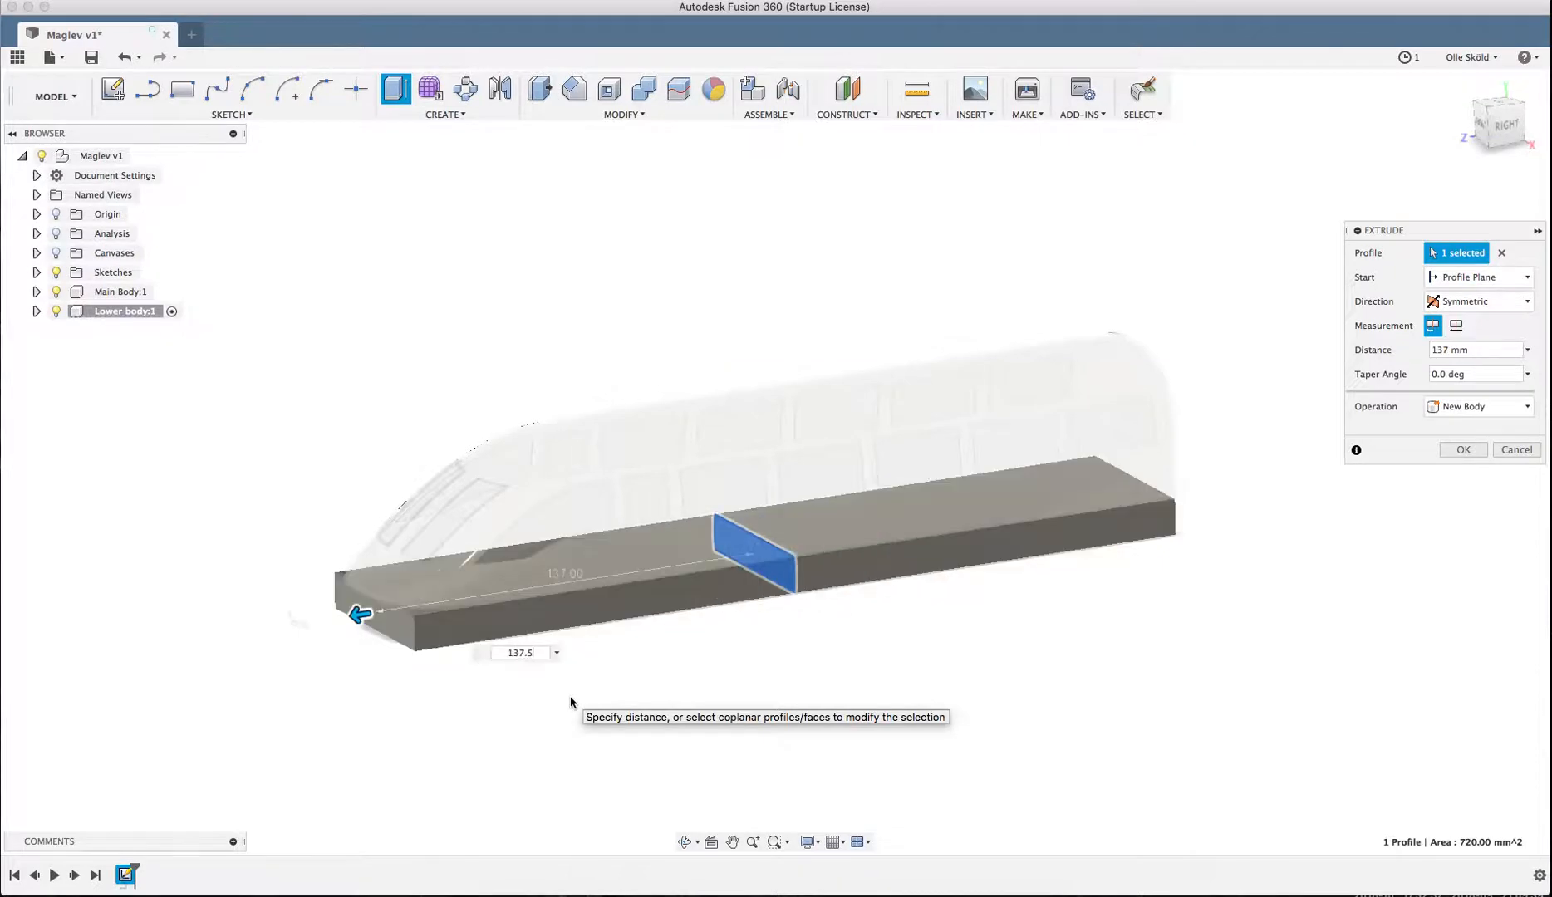
left_click(1463, 449)
- Reopen the lower body's rectangle sketch for editing
middle_click_drag(1015, 346, 1025, 388, "shift")
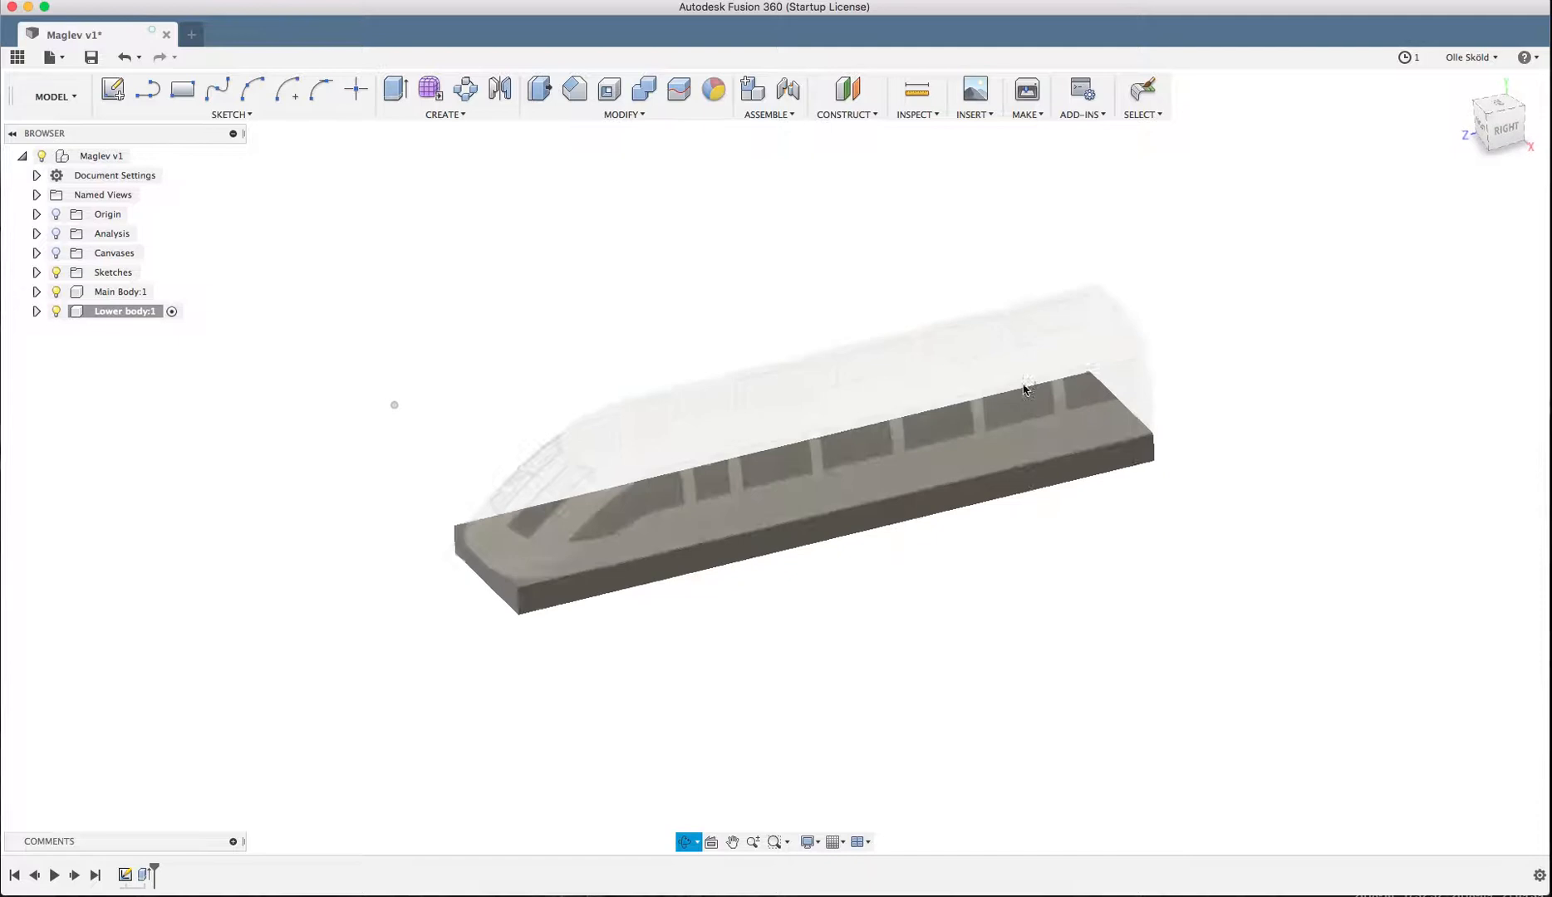
middle_click_drag(913, 376, 1001, 397)
scroll(835, 524, "down", 3)
key("Escape")
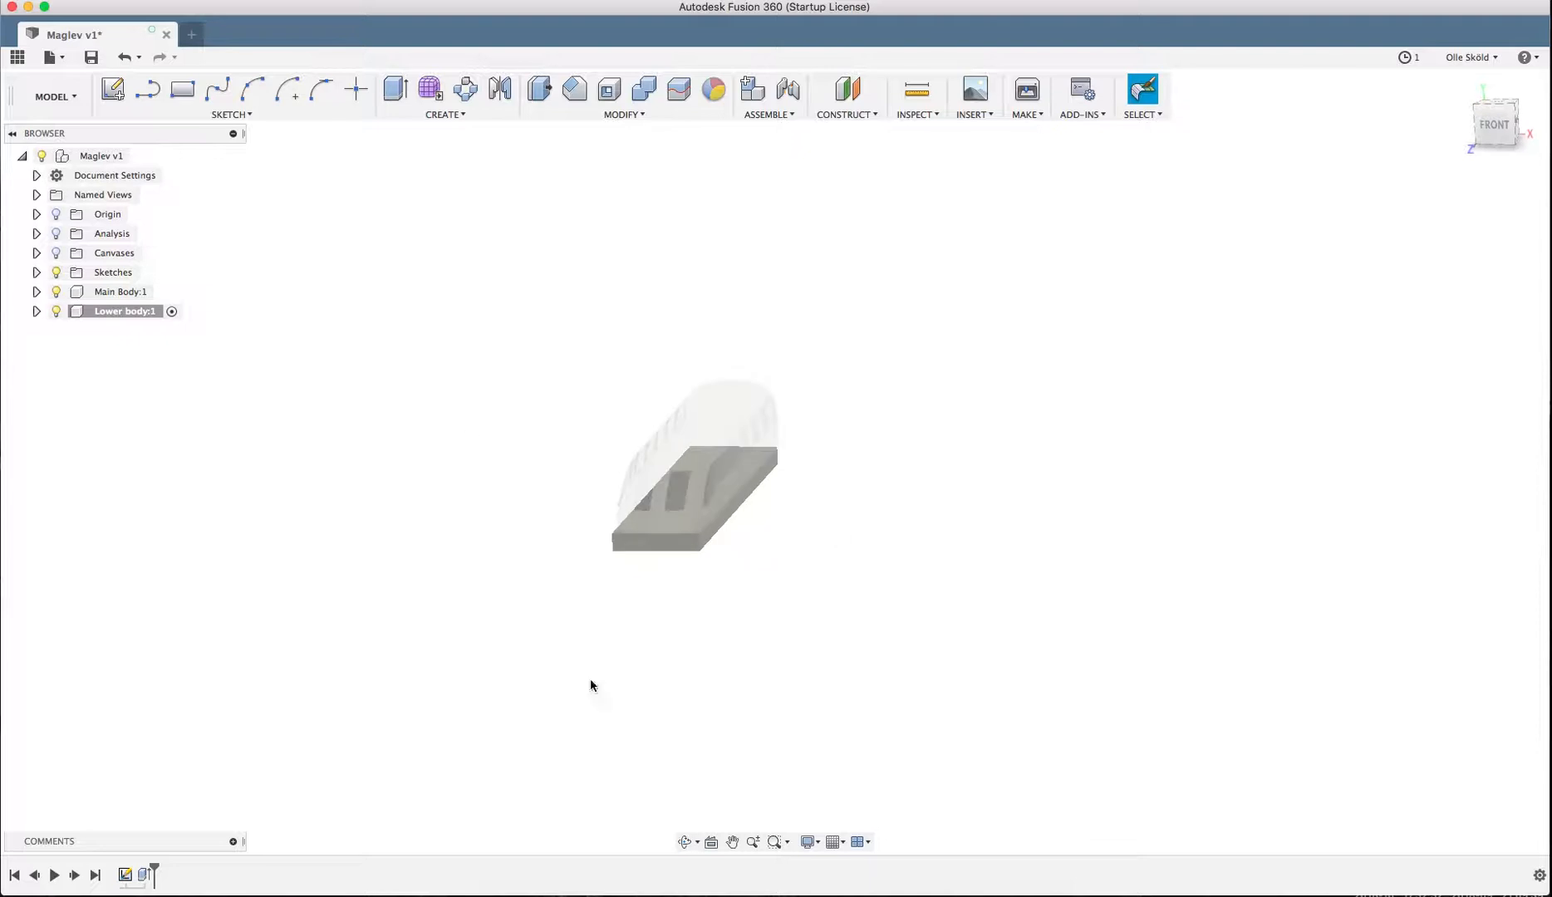
double_click(125, 875)
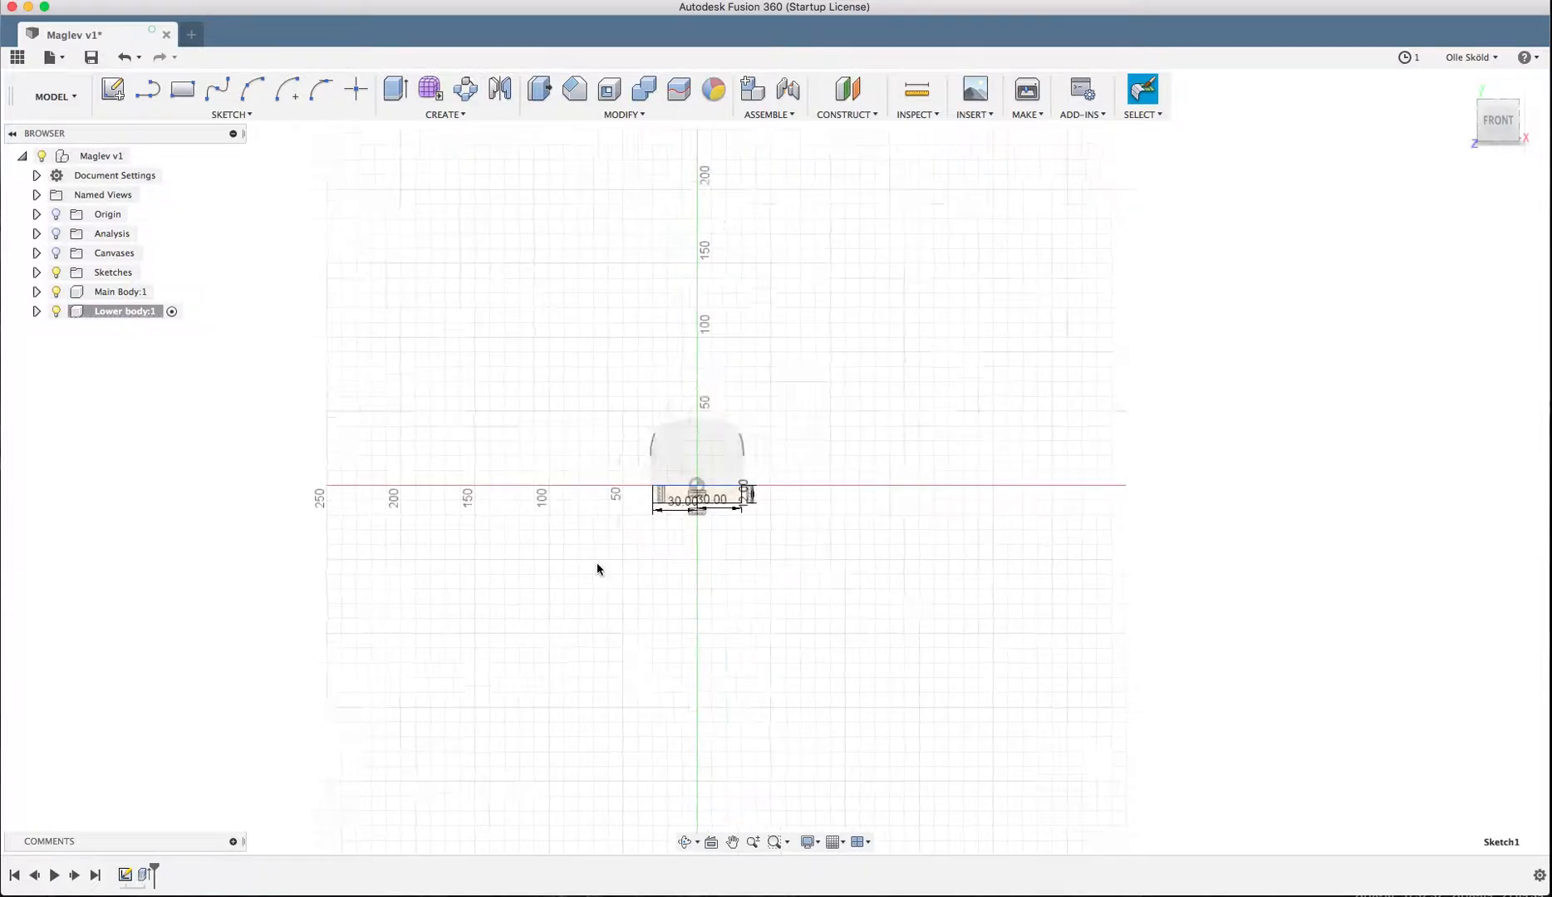
scroll(746, 492, "up", 5)
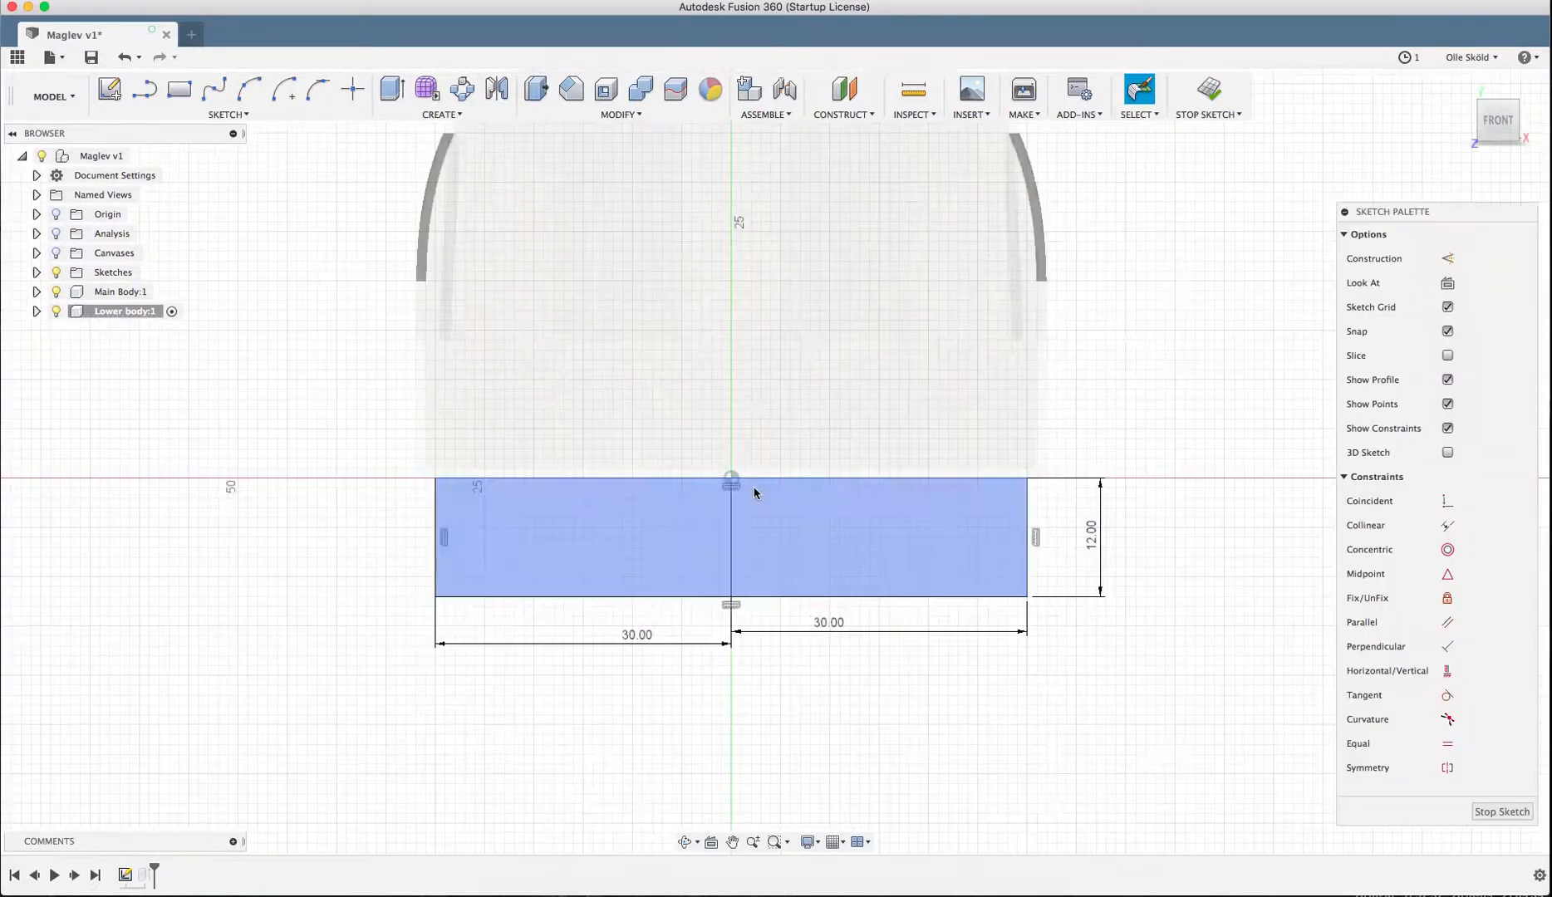
scroll(914, 499, "down", 2)
scroll(1075, 458, "up", 2)
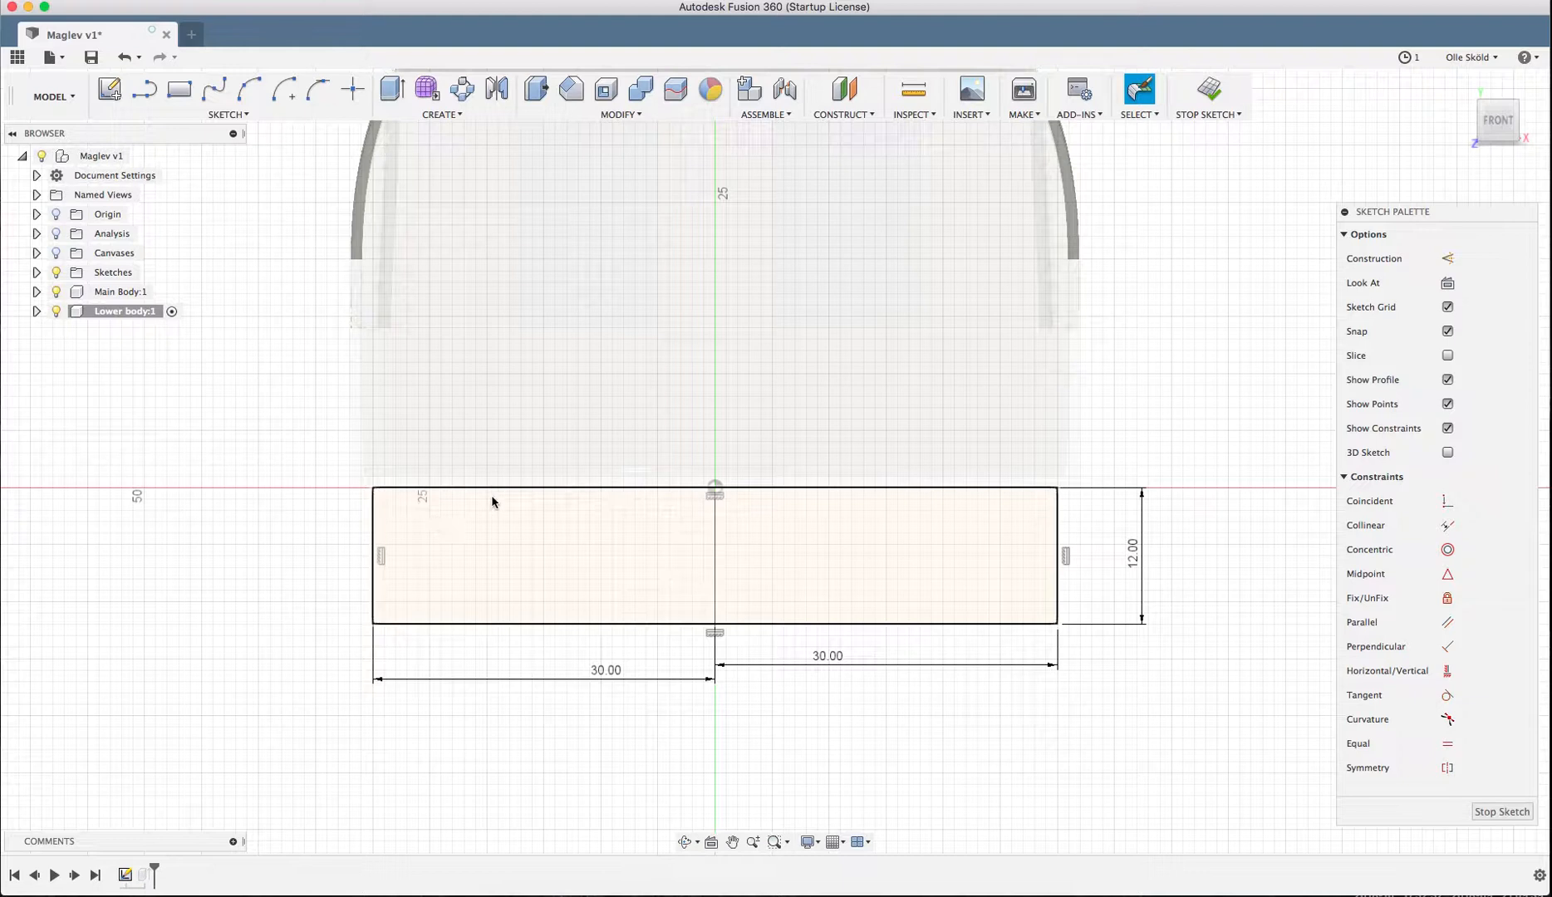
scroll(505, 490, "up", 1)
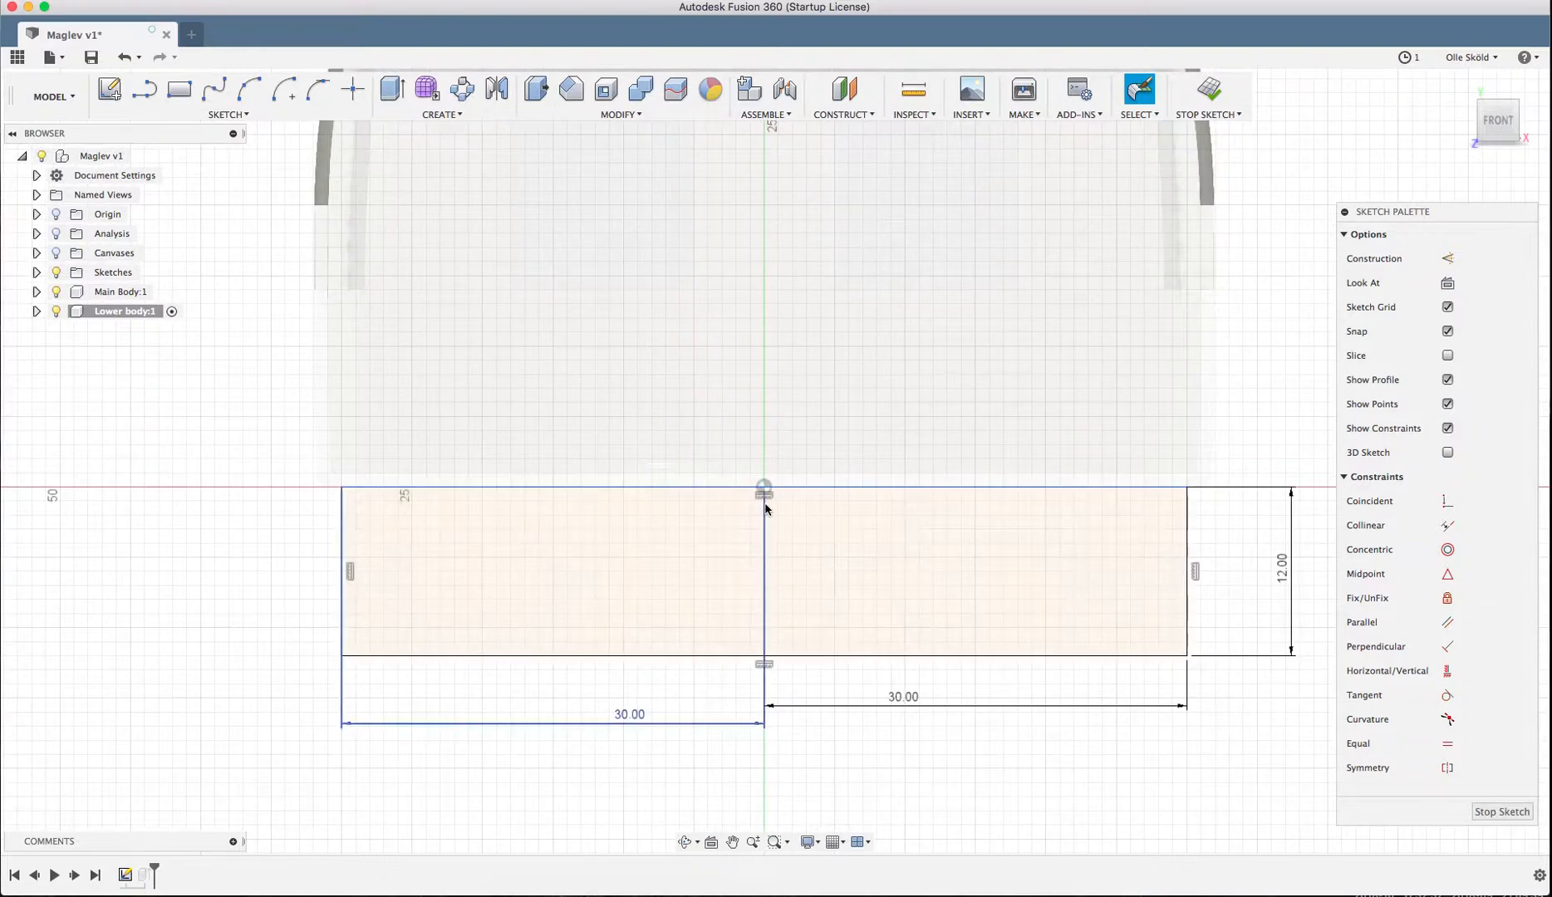
- Sketch a second rectangle about 54 mm wide and 9 mm high inside the lower body's rectangle
key("r")
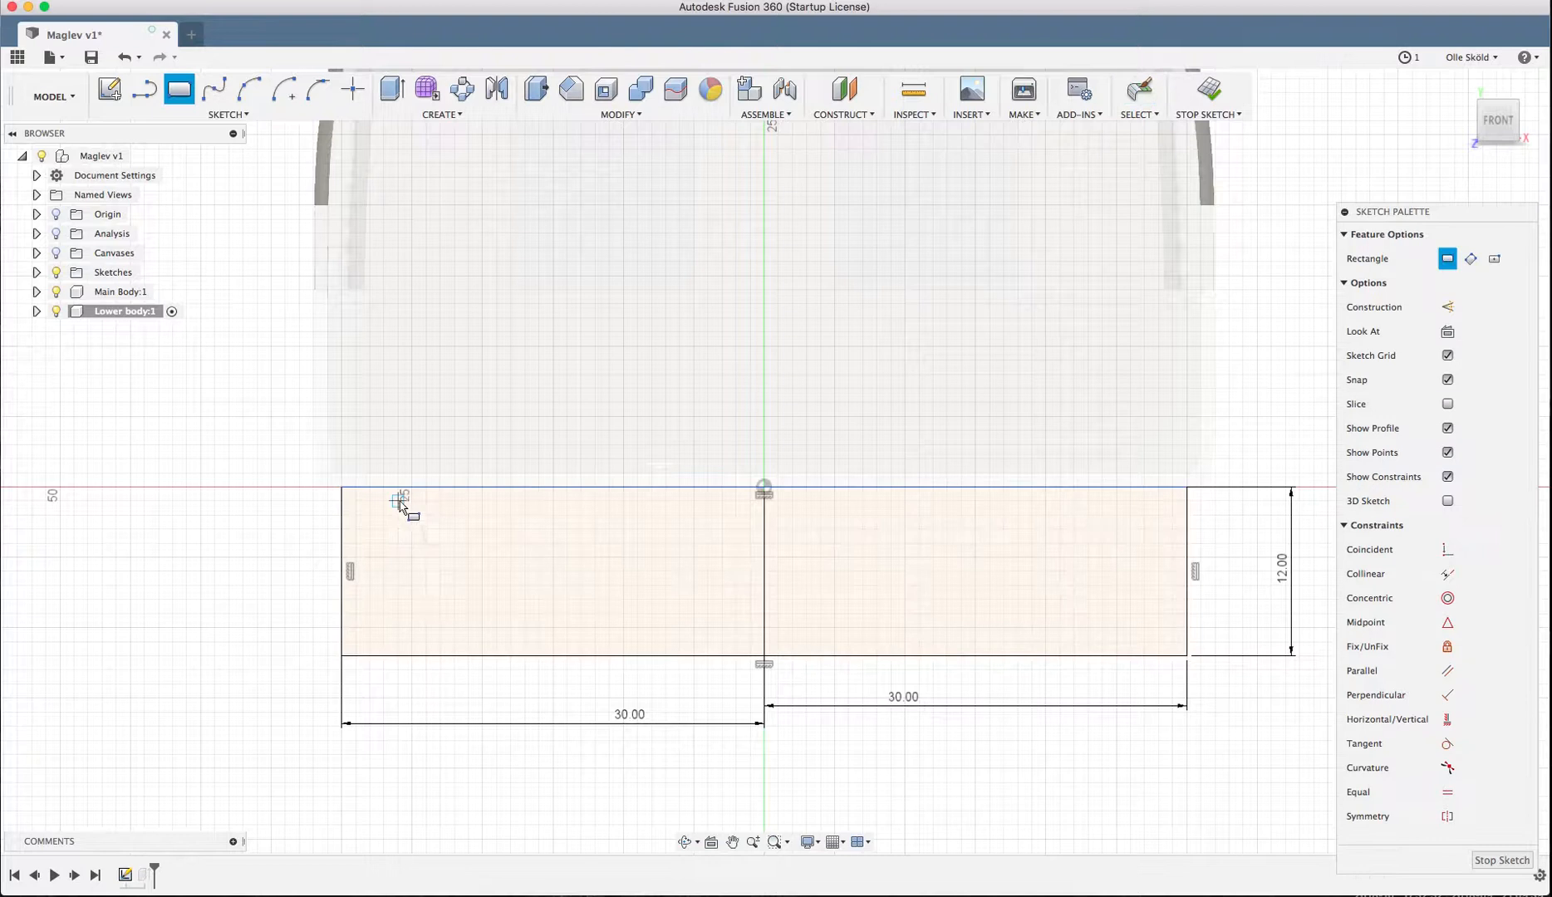
left_click(398, 500)
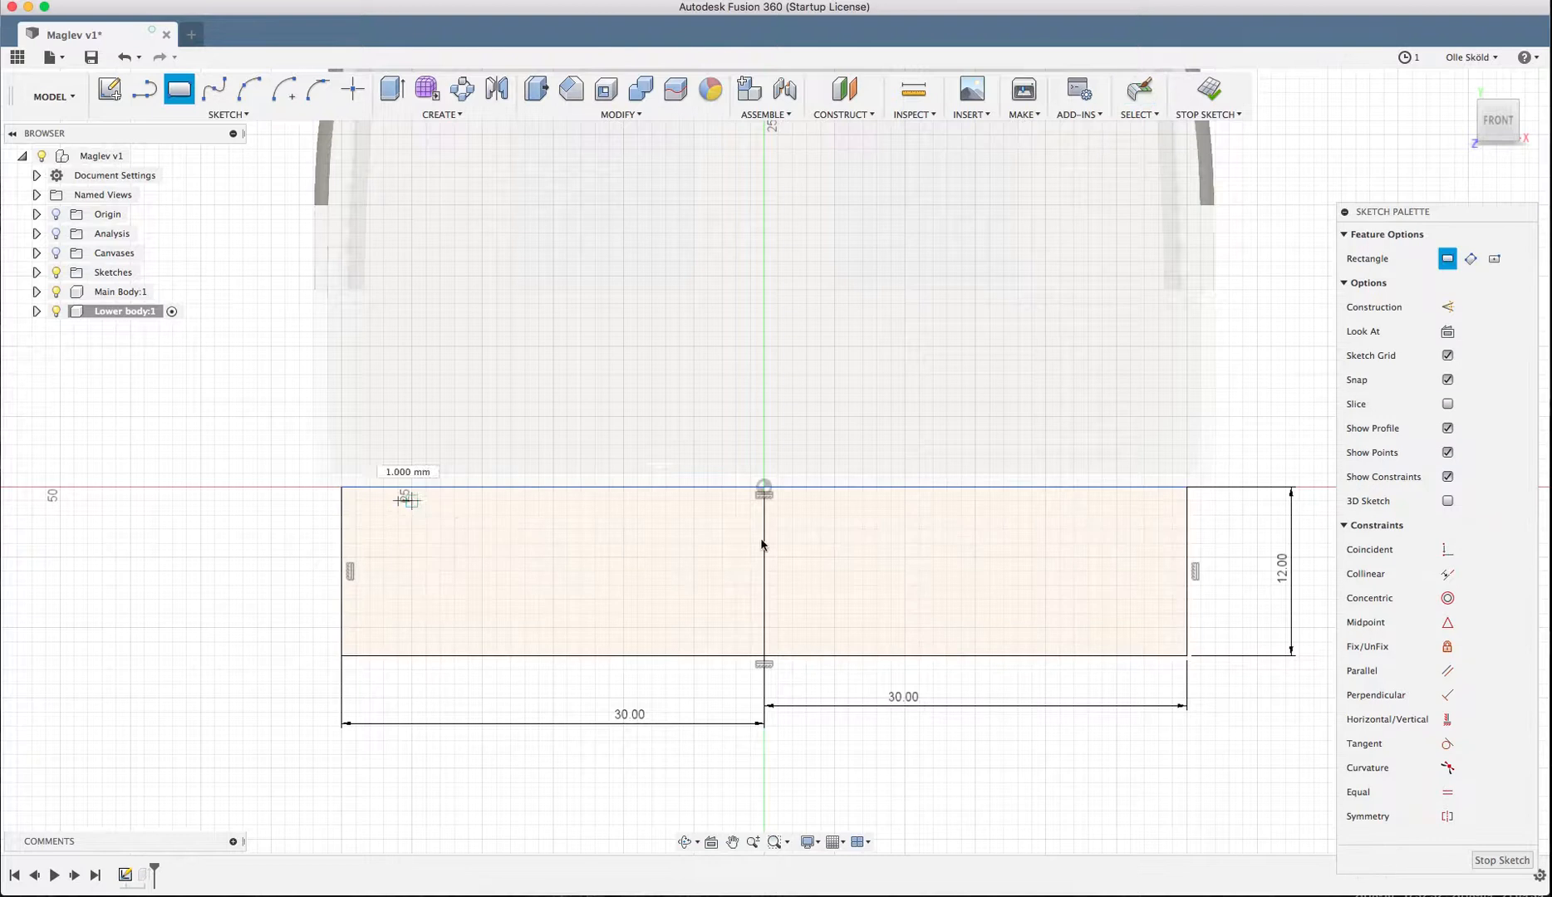
left_click(1160, 629)
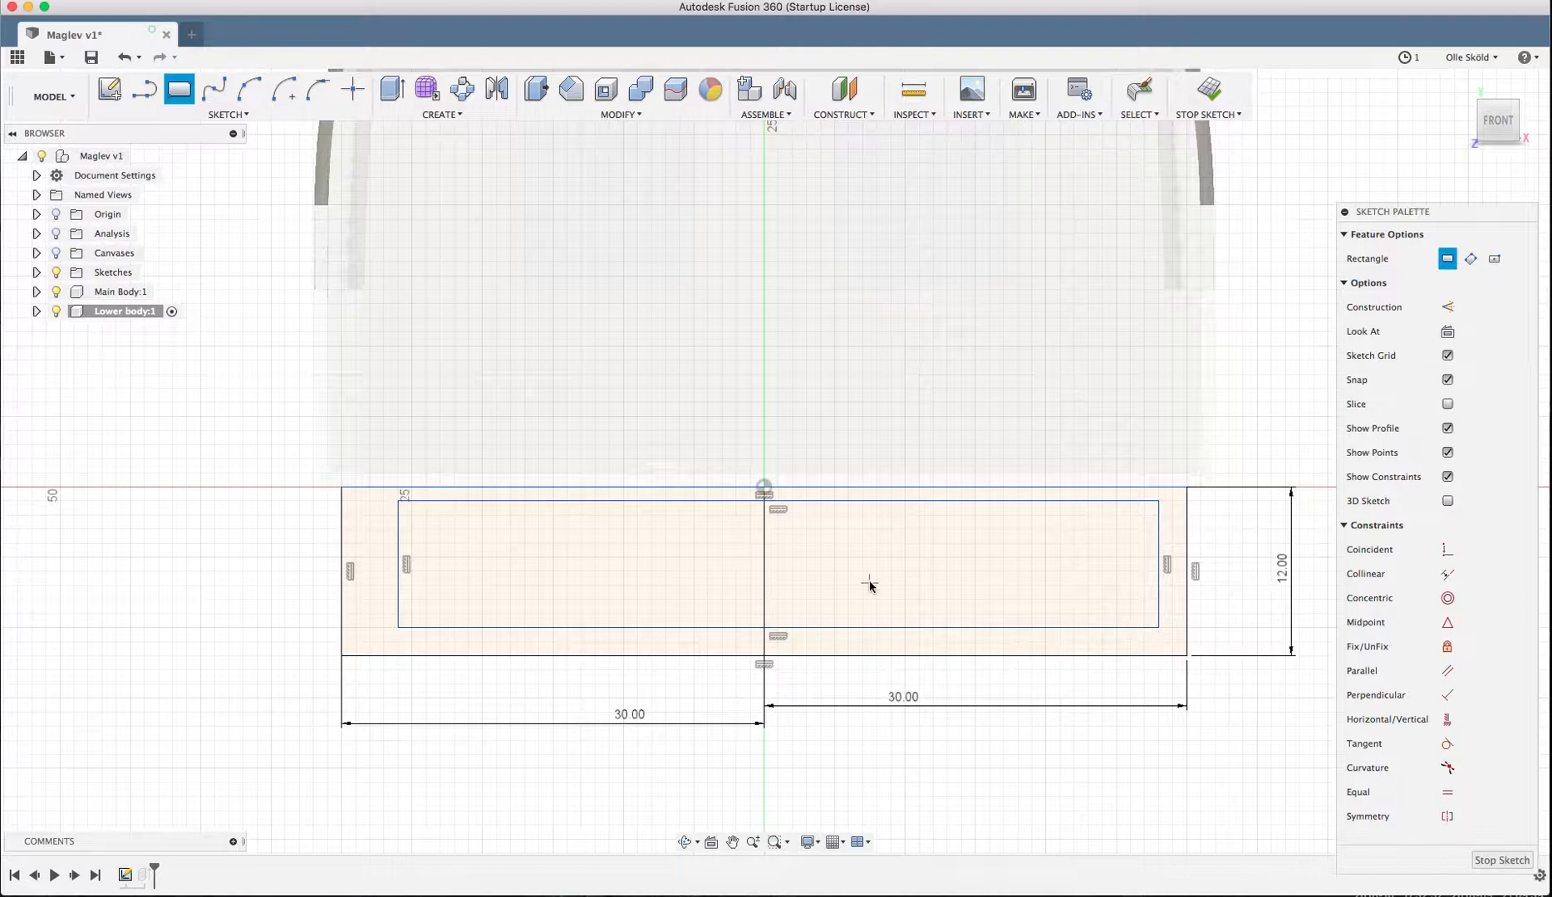
key("Escape")
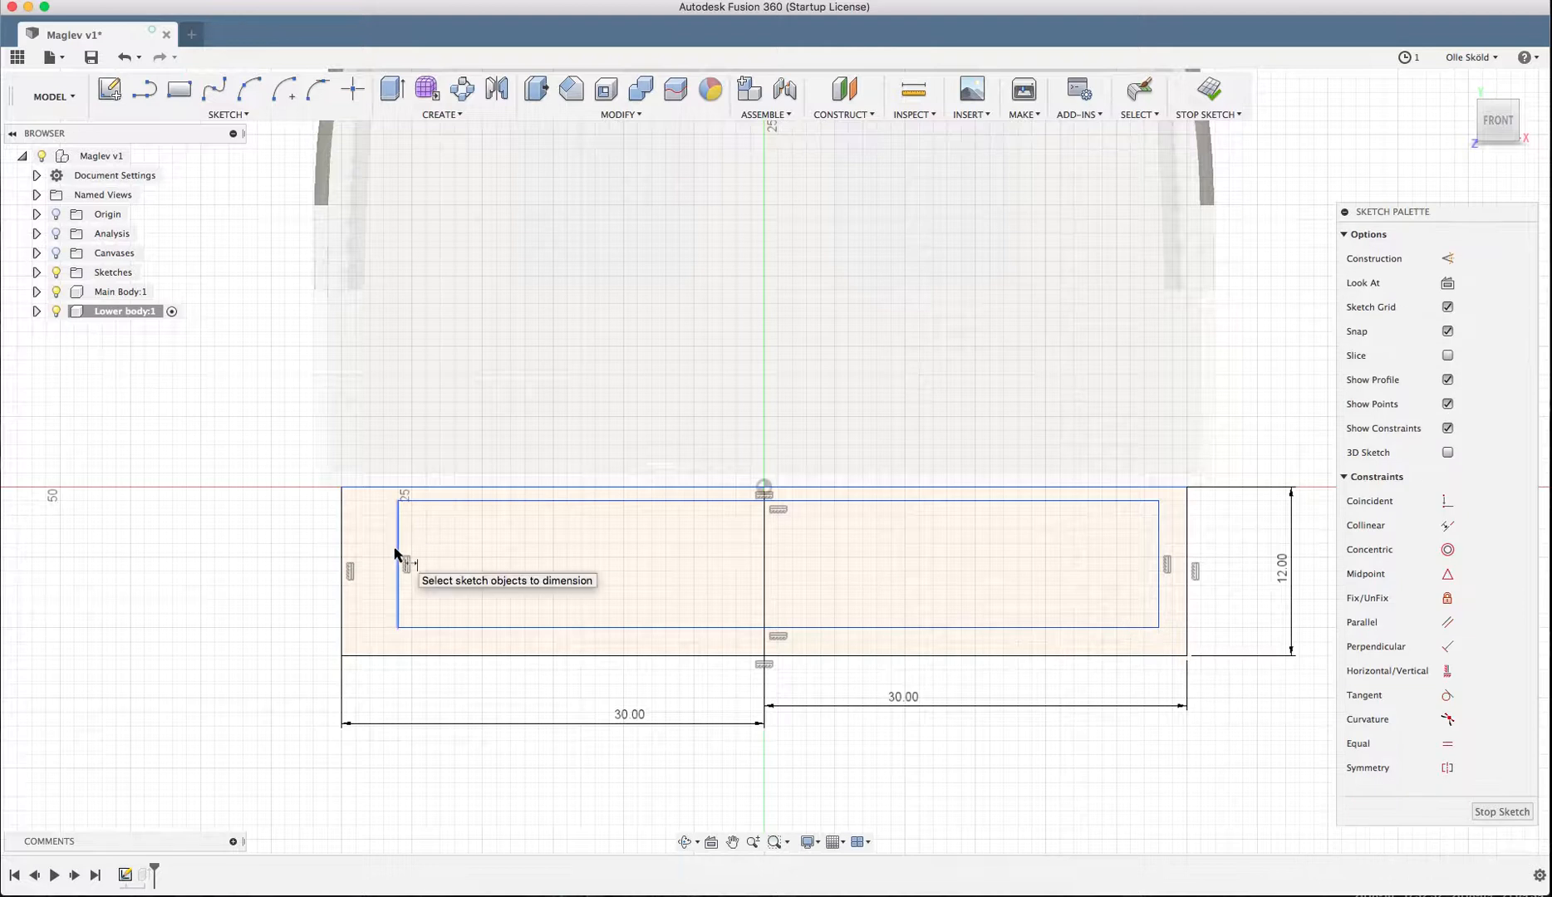
- Dimension the gap between the left edges of the inner and outer rectangles at 2 mm
left_click(397, 555)
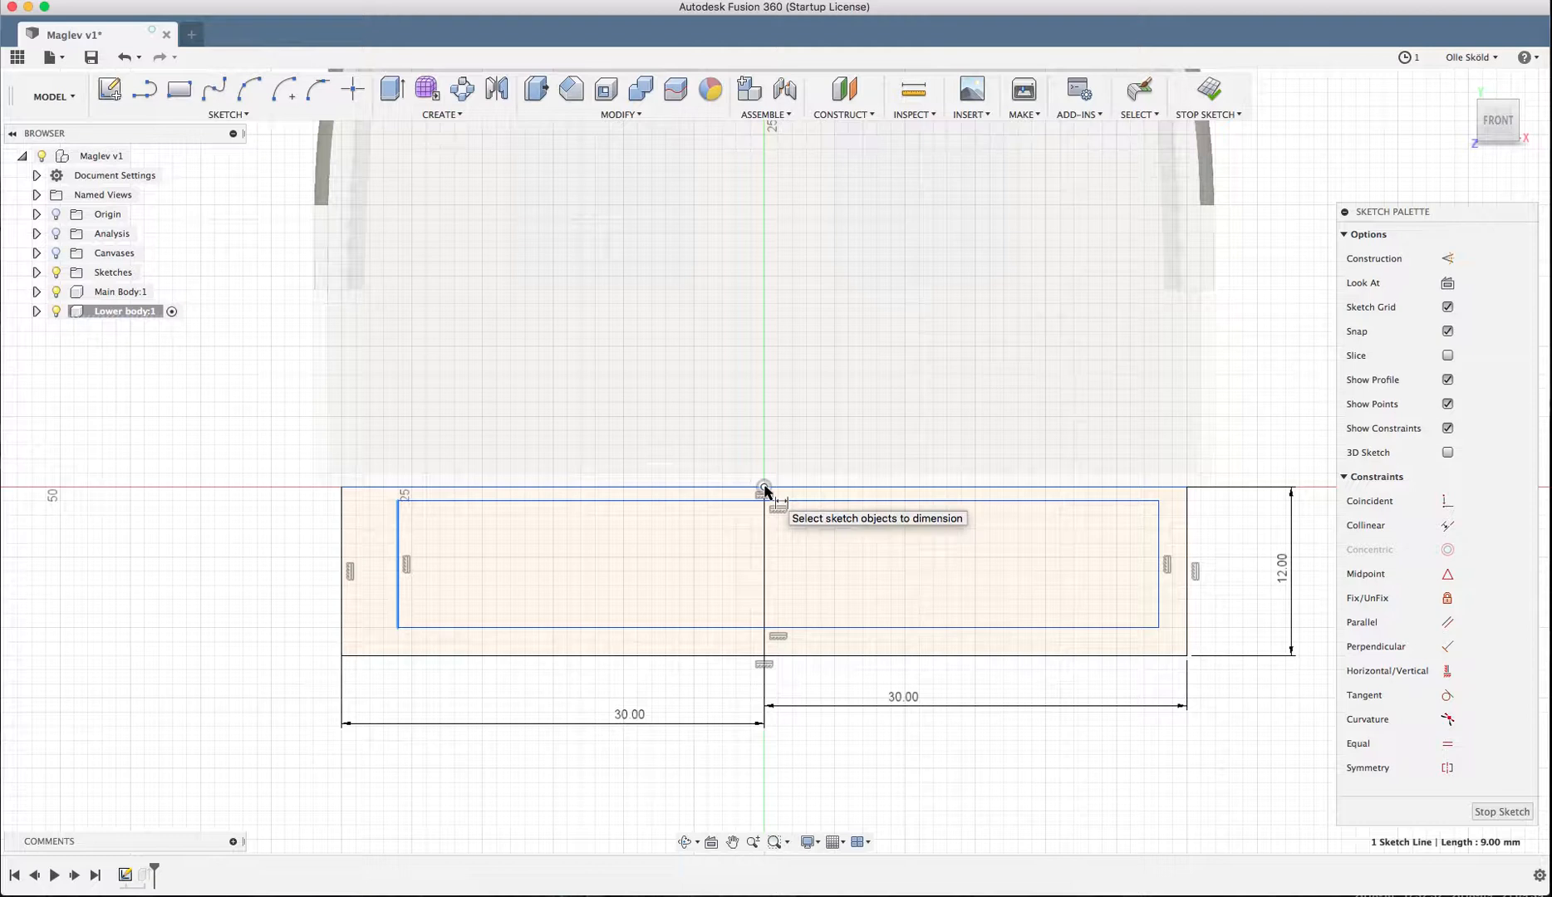
left_click(342, 567)
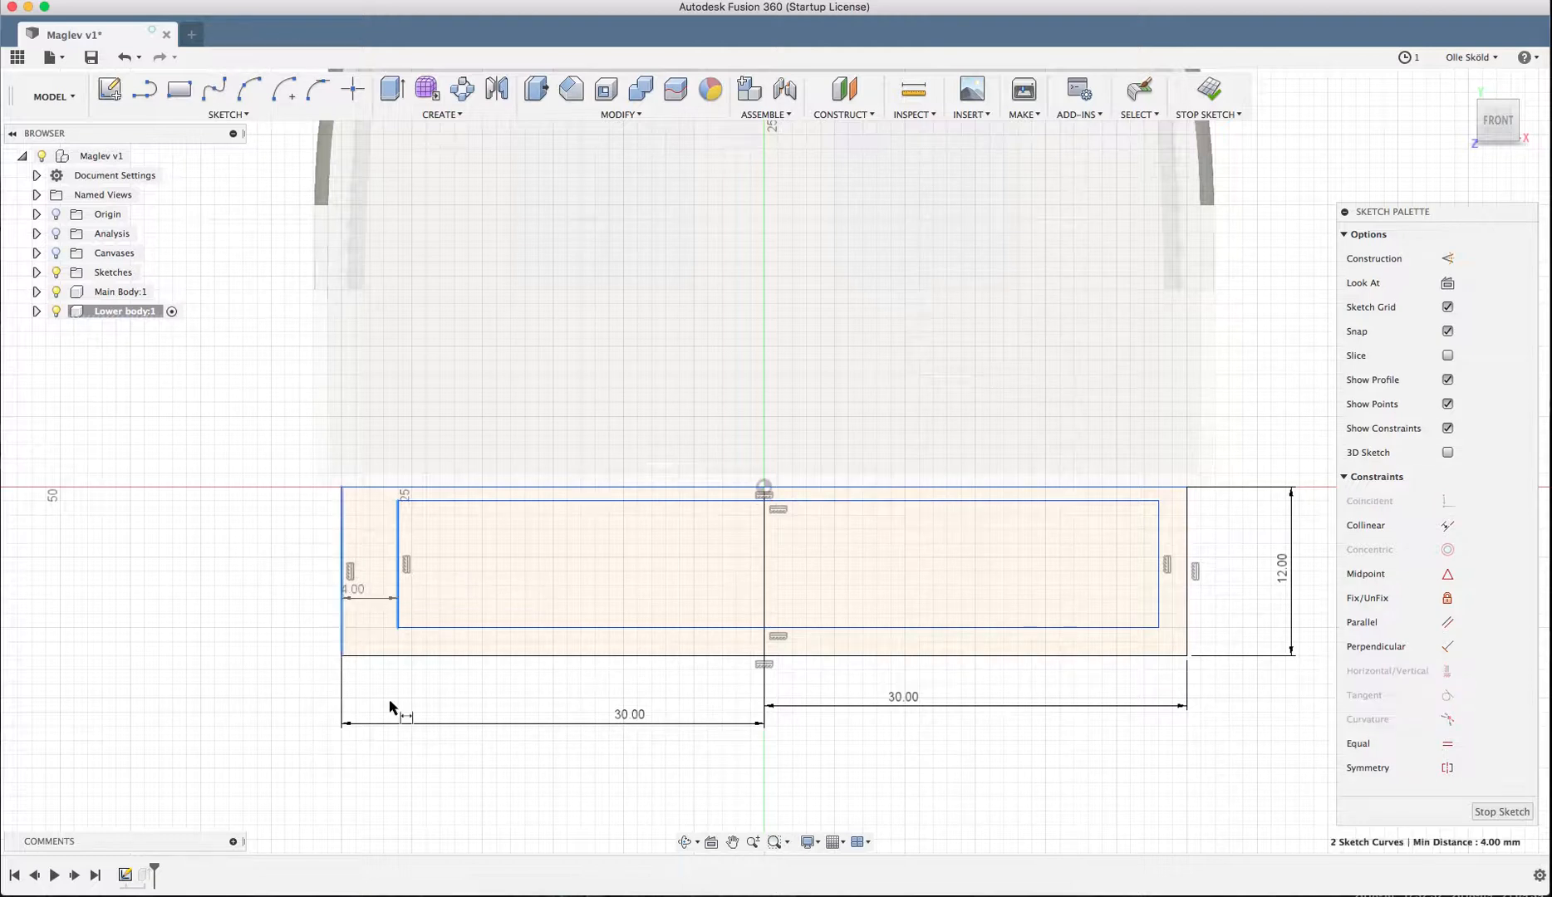
left_click(385, 769)
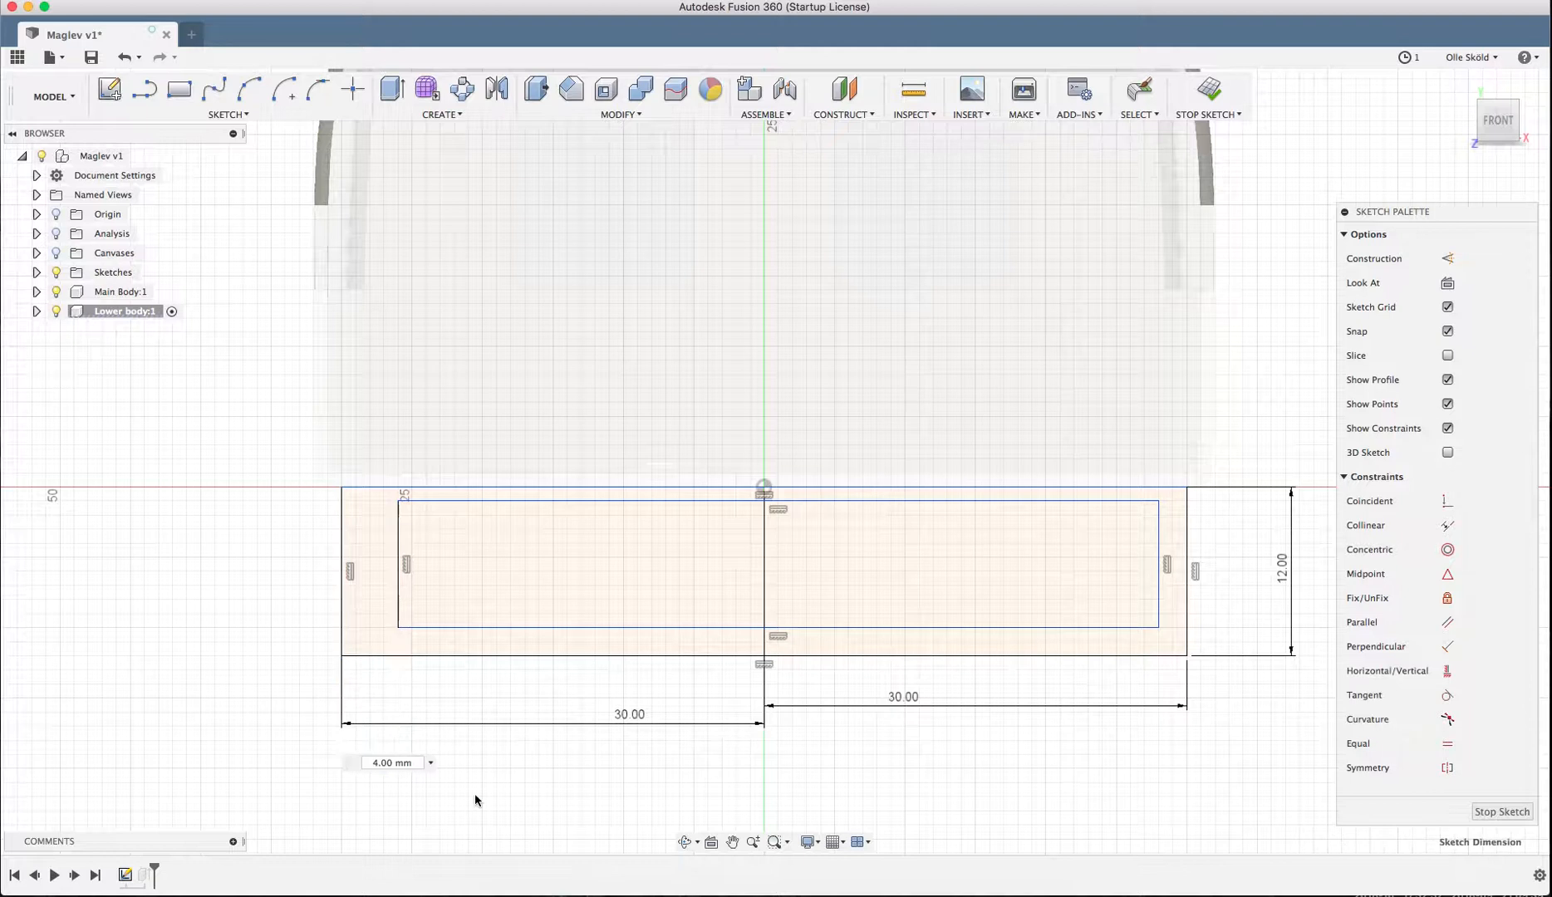
type("2")
key("Return")
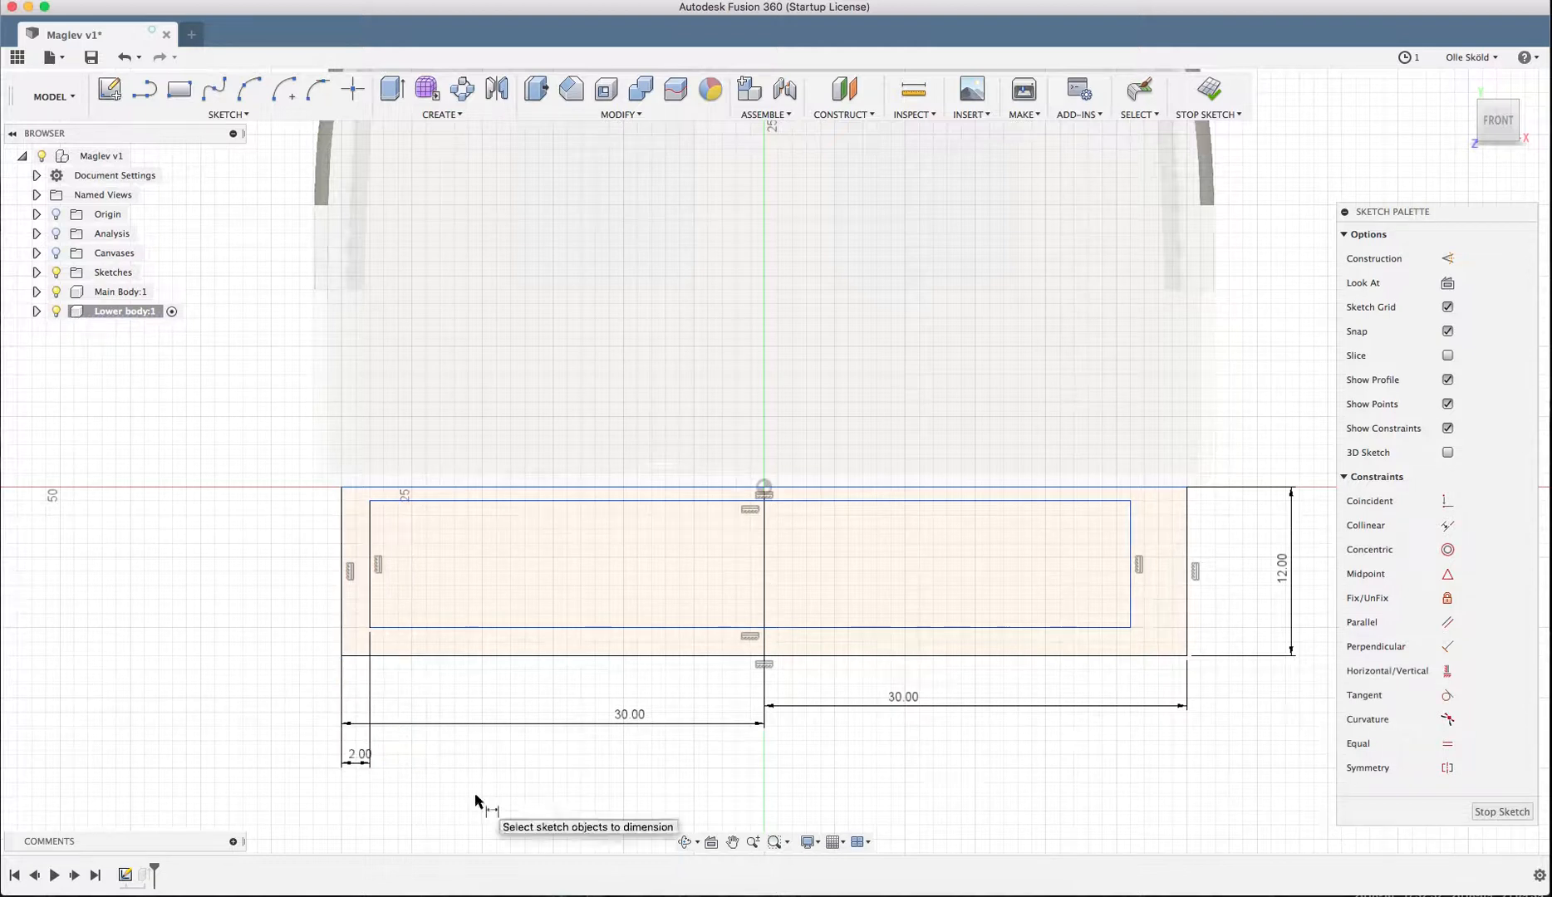
- Dimension the gap between the right edges of the inner and outer rectangles at 2 mm
left_click(1129, 610)
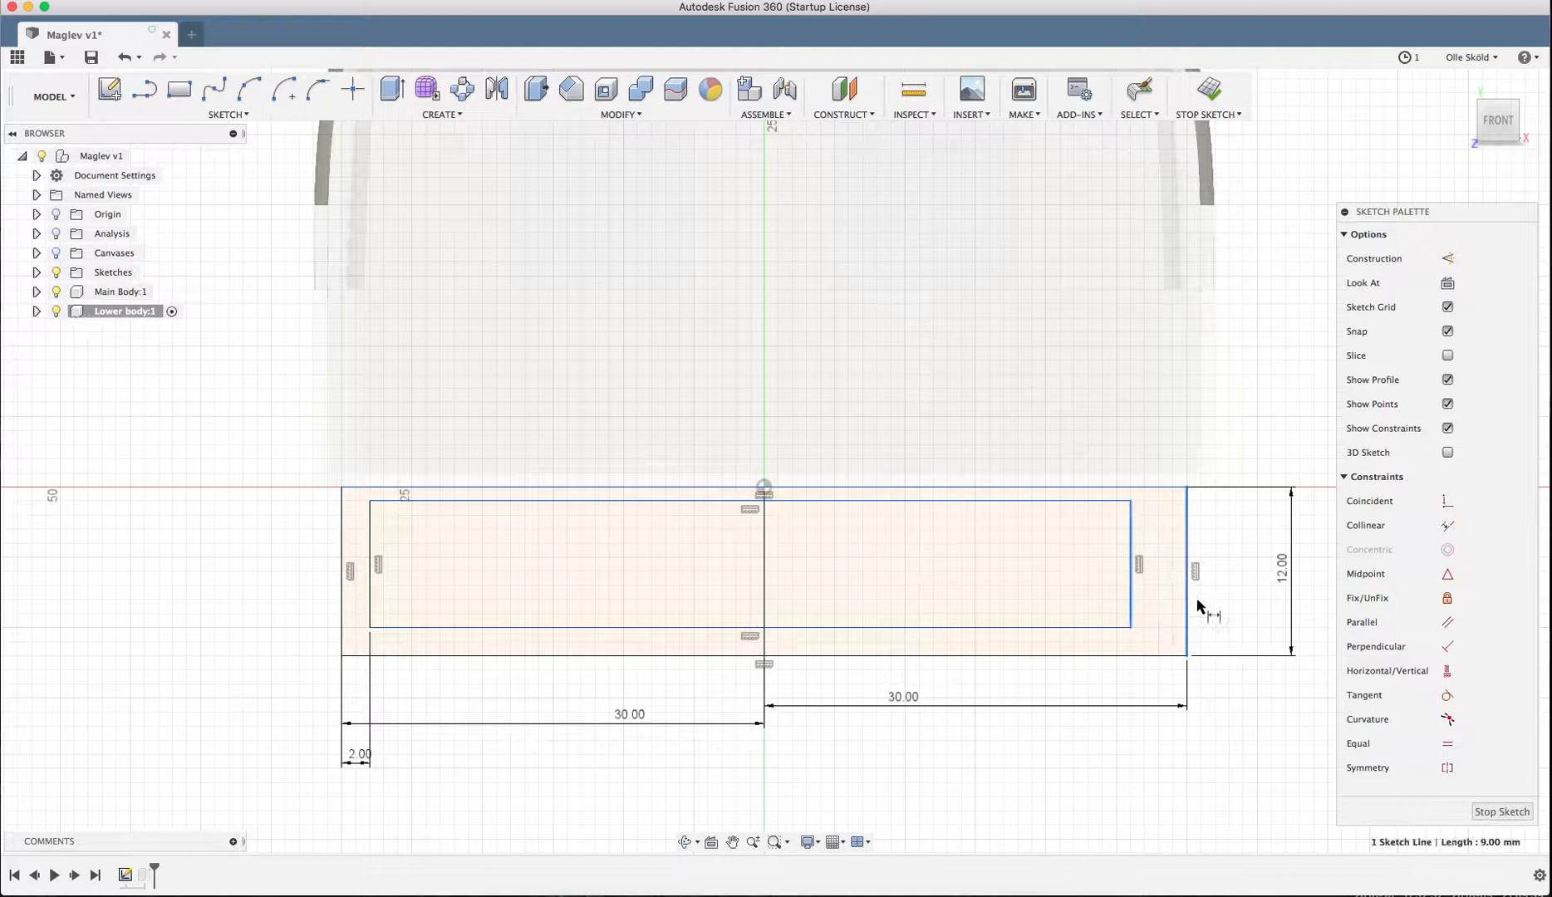
left_click(1186, 613)
left_click(1224, 749)
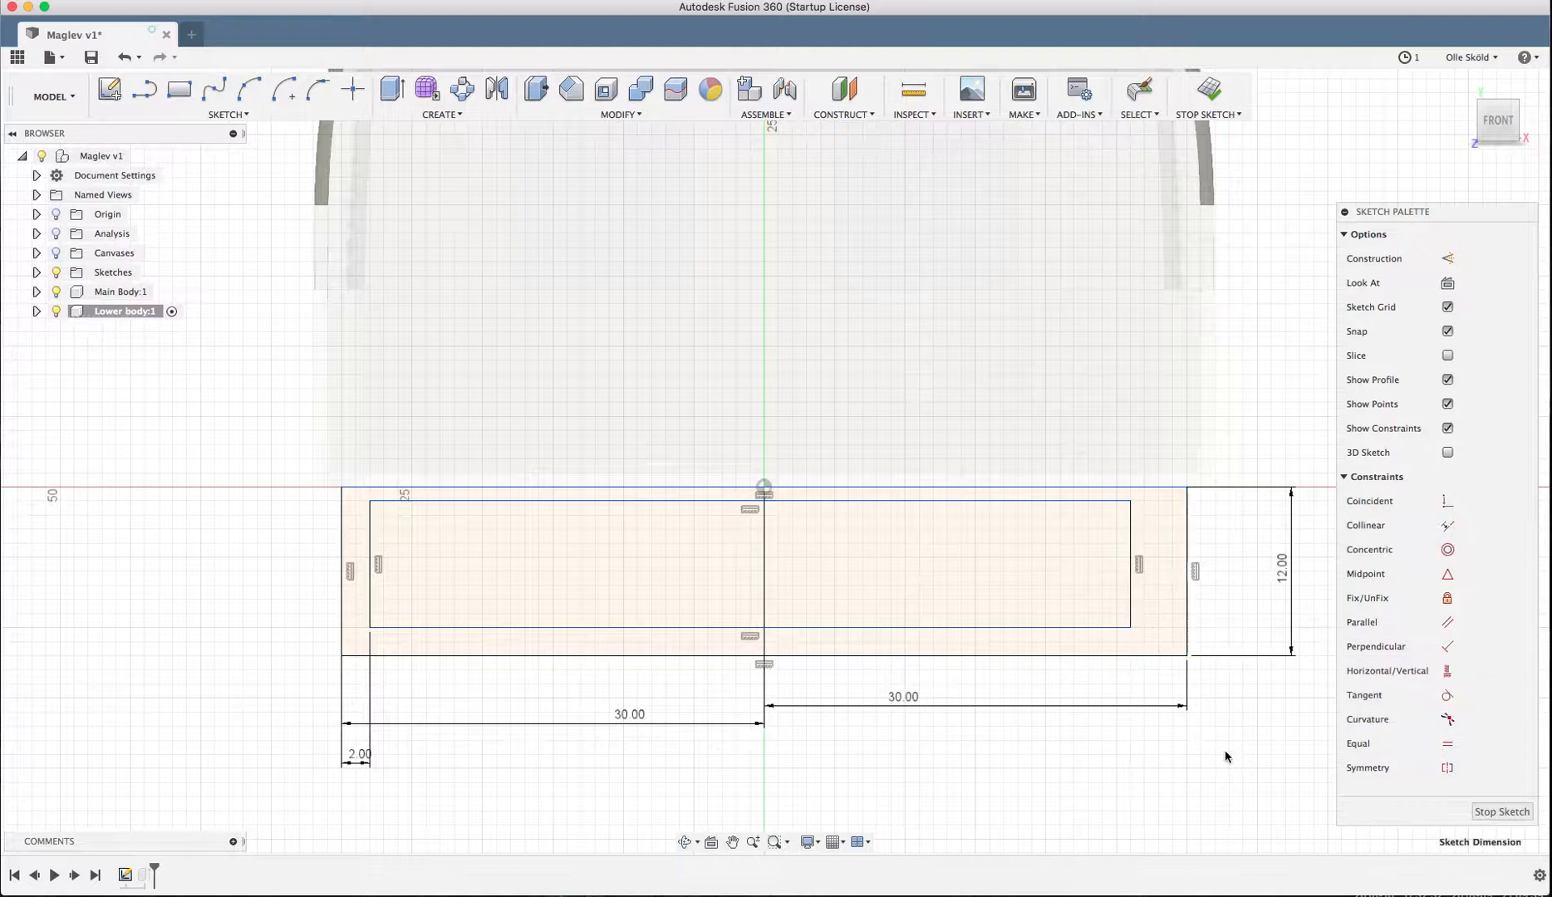
type("2")
key("Return")
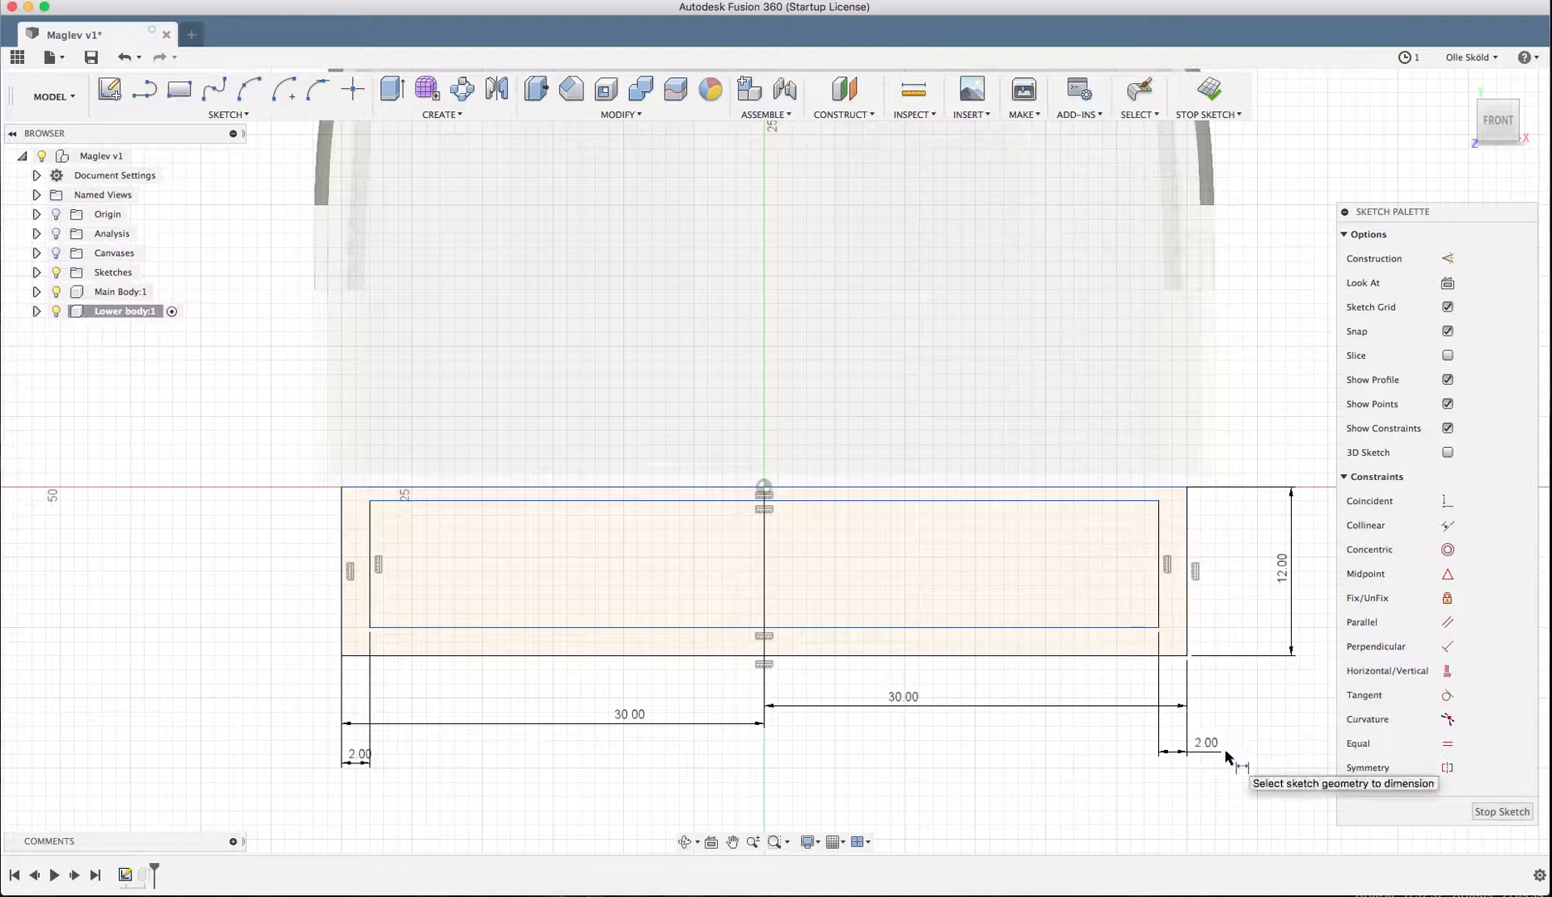
- Dimension the gap between the lower edges of the inner and outer rectangles at 2 mm
left_click(1114, 644)
left_click(1115, 629)
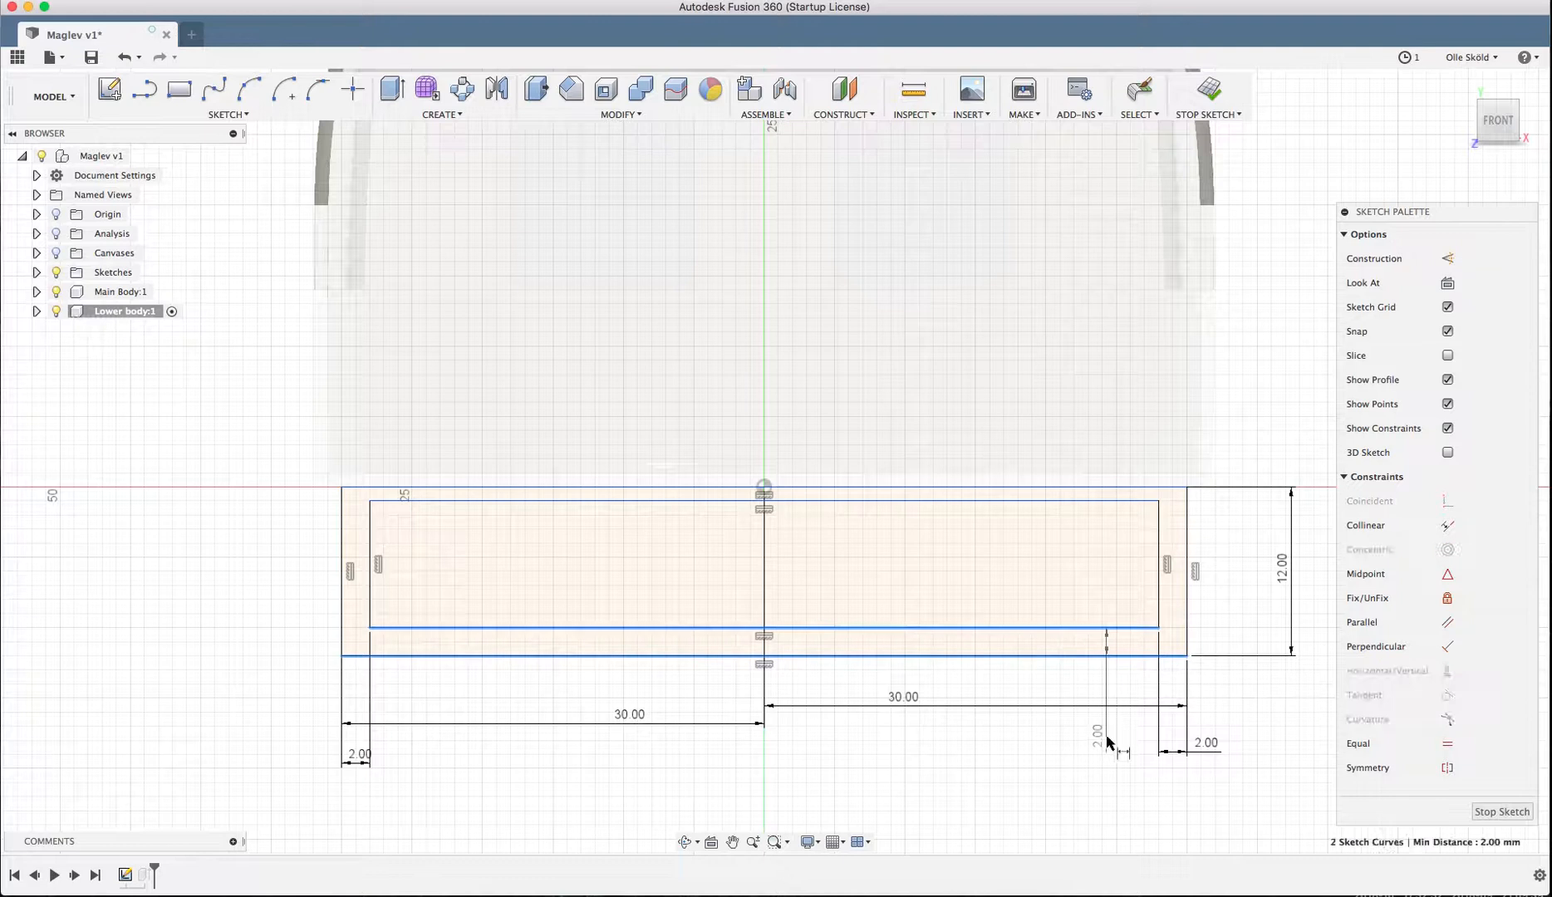
left_click(1104, 736)
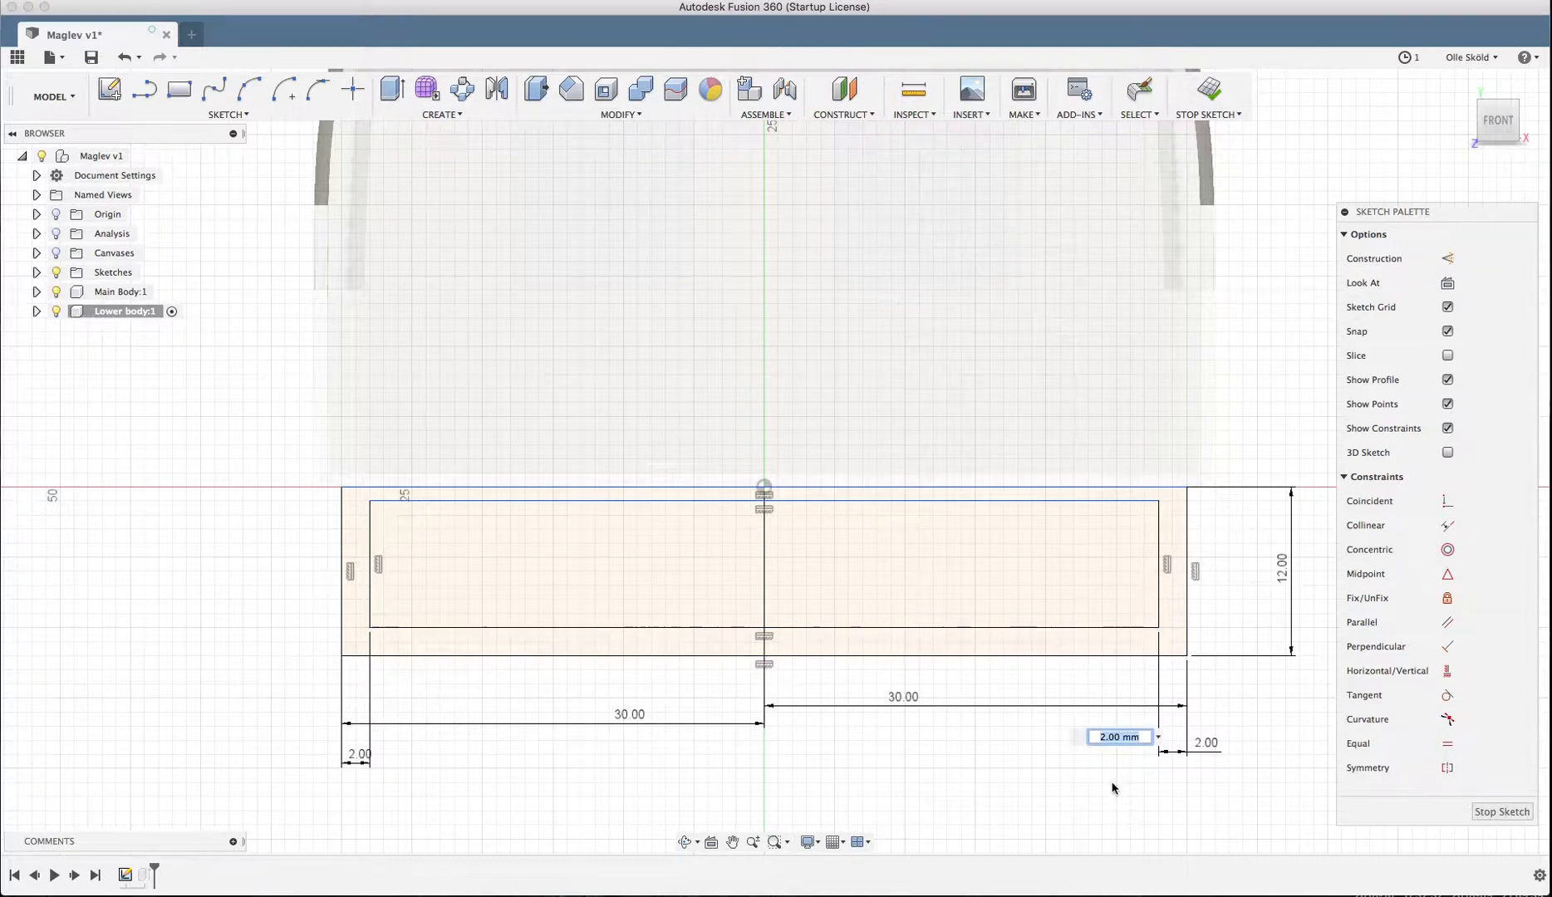
key("Return")
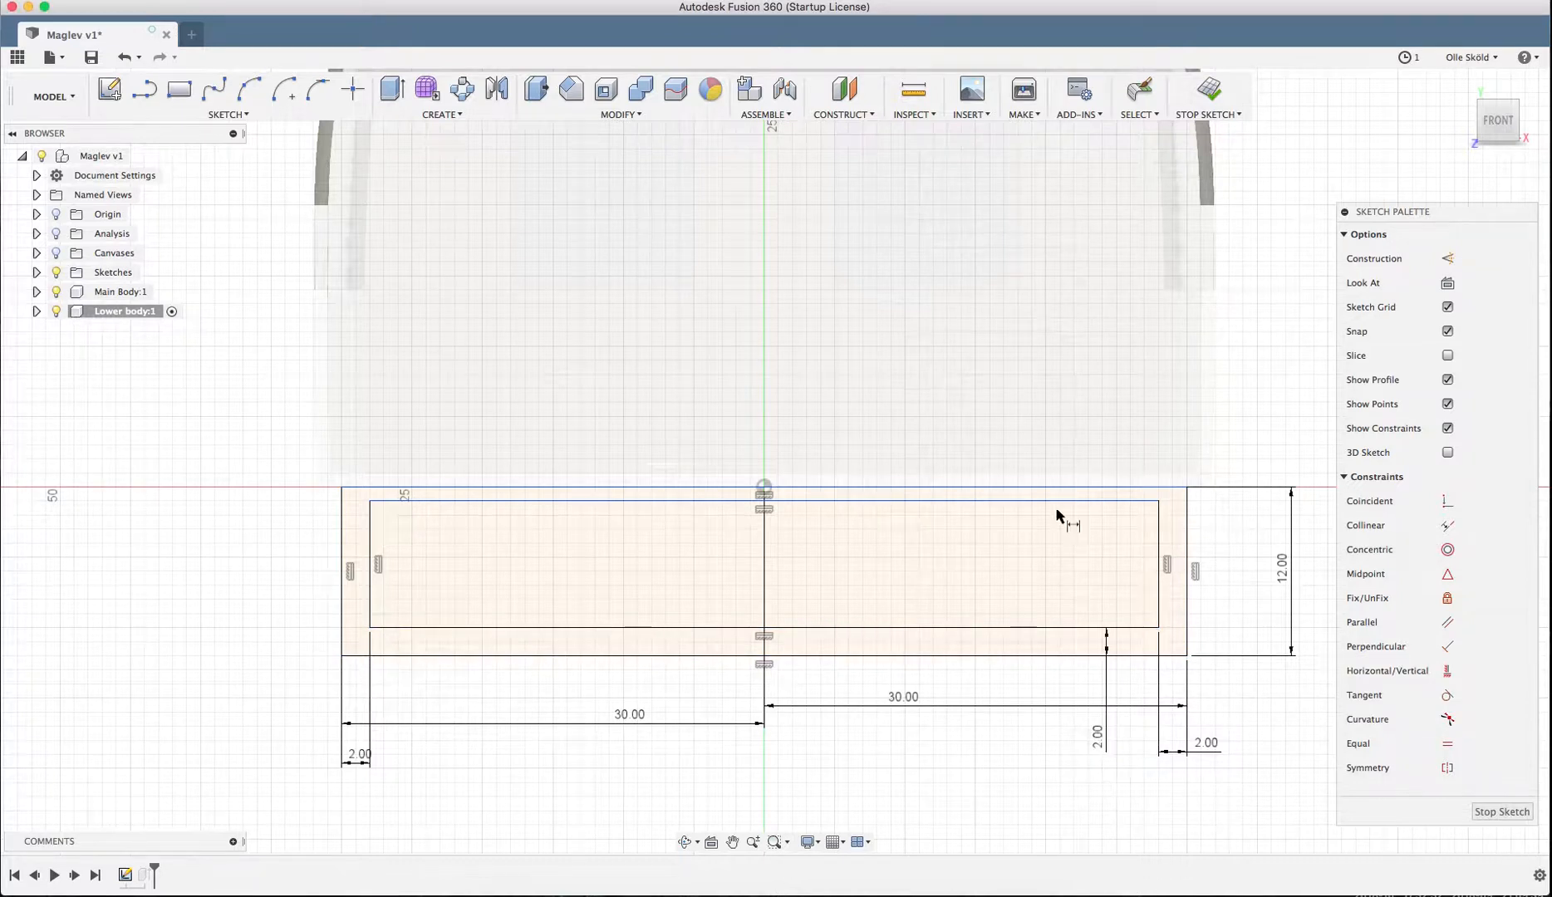
- Dimension the inner rectangle's upper edge at 1 mm from the origin
left_click(990, 500)
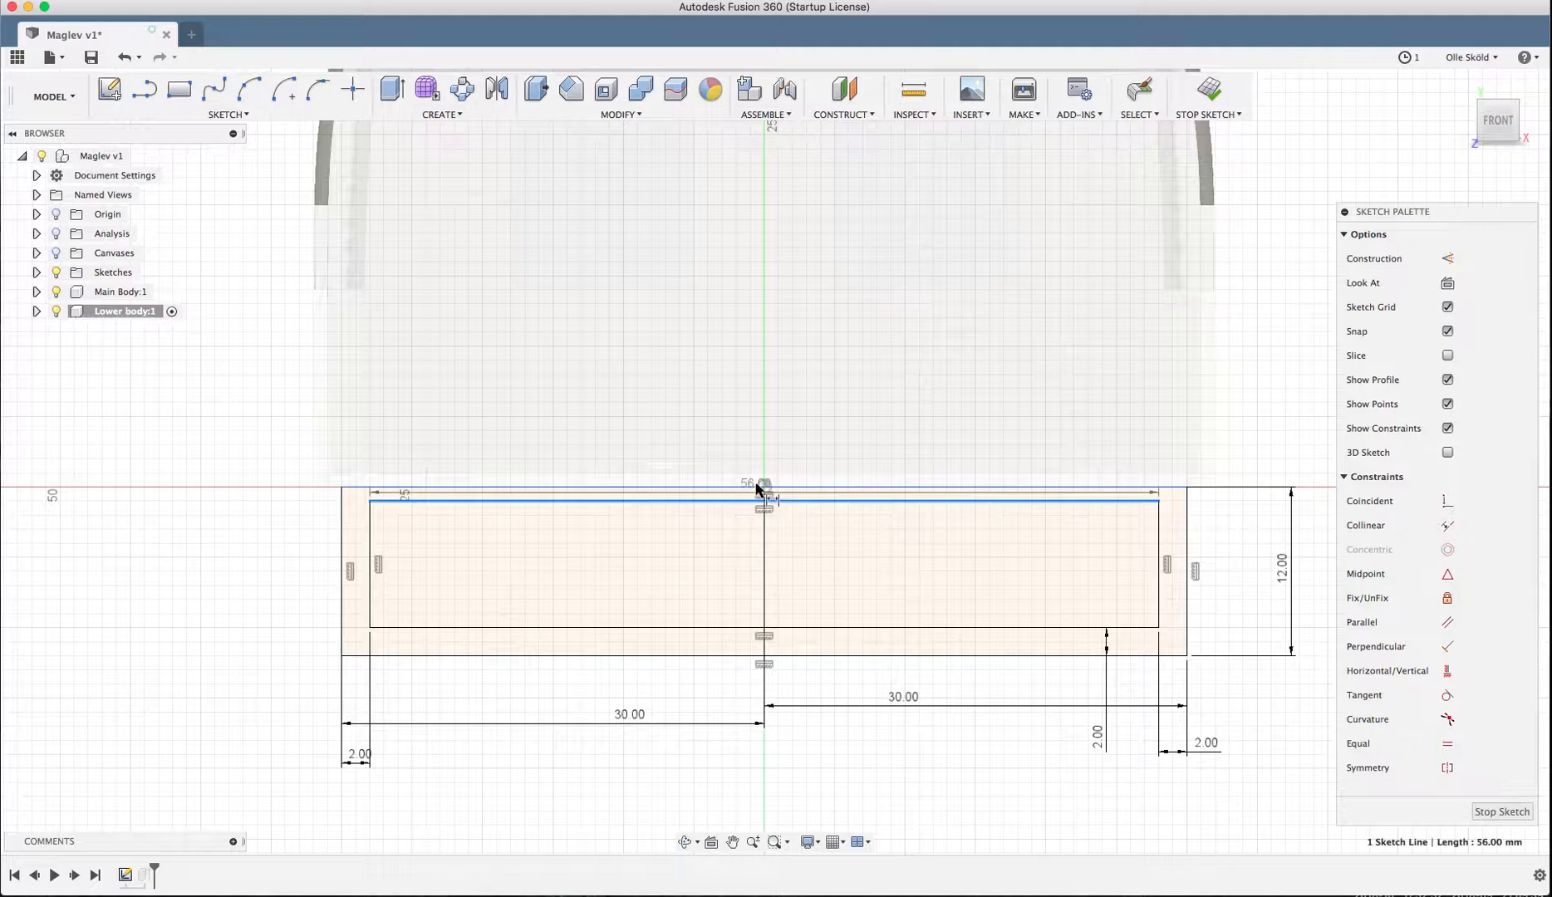
left_click(764, 491)
left_click(829, 537)
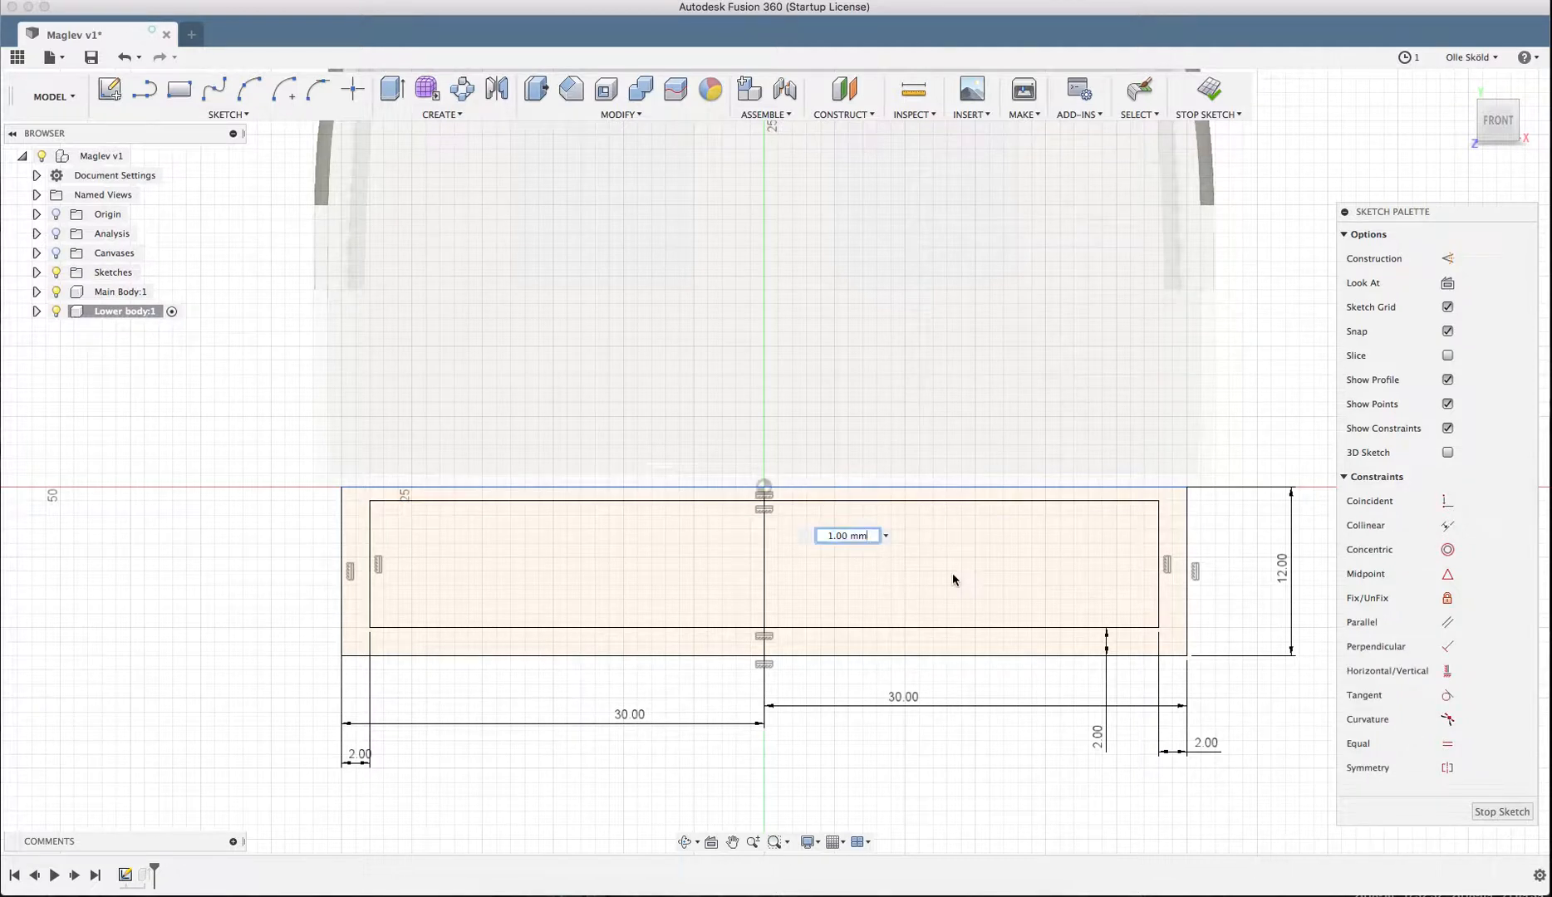
key("Return")
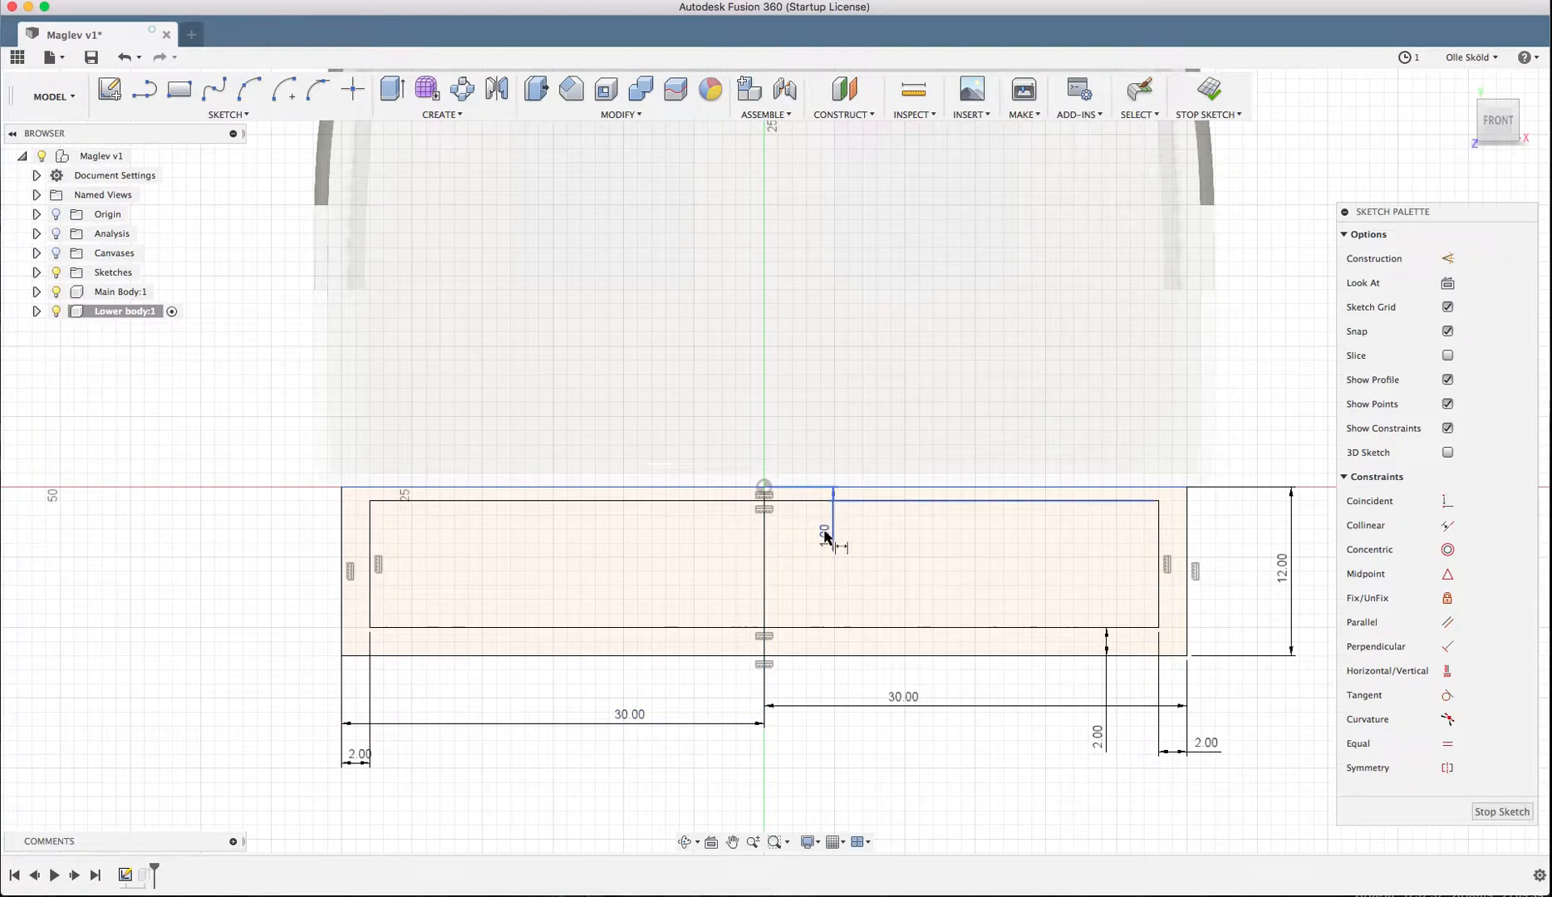
scroll(823, 487, "up", 2)
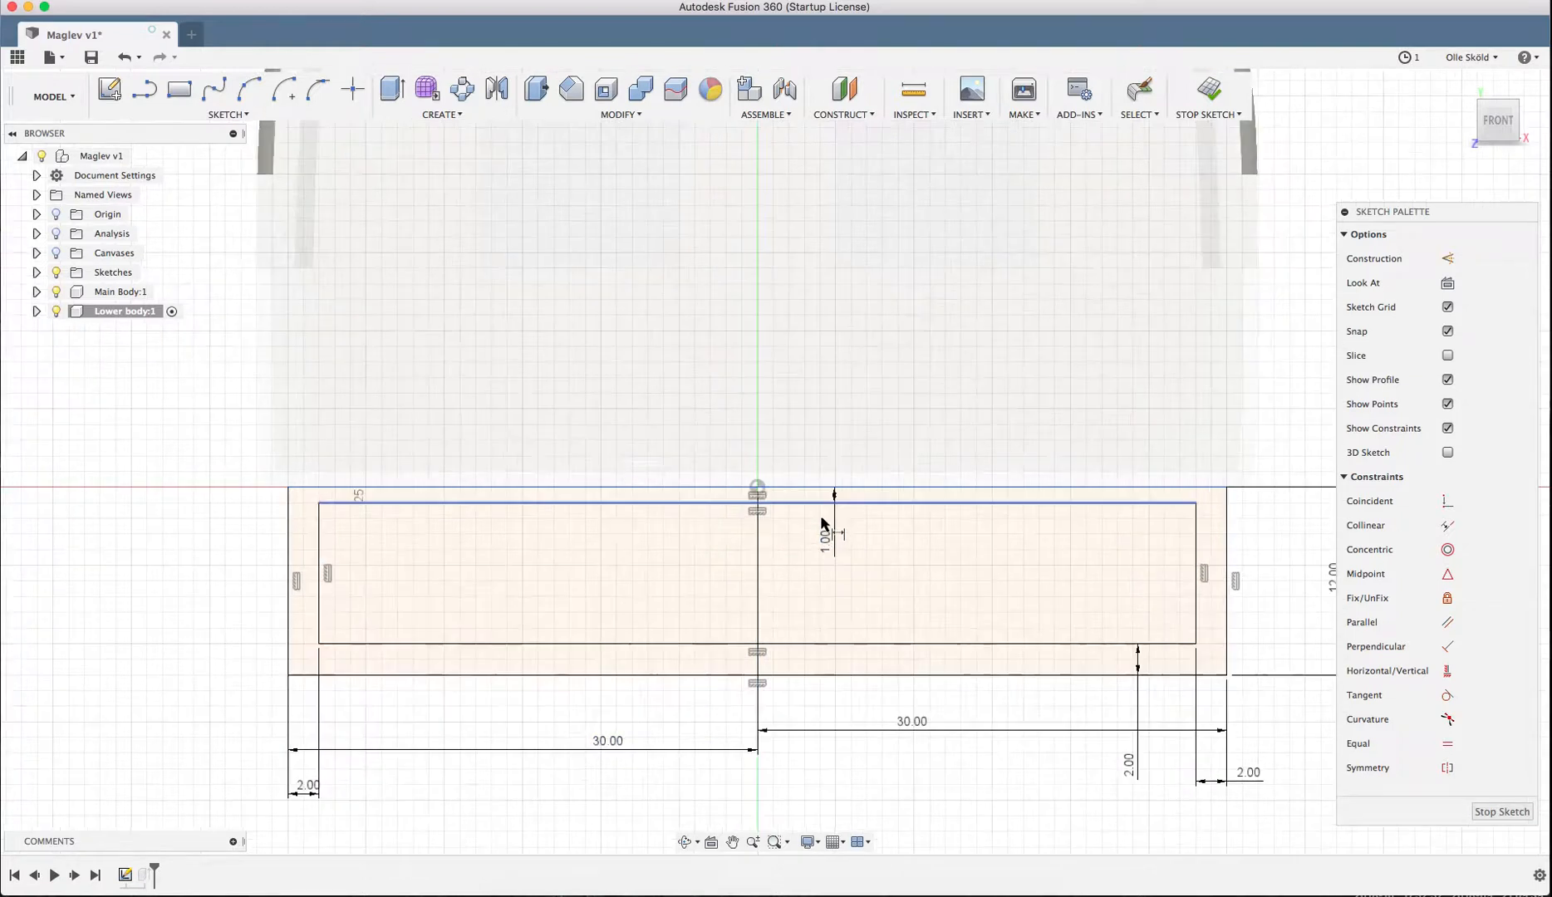
scroll(697, 577, "down", 3)
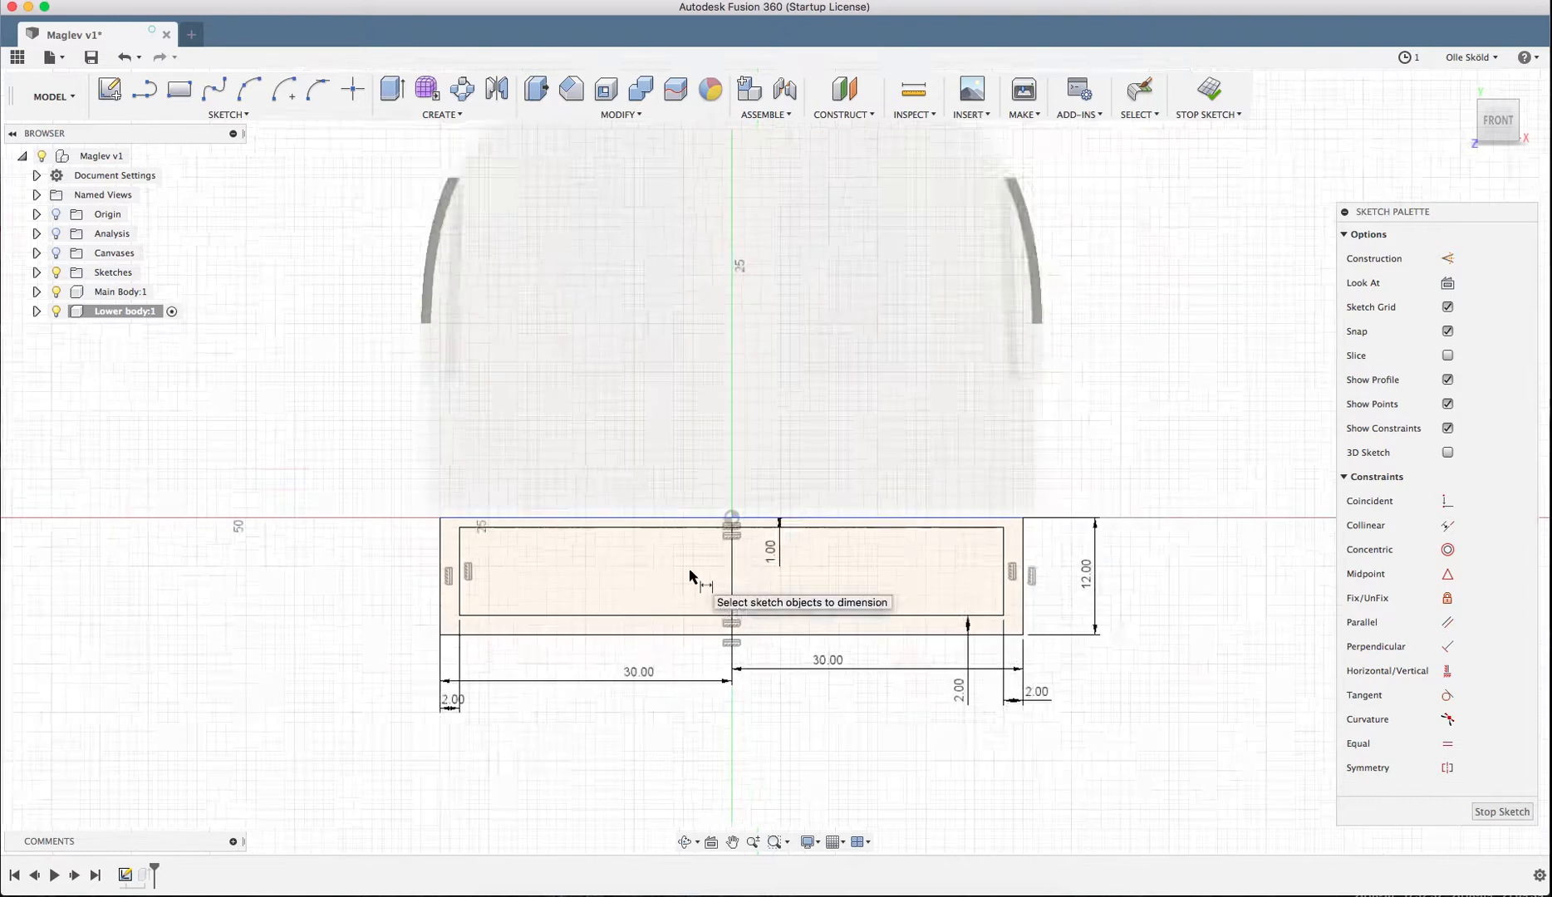
- Sketch a rectangle about 44 mm by 4 mm across the lower edges of the inner and outer rectangles and finish the sketch
scroll(706, 632, "up", 2)
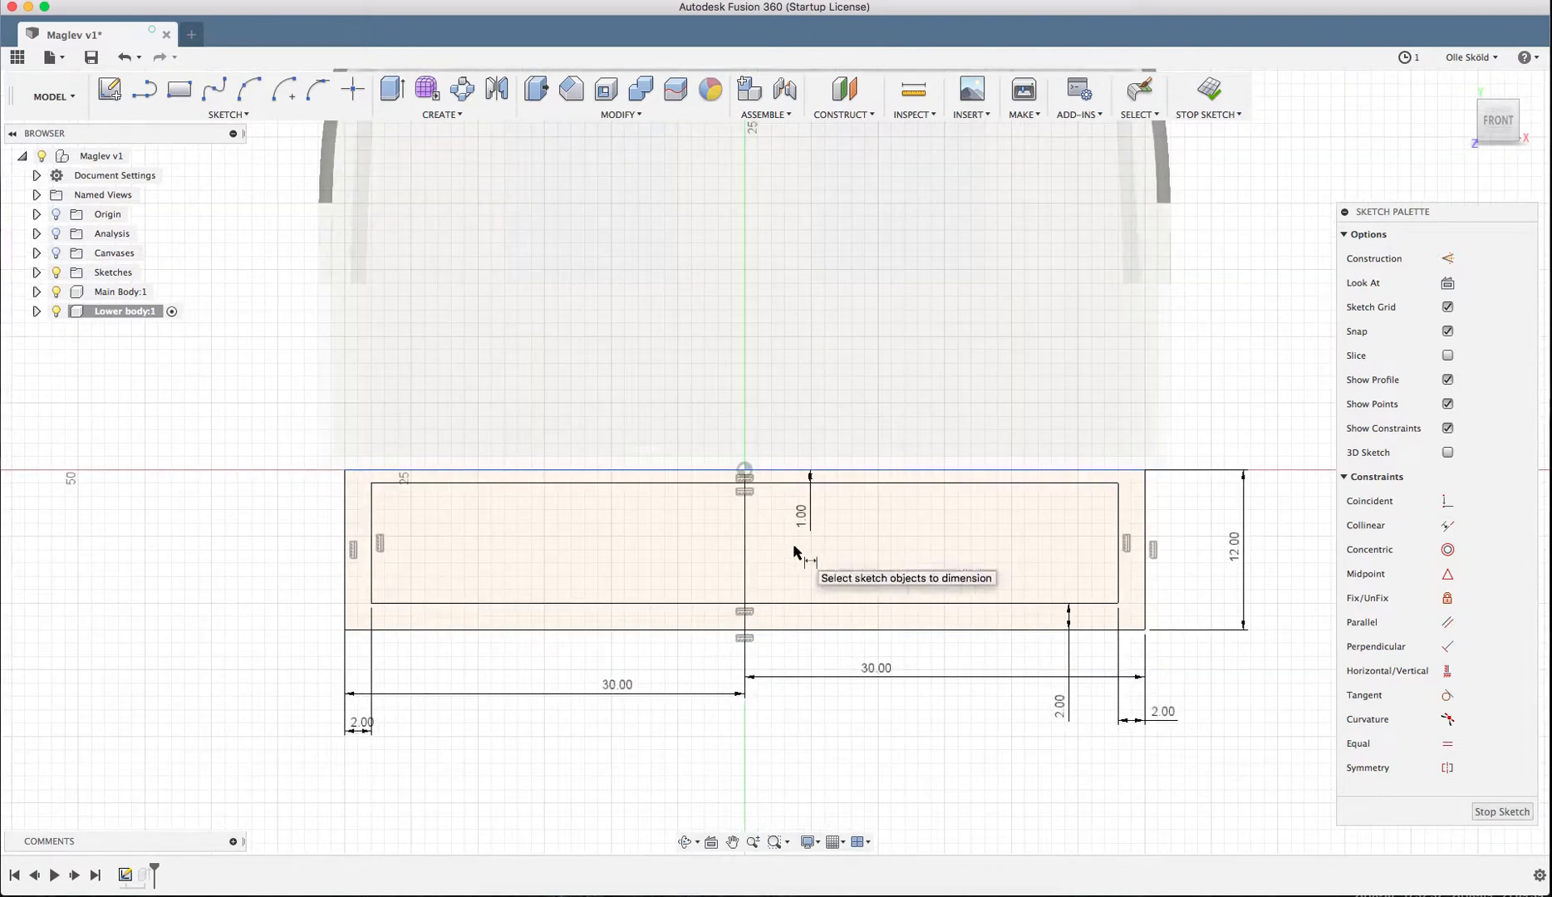
scroll(791, 543, "down", 1)
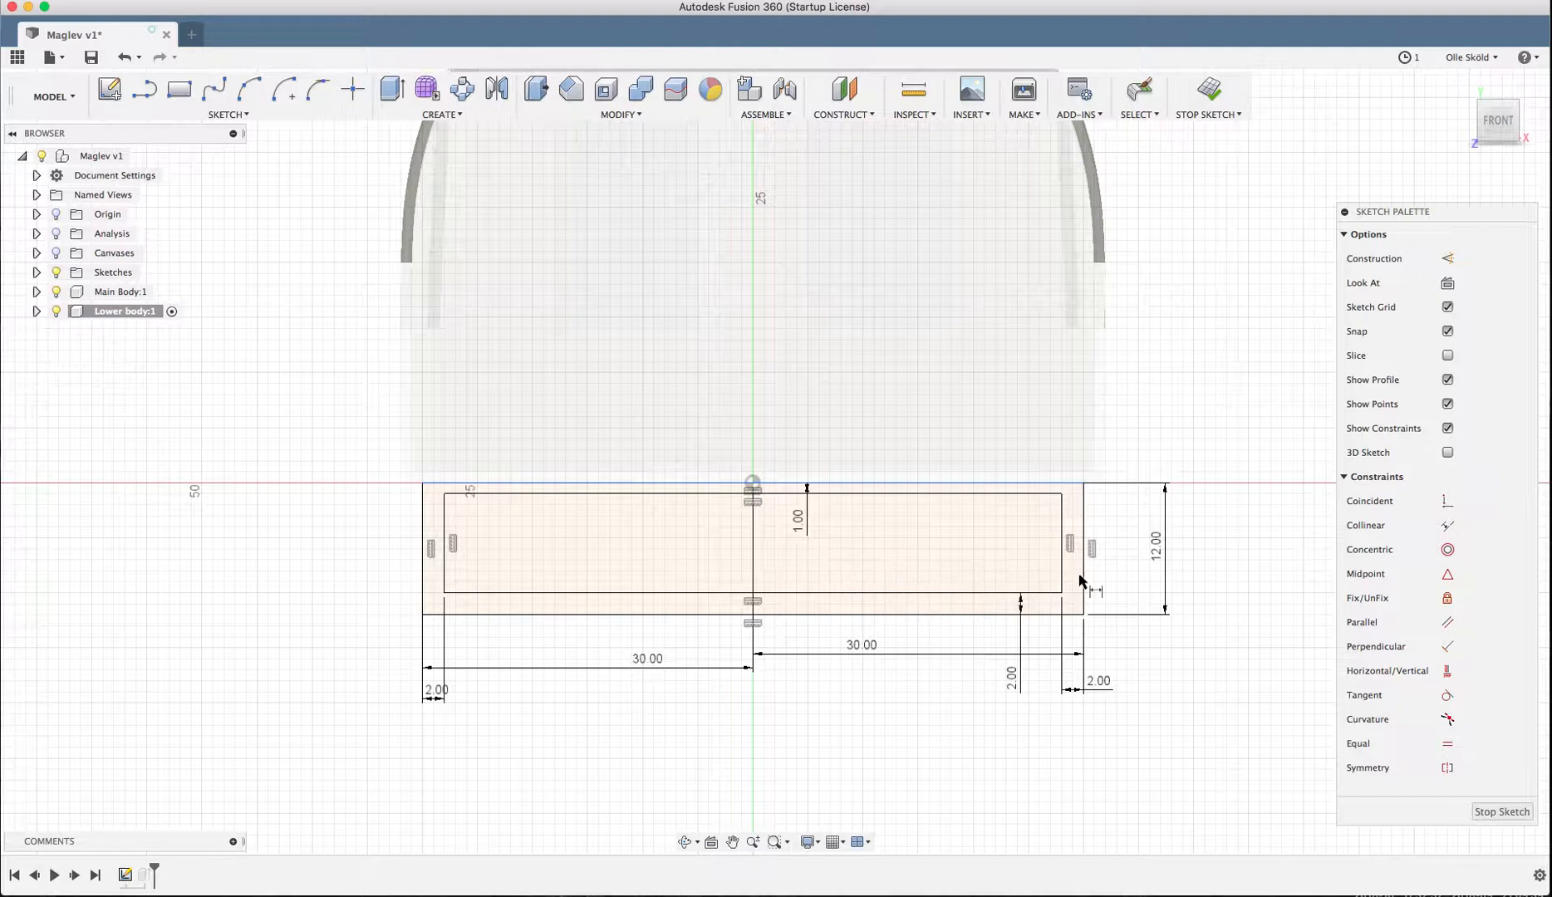
scroll(785, 637, "up", 1)
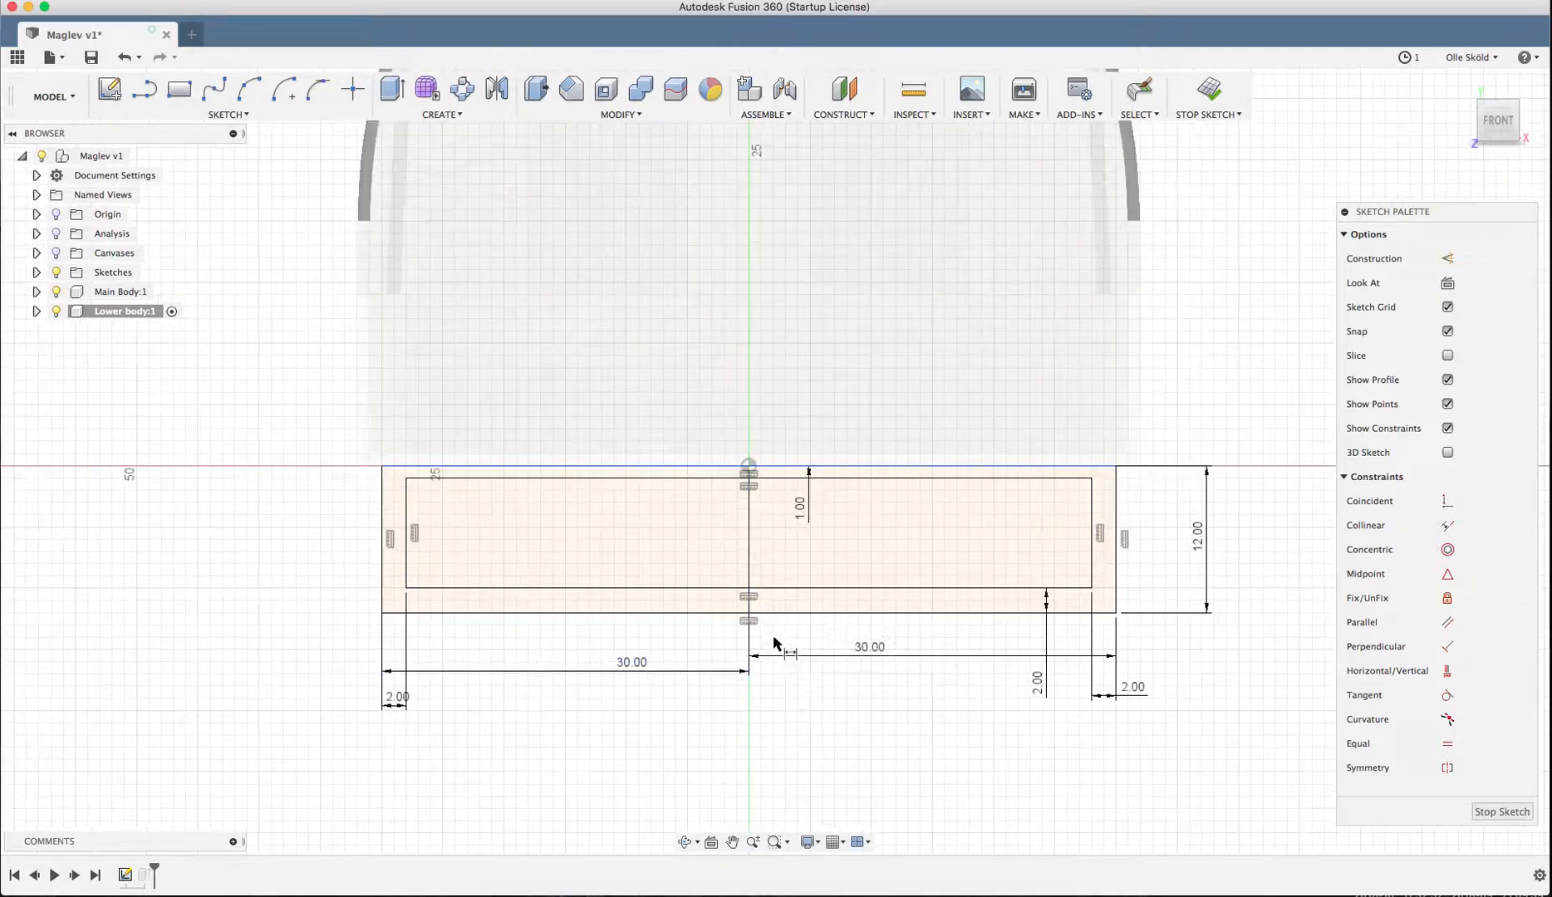
key("r")
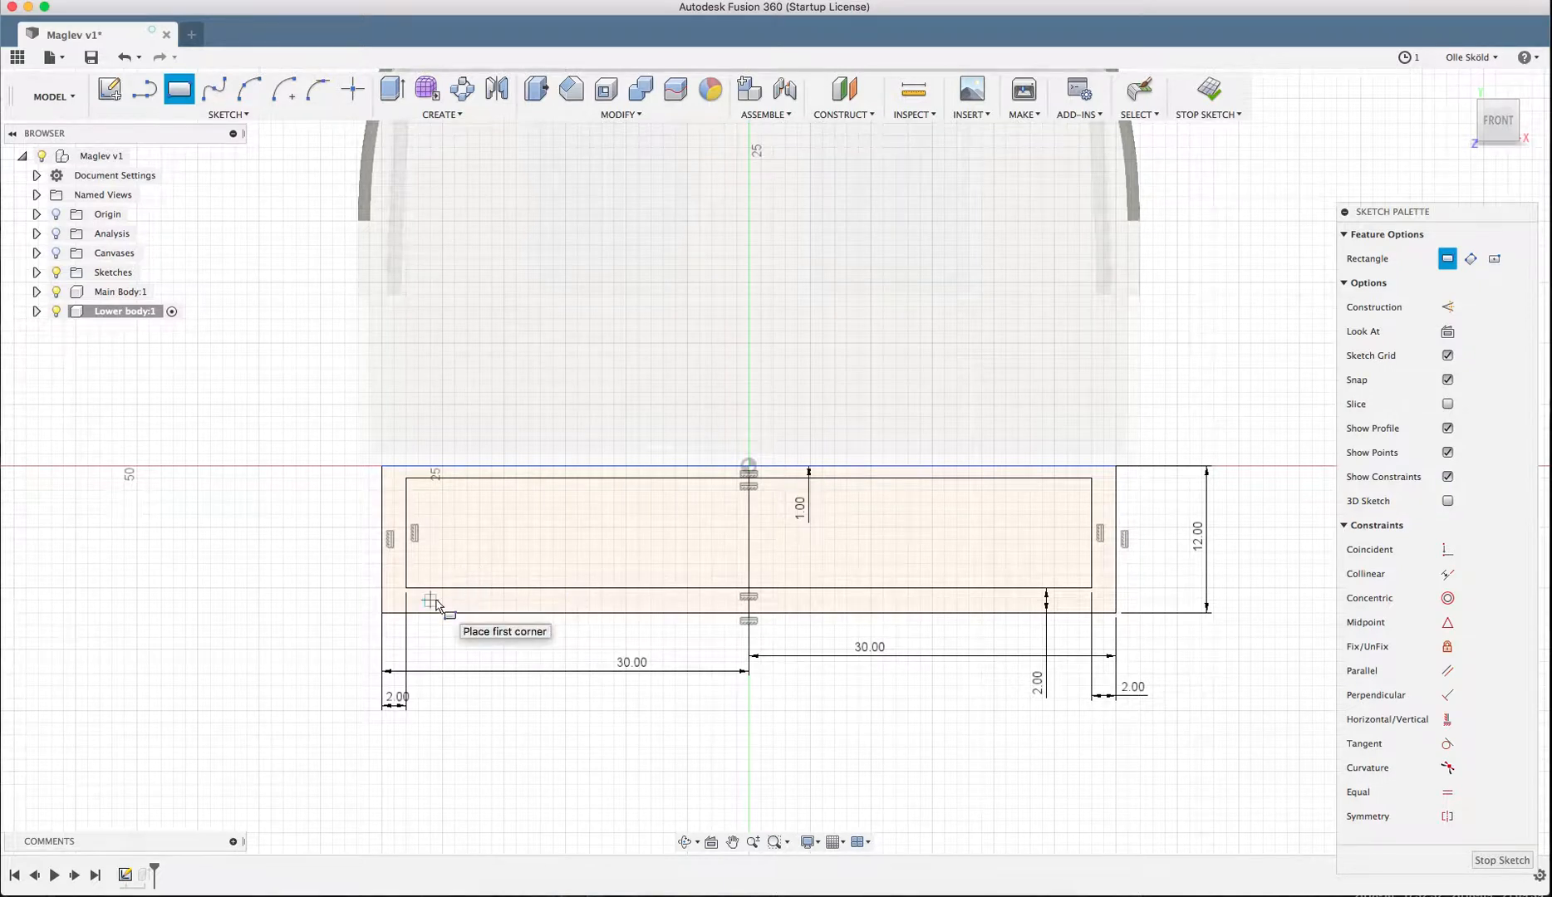
left_click(479, 575)
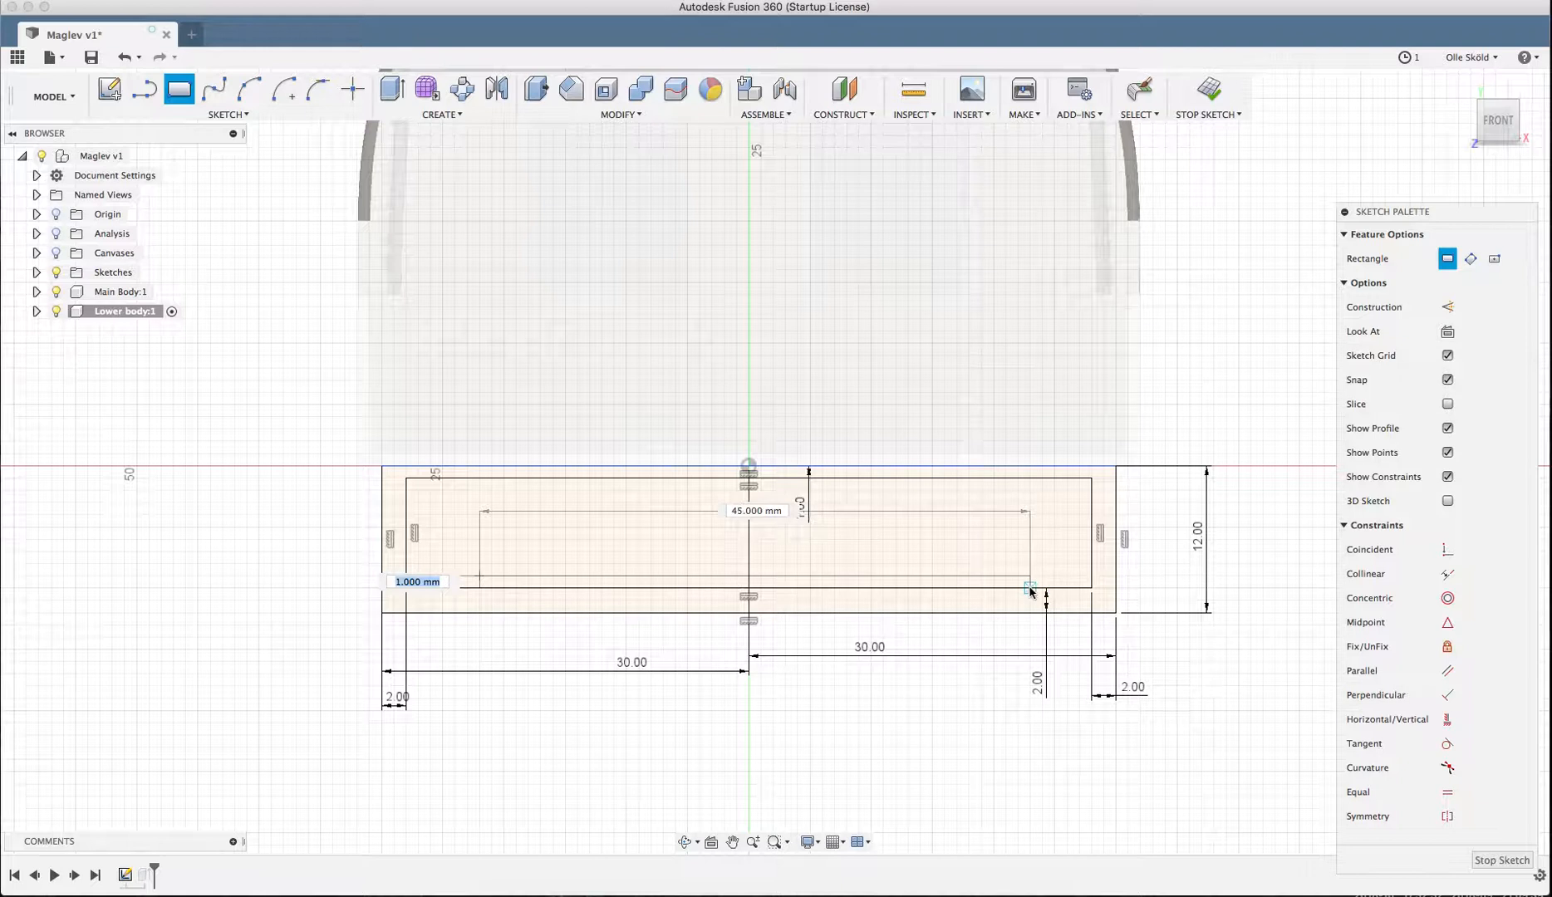
left_click(1019, 625)
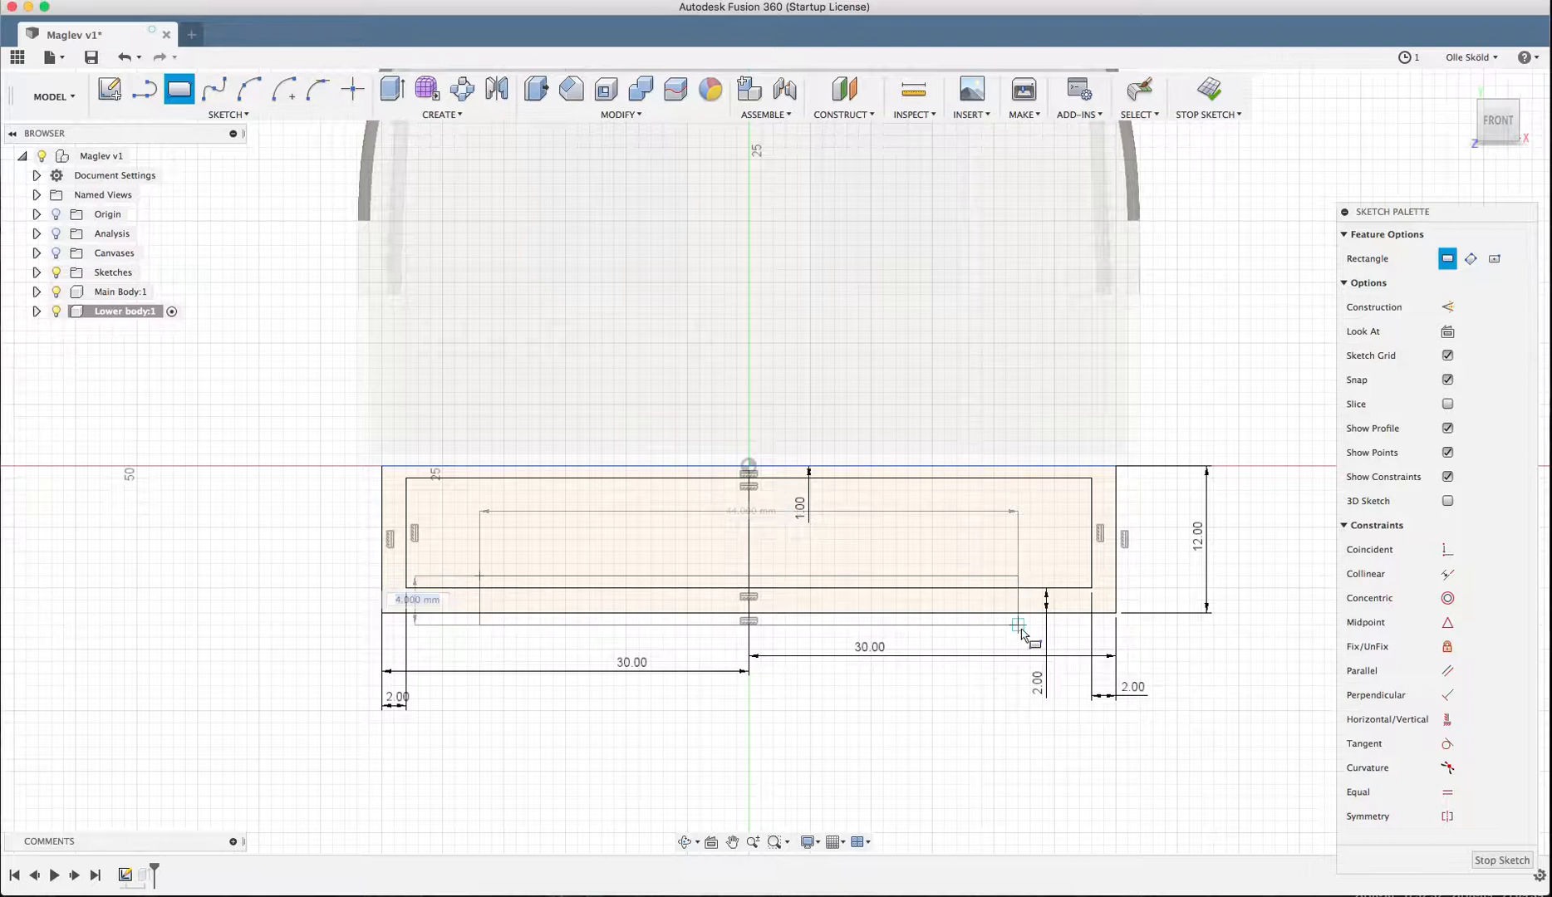
scroll(534, 671, "up", 3)
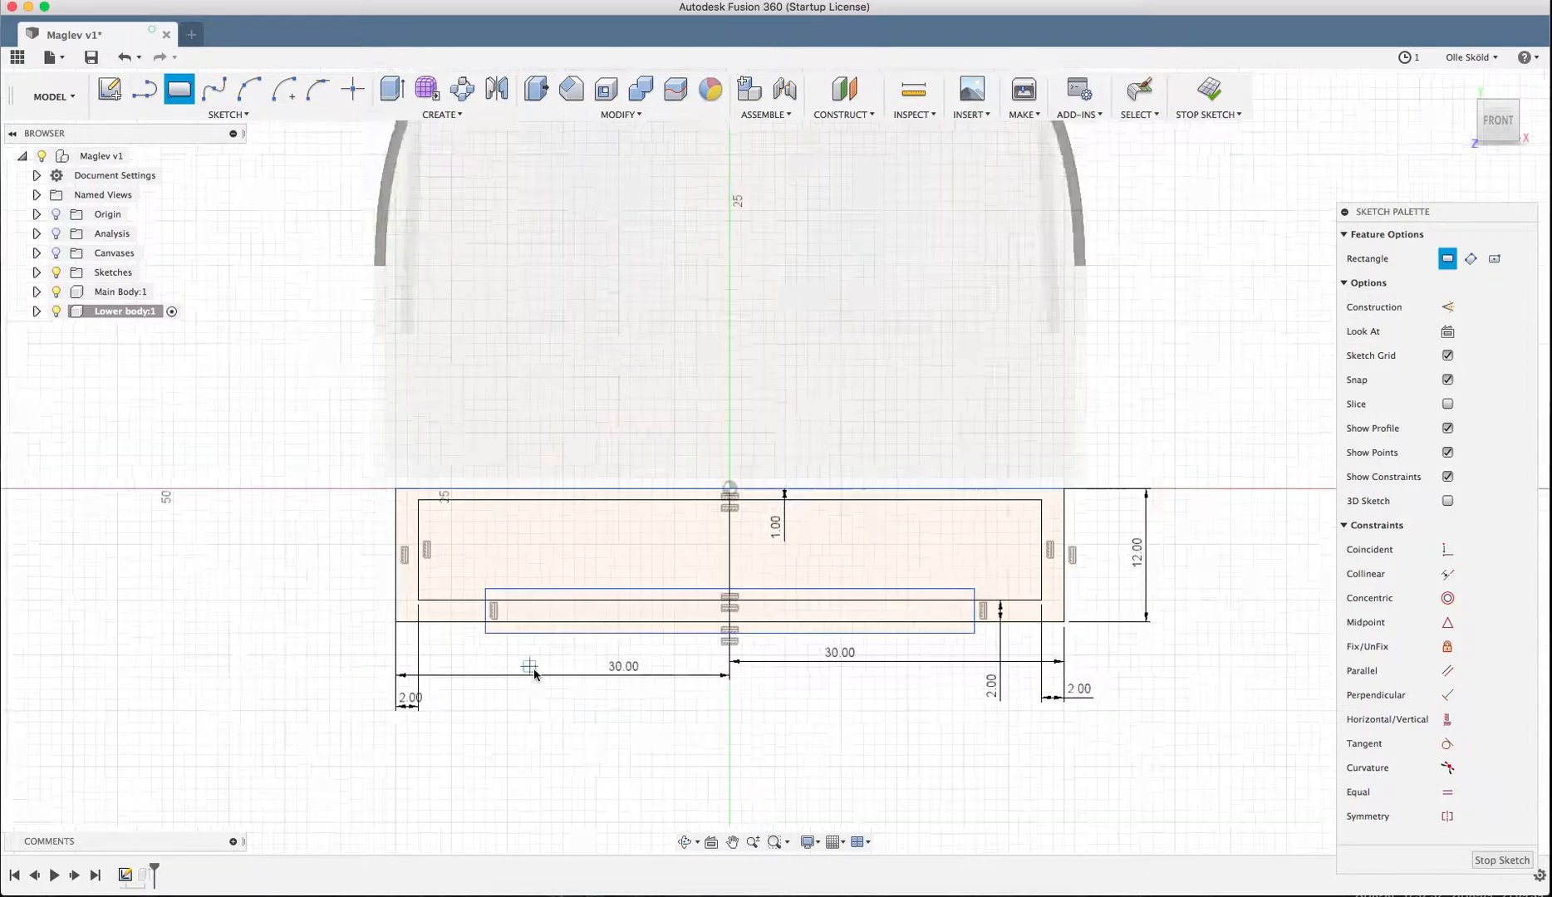
key("Escape")
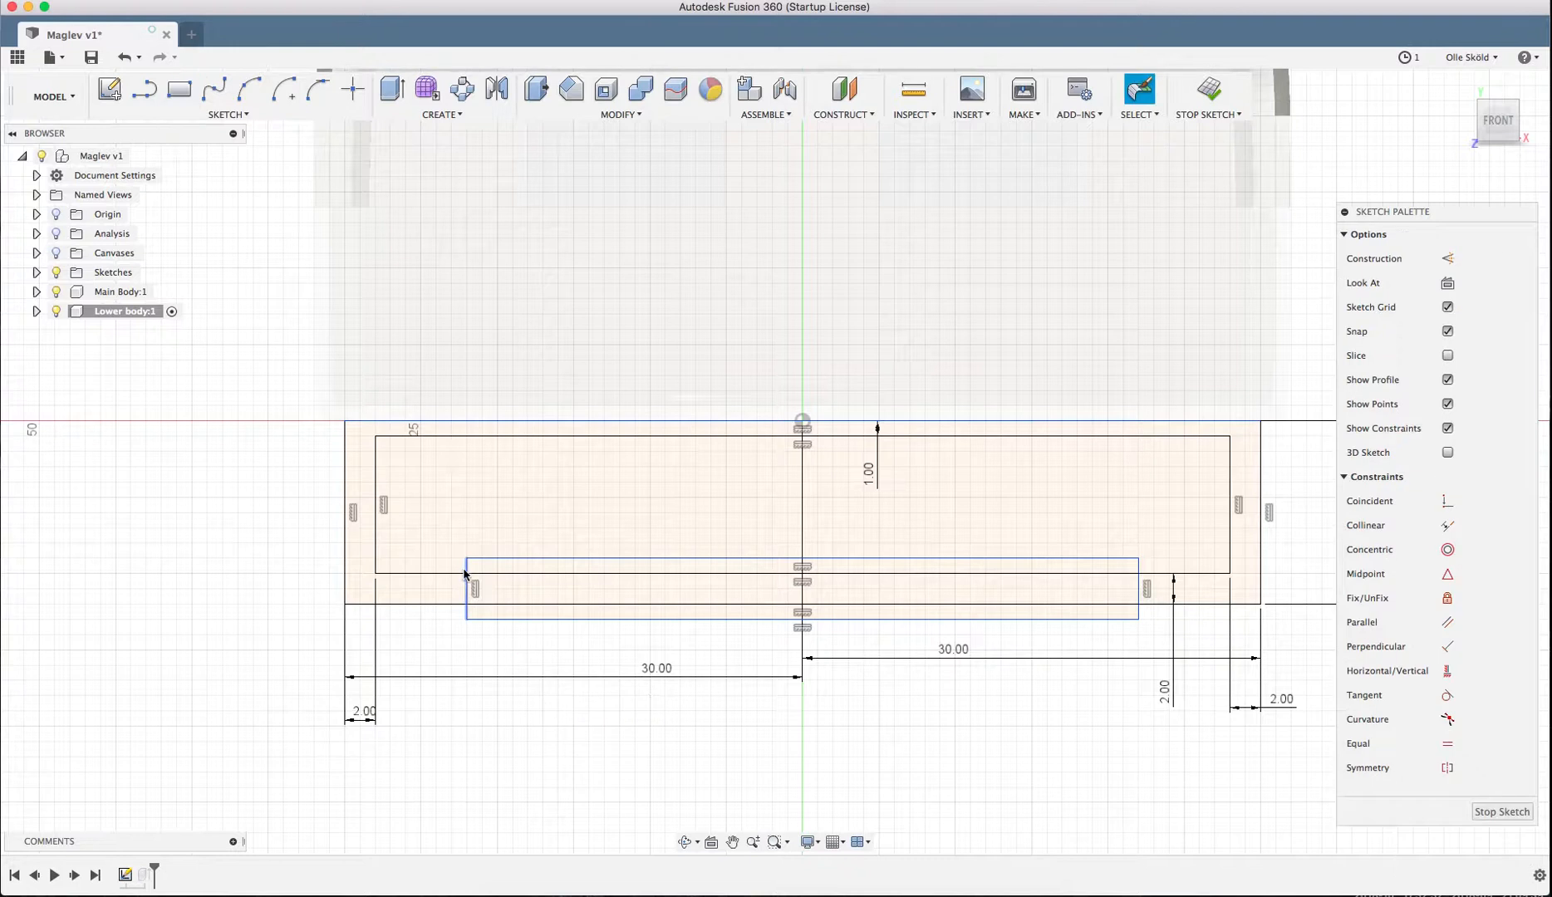
scroll(1025, 698, "down", 2)
left_click(1517, 815)
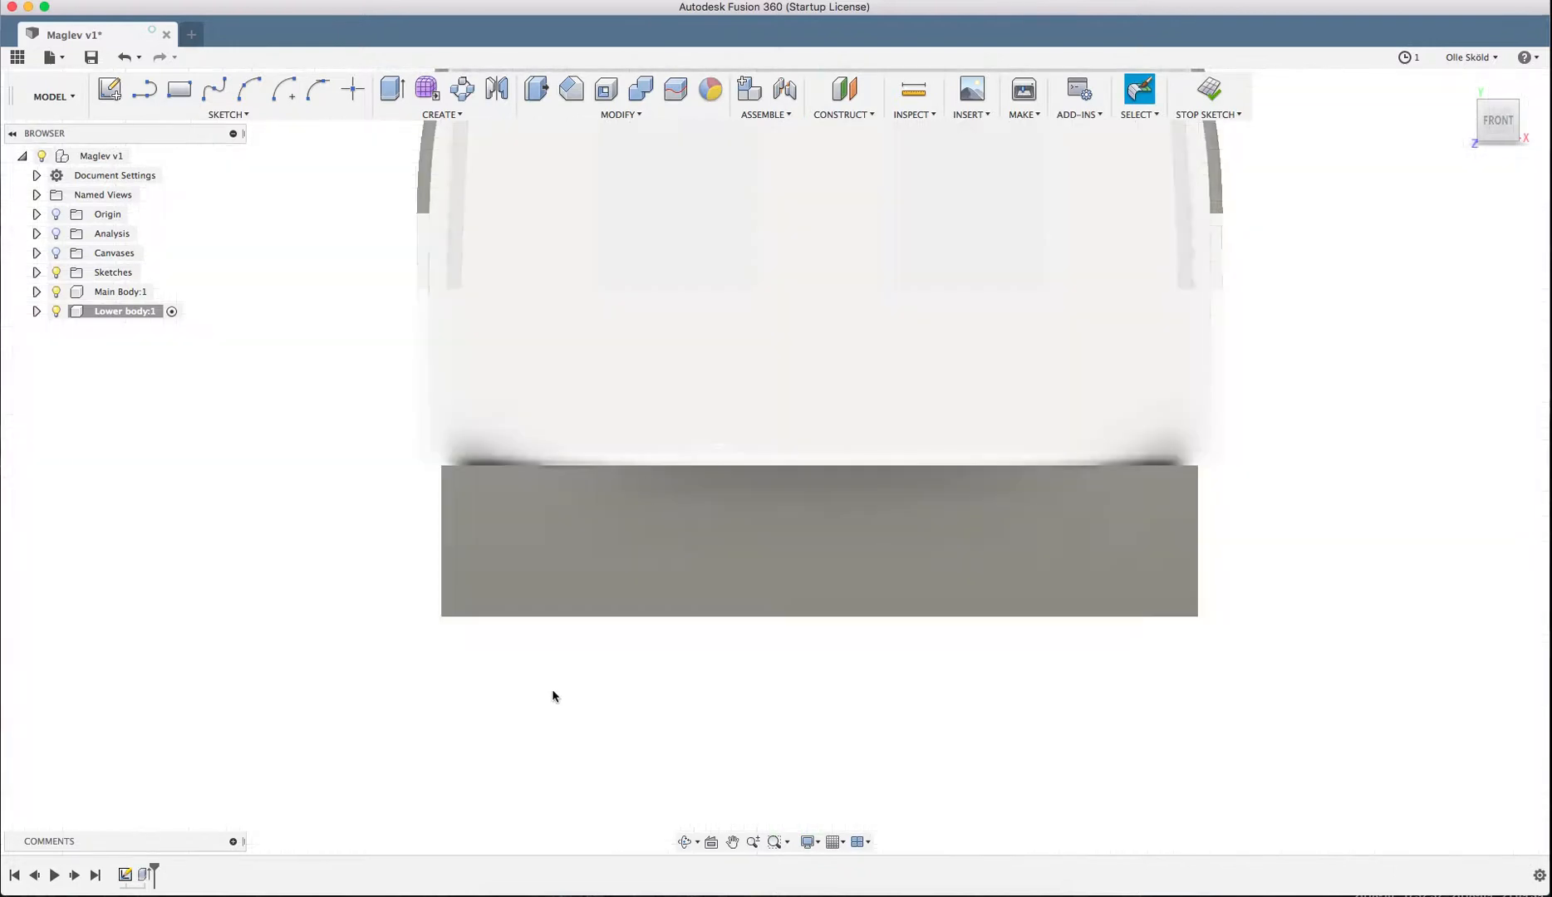
- Edit the lower body's extrusion to exclude the inner rectangle and lower opening areas, keeping only the surrounding frame profile
double_click(144, 874)
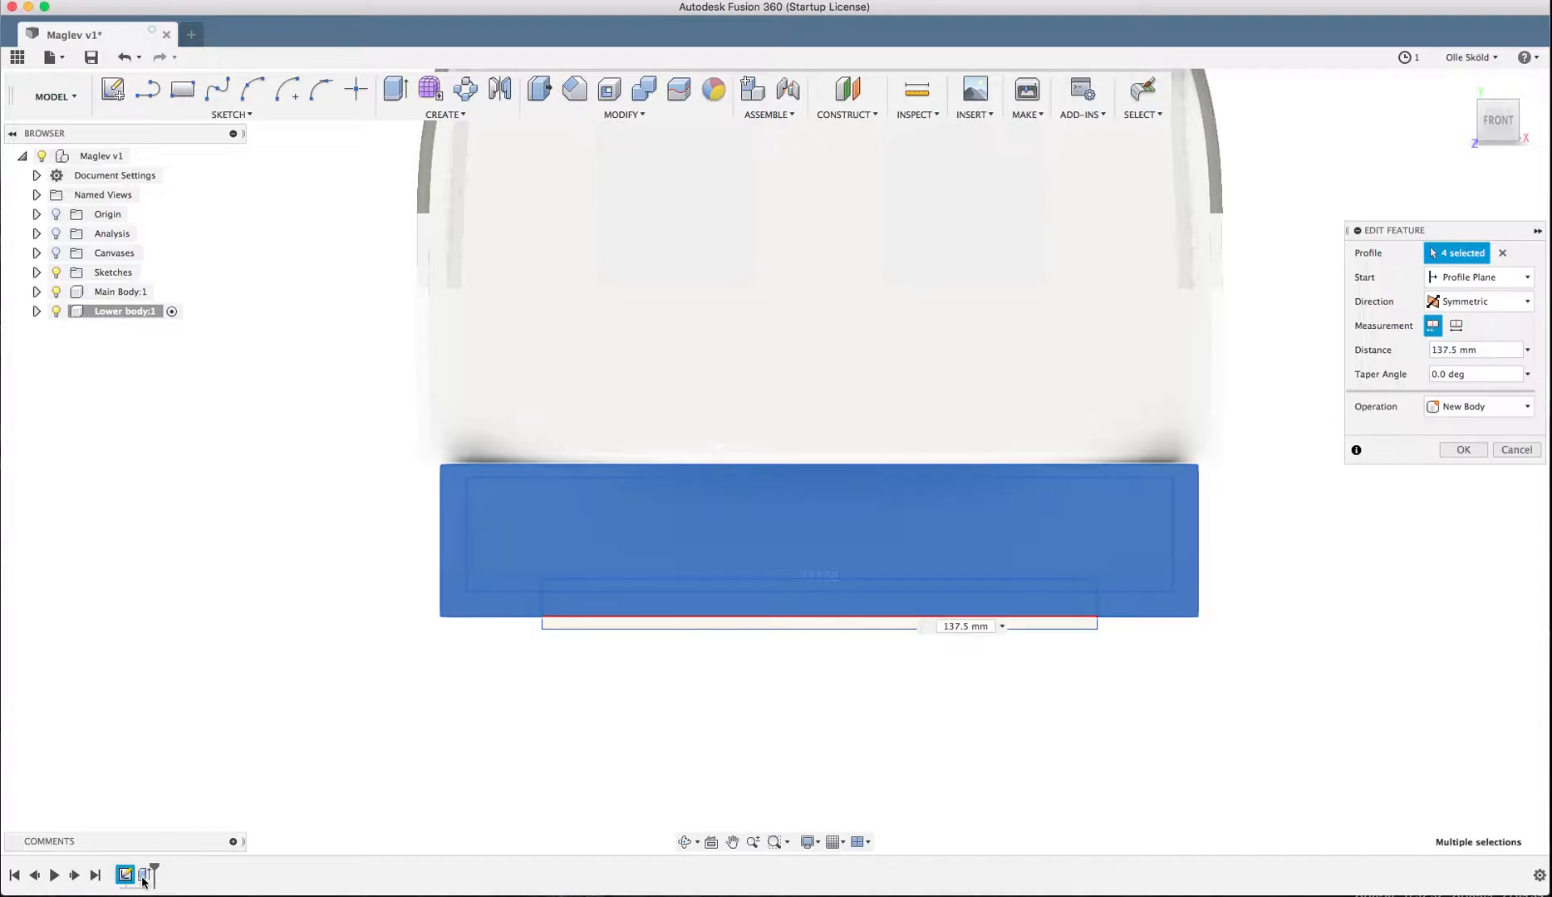
left_click(579, 603)
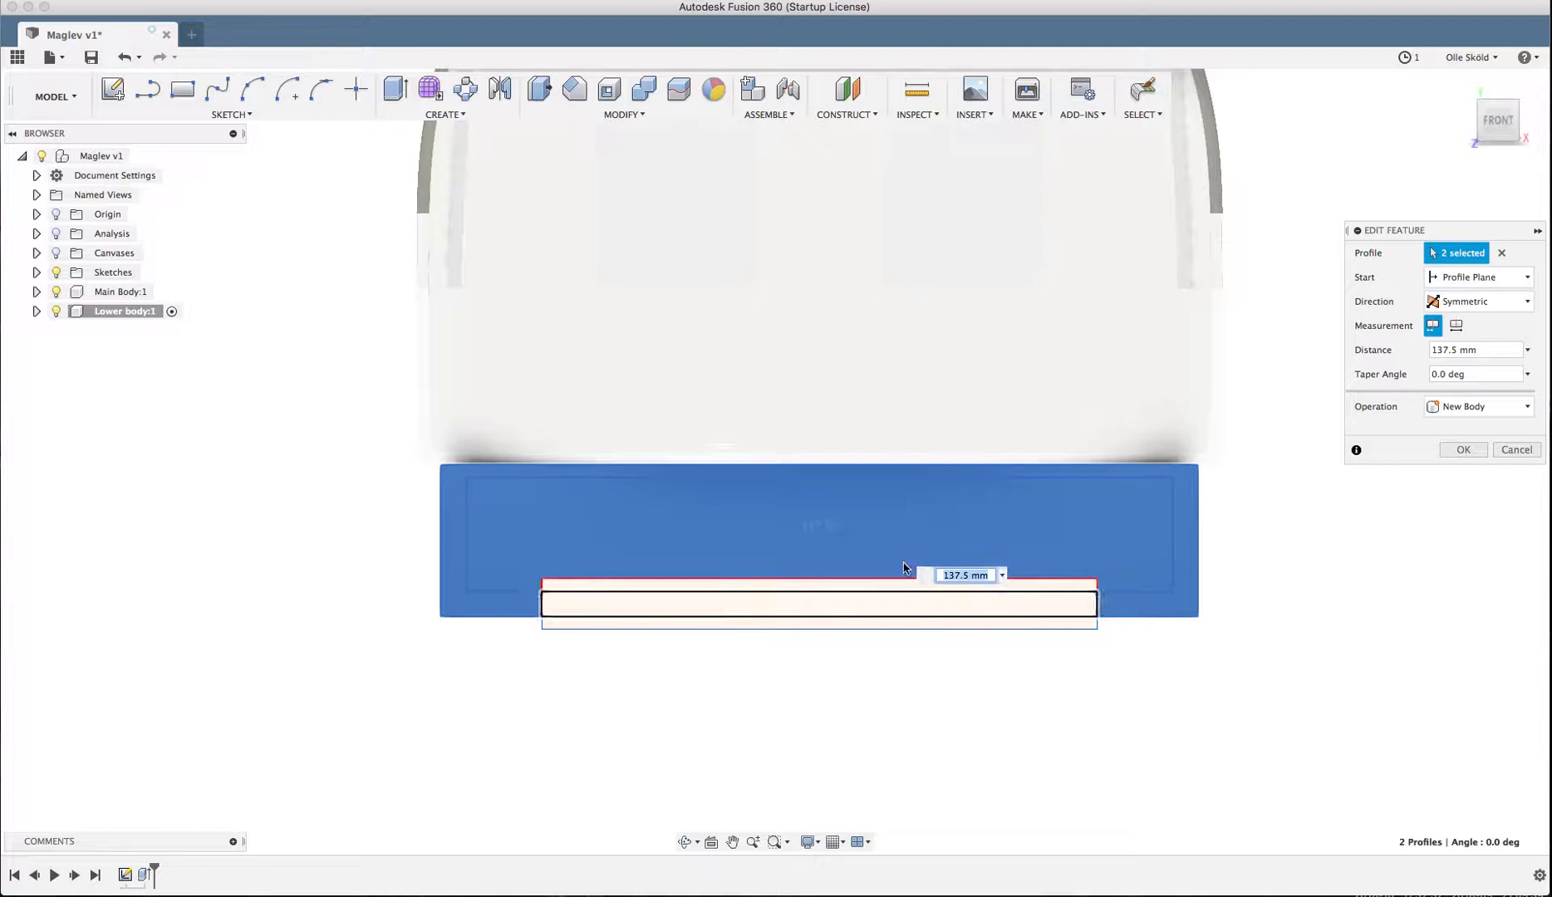
left_click(1094, 552)
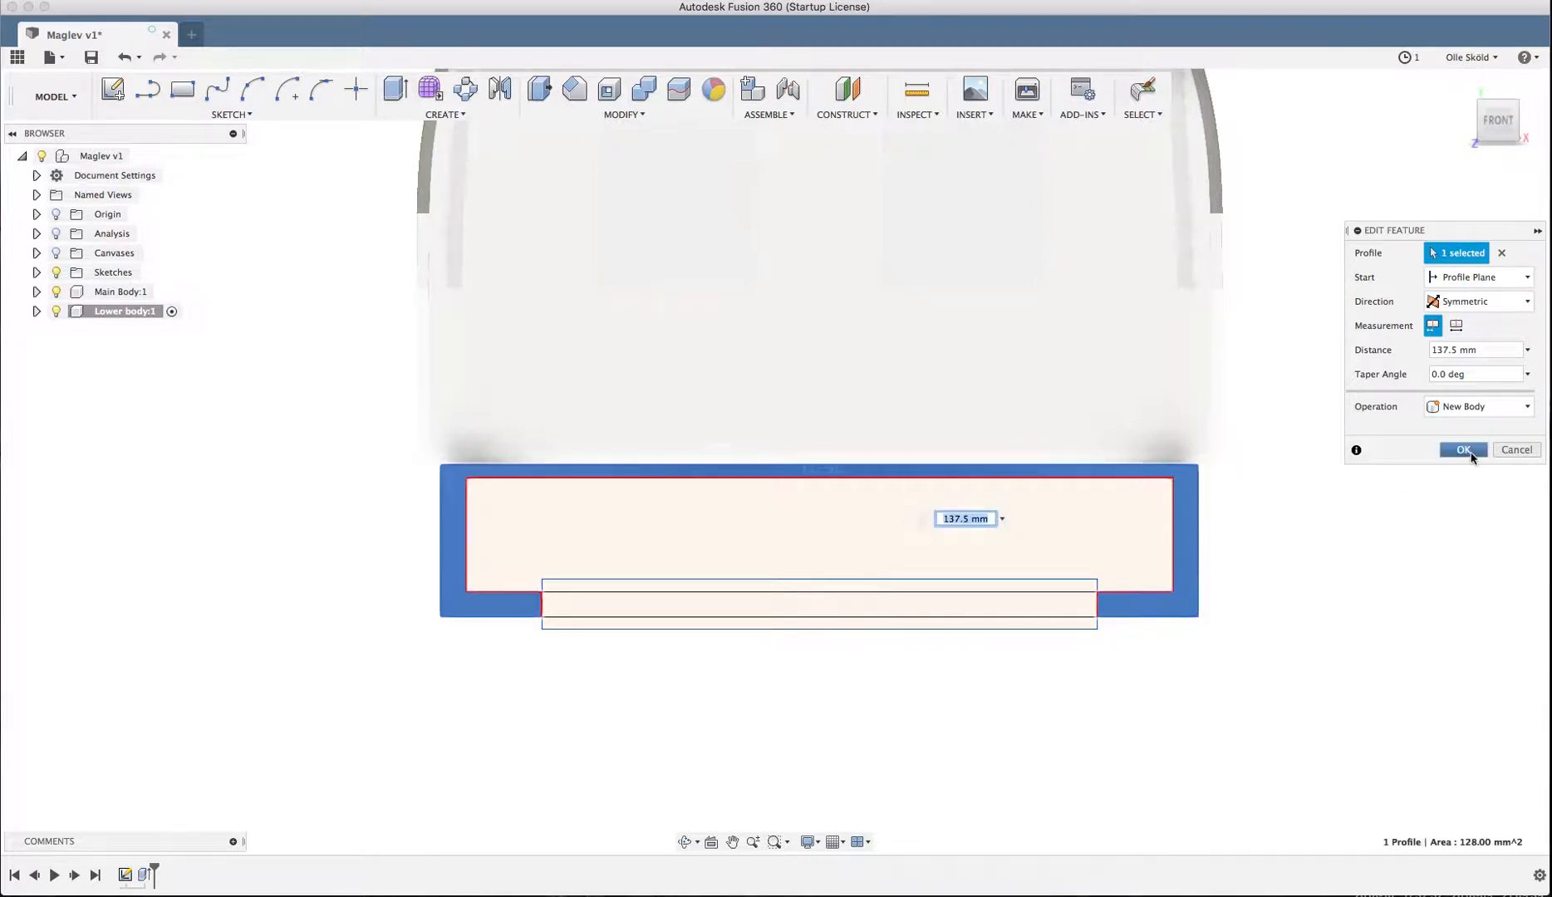
left_click(1472, 455)
- Examine the lower body's front end and compare it with the Shanghai maglev infographic in Google Chrome's image results
middle_click_drag(1053, 447, 879, 646, "shift")
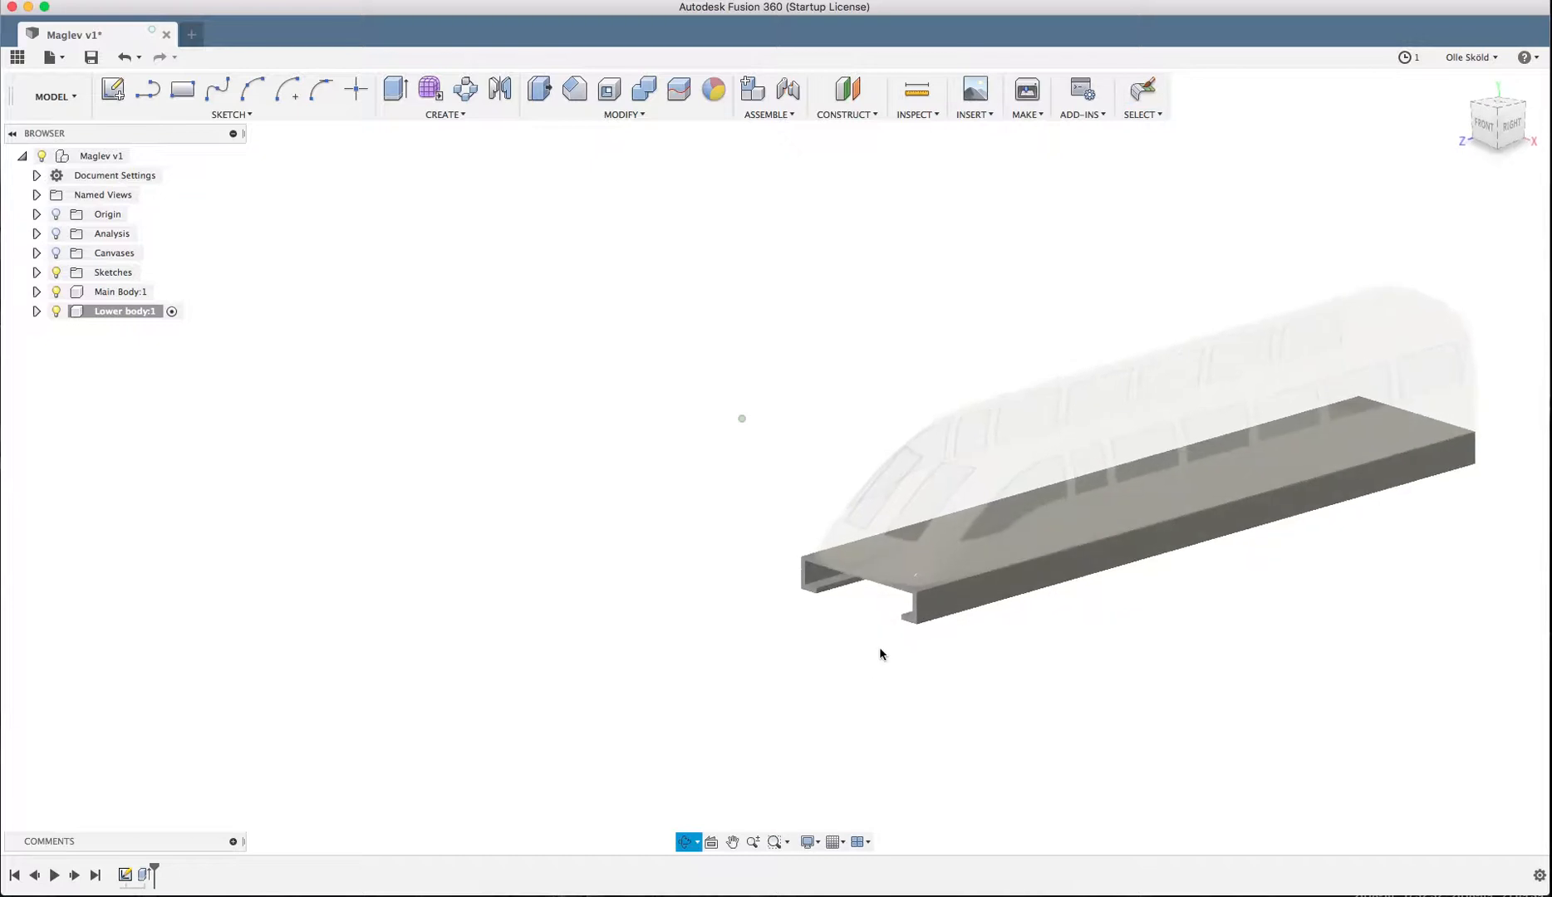
scroll(914, 627, "up", 2)
scroll(923, 626, "up", 2)
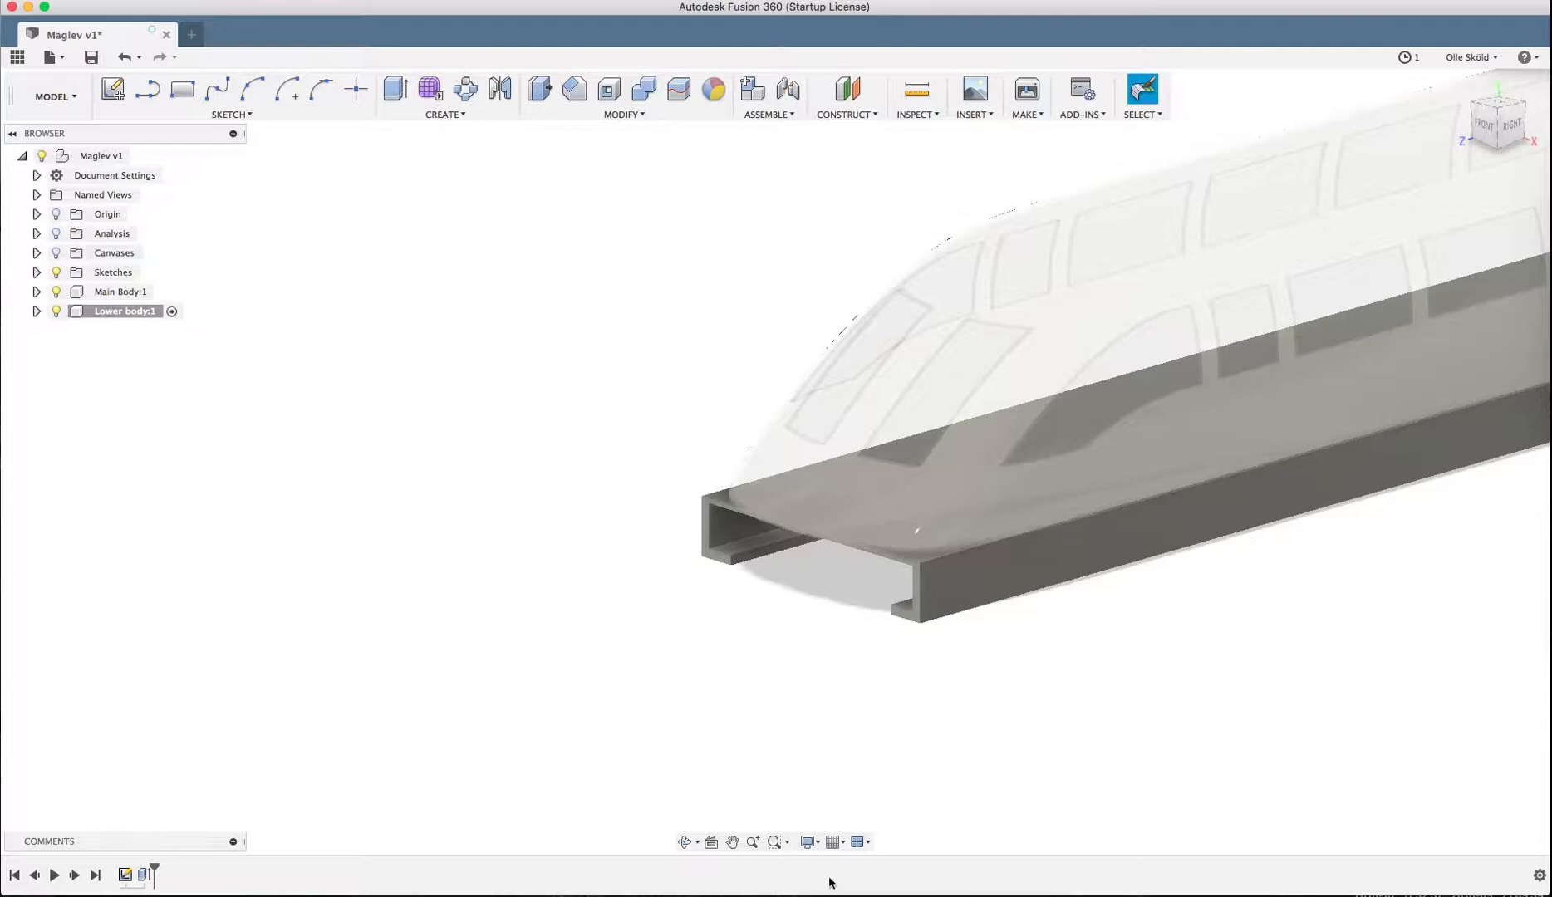
scroll(812, 689, "down", 1)
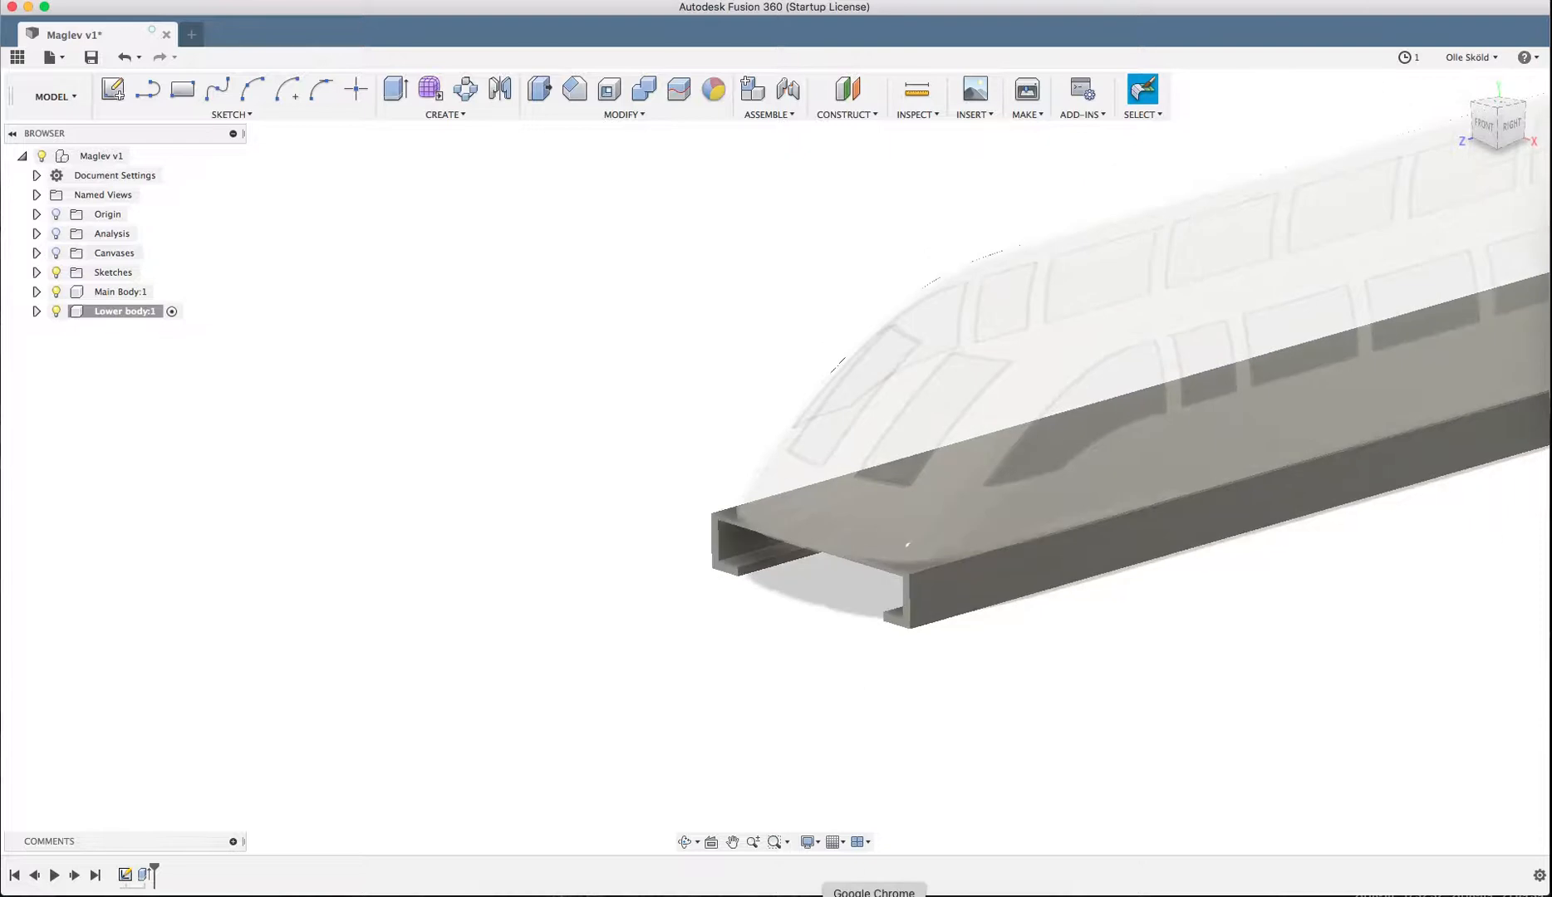
left_click(873, 894)
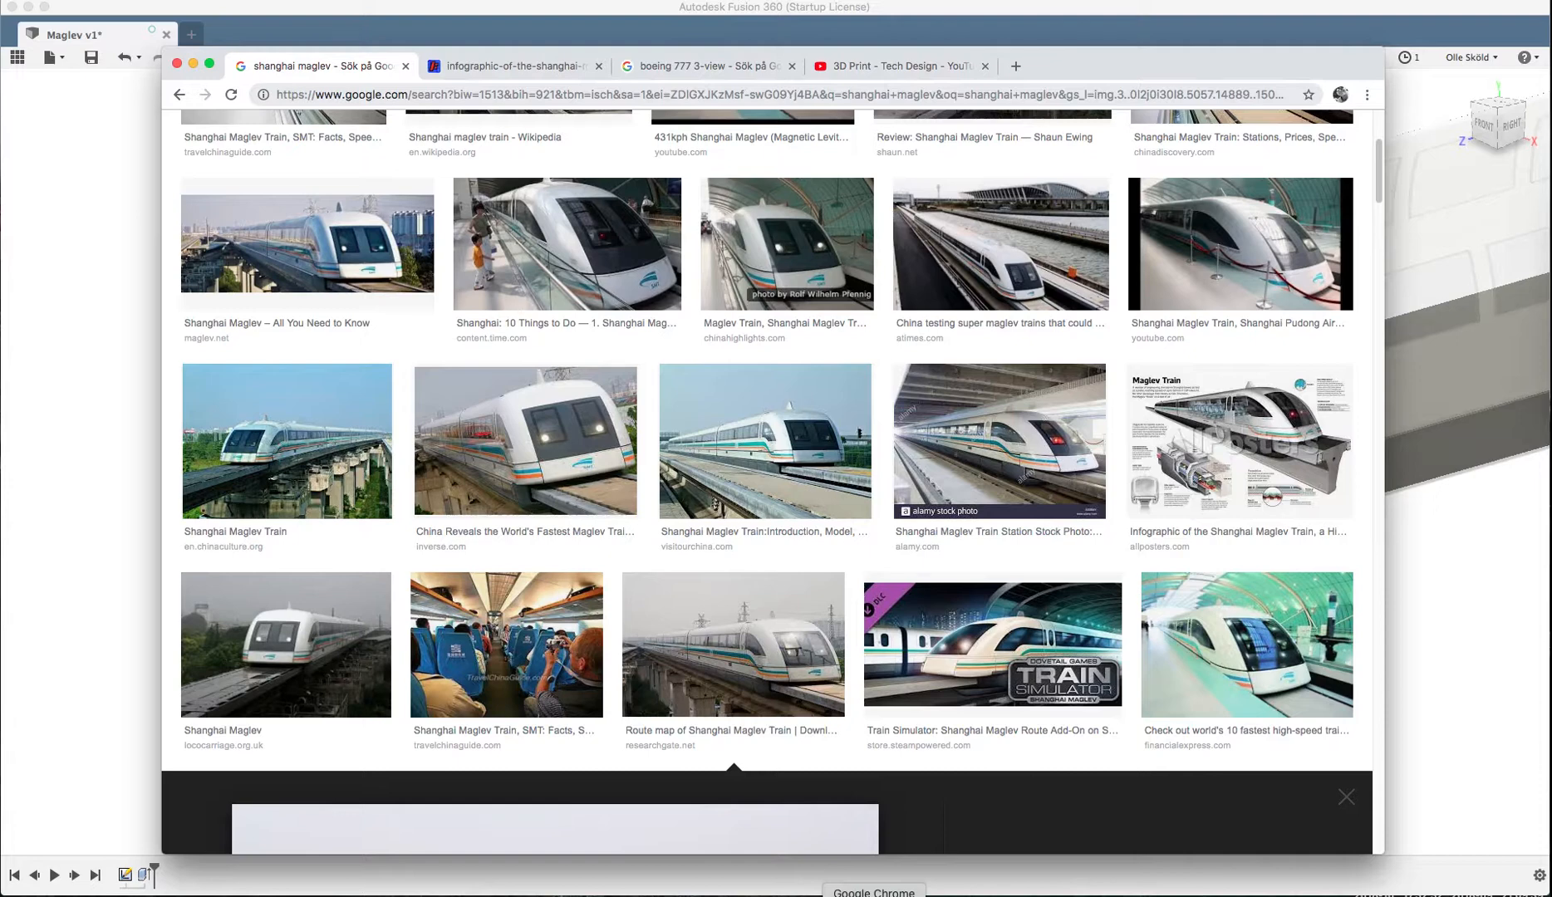
left_click(1237, 440)
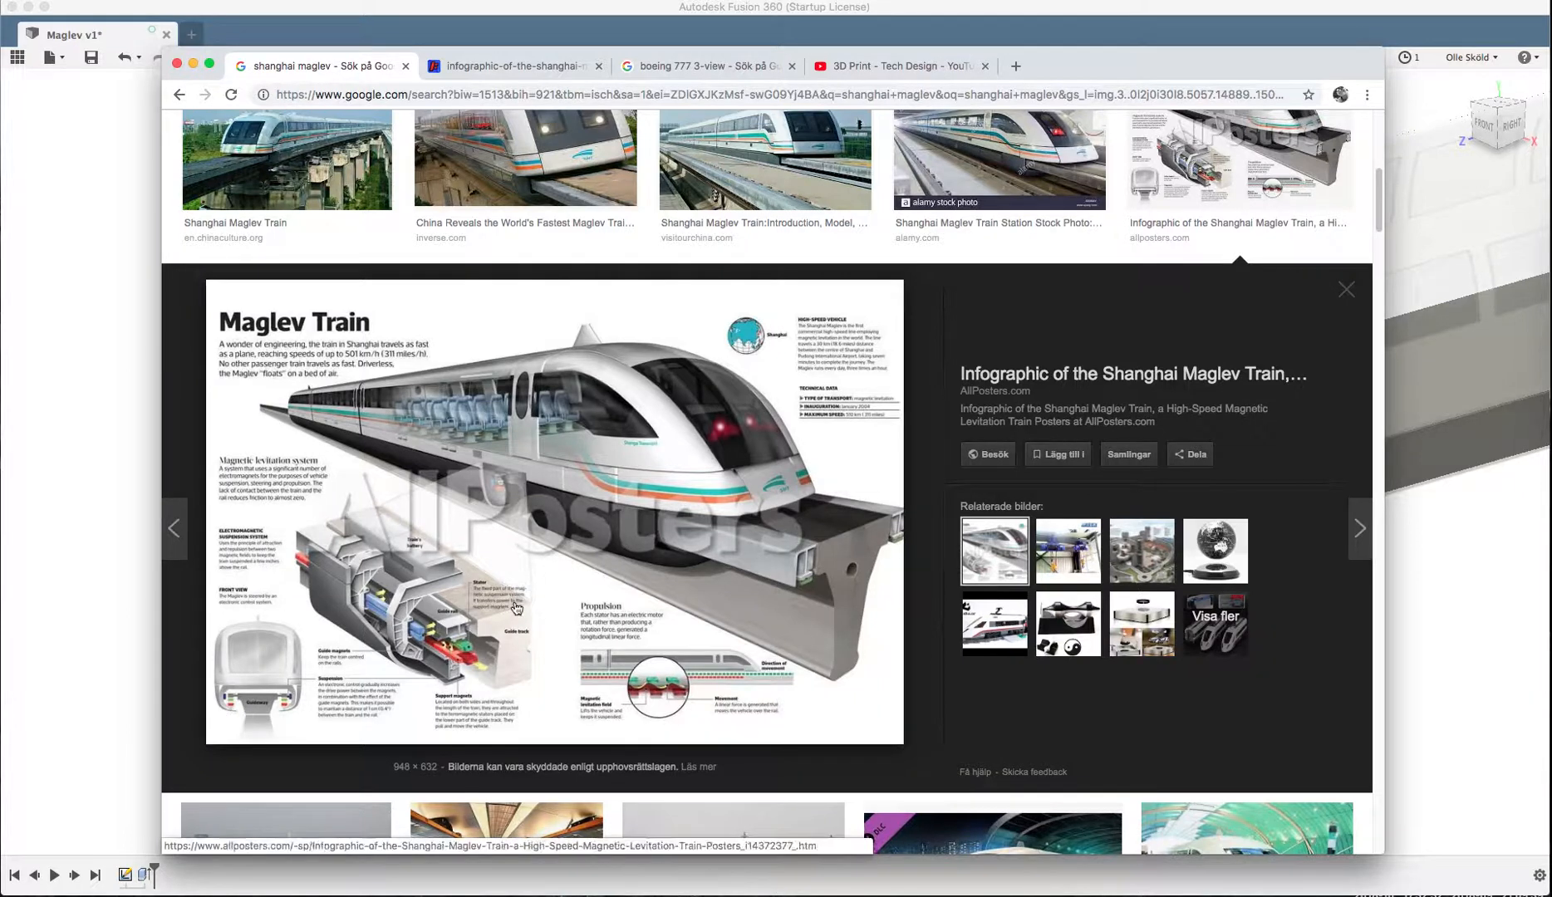
scroll(512, 603, "up", 1)
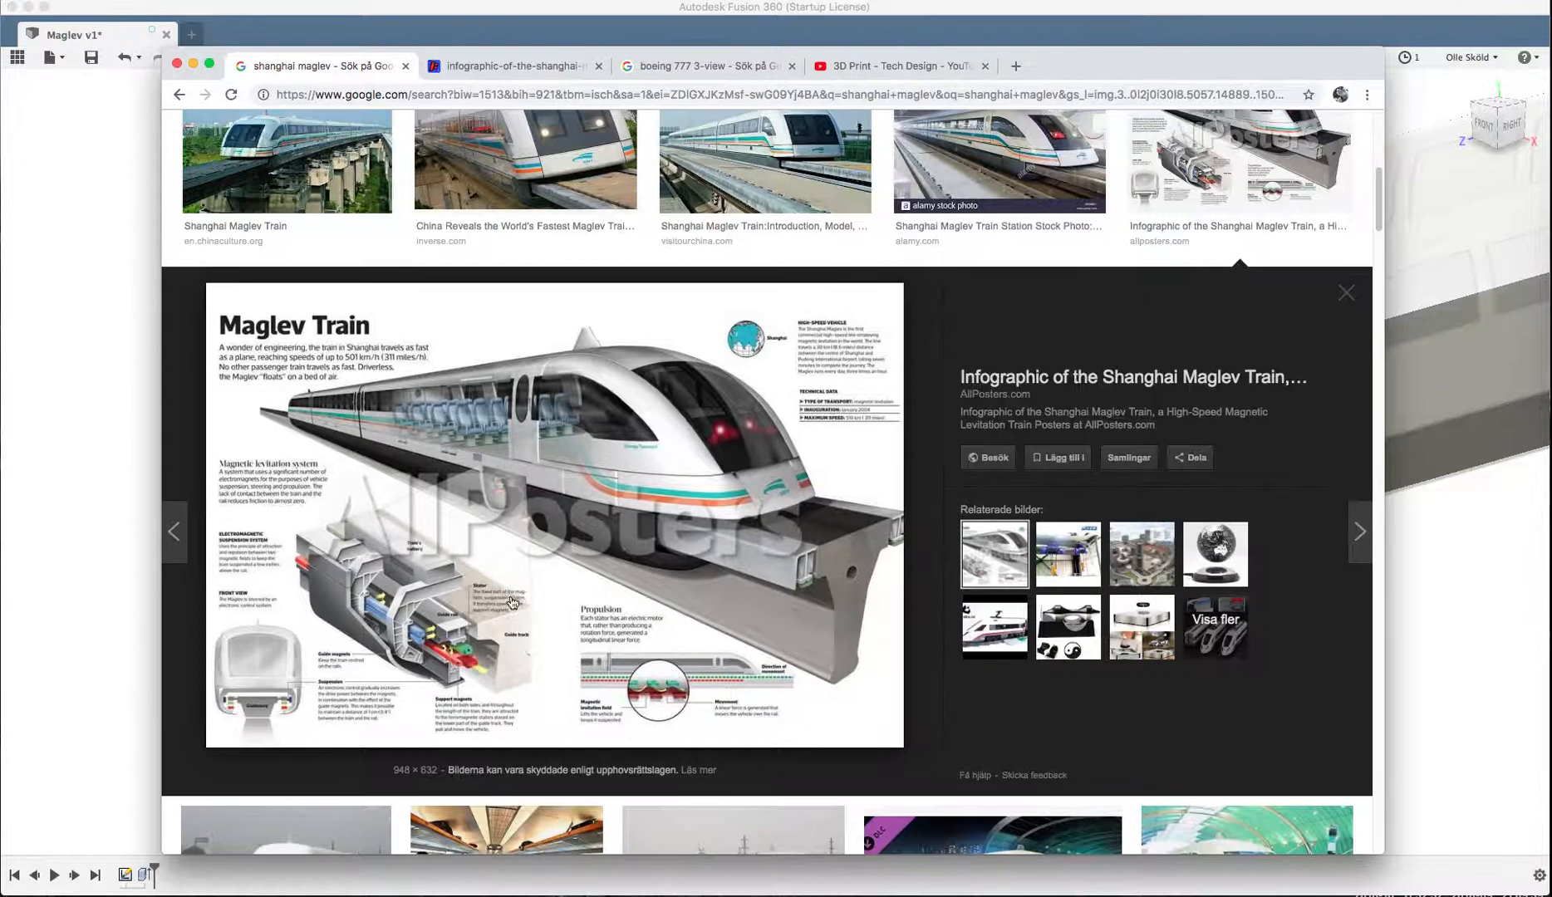
left_click(894, 33)
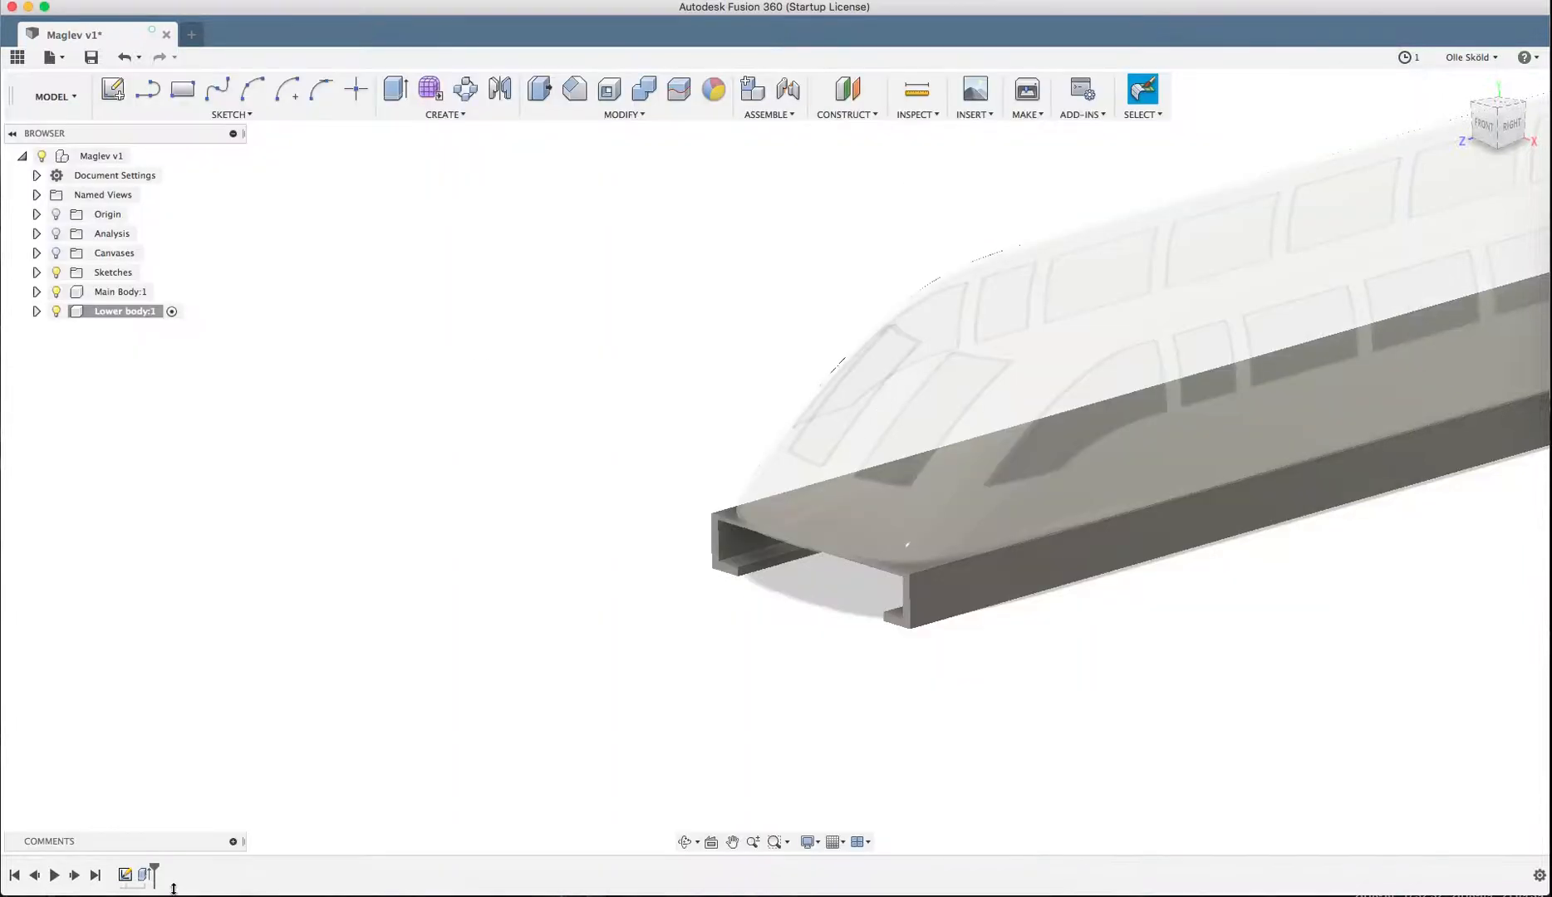
- Reopen the lower body's sketch and set both side gaps between the inner and outer rectangles to 5 mm
double_click(125, 874)
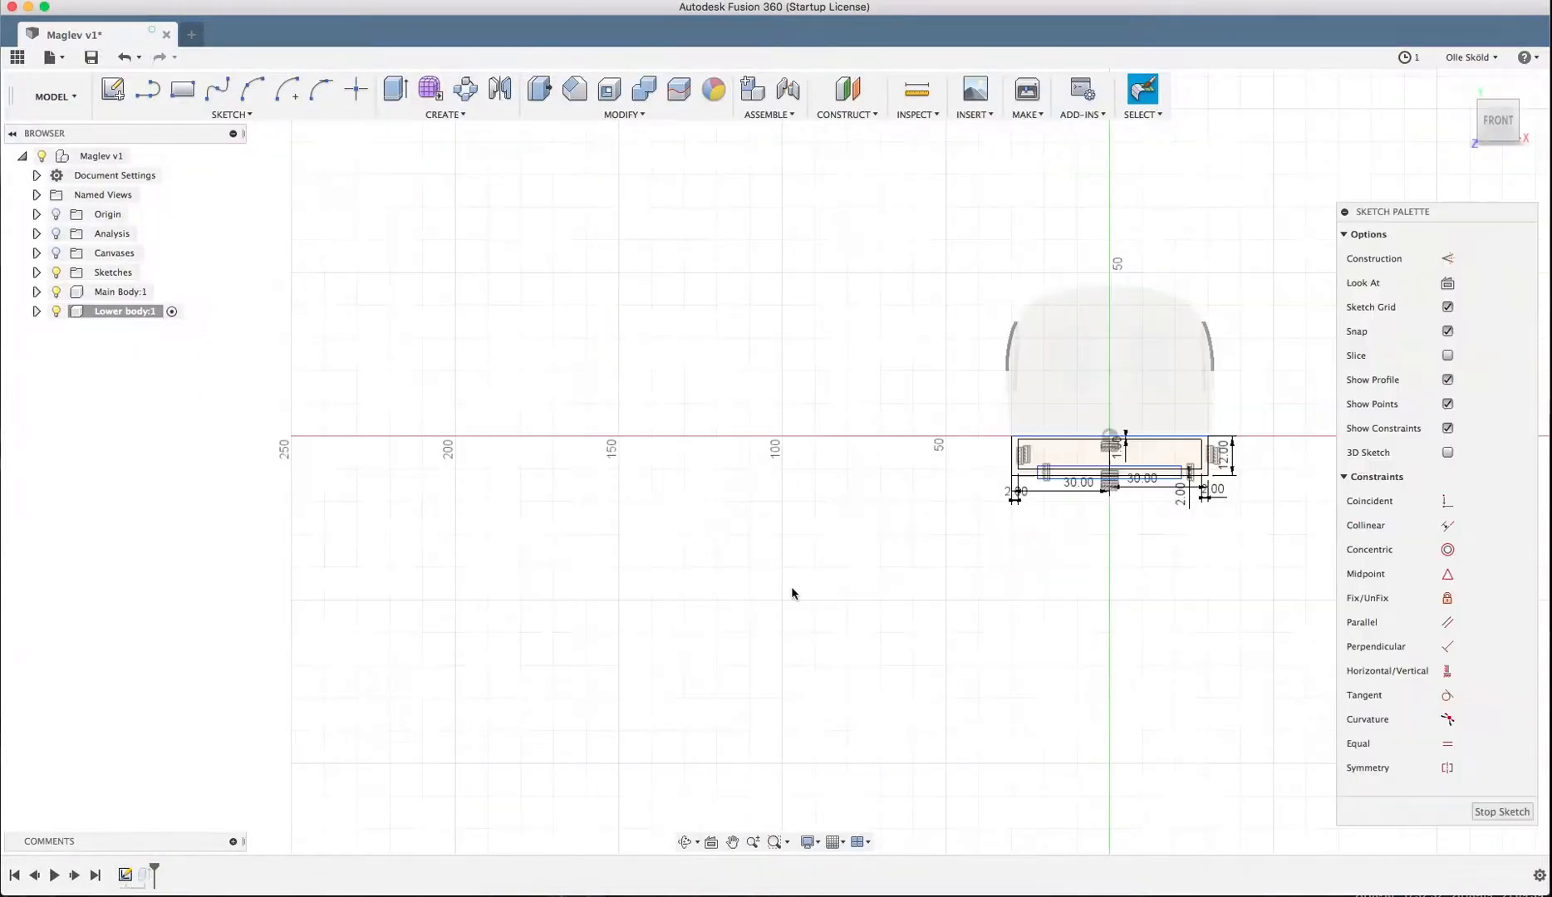
scroll(1121, 431, "up", 5)
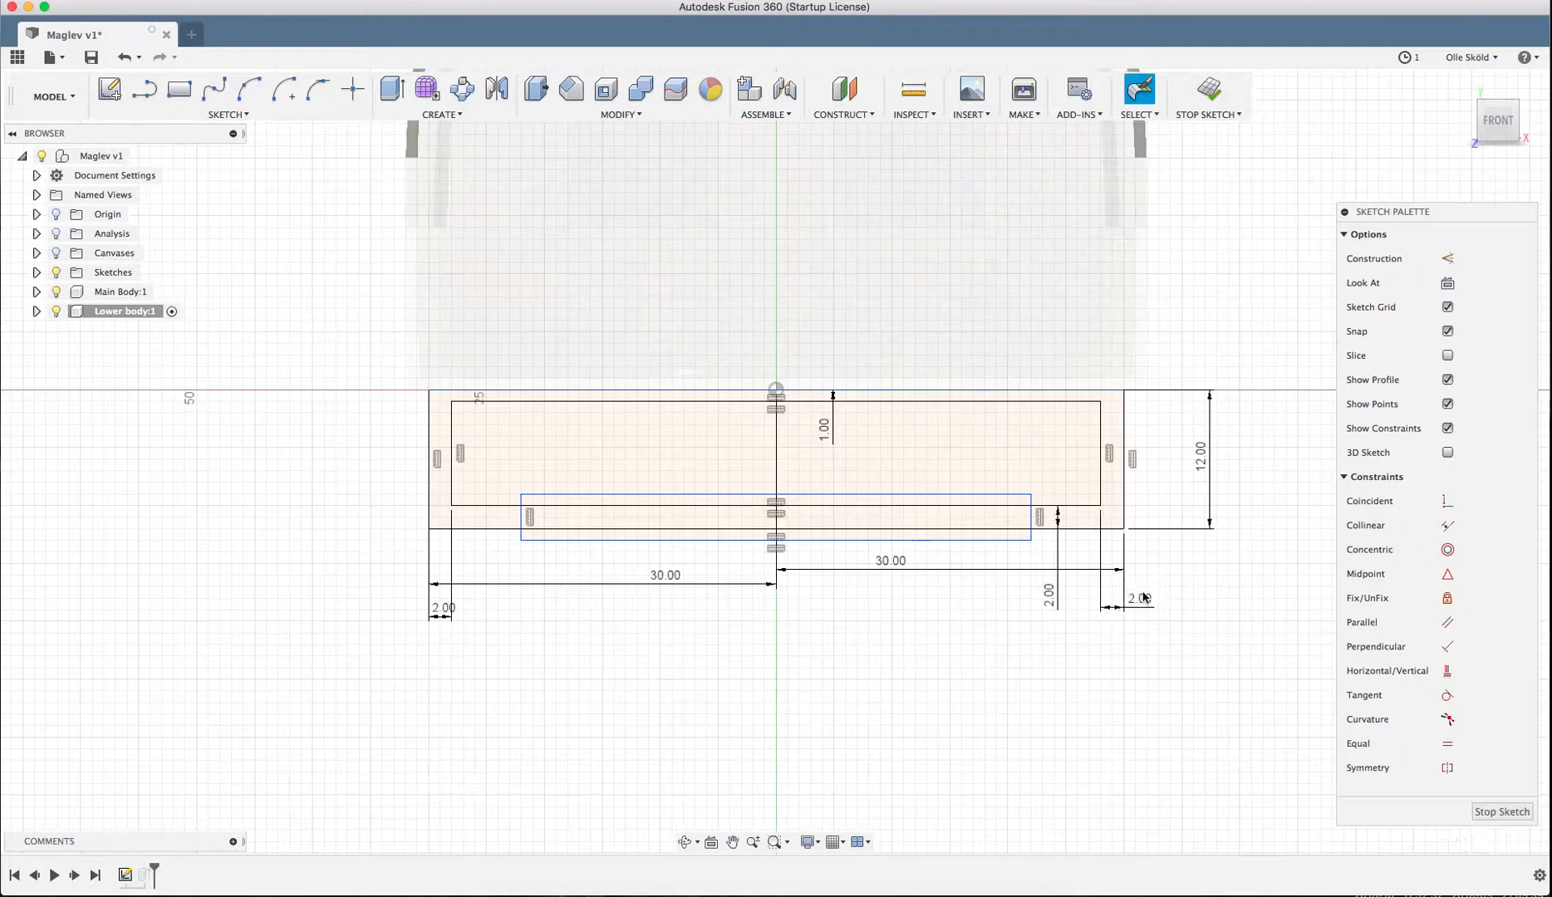
double_click(1143, 598)
type("5")
key("Return")
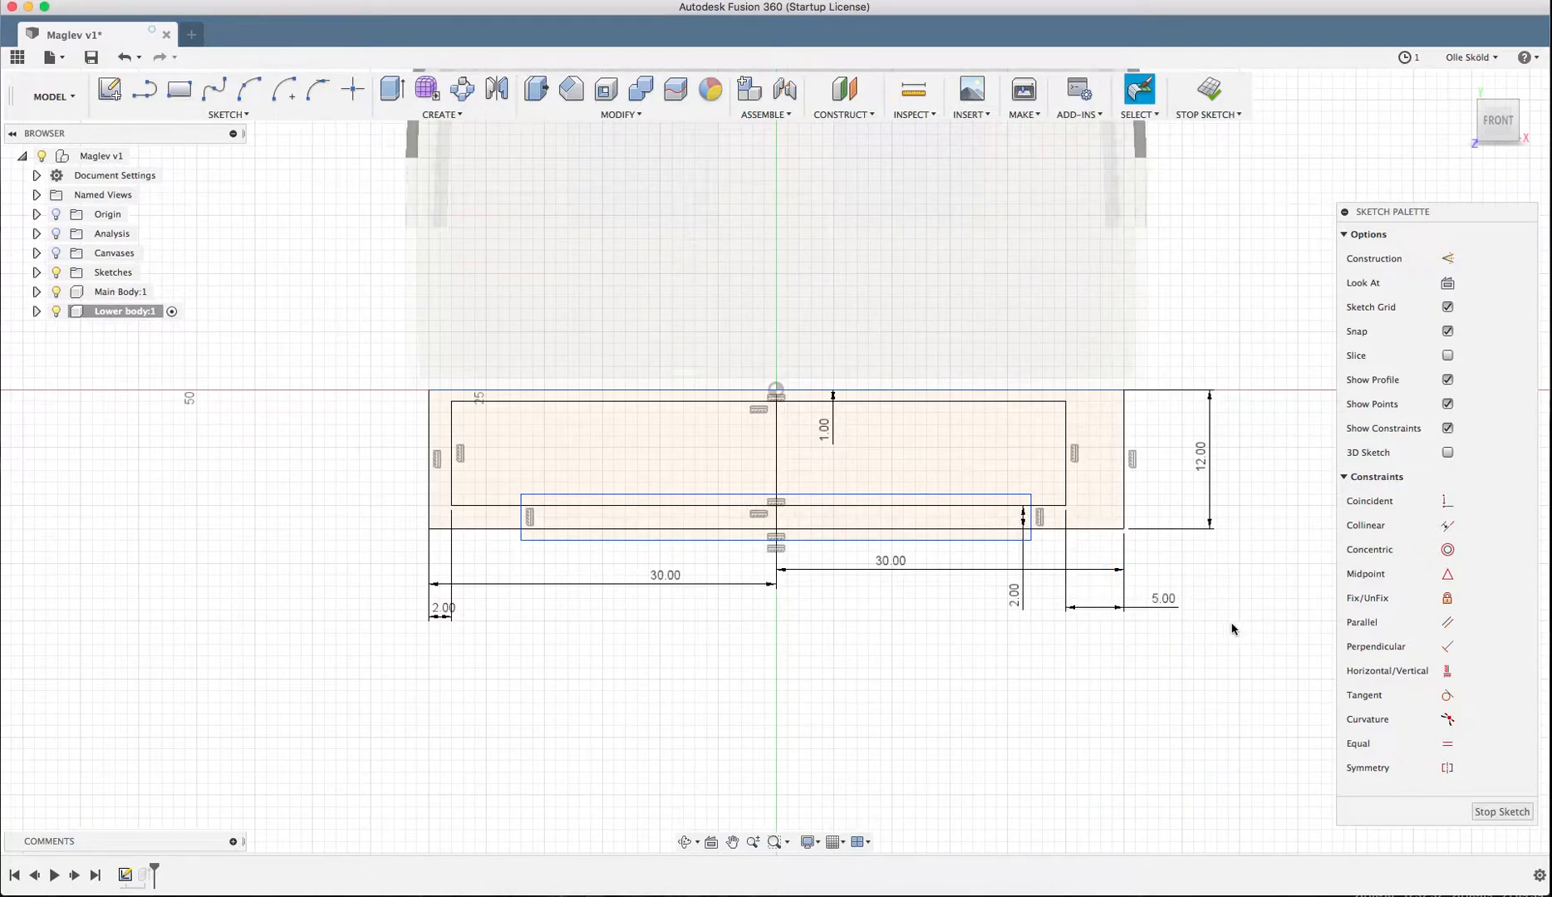
double_click(441, 611)
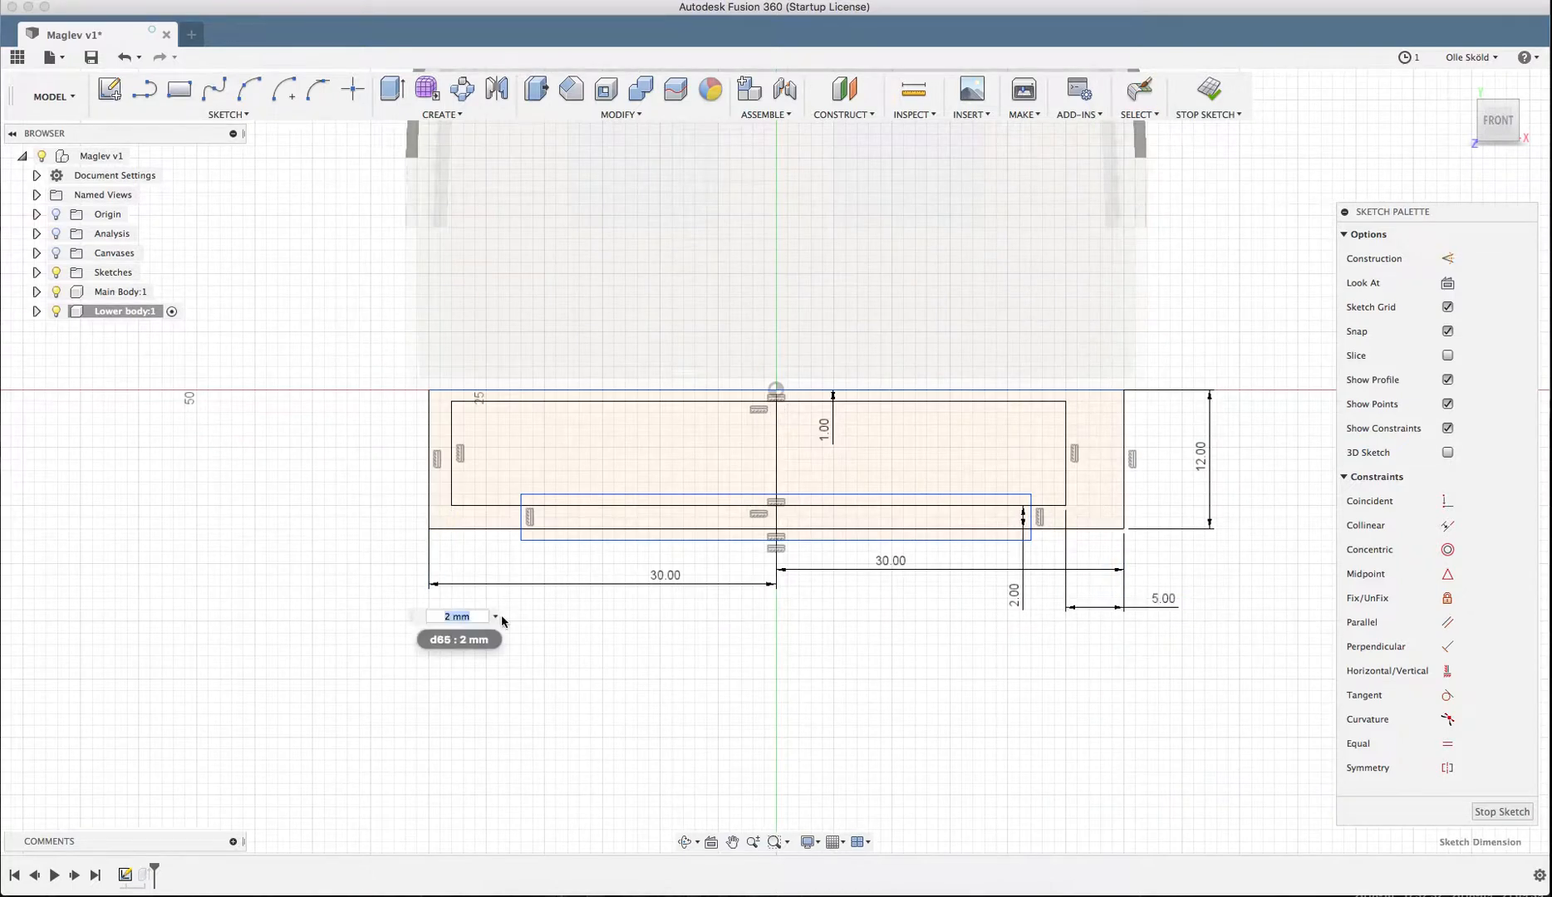
type("5")
key("Return")
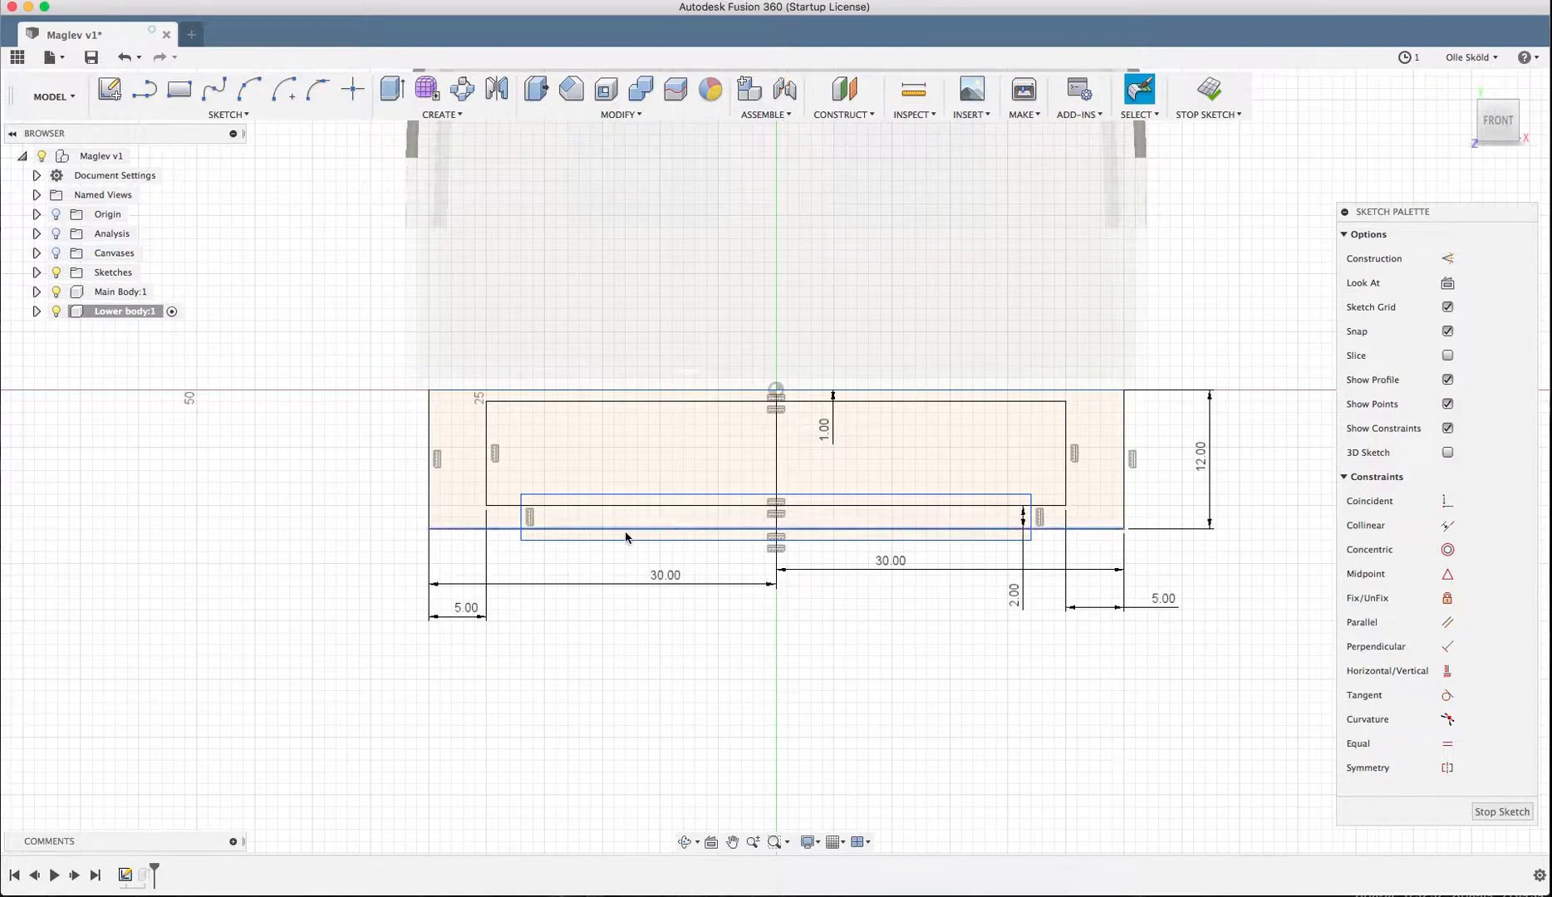
- Dimension the left edge of the narrow rectangle across the profile's bottom 20 mm from the sketch origin
scroll(614, 506, "up", 5)
scroll(477, 731, "down", 3)
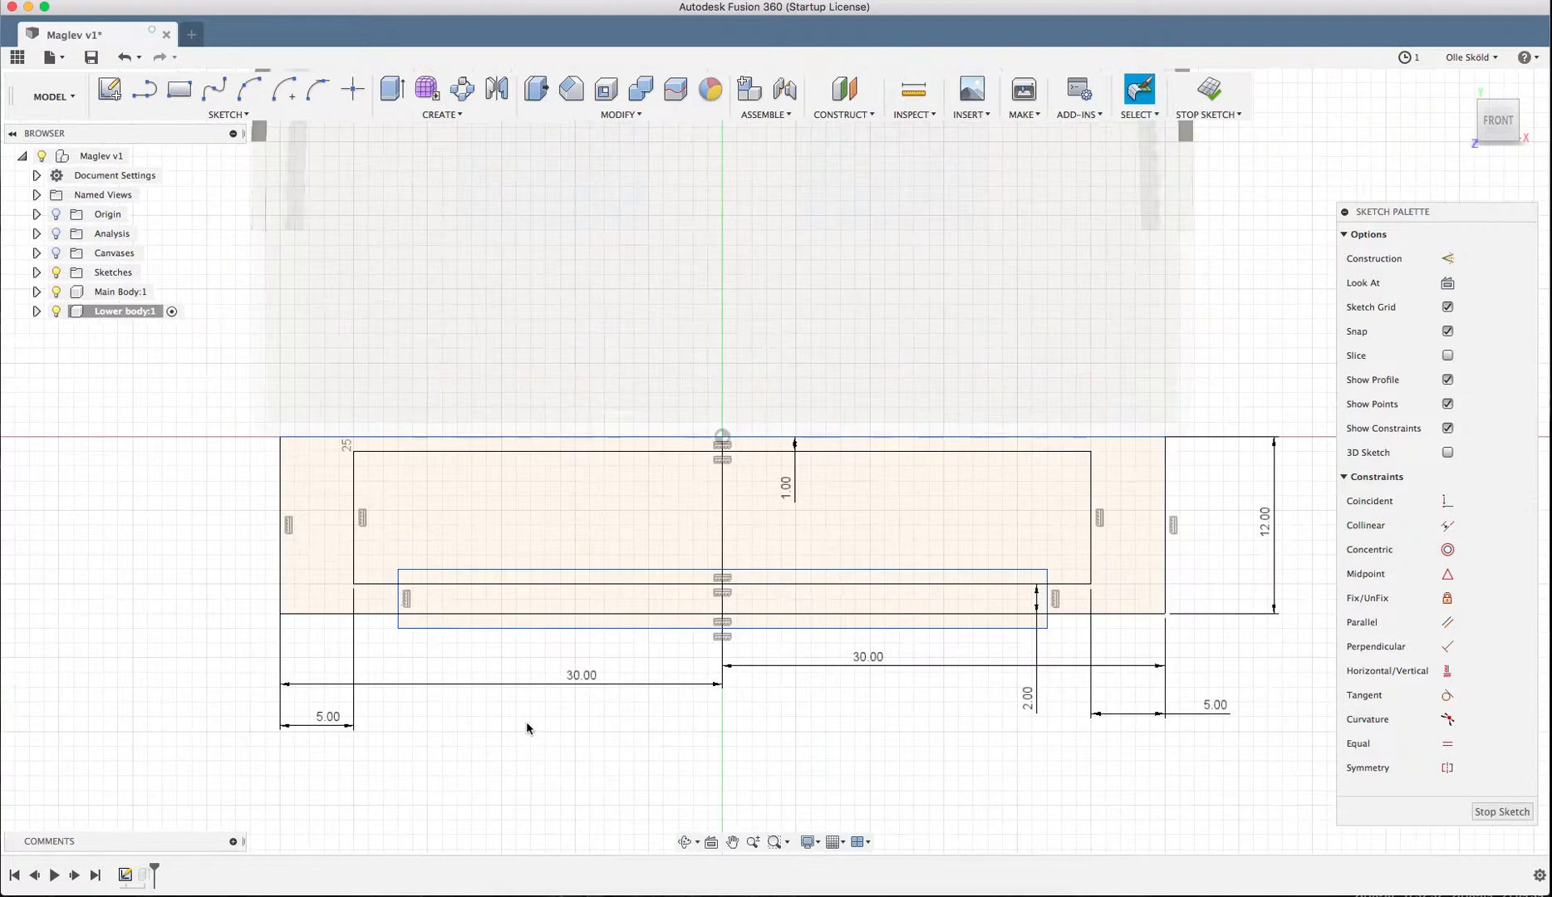
left_click(398, 599)
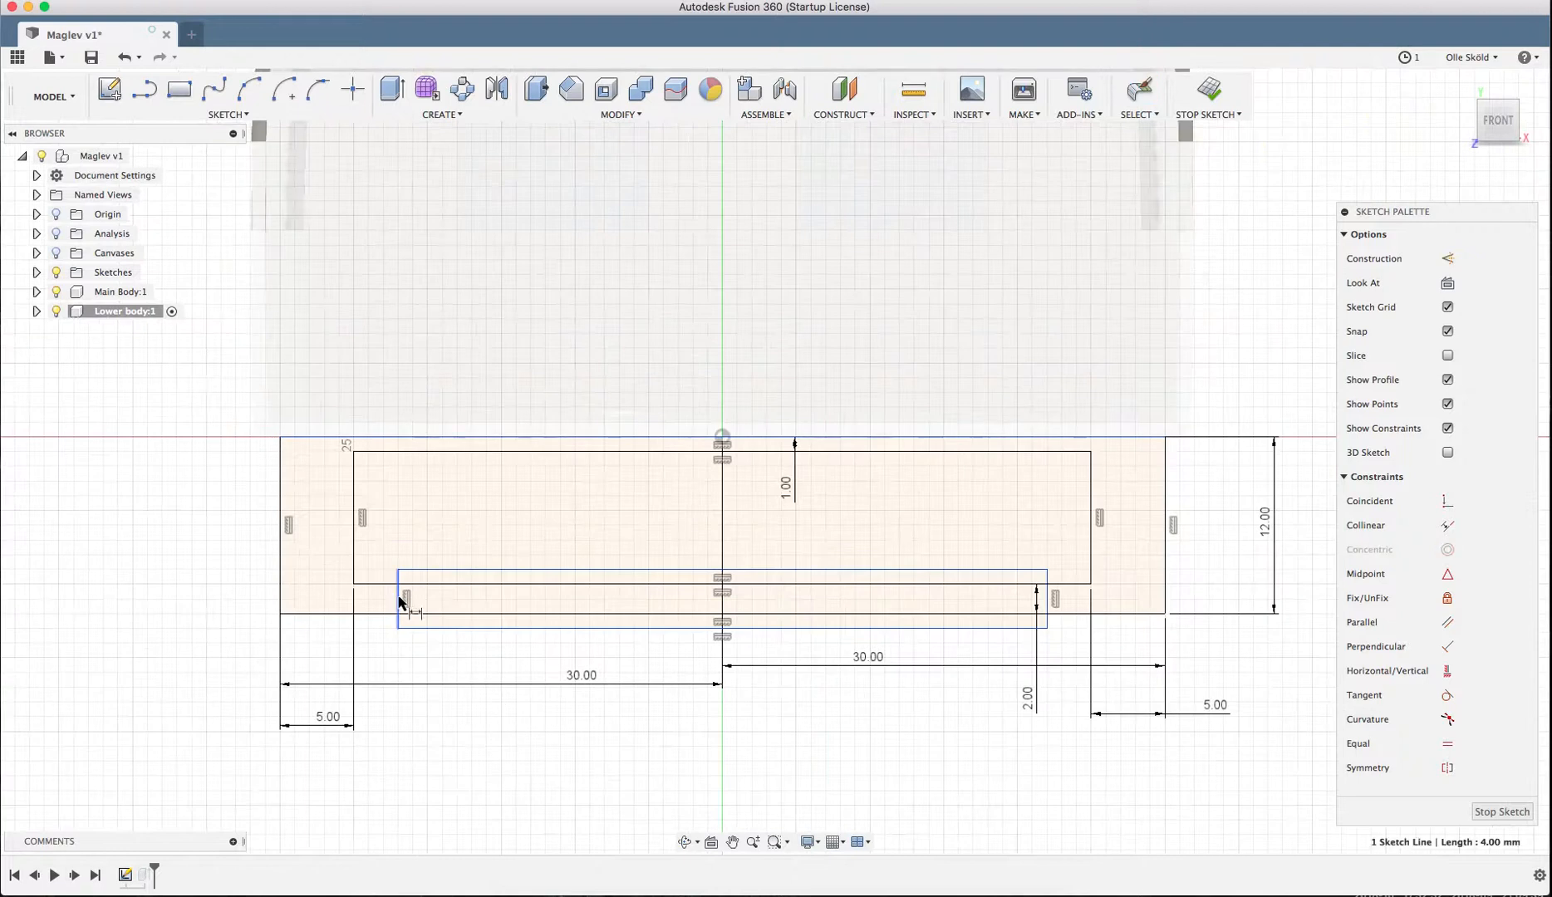
left_click(722, 437)
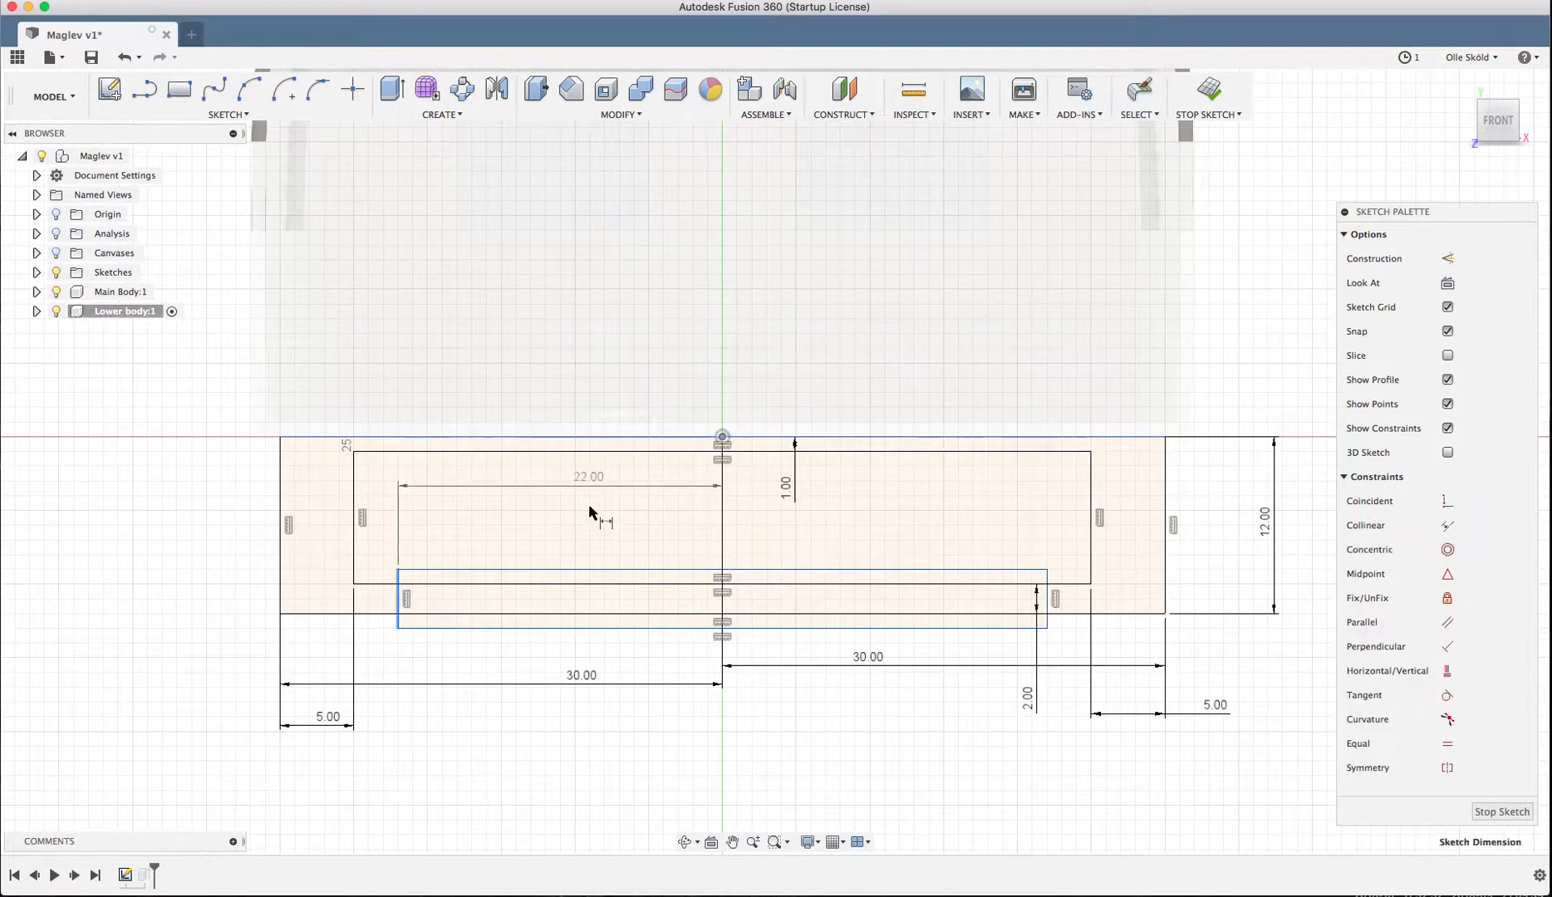
left_click(595, 520)
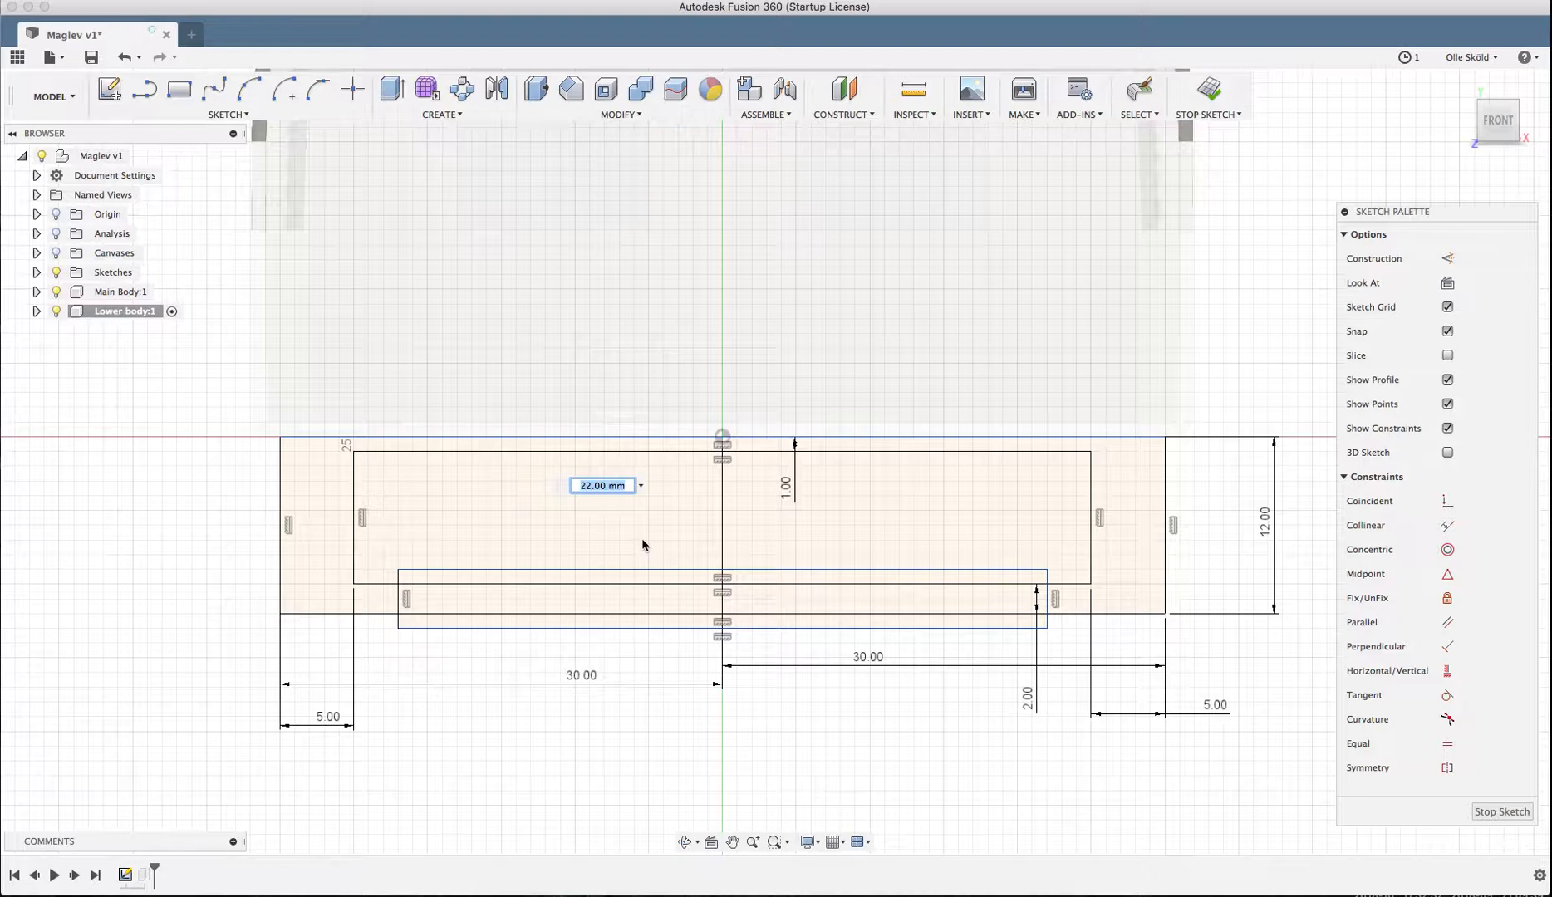
type("20")
key("Return")
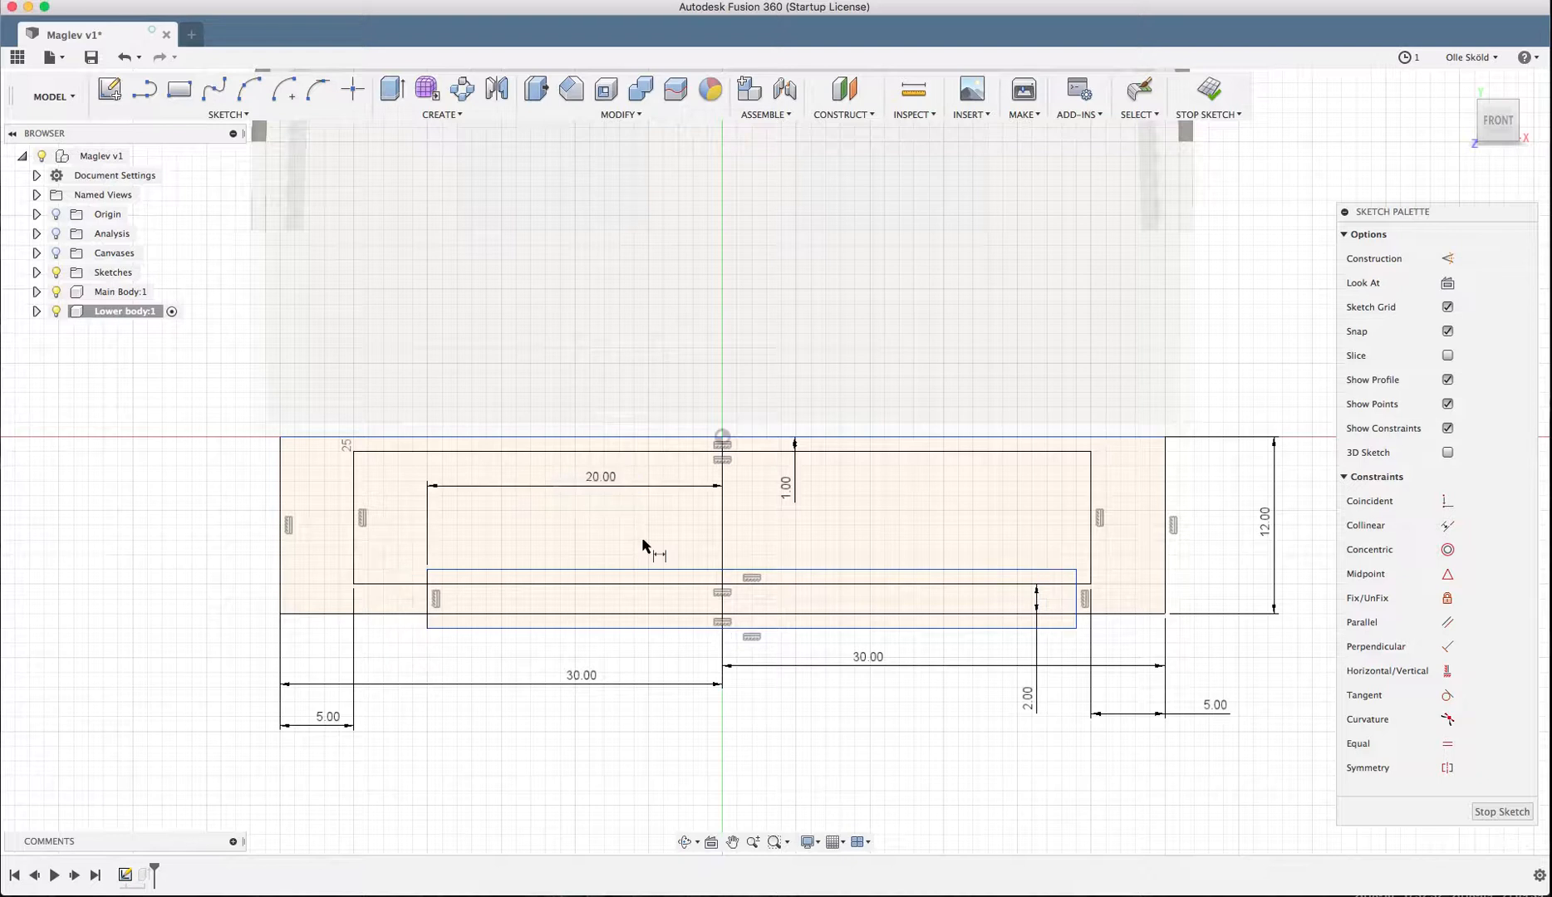
- Dimension the narrow bottom rectangle's right edge 20 mm from the origin and finish the sketch
left_click(1078, 598)
left_click(722, 439)
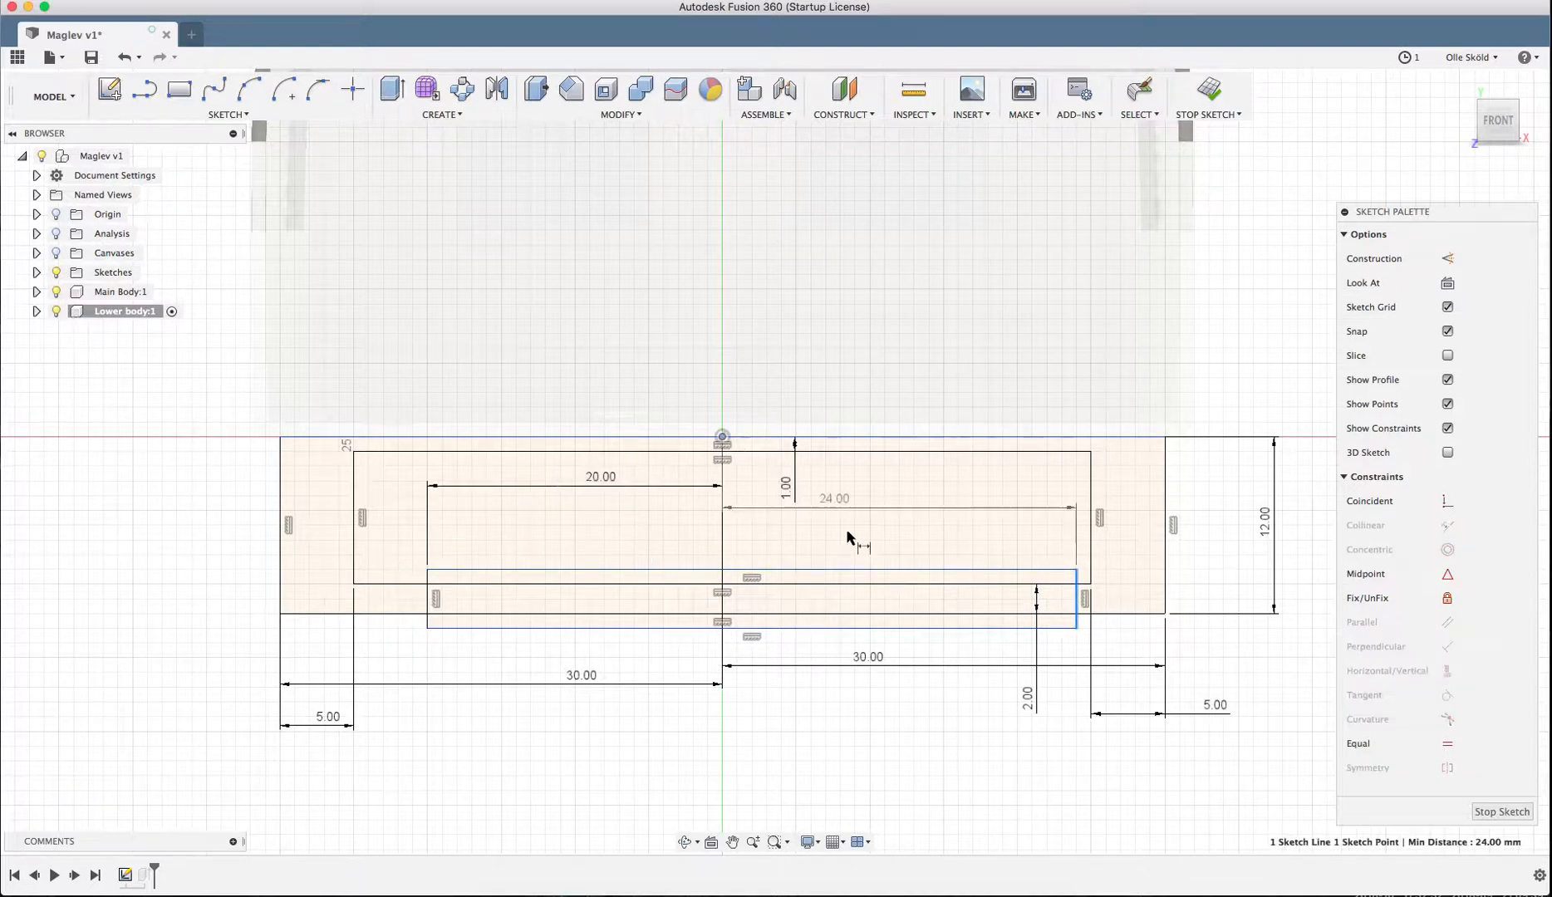
left_click(916, 554)
type("20")
key("Return")
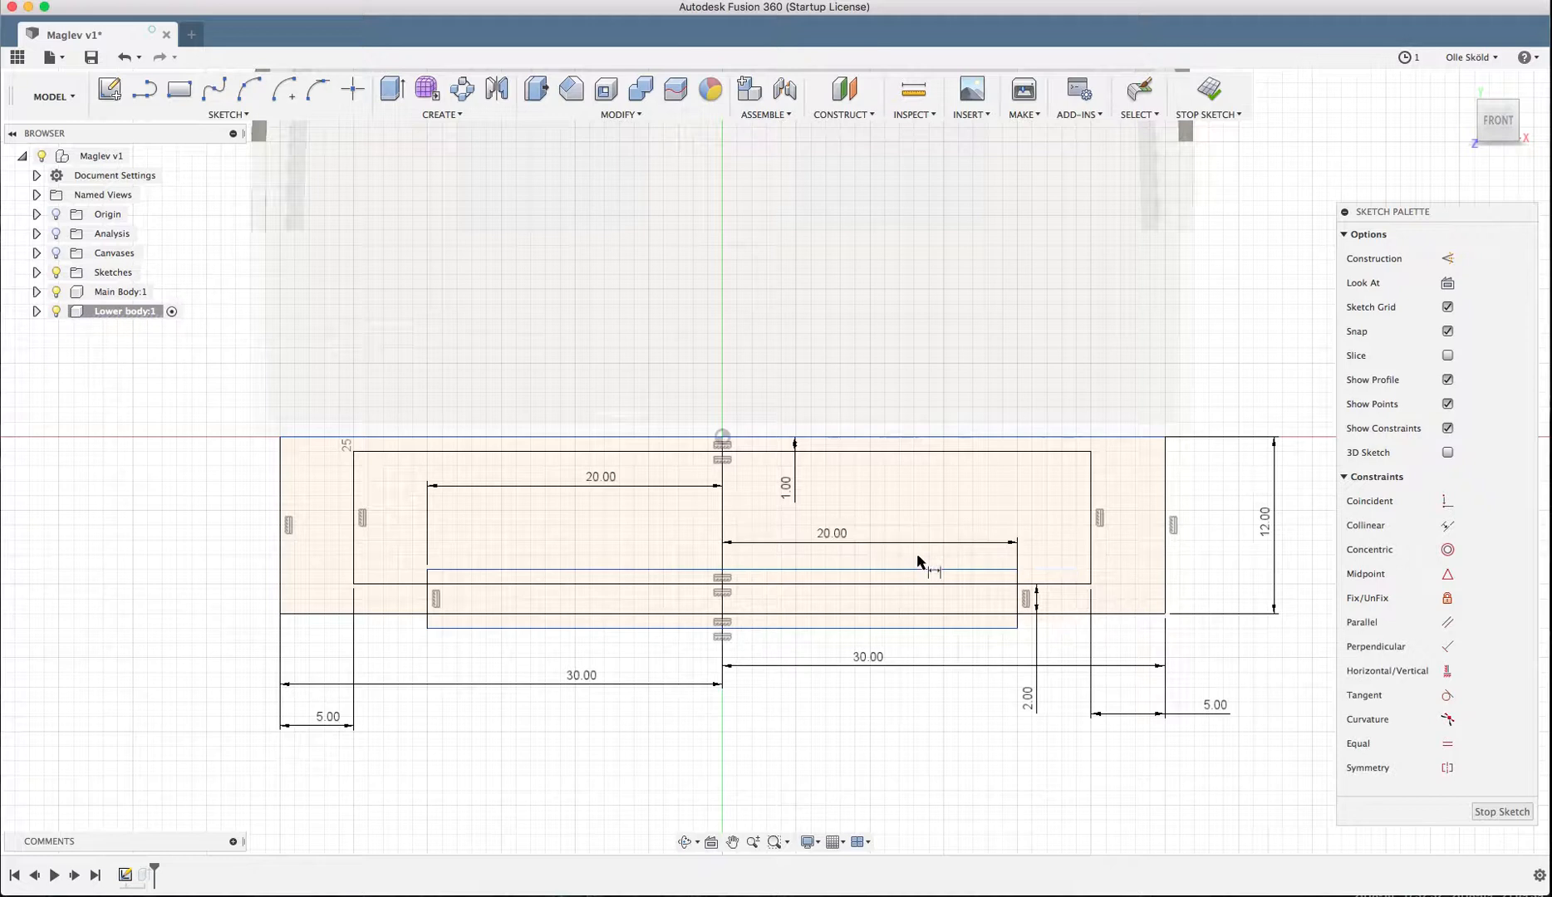
left_click(1528, 812)
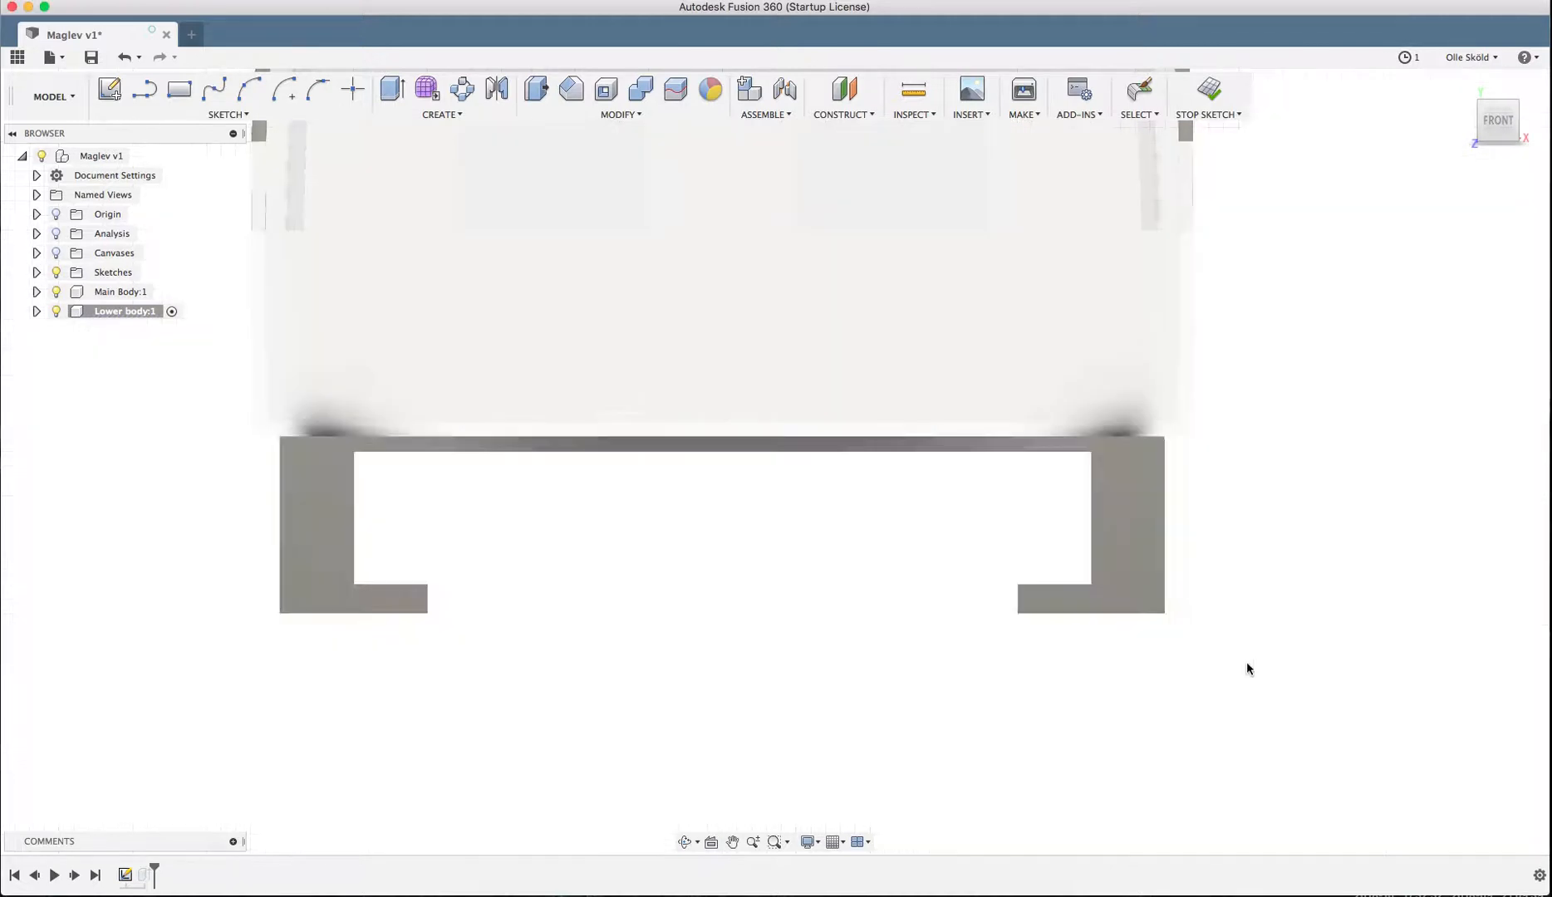
- Start a sketch on the lower body's flat top face and hide the Main Body component
mouse_move(1004, 440)
middle_mouse_down("shift")
mouse_move(731, 589)
mouse_move(800, 578)
mouse_move(810, 596)
mouse_move(780, 563)
mouse_move(816, 556)
middle_mouse_up("shift")
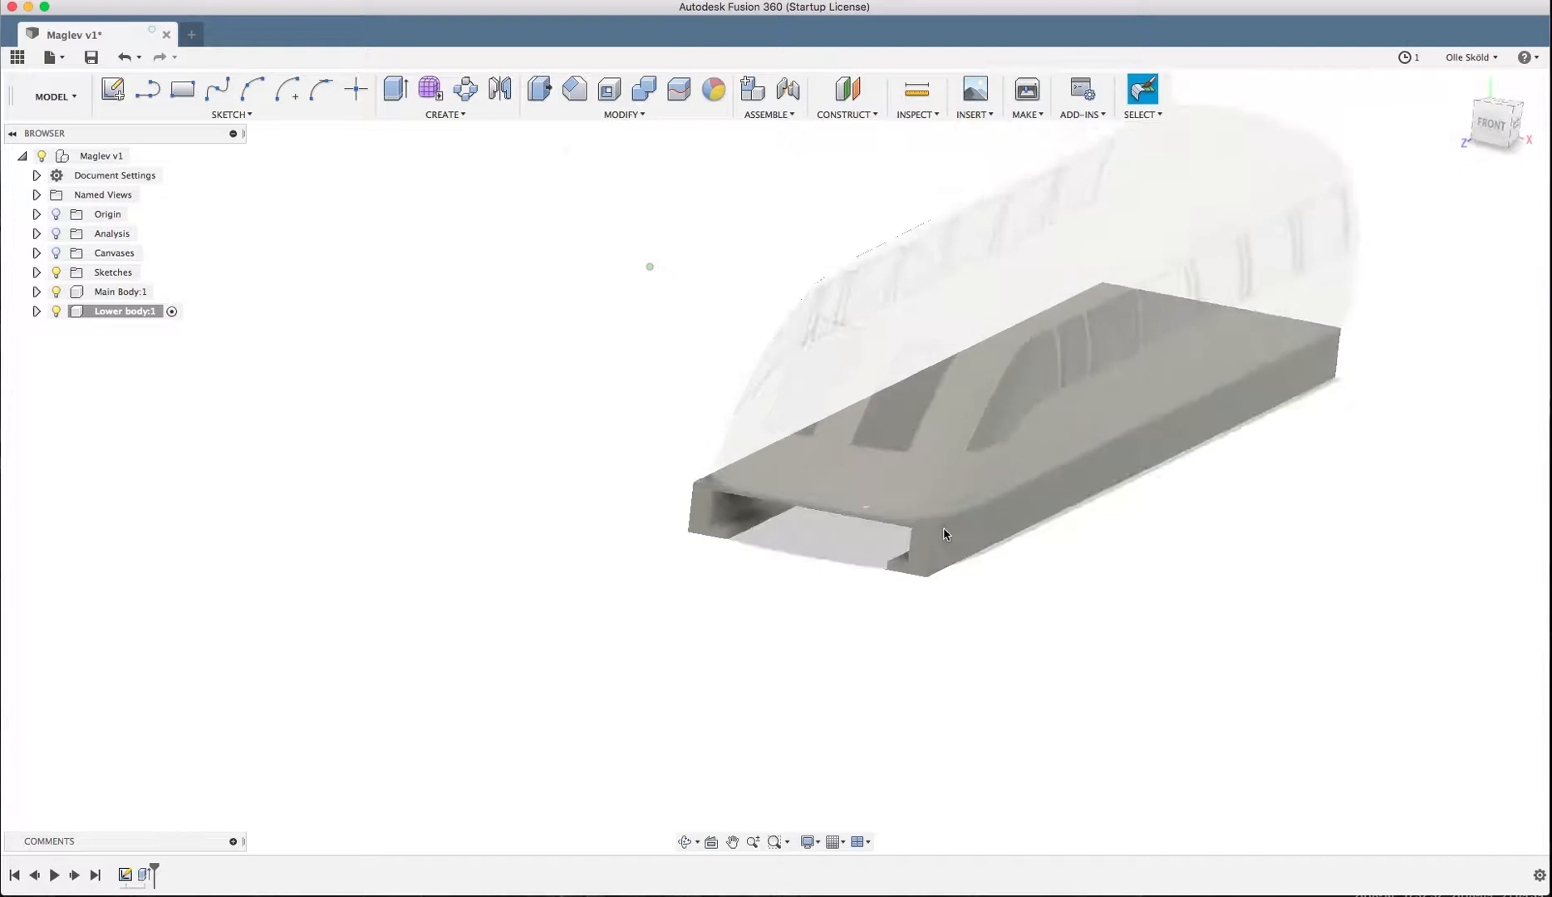
scroll(944, 534, "up", 5)
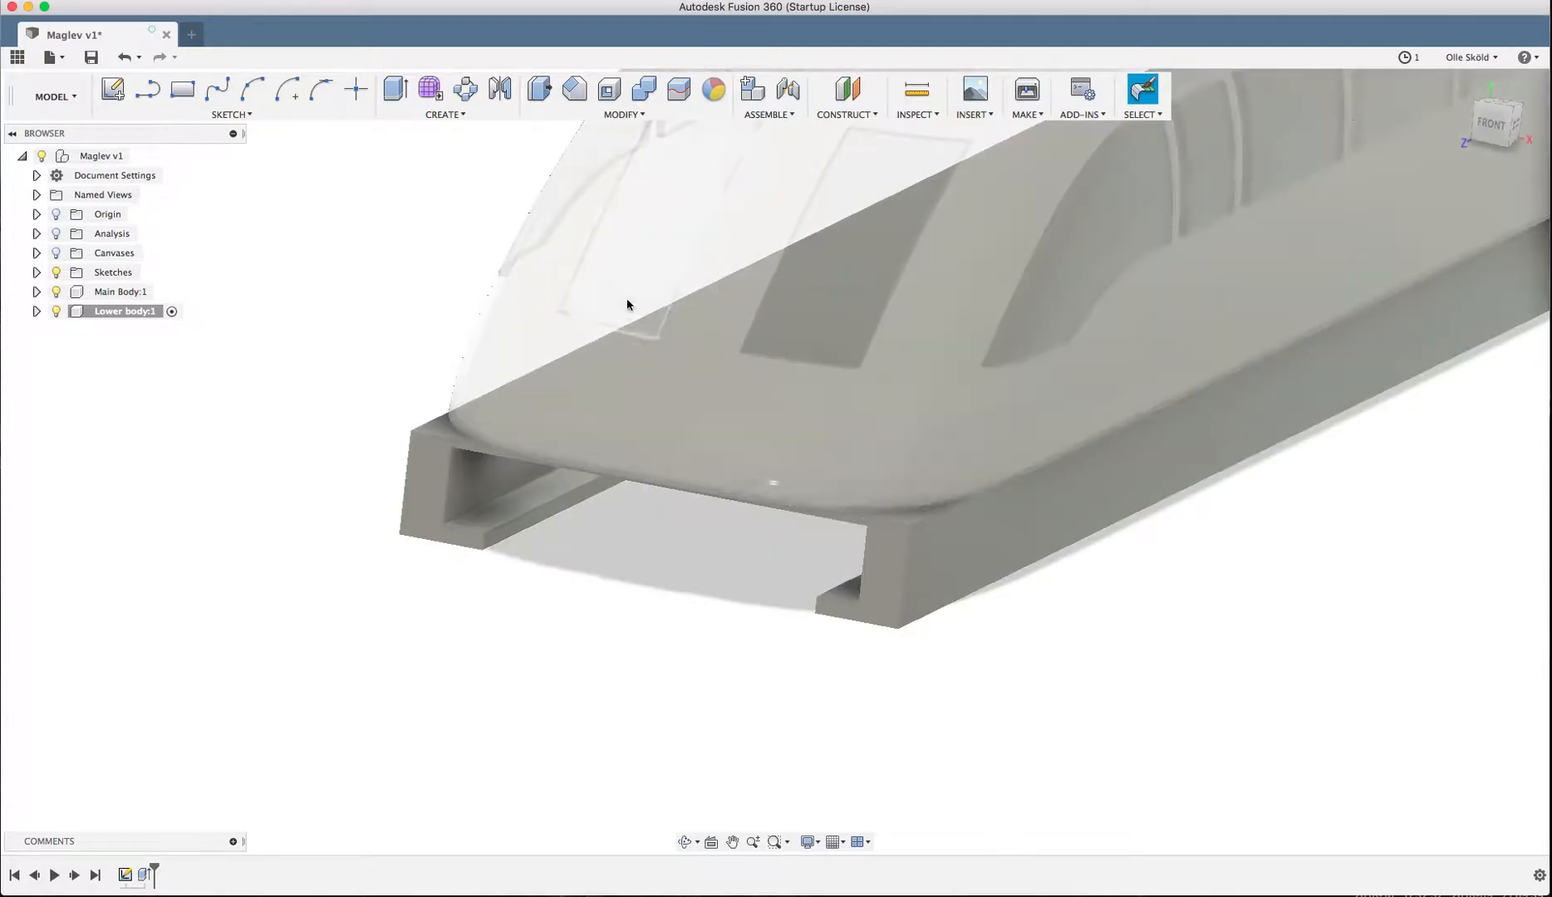
left_click(908, 521)
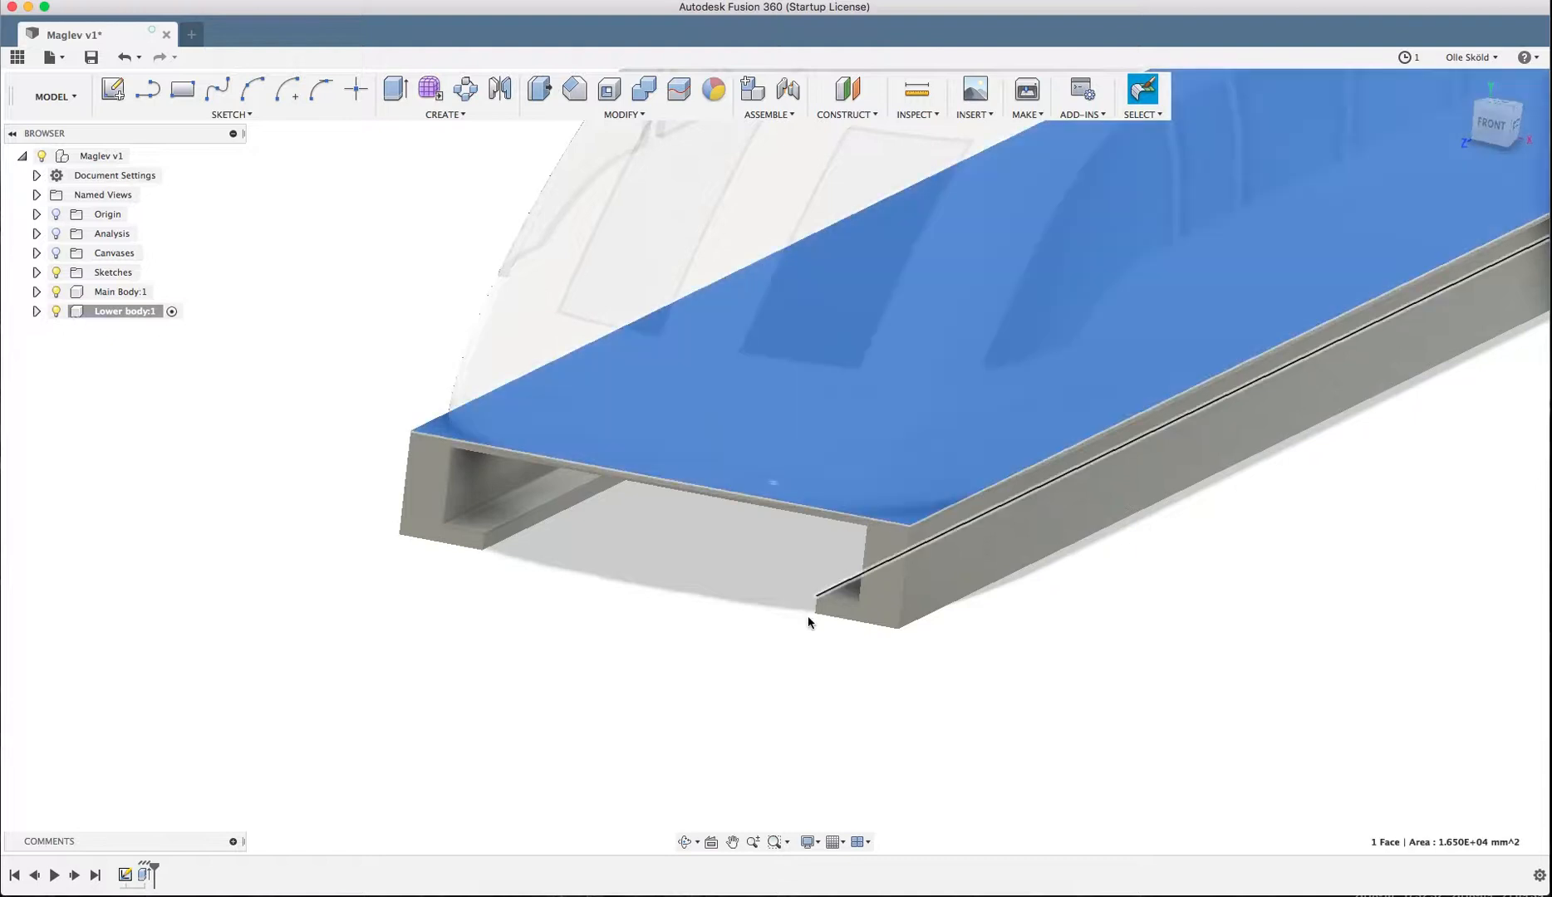
mouse_move(804, 620)
middle_mouse_down("shift")
mouse_move(796, 644)
mouse_move(781, 631)
middle_mouse_up("shift")
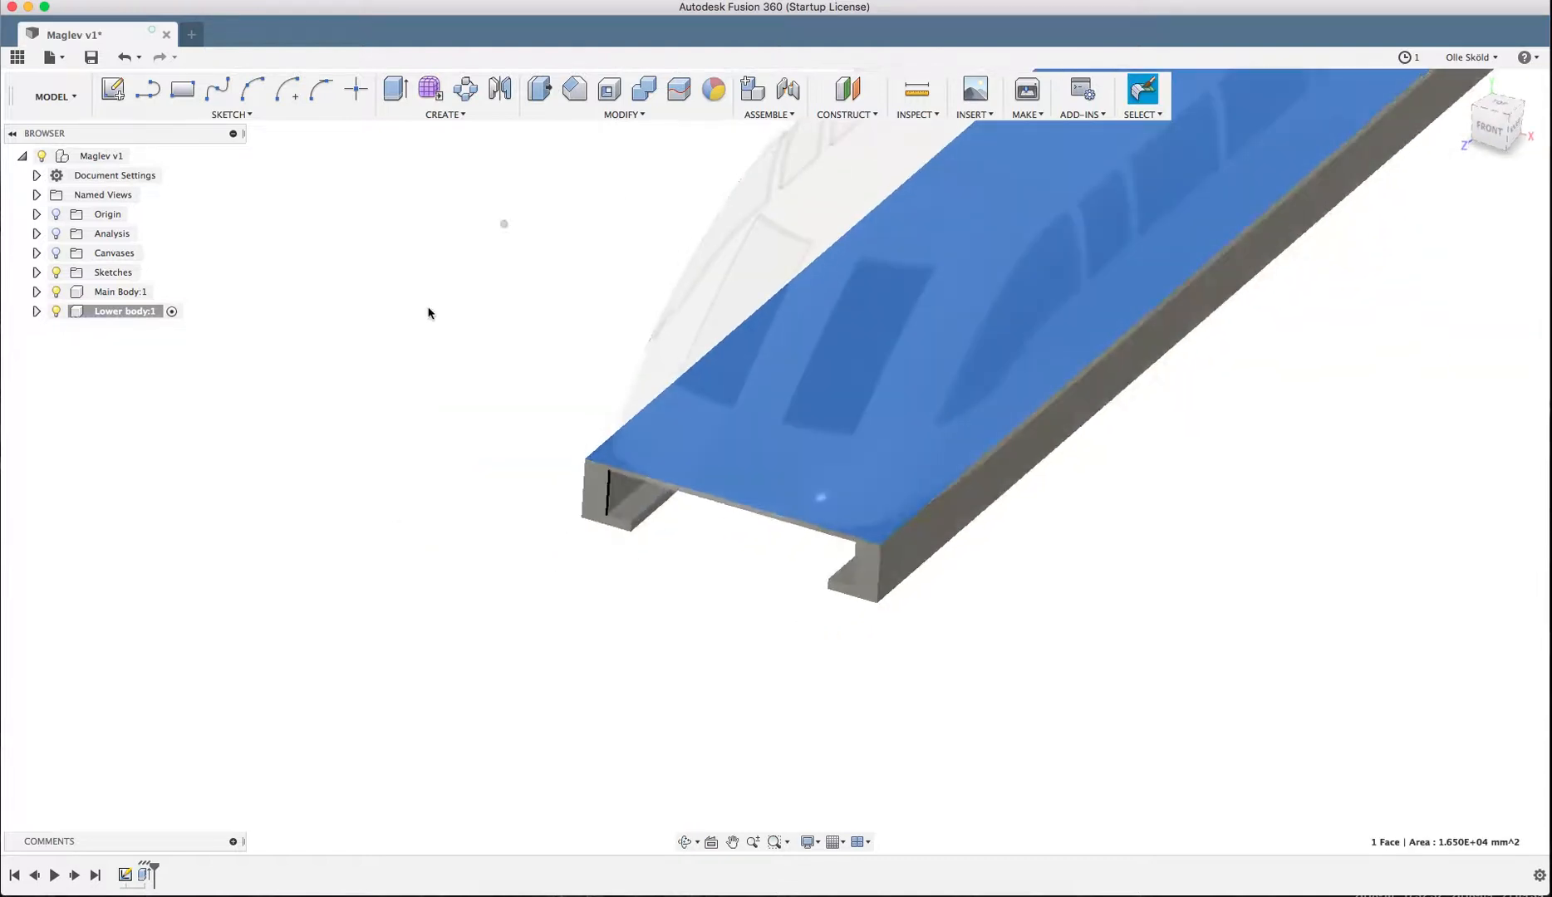
left_click(120, 98)
left_click(942, 470)
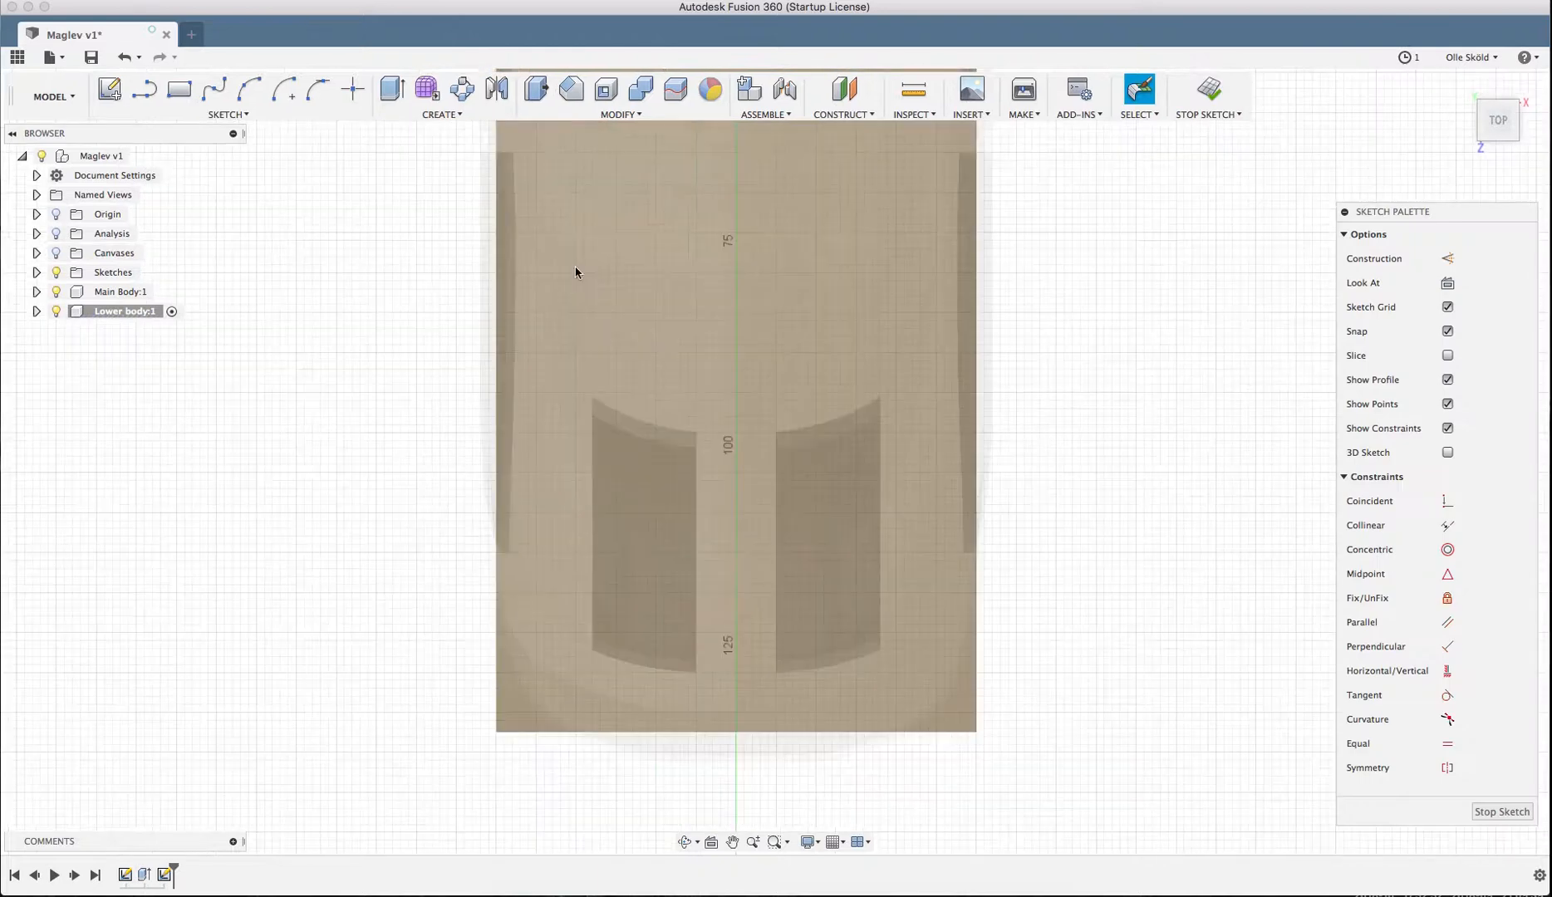
left_click(55, 291)
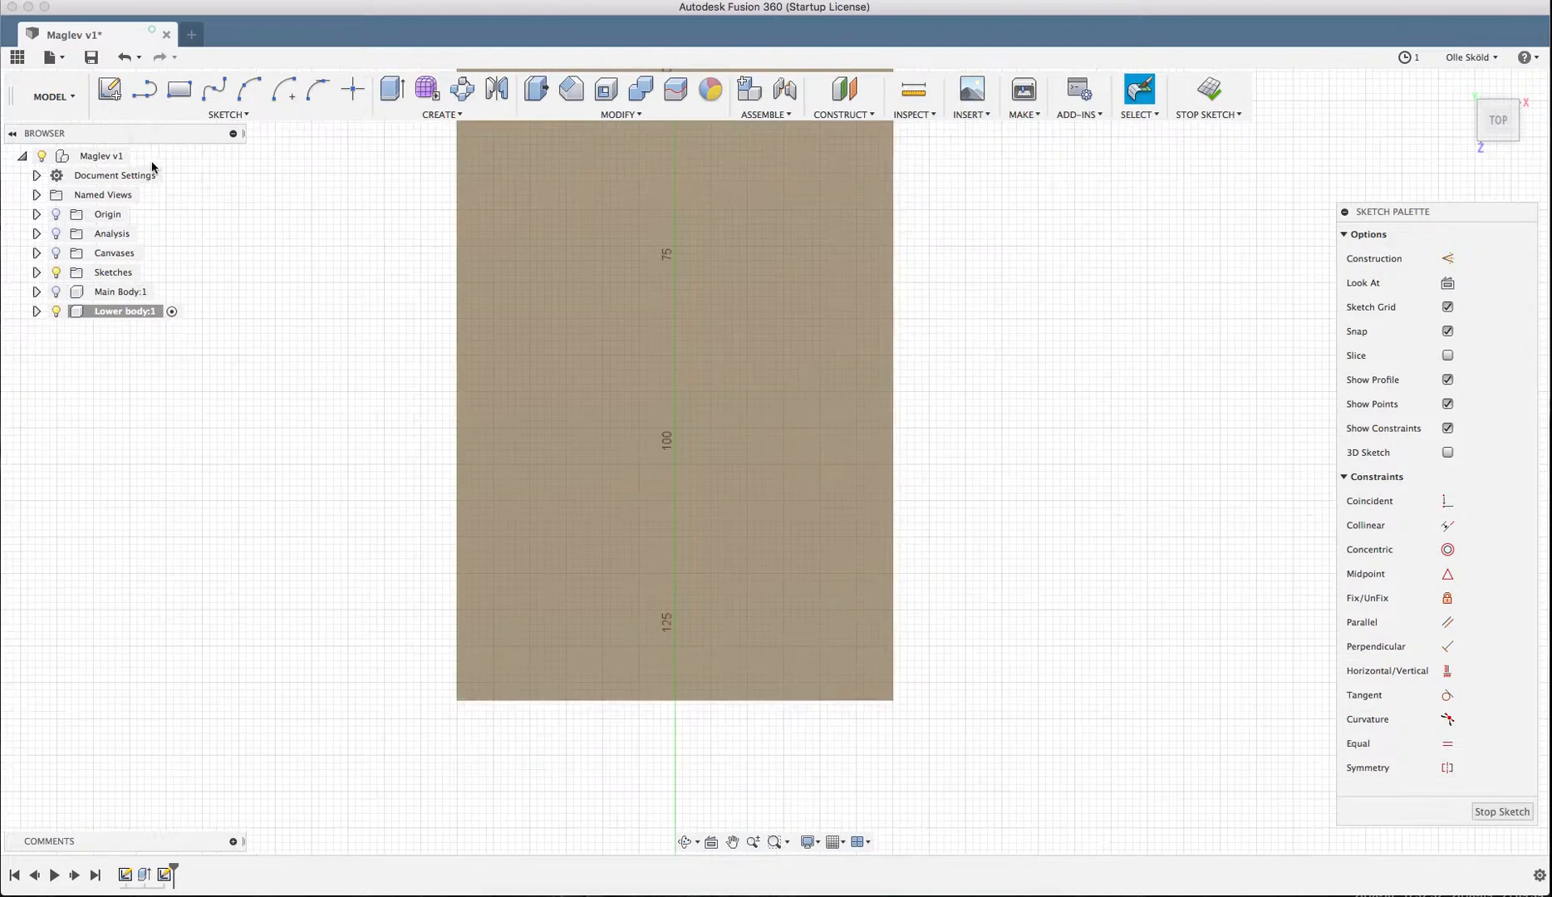
- Draw a three-point arc between the top face's side edges, ends about 27 mm from the front edge, centred and bulging toward the front
left_click(249, 93)
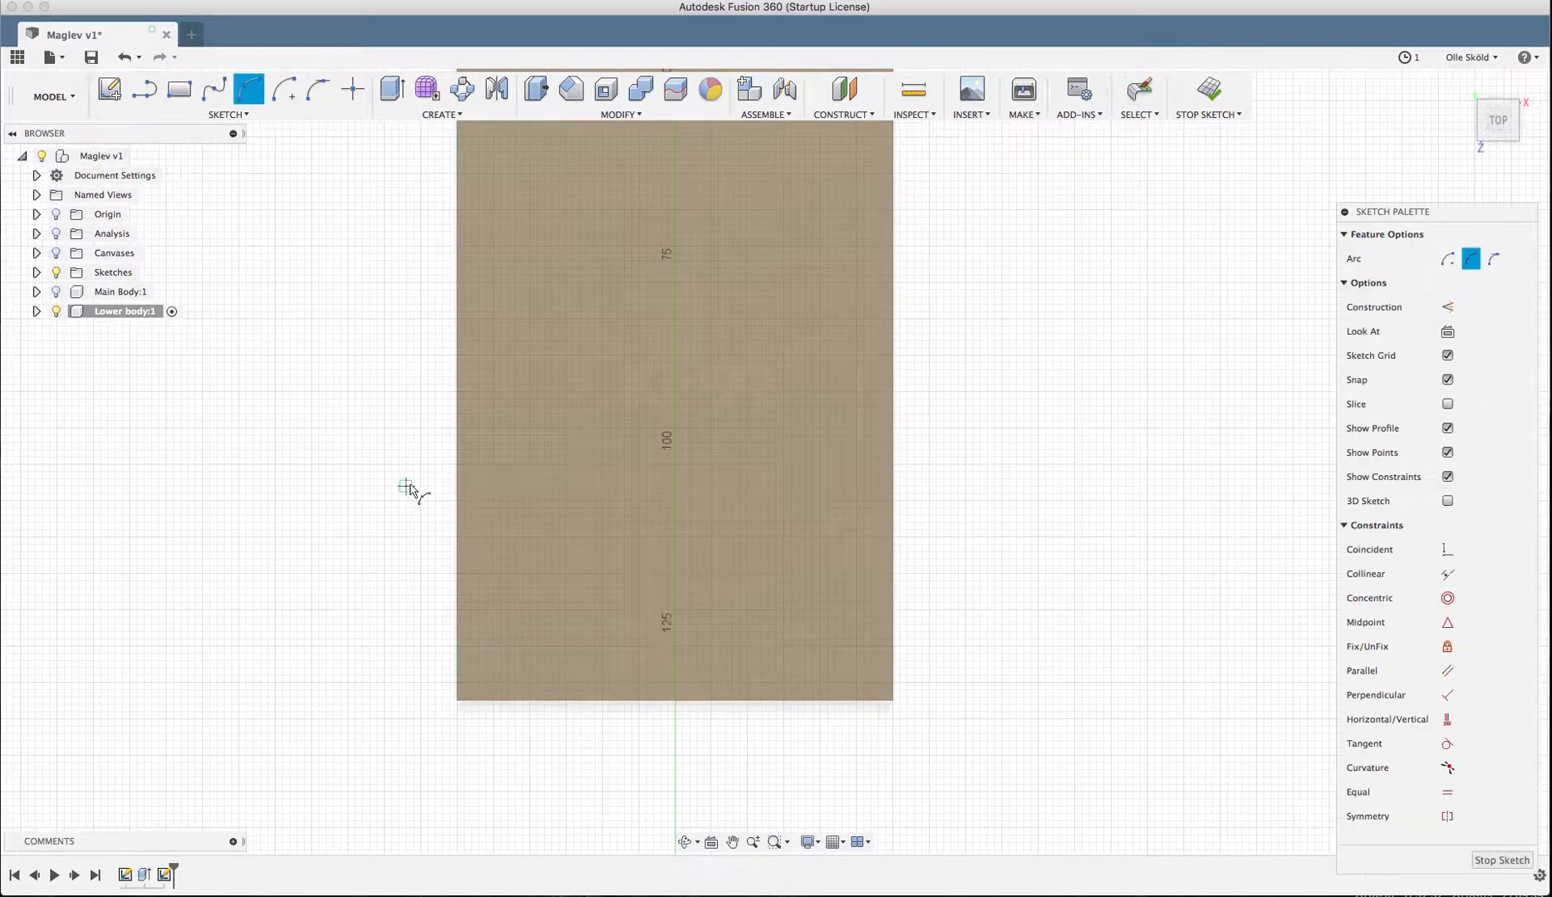
left_click(457, 501)
left_click(893, 501)
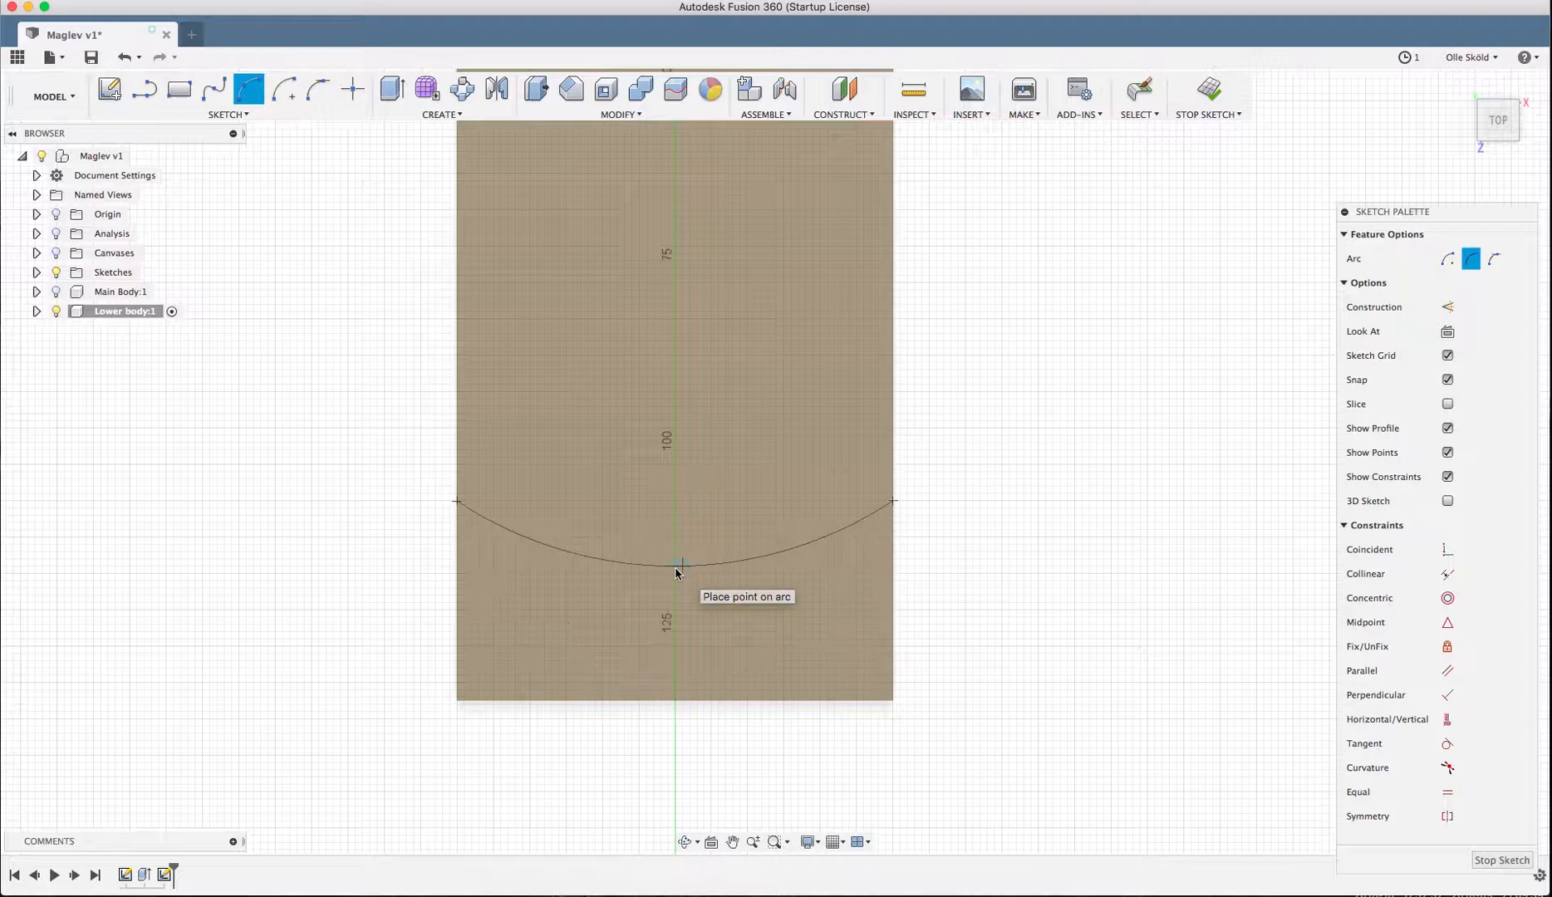
left_click(674, 573)
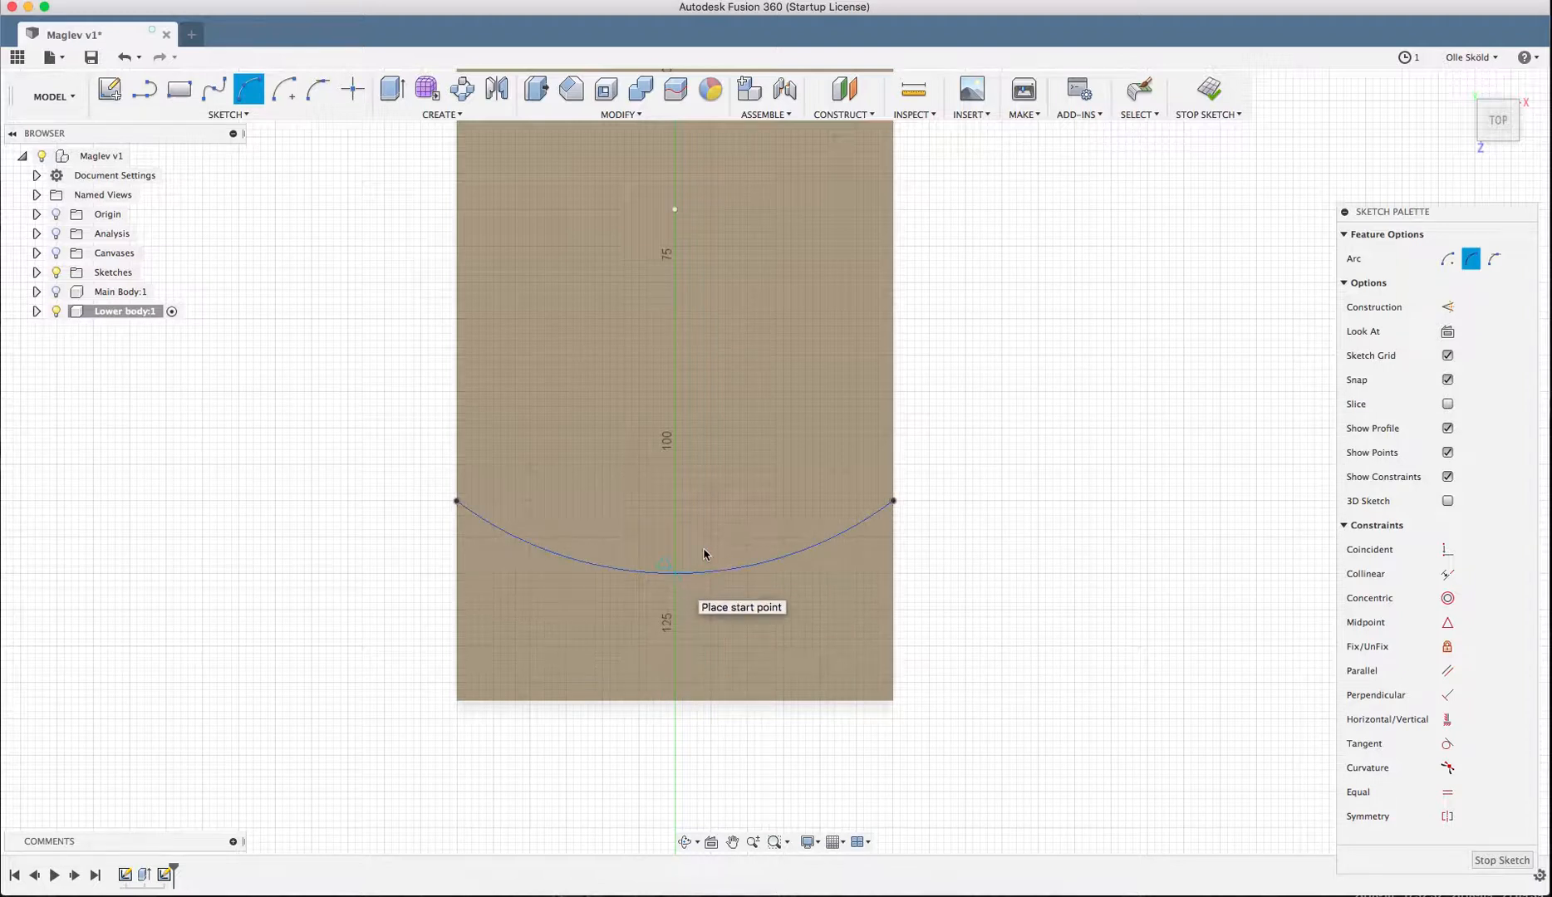
key("Escape")
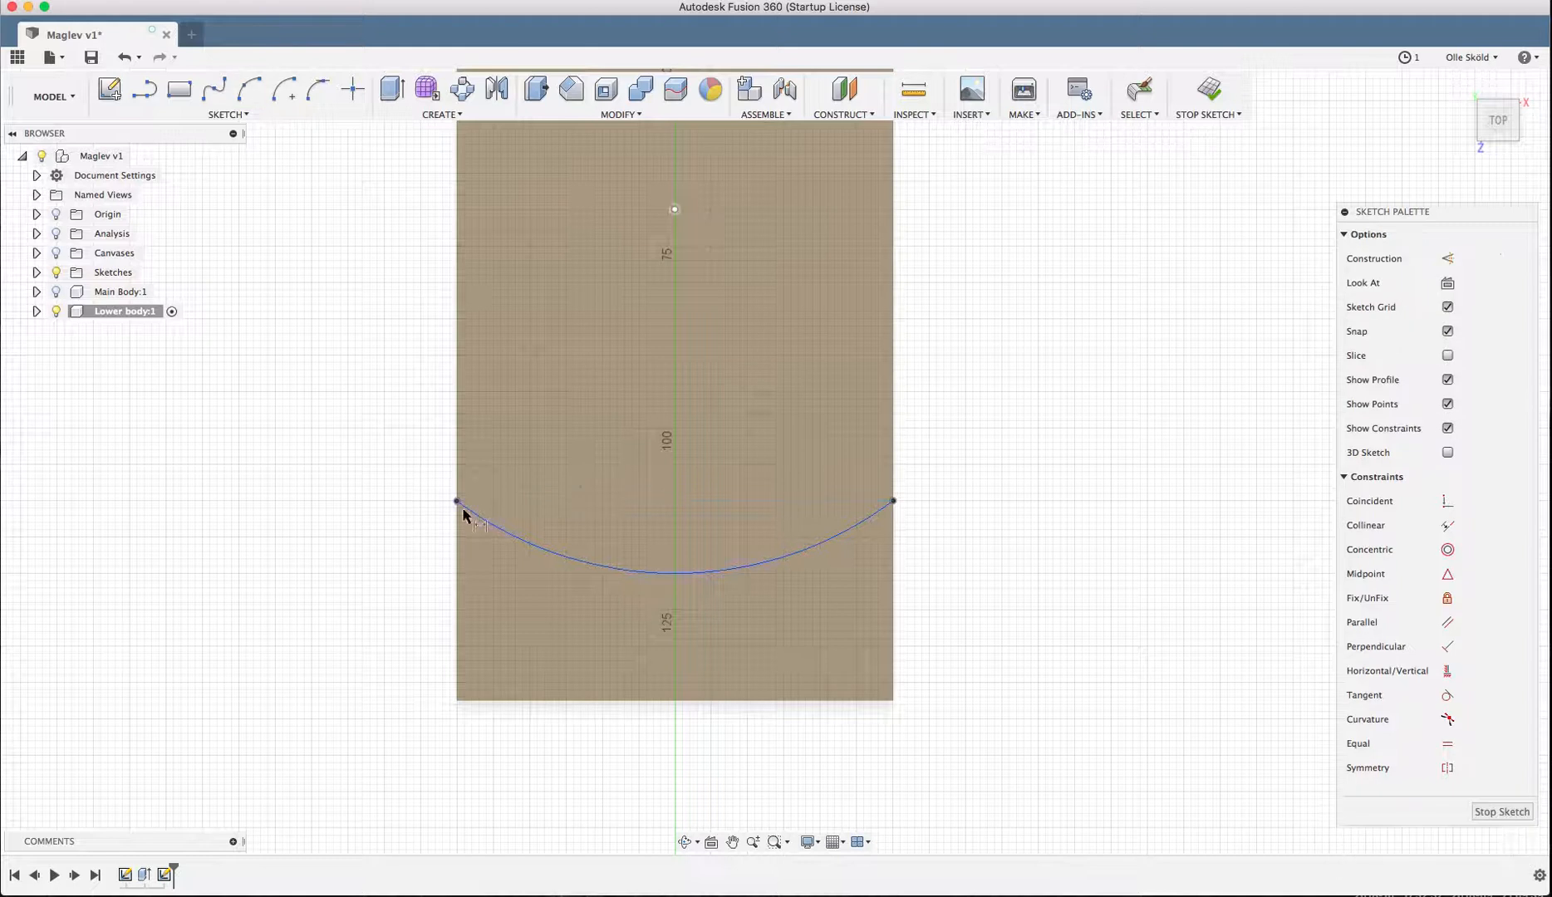
- Dimension the arc's left endpoint 26 mm from the front edge of the top face
left_click(456, 501)
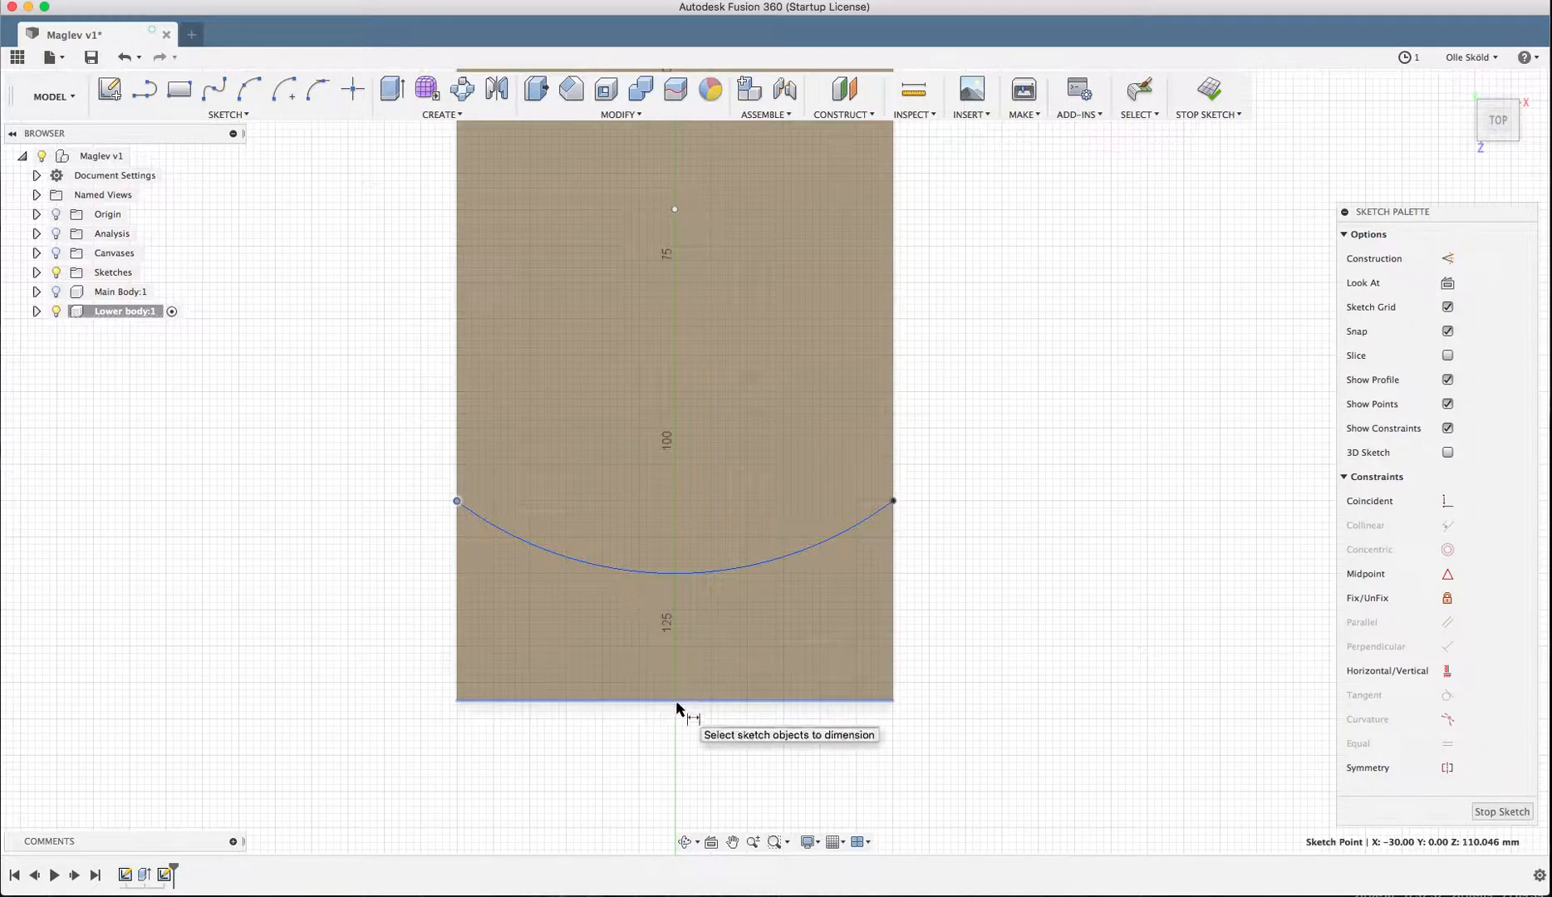
left_click(675, 701)
left_click(375, 643)
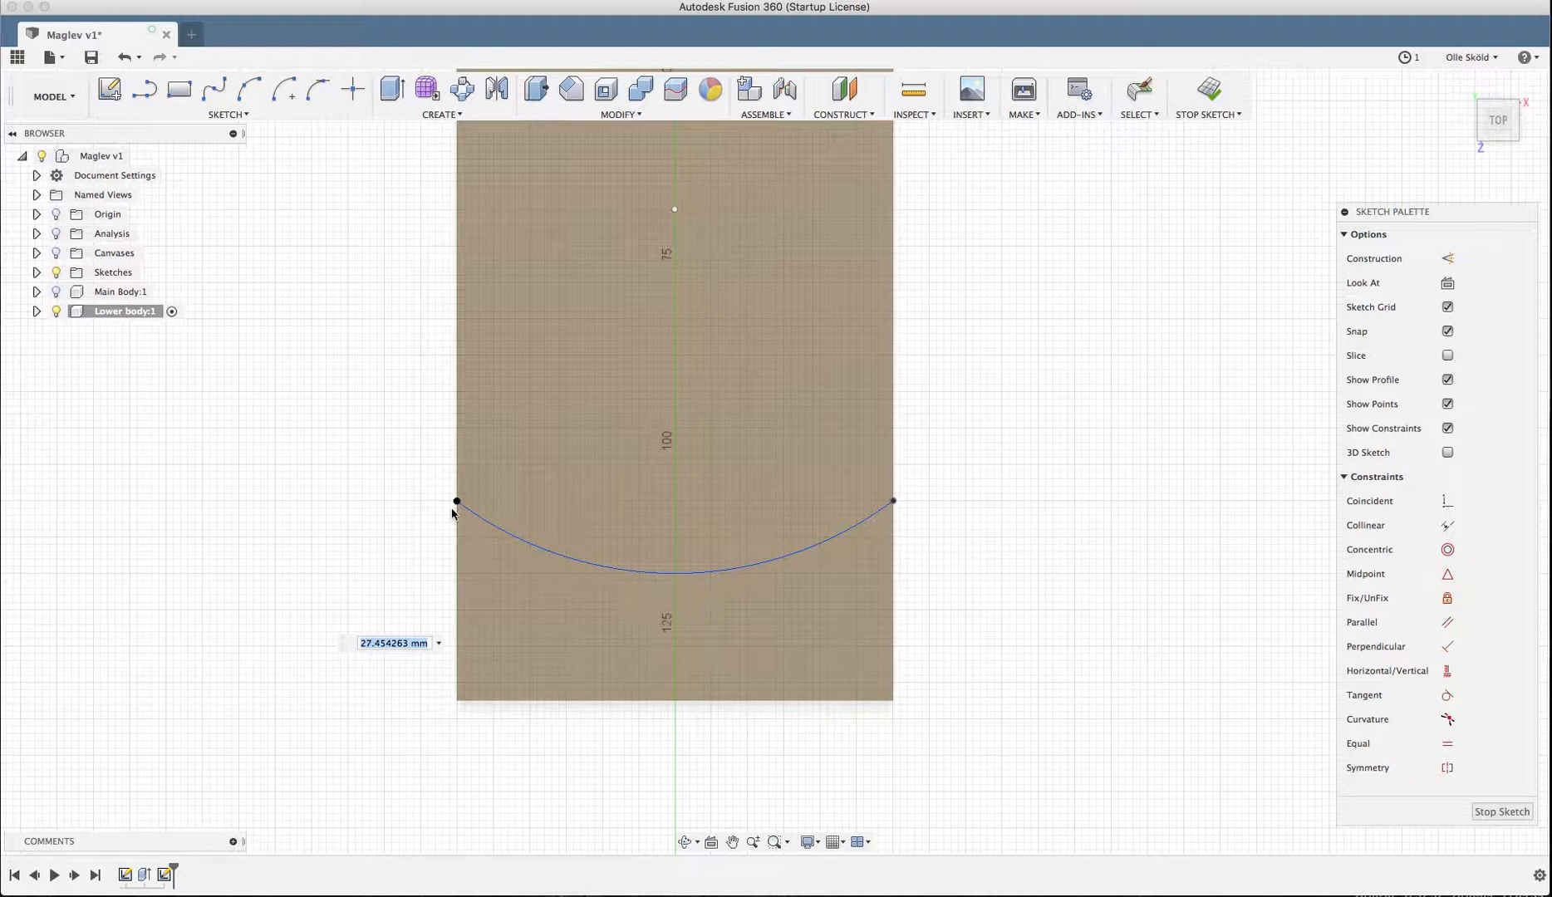
scroll(353, 552, "up", 1)
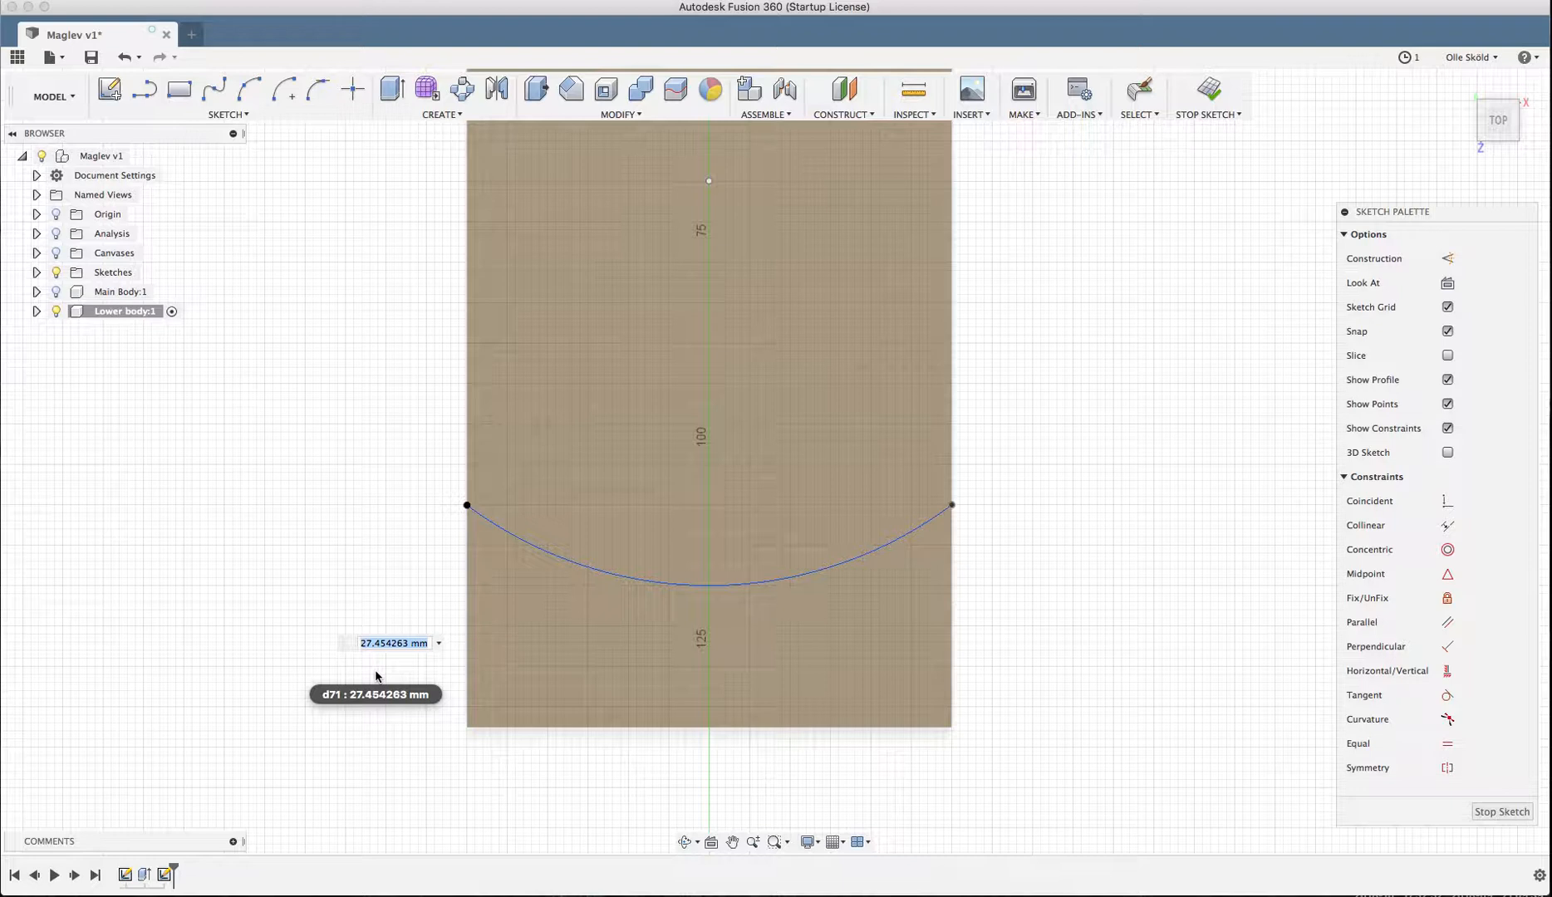
type("26")
key("Return")
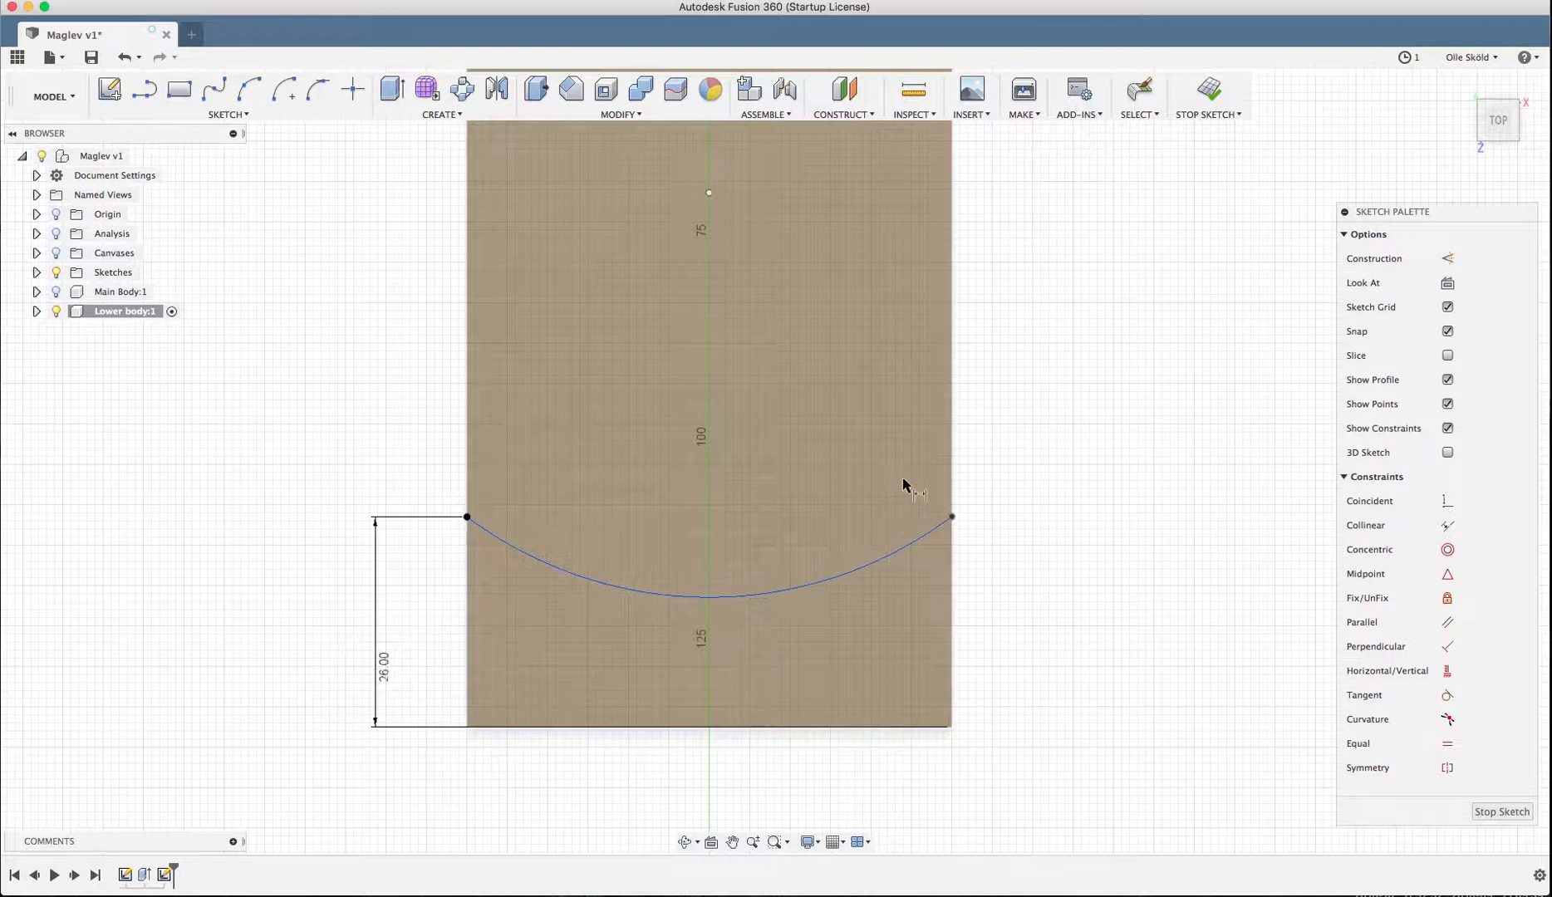
- Dimension the arc's right endpoint 26 mm from the front edge as well and finish the sketch
left_click(951, 516)
left_click(951, 727)
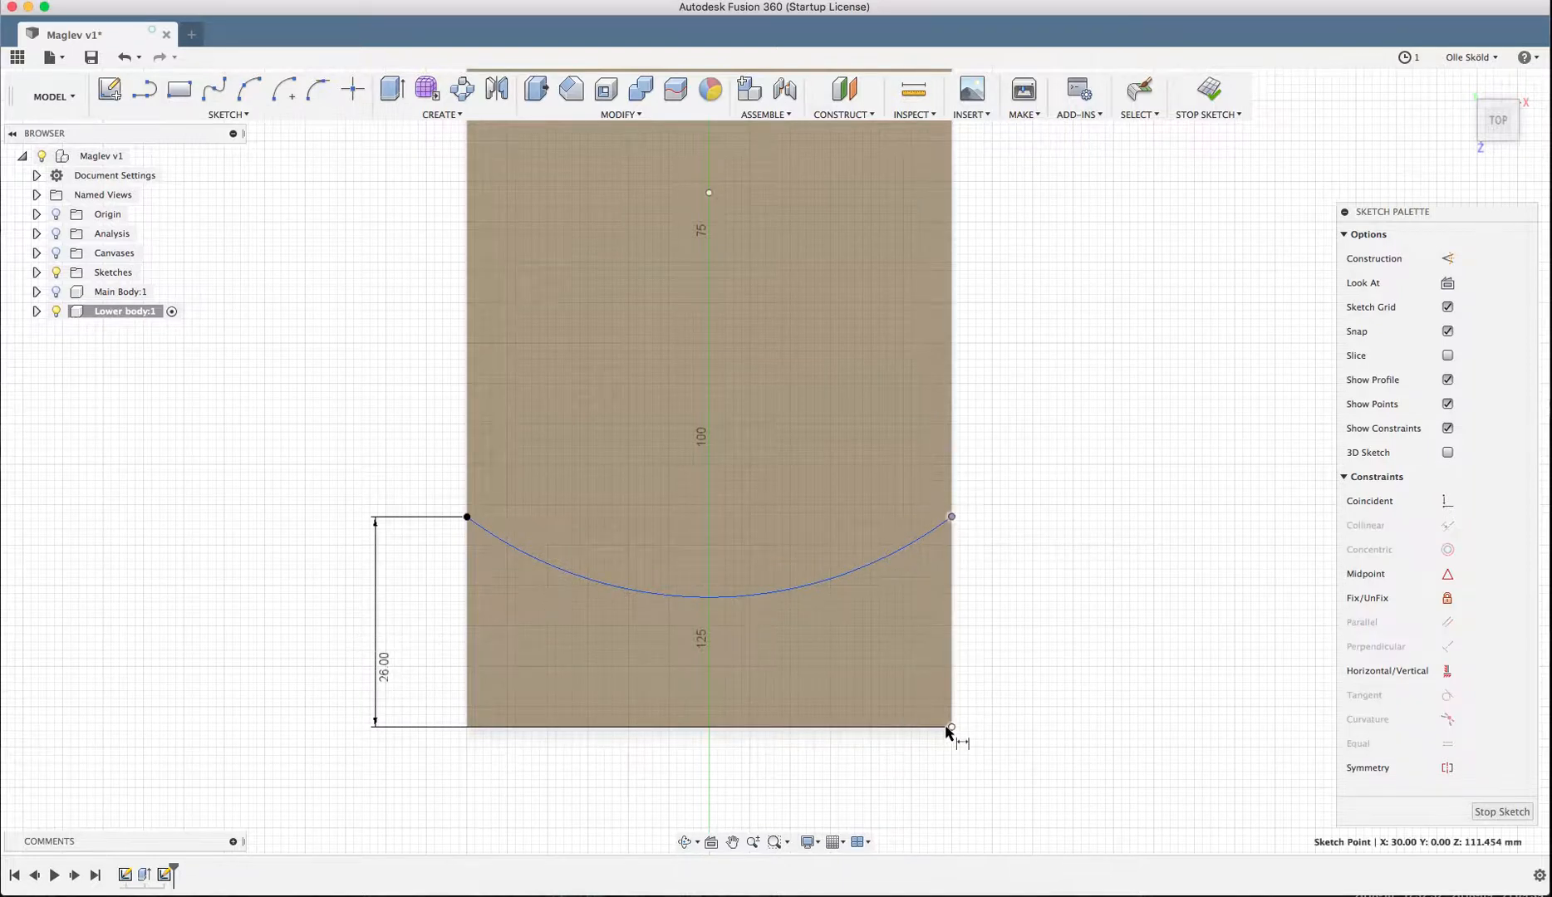
left_click(1053, 639)
type("26")
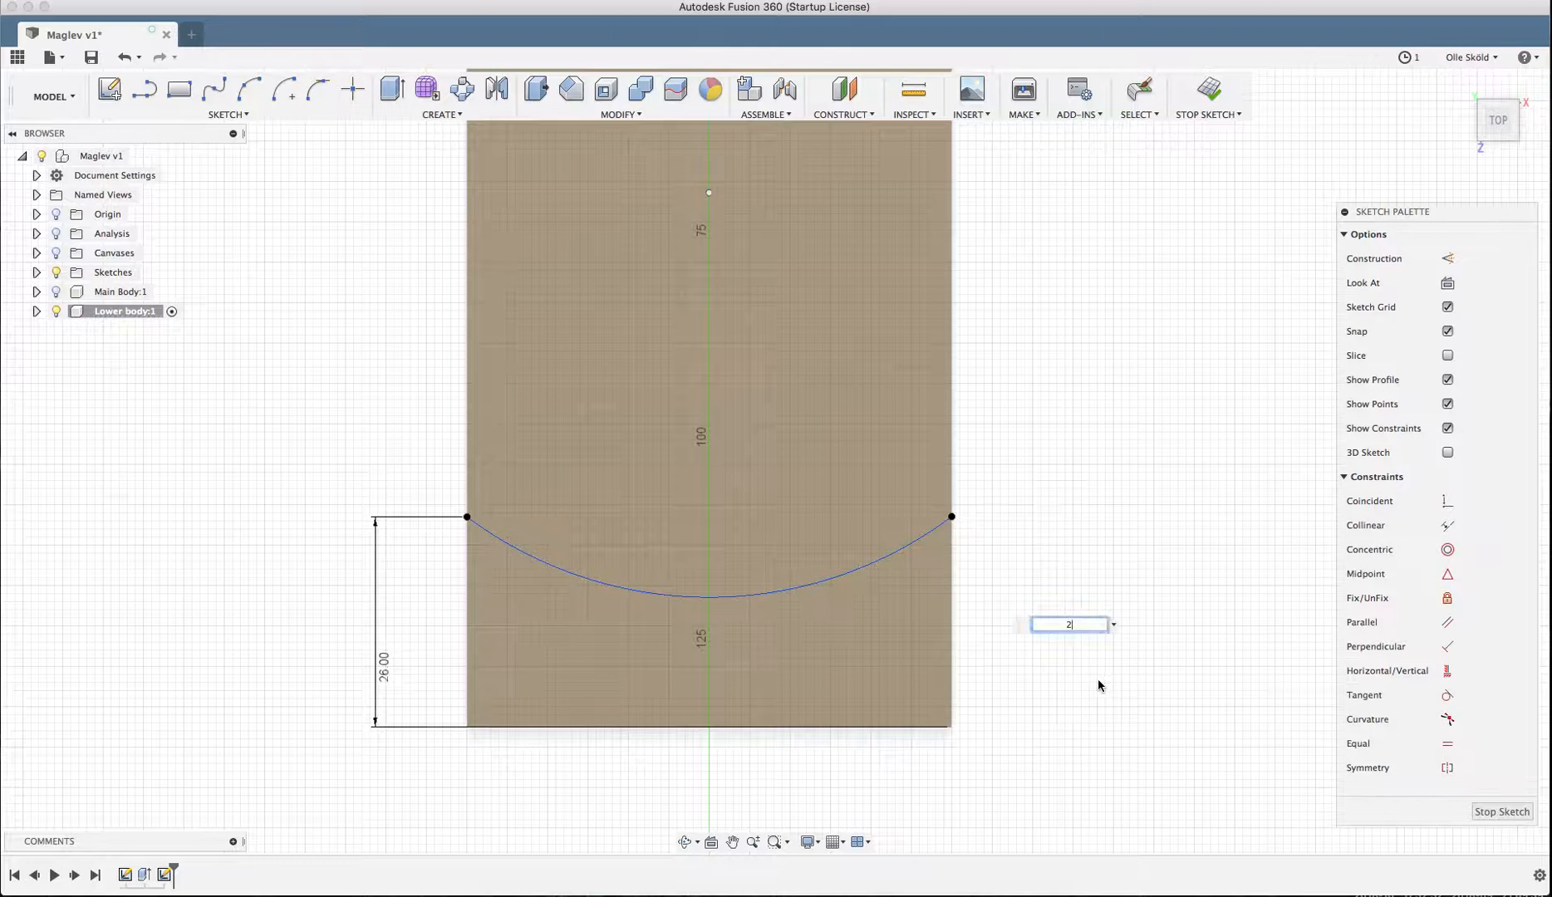
key("Return")
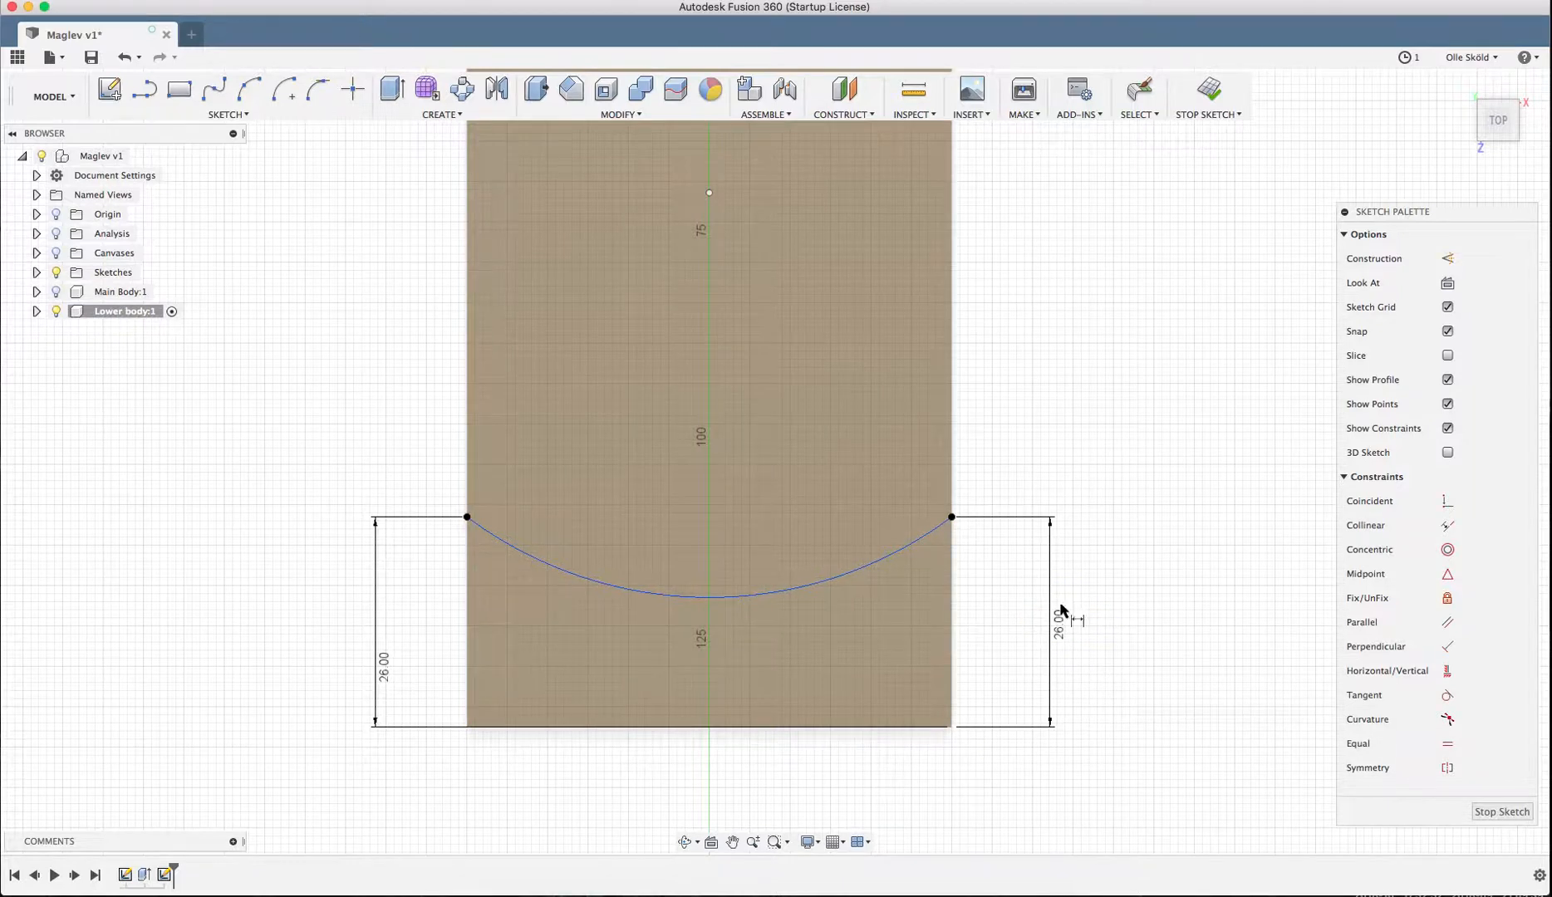
left_click(1501, 811)
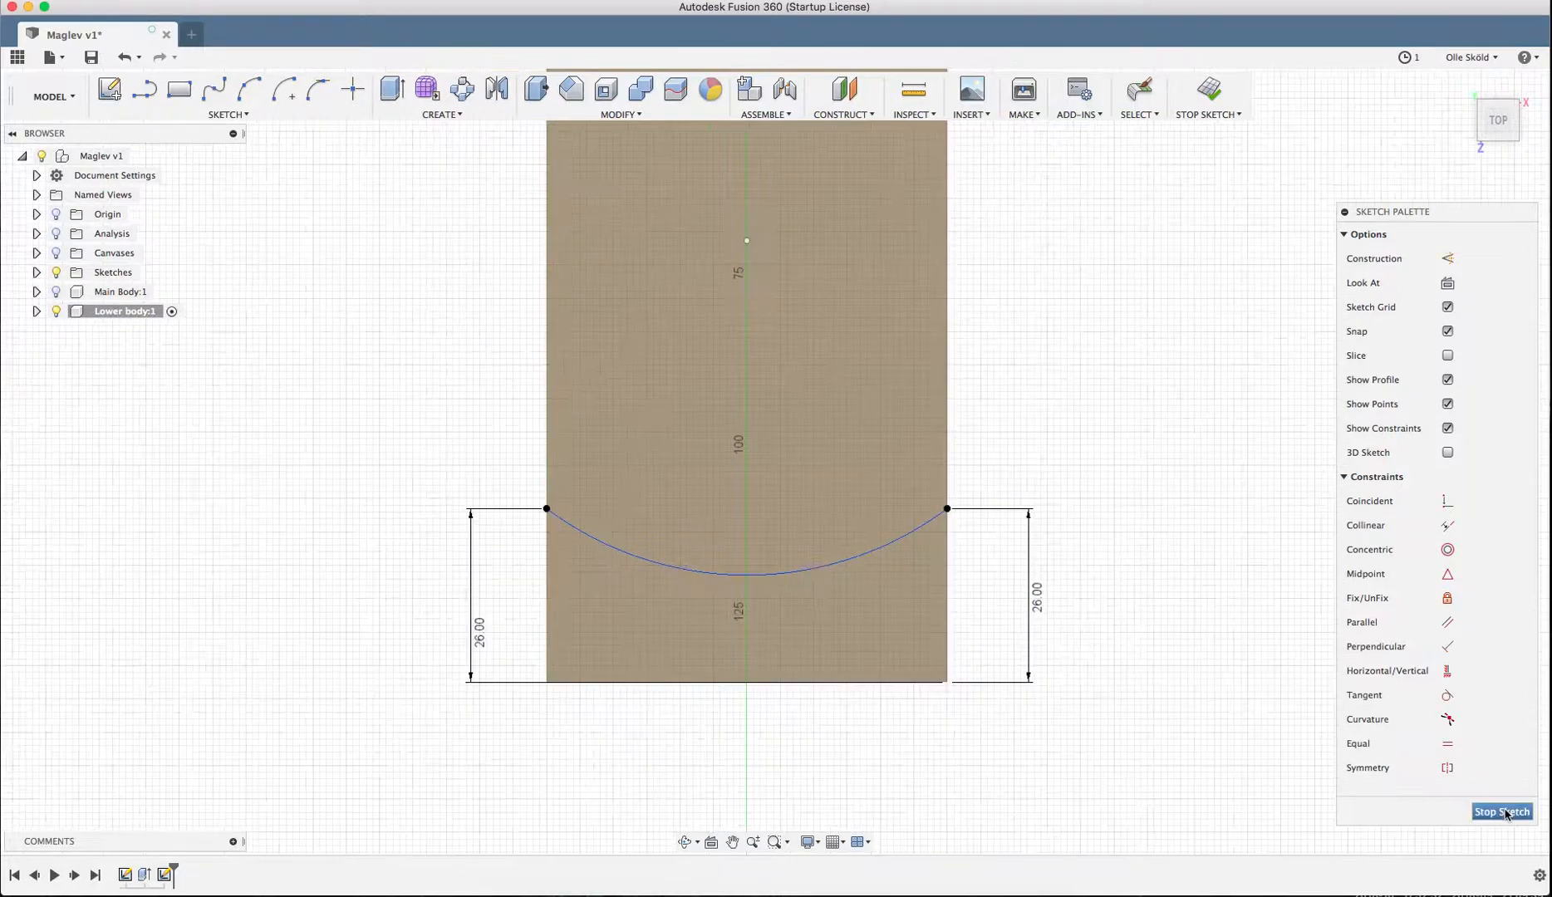
- Extrude the profile in front of the arc by -25 mm as a cut through the lower body
middle_click_drag(908, 611, 945, 710, "shift")
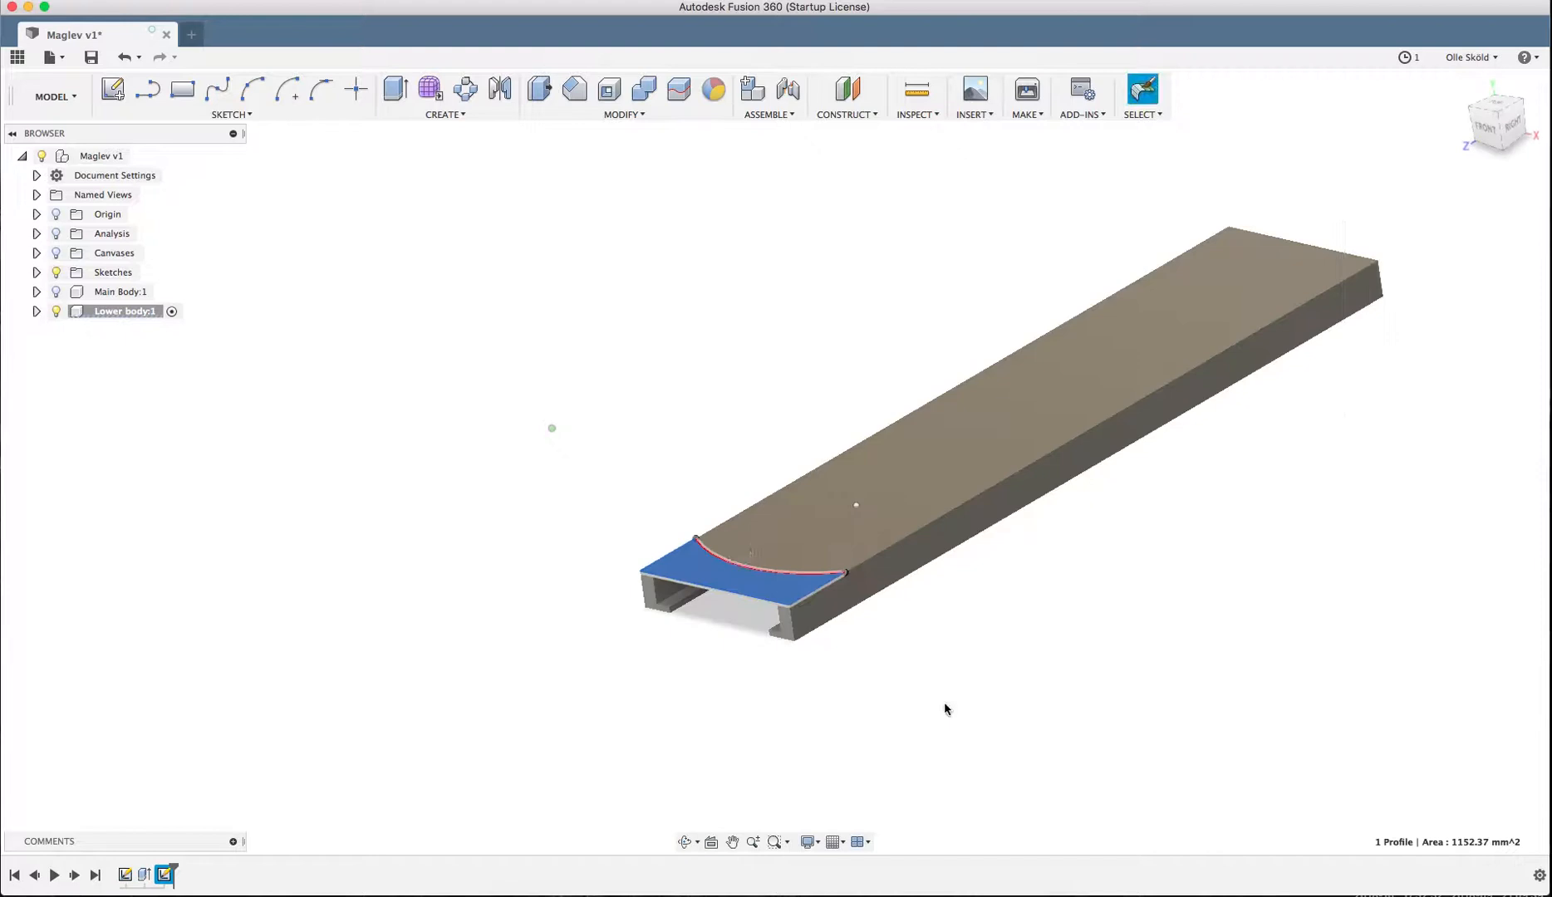
key("e")
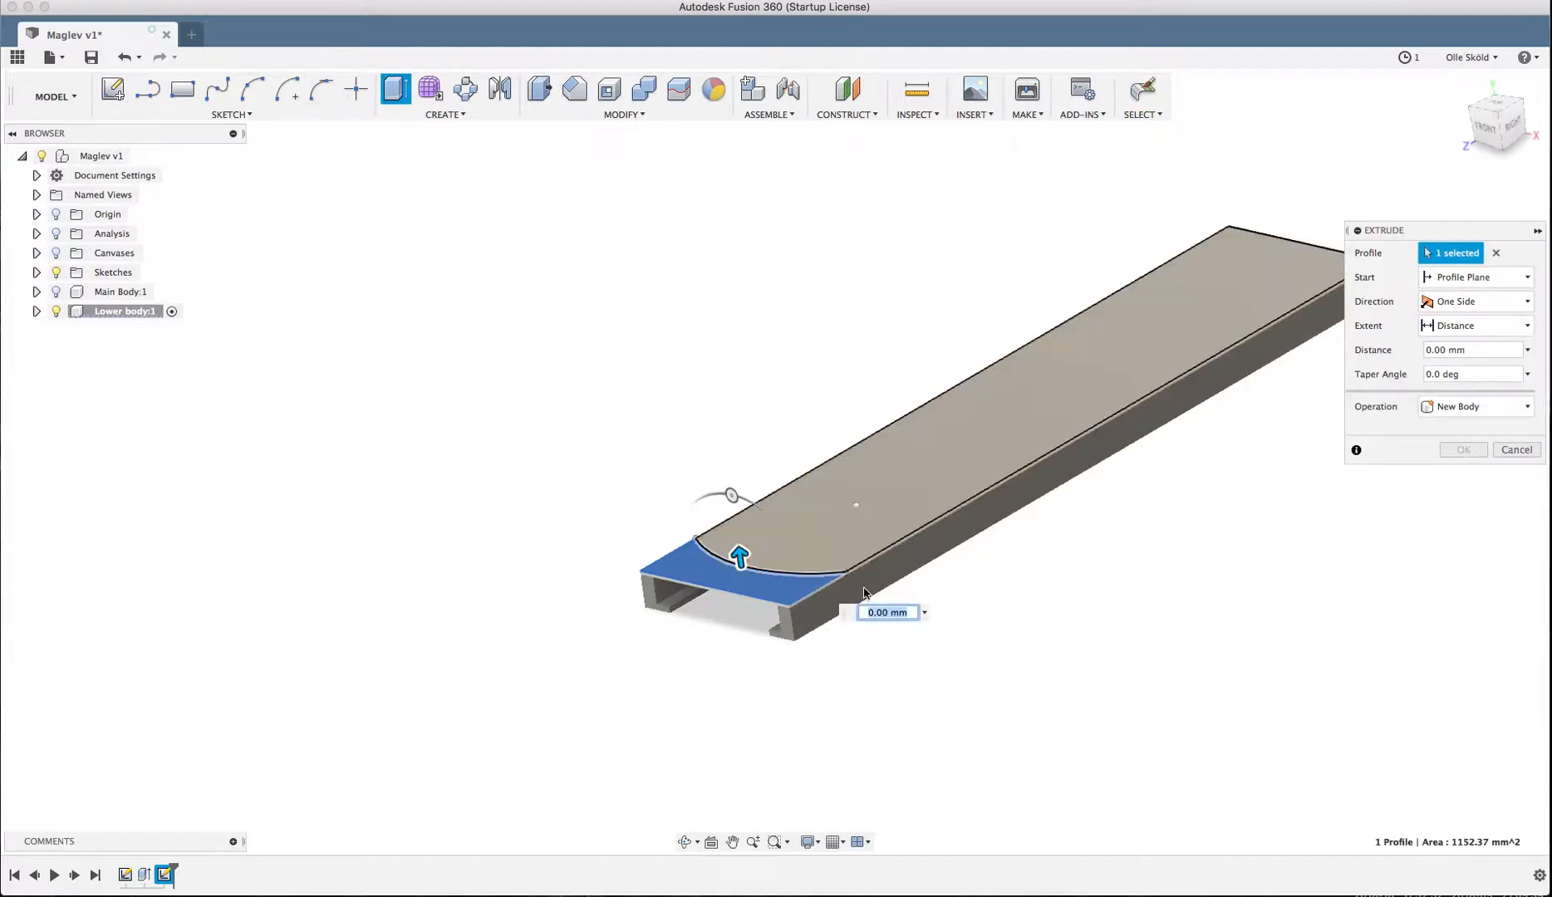
left_click_drag(738, 555, 754, 652)
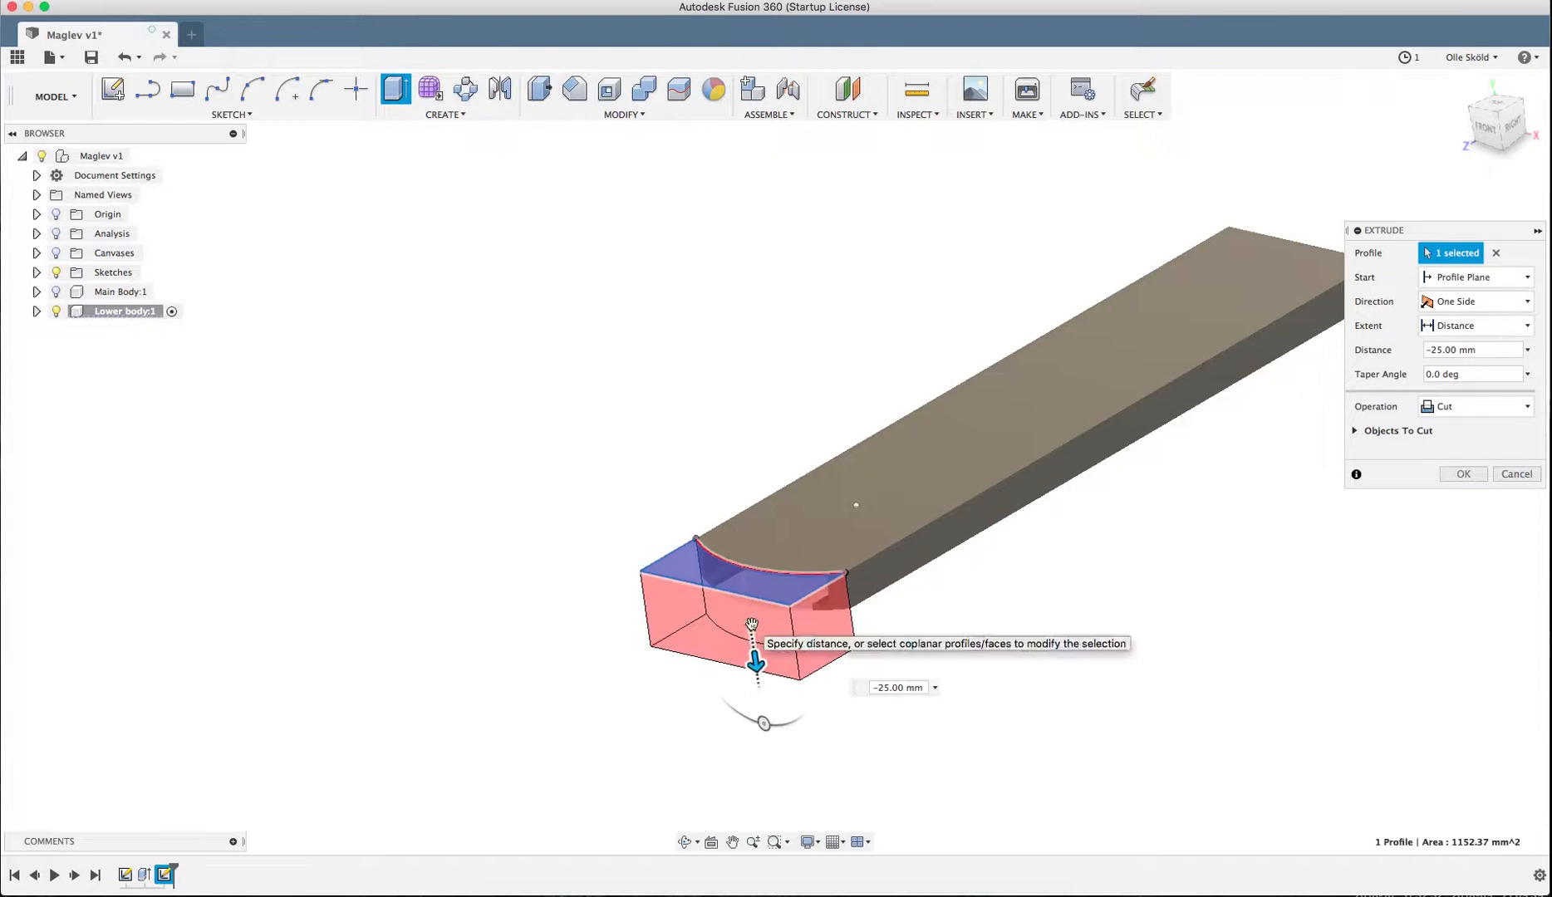
left_click(1461, 473)
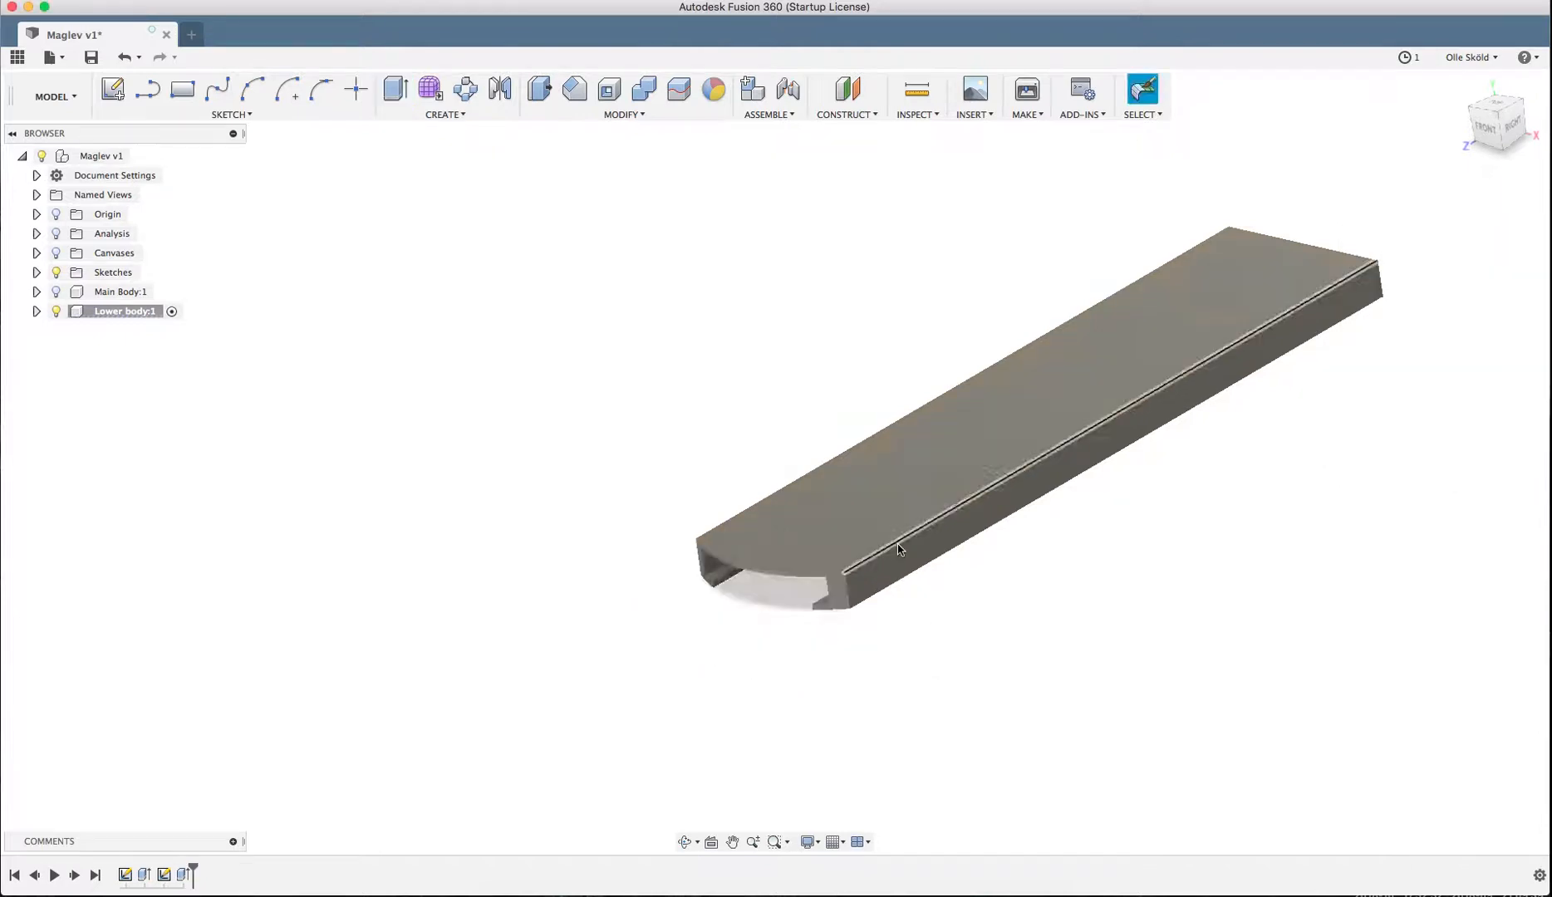
middle_click_drag(944, 584, 994, 547, "shift")
scroll(984, 555, "up", 3)
scroll(787, 705, "up", 3)
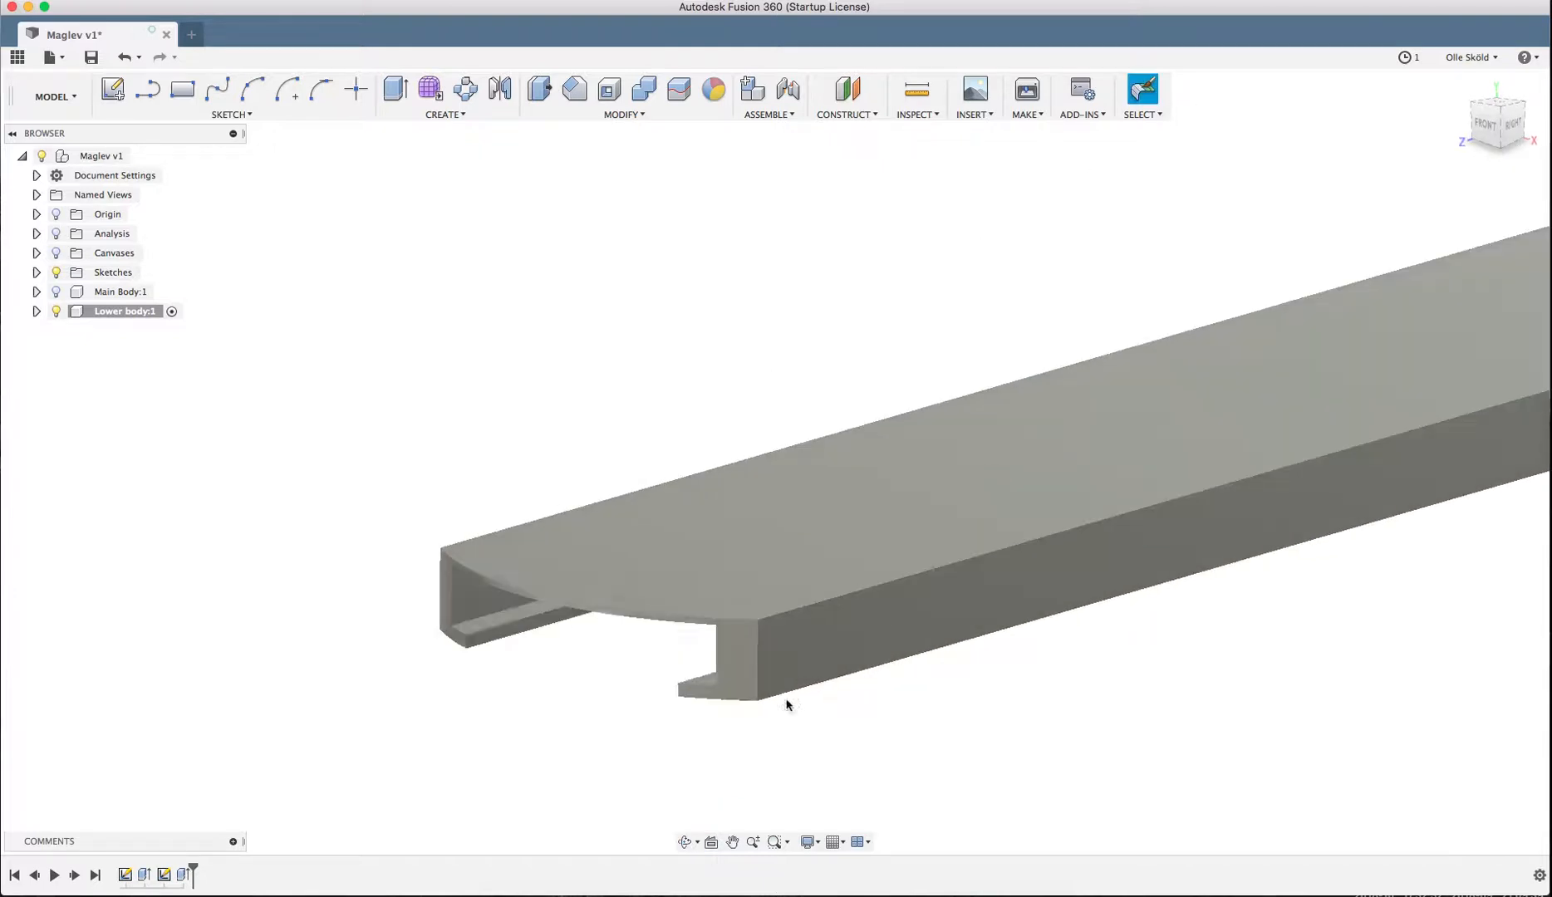
left_click(722, 699)
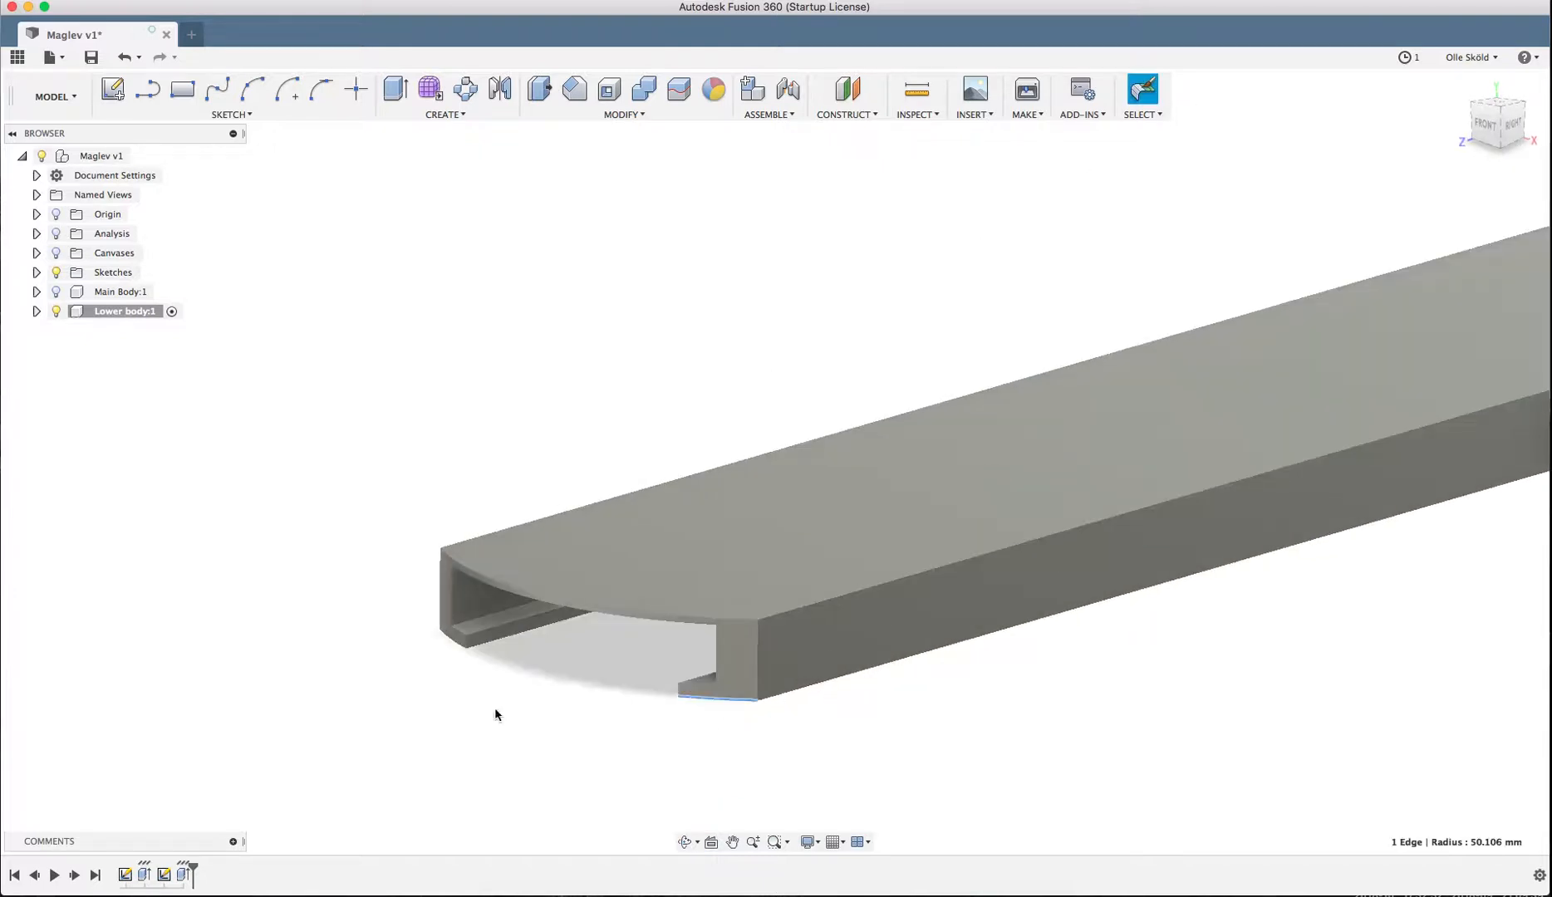
left_click(448, 638, "shift")
scroll(579, 694, "up", 2)
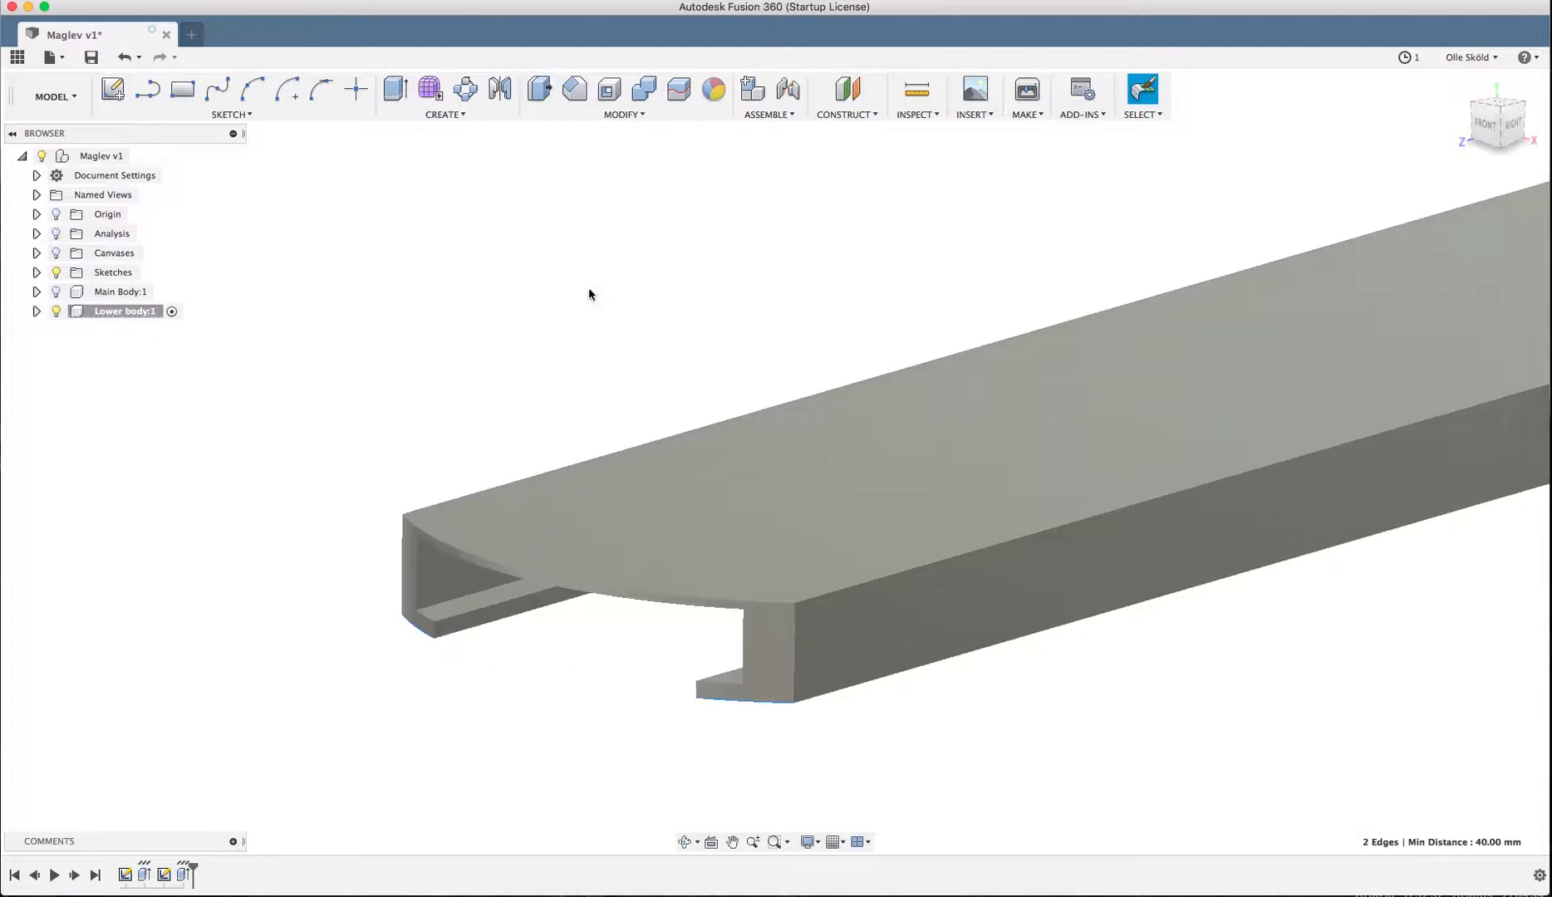
left_click(612, 119)
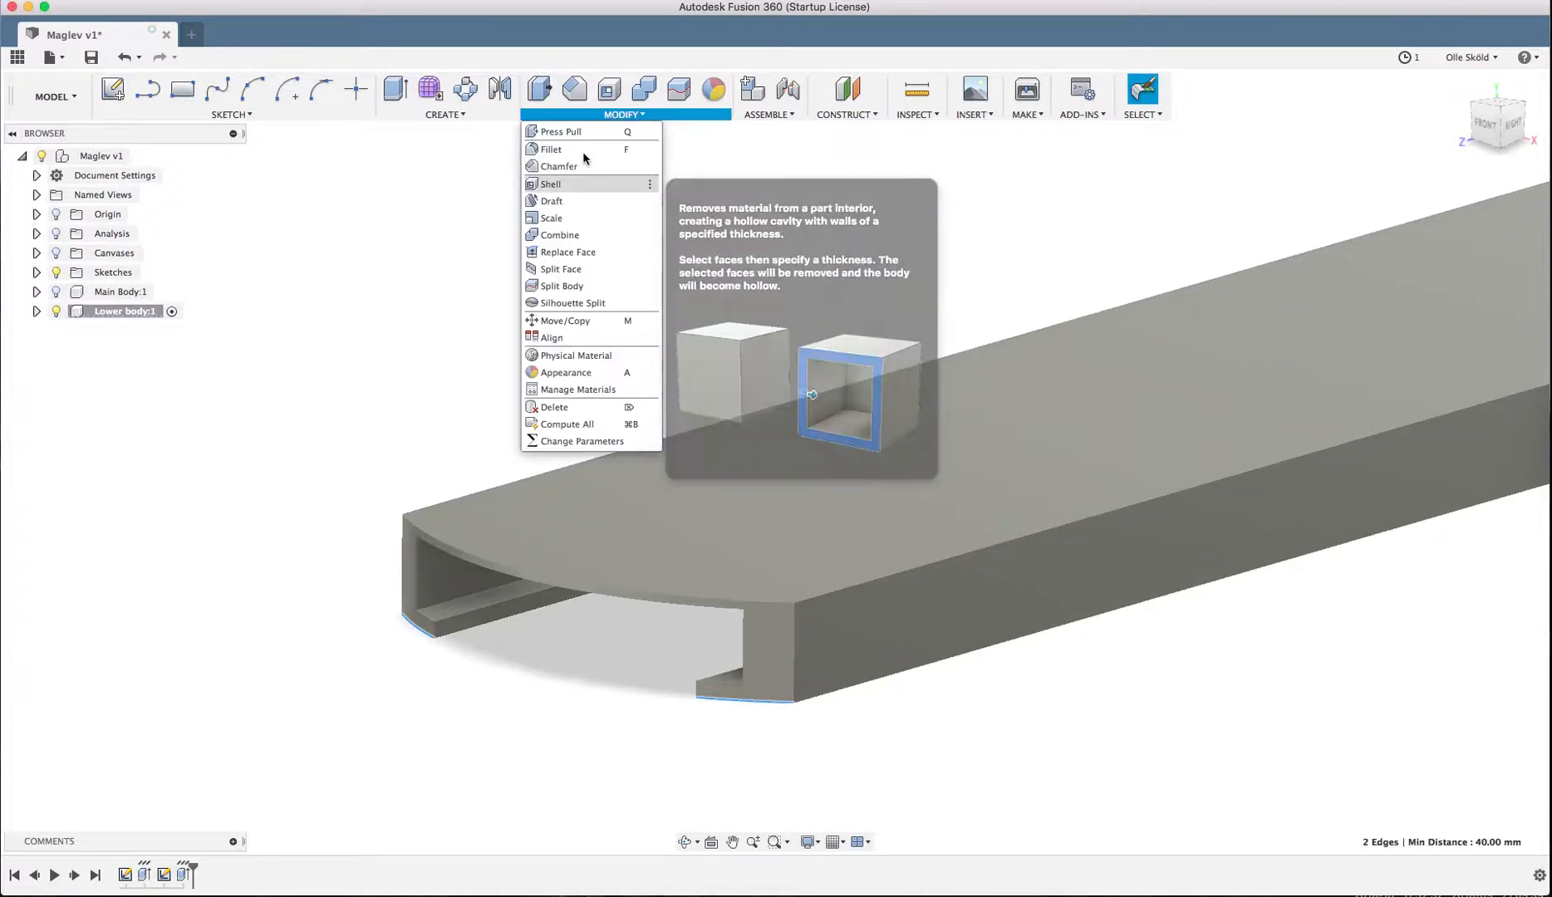
left_click(580, 147)
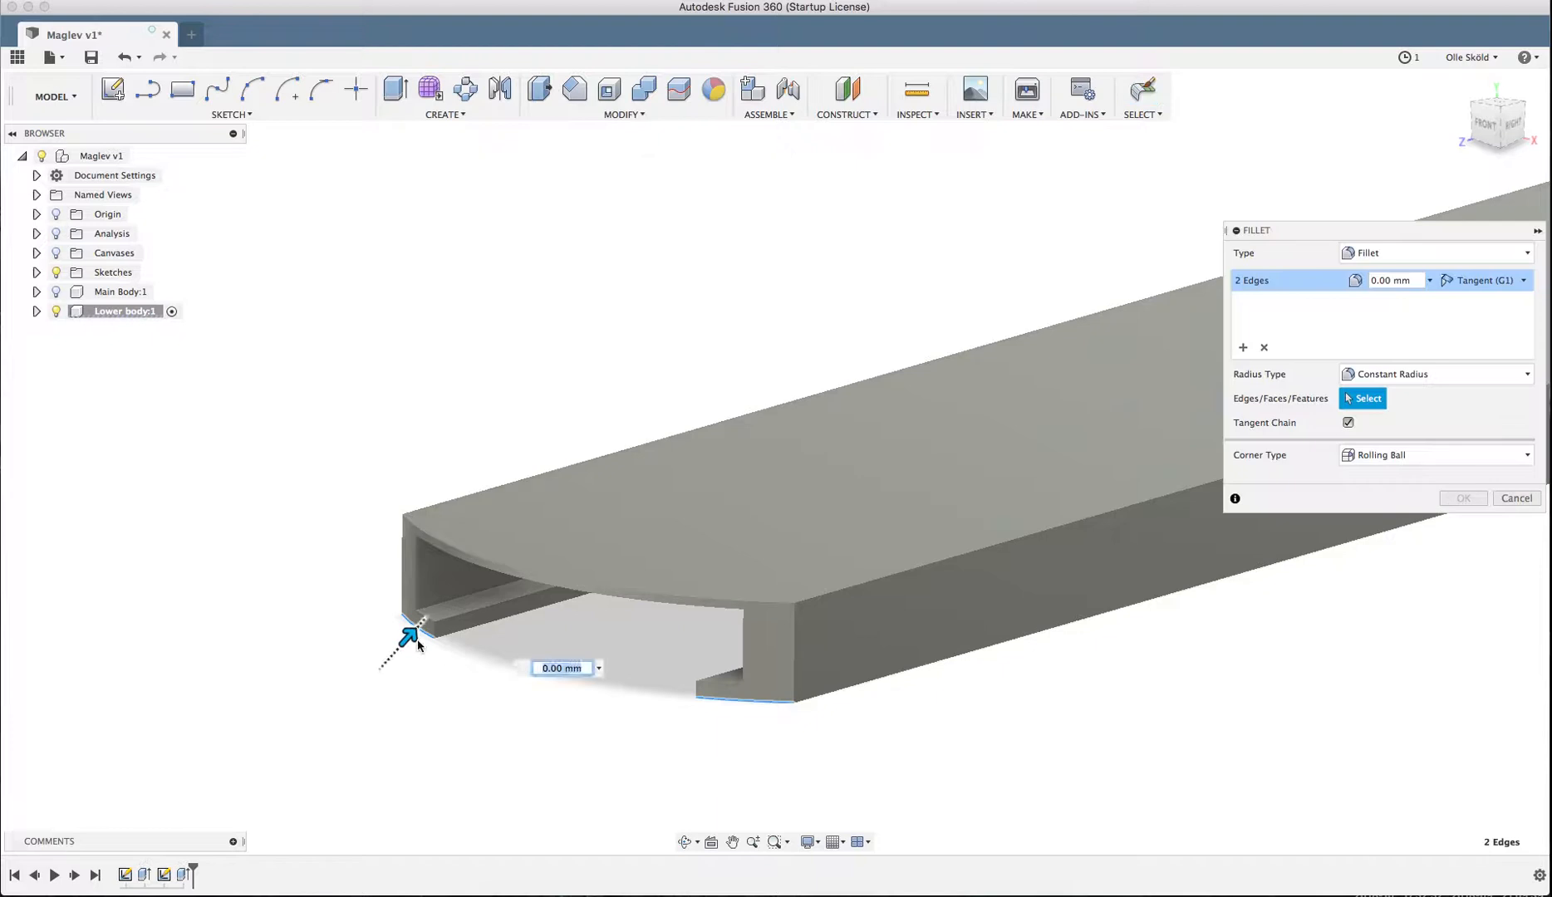
left_click(416, 627)
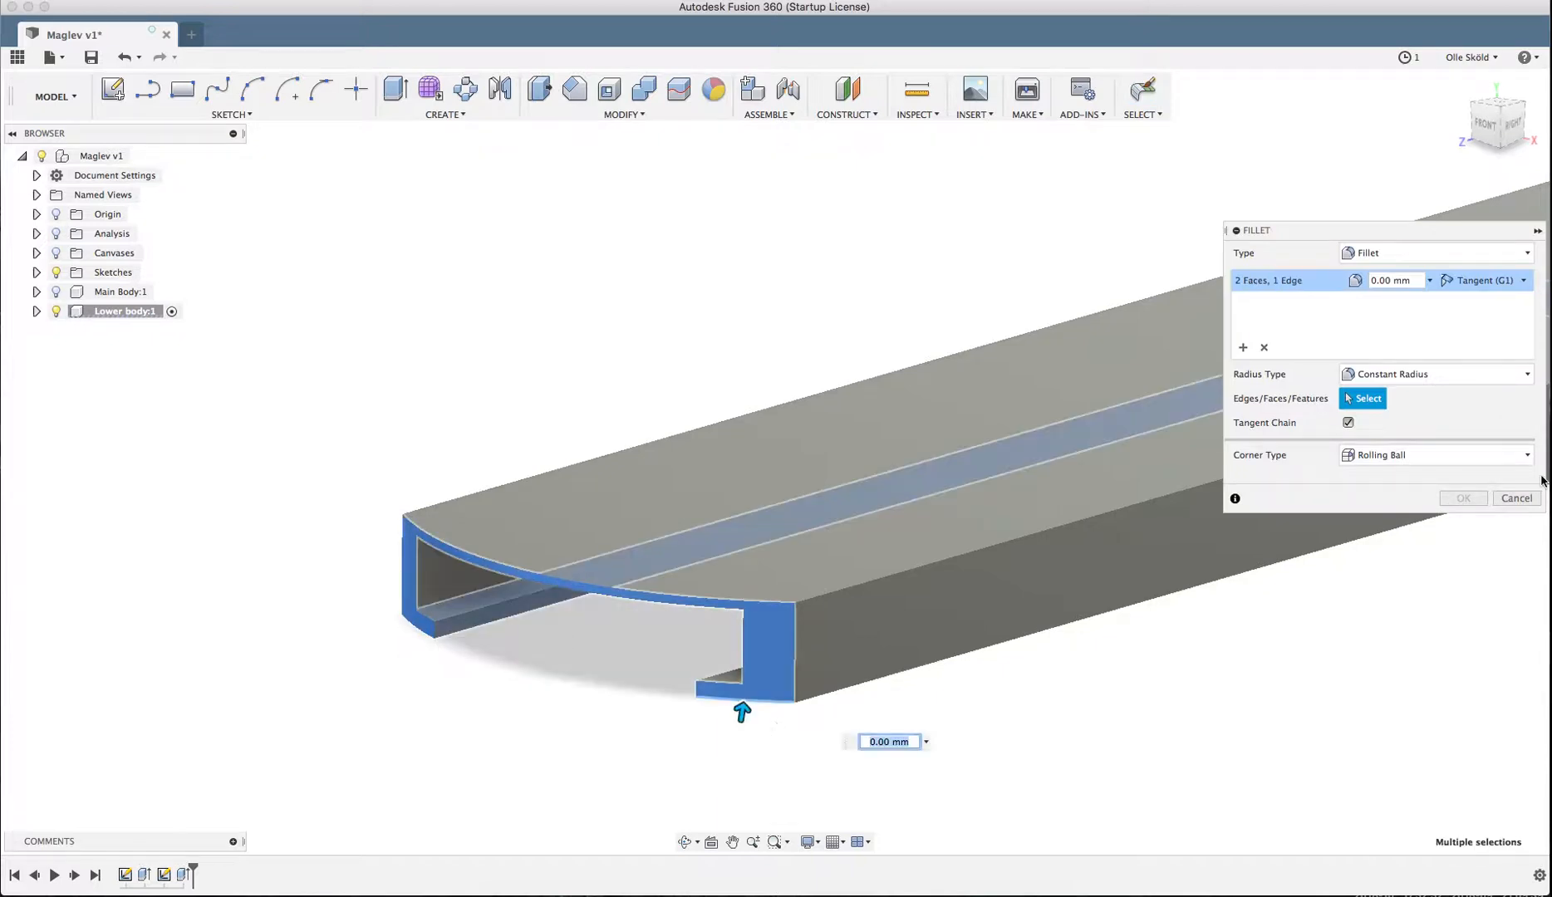
left_click(1515, 497)
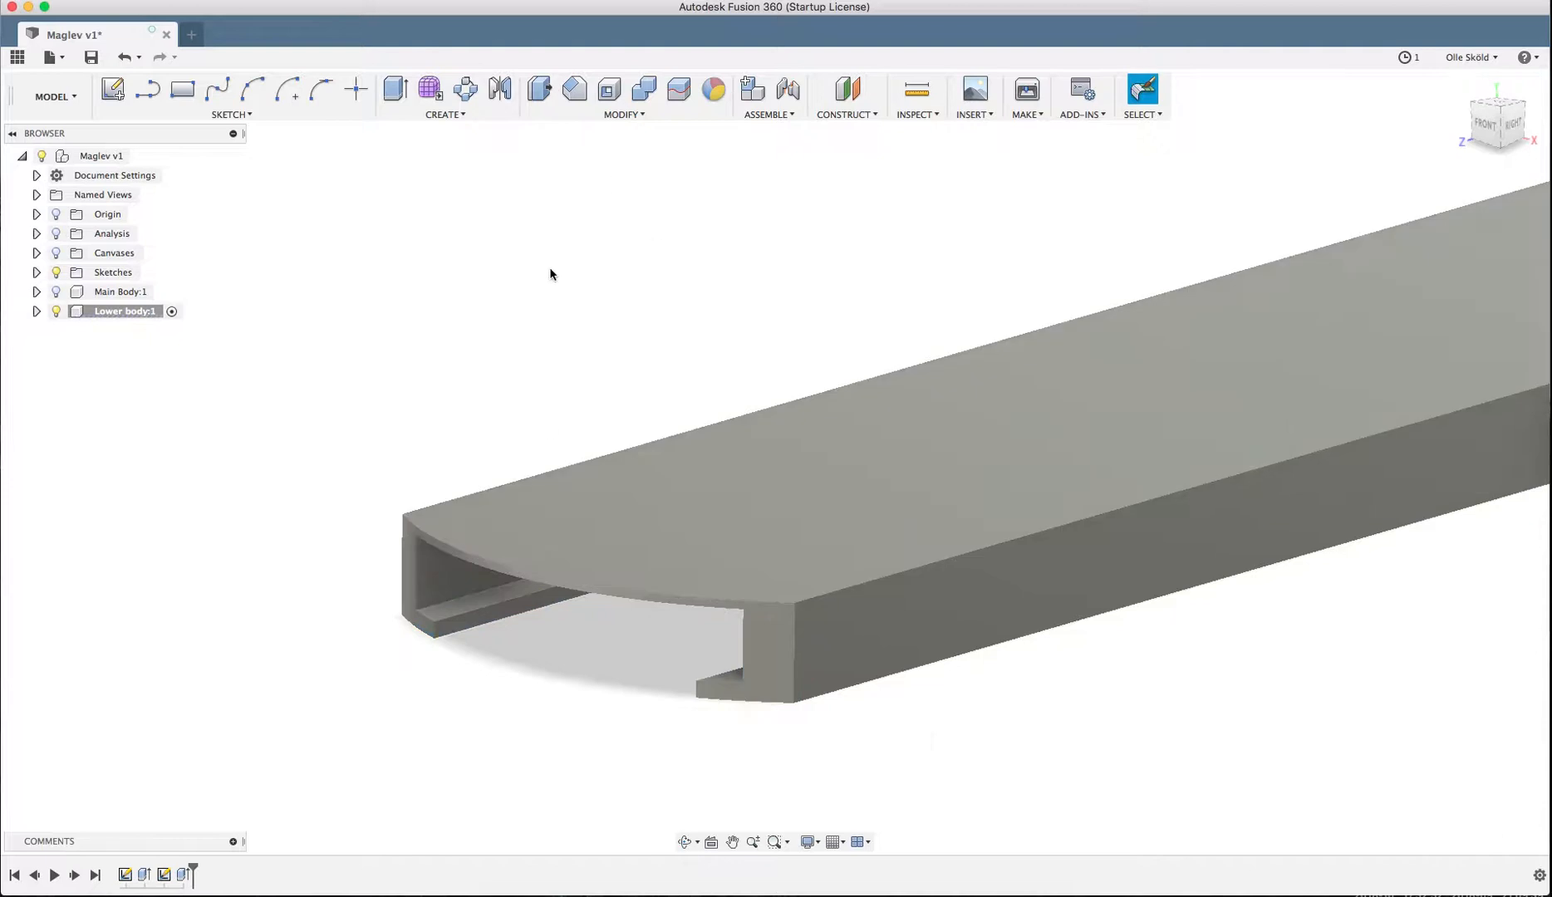
- Fillet the two outer bottom edges at the lower body's curved front end with a 15.5 mm radius
left_click(623, 114)
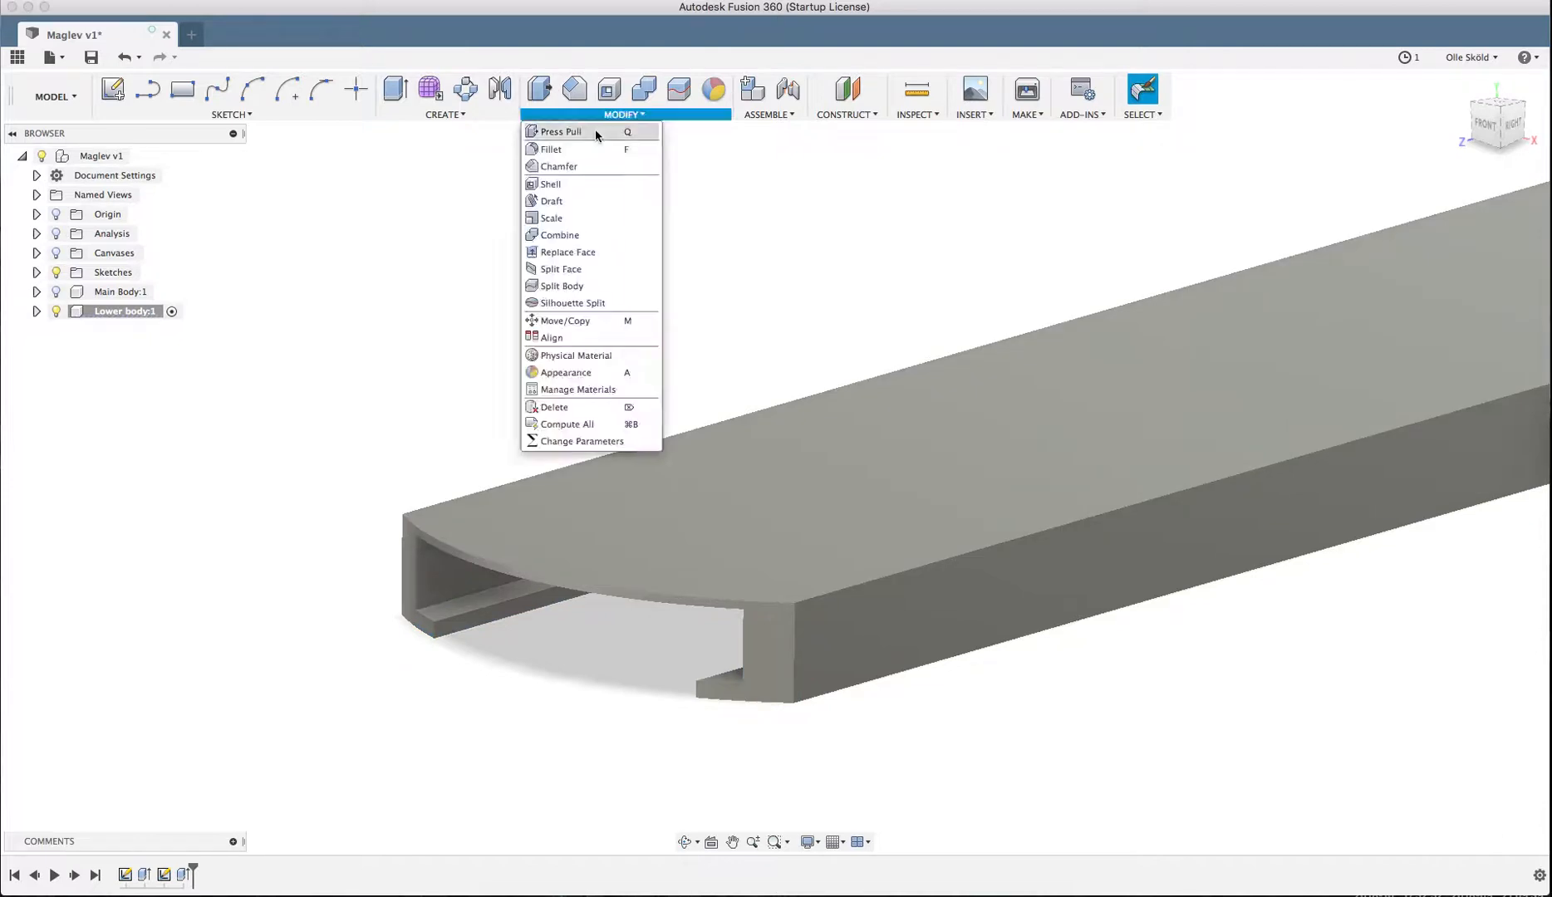
left_click(573, 151)
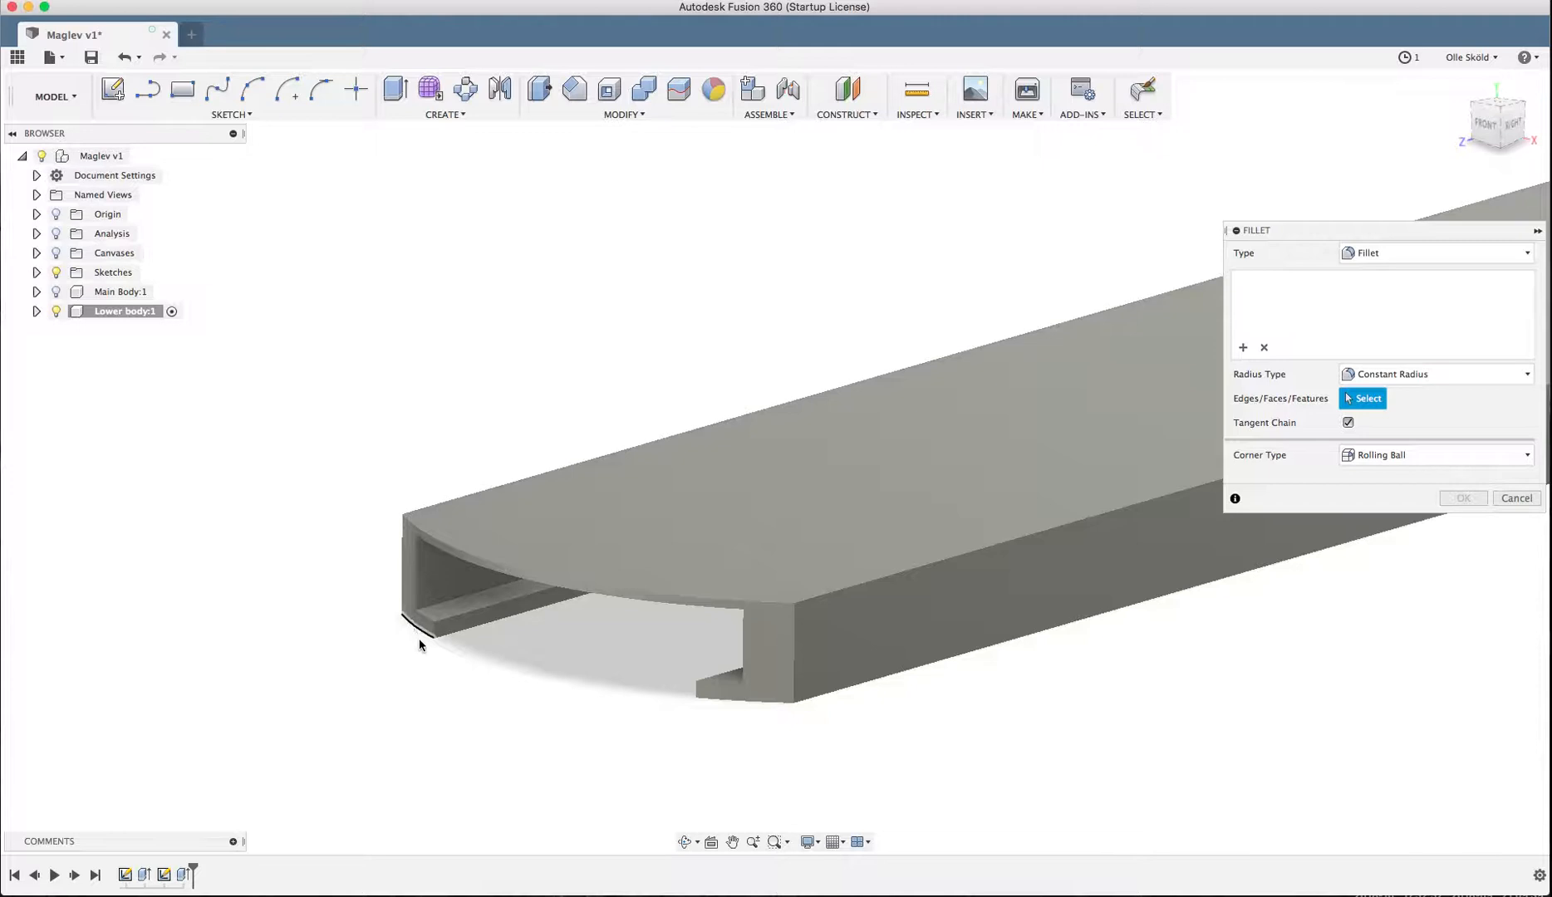
left_click(420, 644)
left_click(728, 704)
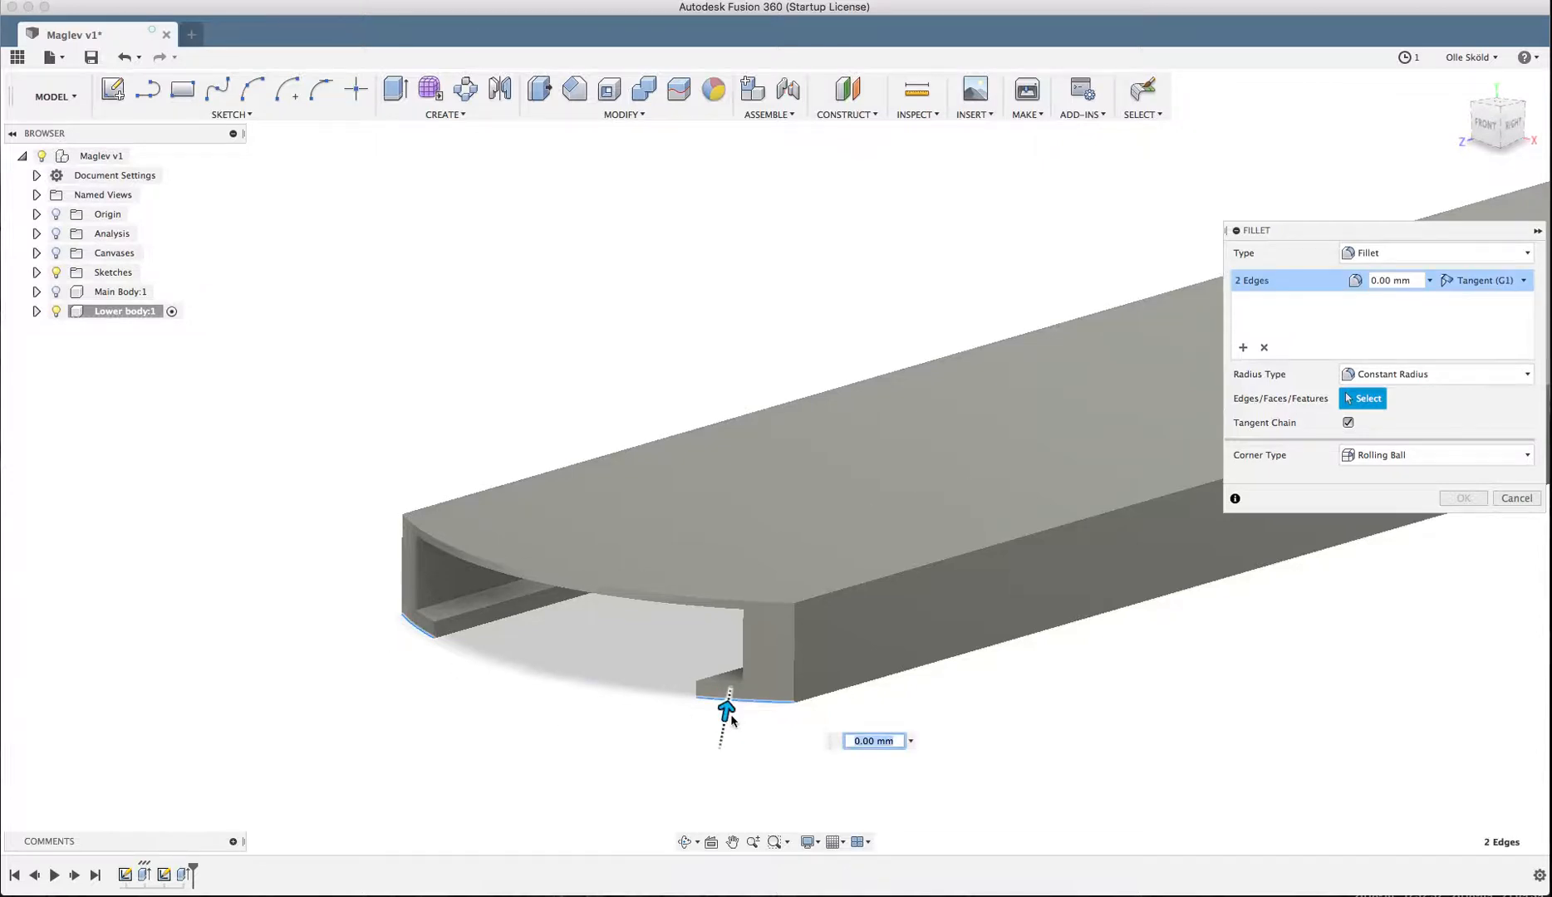
left_click_drag(730, 714, 761, 671)
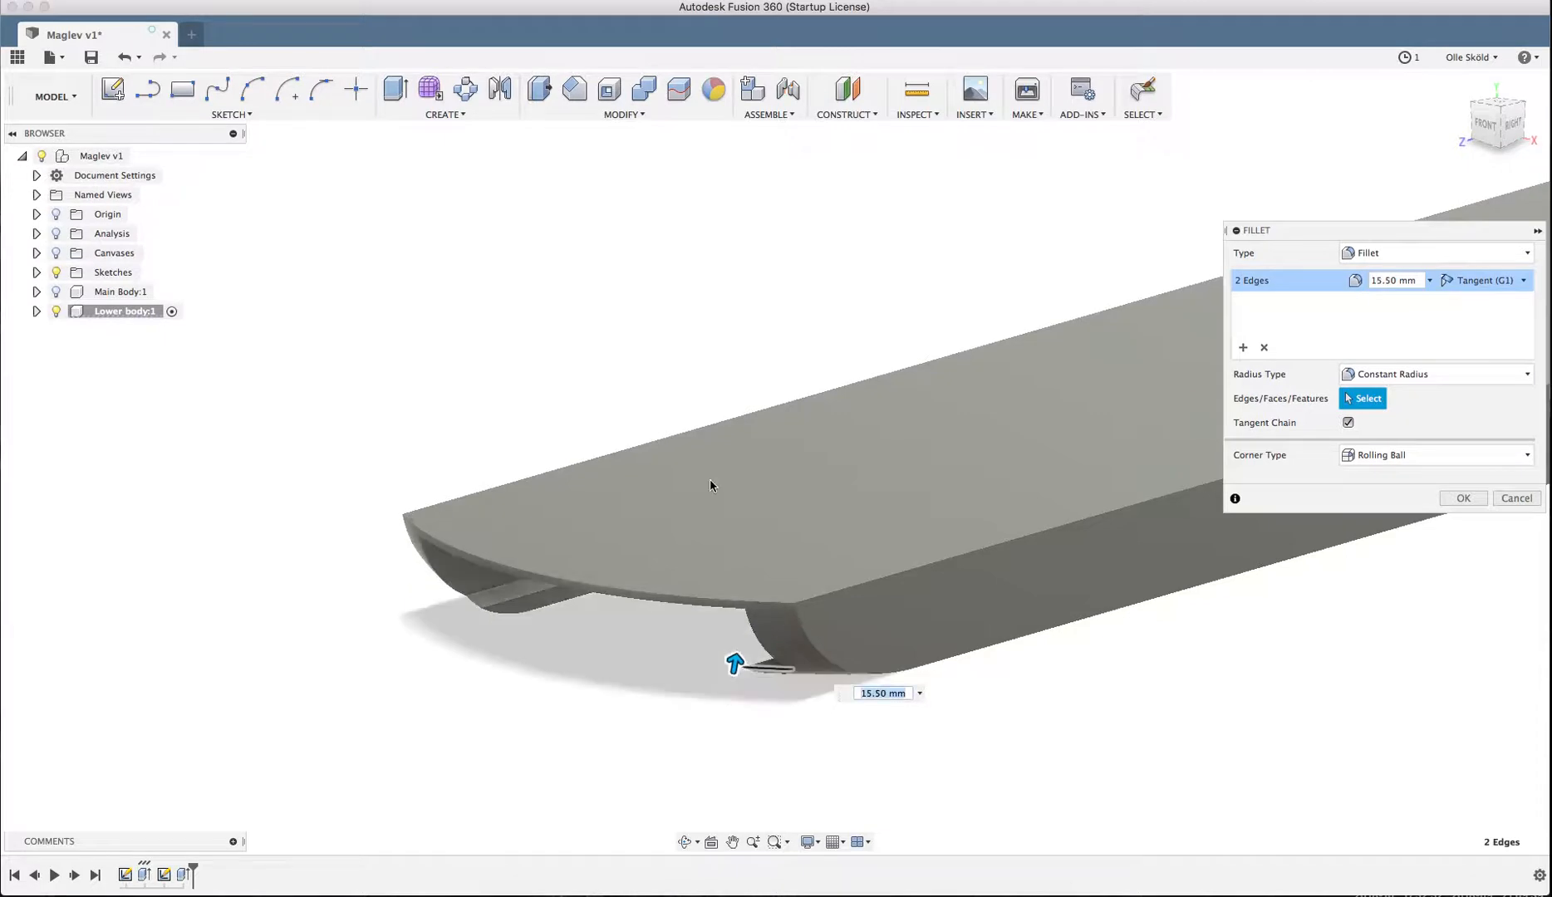
middle_click_drag(714, 490, 647, 384, "shift")
middle_click_drag(702, 575, 768, 590, "shift")
scroll(374, 631, "down", 4)
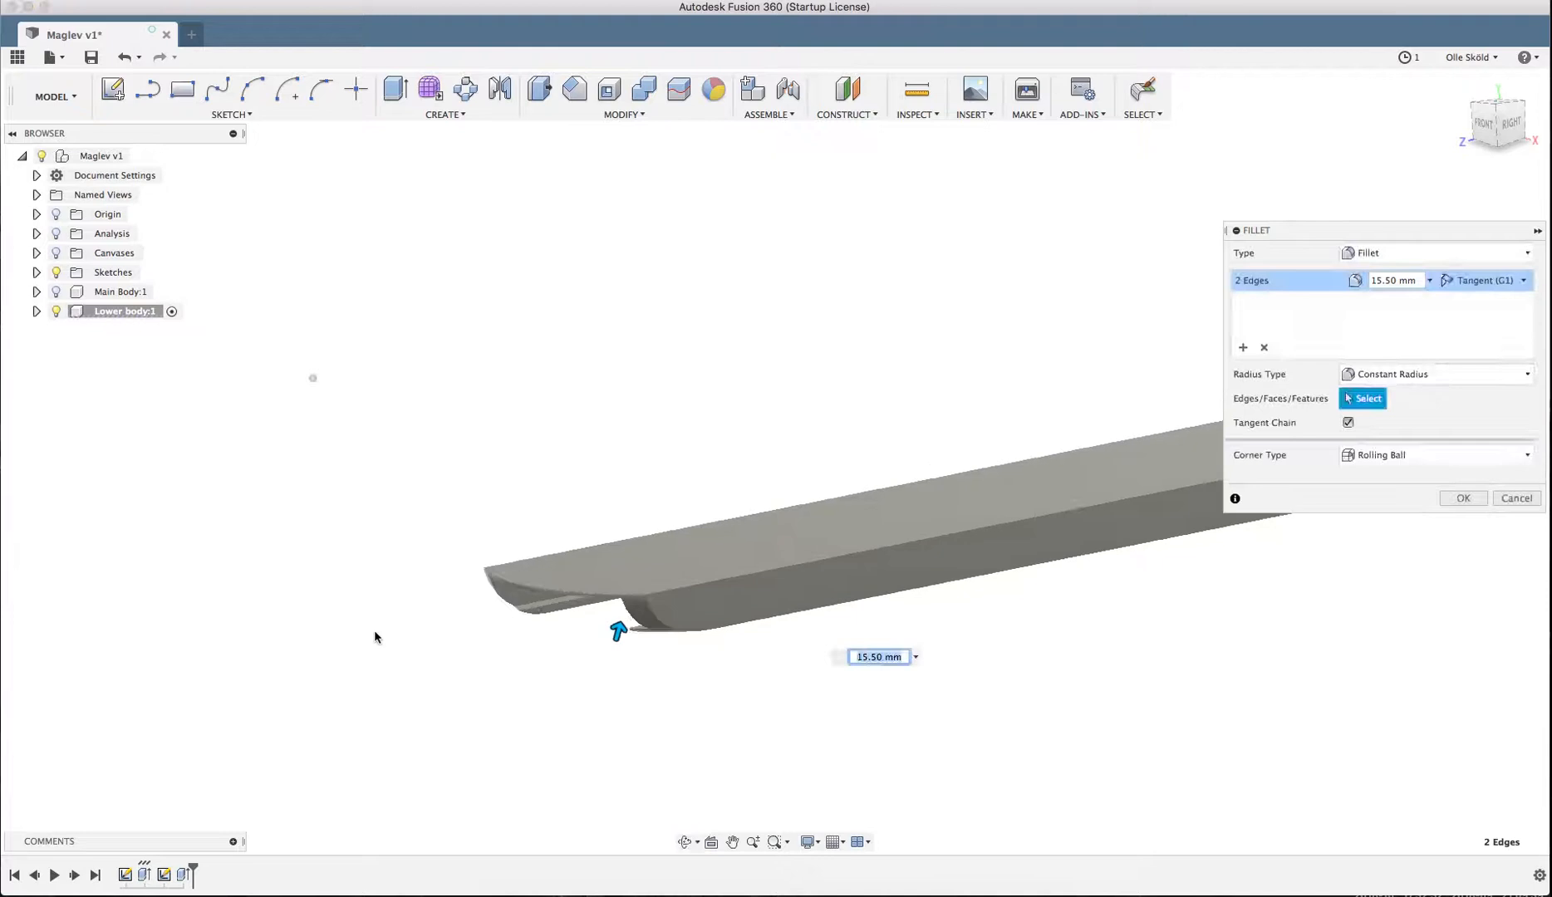
mouse_move(374, 631)
middle_mouse_down("shift")
mouse_move(392, 661)
mouse_move(402, 641)
middle_mouse_up("shift")
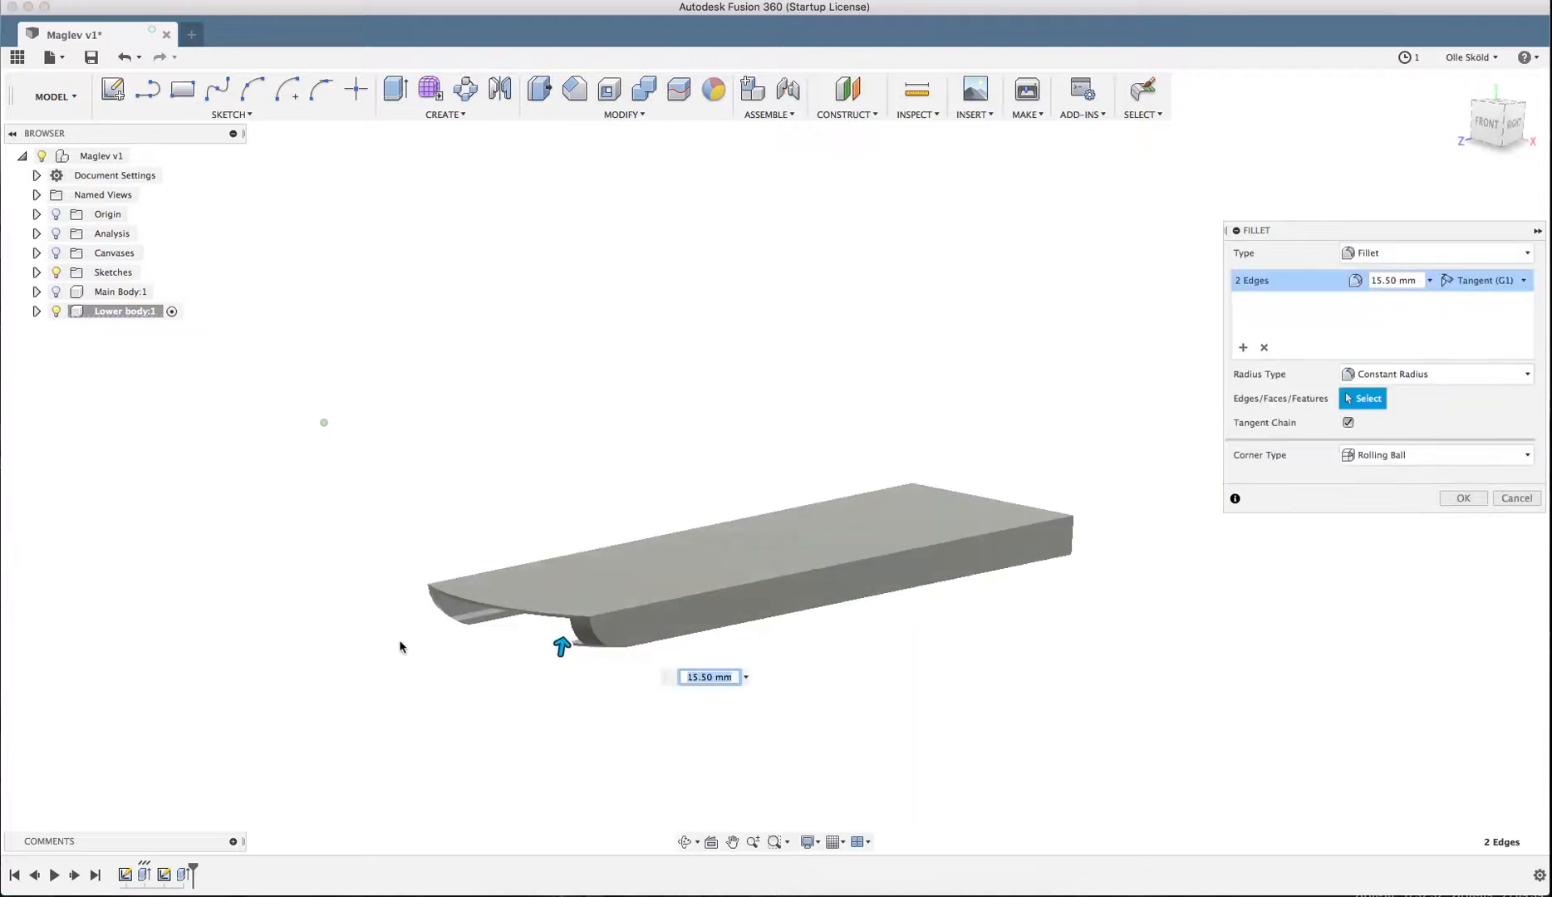
scroll(364, 651, "up", 4)
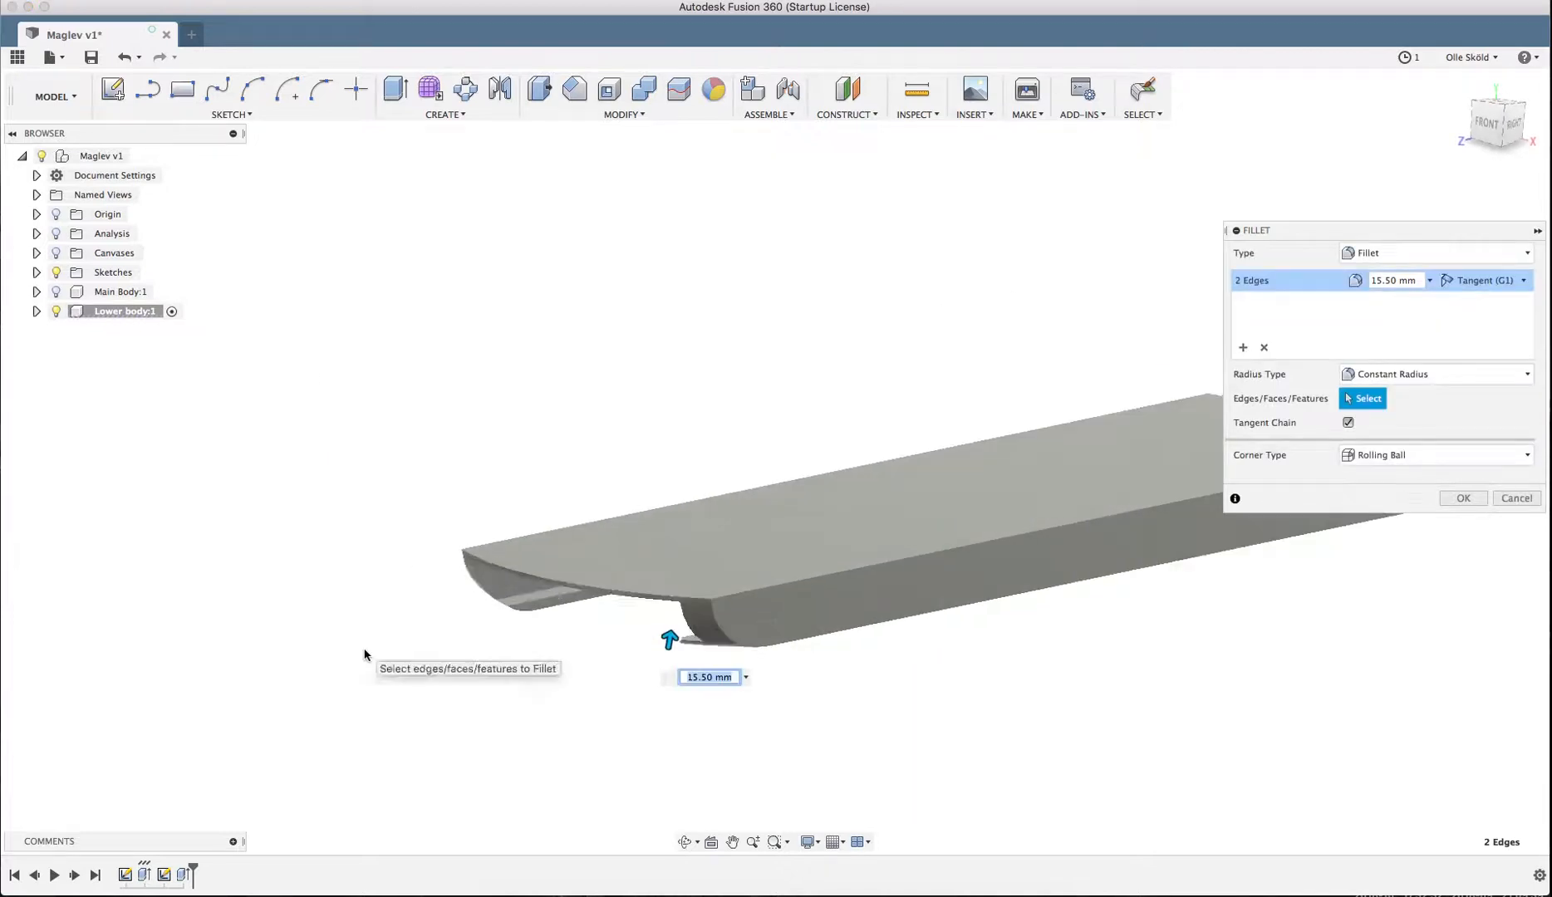
left_click(1463, 498)
middle_click_drag(634, 623, 741, 696, "shift")
scroll(209, 531, "up", 2)
scroll(432, 597, "up", 3)
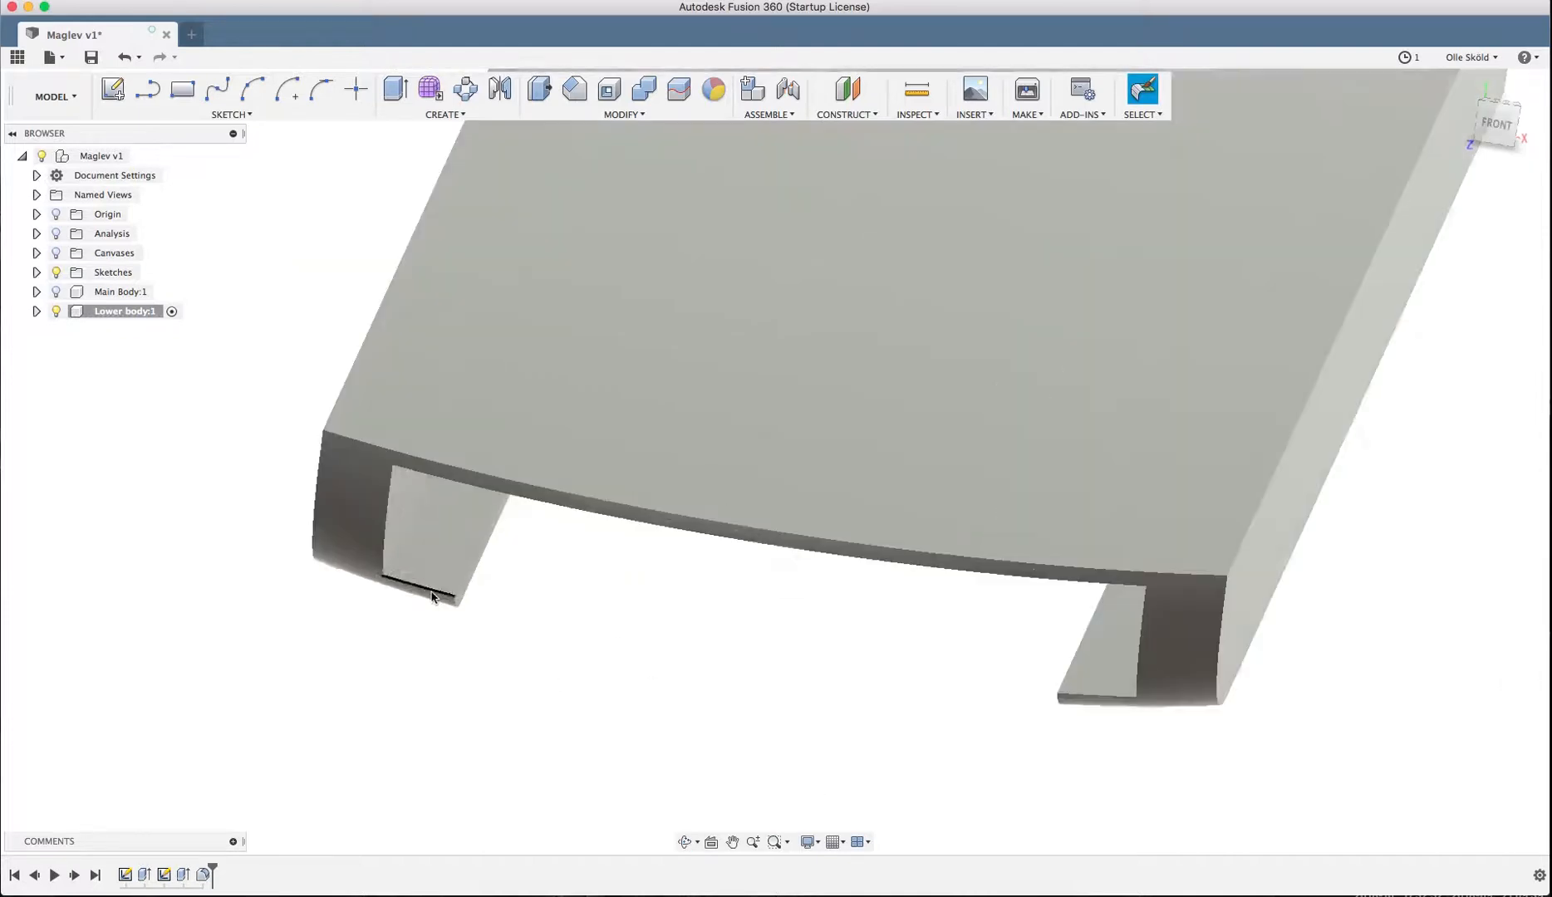
left_click(425, 593)
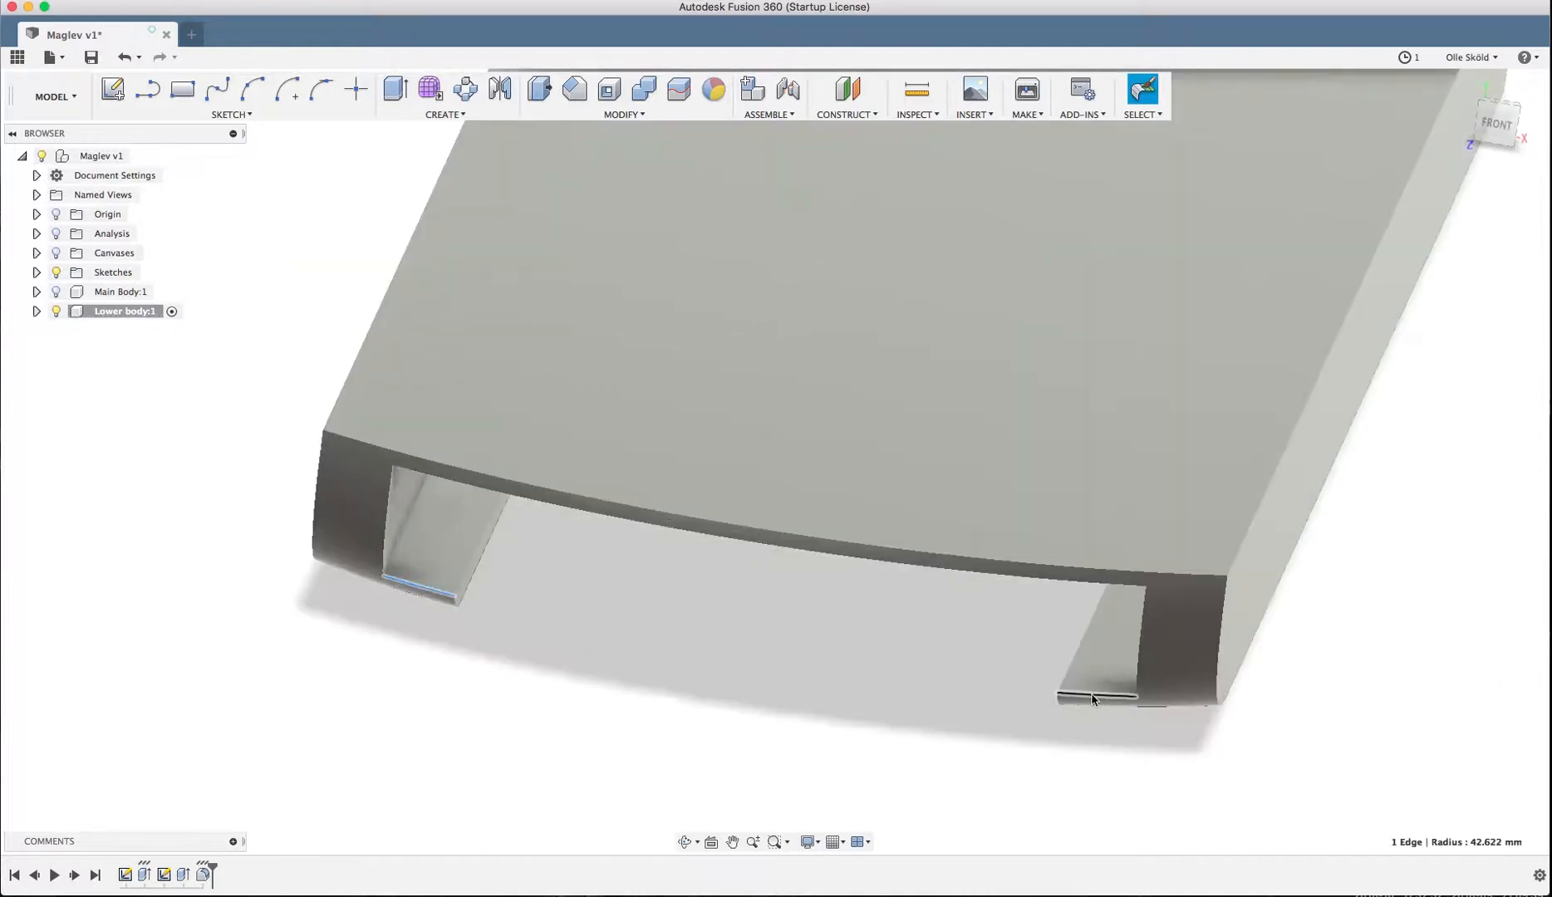
left_click(734, 659)
mouse_move(686, 668)
middle_mouse_down("shift")
mouse_move(672, 665)
mouse_move(694, 754)
mouse_move(697, 679)
middle_mouse_up("shift")
left_click(624, 114)
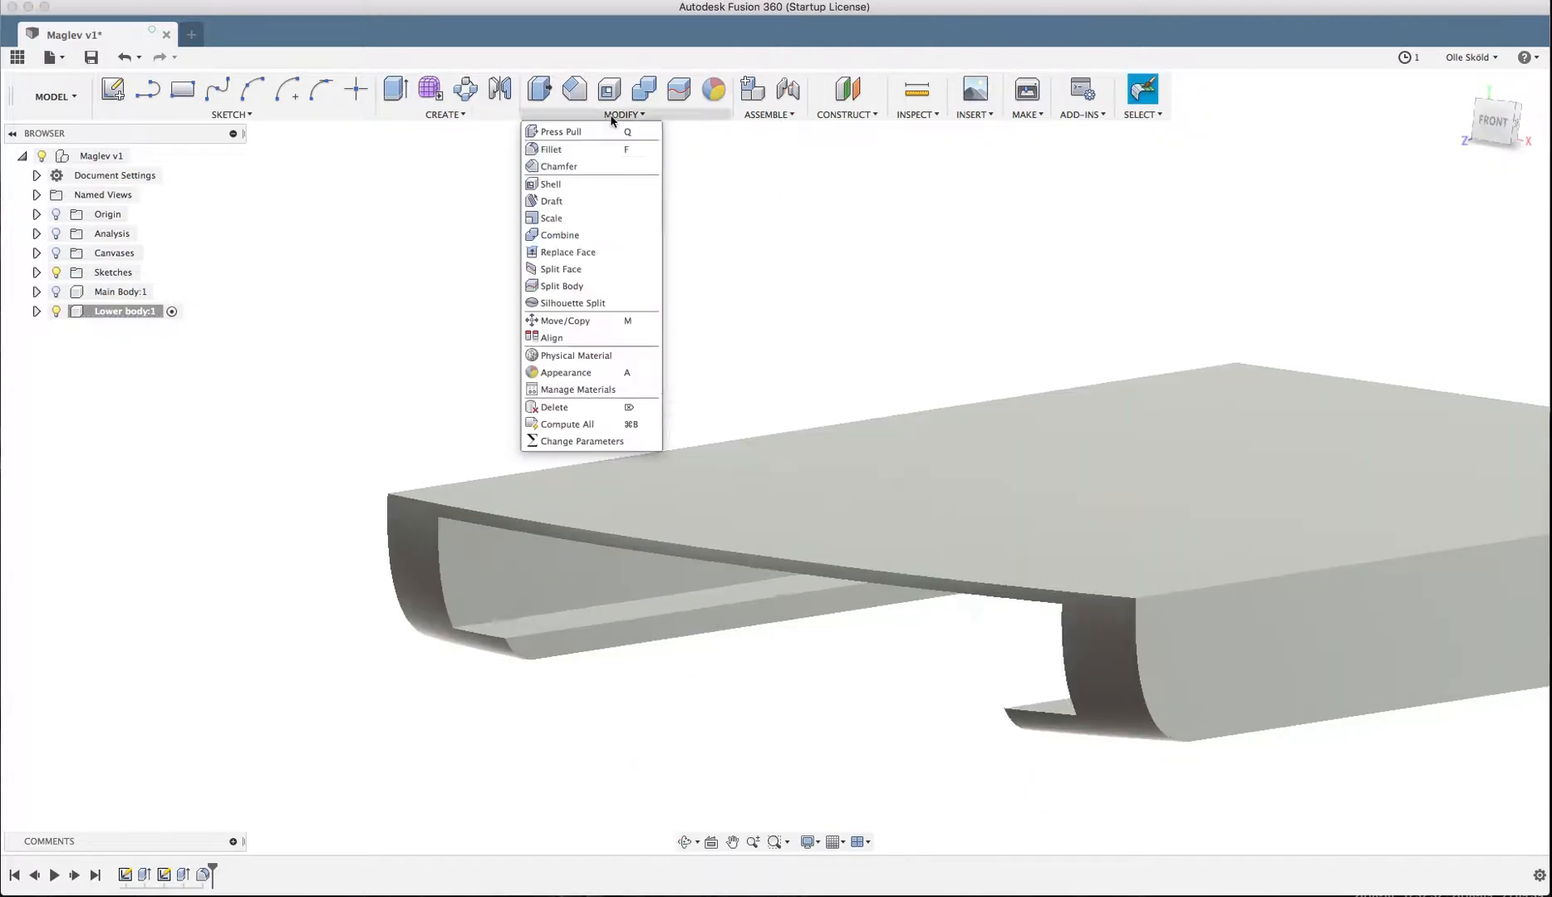
left_click(581, 149)
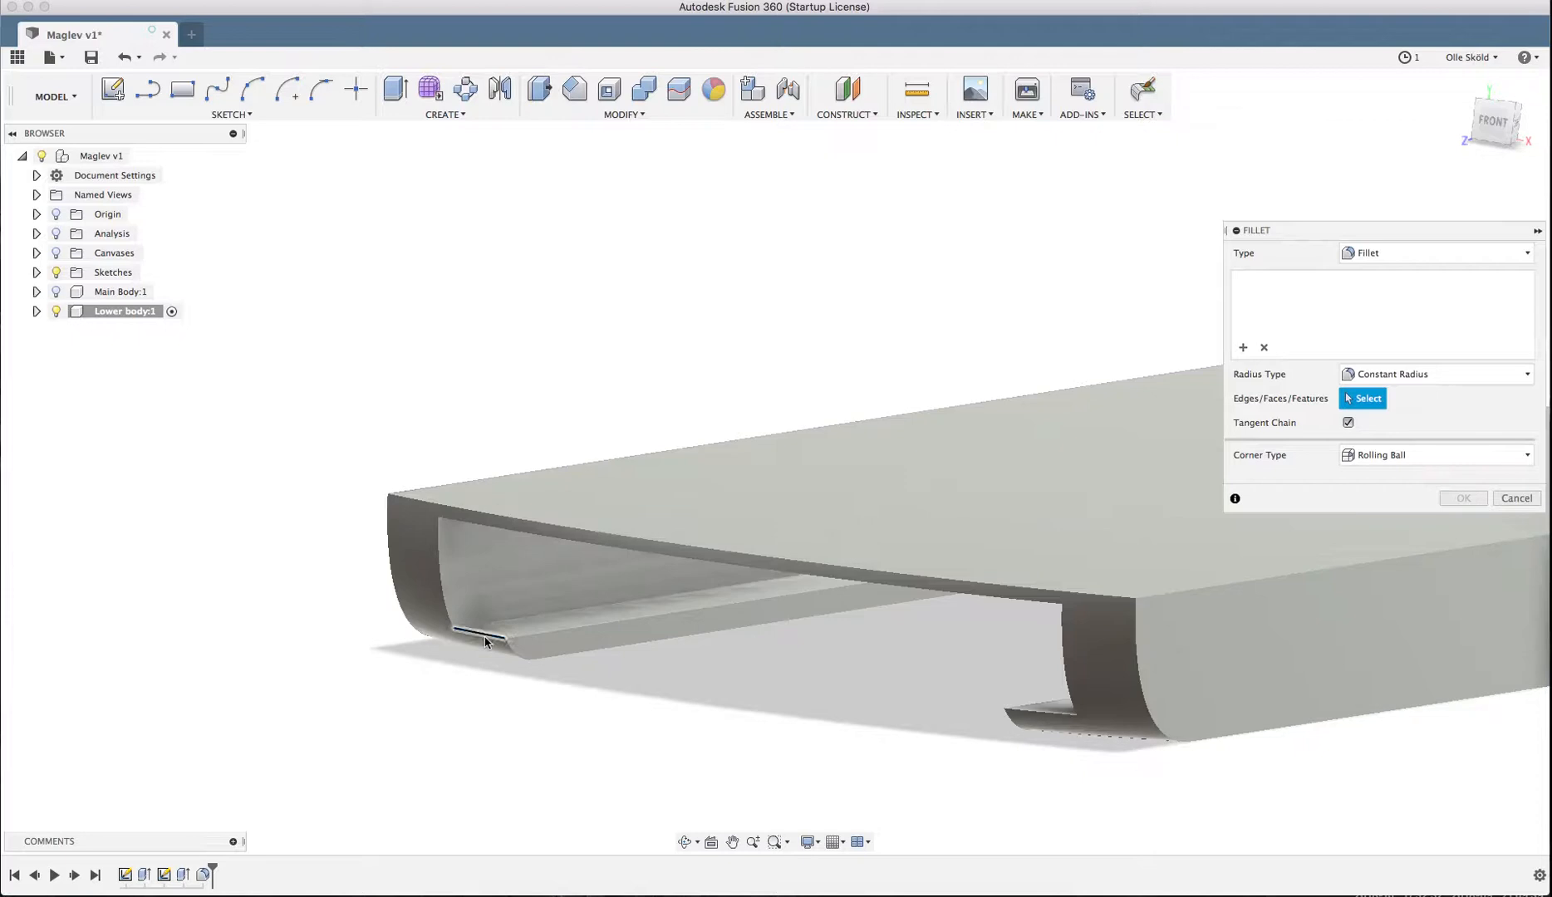
left_click(499, 636)
left_click(1043, 712)
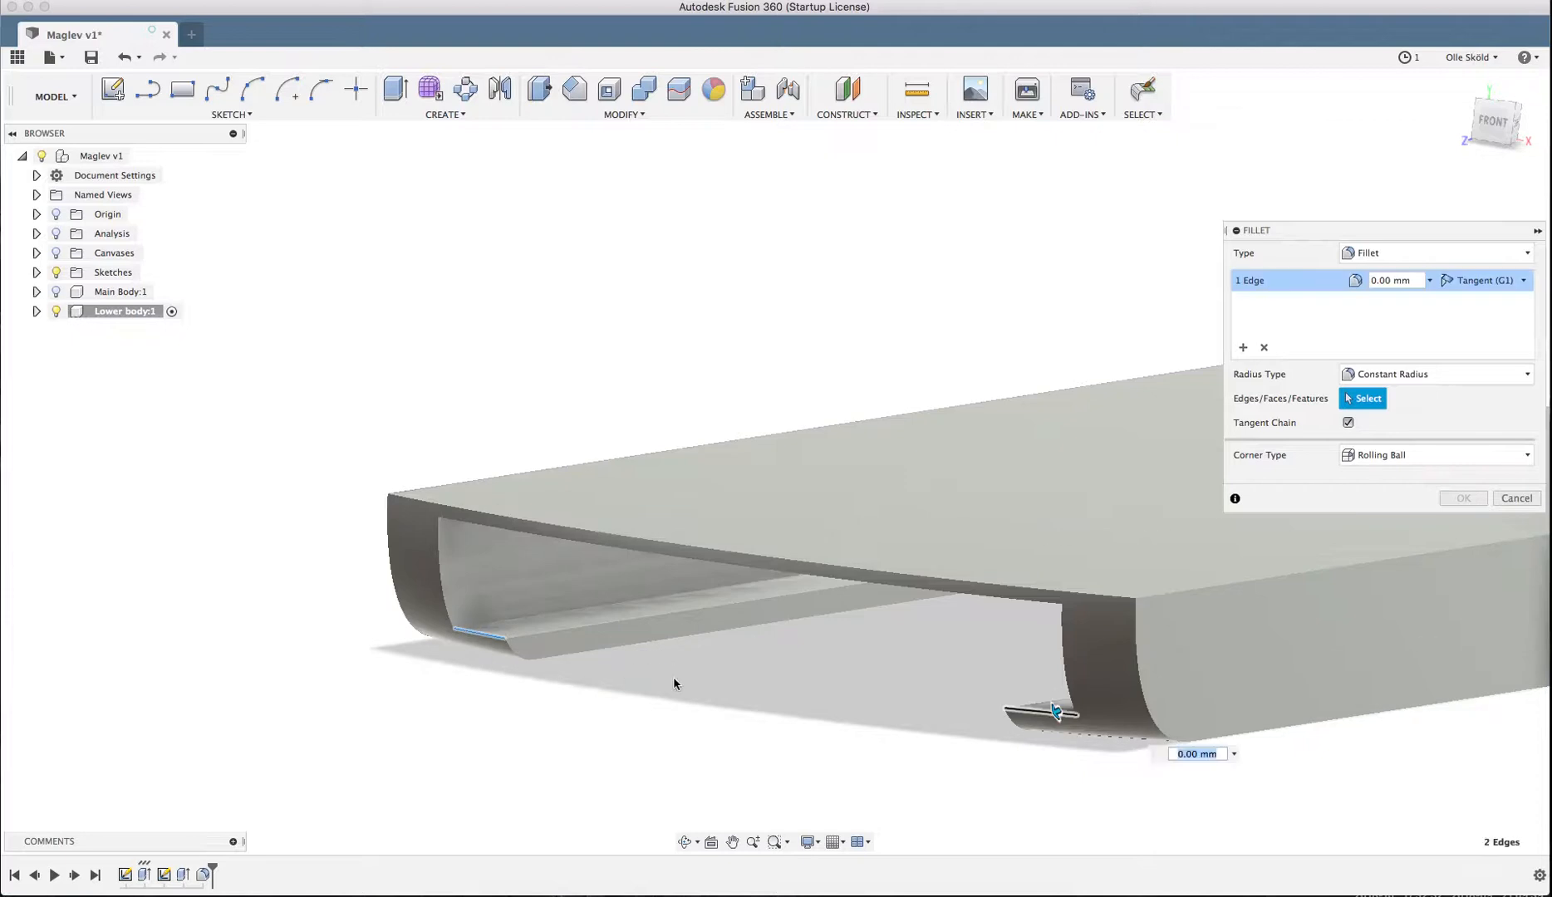
middle_click_drag(859, 682, 1126, 734, "shift")
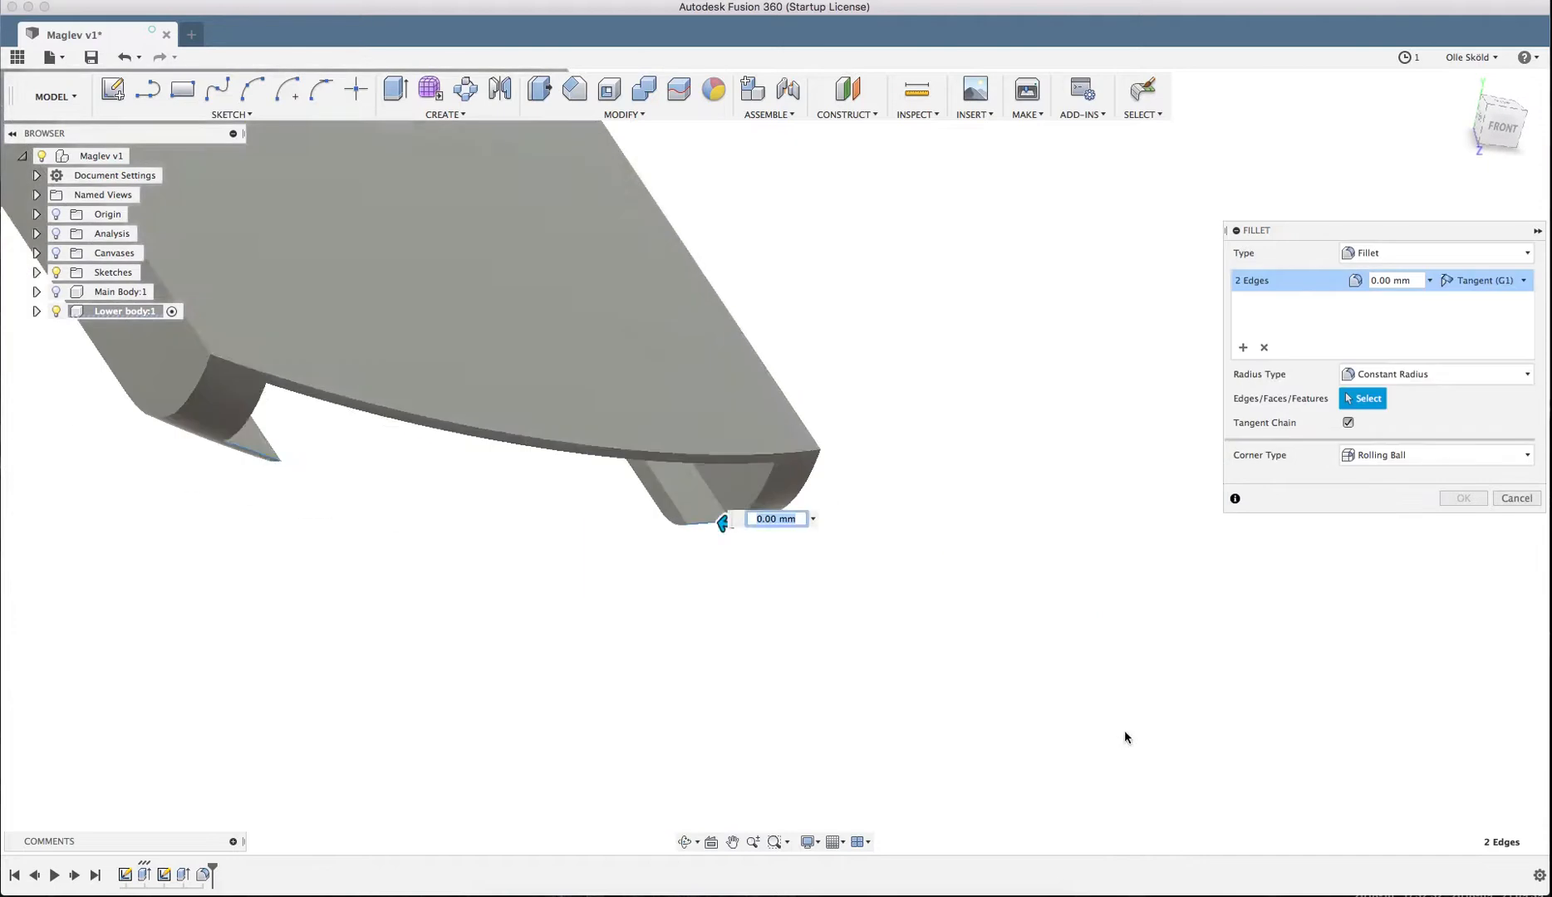
scroll(631, 475, "up", 3)
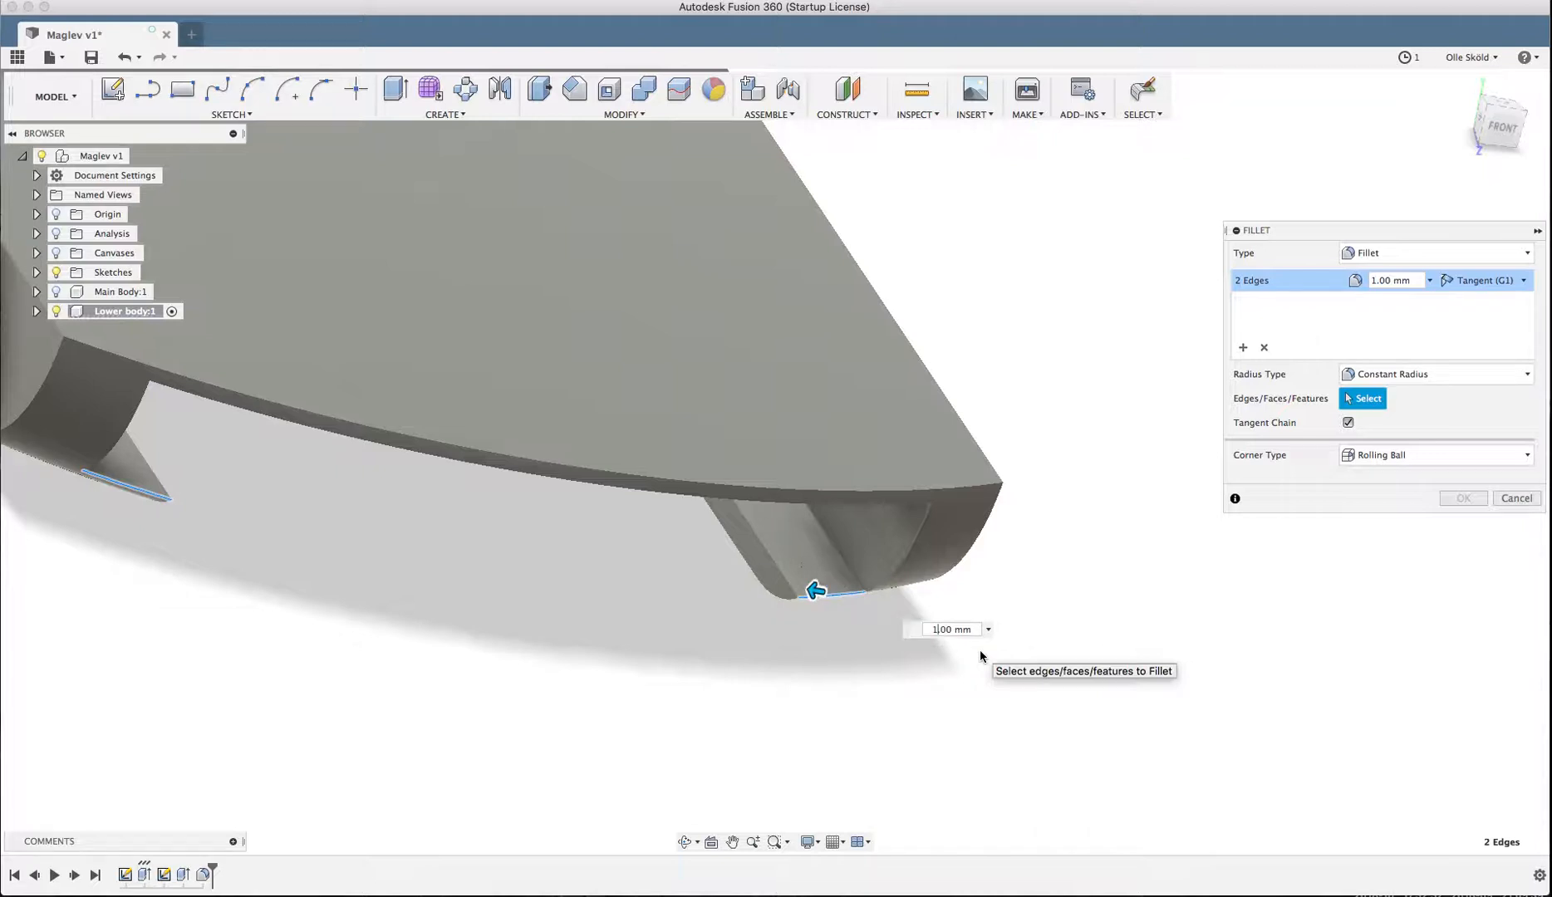
key("BackSpace")
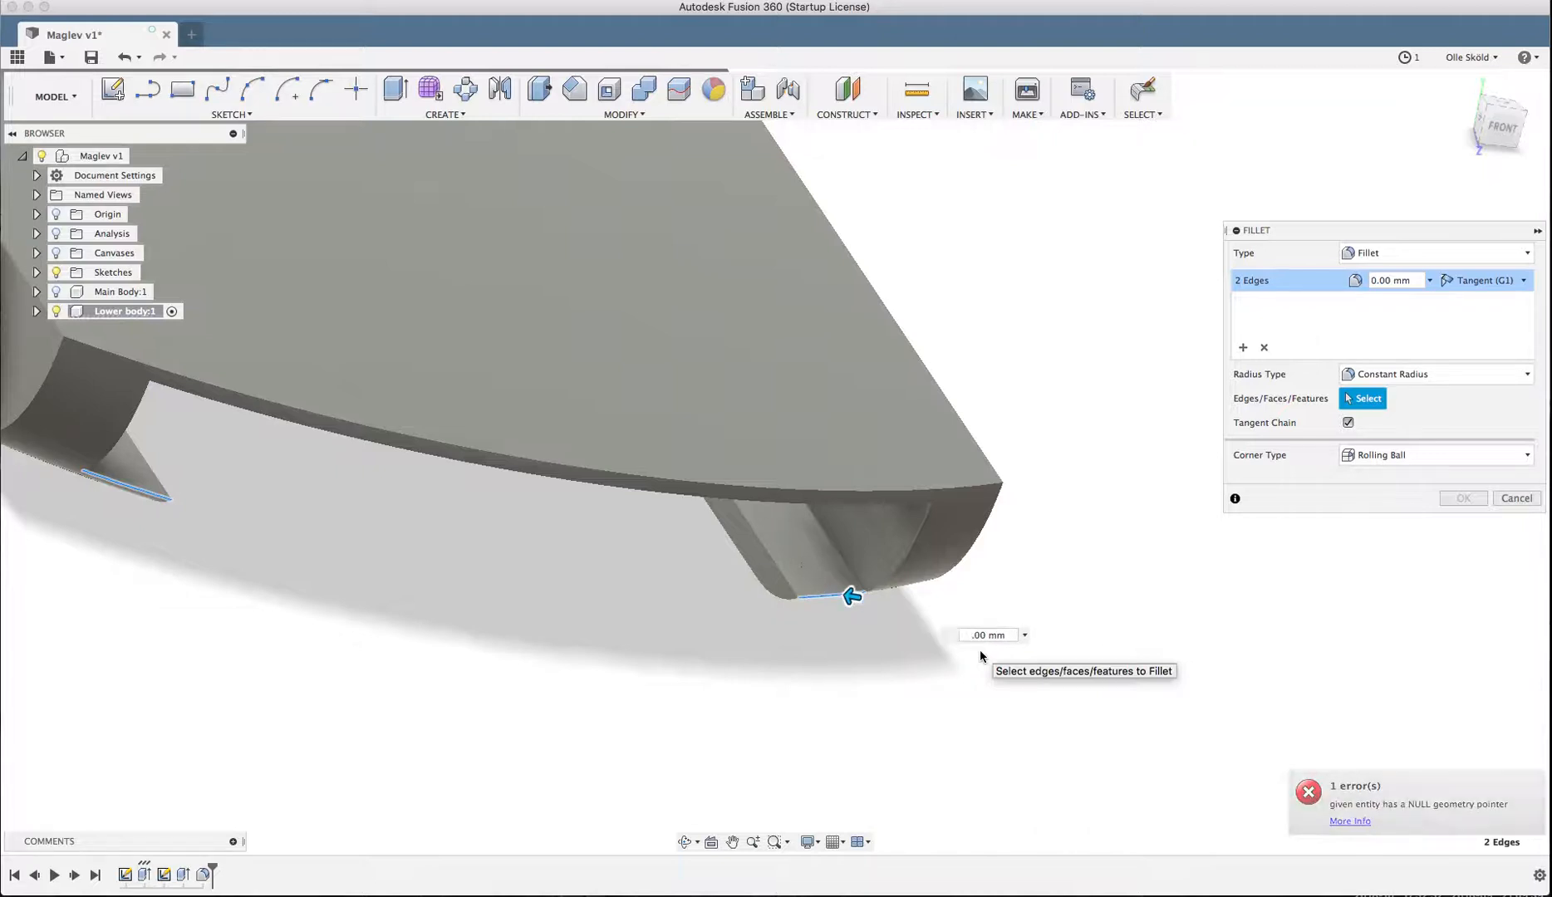
type("0.")
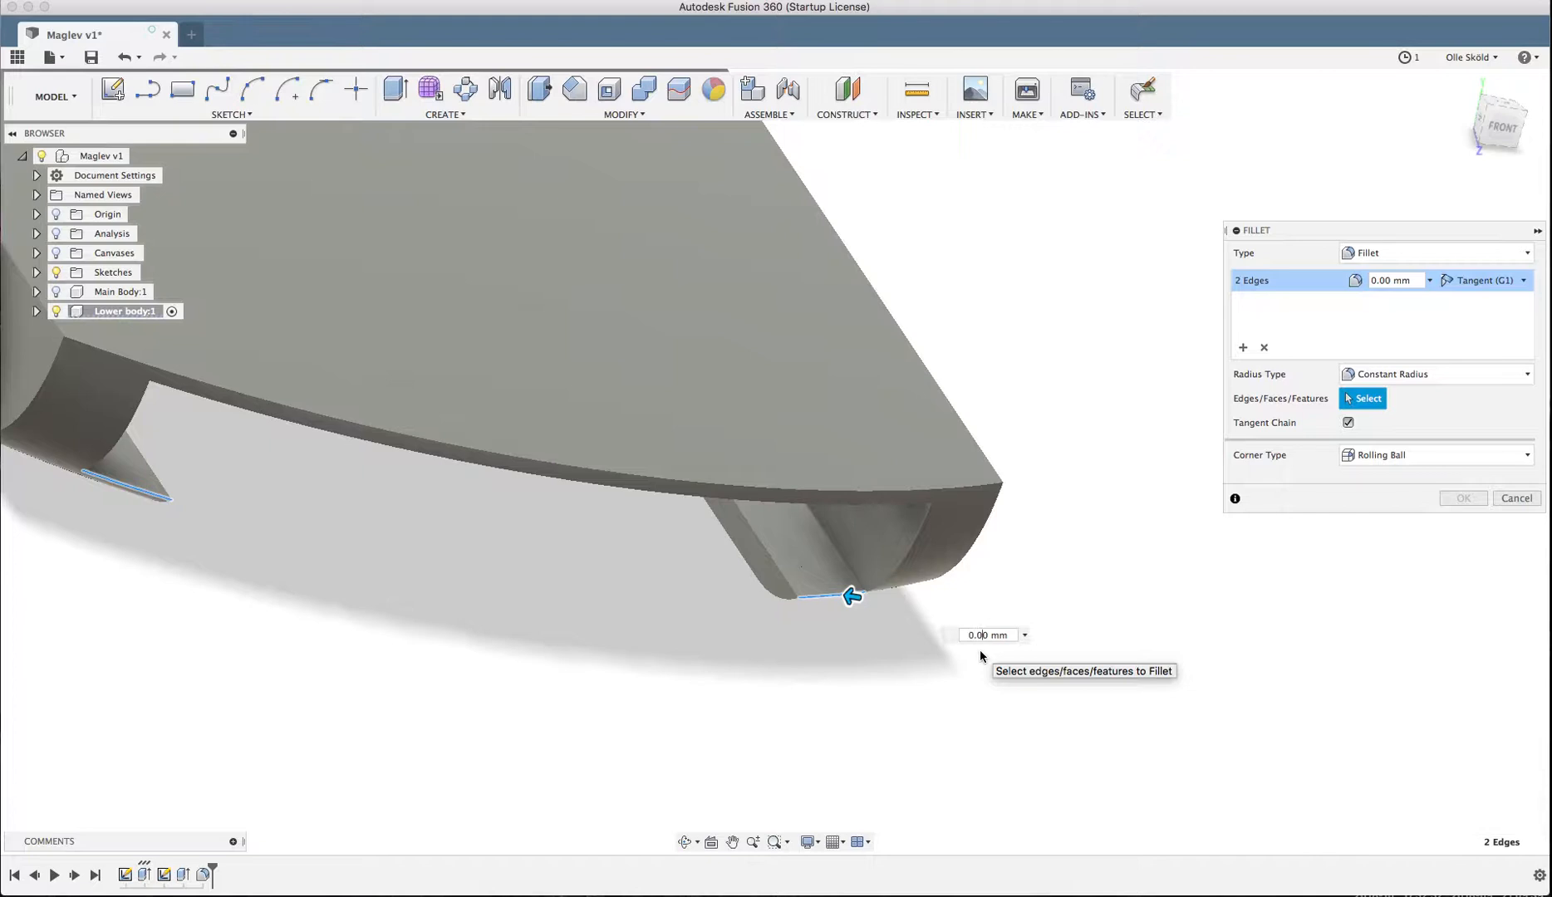
type("5")
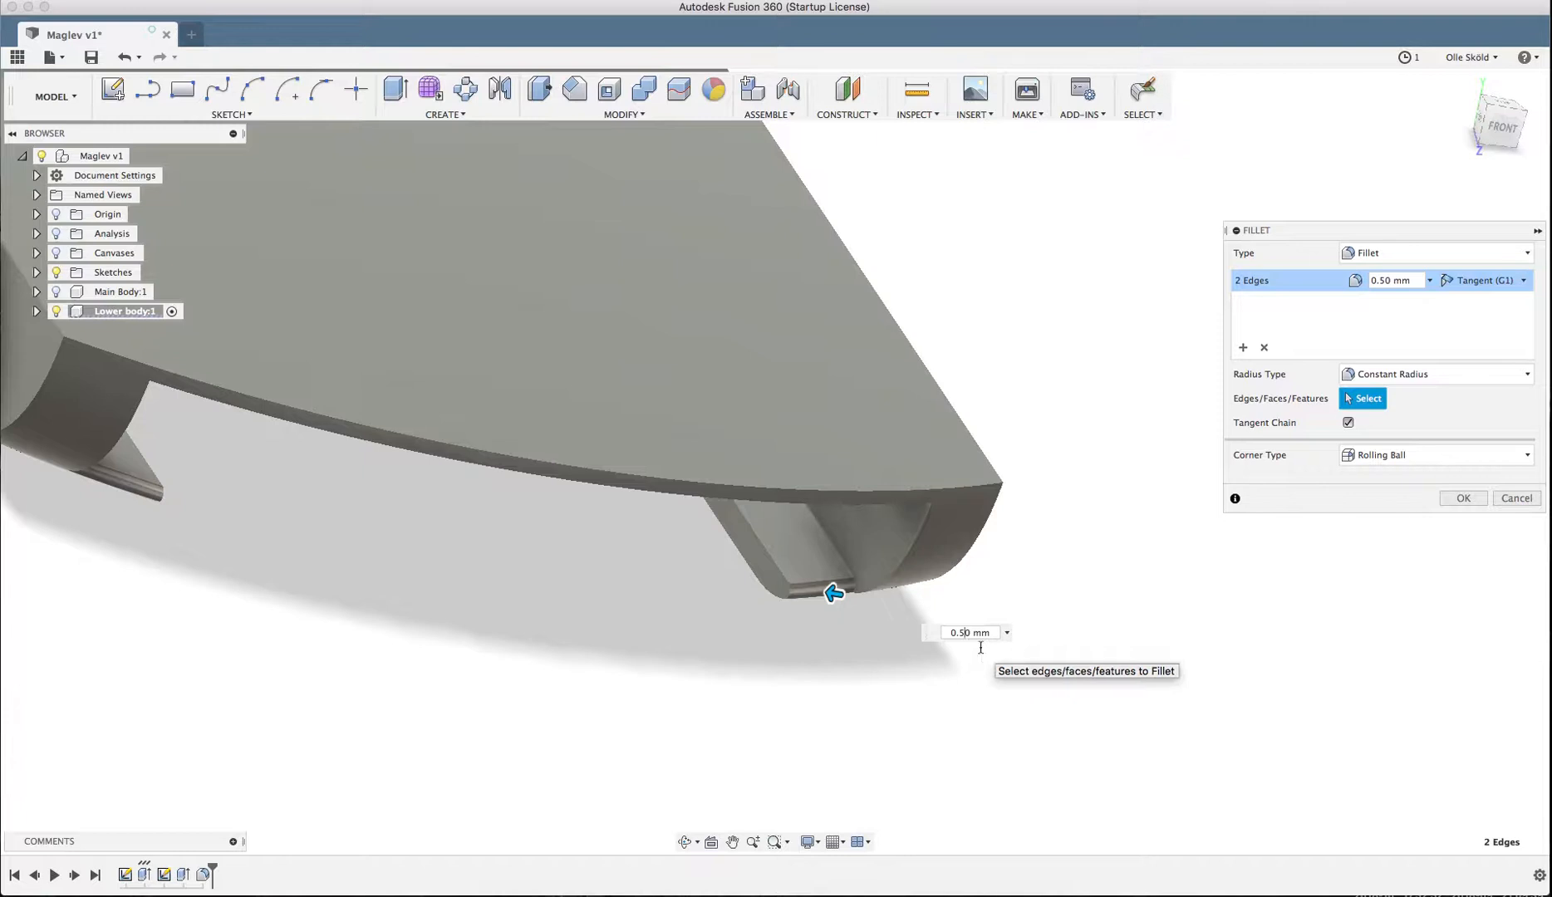
left_click(1518, 499)
- Fillet the sharp front edges of the two inward-facing bottom lips with a 0.5 mm radius
middle_click_drag(1132, 479, 915, 568, "shift")
scroll(834, 341, "up", 5)
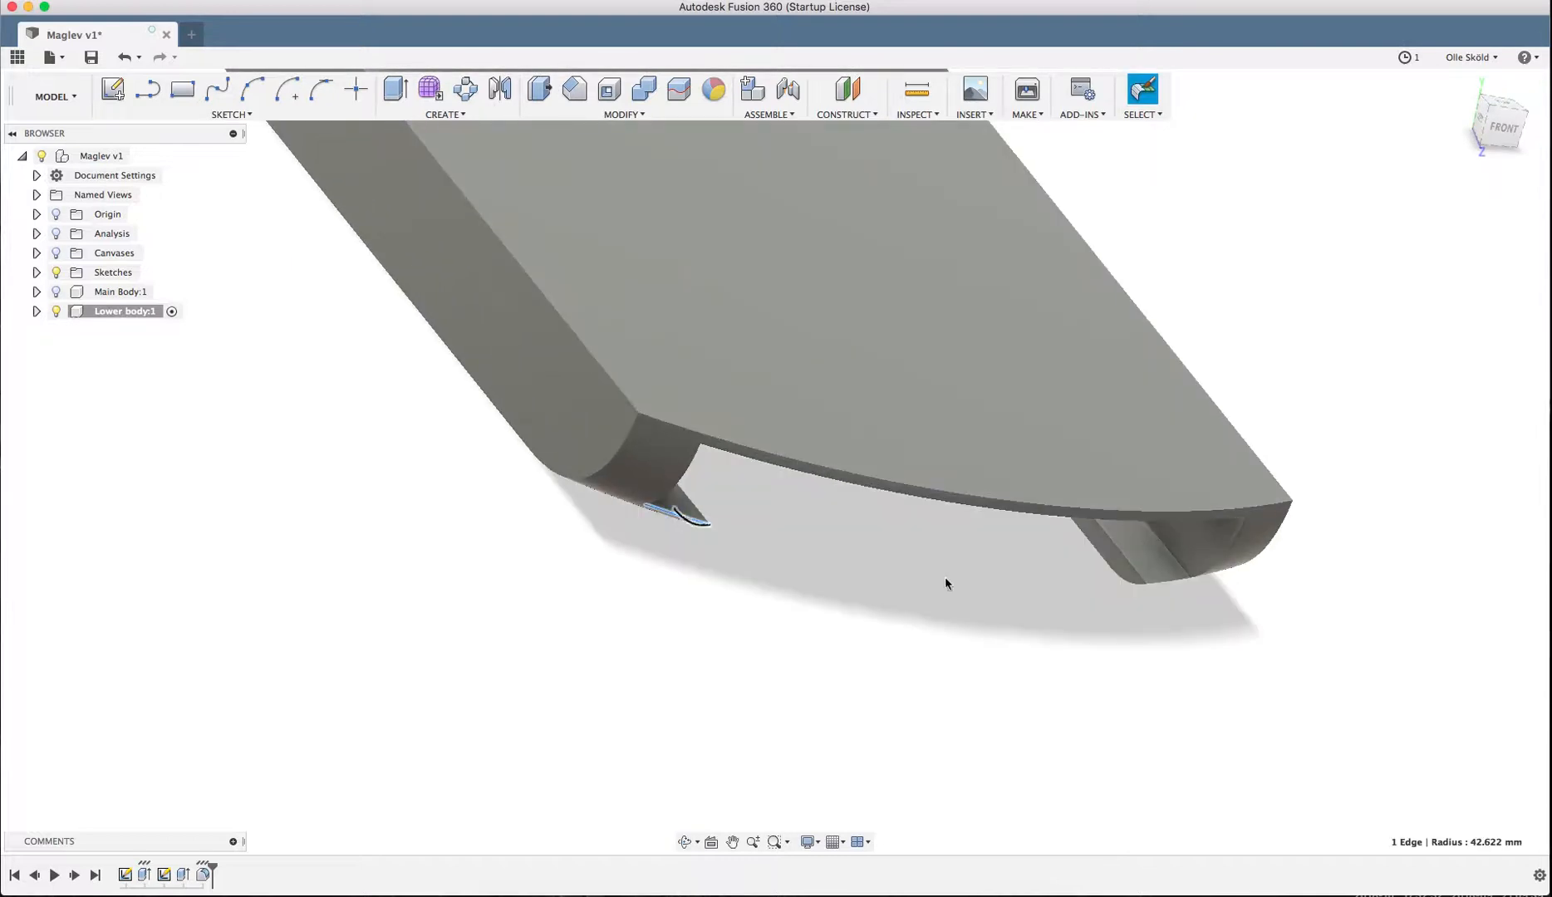
left_click(1165, 586, "shift")
scroll(1154, 469, "up", 5)
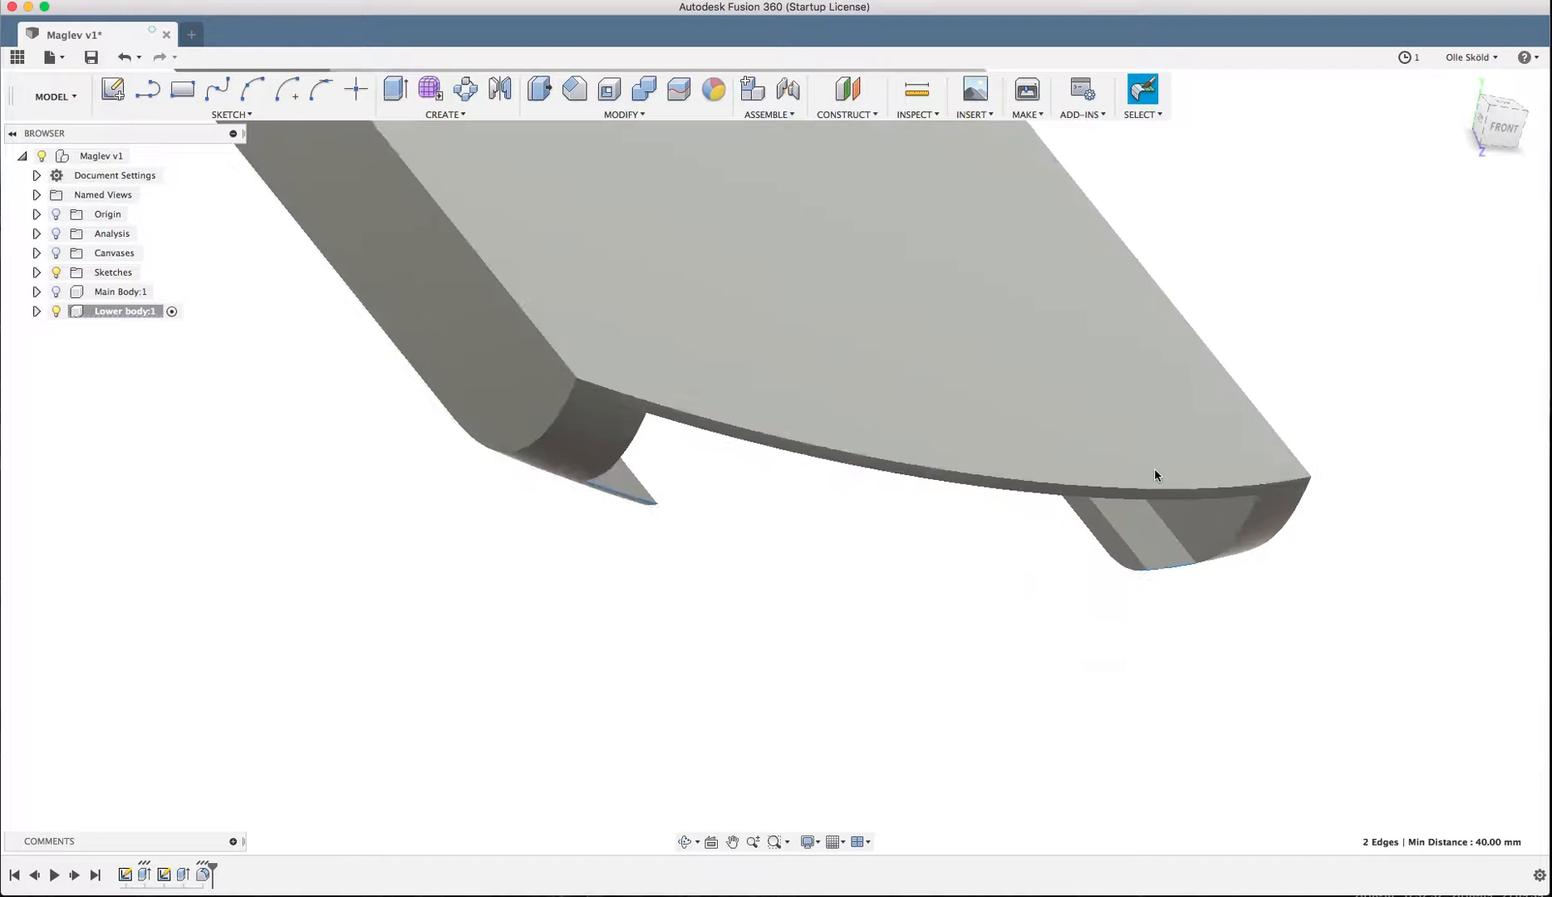
type("f")
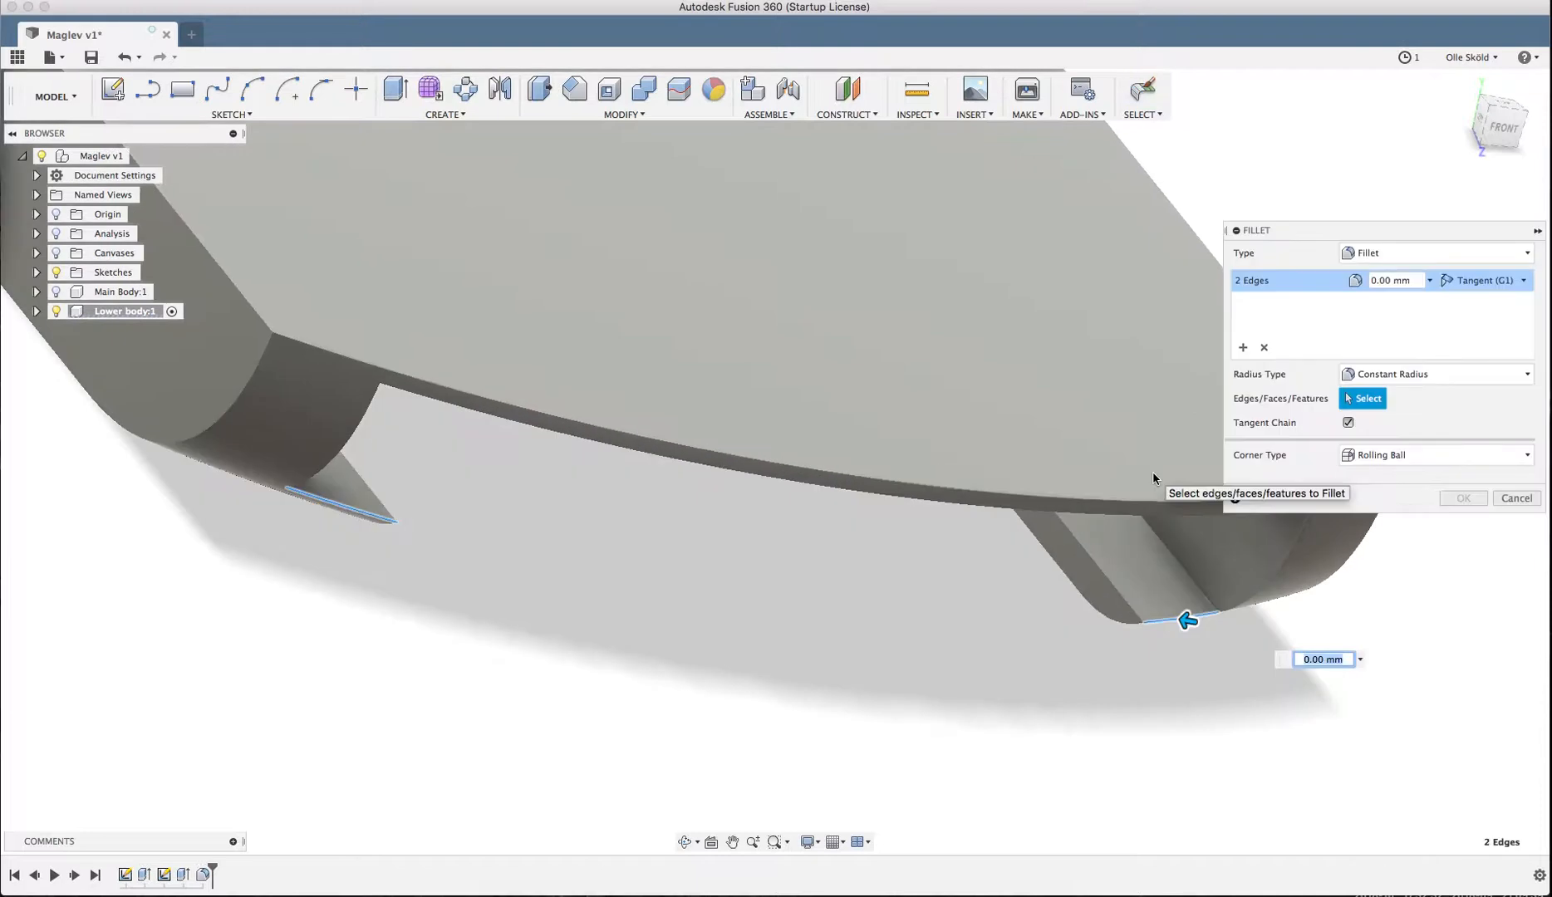
type("0.5")
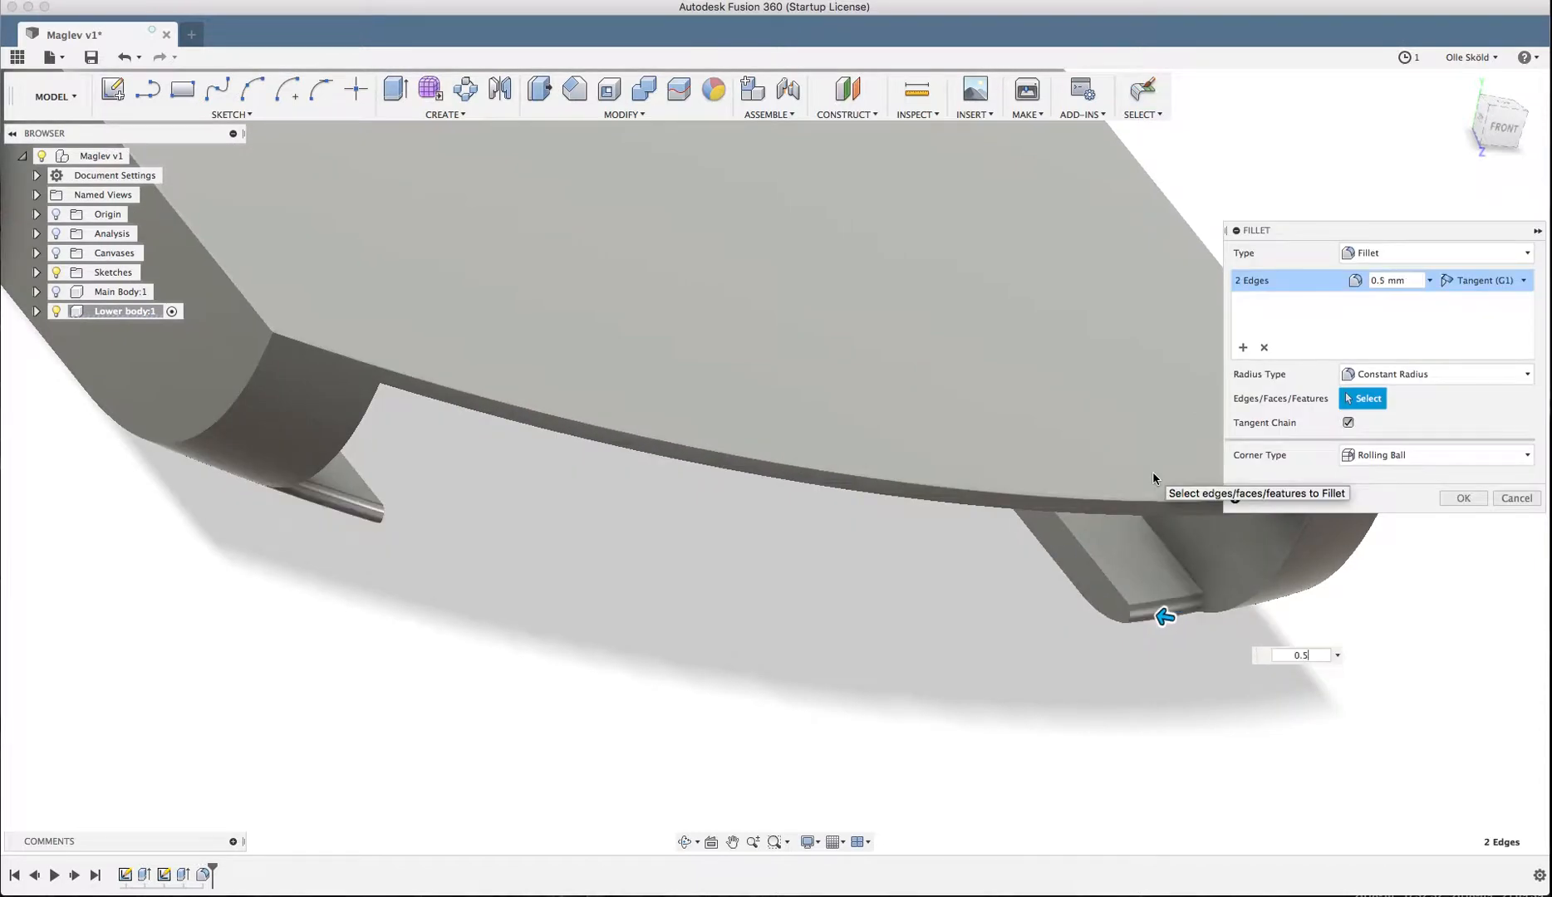
key("Return")
- Delete the 0.5 mm fillet on the front edges of the two bottom lips
scroll(1280, 590, "down", 2)
scroll(1167, 544, "down", 5)
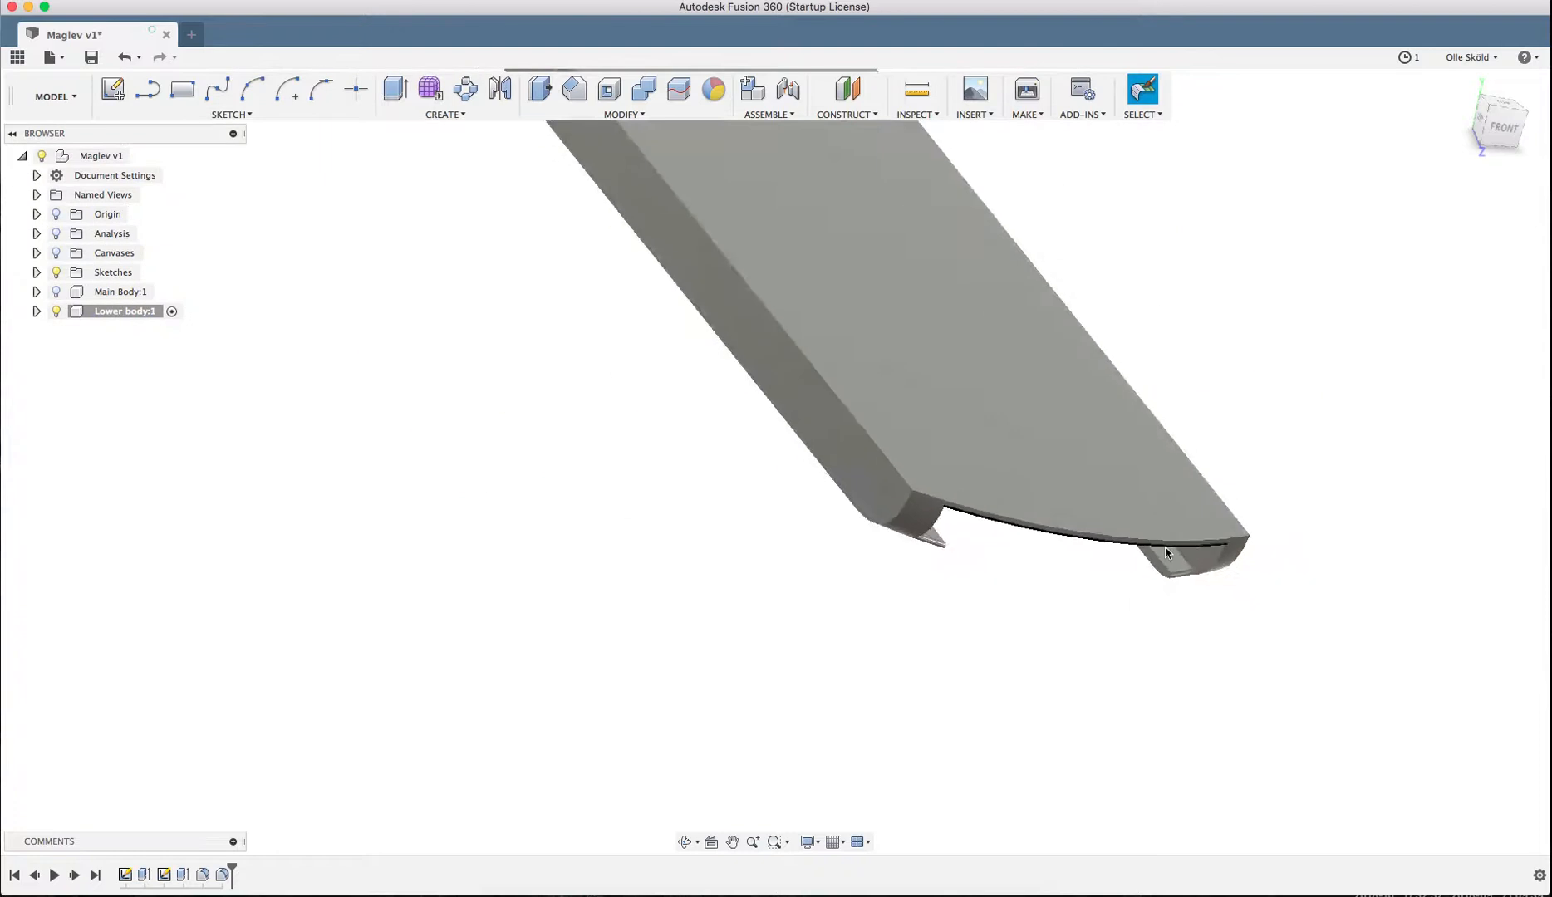
middle_click_drag(1163, 539, 1005, 550, "shift")
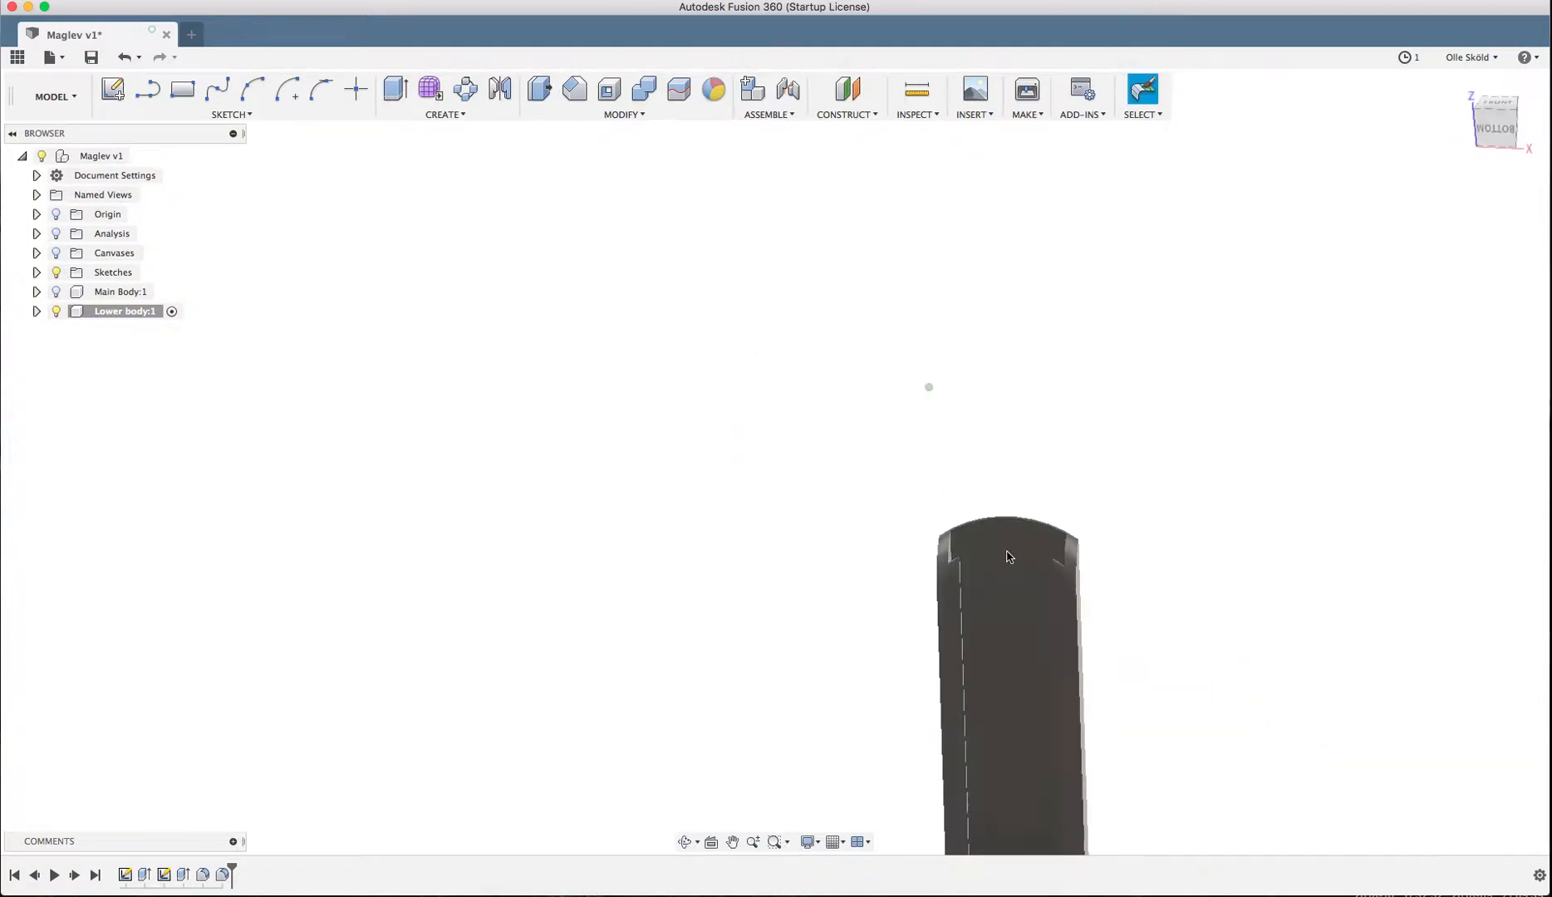
scroll(1035, 628, "up", 5)
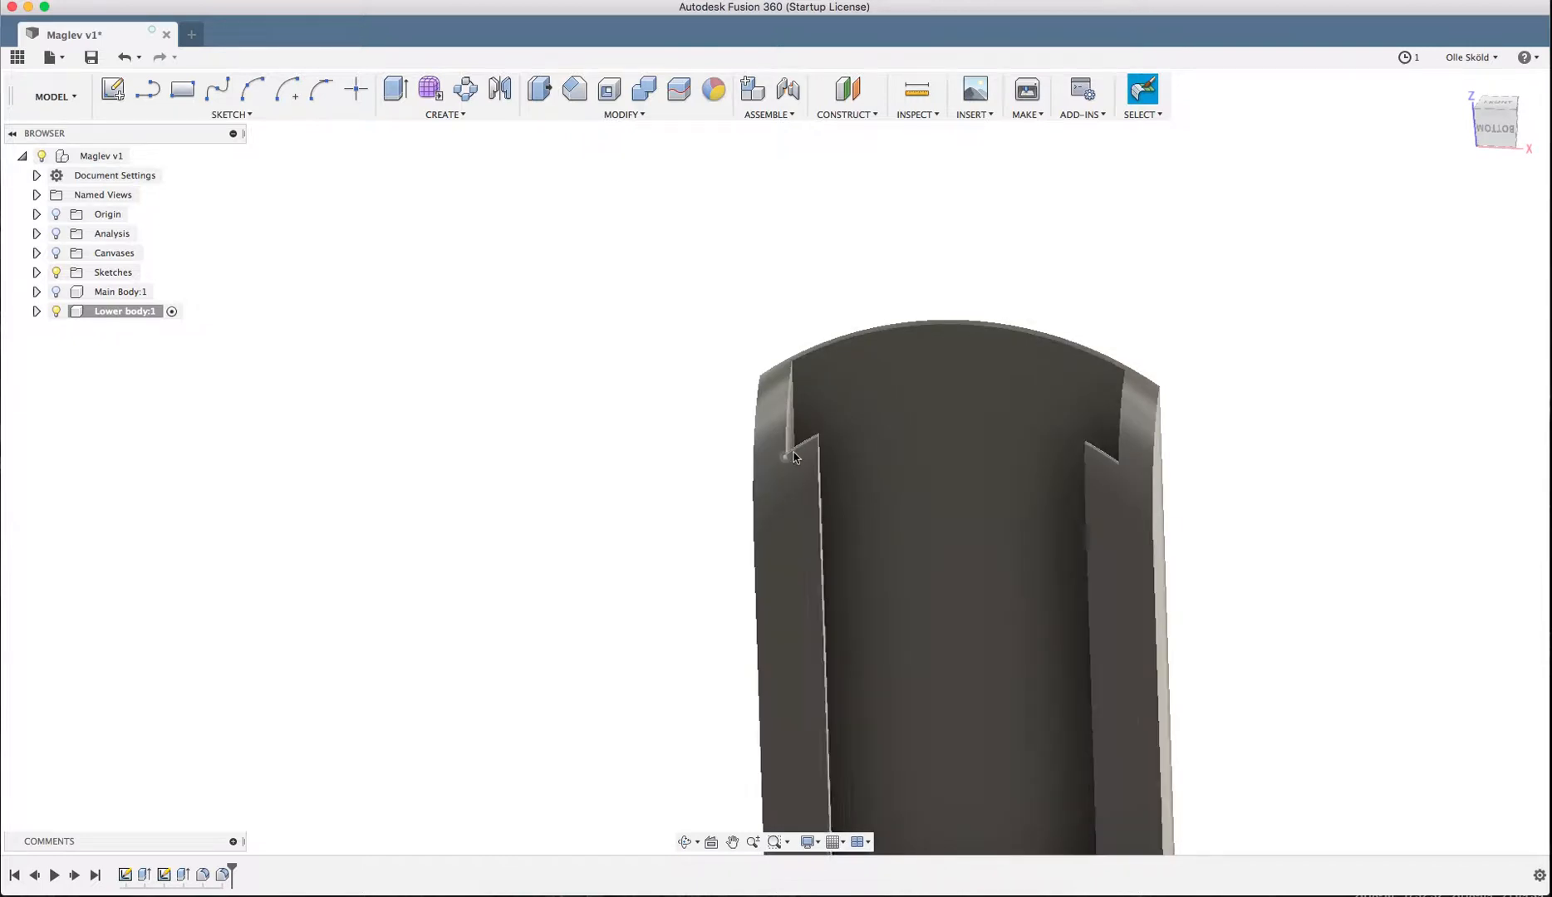
middle_click_drag(876, 460, 702, 436, "shift")
middle_click_drag(943, 489, 579, 674, "shift")
right_click(224, 875)
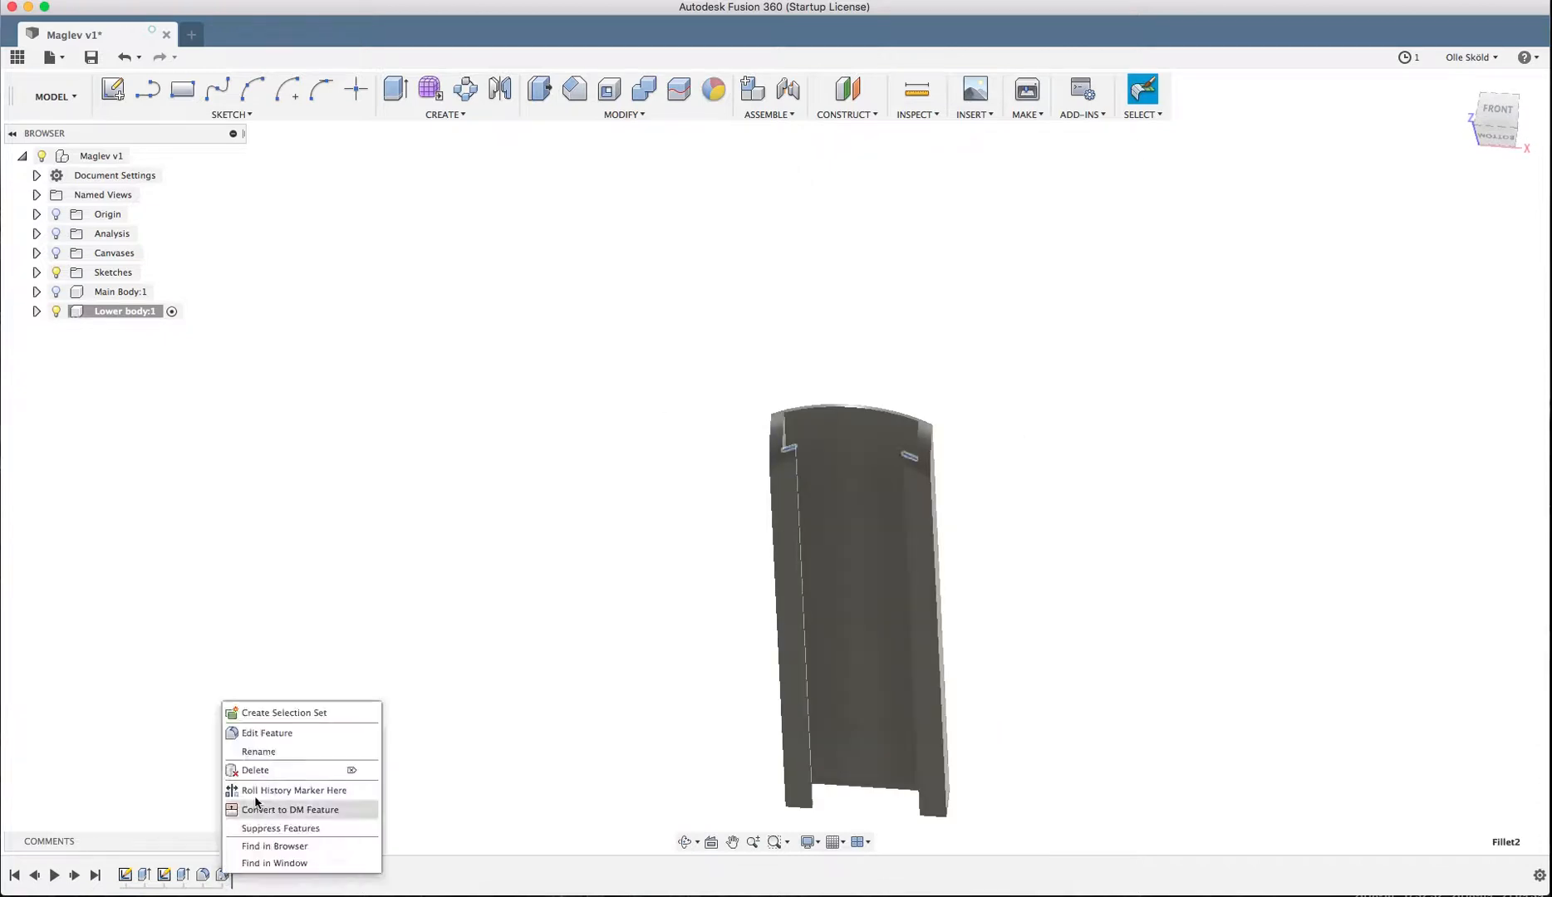
left_click(254, 770)
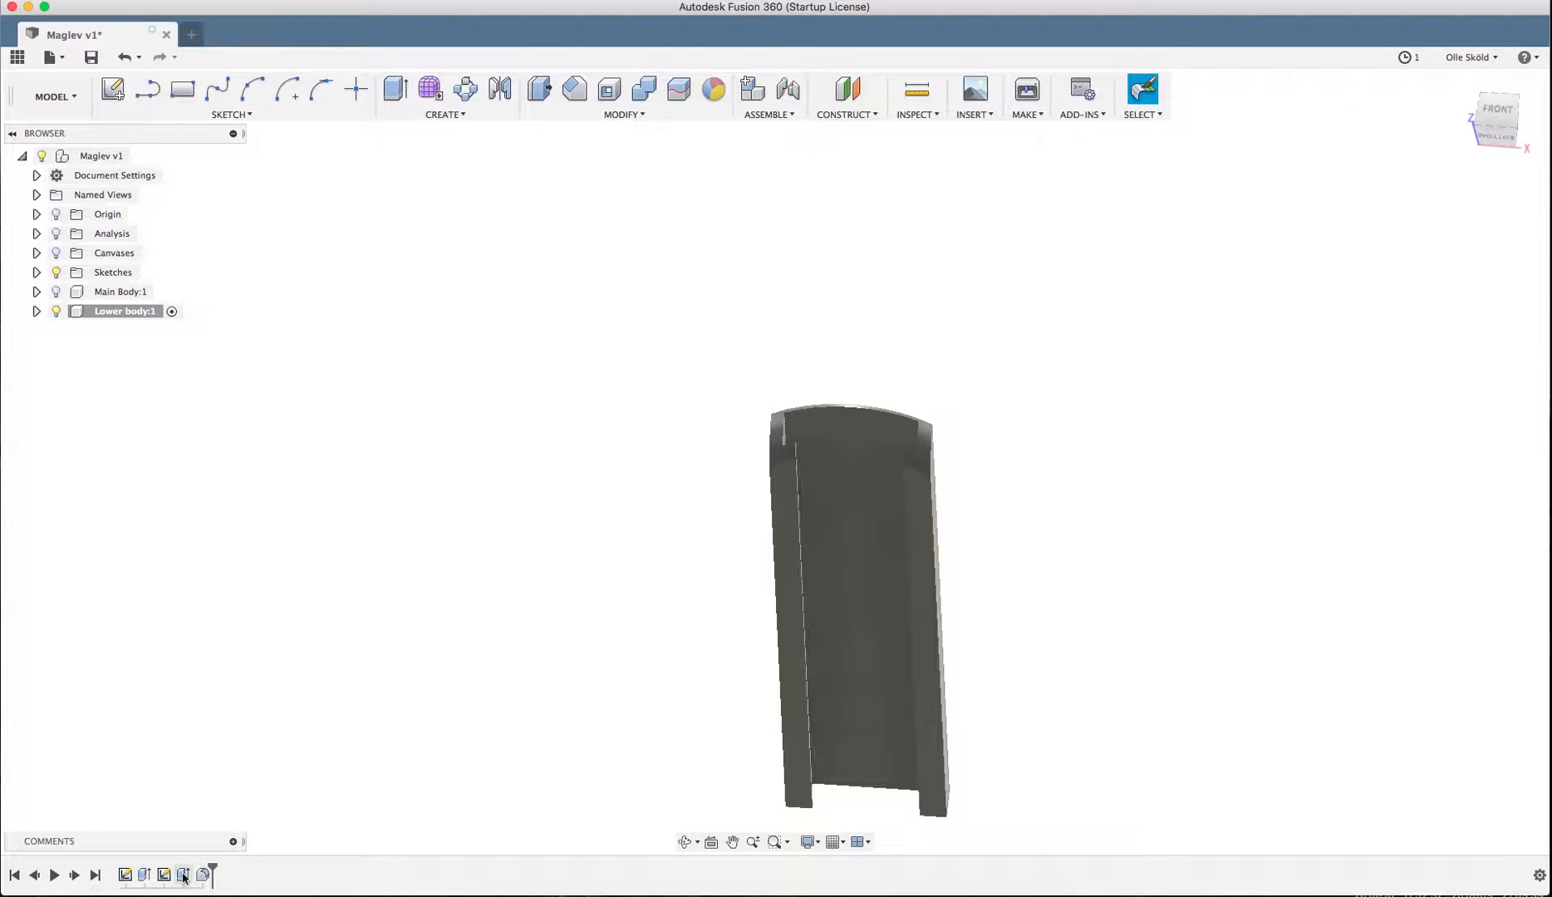
- Sketch a 50 mm wide rectangle on the bottom lip face, running back from the lips' front inner corners
left_click(1495, 136)
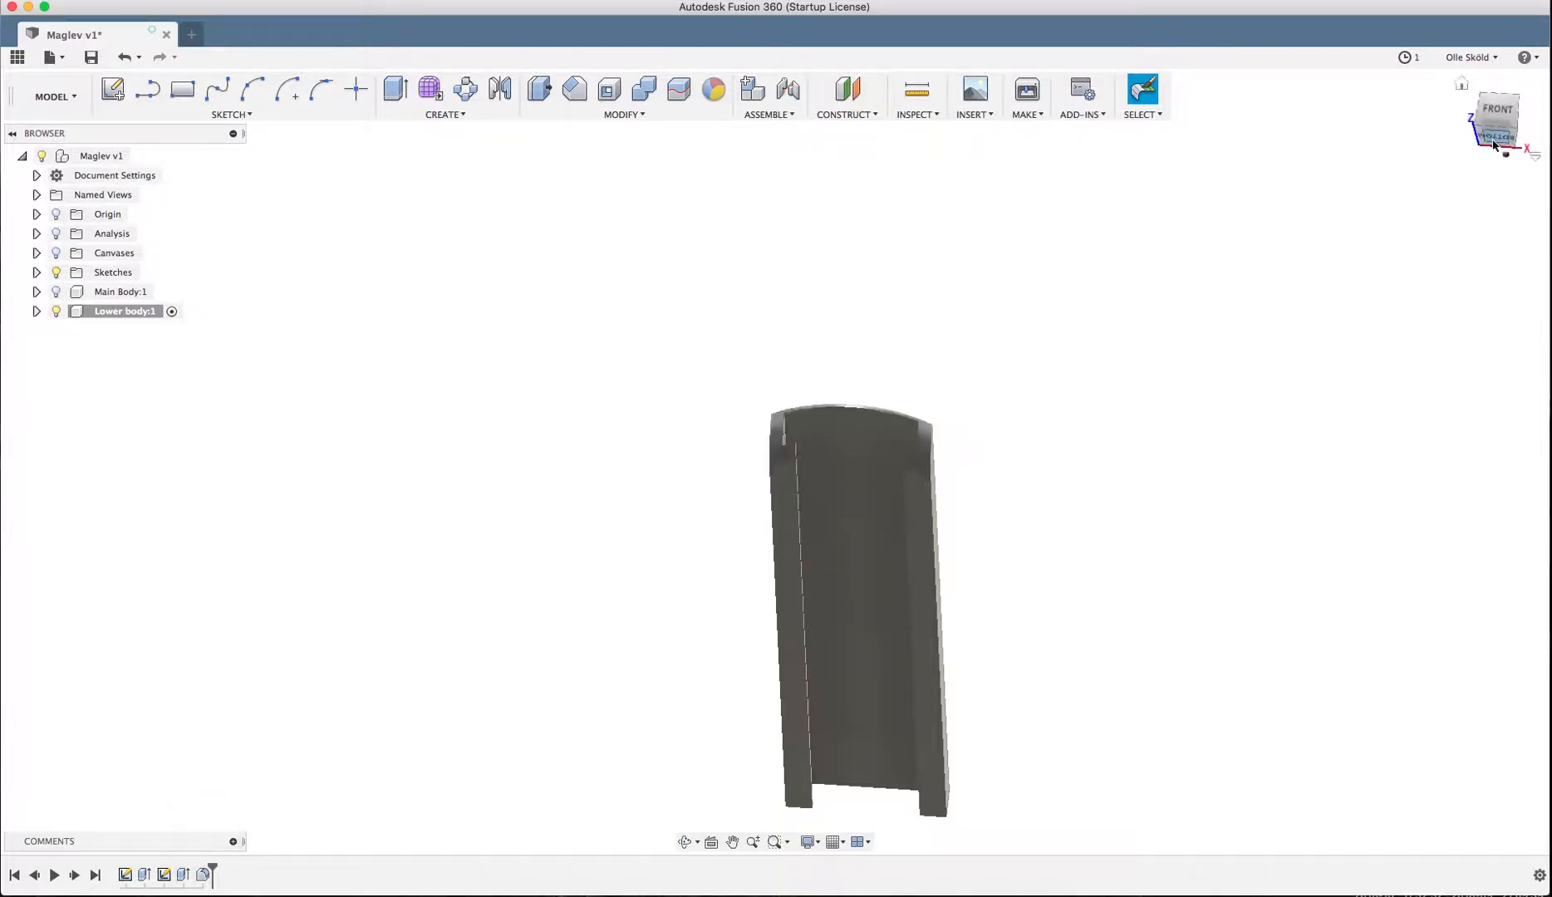
scroll(835, 278, "up", 4)
scroll(830, 295, "down", 1)
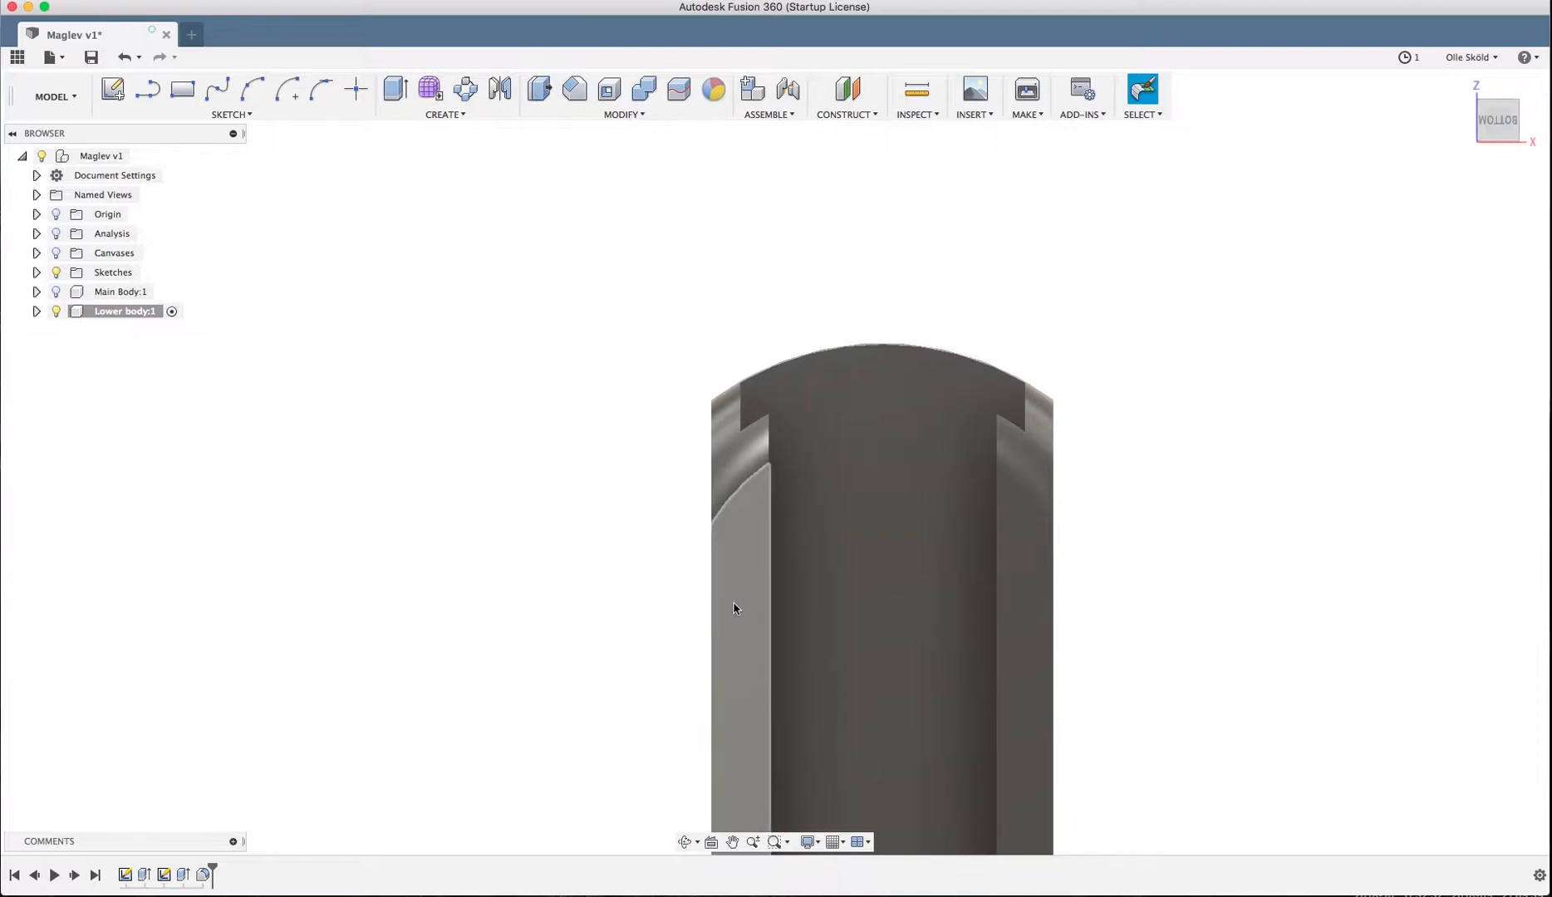
left_click(734, 608)
scroll(579, 272, "down", 1)
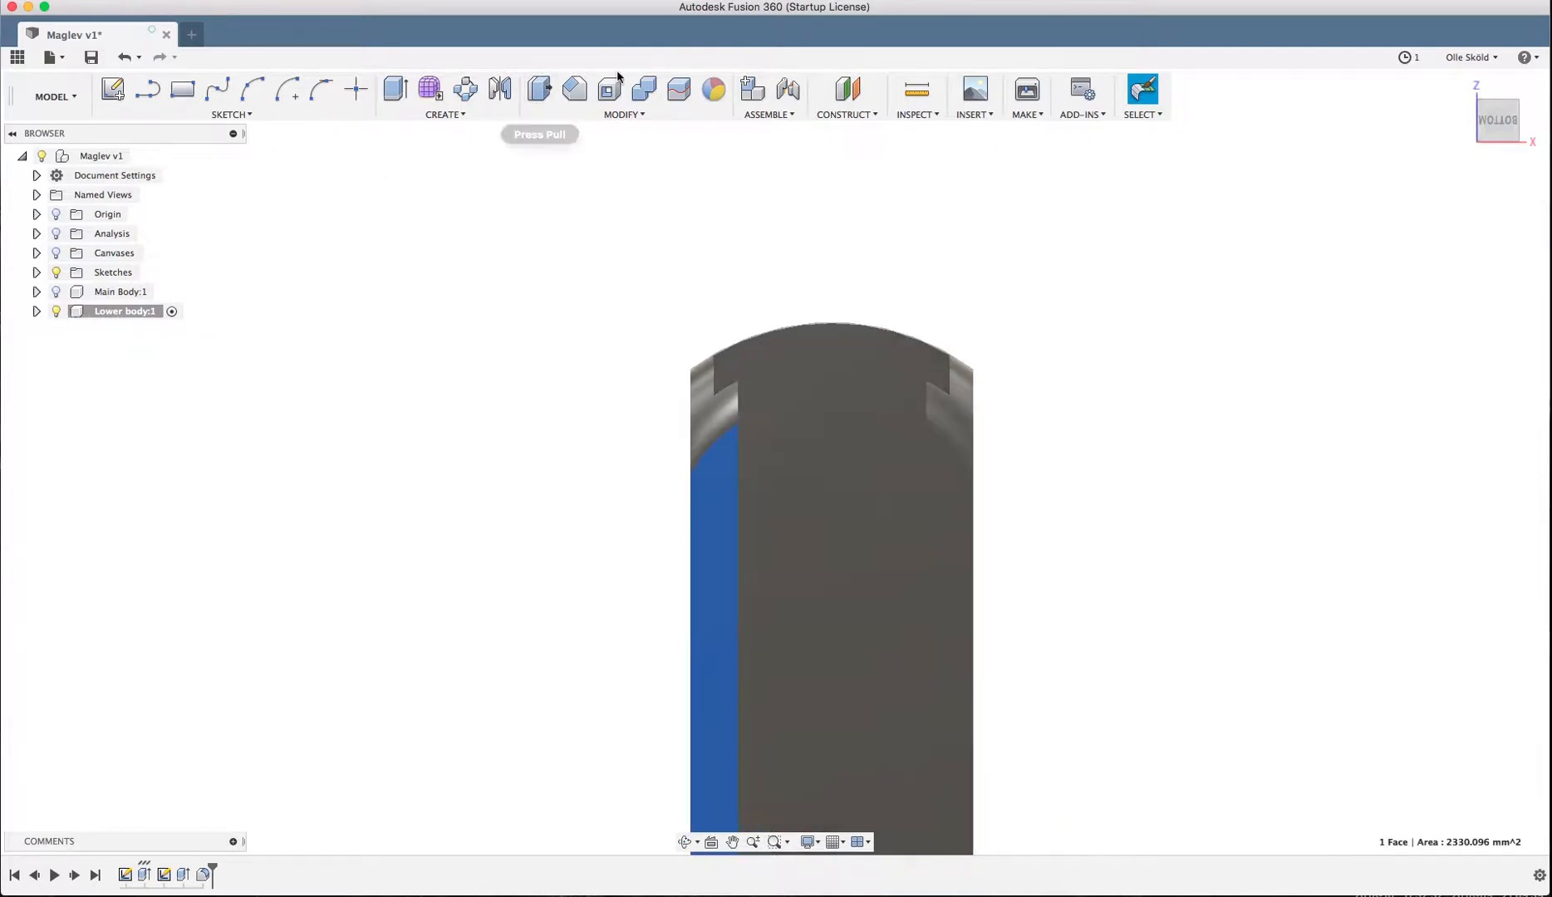
left_click(112, 89)
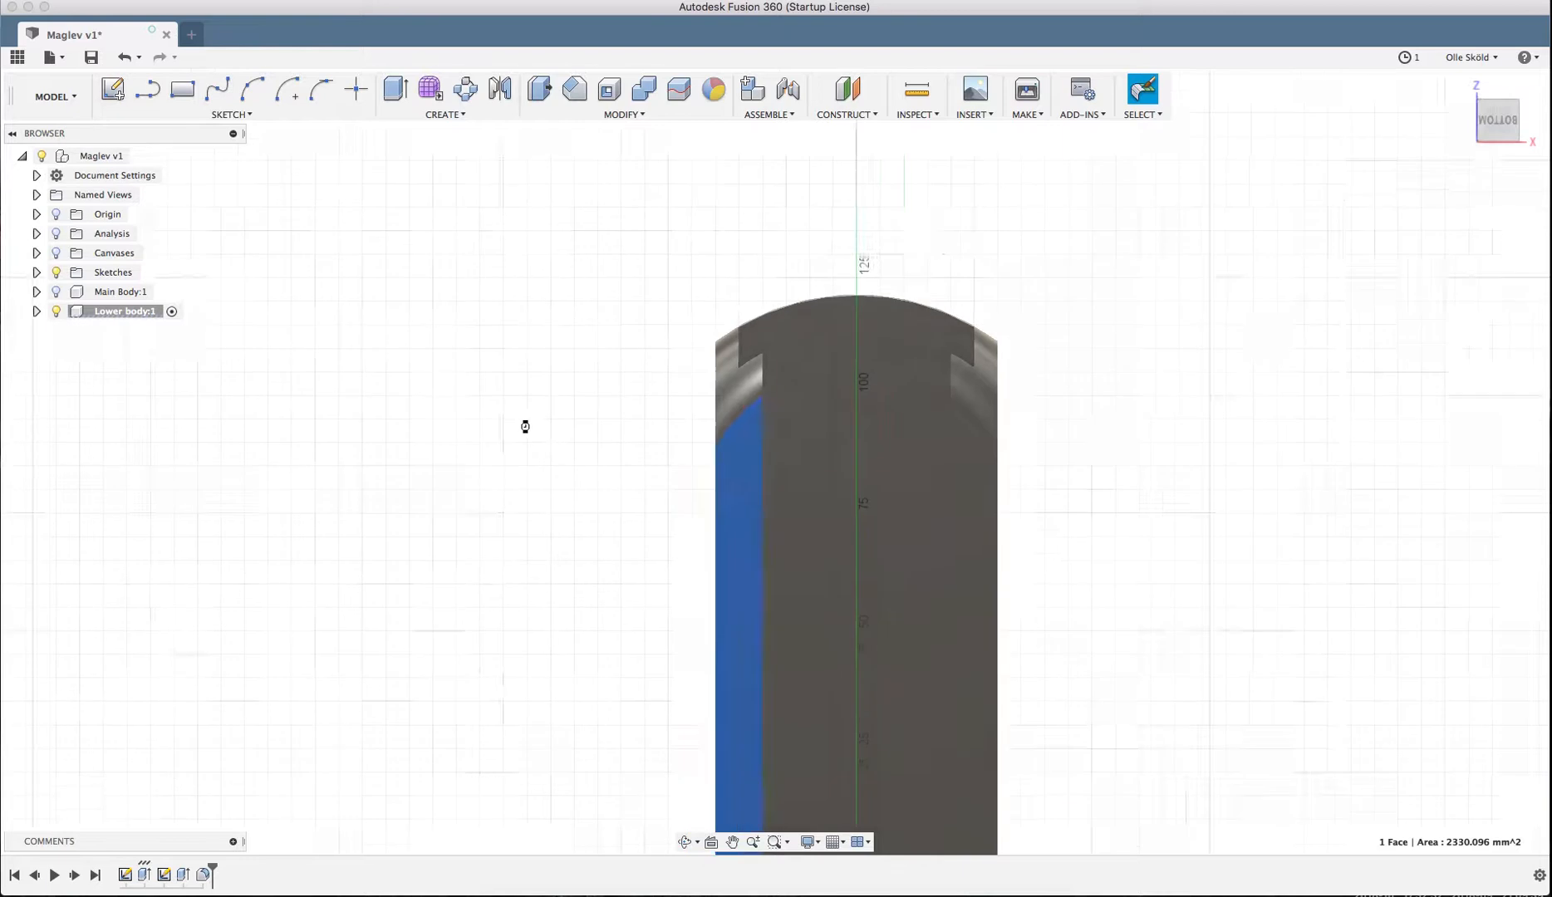
scroll(1072, 384, "up", 2)
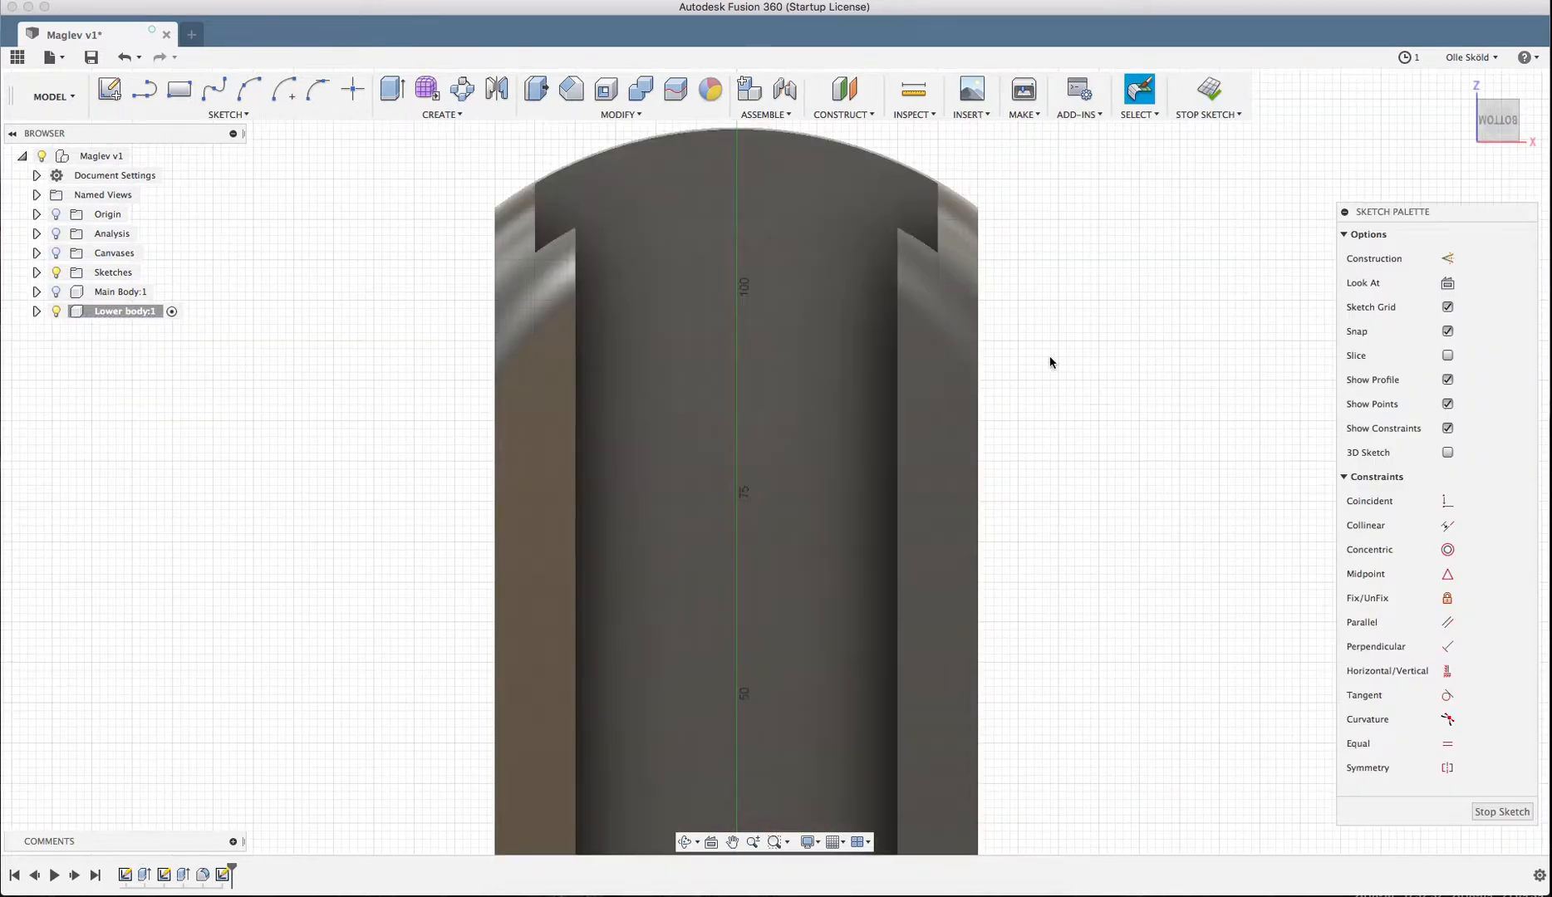
left_click(178, 88)
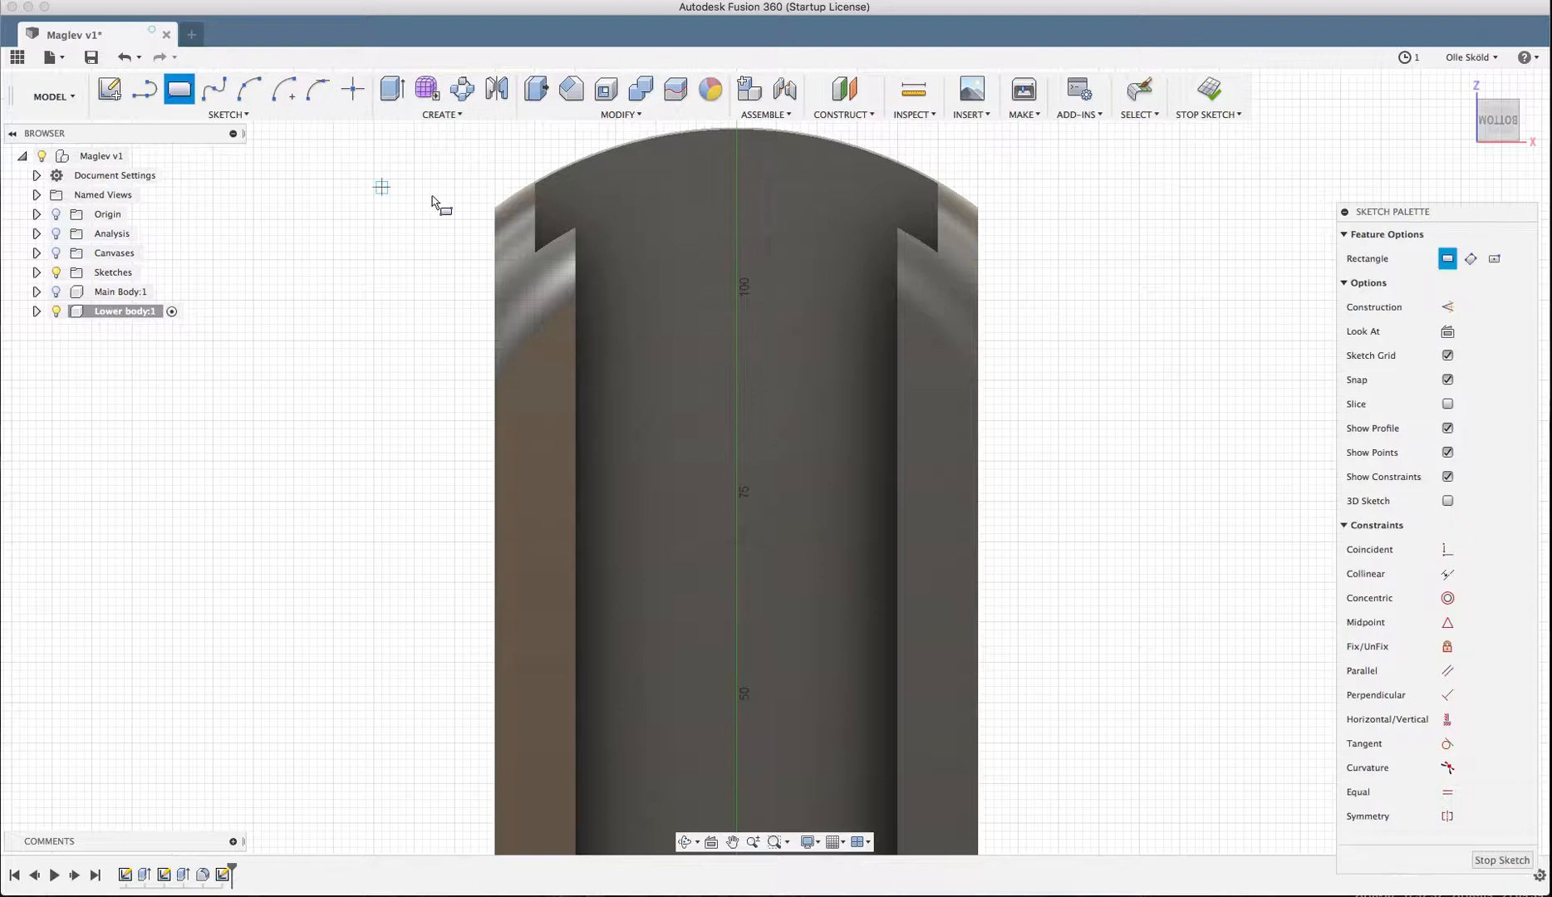
left_click(536, 251)
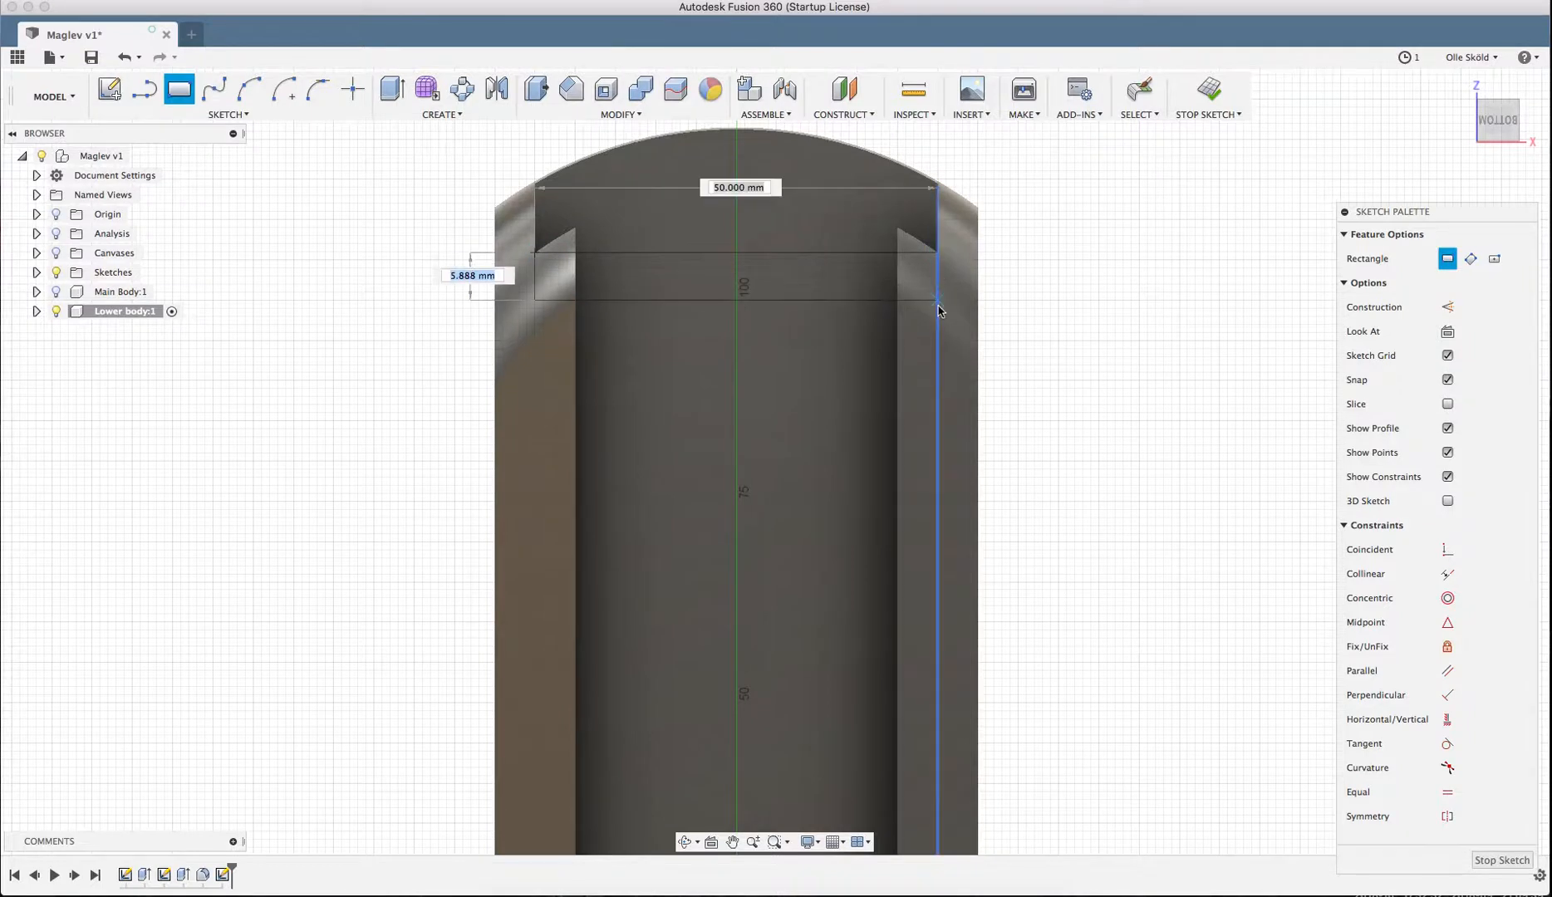
left_click(939, 358)
scroll(548, 380, "down", 1)
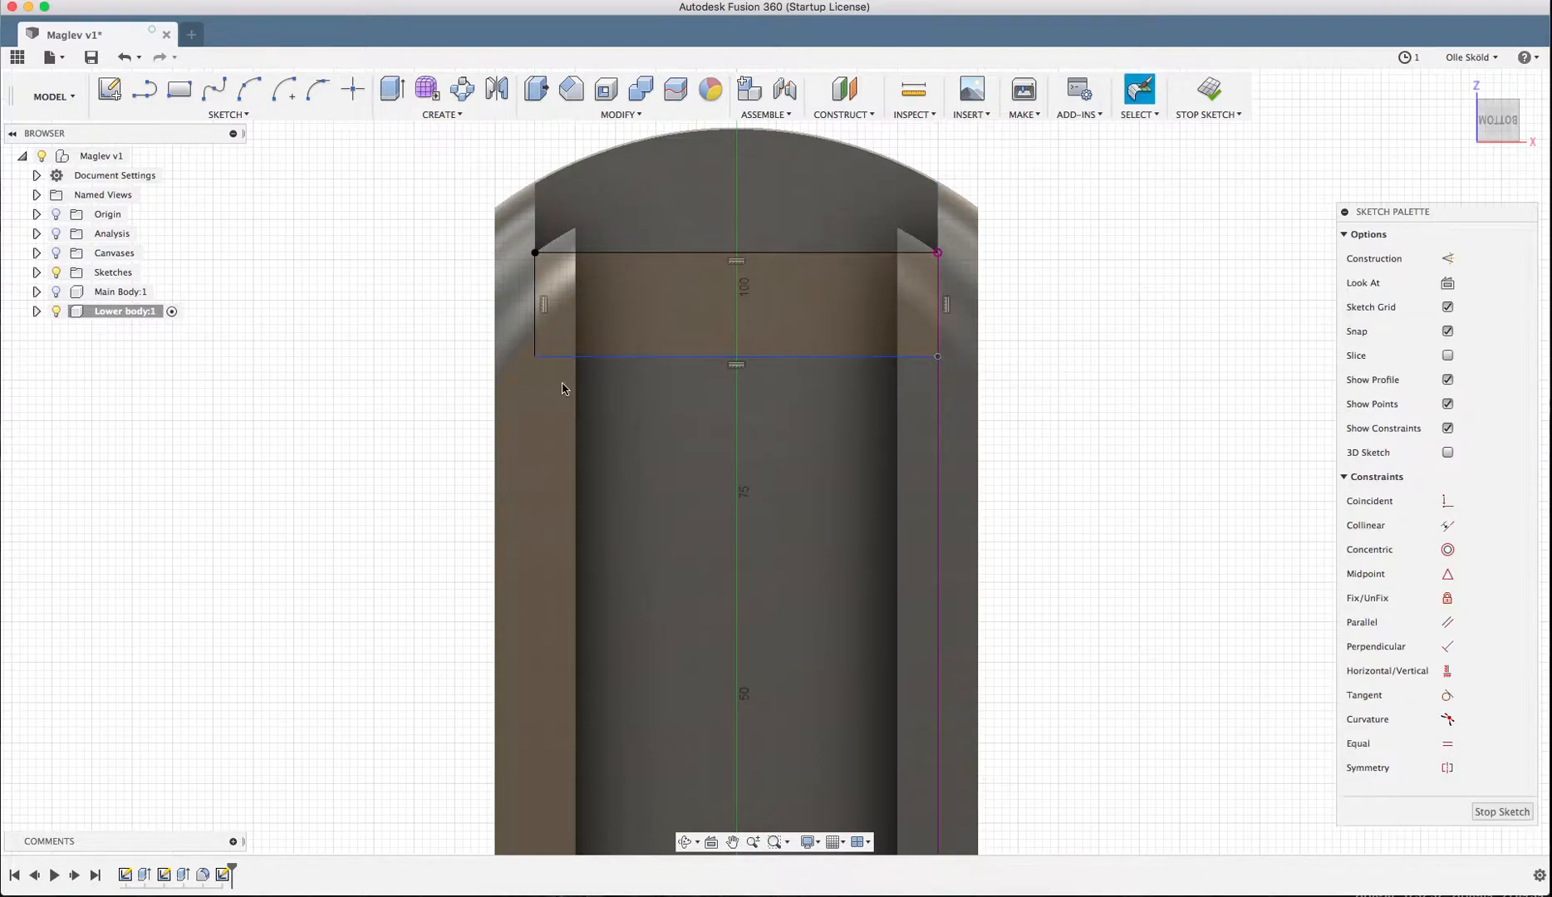
key("Escape")
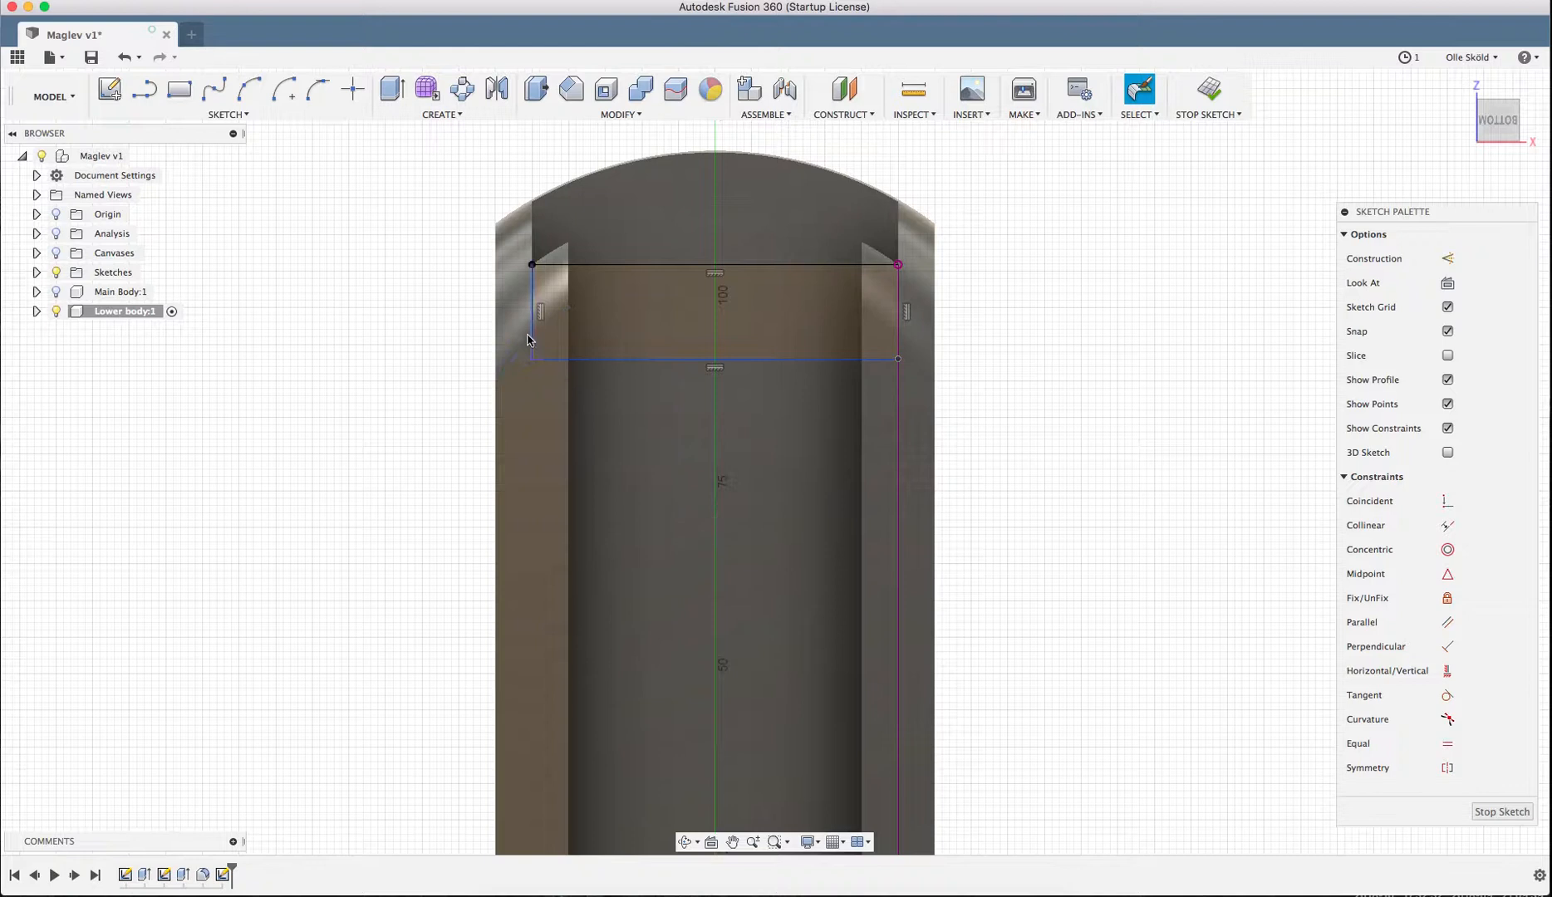
left_click(649, 337)
left_click(541, 342, "shift")
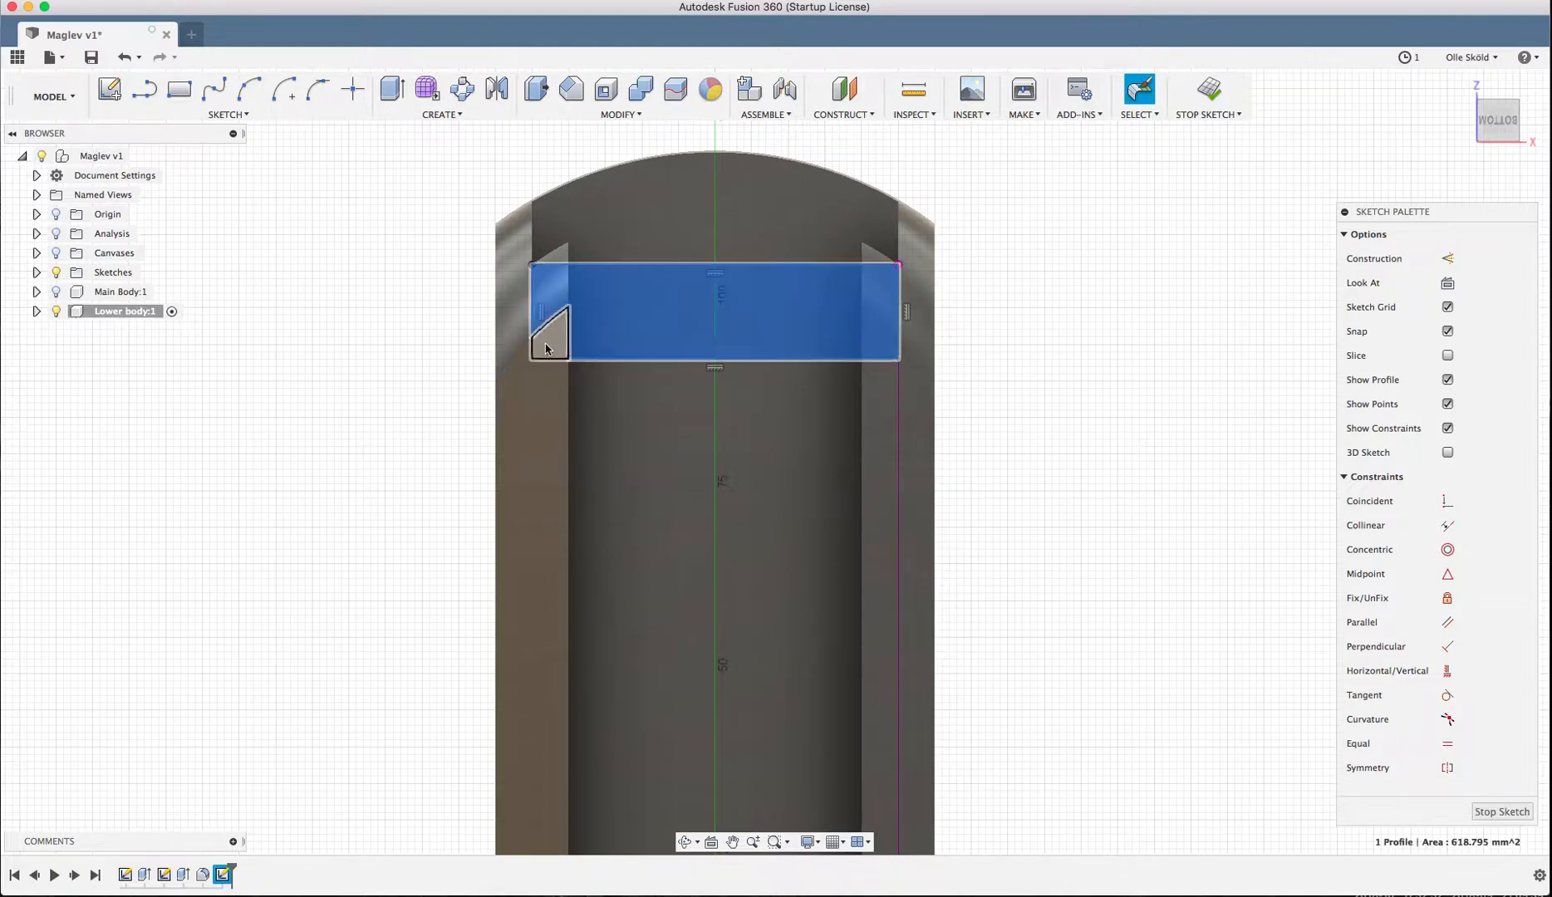
scroll(680, 274, "down", 3)
middle_click_drag(874, 314, 874, 356, "shift")
left_click(392, 88)
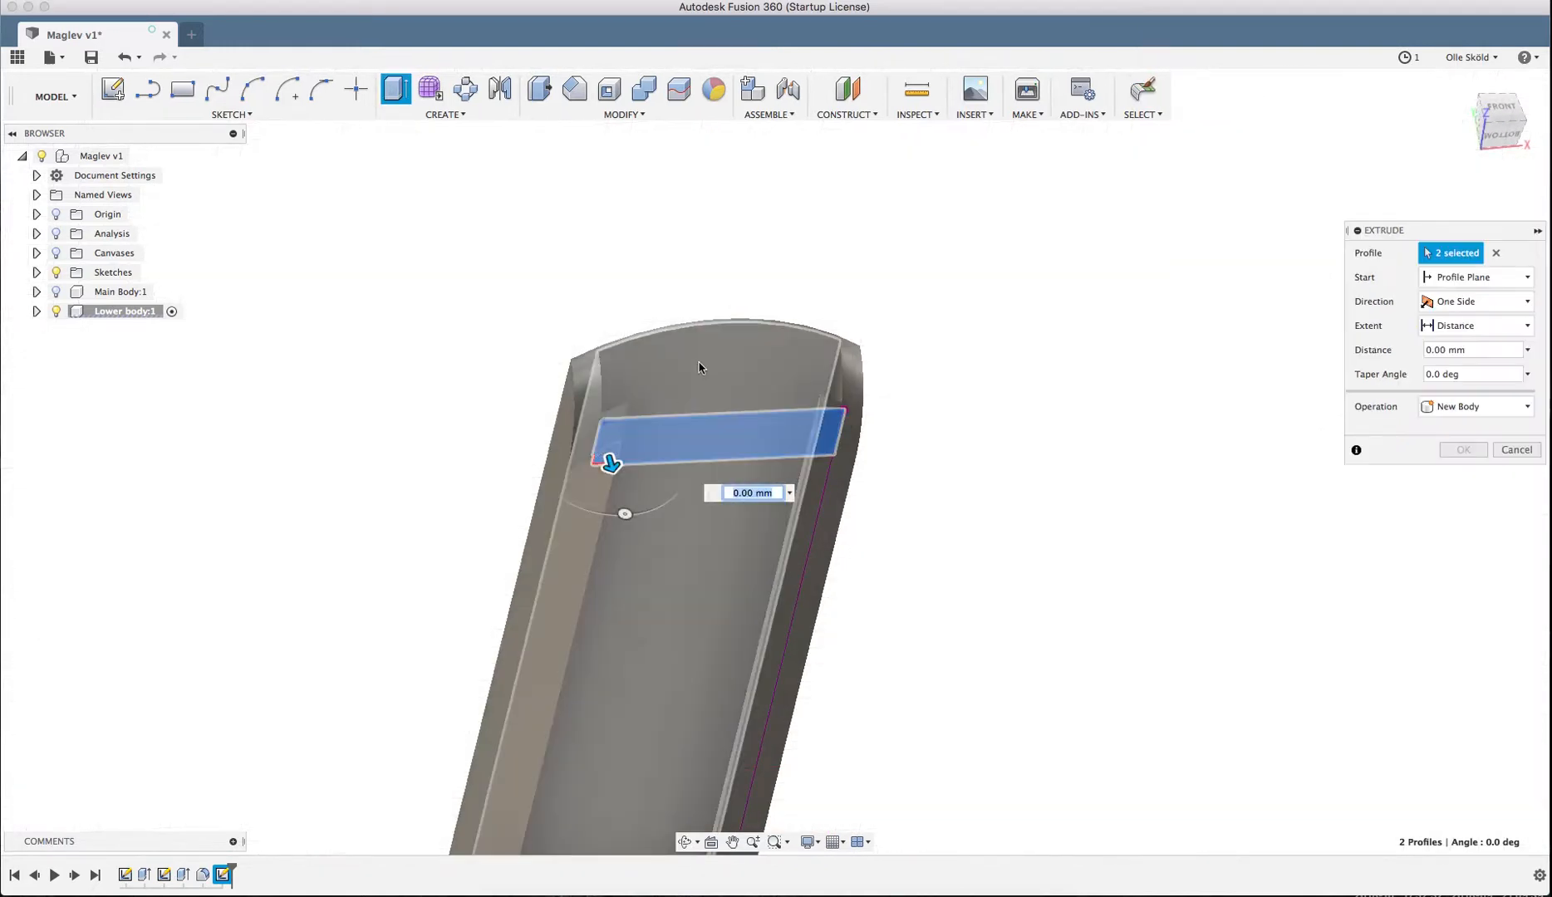
type("-11")
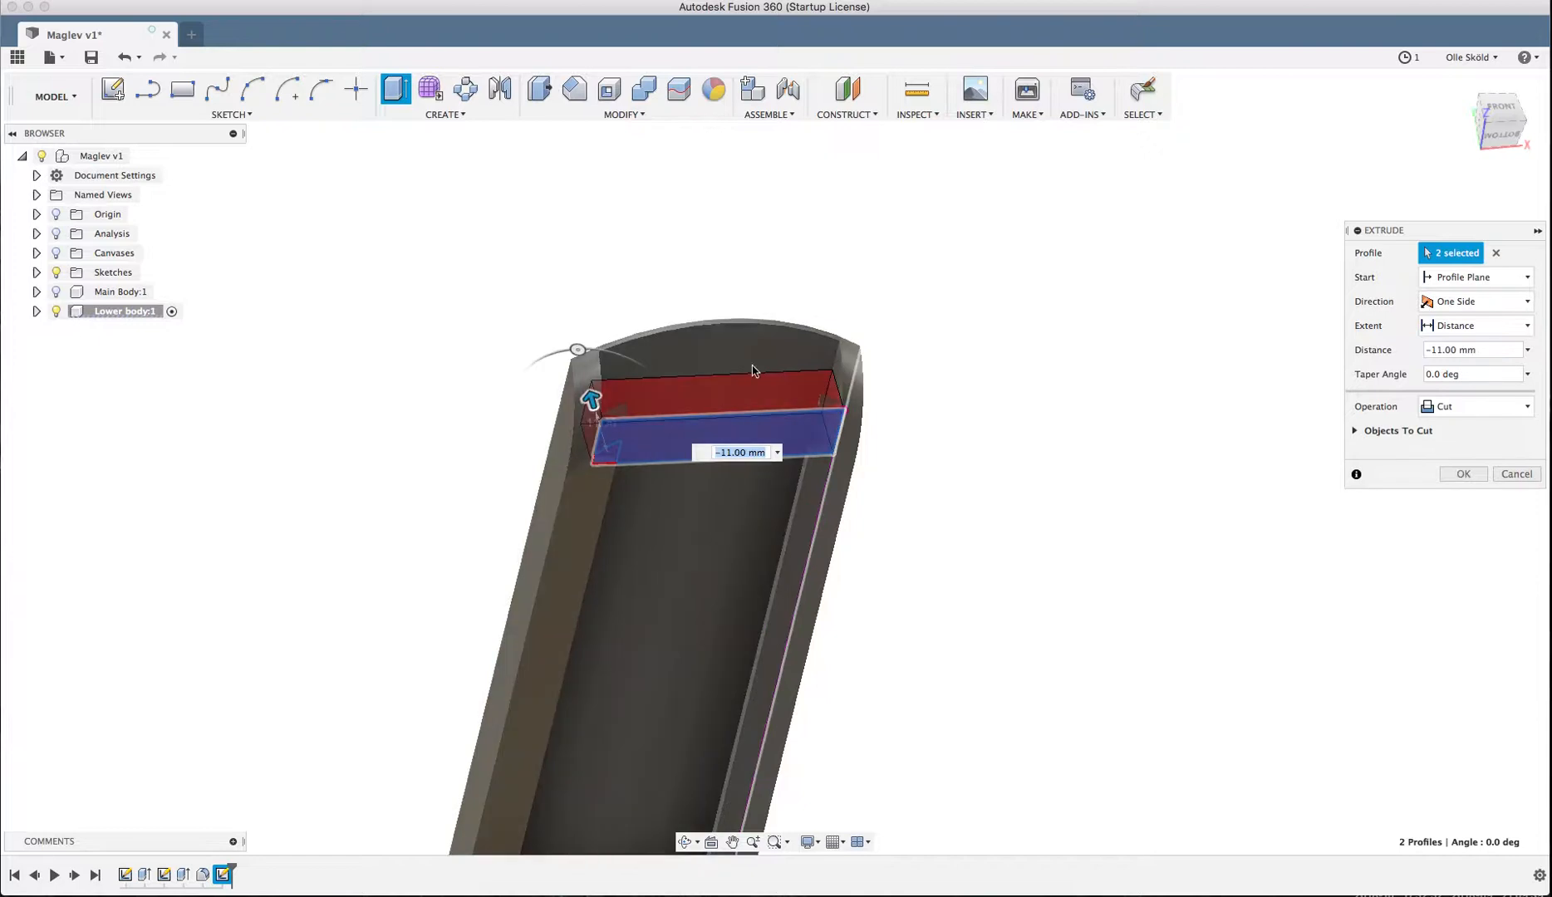
scroll(623, 454, "up", 8)
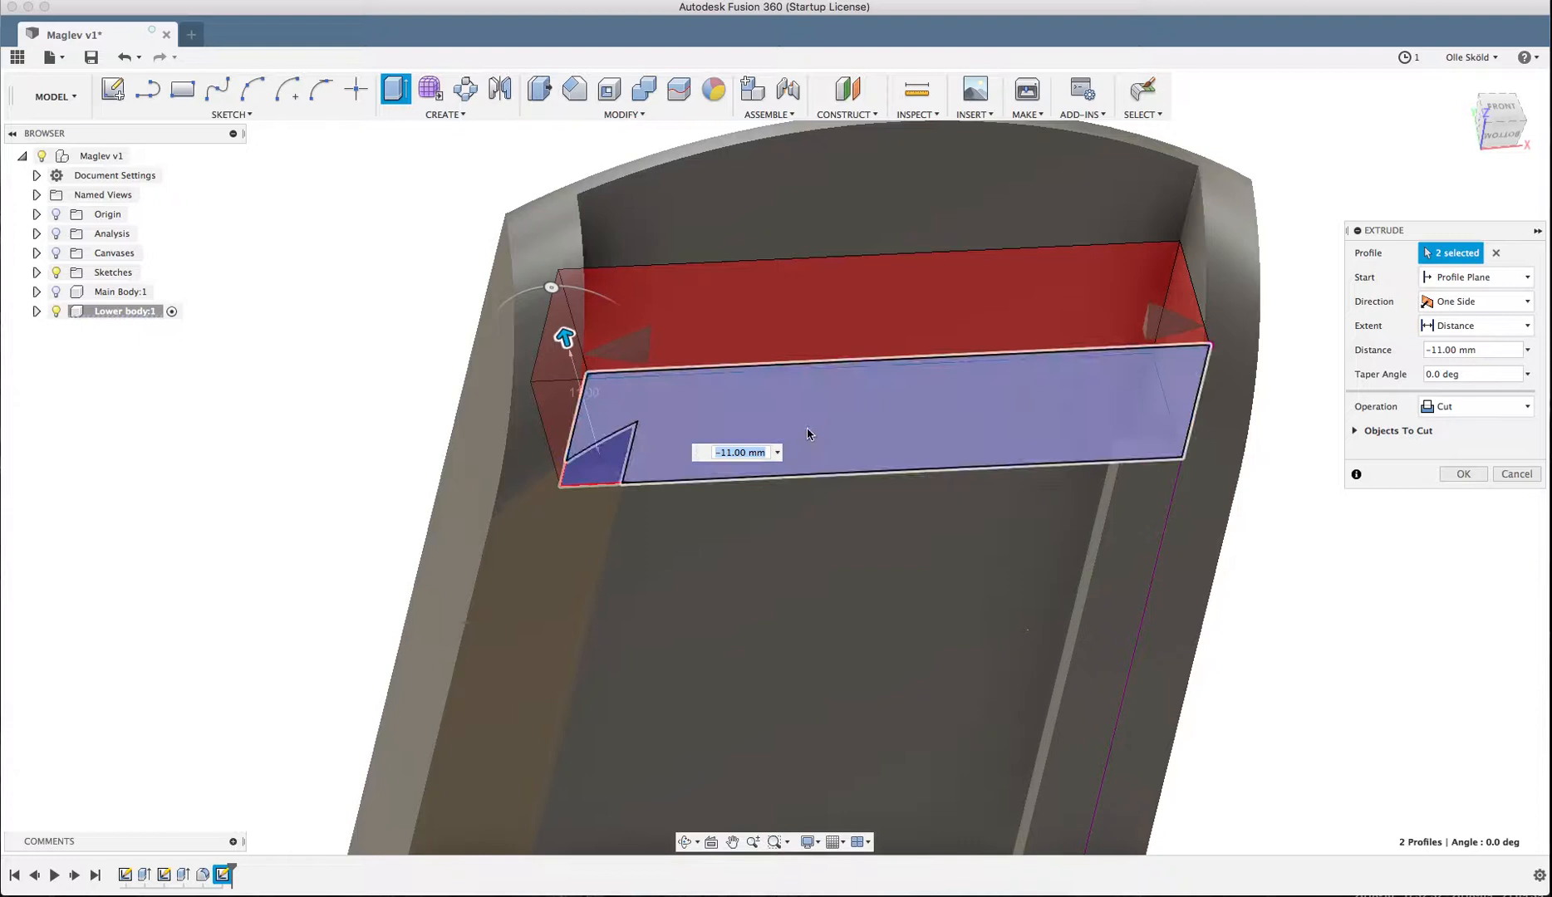
left_click(1519, 477)
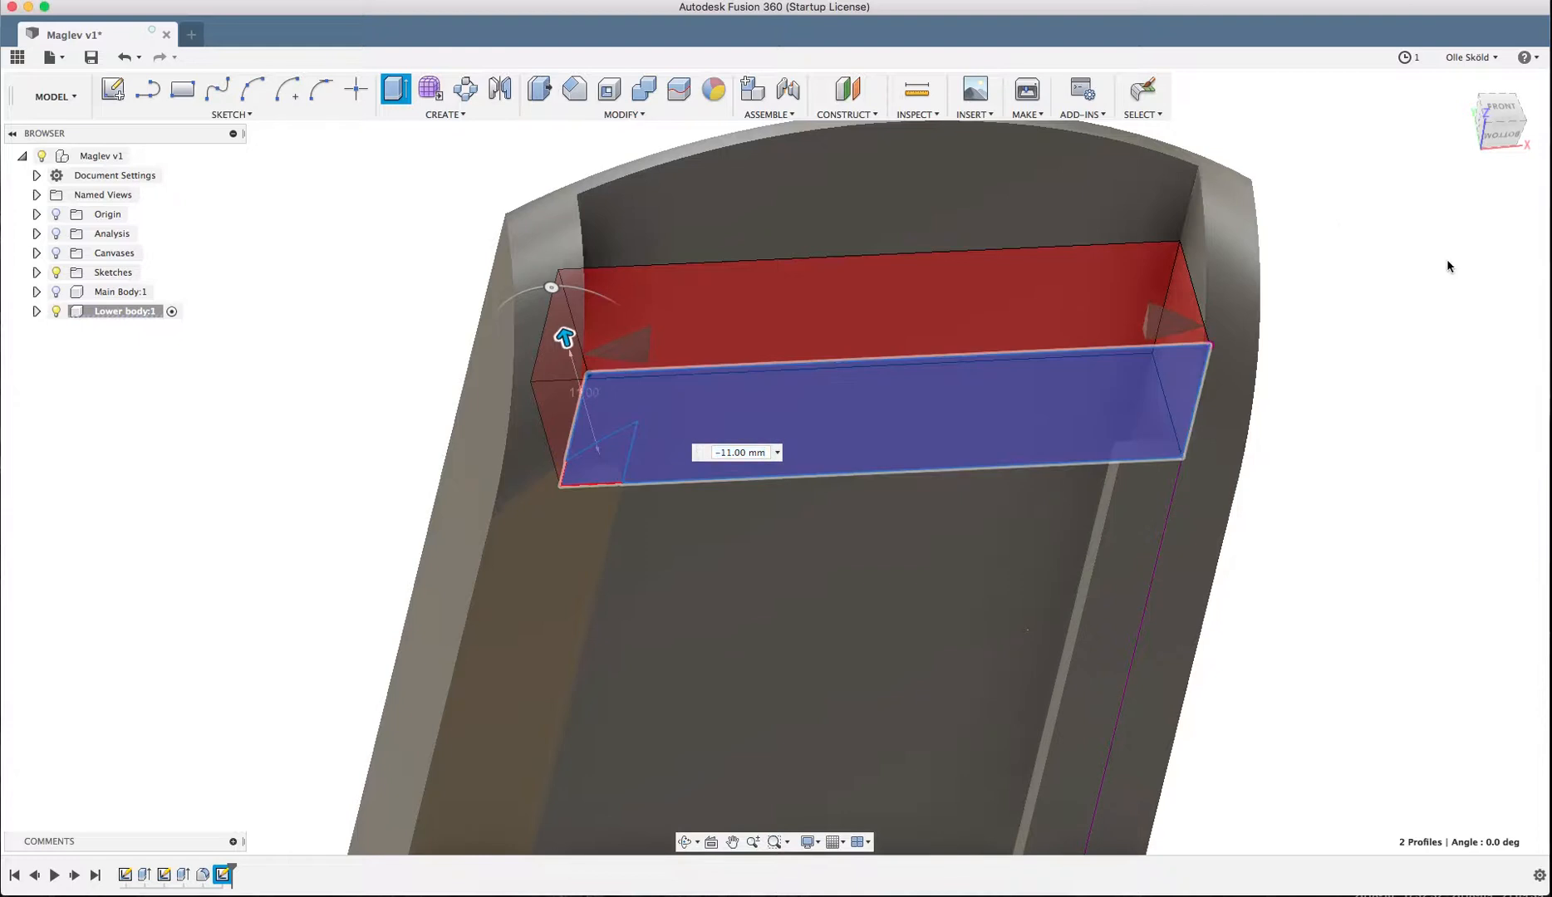
- Add a second 50 mm wide rectangle extending forward from the first one past the lips' front tips, and finish the sketch
left_click(1505, 144)
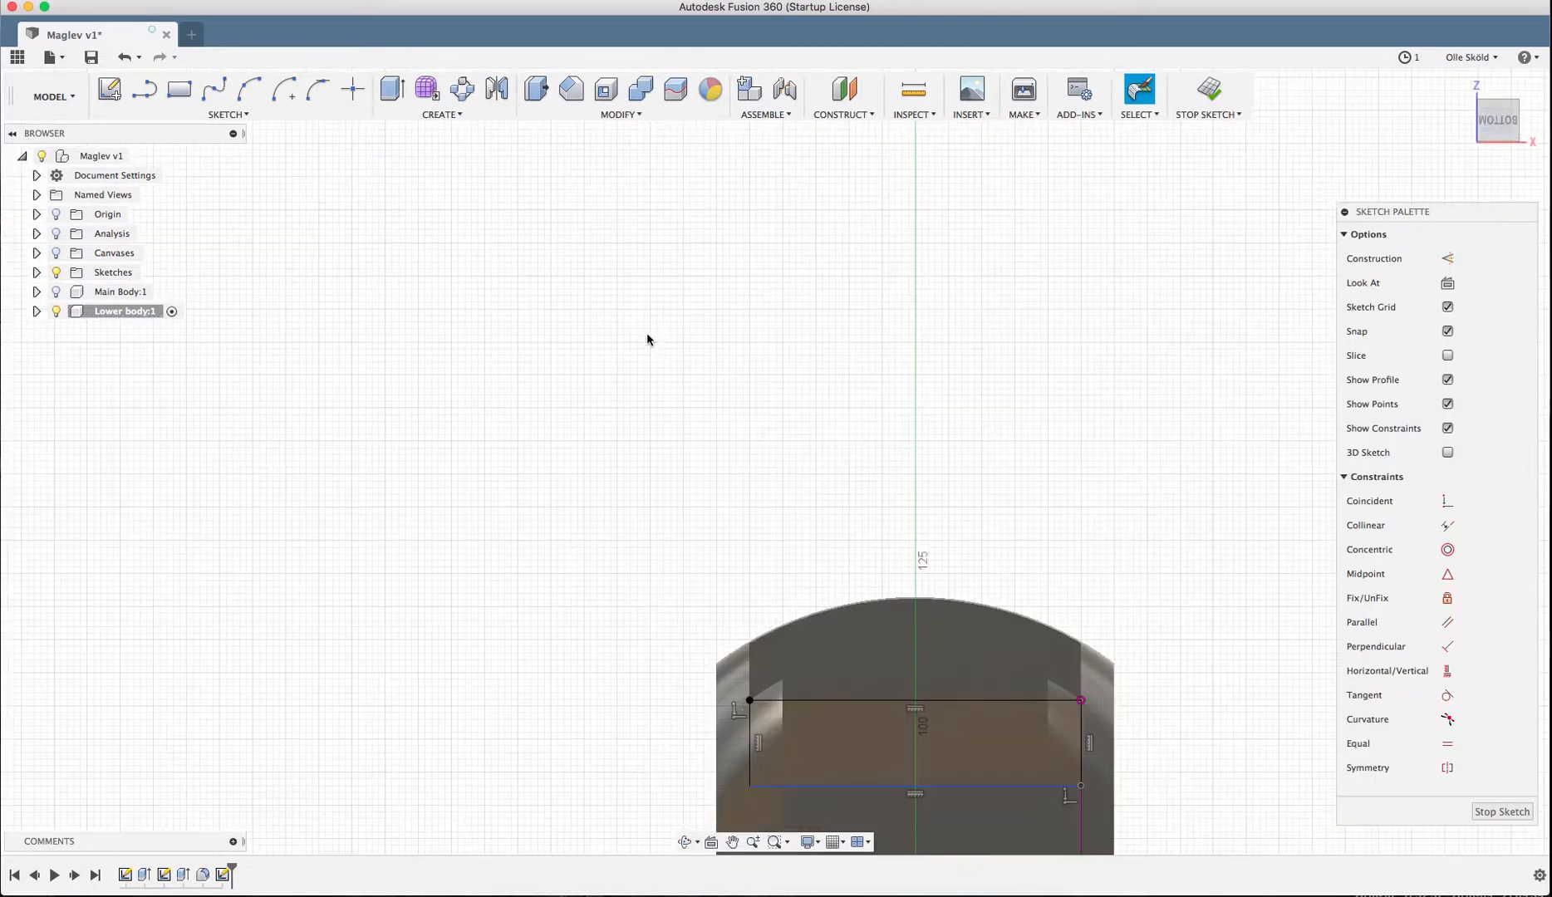
key("r")
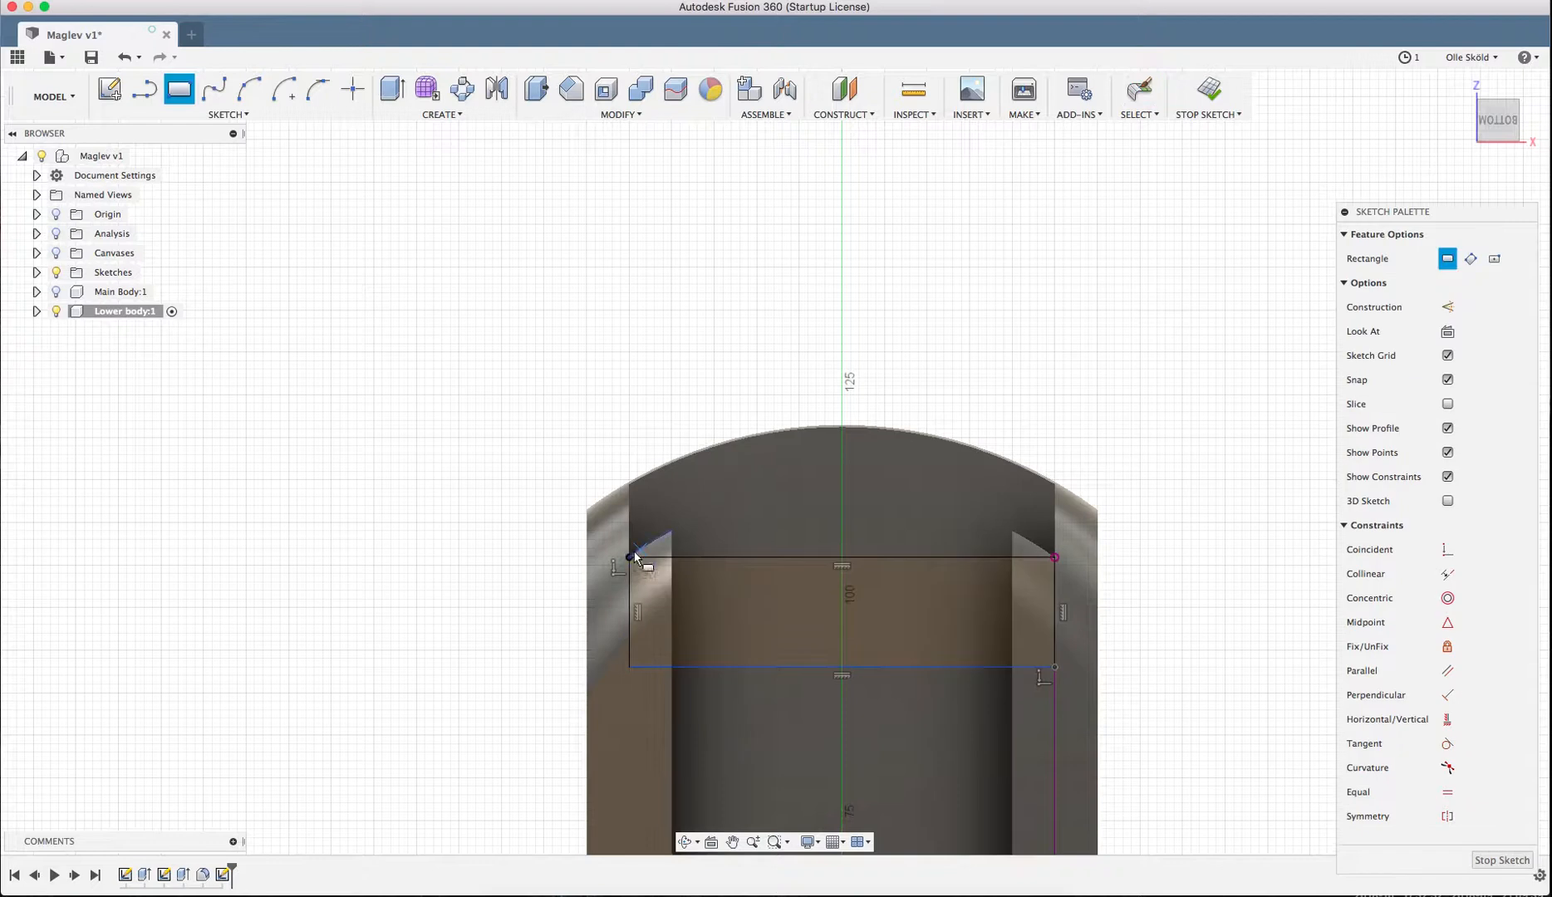
left_click(630, 557)
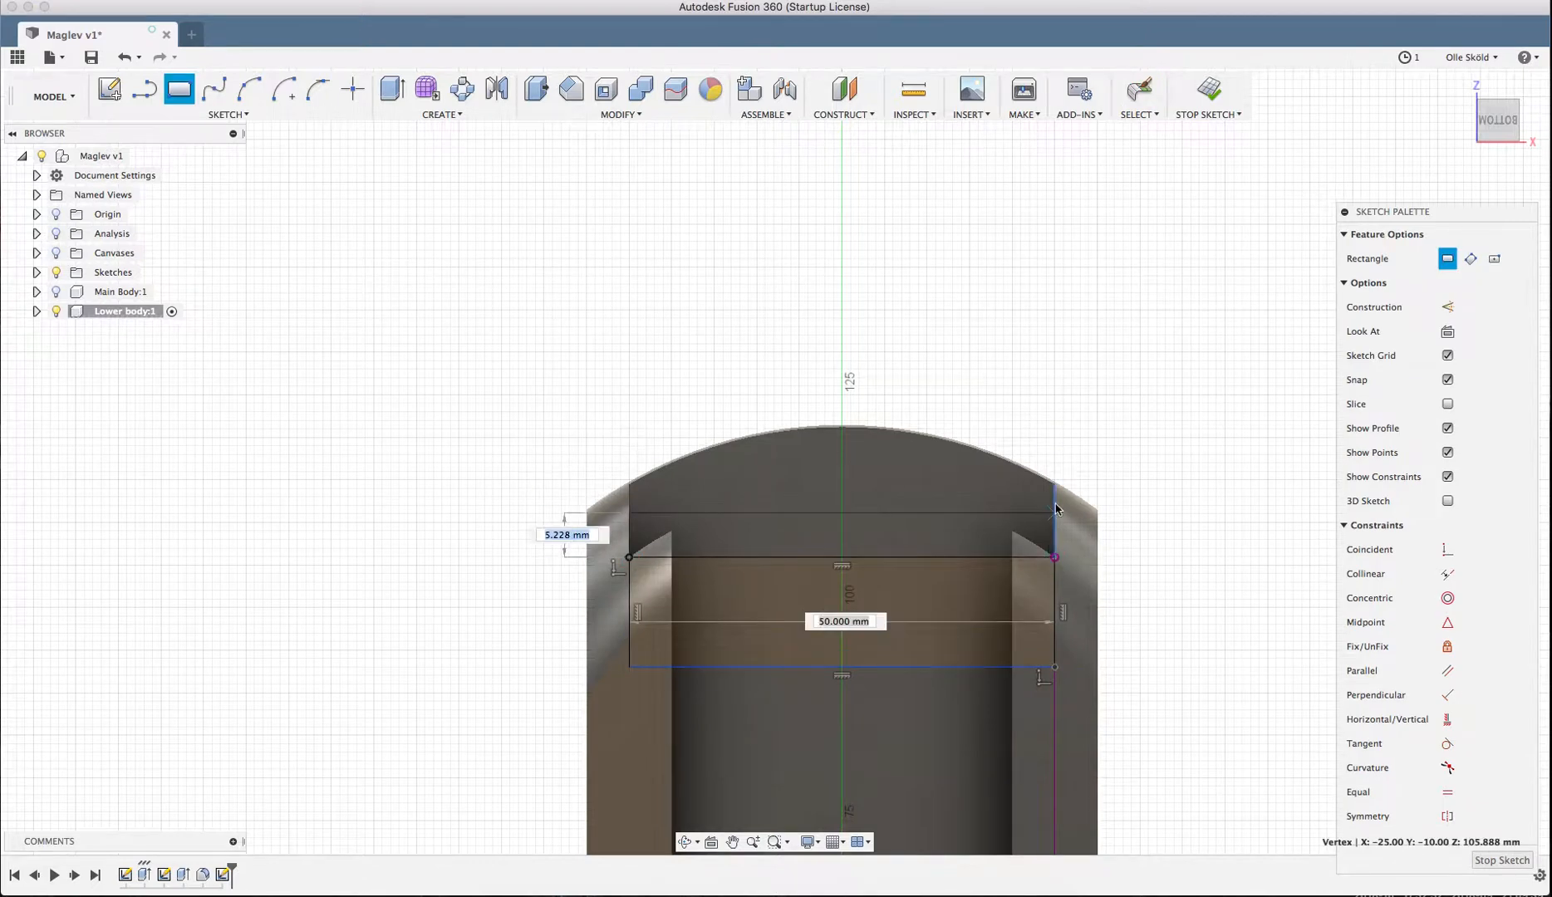
left_click(1055, 464)
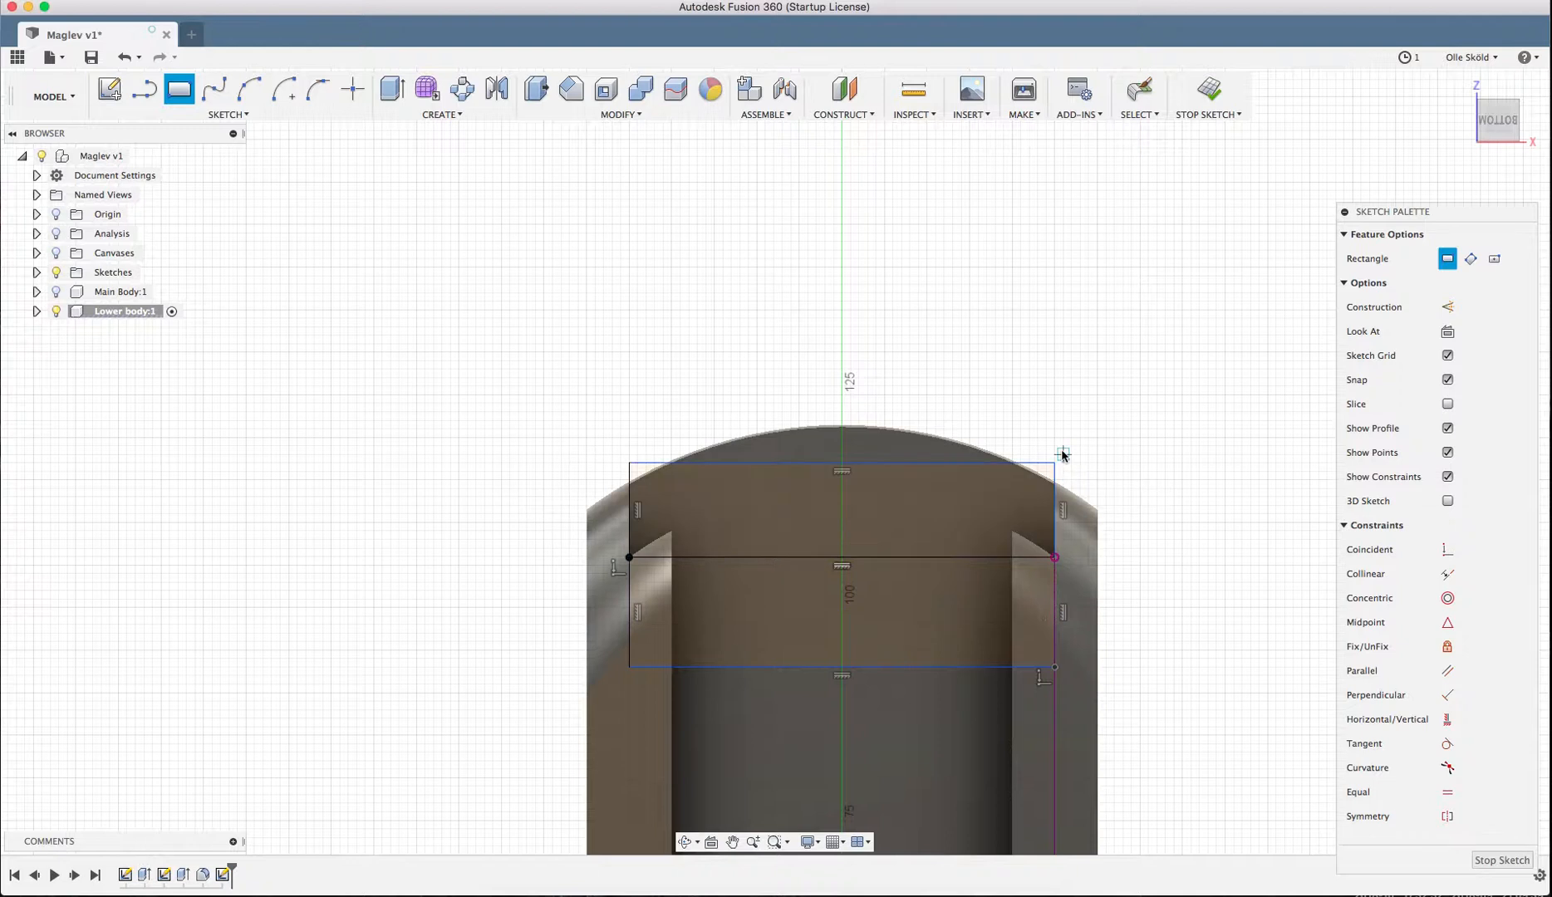
scroll(1062, 457, "down", 3)
left_click(1500, 860)
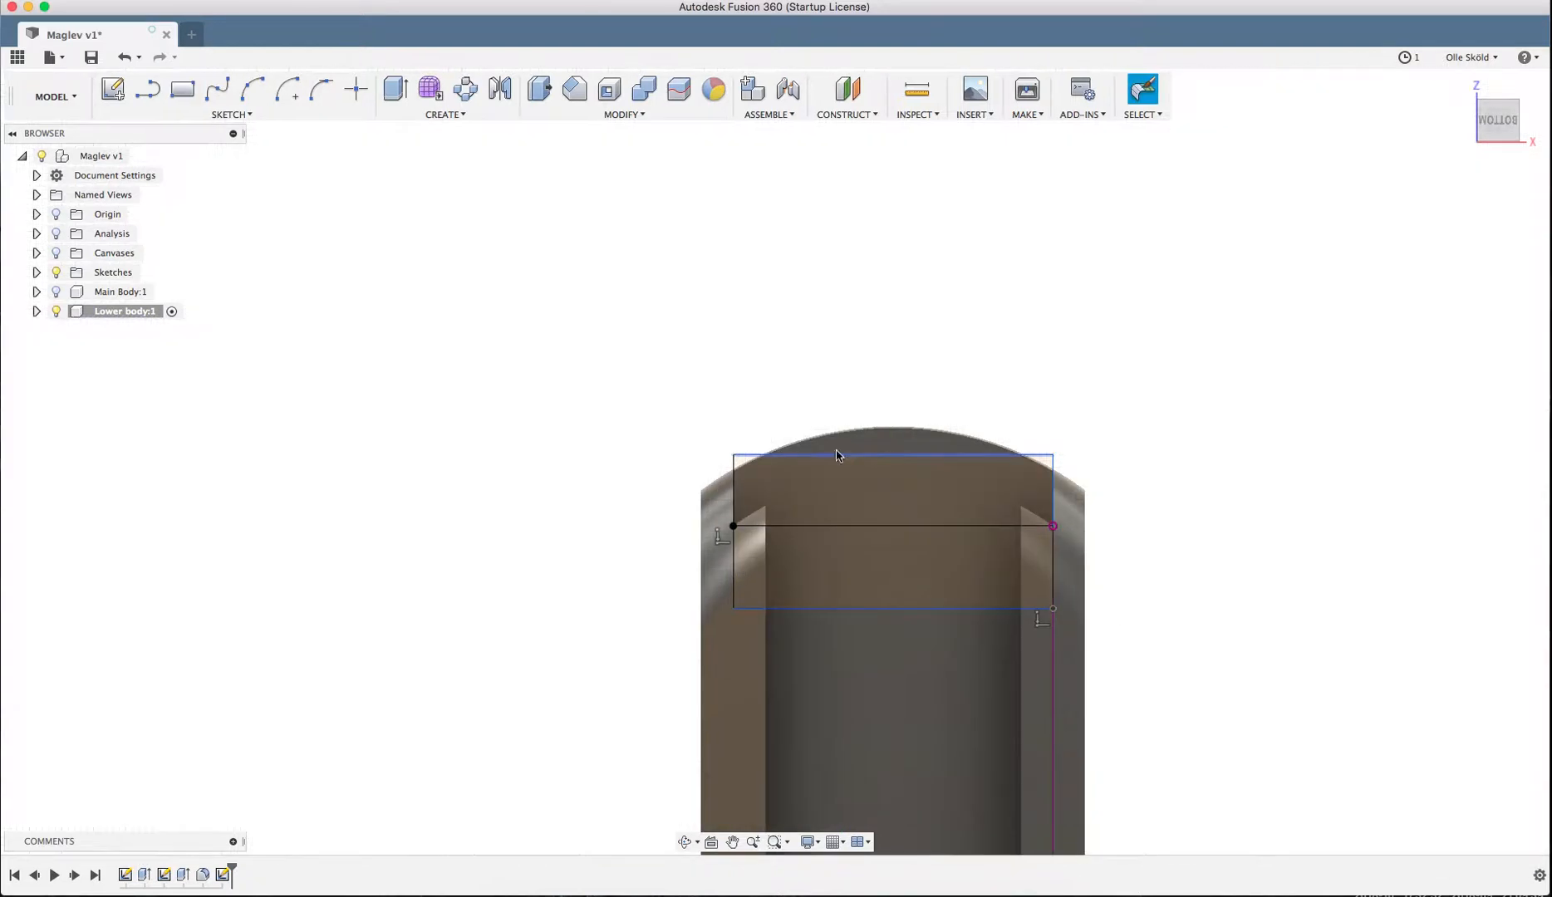
- Extrude the three rectangle profiles by -11 mm as a cut to trim the front ends of the bottom lips
left_click(399, 93)
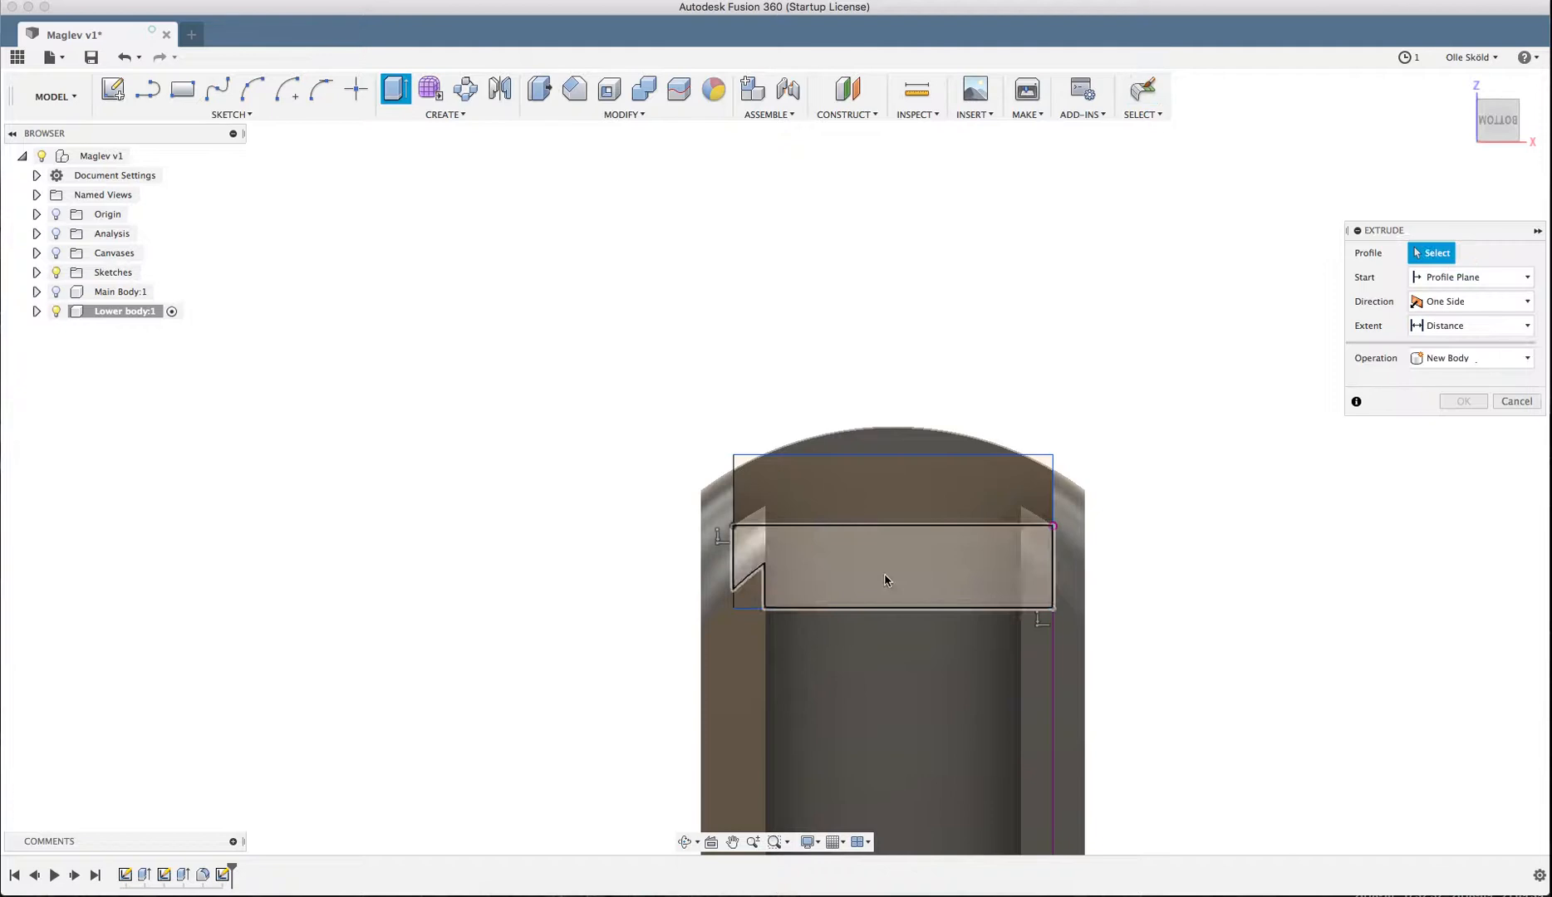
left_click(773, 580)
middle_click_drag(756, 492, 839, 399, "shift")
left_click_drag(962, 513, 925, 485)
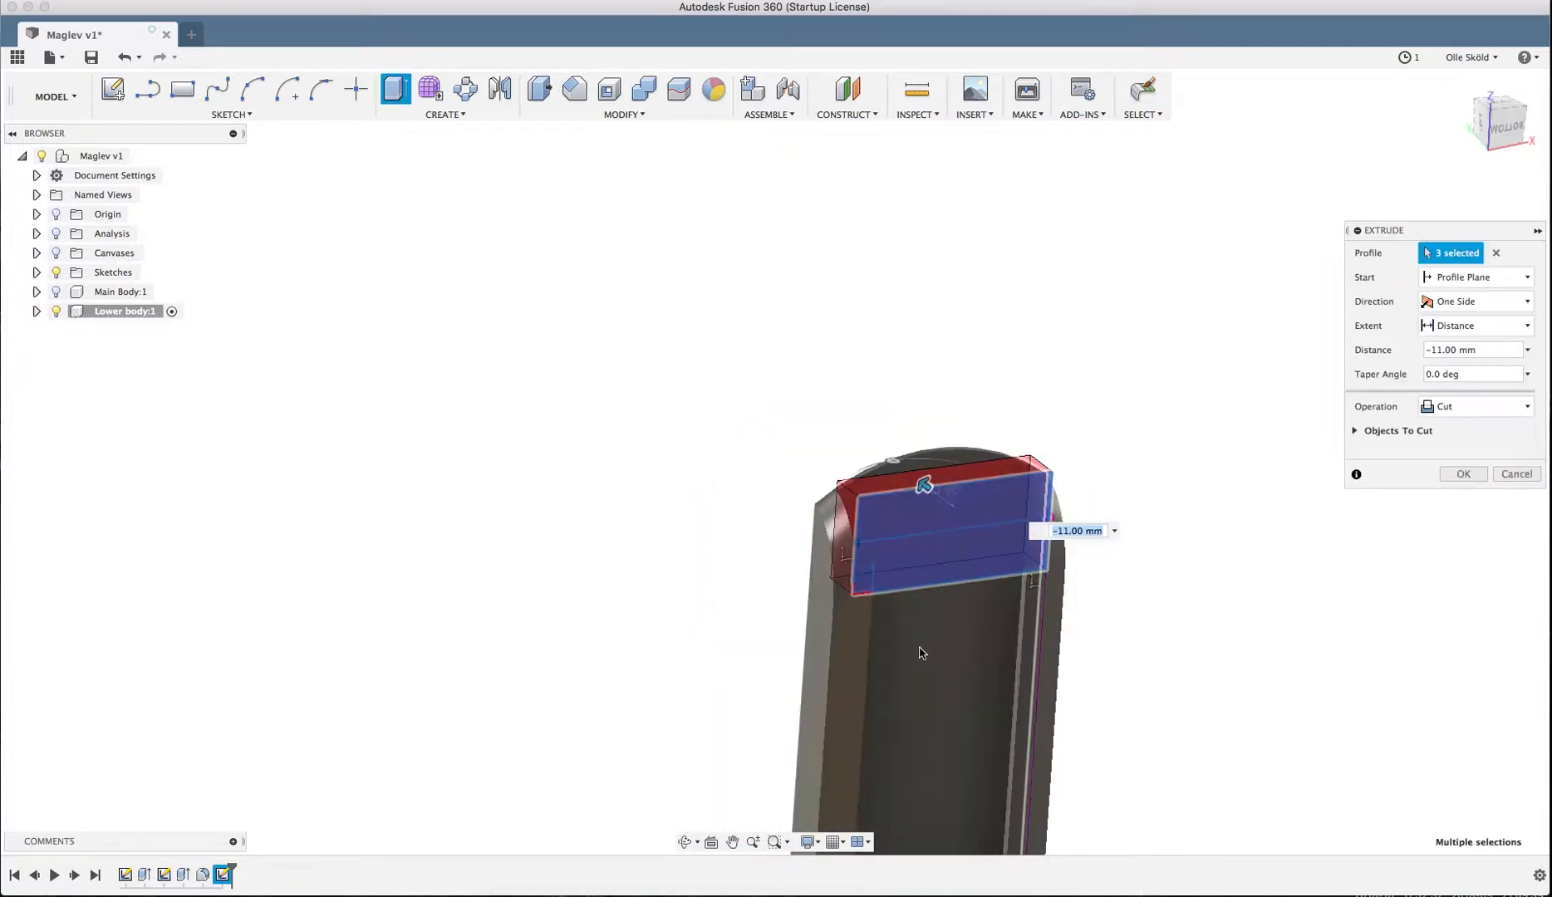
left_click(1463, 475)
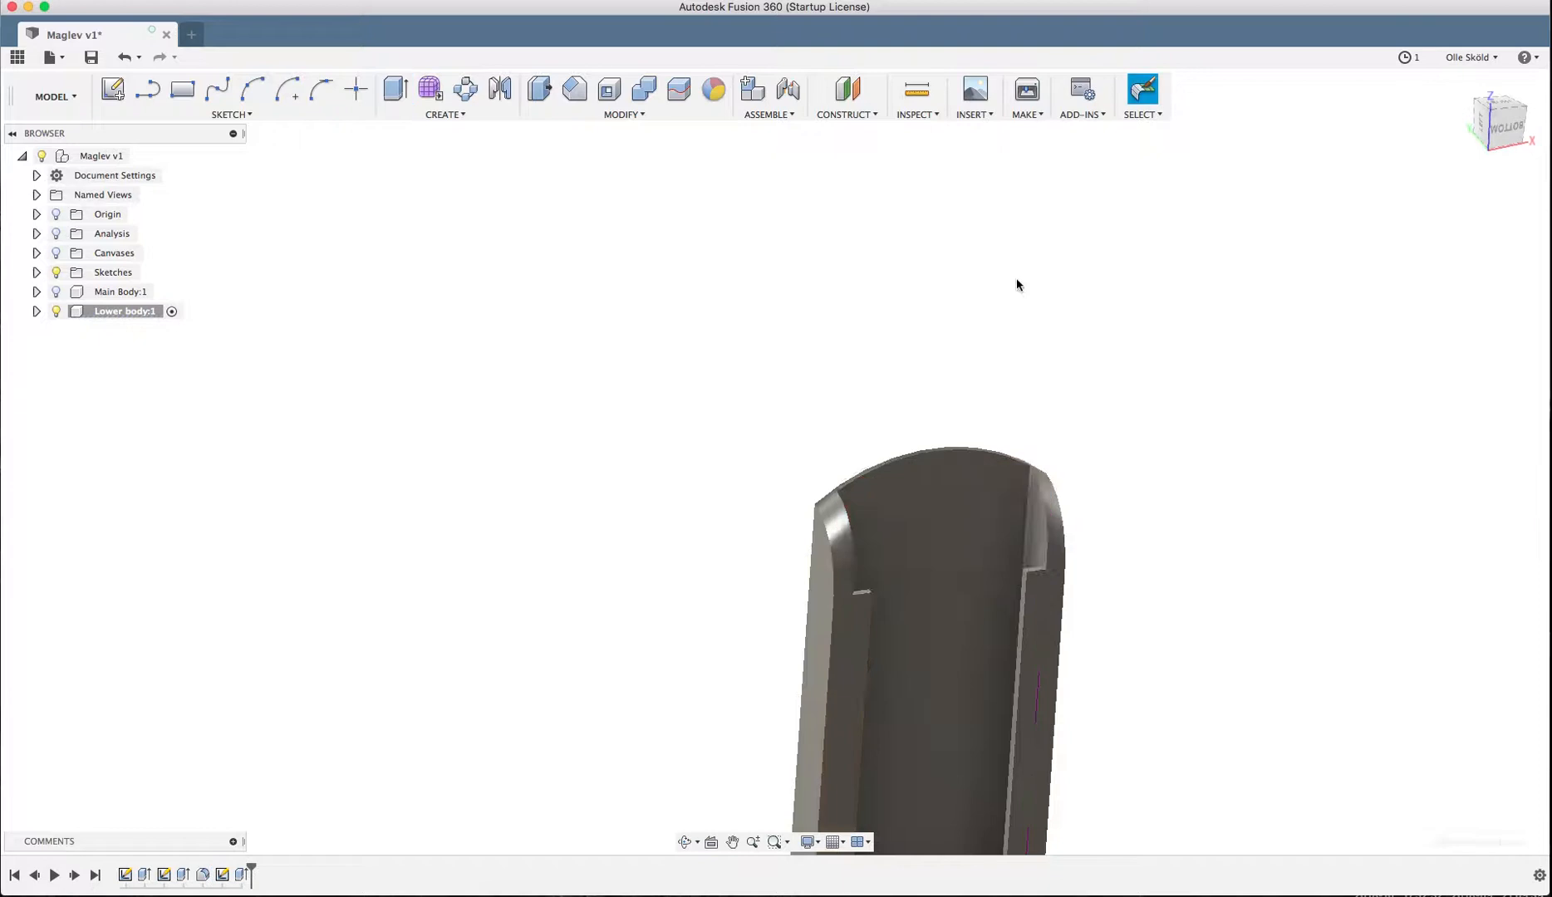
- Fillet the two inner front corner edges of the trimmed bottom lips with a 5 mm radius
middle_click_drag(763, 321, 822, 449, "shift")
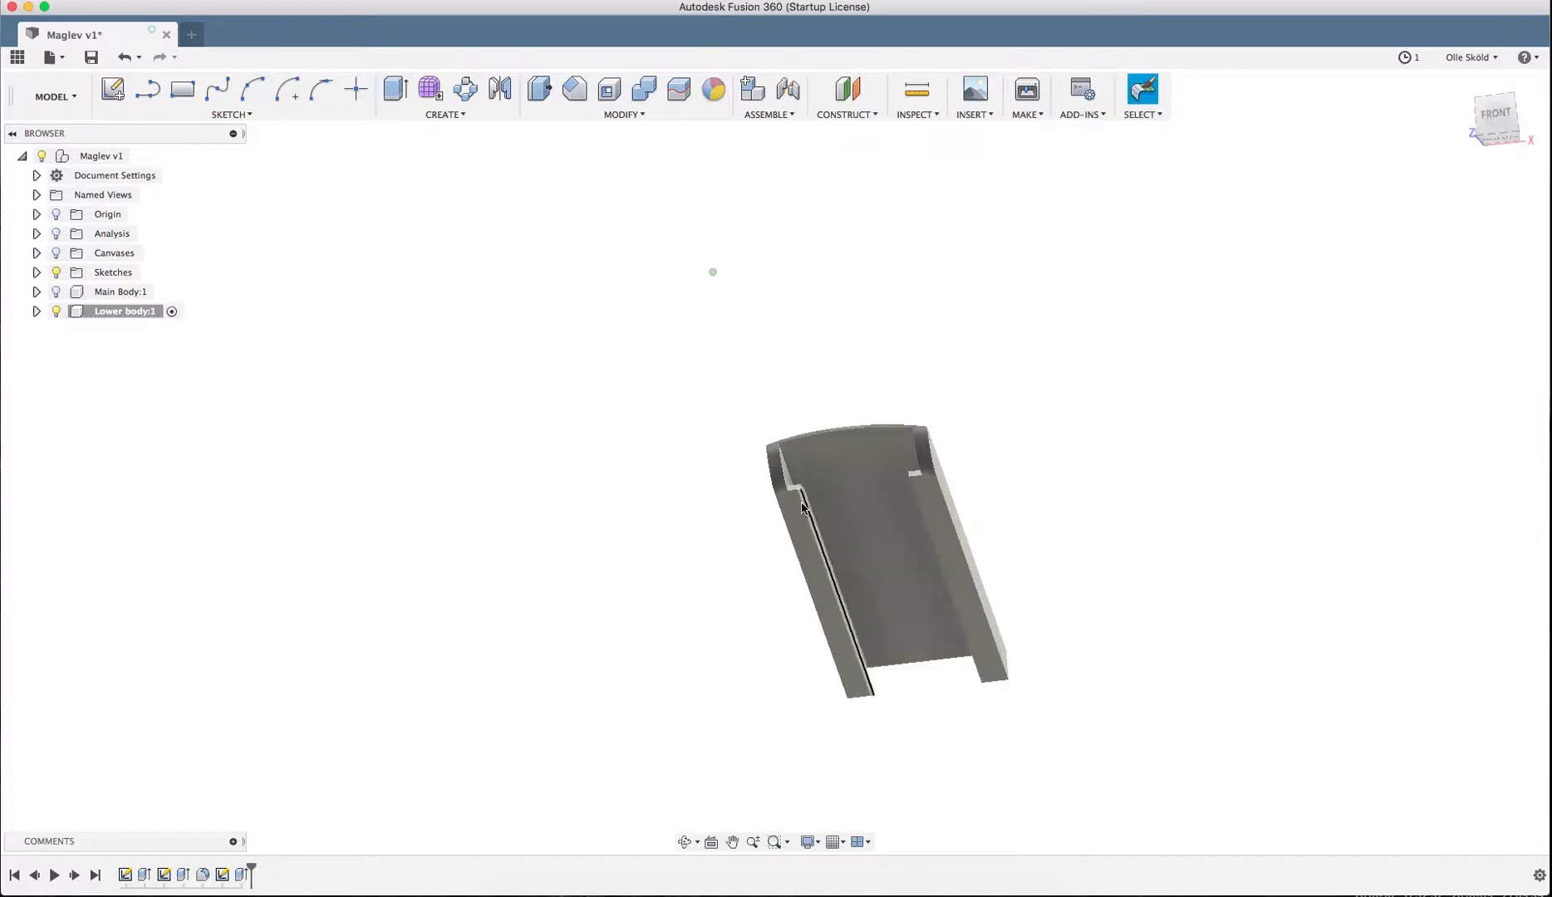
scroll(929, 478, "up", 5)
middle_click_drag(930, 472, 712, 532, "shift")
scroll(461, 592, "up", 10)
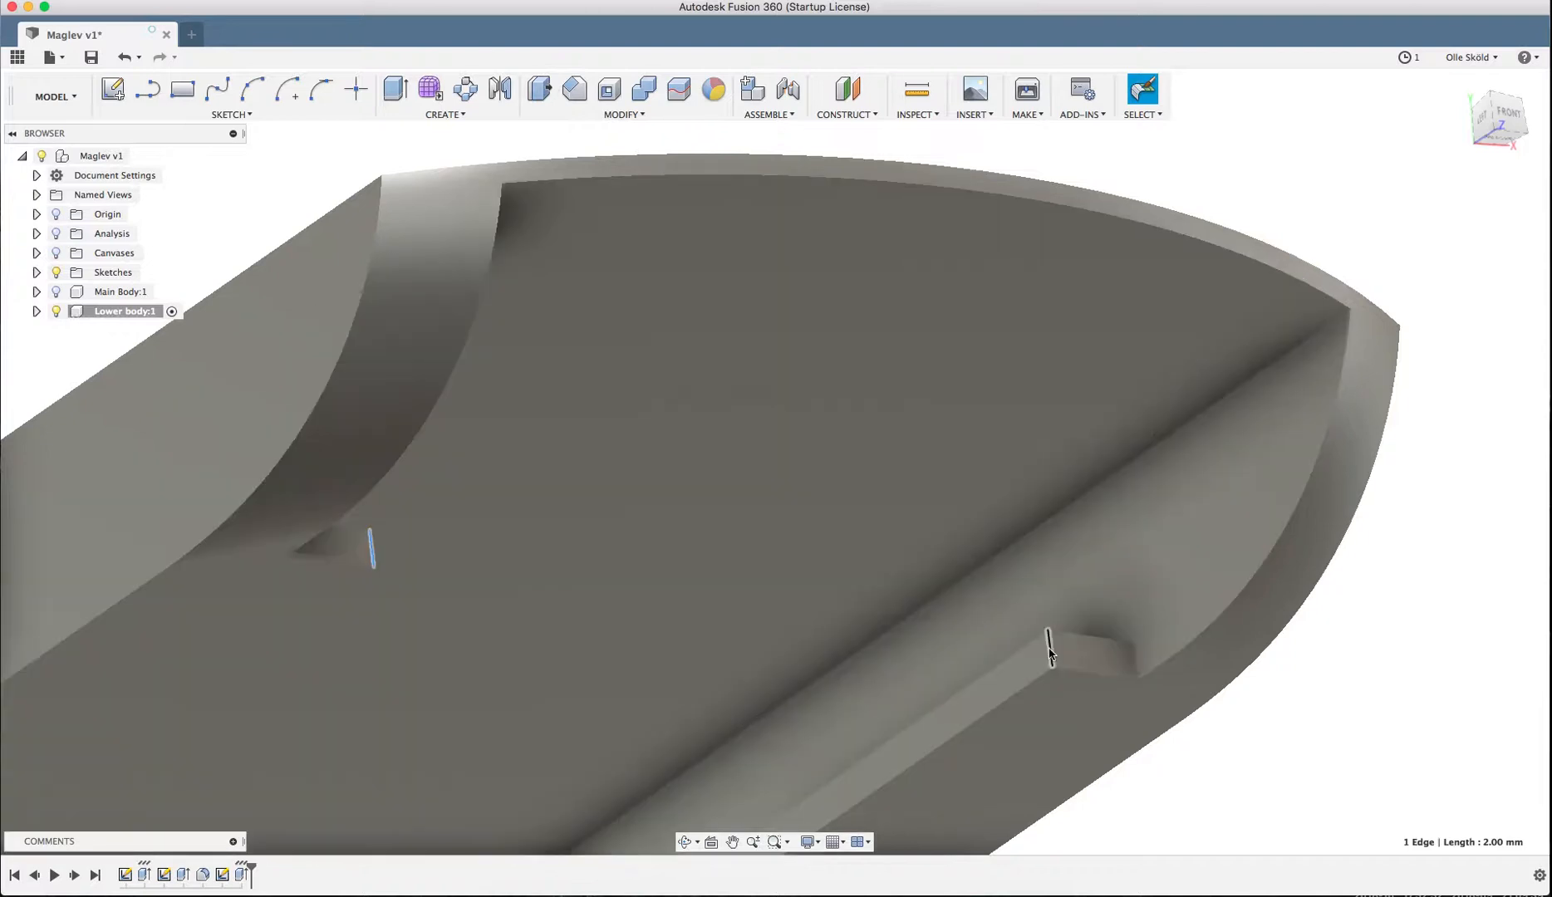
left_click(1051, 647, "shift")
scroll(1088, 482, "down", 1)
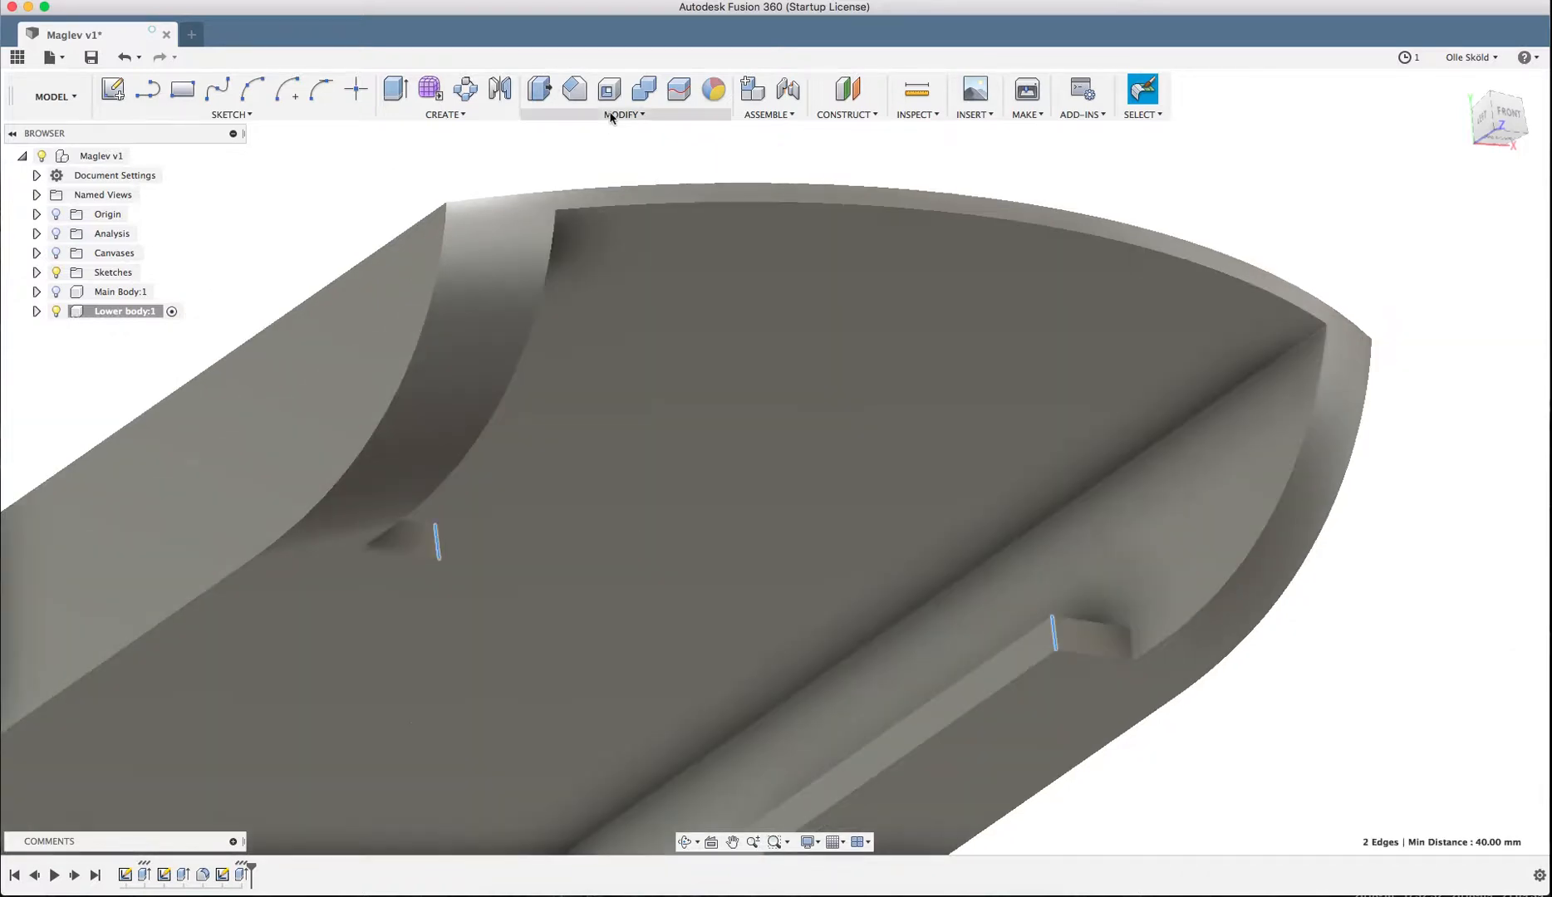
left_click(622, 113)
left_click(596, 148)
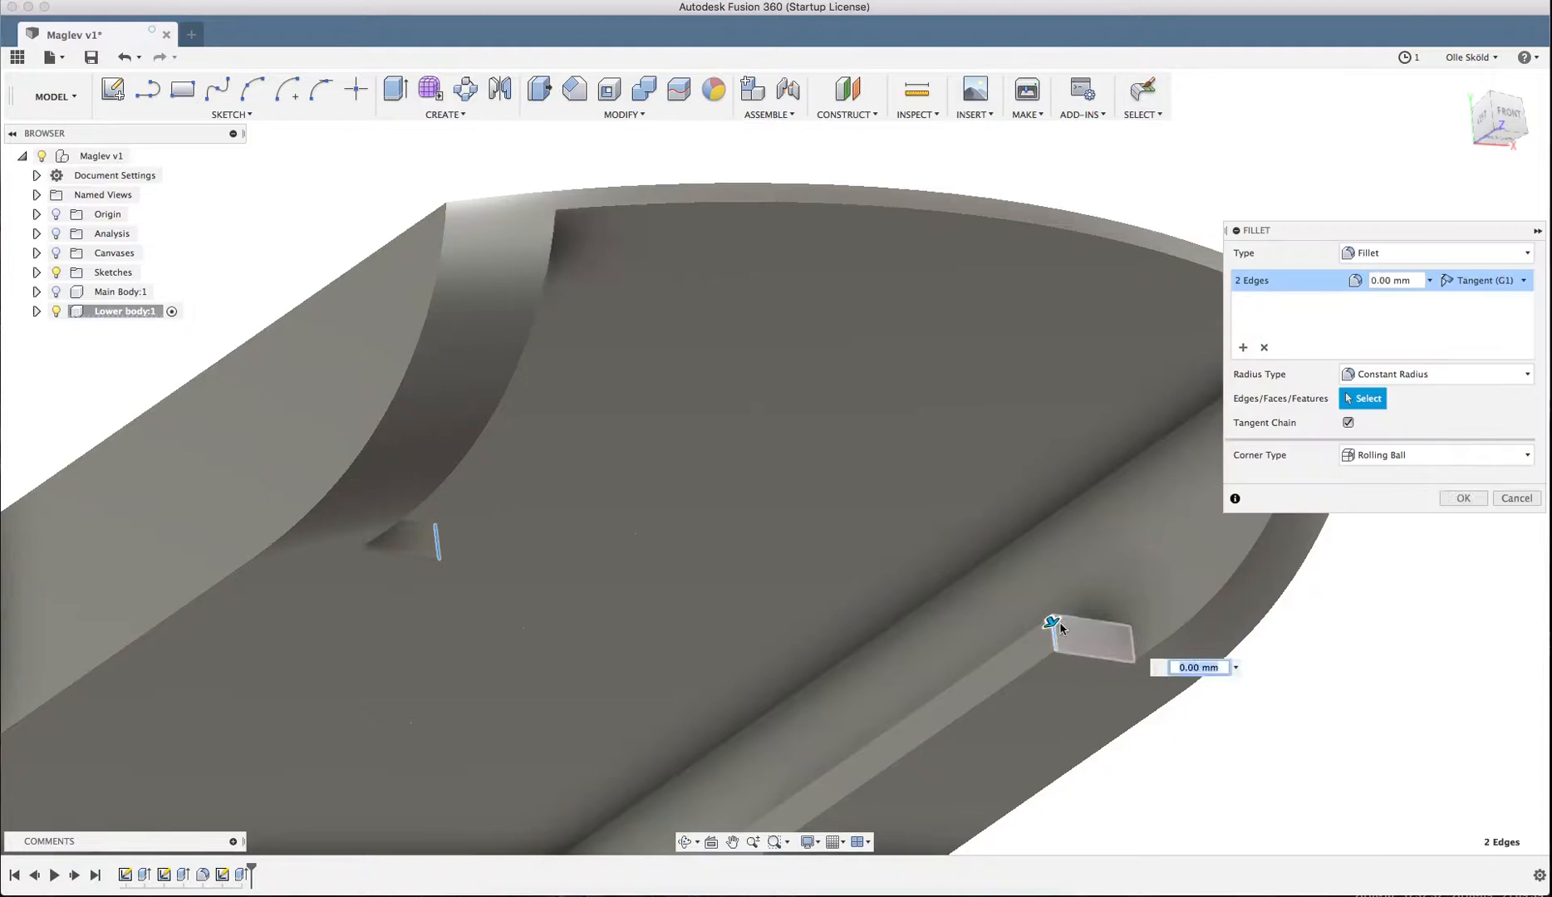
left_click_drag(1051, 621, 1057, 636)
scroll(1057, 635, "down", 1)
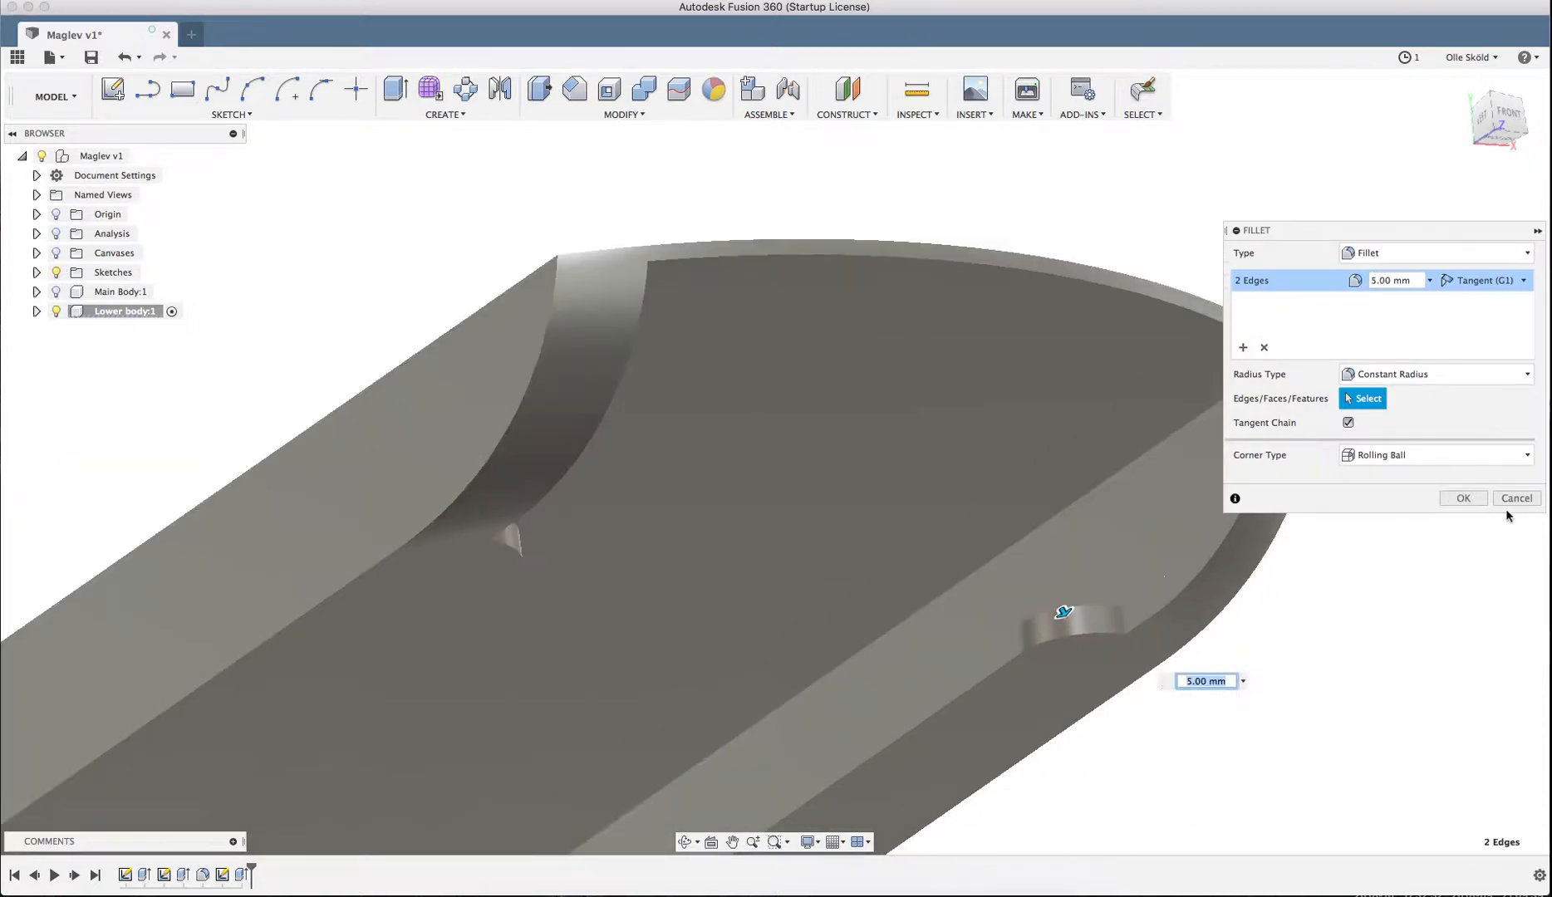
left_click(1463, 497)
- Examine the lower body's rounded front end and filleted lips from below, the side and above
scroll(963, 361, "down", 5)
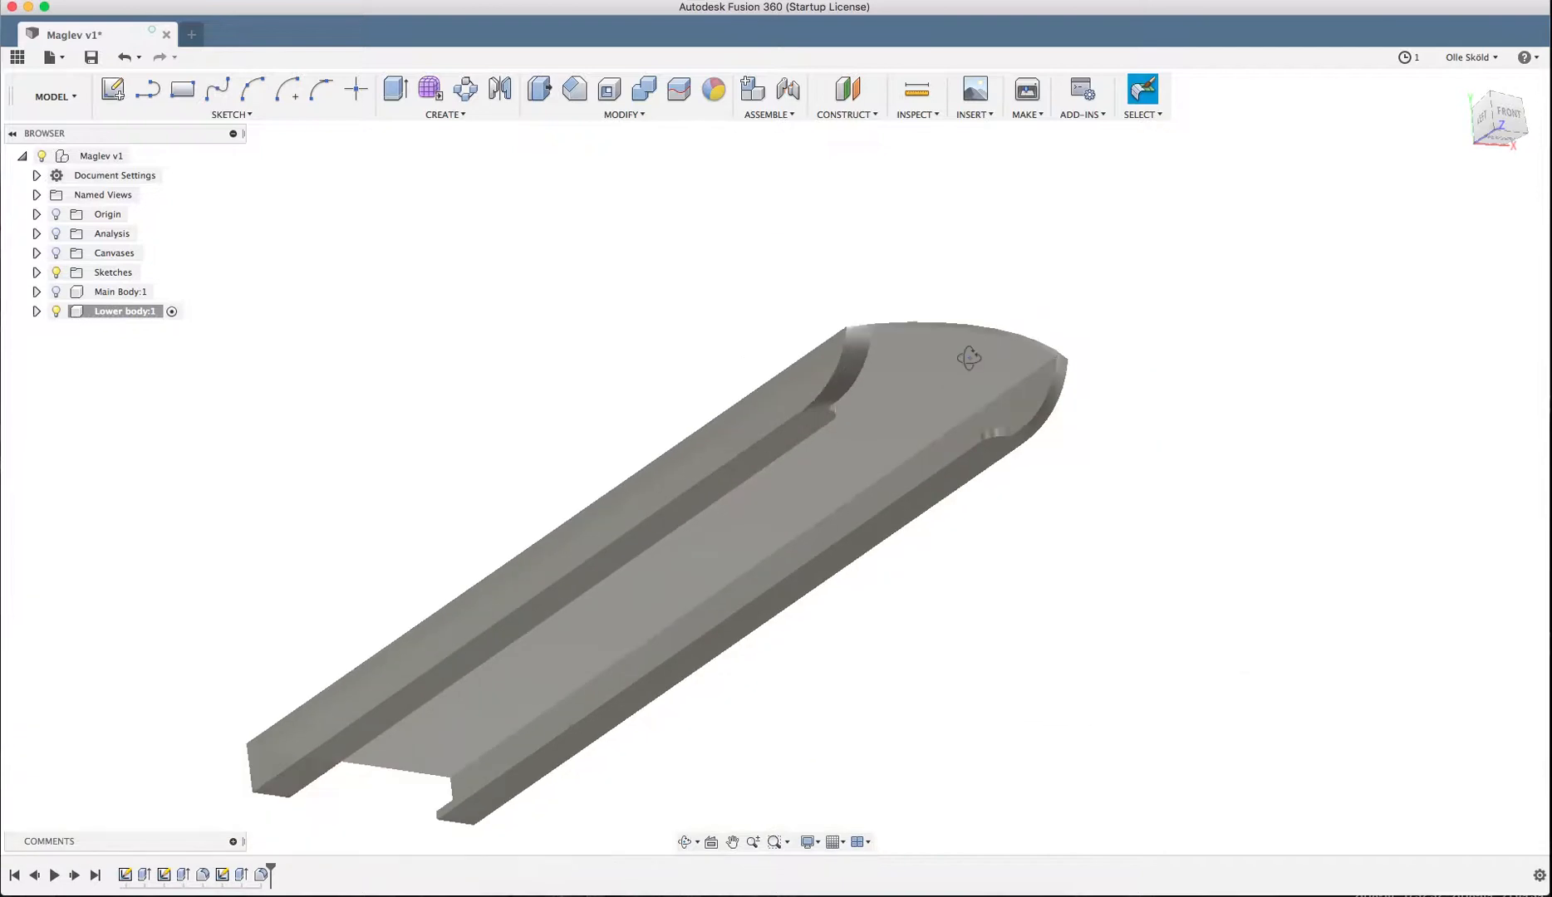
middle_click_drag(969, 357, 1064, 402, "shift")
scroll(1064, 395, "down", 3)
middle_click_drag(930, 517, 1156, 382, "shift")
scroll(1198, 360, "up", 3)
scroll(544, 450, "down", 3)
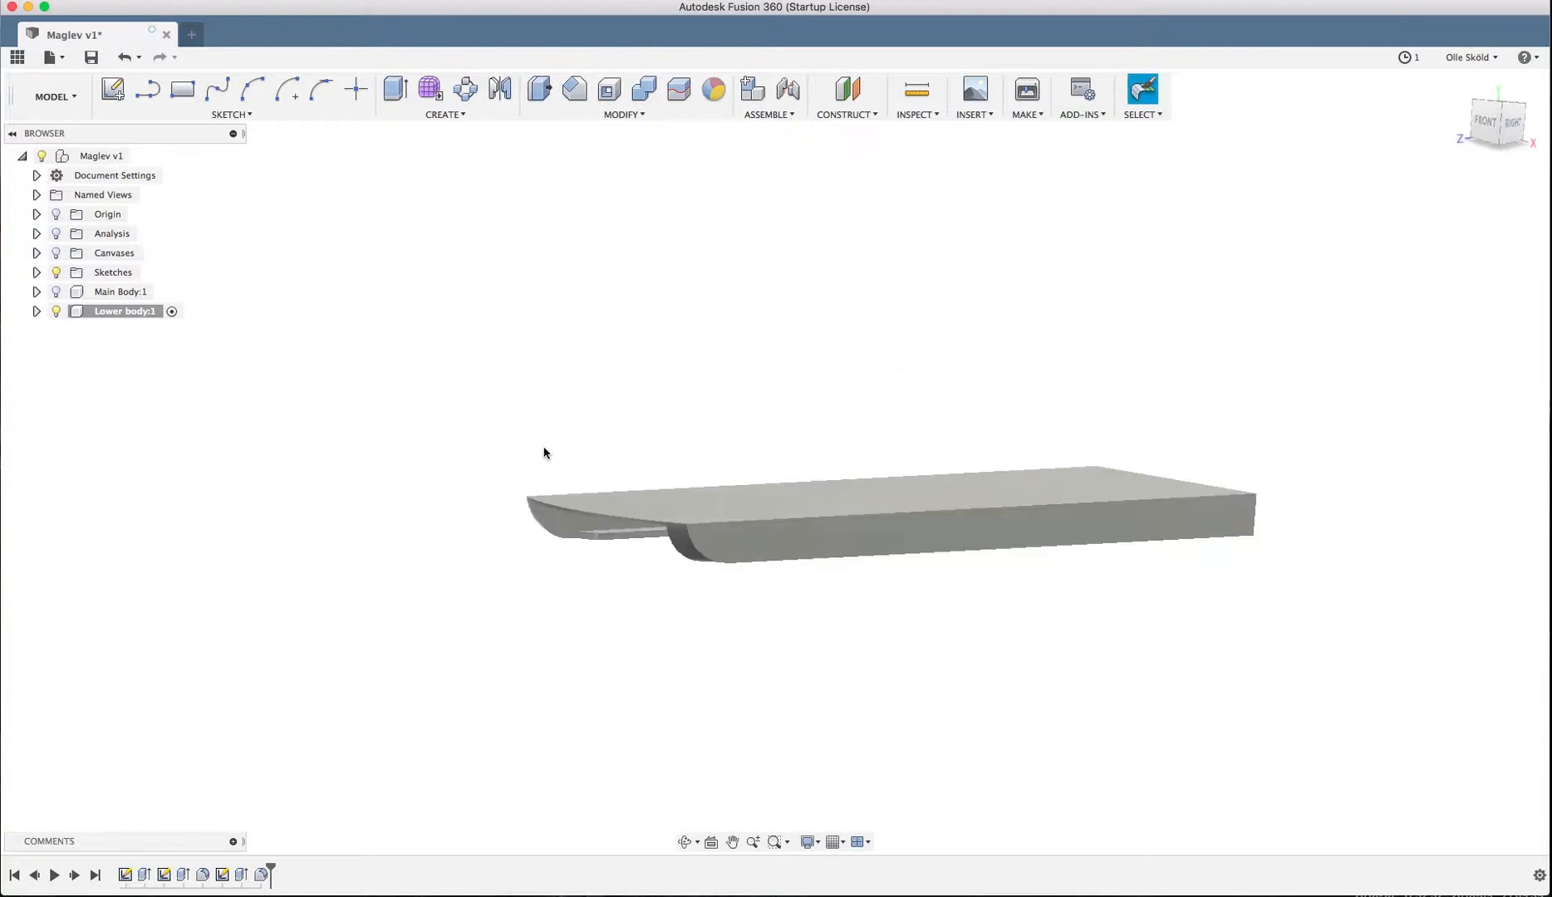
middle_click_drag(755, 466, 627, 440, "shift")
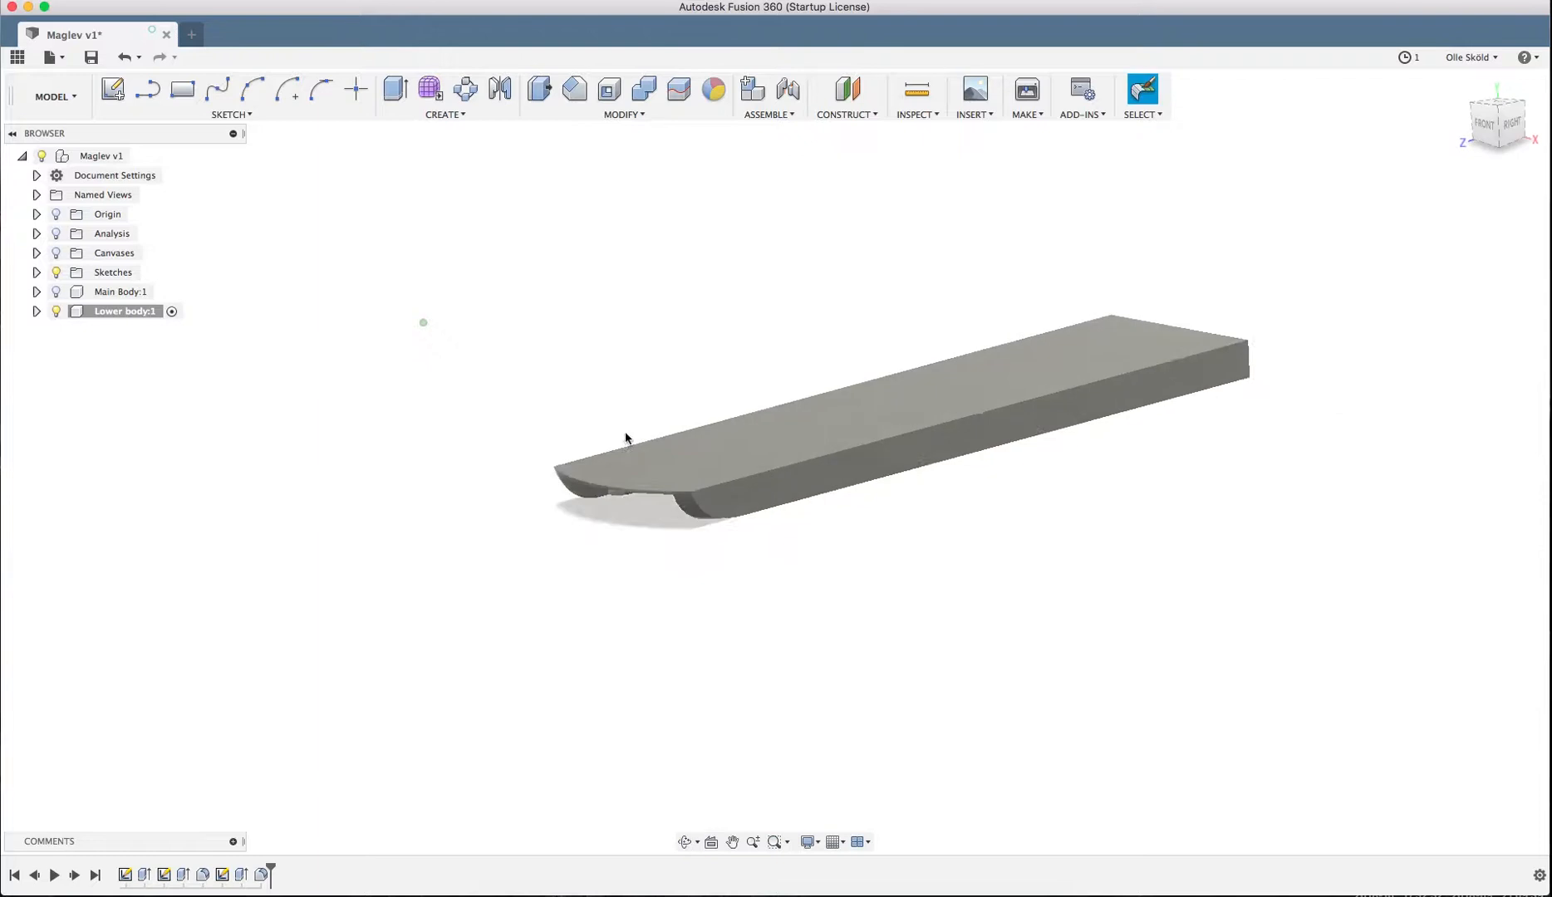
scroll(672, 510, "up", 2)
scroll(785, 463, "down", 1)
scroll(785, 463, "up", 2)
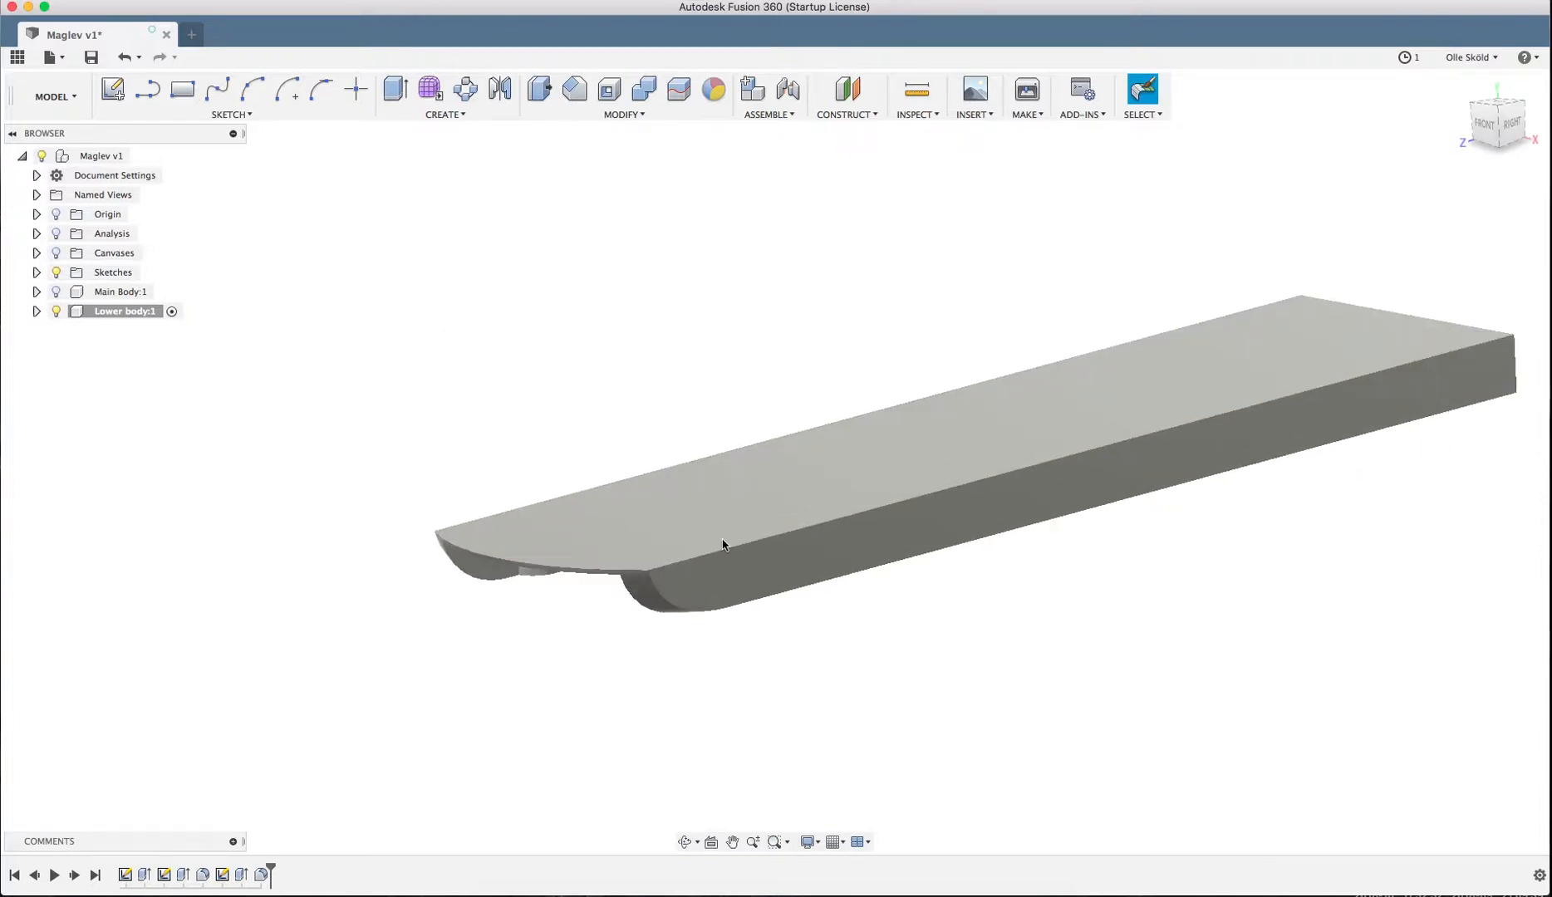
scroll(675, 594, "up", 1)
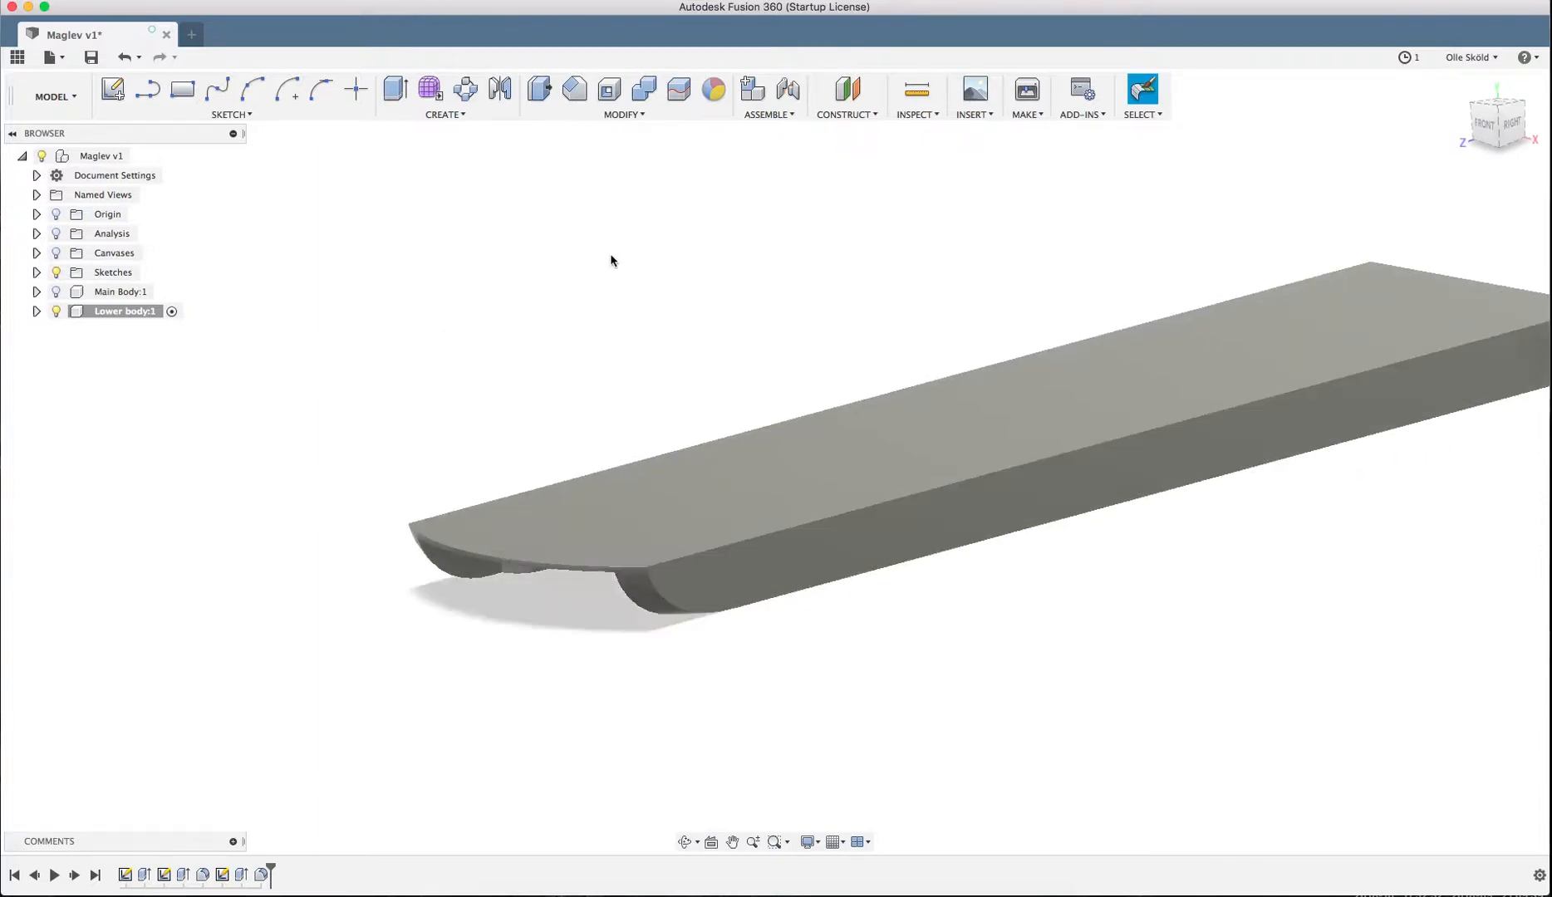
middle_click_drag(951, 469, 918, 618, "shift")
scroll(918, 615, "down", 2)
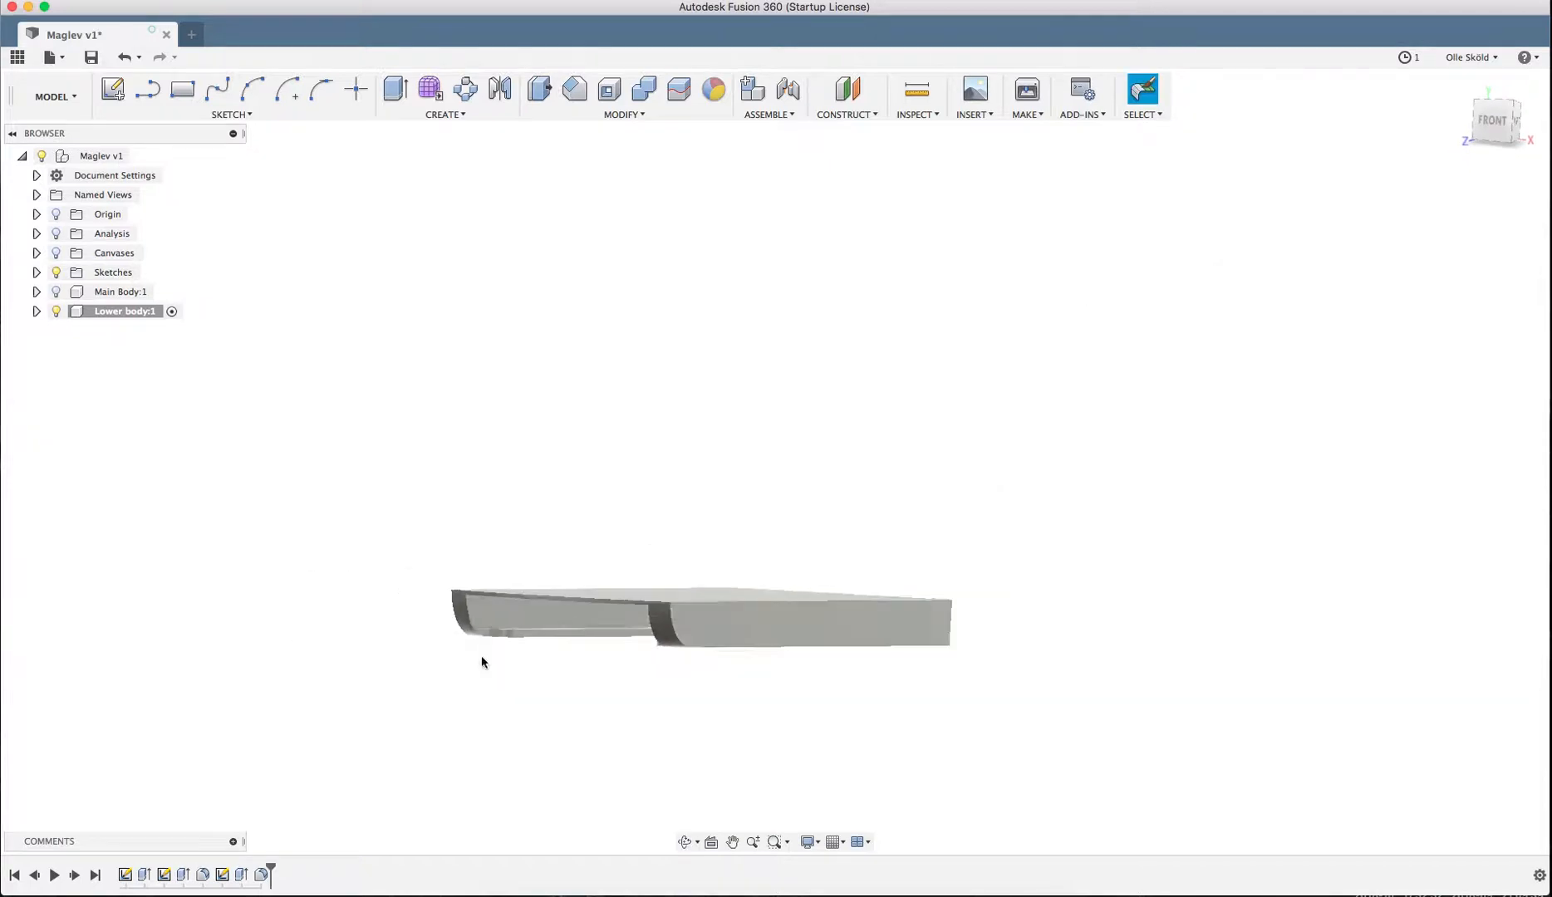
scroll(481, 658, "up", 4)
scroll(985, 452, "down", 5)
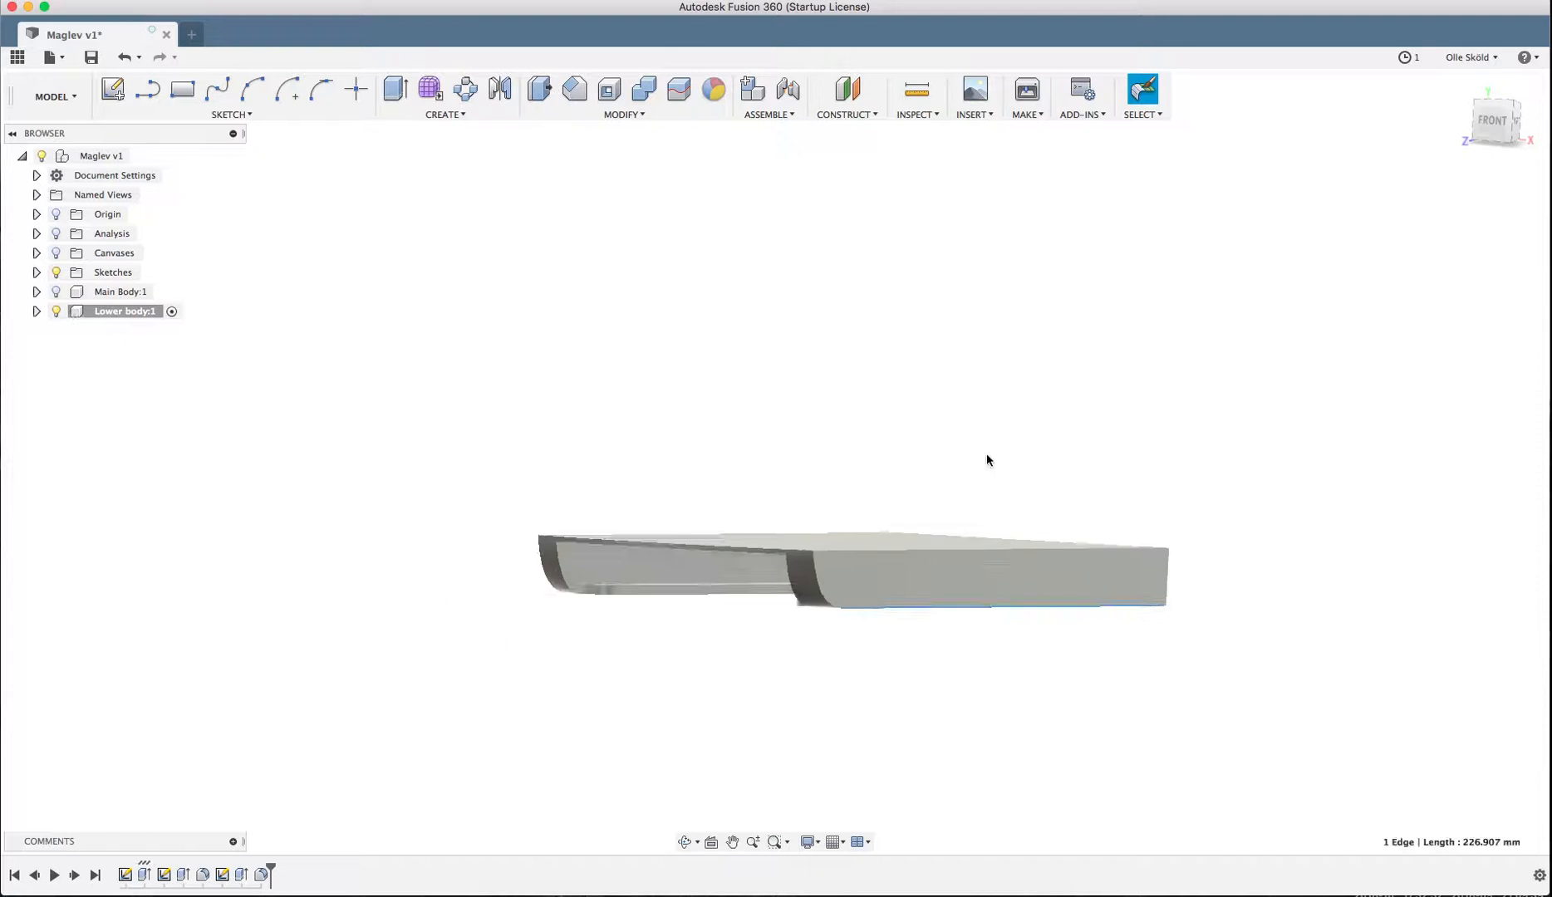
left_click(583, 115)
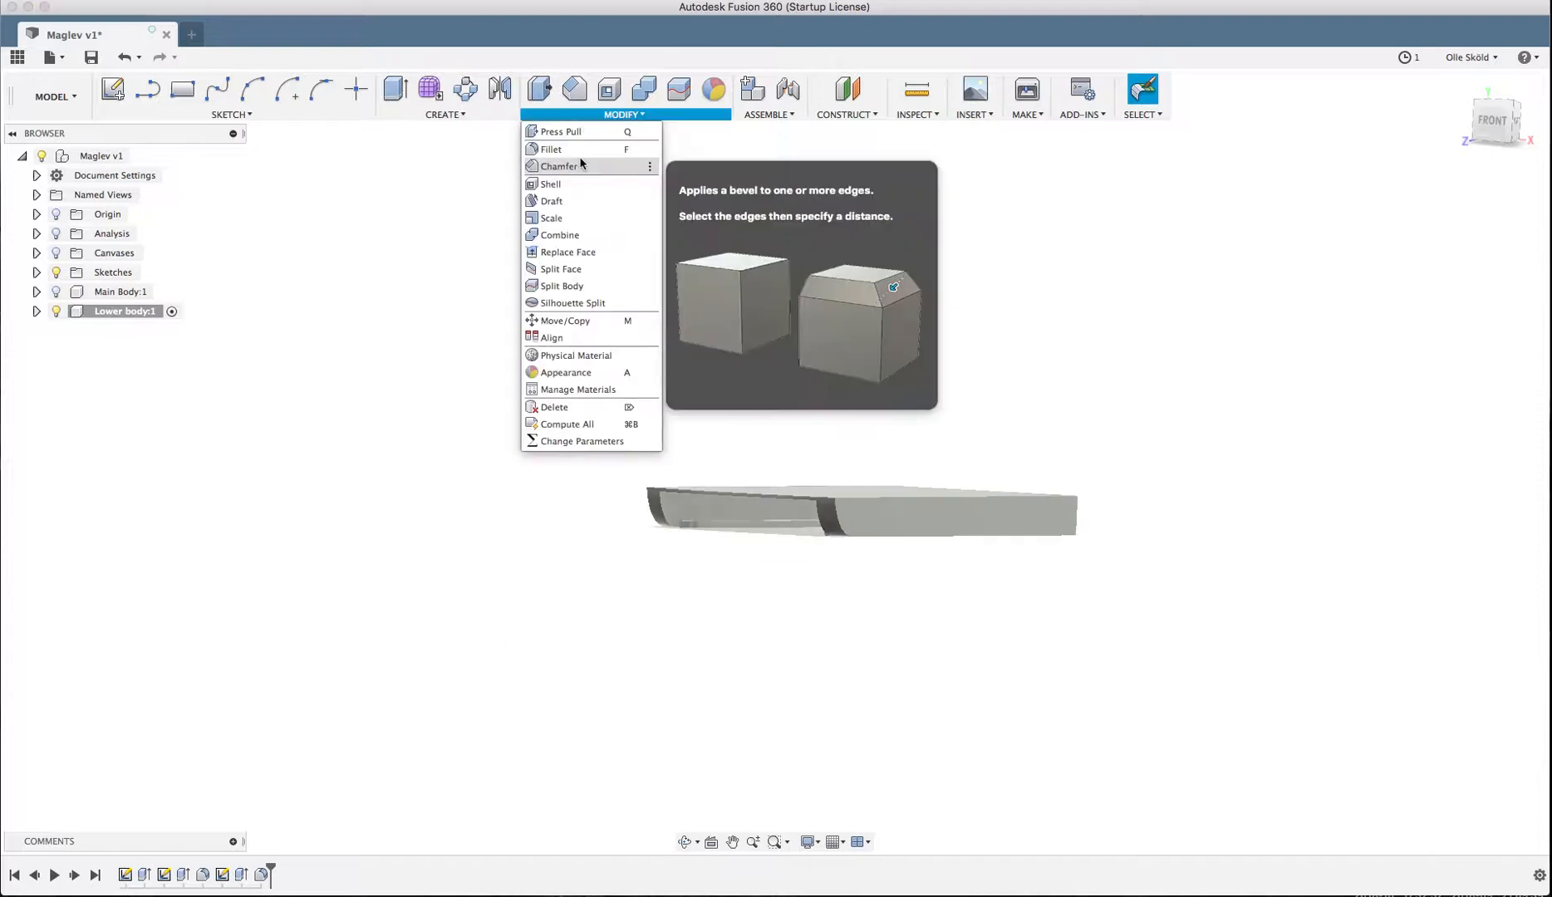
left_click(551, 150)
left_click(931, 541)
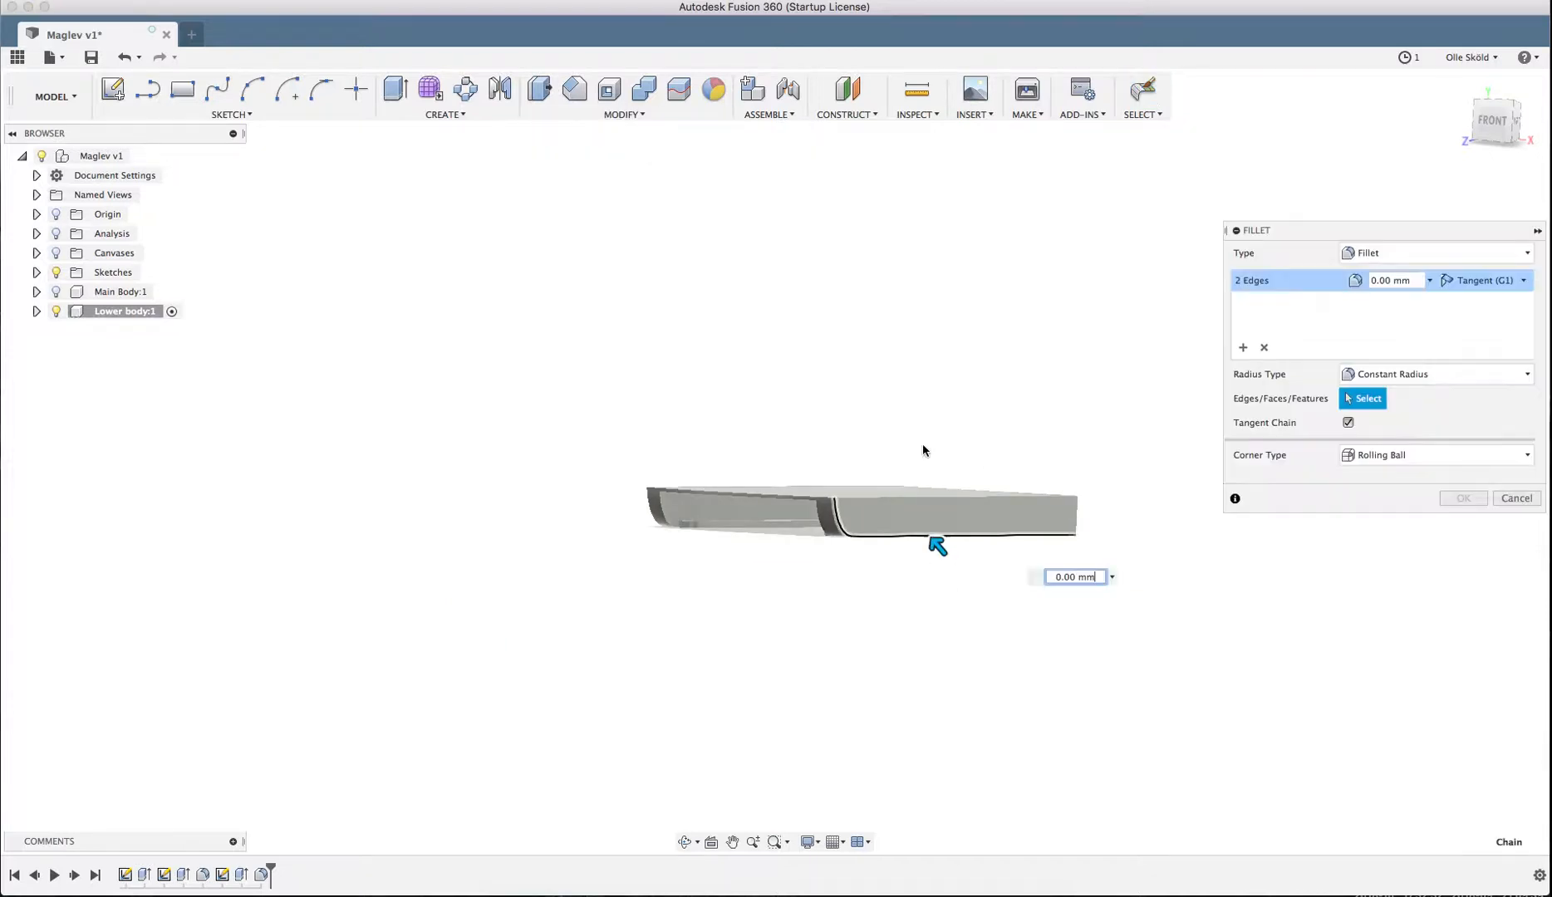
middle_click_drag(921, 436, 572, 520, "shift")
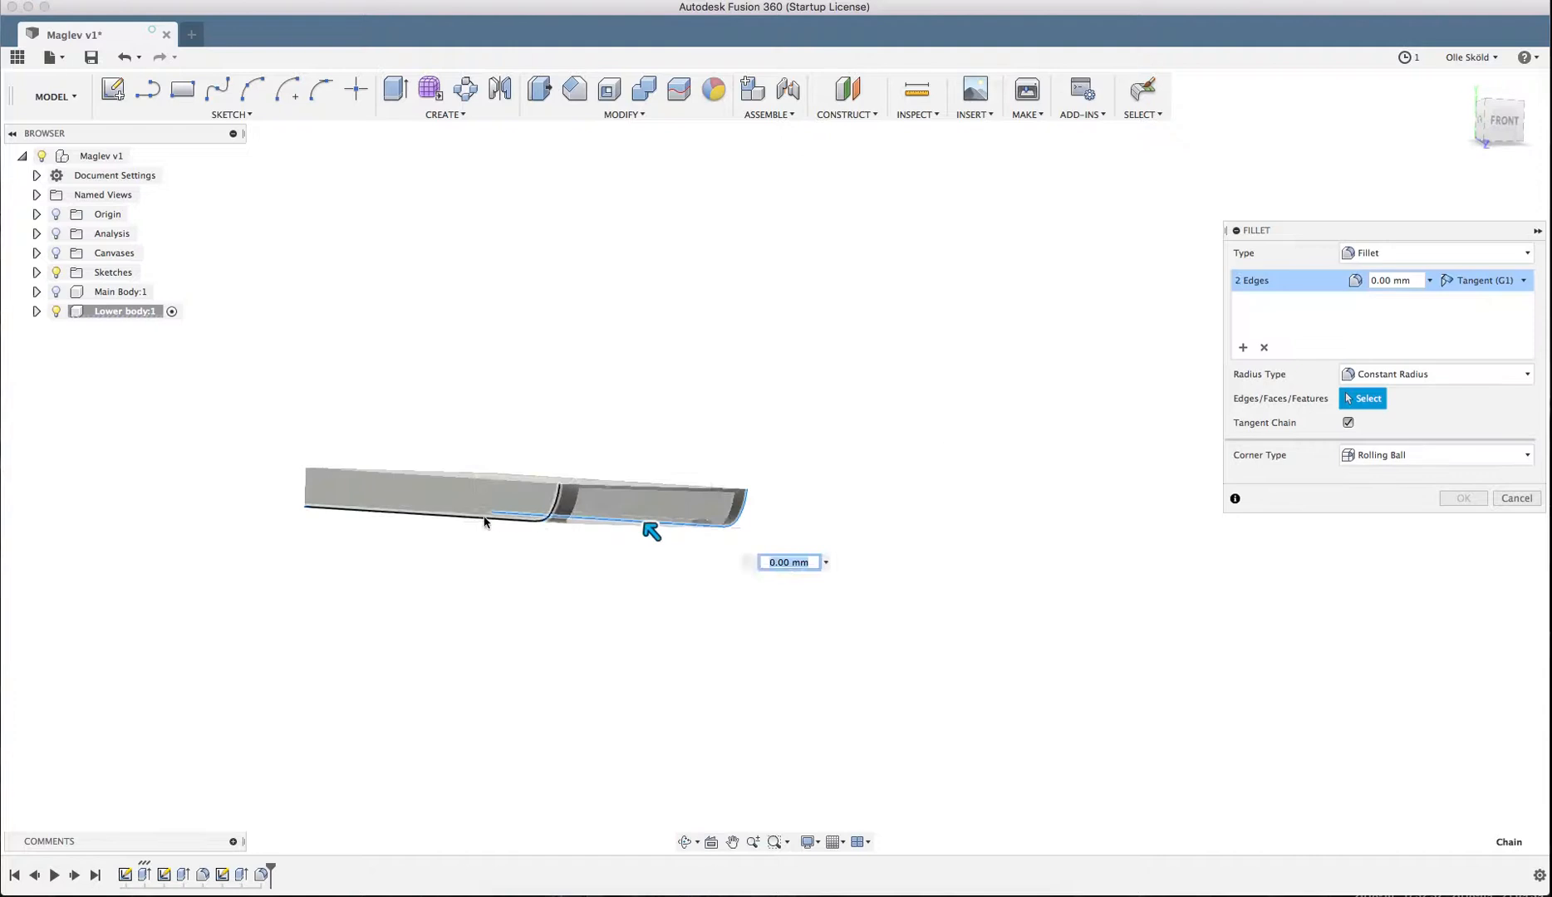
left_click(572, 521)
left_click(1502, 122)
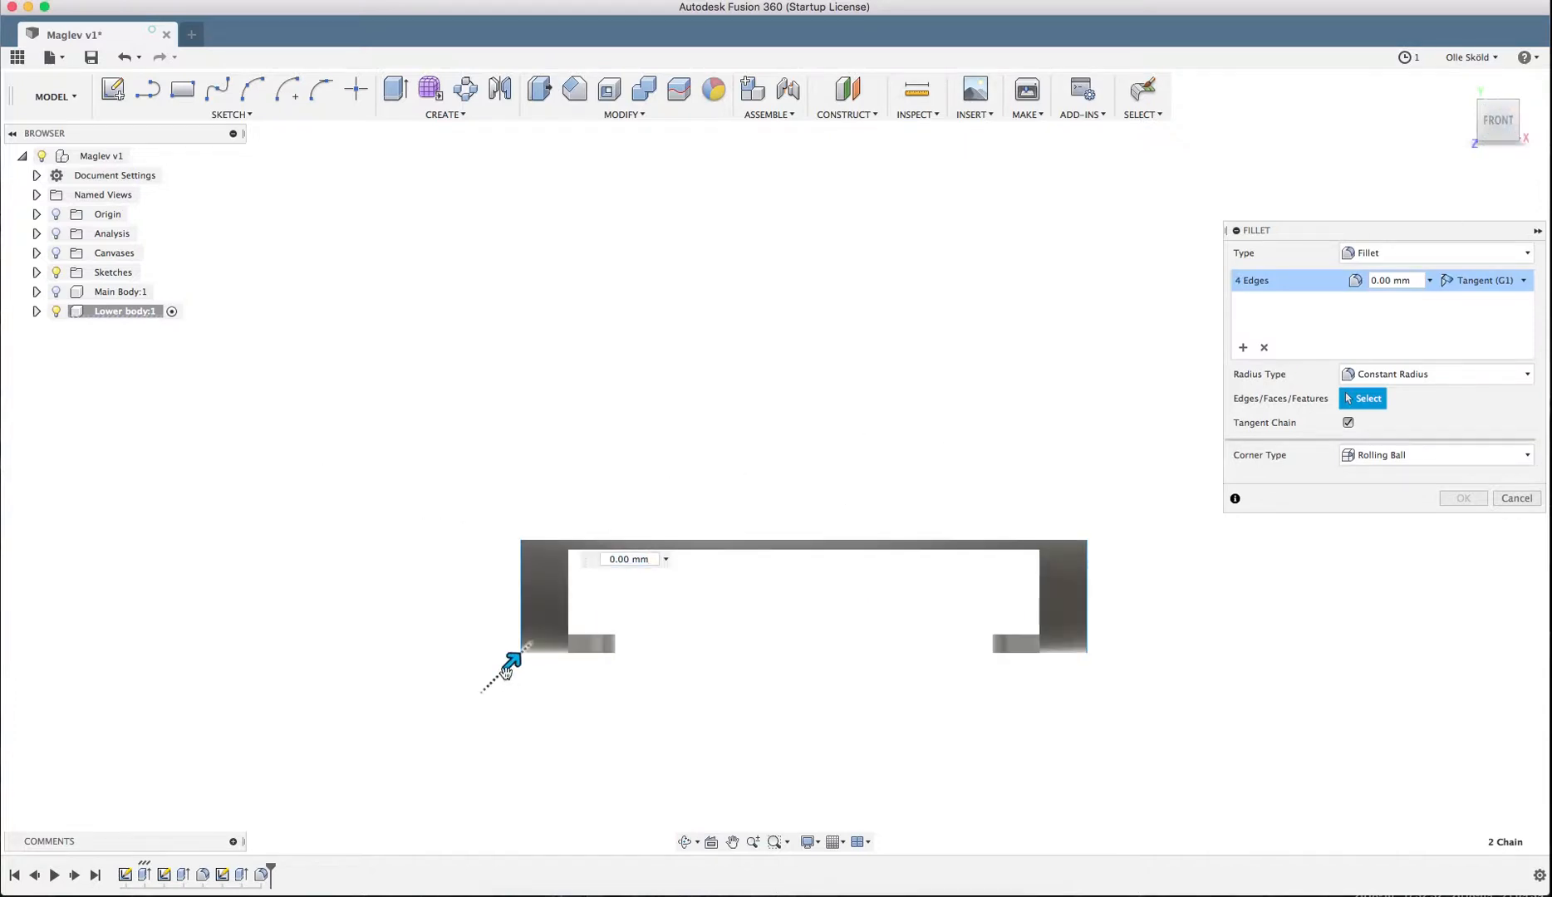
mouse_move(510, 662)
left_mouse_down()
mouse_move(528, 640)
mouse_move(521, 660)
left_mouse_up()
scroll(598, 575, "up", 3)
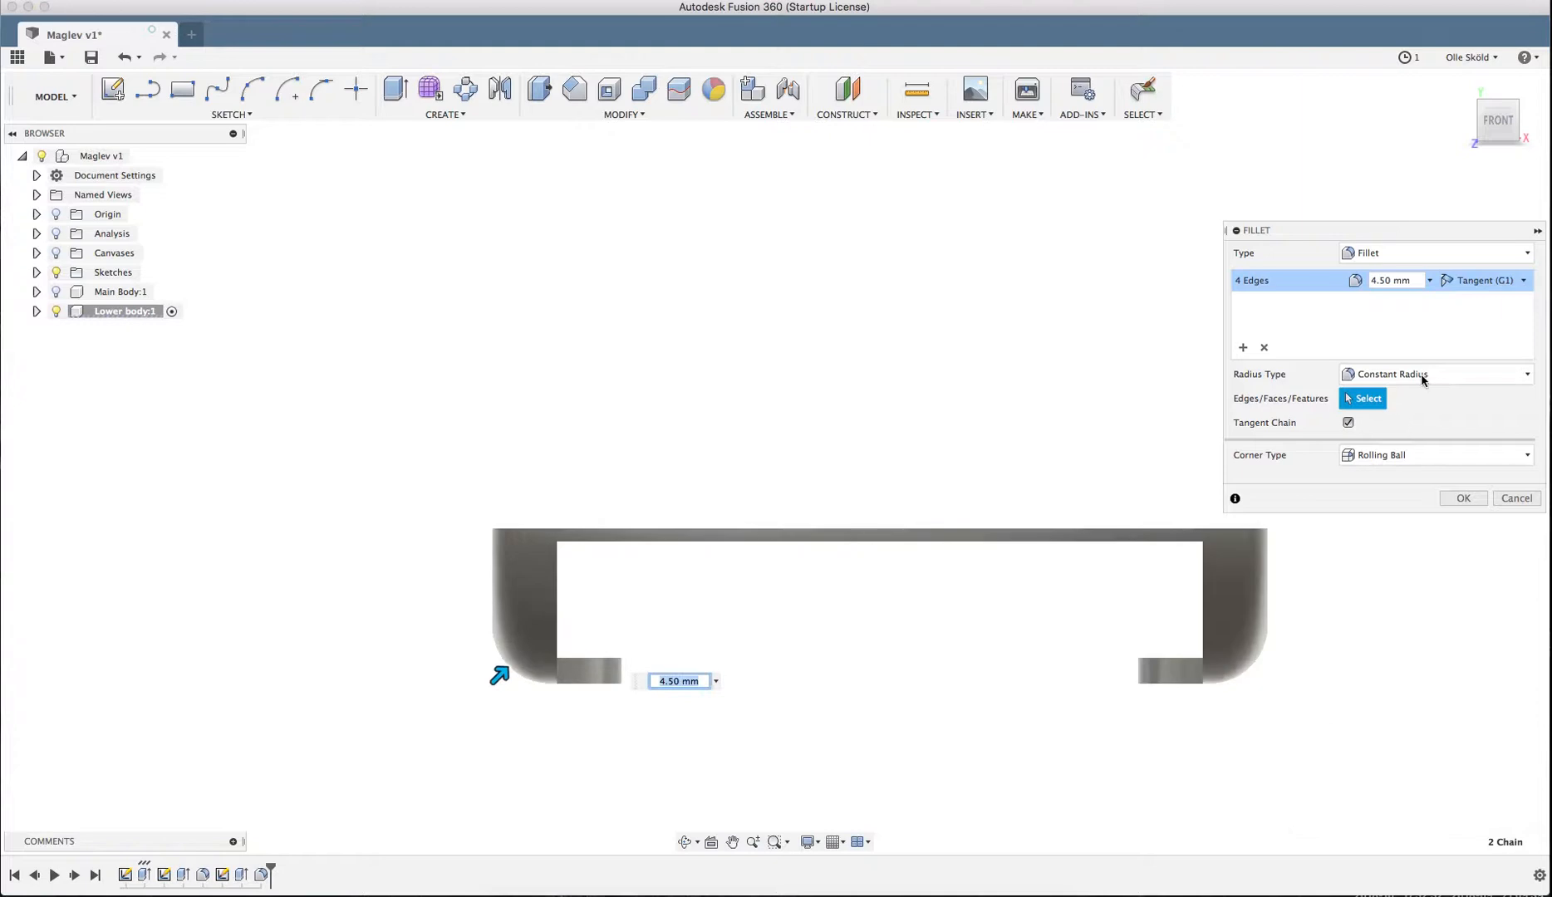
left_click(1423, 378)
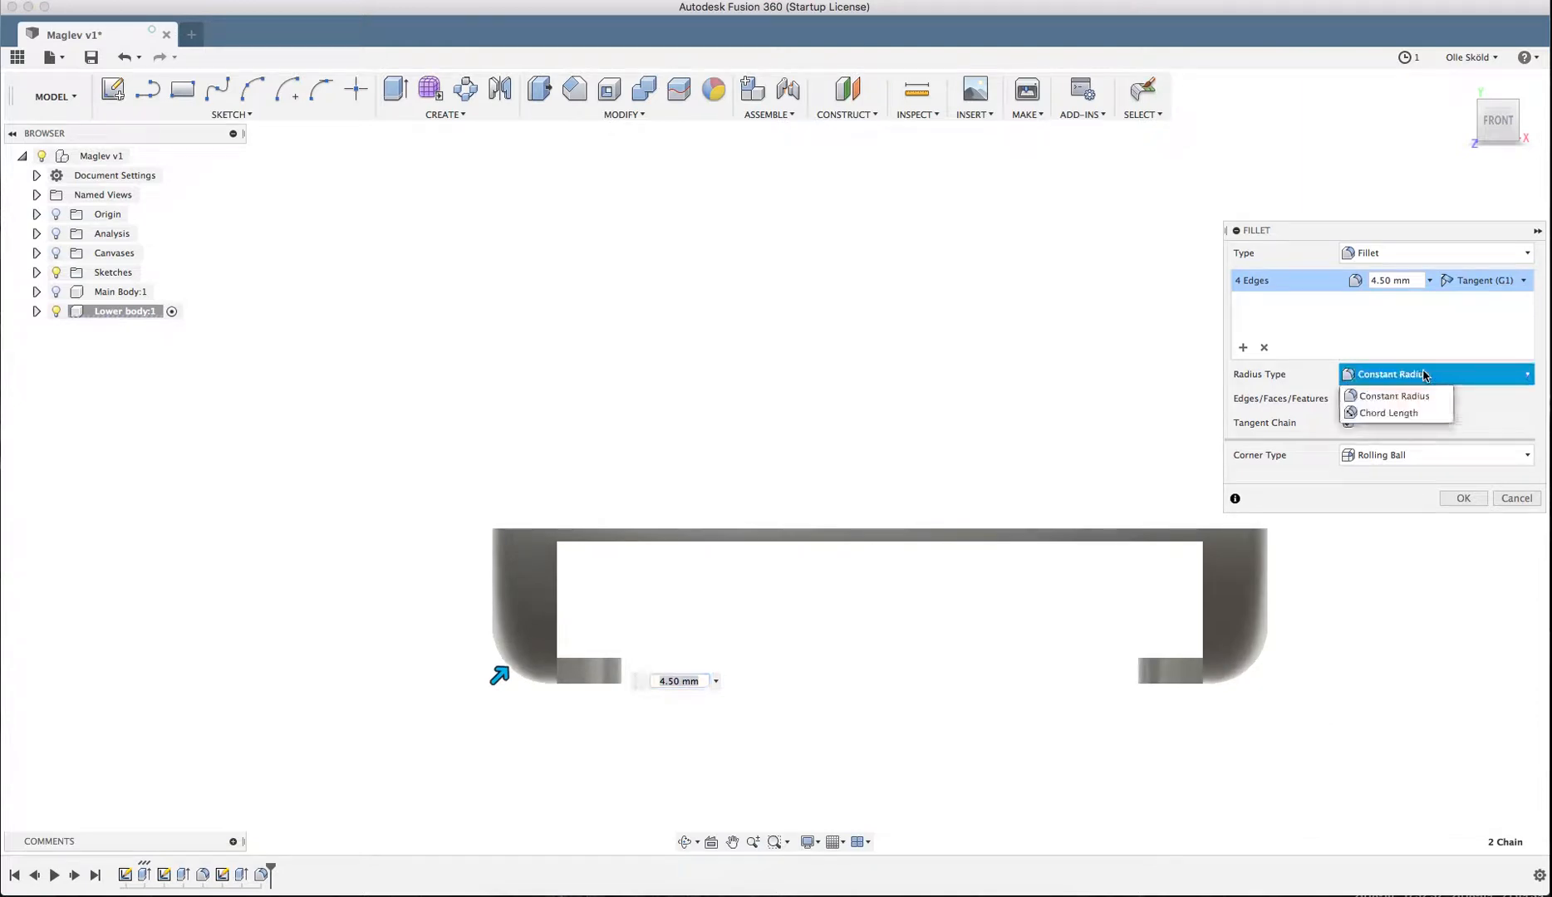
left_click(1423, 375)
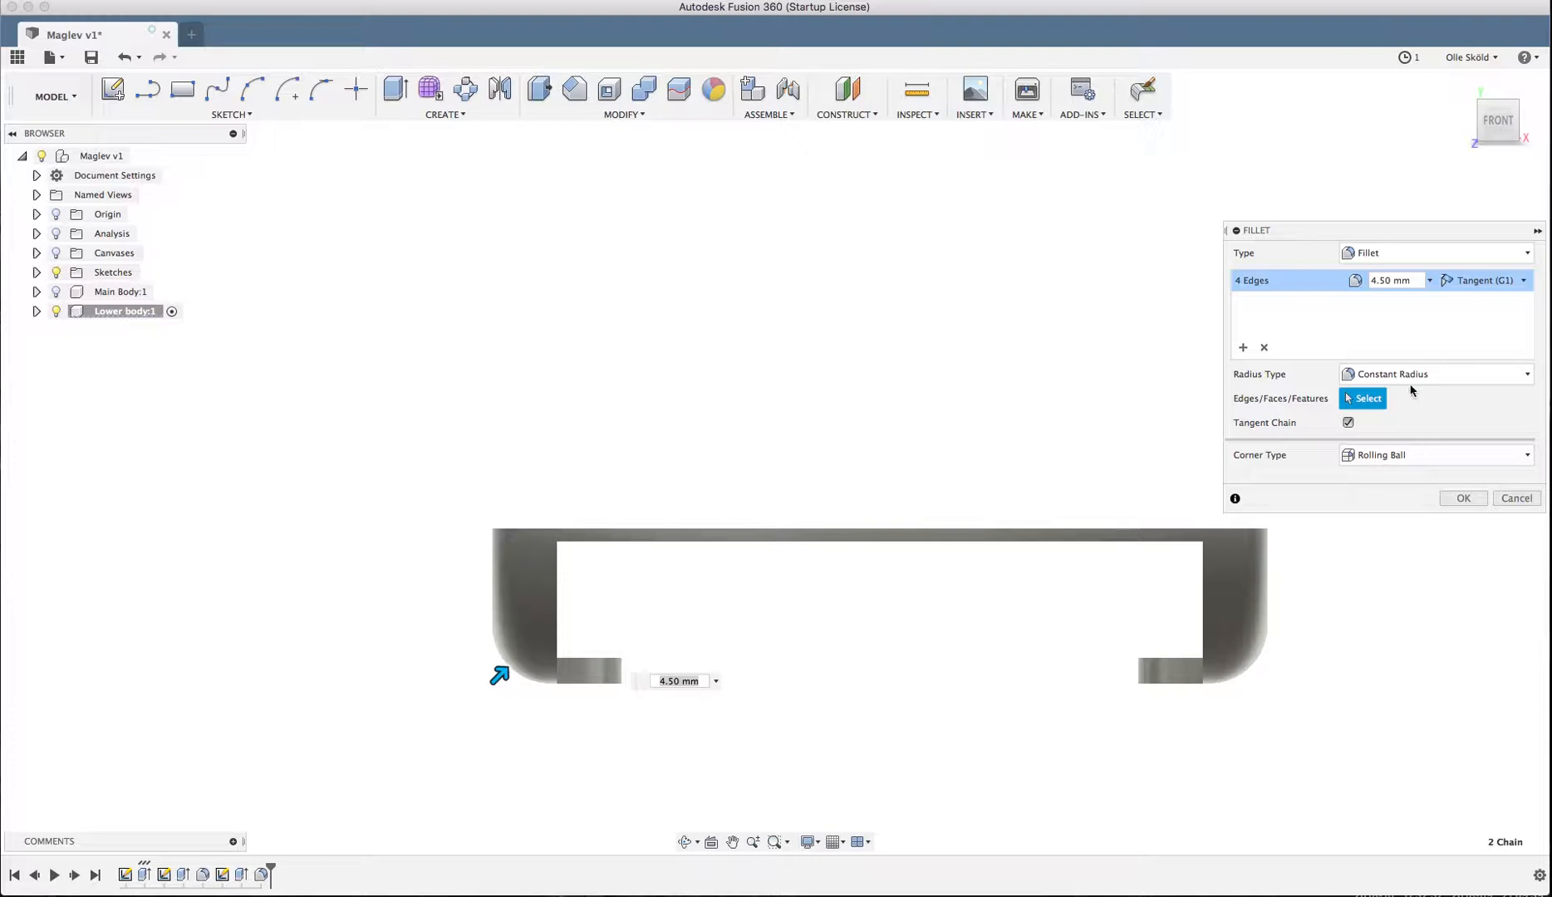
left_click(1417, 459)
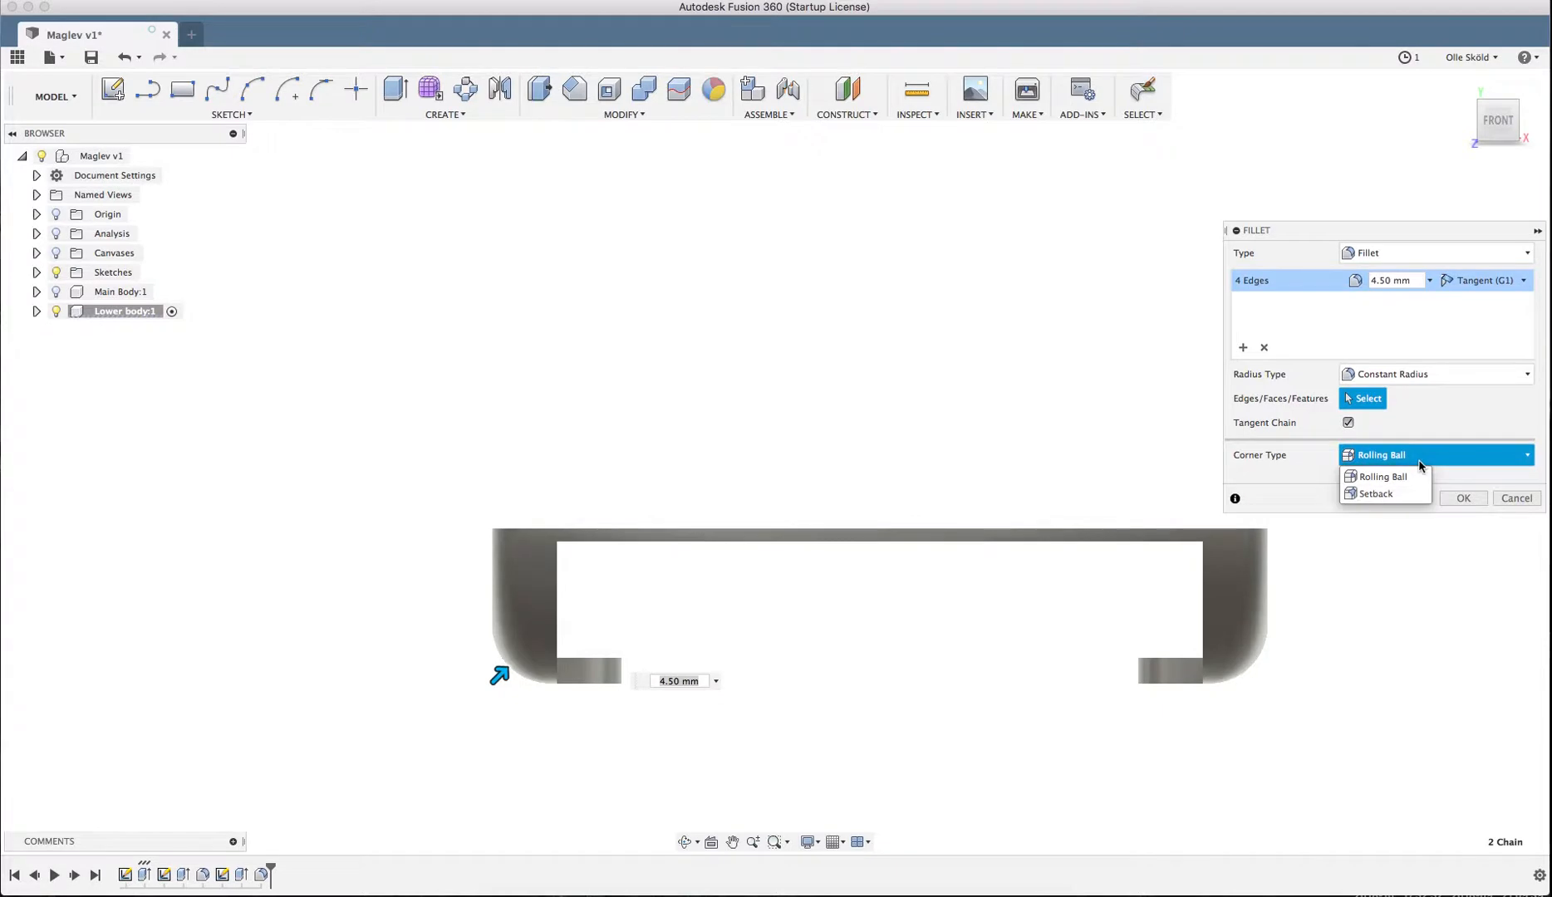
left_click(1420, 464)
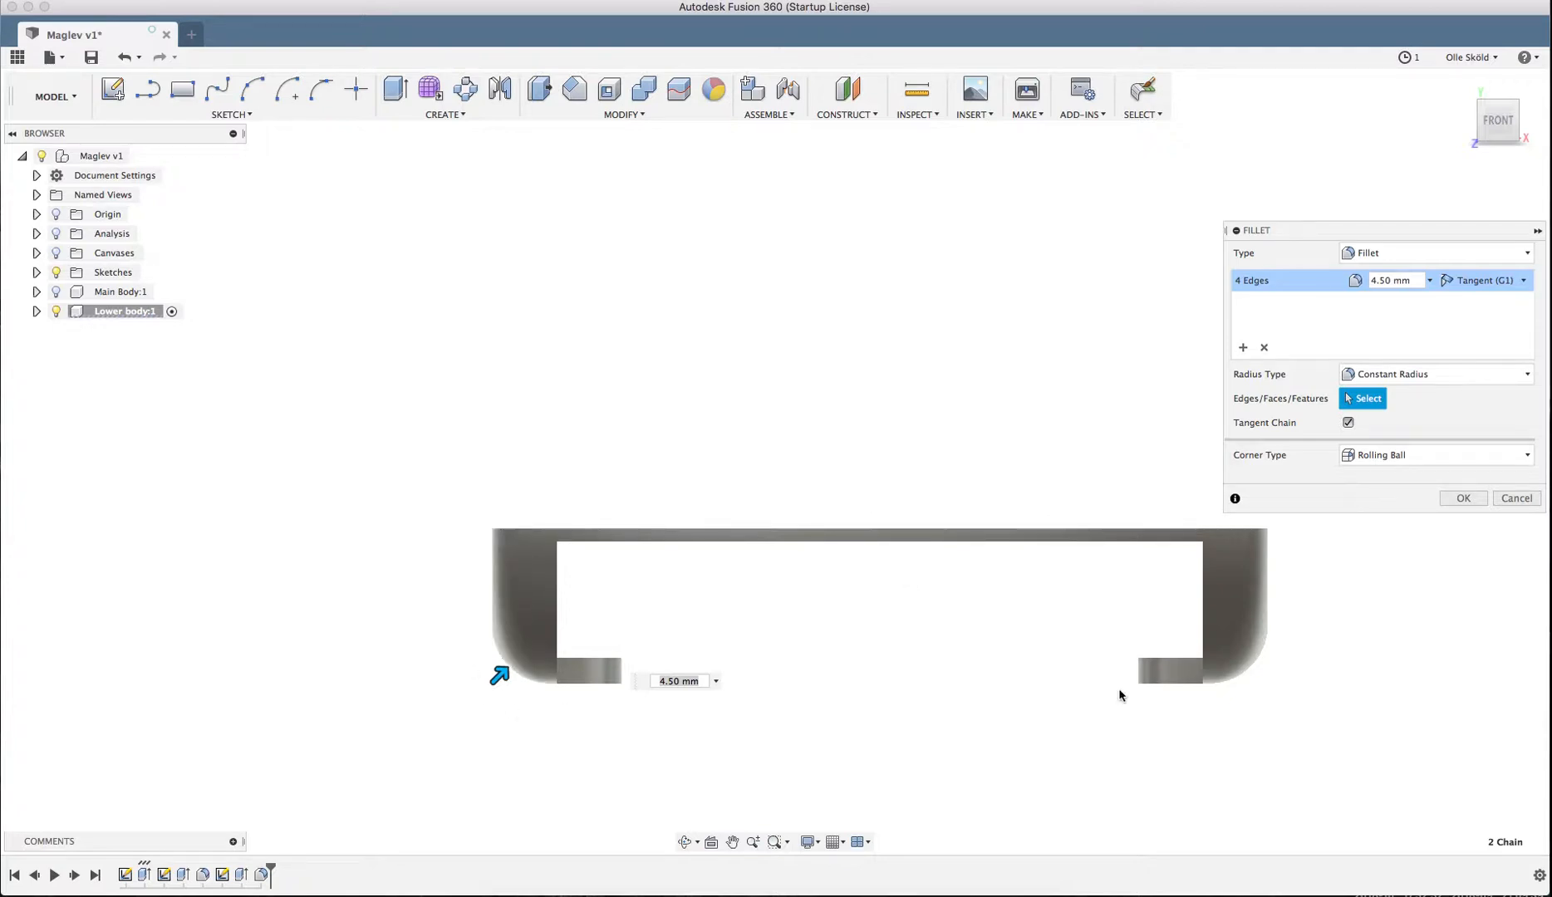
left_click(1532, 501)
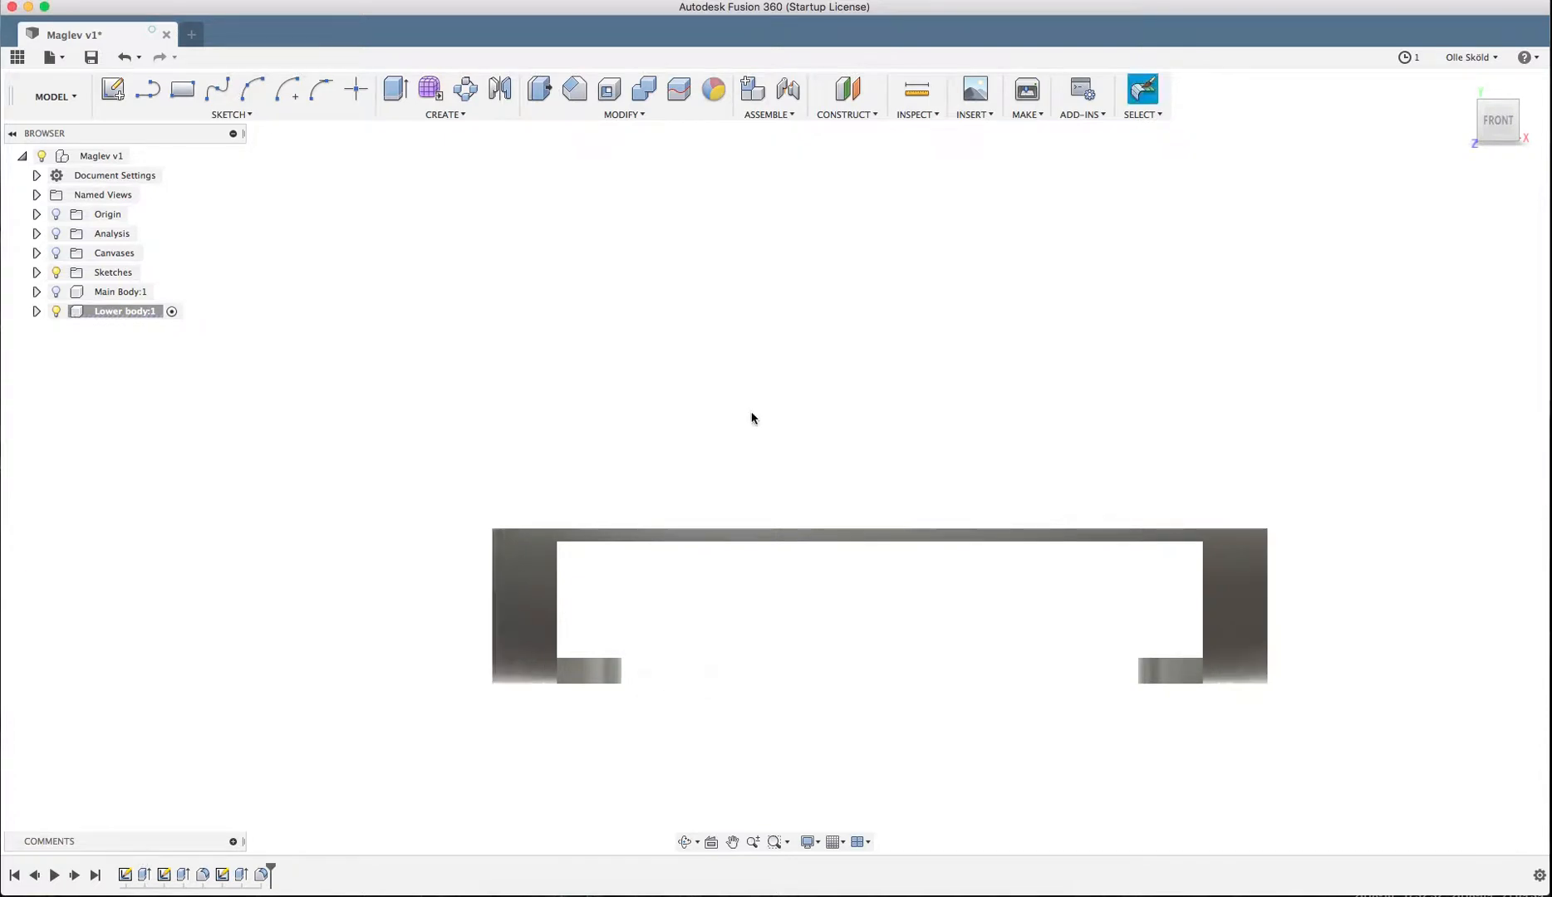
- Start a Two distances chamfer on the outer front and bottom edge chains of both side walls of the lower body
middle_click_drag(752, 415, 1084, 642, "shift")
key("Escape")
scroll(996, 723, "up", 5)
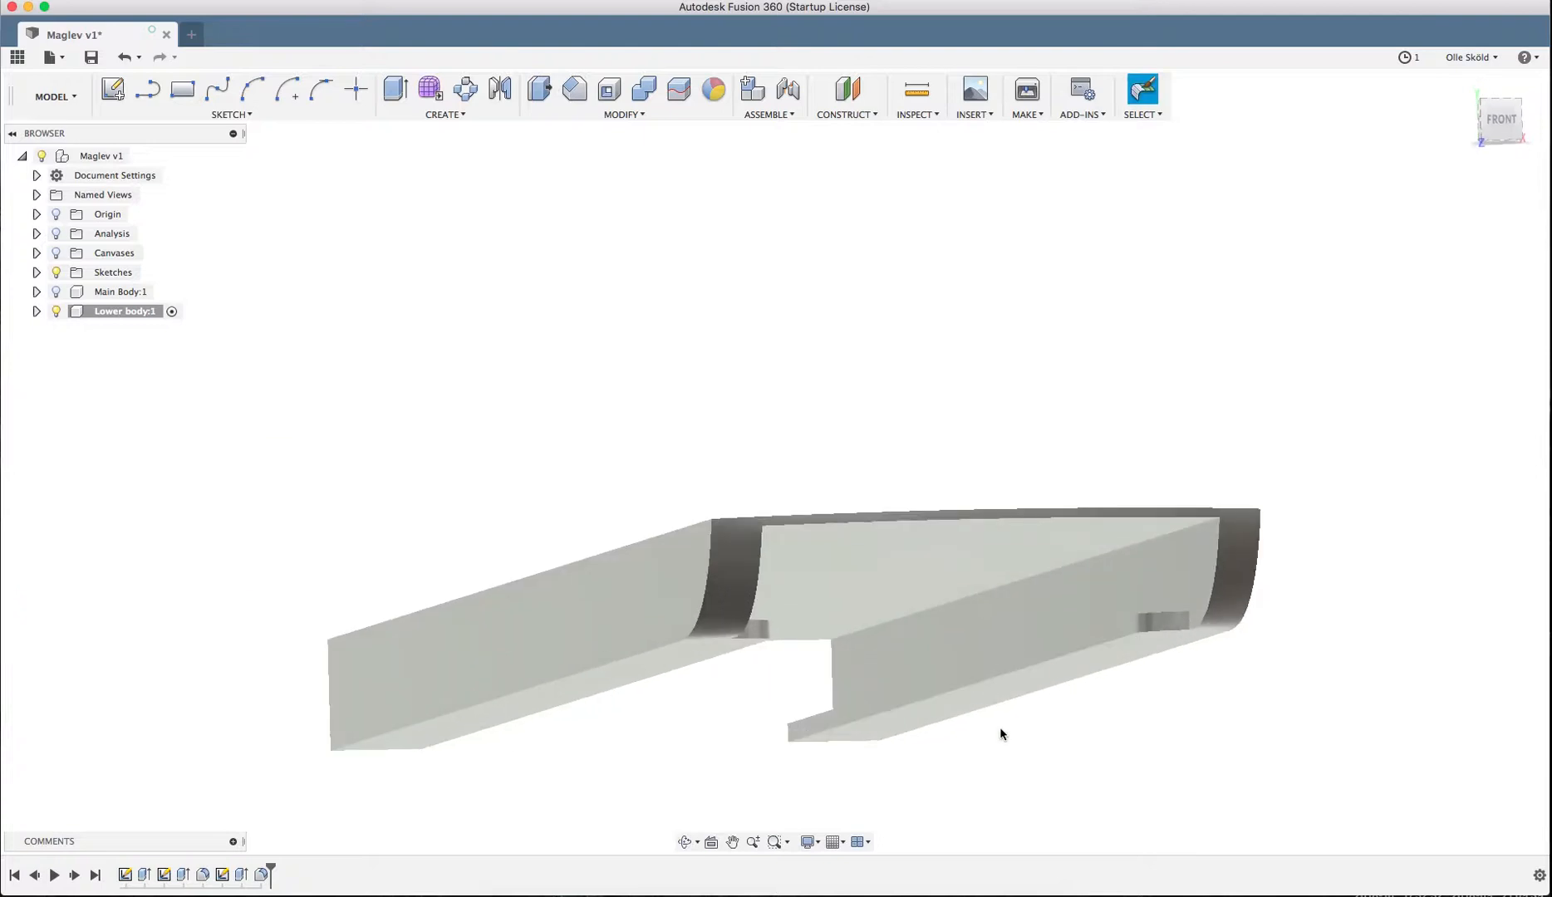
middle_click_drag(860, 602, 779, 565, "shift")
scroll(779, 565, "up", 2)
scroll(594, 413, "down", 2)
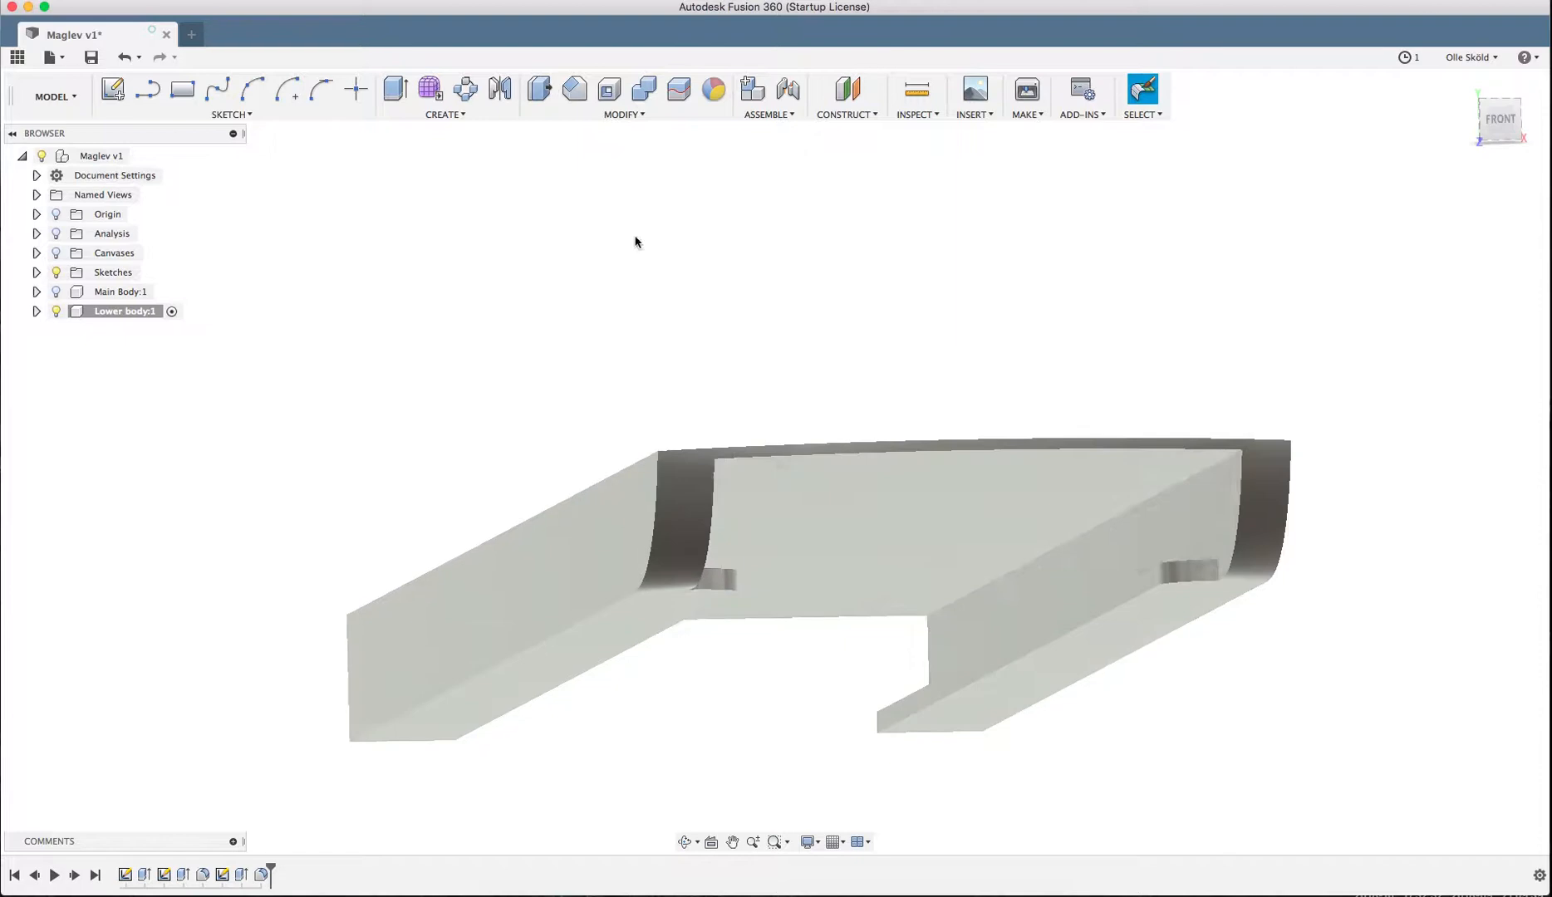
left_click(574, 89)
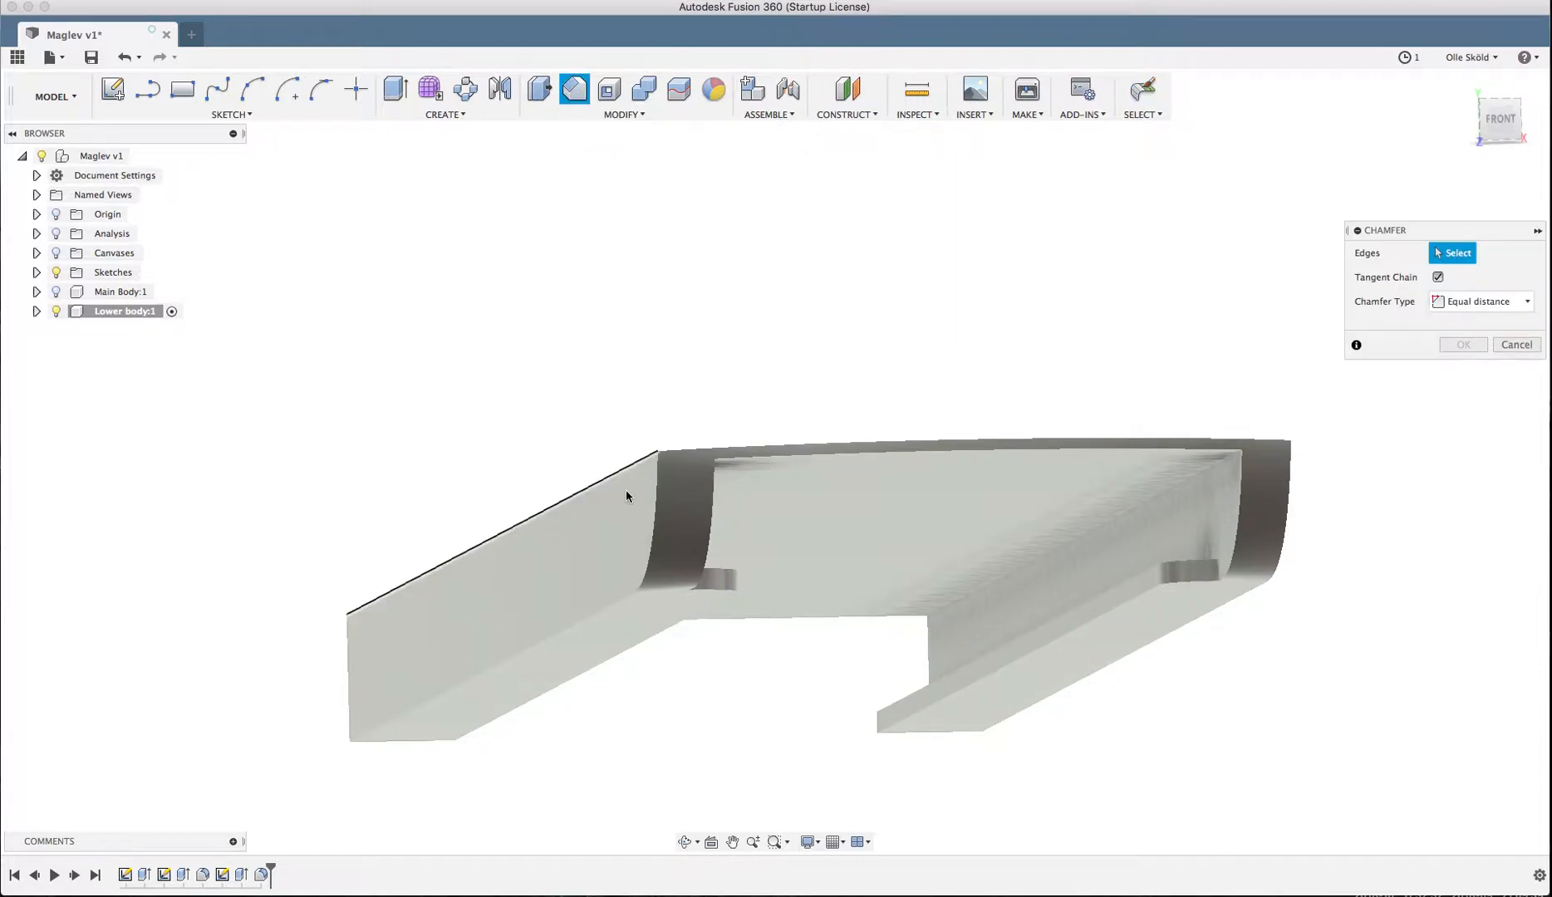
left_click(650, 555)
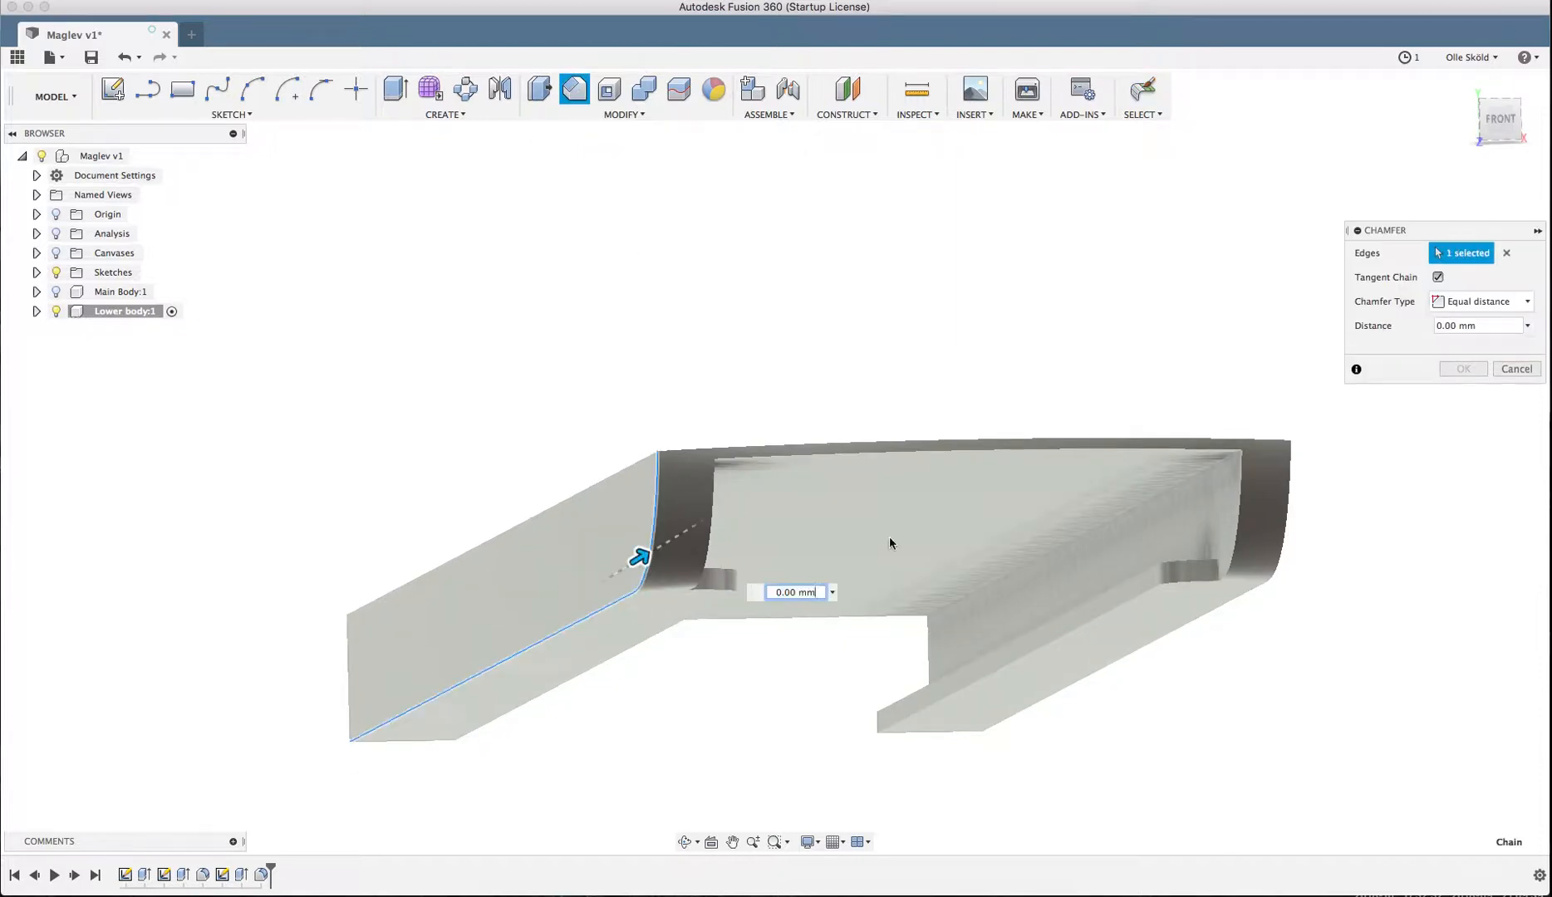
left_click(1287, 544)
left_click(1501, 136)
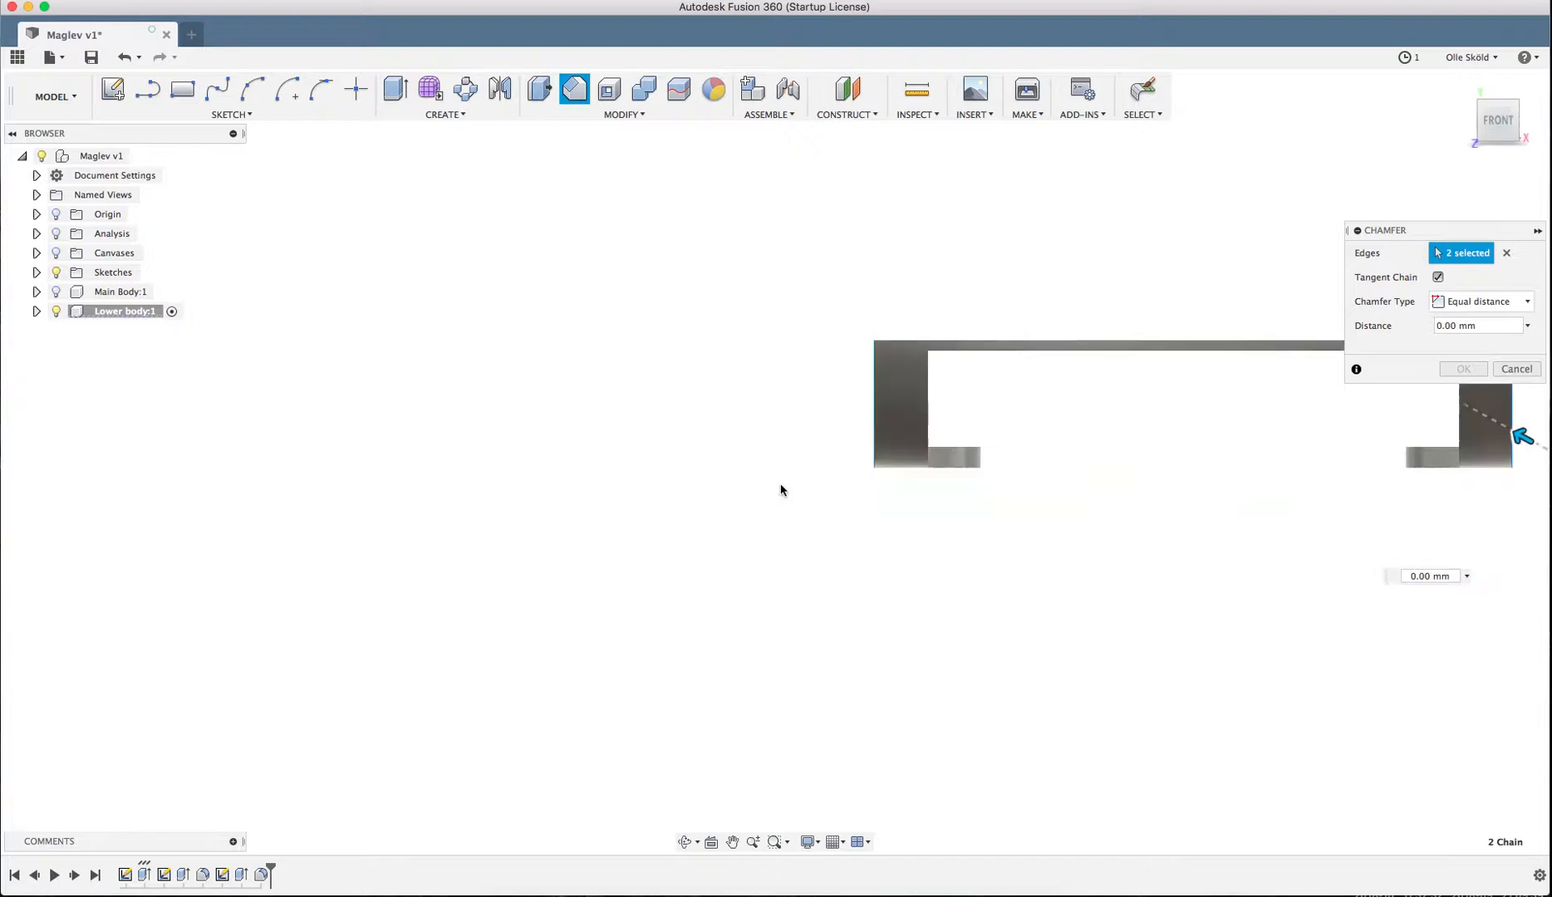
scroll(1153, 489, "up", 3)
scroll(1153, 489, "up", 2)
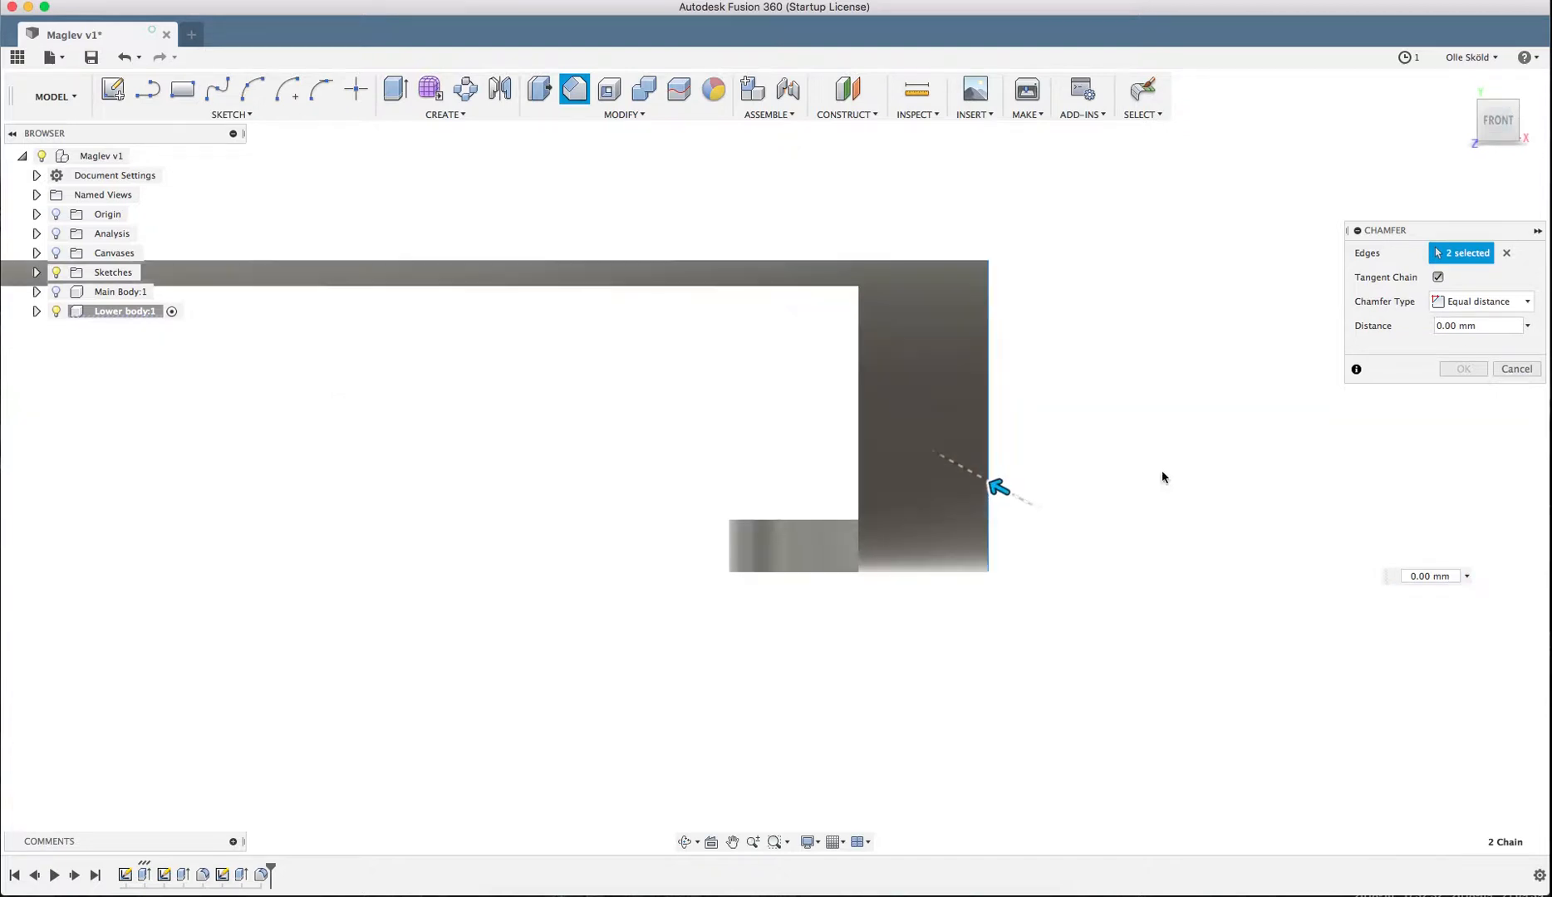
left_click(1480, 302)
left_click(1466, 337)
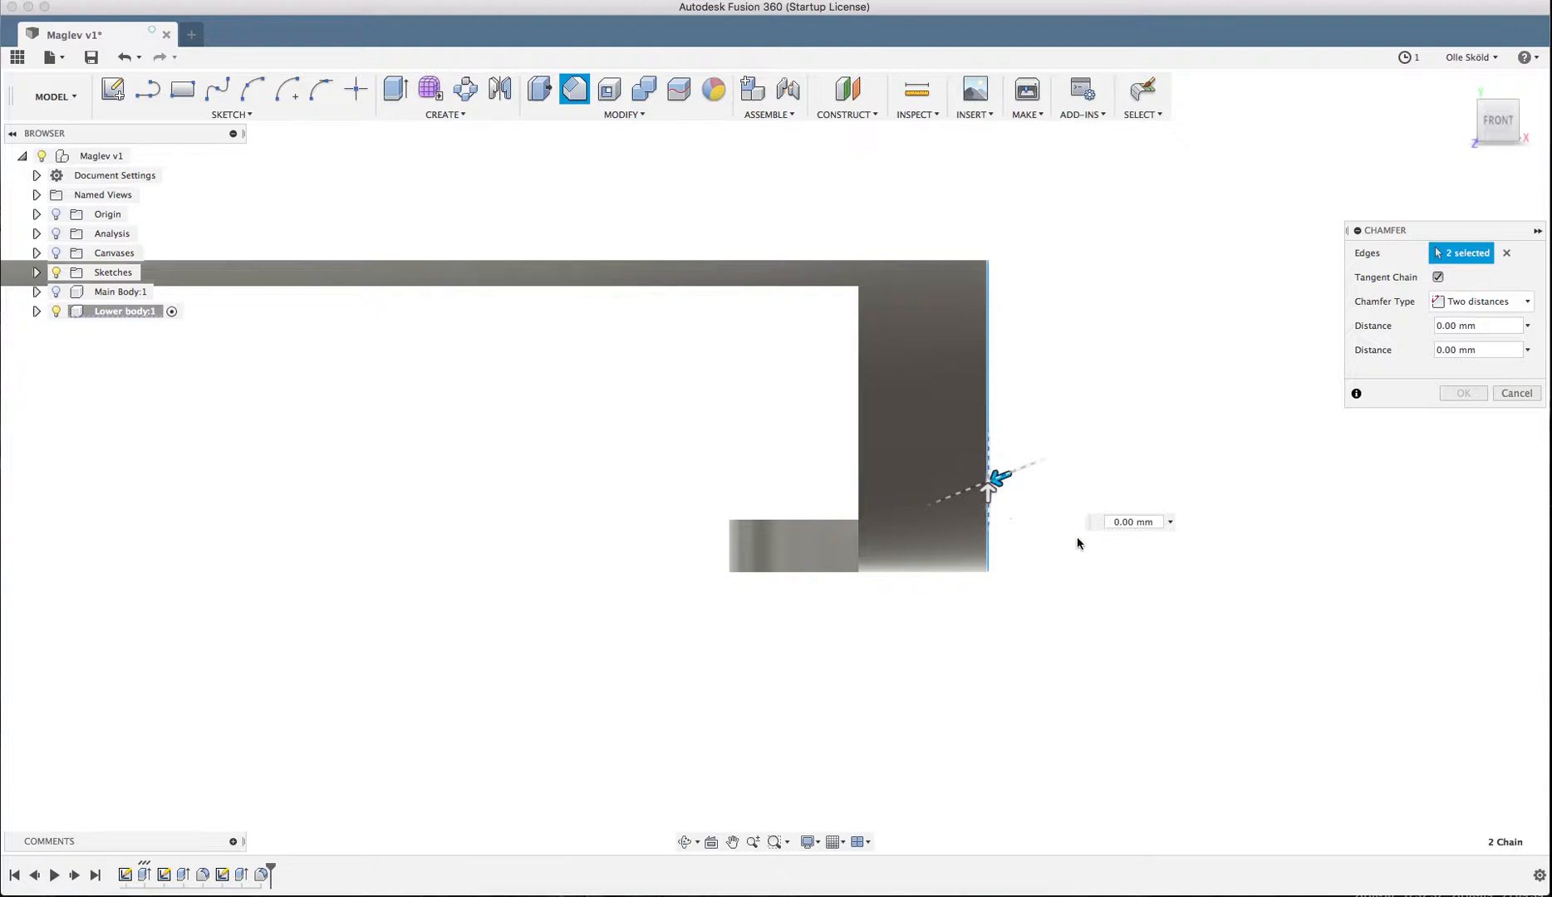
- Try chamfer distances of 1.5 mm and 4 mm on the selected side wall edges
middle_click_drag(1066, 547, 1098, 419, "shift")
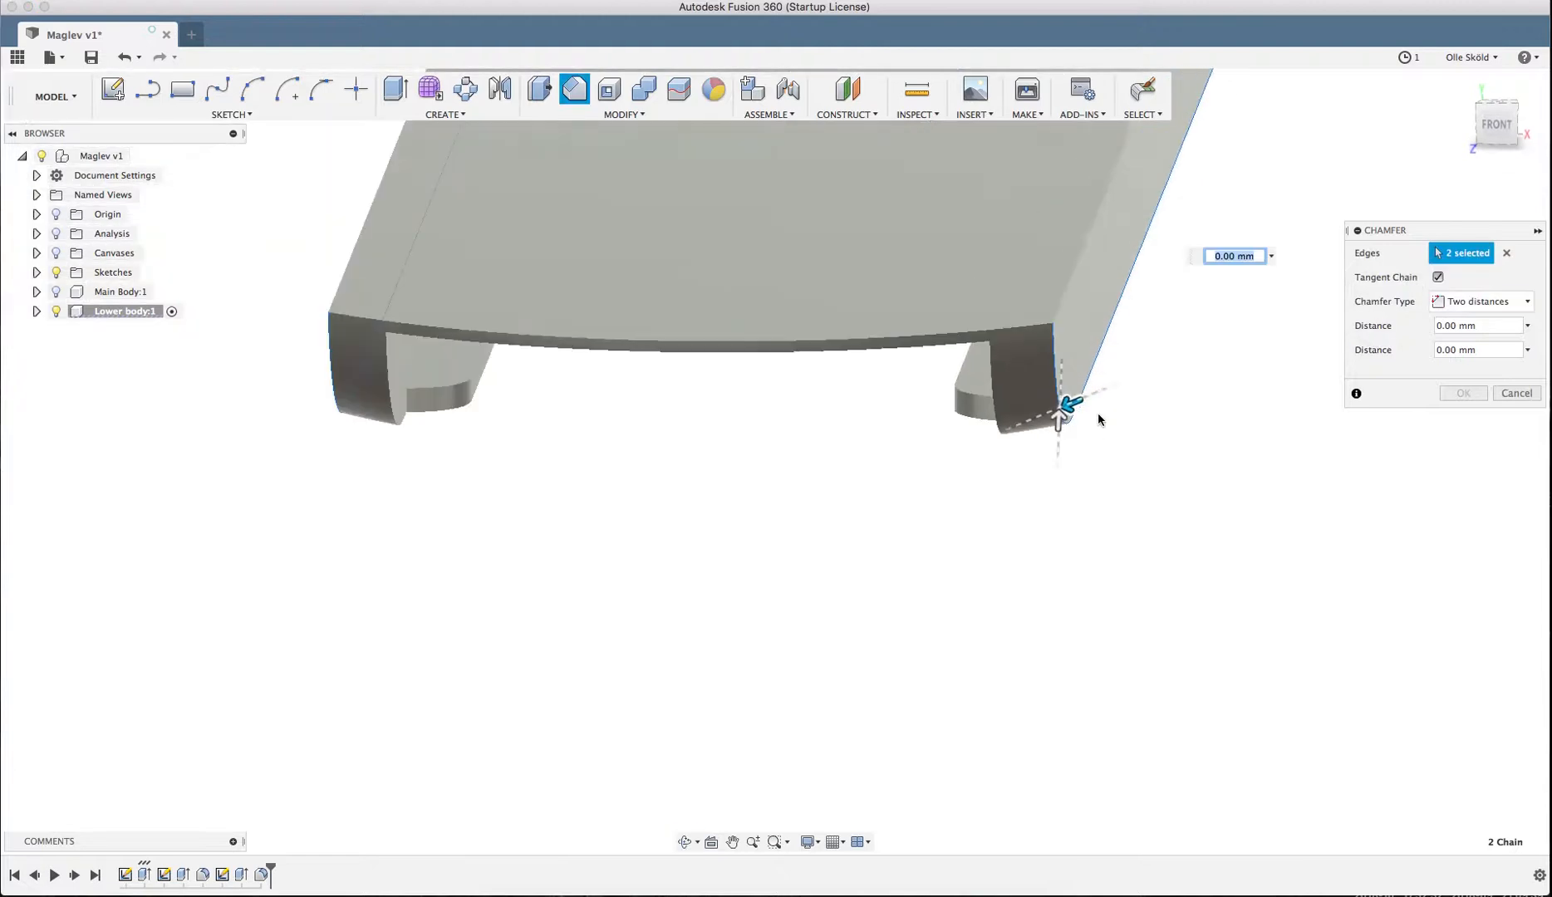
scroll(1111, 364, "up", 5)
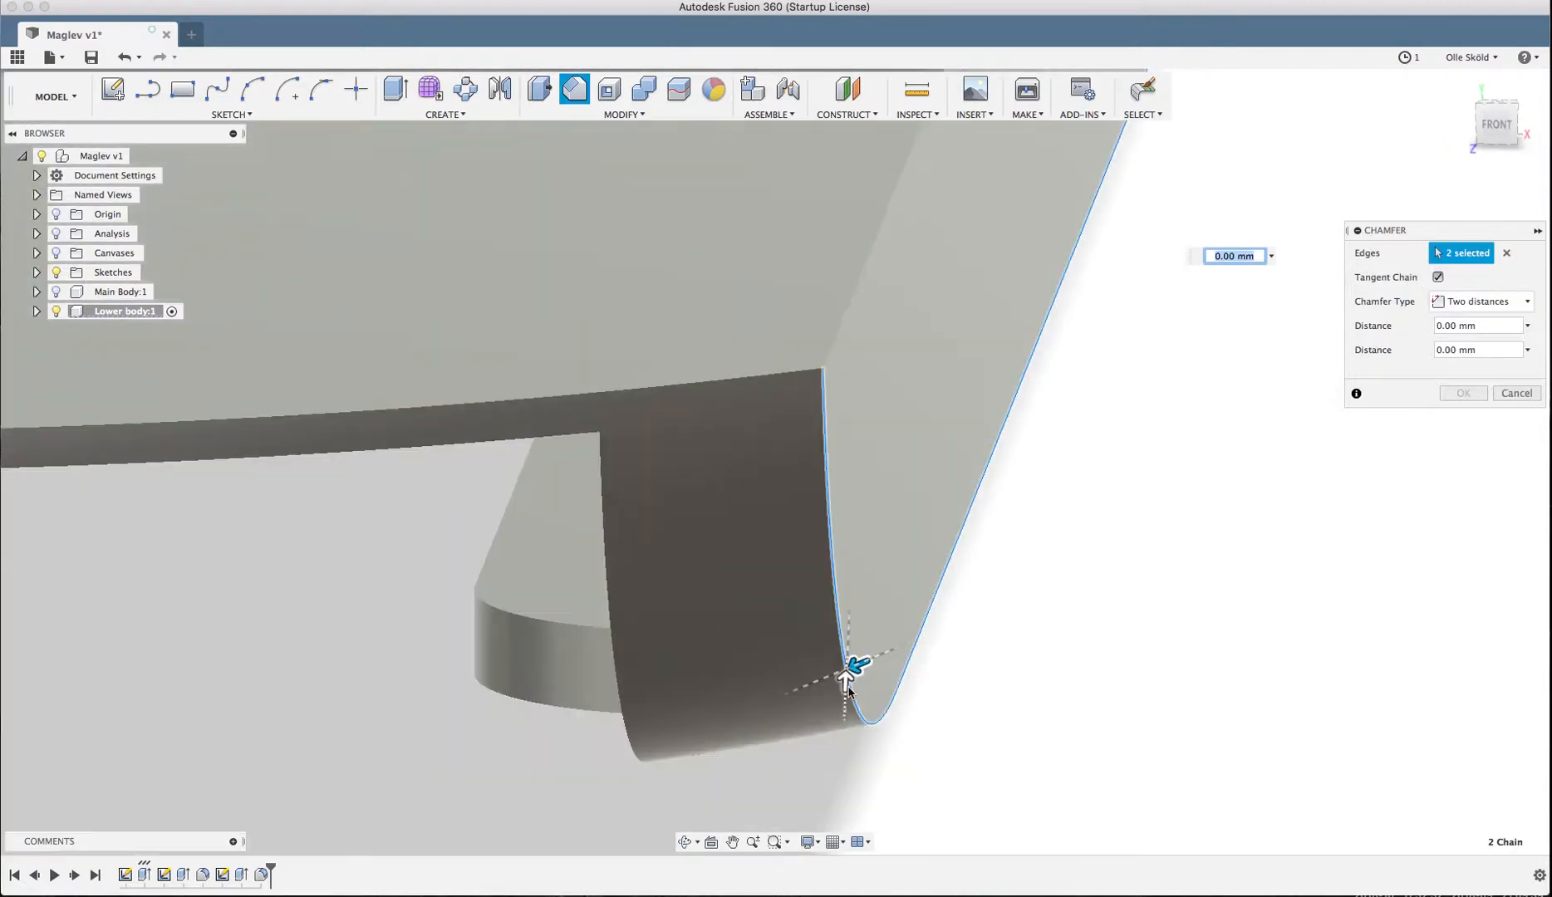
type("1")
key("Tab")
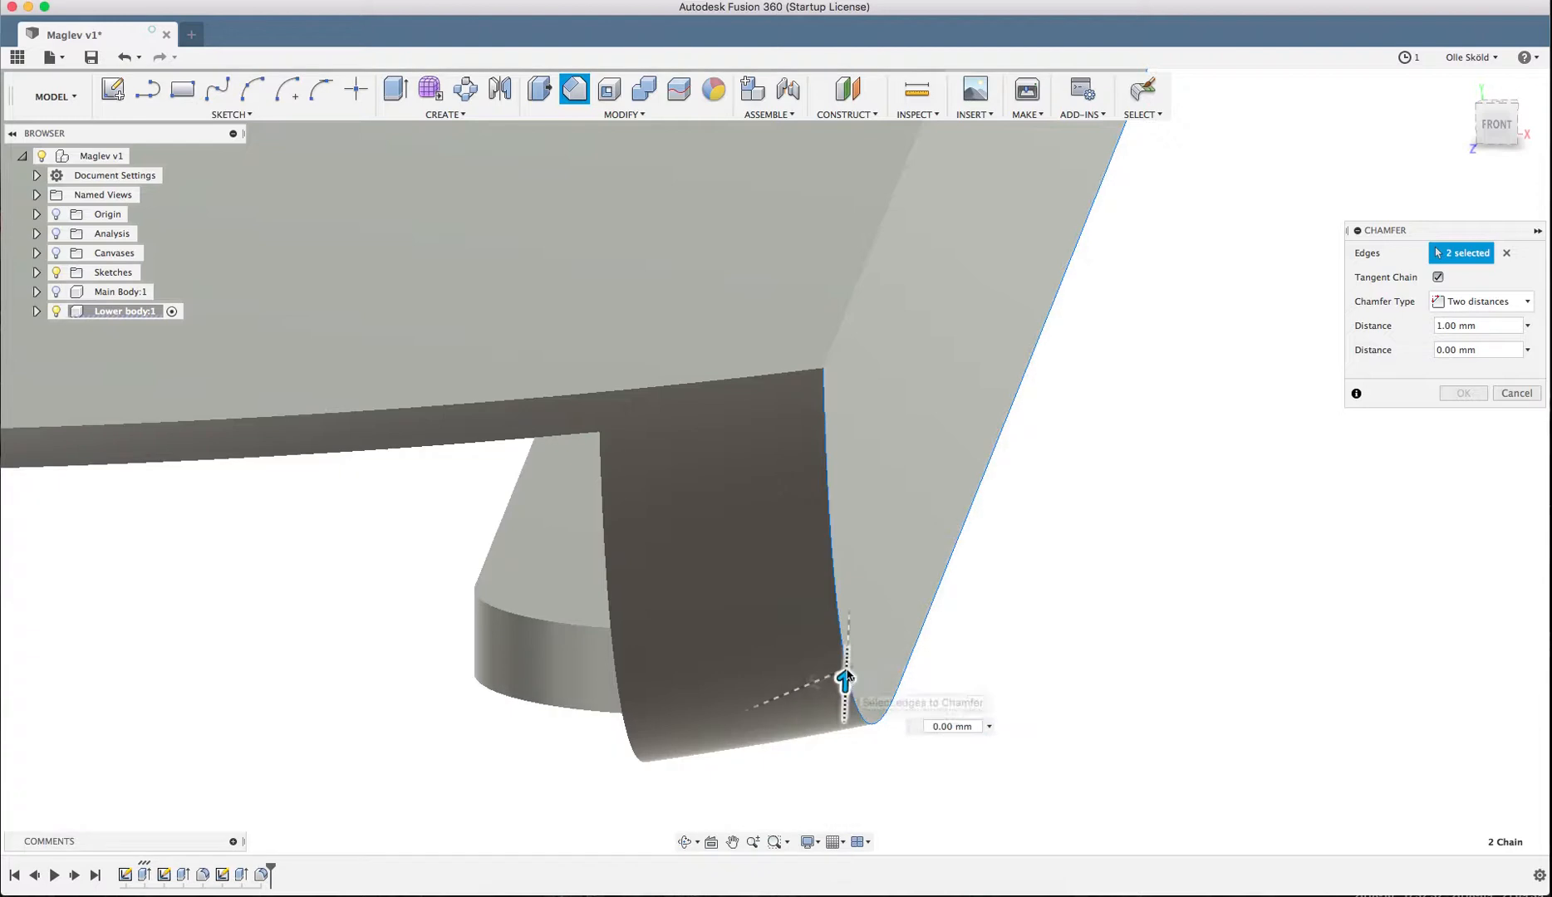
left_click_drag(848, 664, 864, 498)
left_click_drag(818, 683, 801, 692)
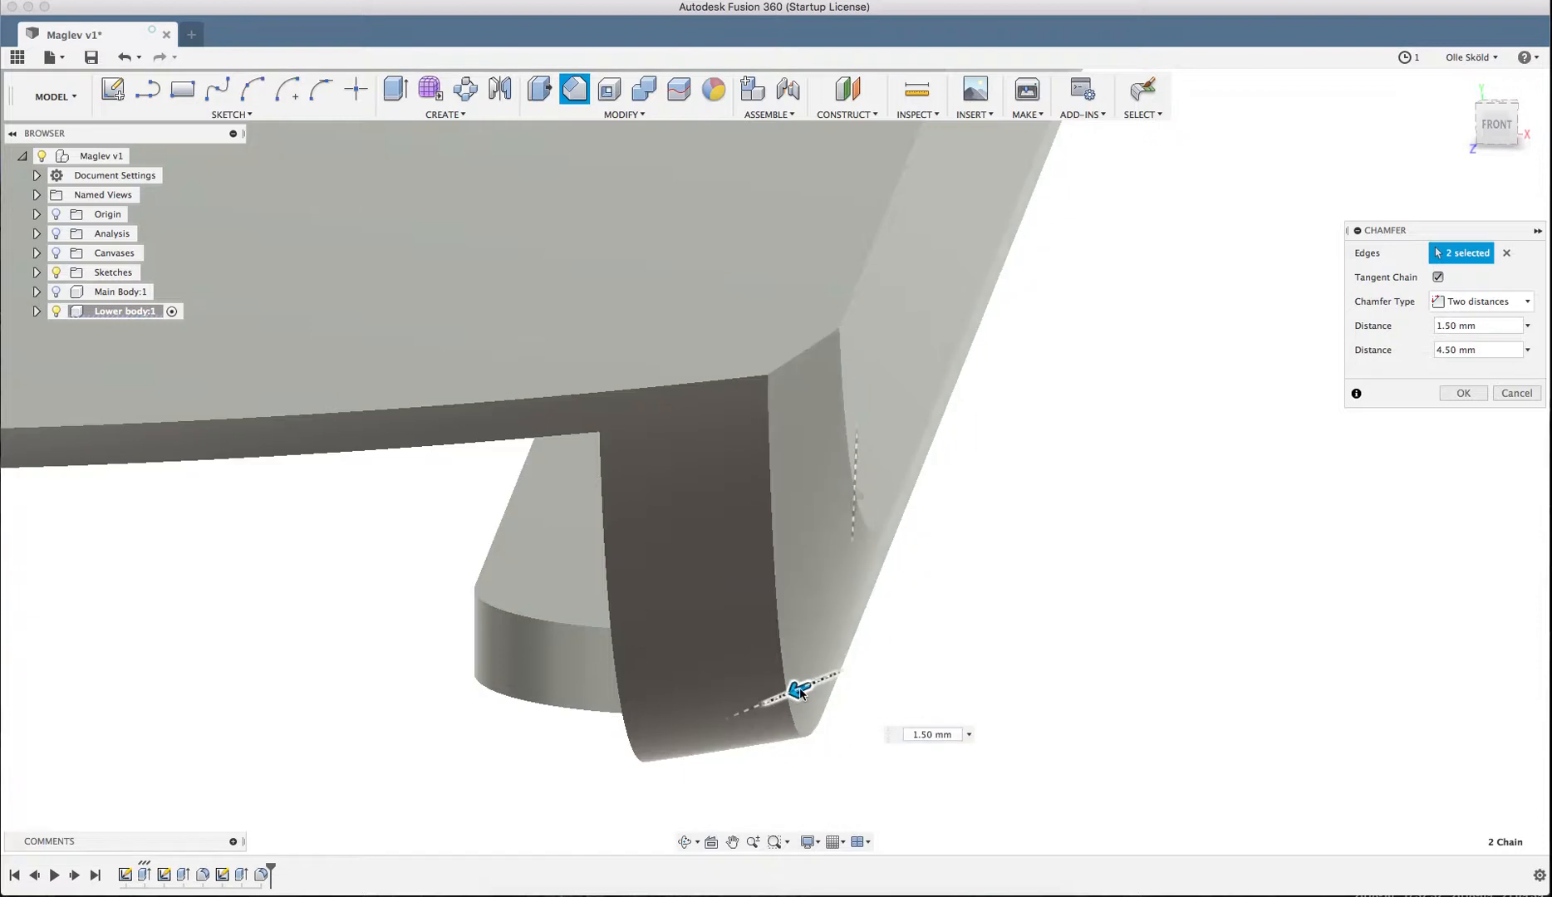
left_click(853, 516)
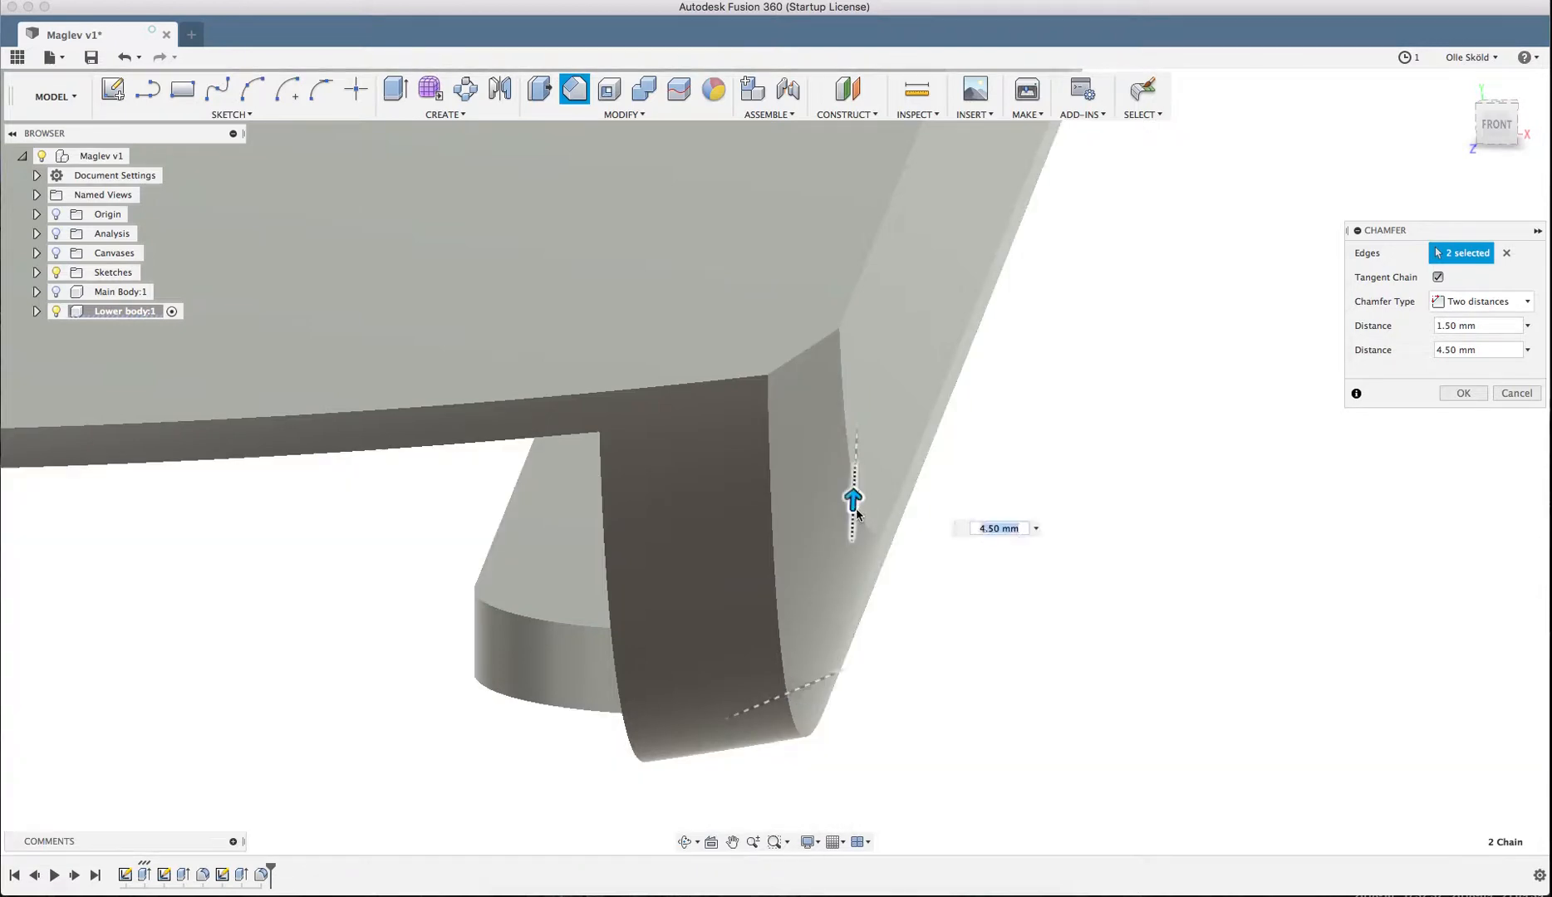
type("4")
key("Return")
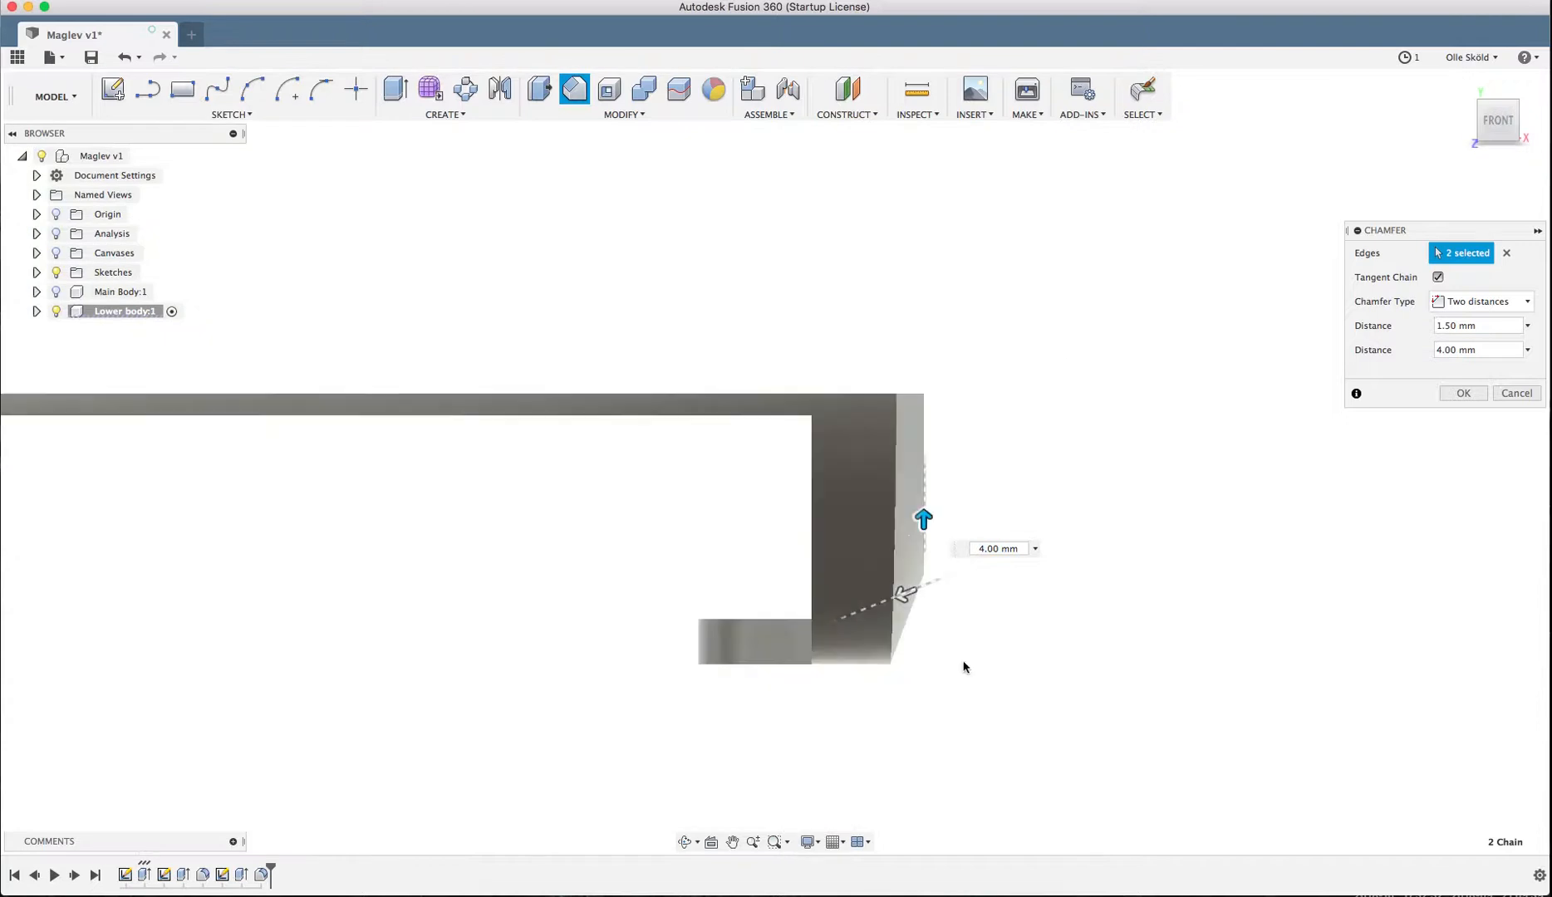
- Set the chamfer distances to 2.5 mm and 5.5 mm and apply the chamfer to both side walls
left_click_drag(915, 462, 918, 406)
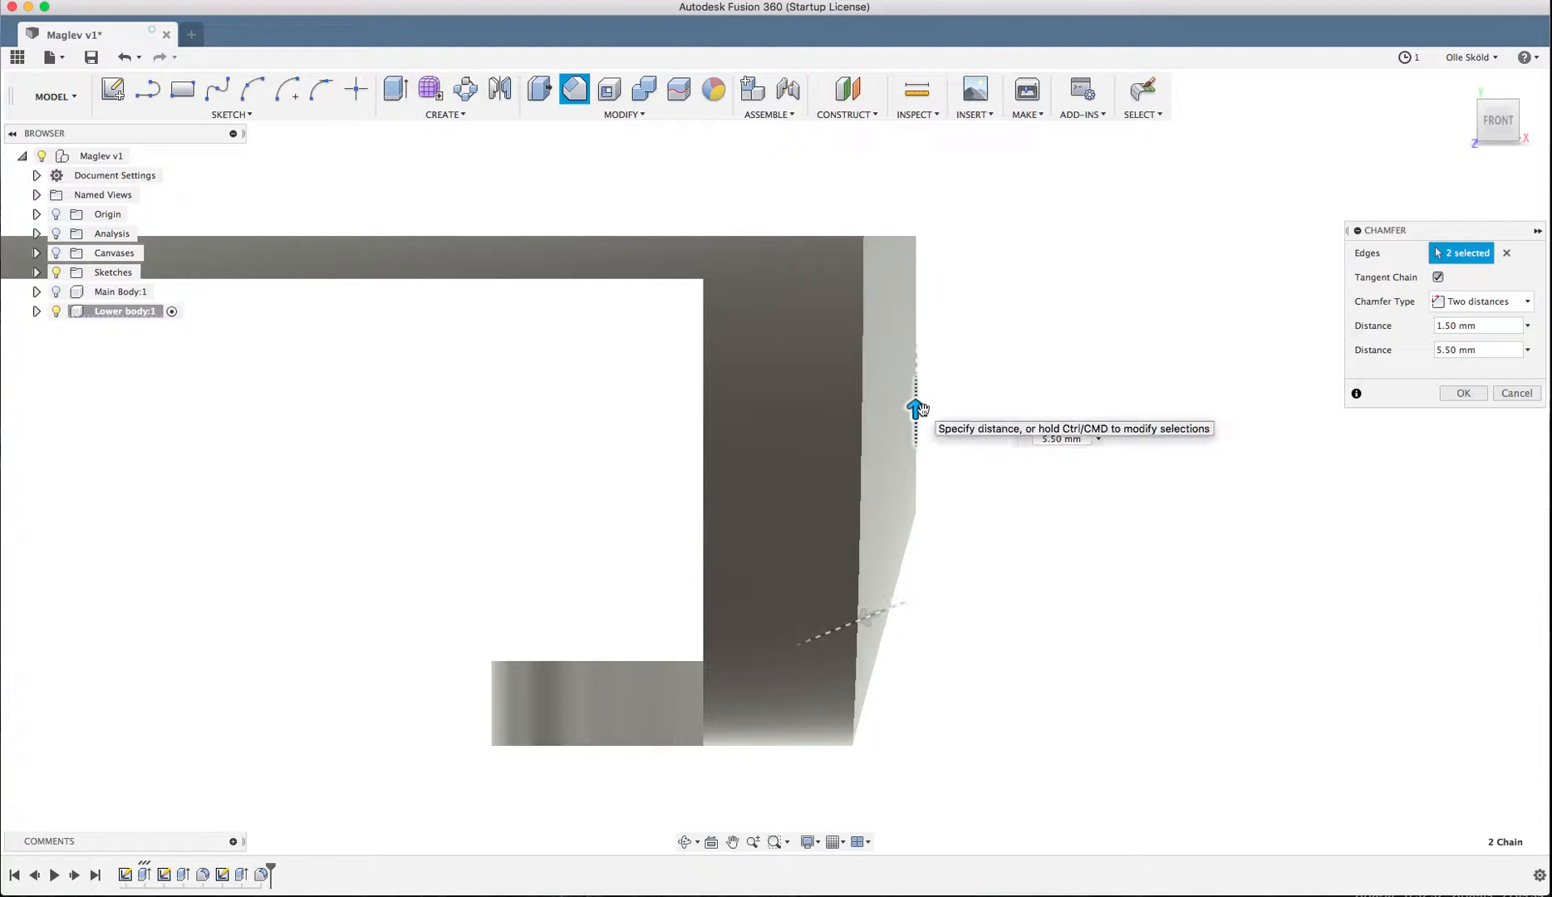
left_click(866, 619)
left_click_drag(854, 621, 830, 633)
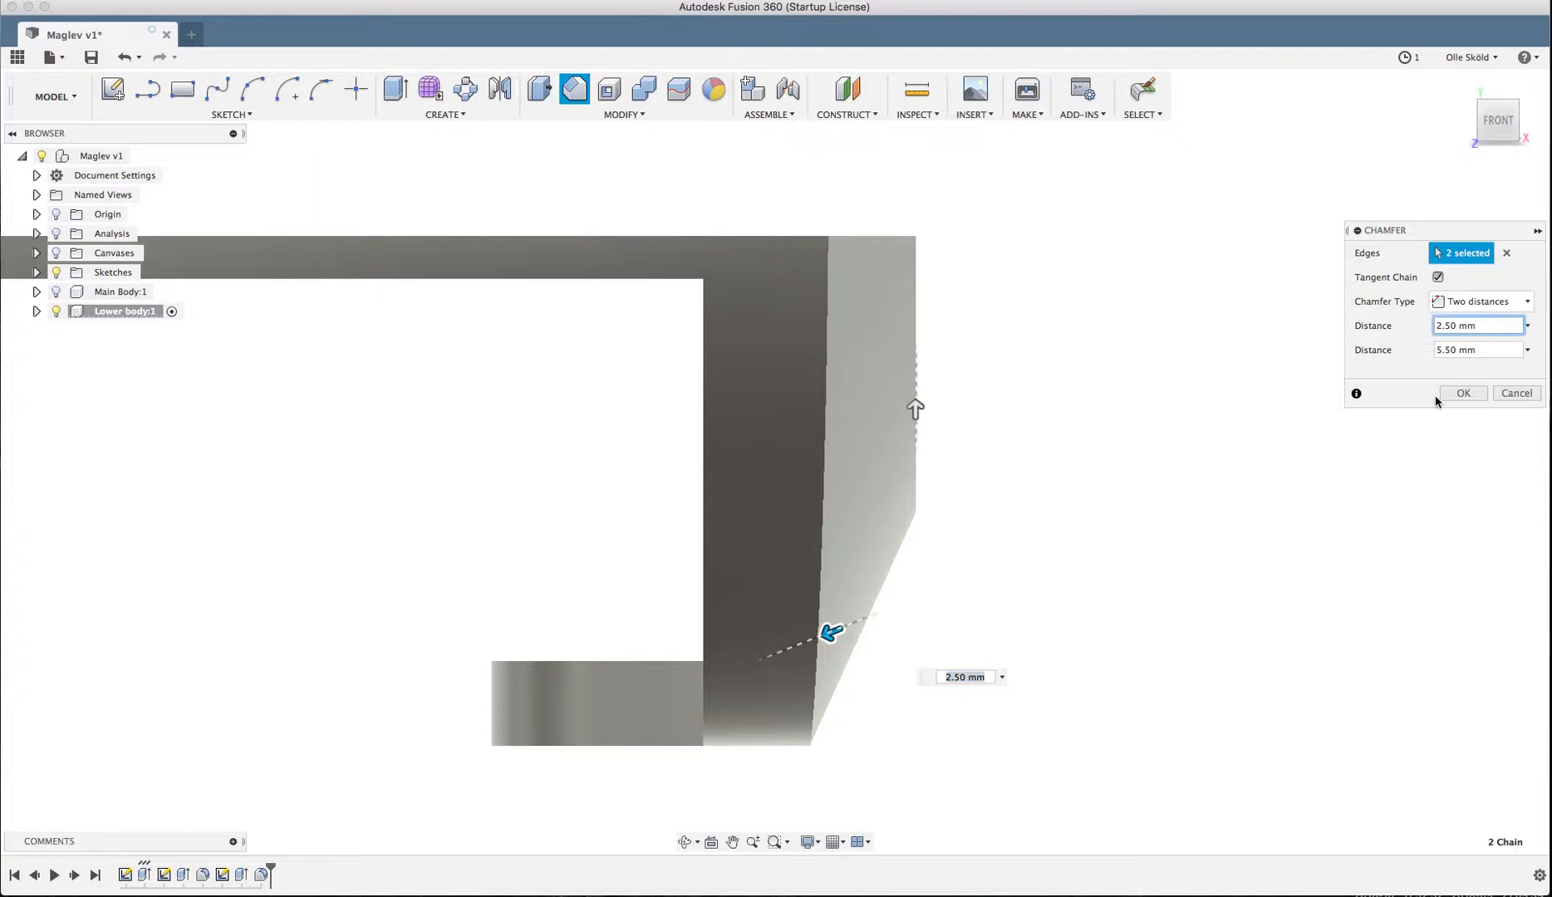
left_click(1482, 393)
- Start a constant radius fillet on the upper edge chains where the chamfers meet the outer side faces, on both sides
scroll(1316, 471, "down", 5)
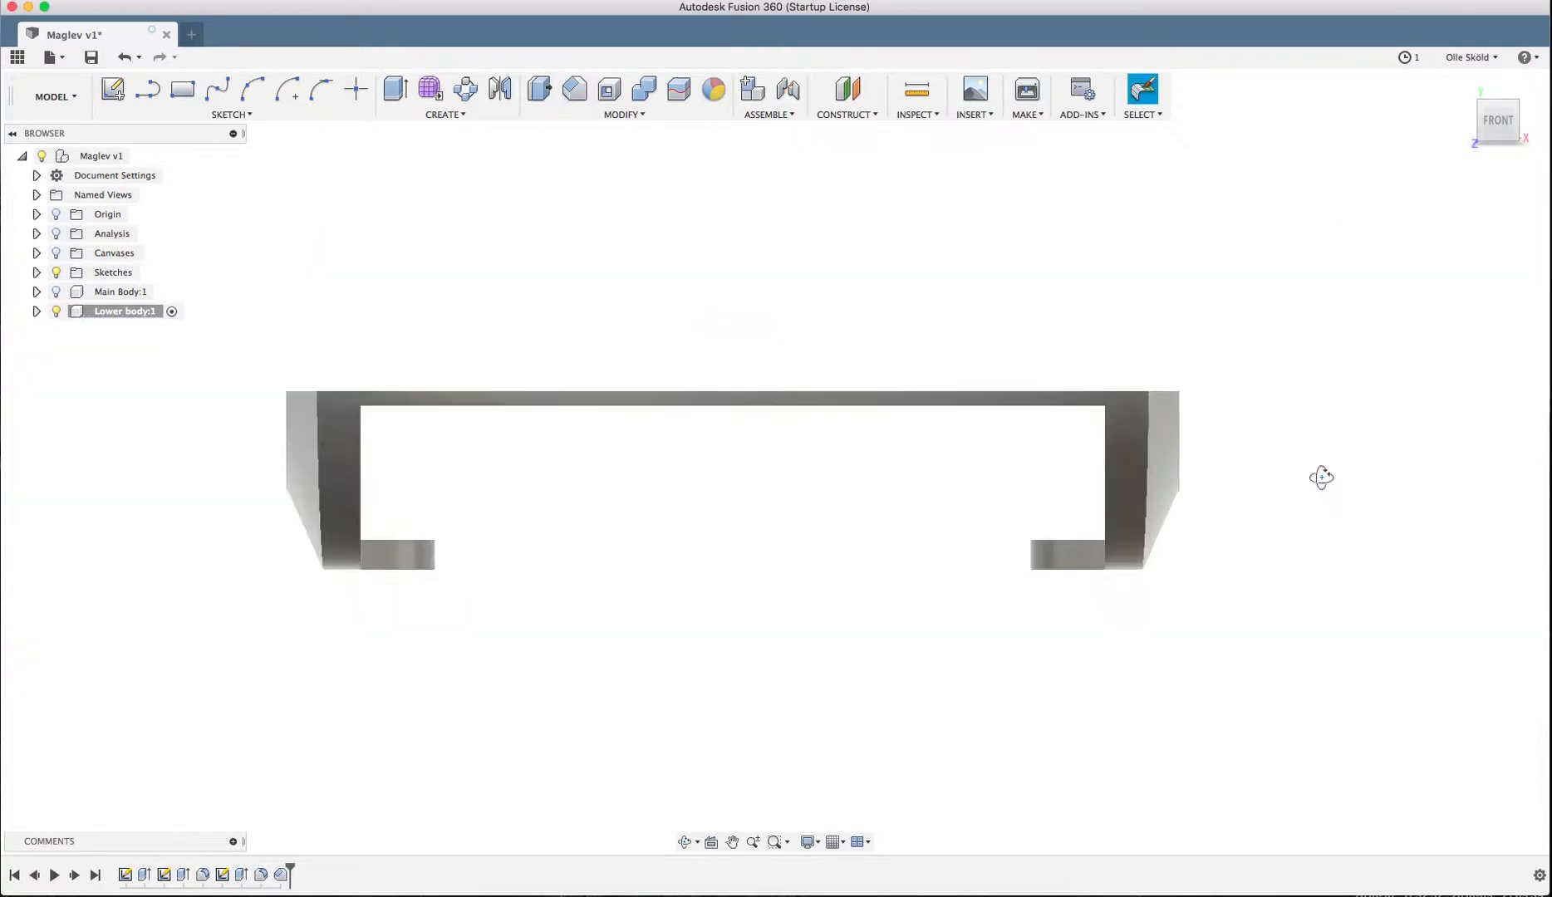
middle_click_drag(1320, 477, 1125, 592, "shift")
scroll(1483, 516, "down", 2)
scroll(1477, 516, "up", 5)
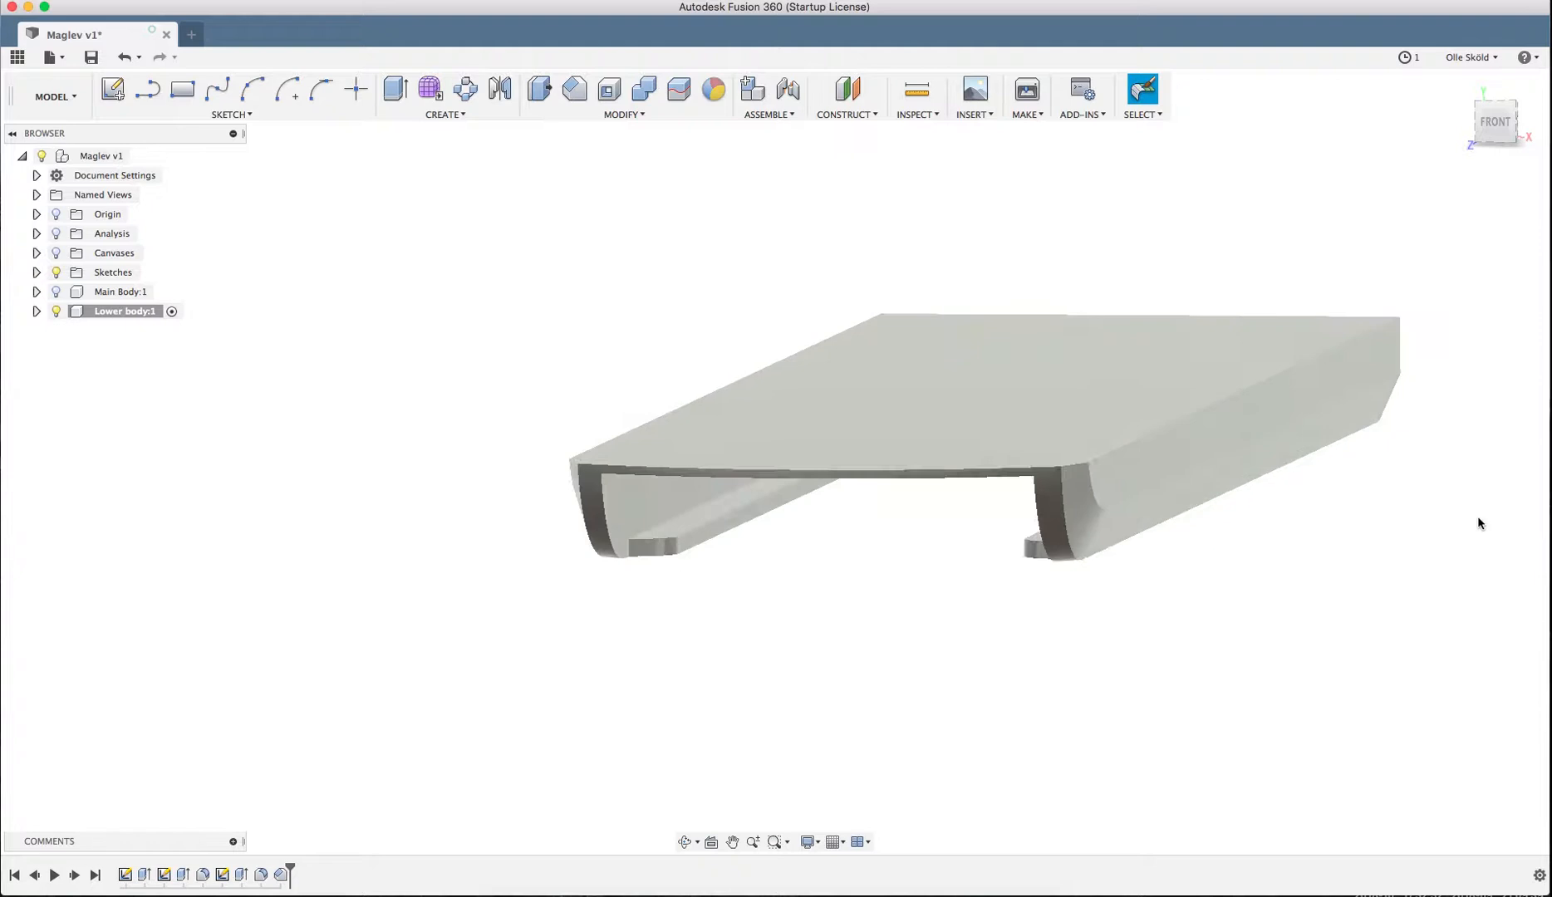
left_click(624, 114)
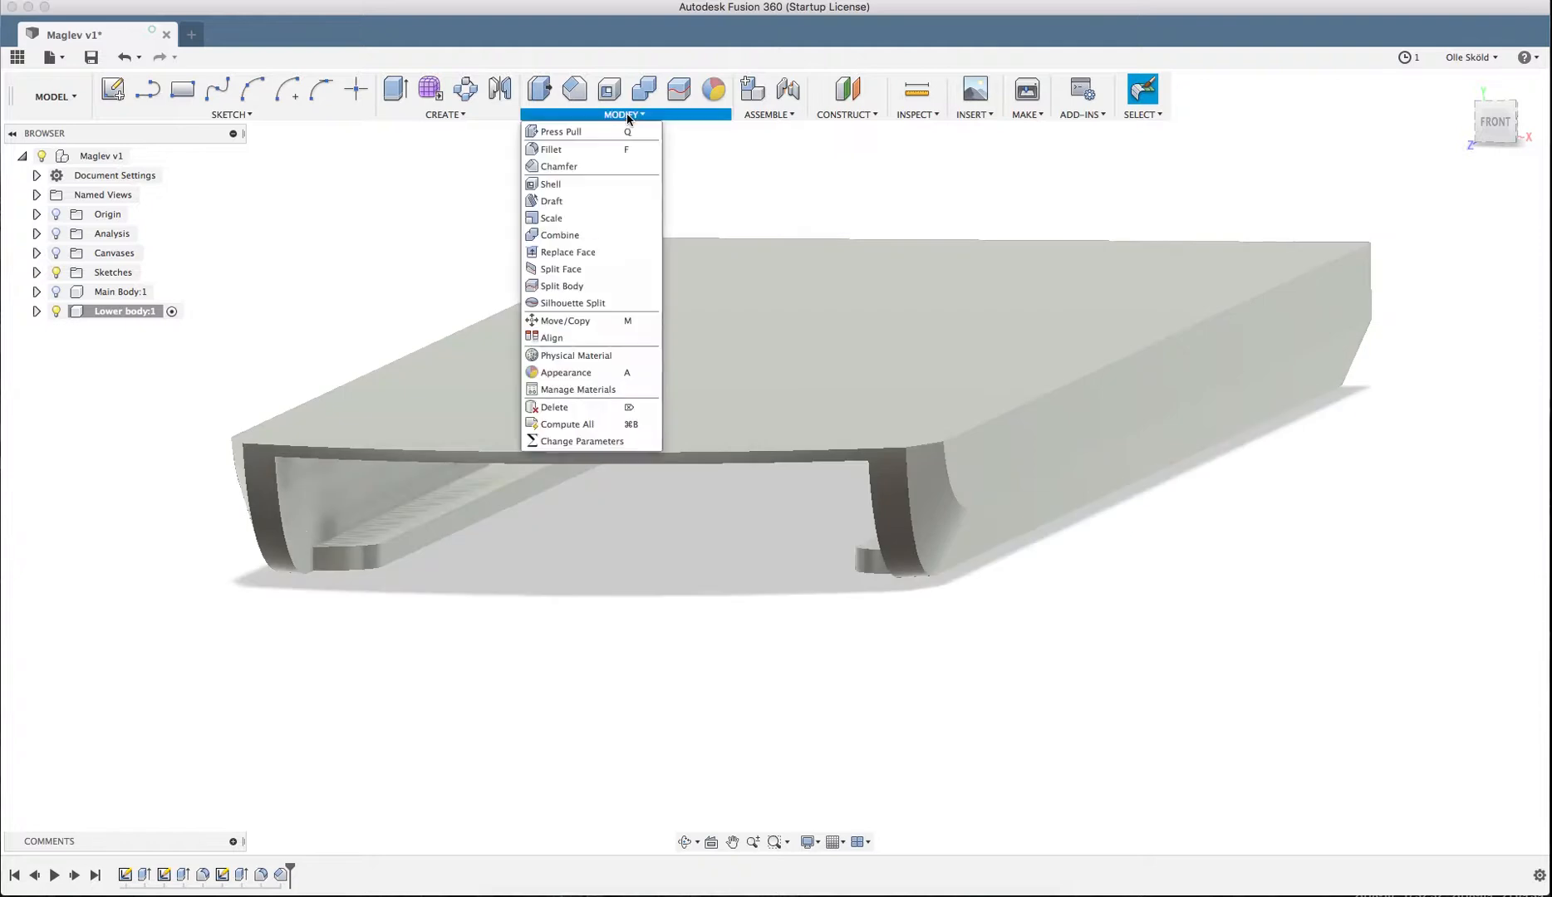
left_click(581, 150)
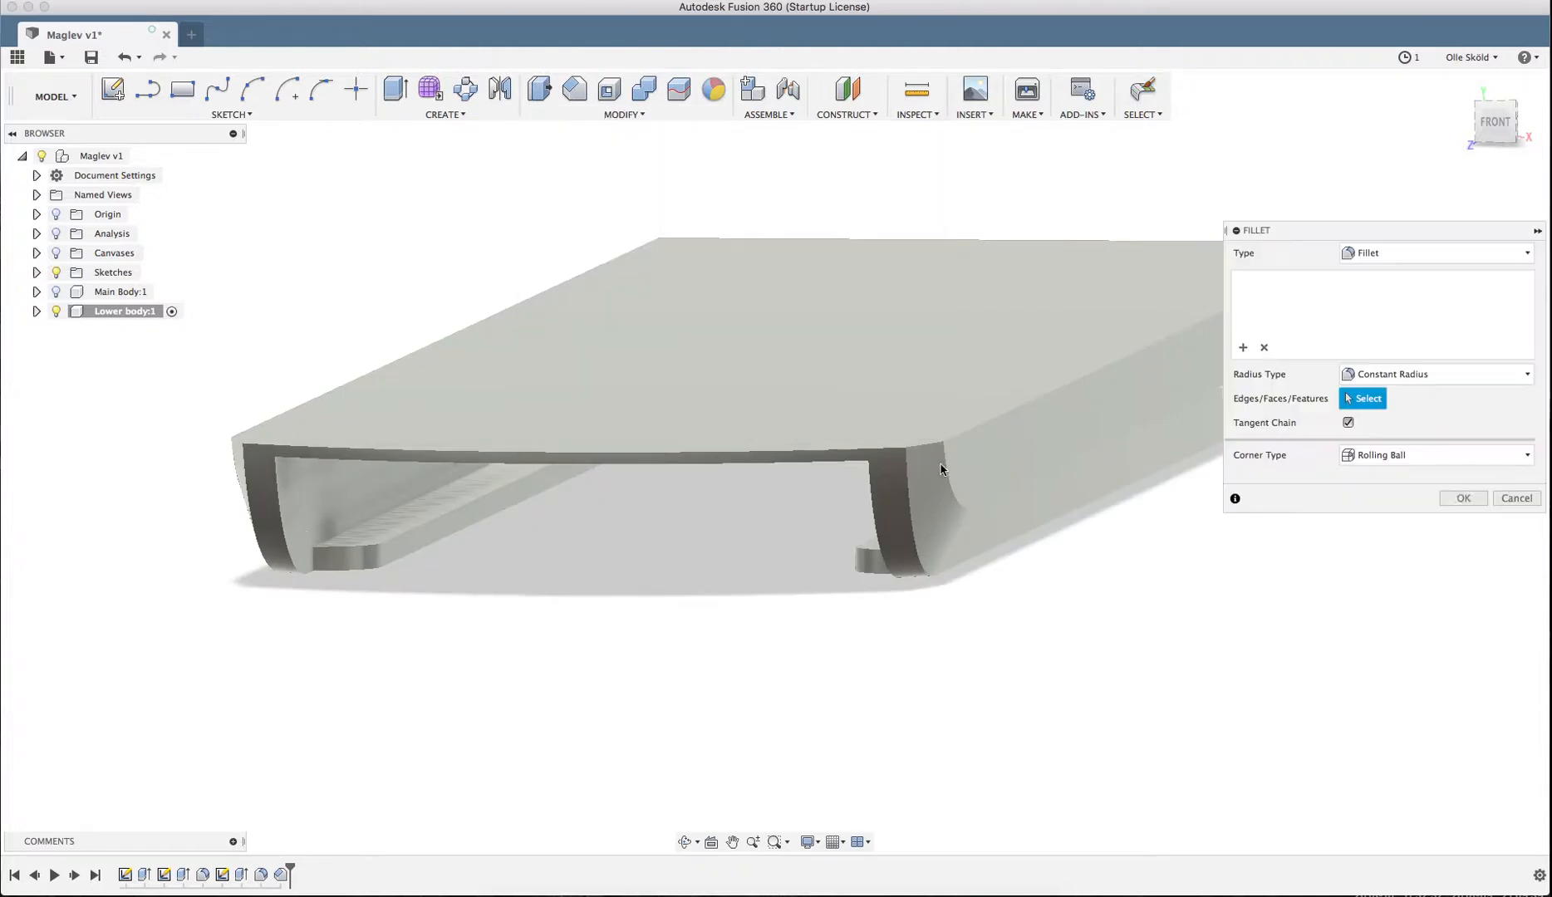
left_click(1000, 489)
middle_click_drag(1039, 443, 1087, 489, "shift")
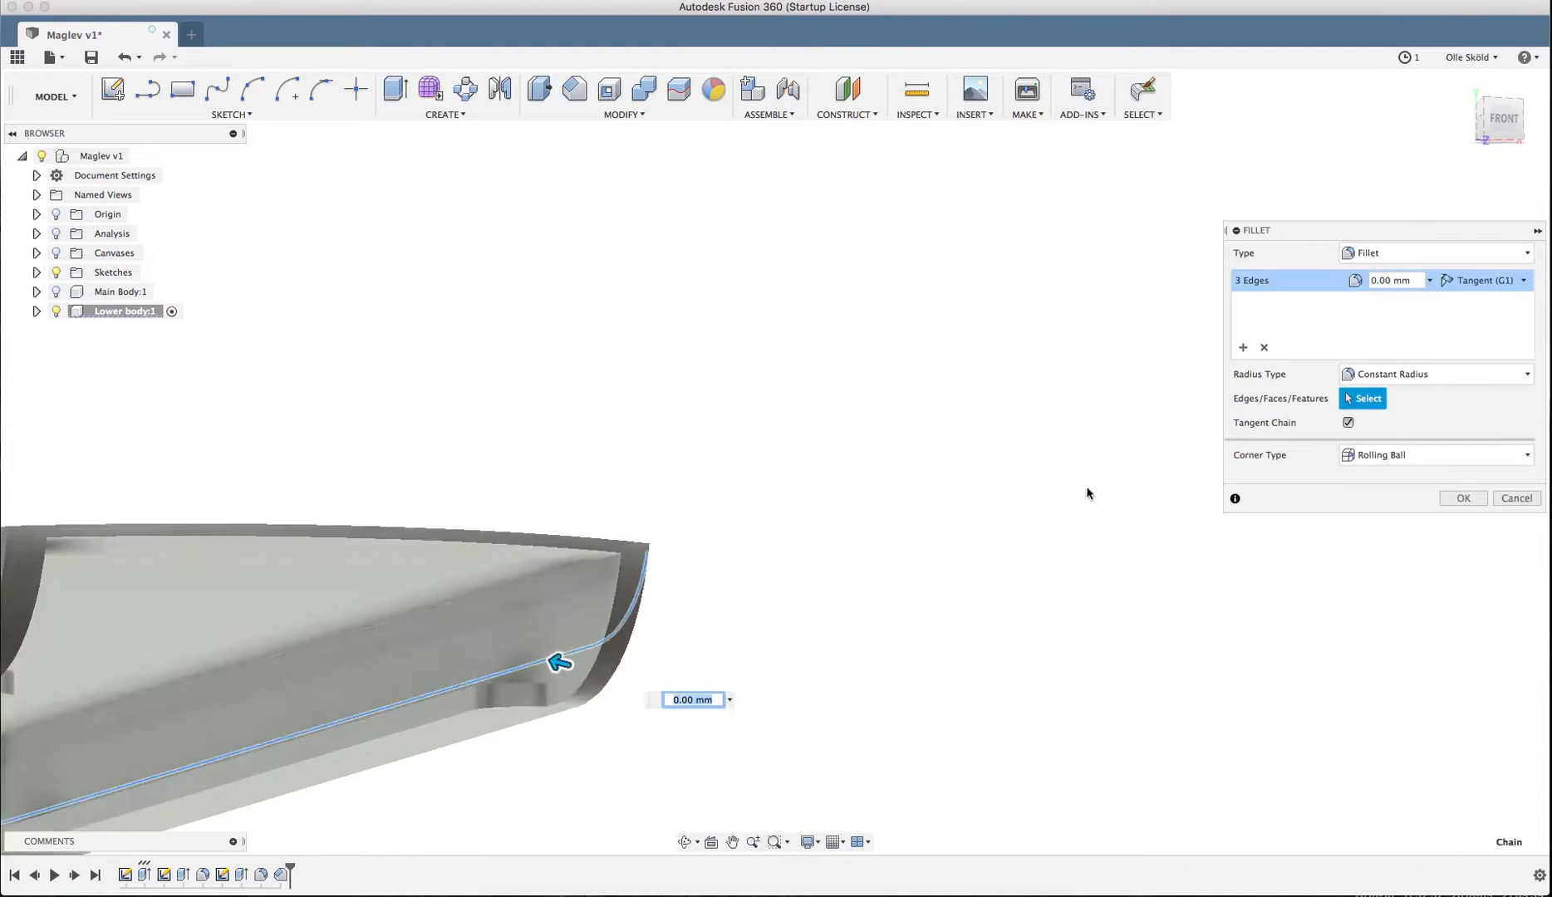
scroll(1081, 498, "down", 3)
scroll(397, 596, "up", 4)
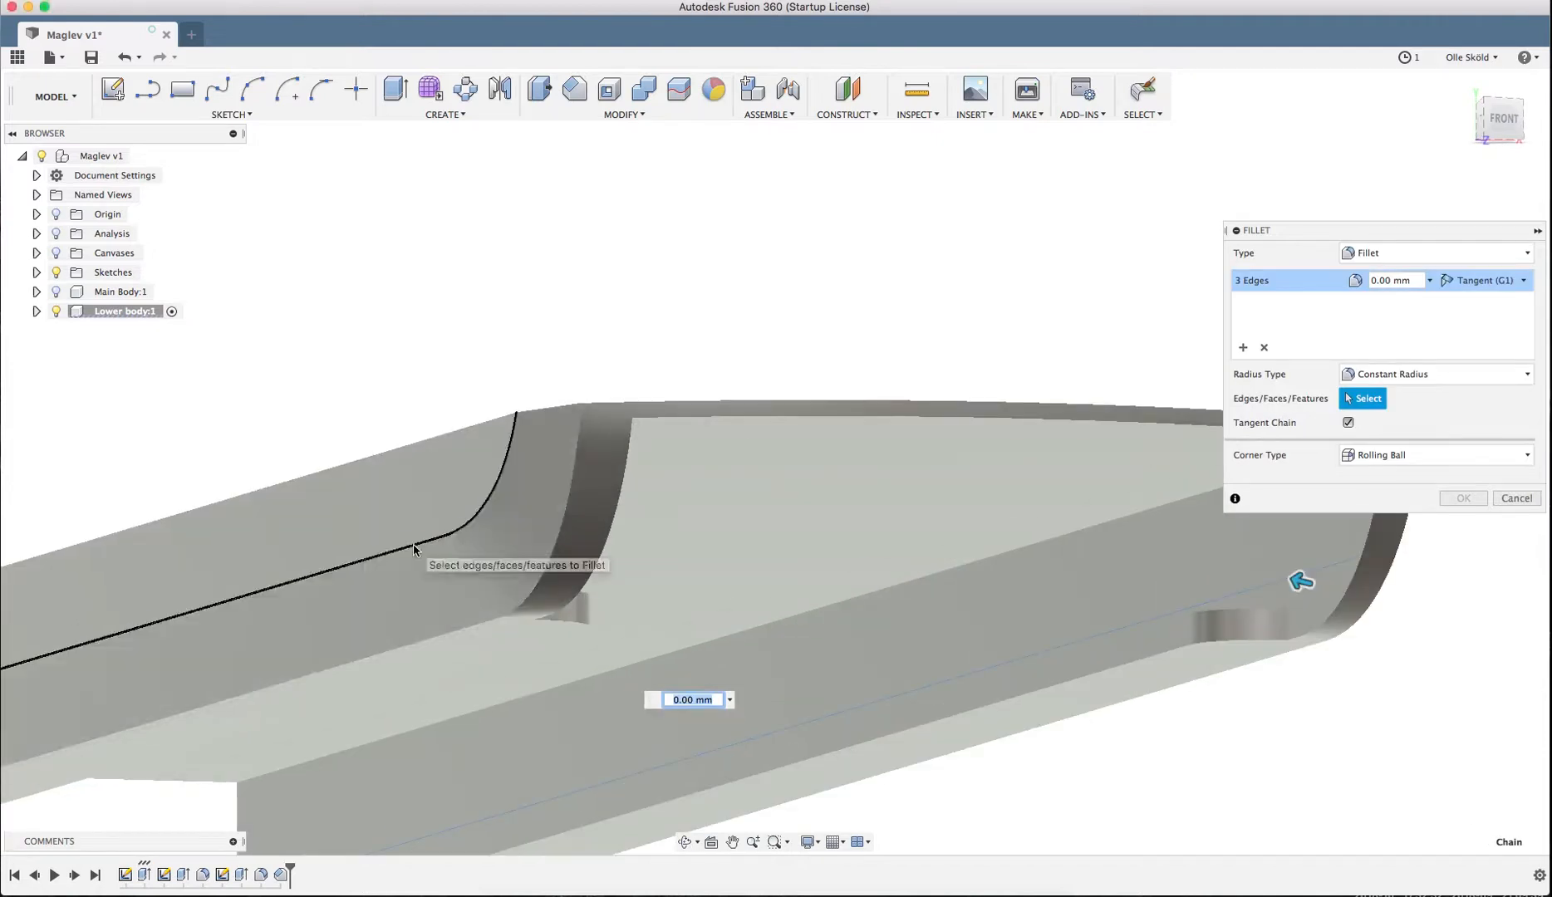
left_click(412, 550)
- Set the fillet radius on the upper chamfer edge chains to 14 mm and apply it to both side walls
scroll(723, 470, "down", 5)
mouse_move(732, 478)
middle_mouse_down("shift")
mouse_move(686, 495)
mouse_move(686, 512)
mouse_move(760, 485)
middle_mouse_up("shift")
scroll(755, 489, "up", 6)
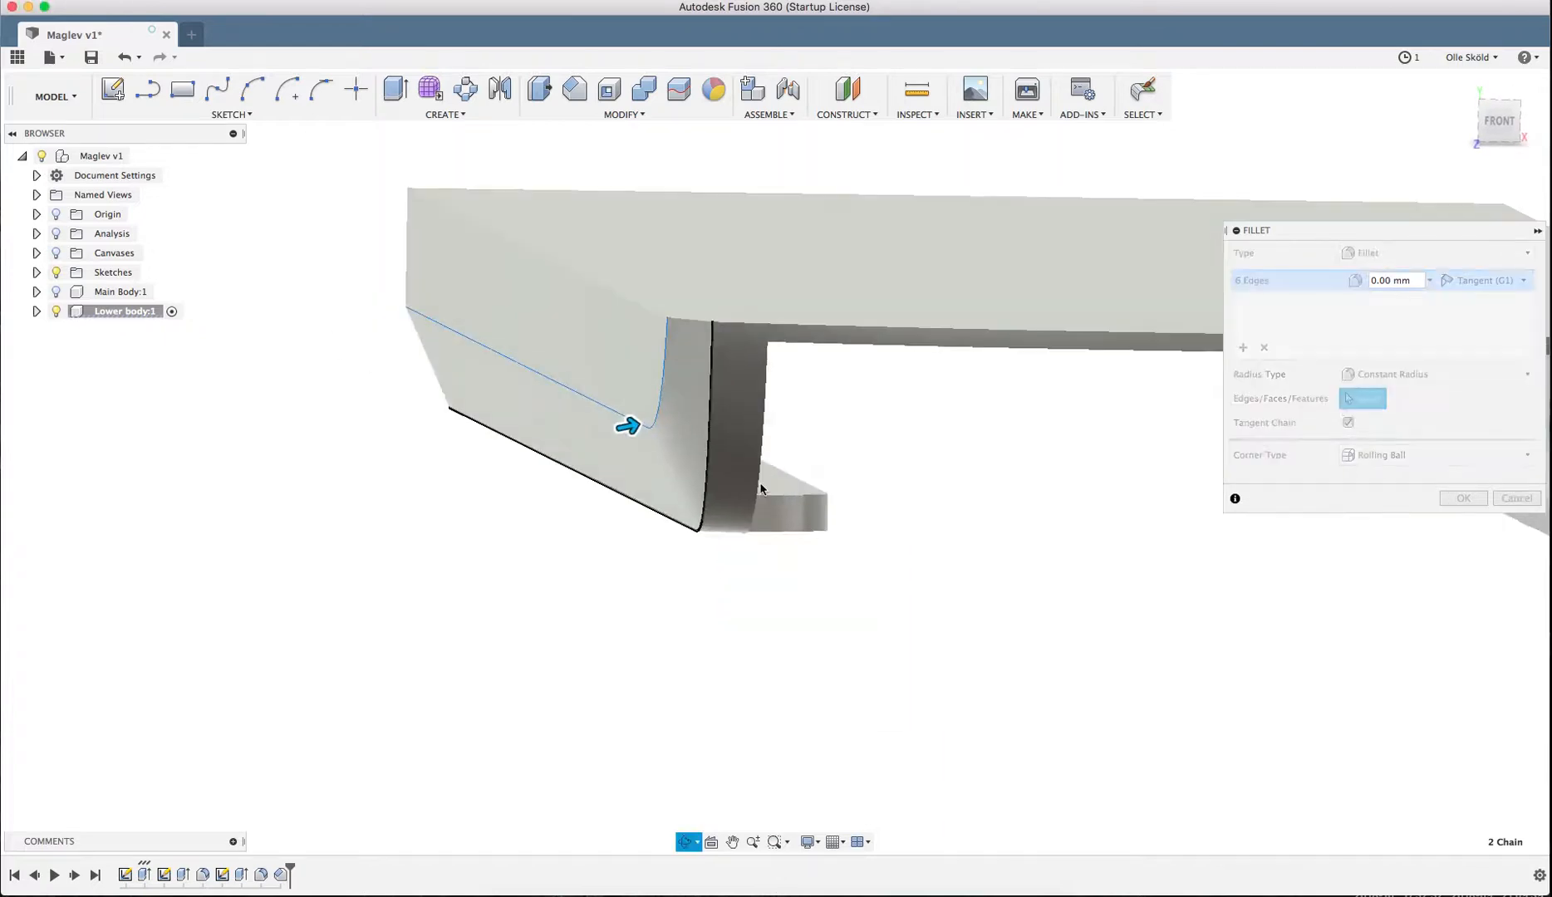
scroll(670, 452, "up", 2)
left_click_drag(624, 426, 634, 426)
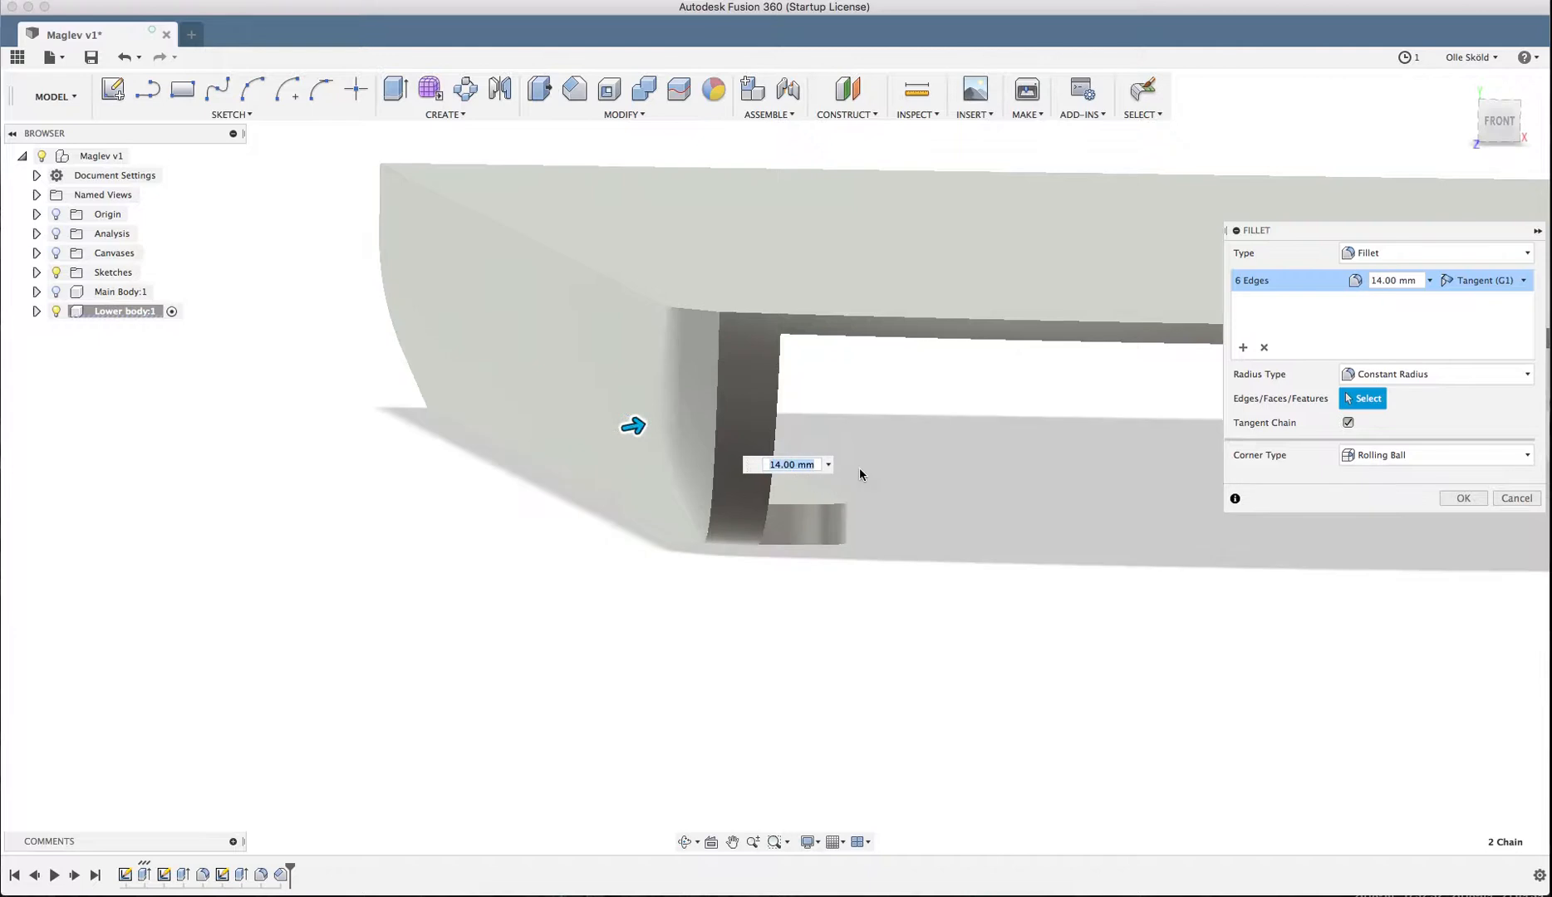
left_click(1495, 121)
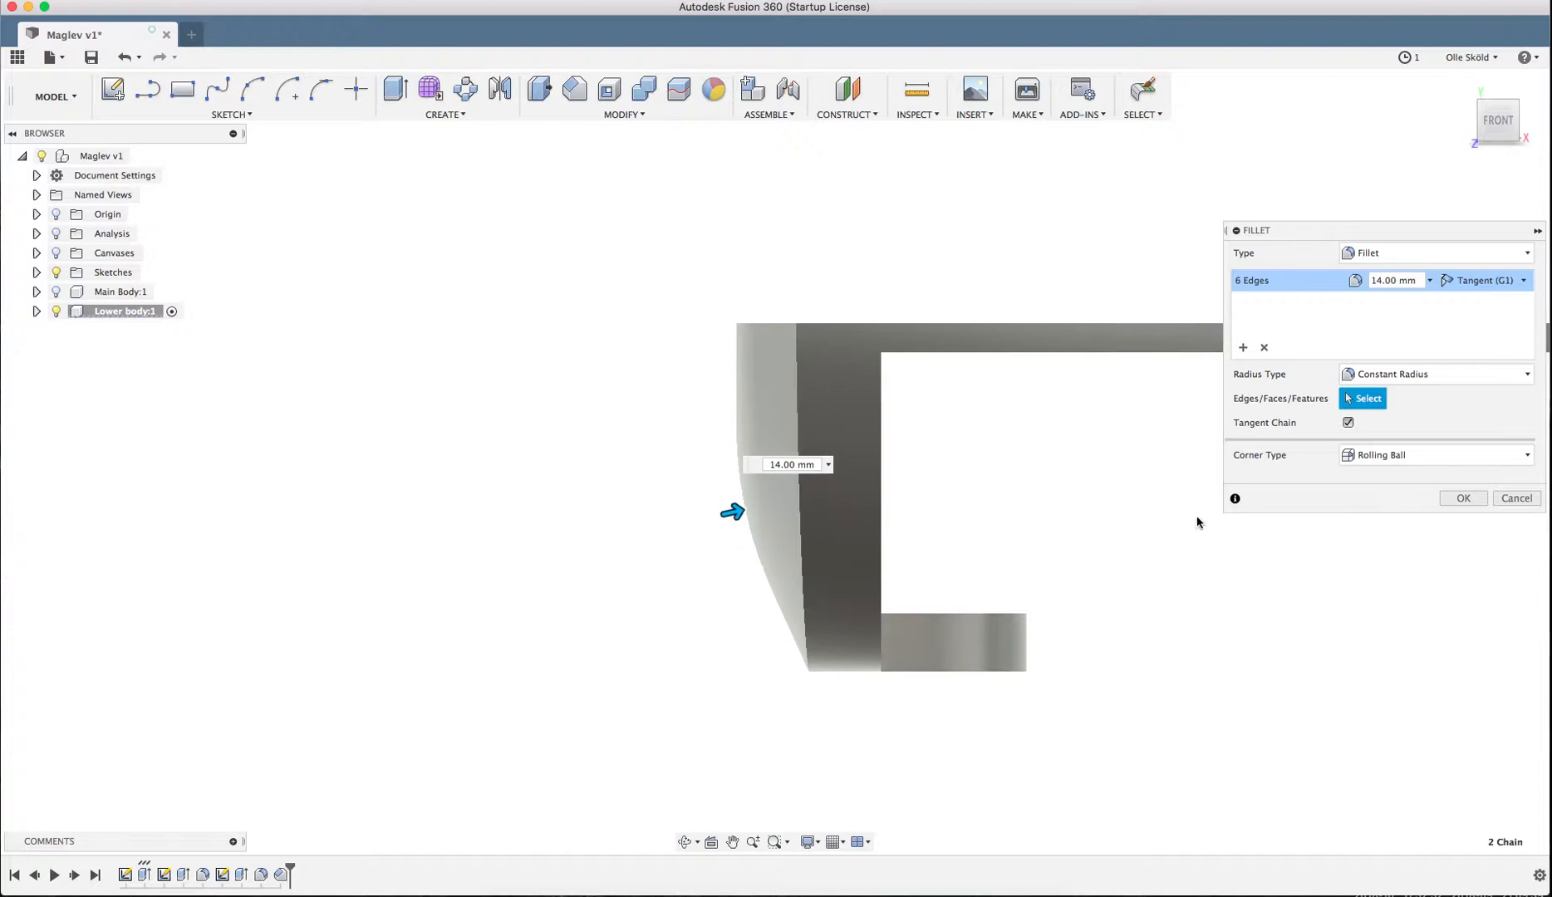
left_click(1444, 500)
- Start a constant radius fillet on the front and bottom outer edge chains of both side walls
scroll(749, 549, "down", 2)
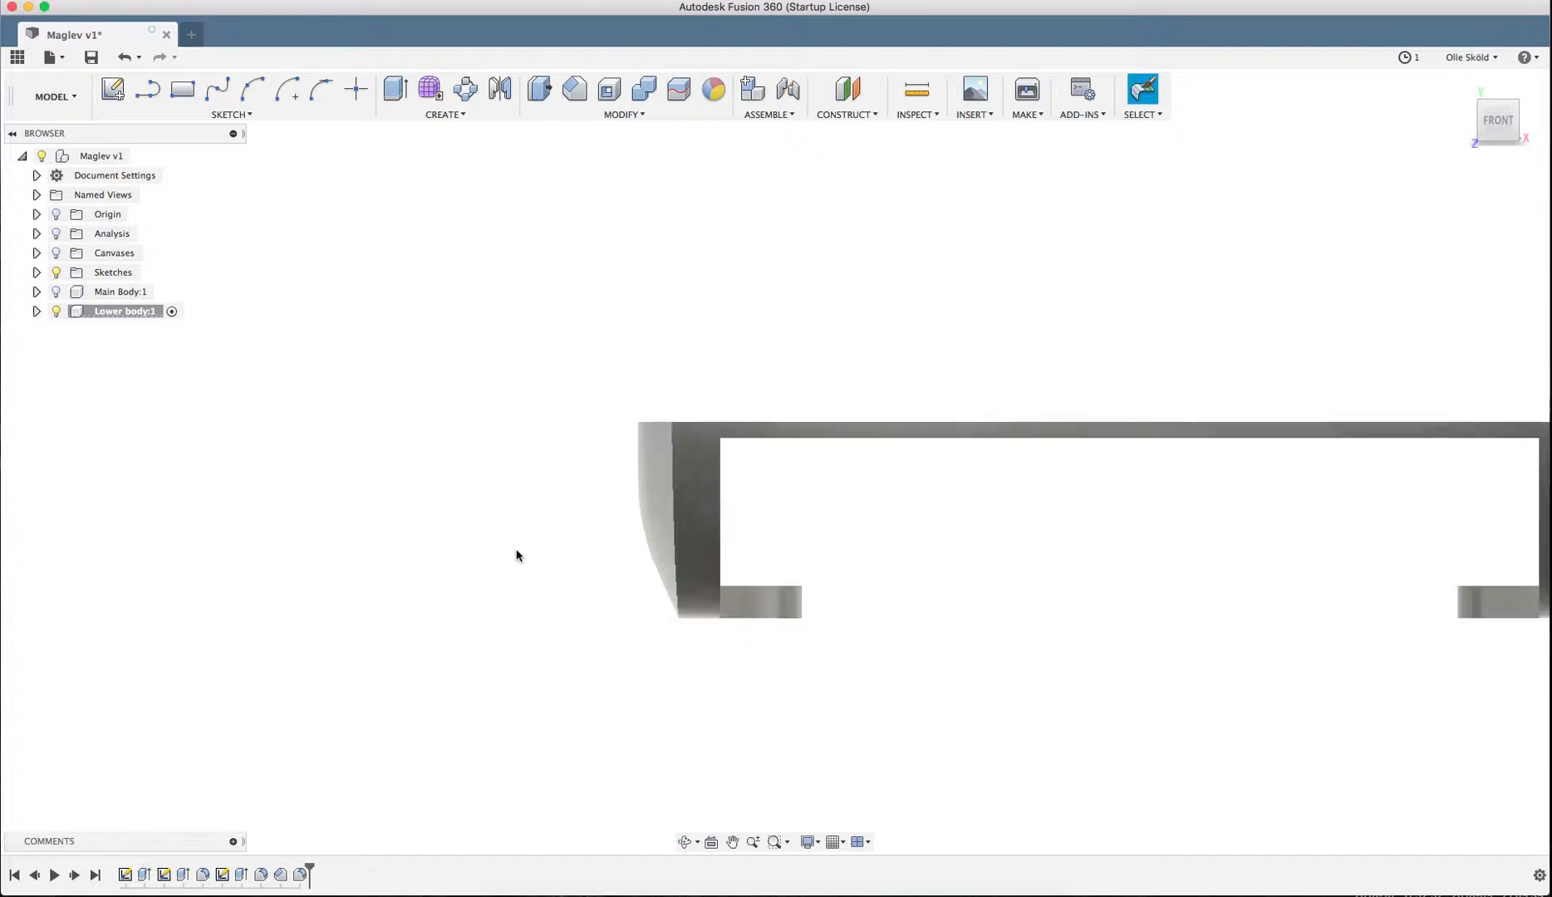
left_click(669, 543)
scroll(506, 539, "down", 3)
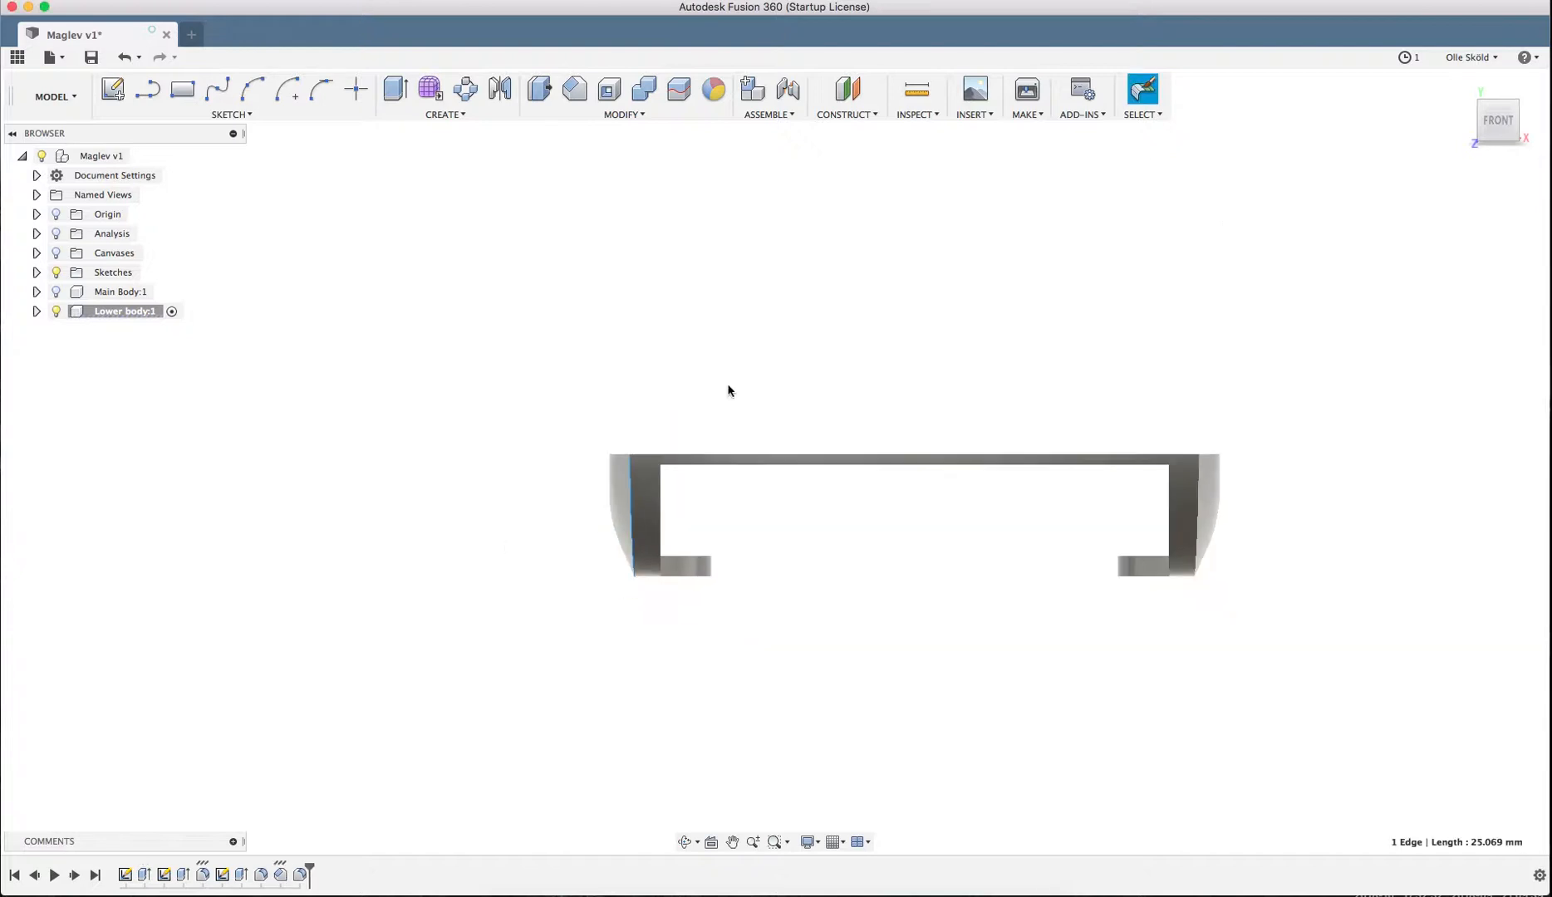
left_click(622, 114)
left_click(581, 149)
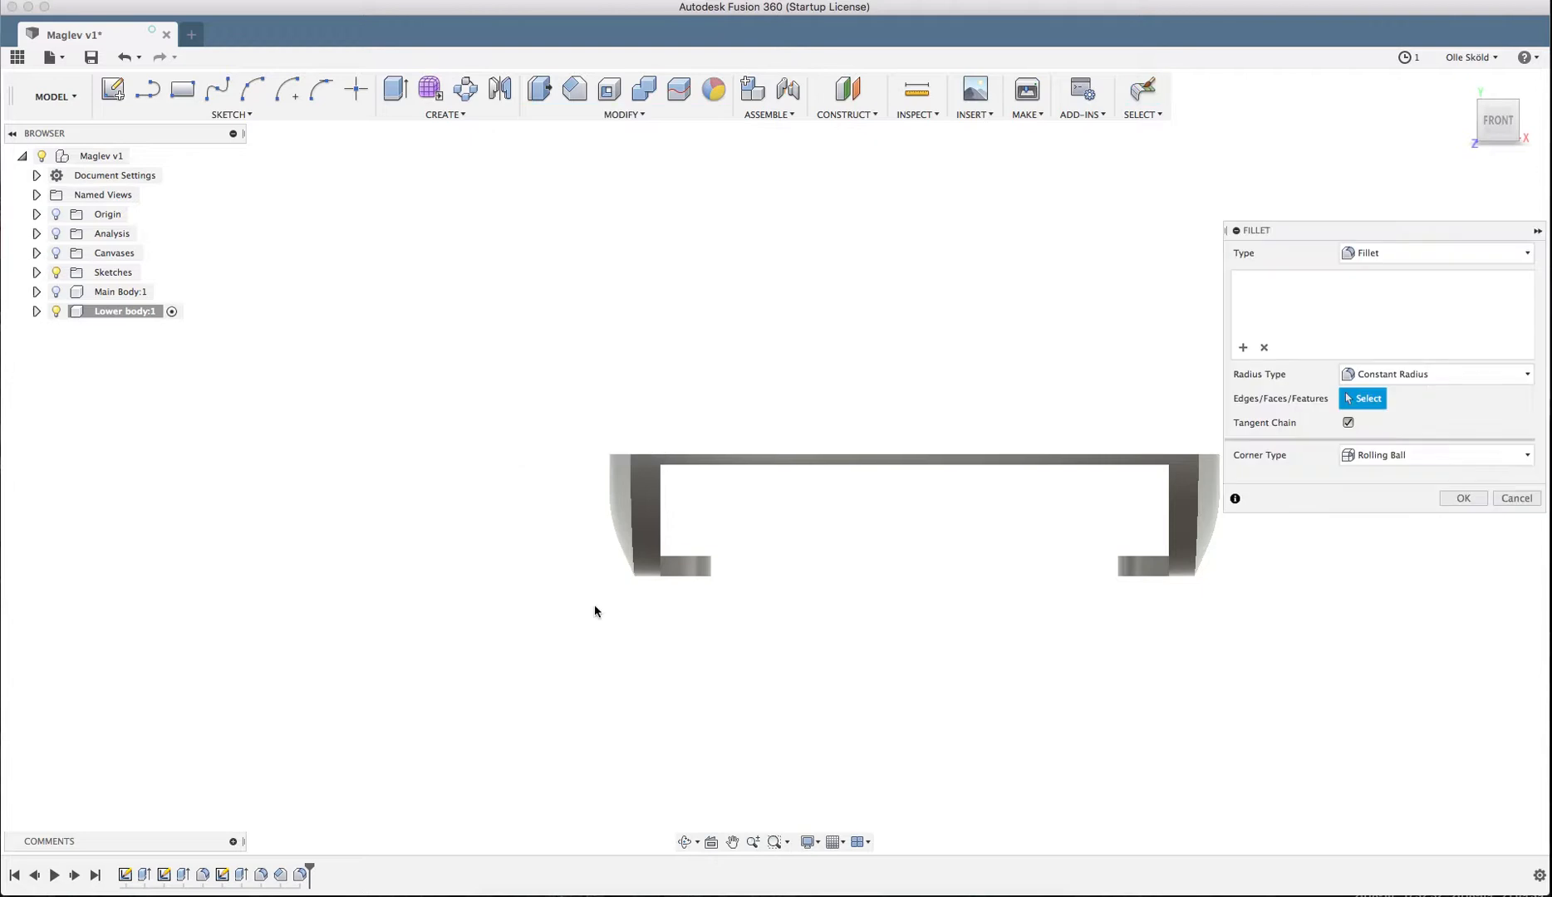
left_click(629, 553)
scroll(923, 562, "up", 2)
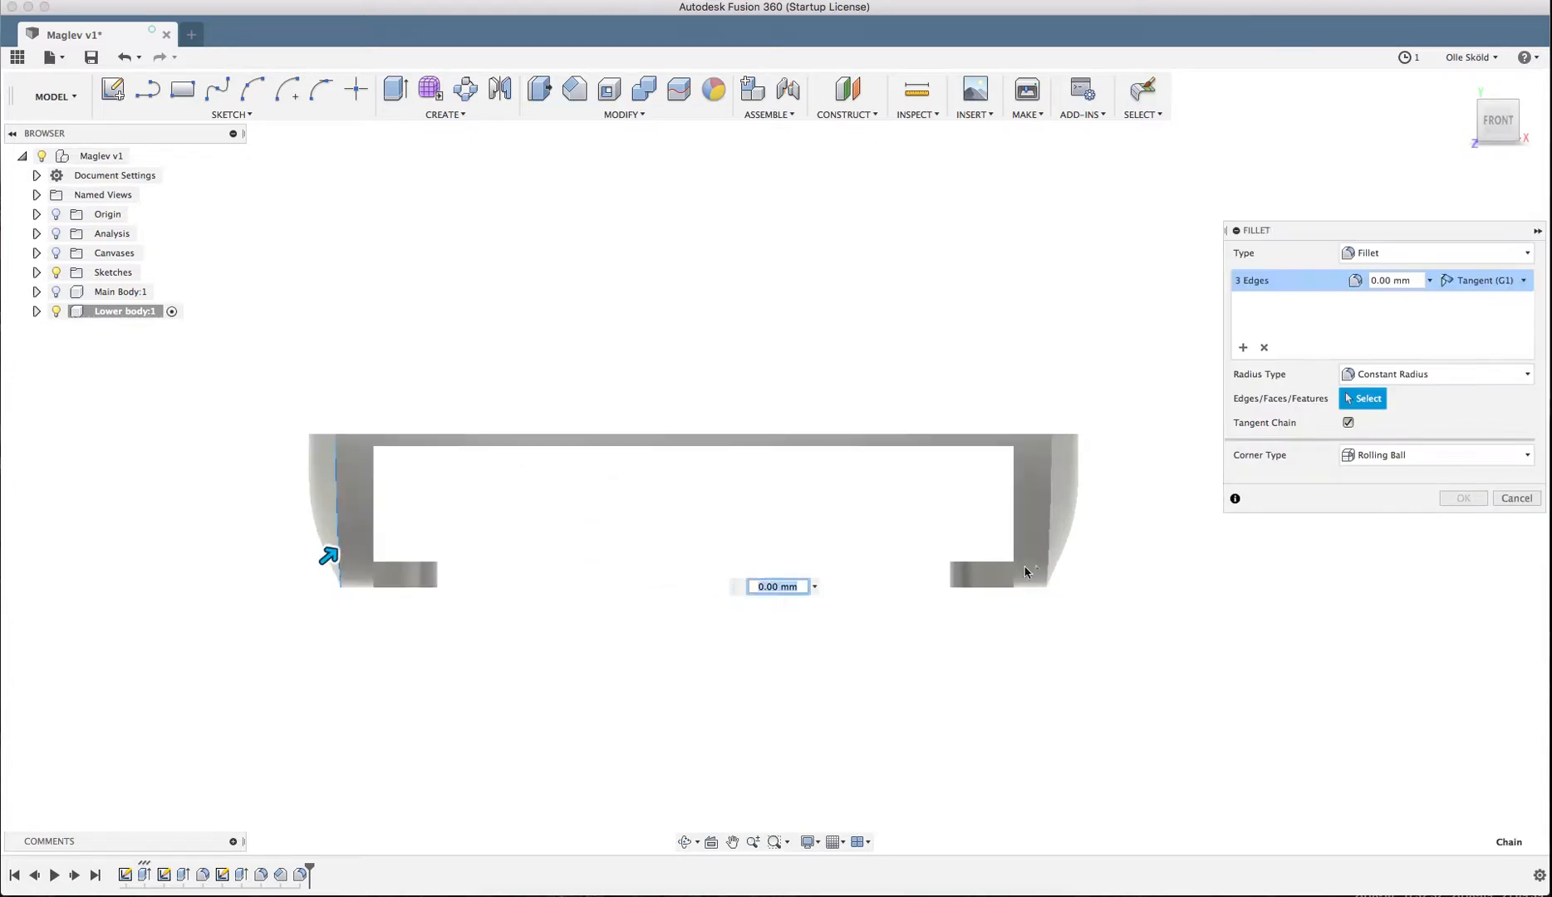
left_click(1048, 575)
scroll(1154, 632, "up", 3)
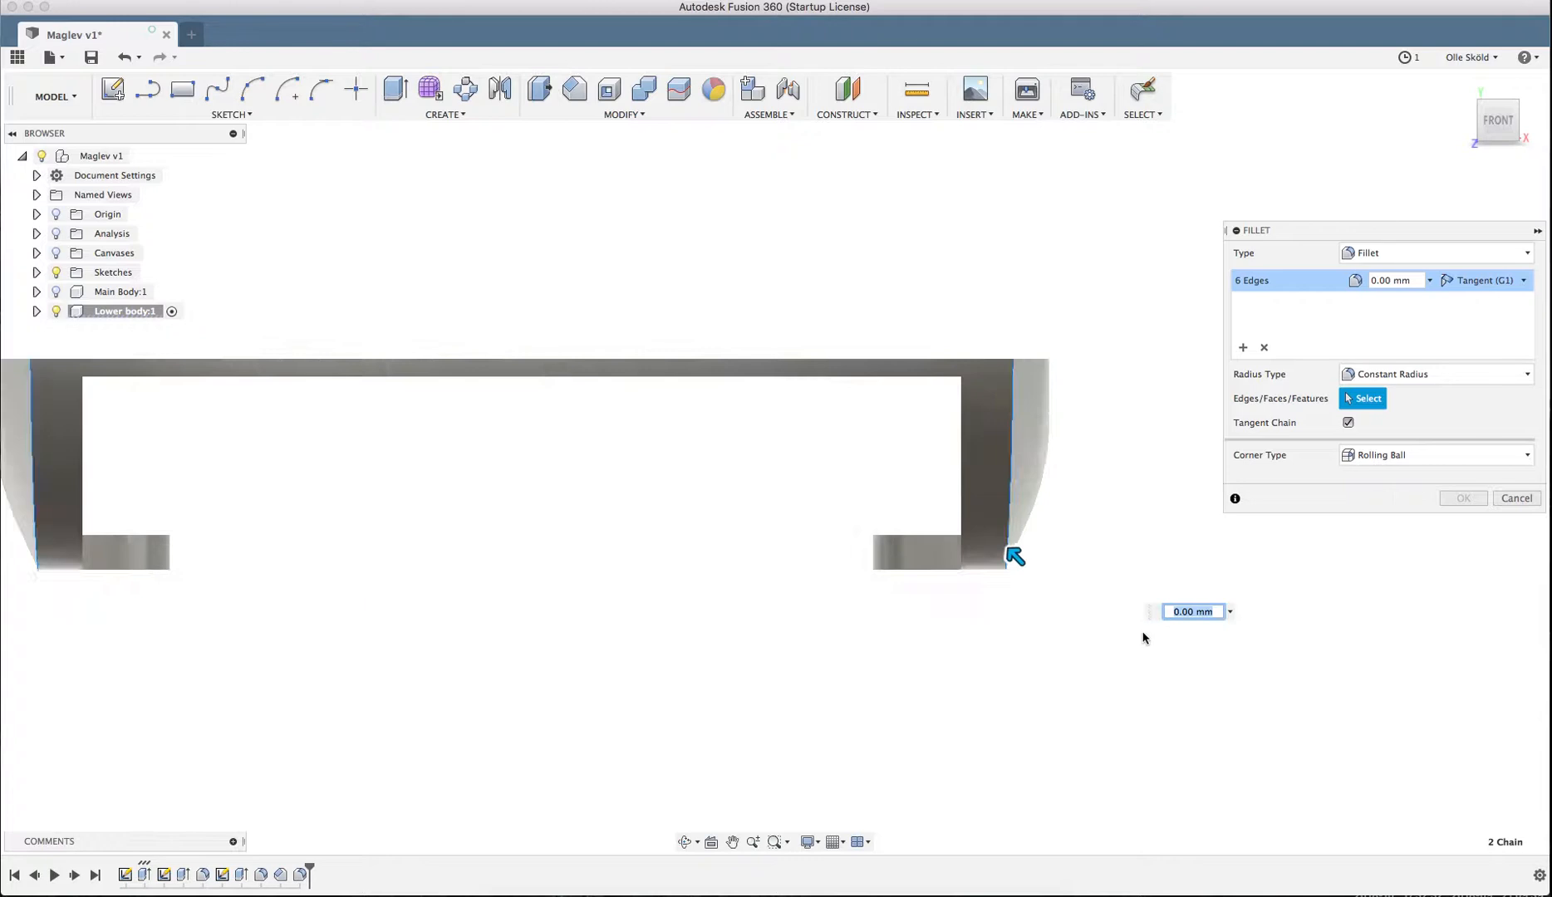
- Set the radius for the front and bottom side wall edges to 3 mm and apply the fillet
type("5")
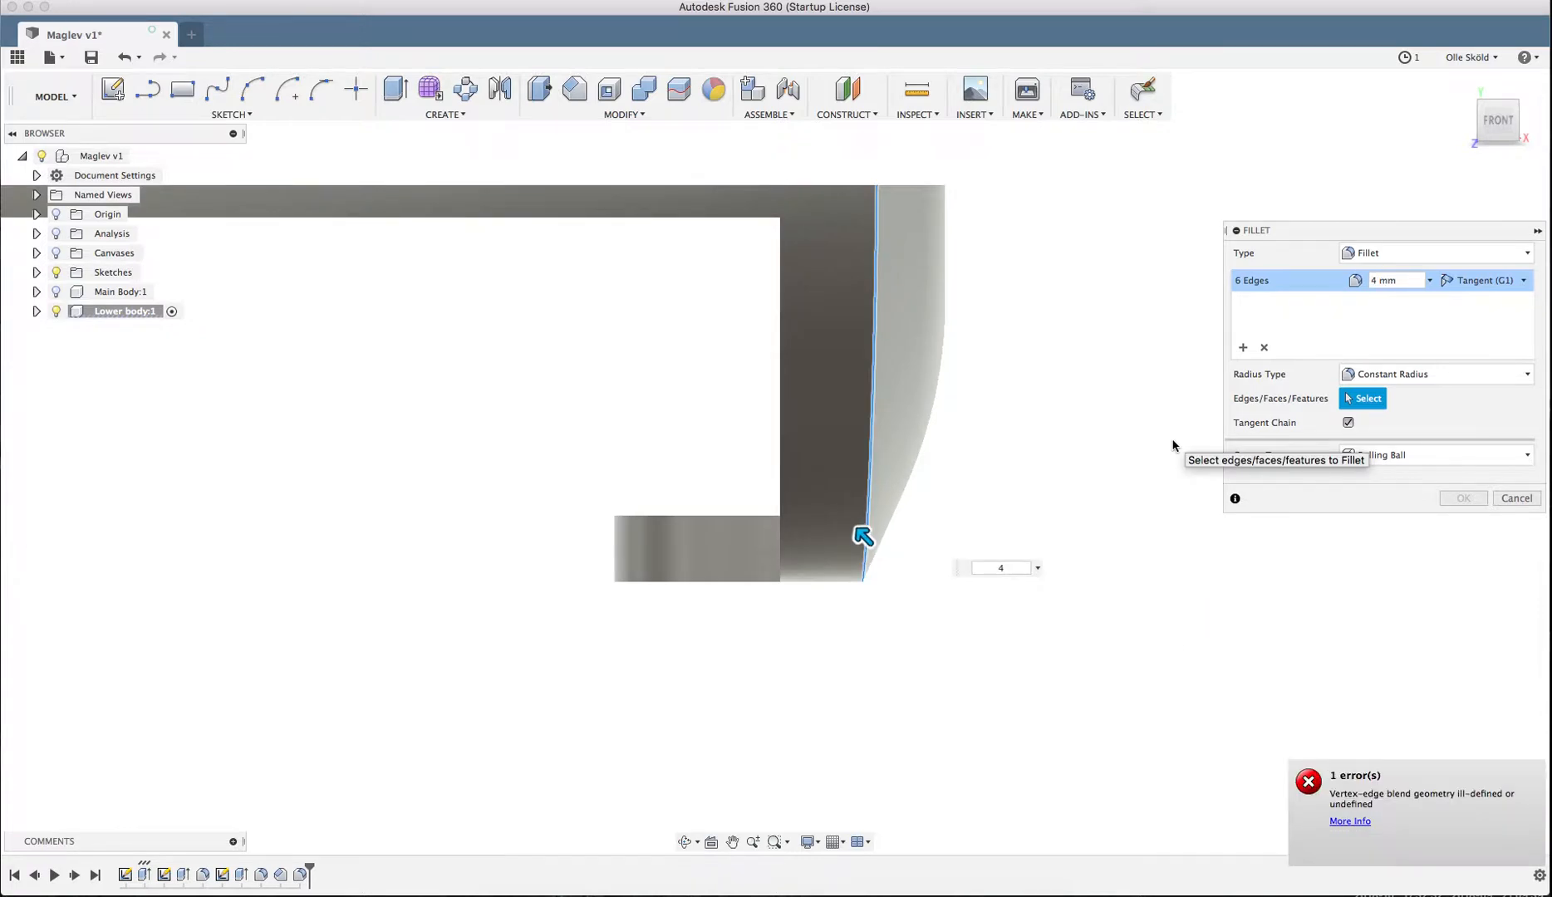
key("BackSpace")
type("2")
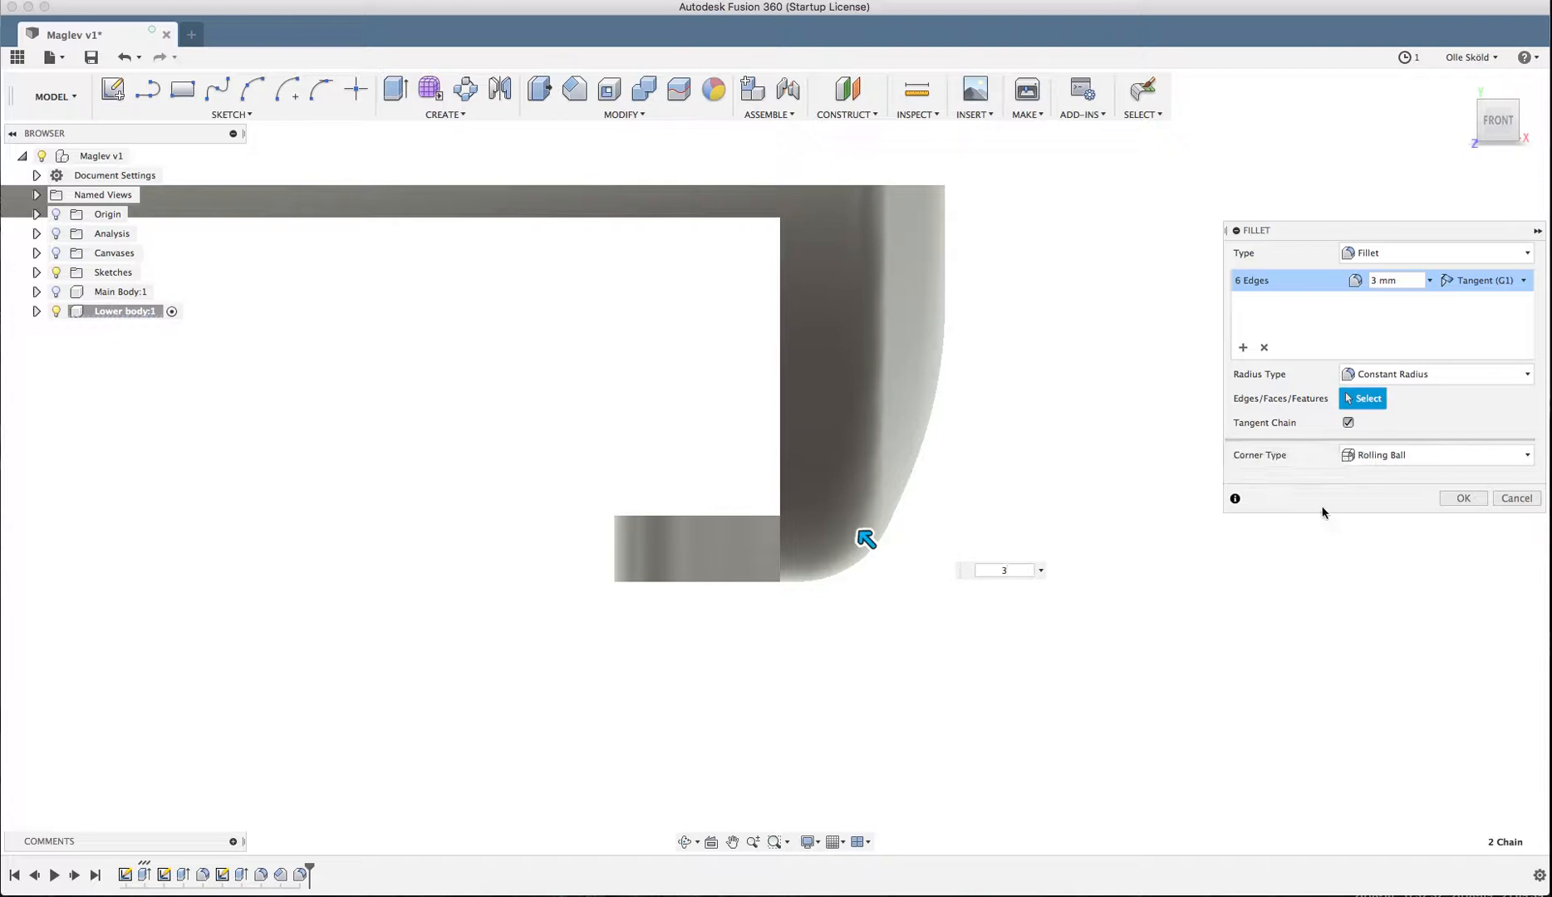
left_click(1463, 498)
- Examine the rounded side walls of the lower body from the front and at an angle
scroll(1188, 443, "down", 5)
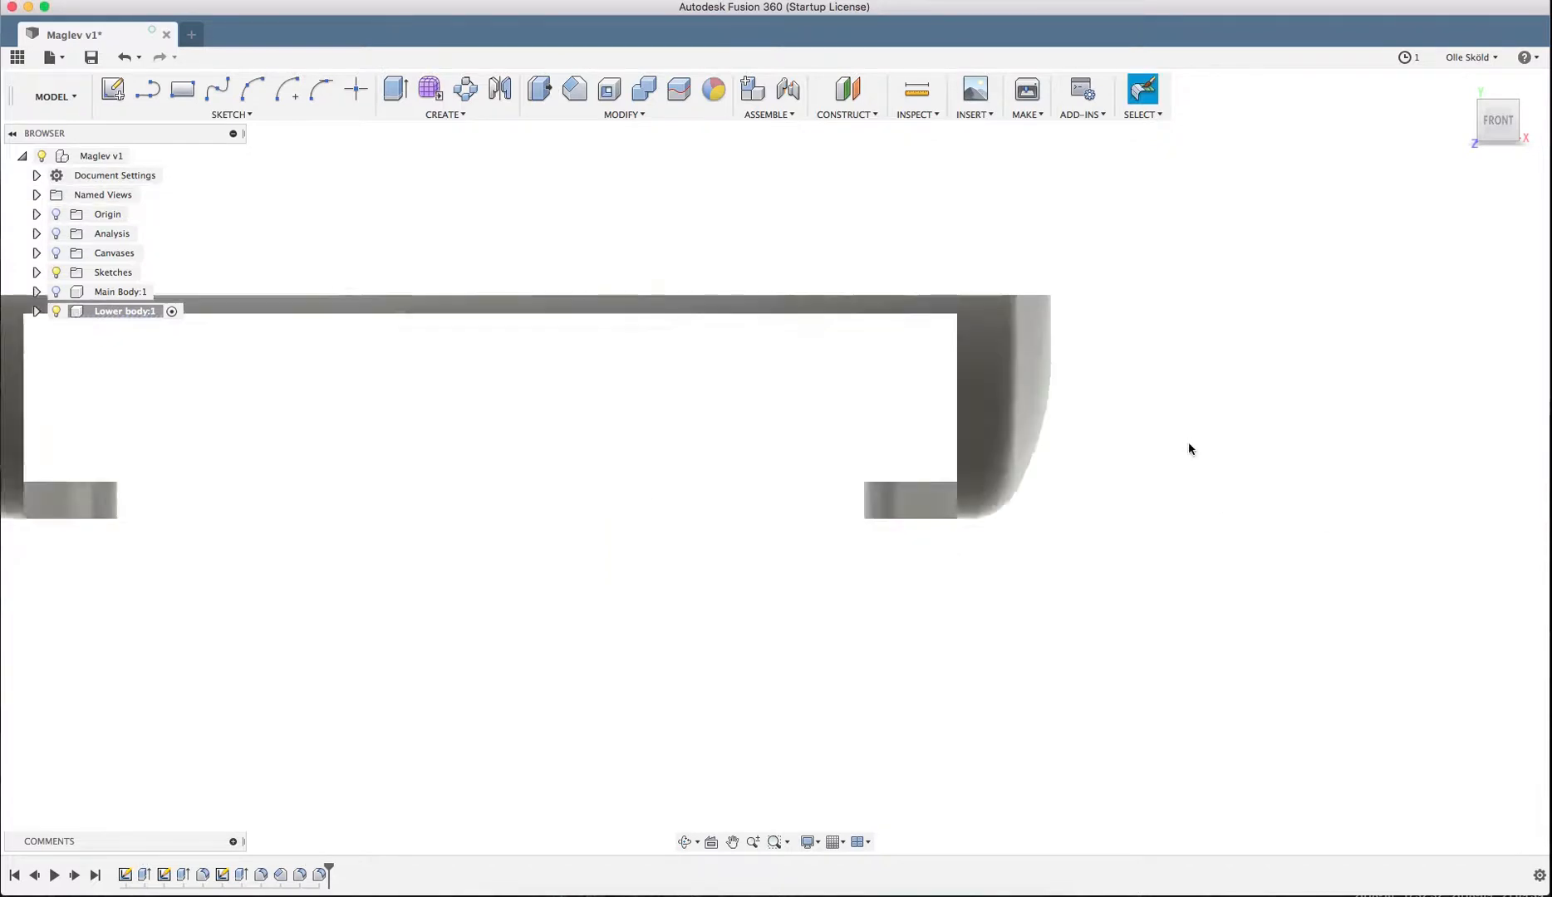
scroll(1101, 465, "up", 6)
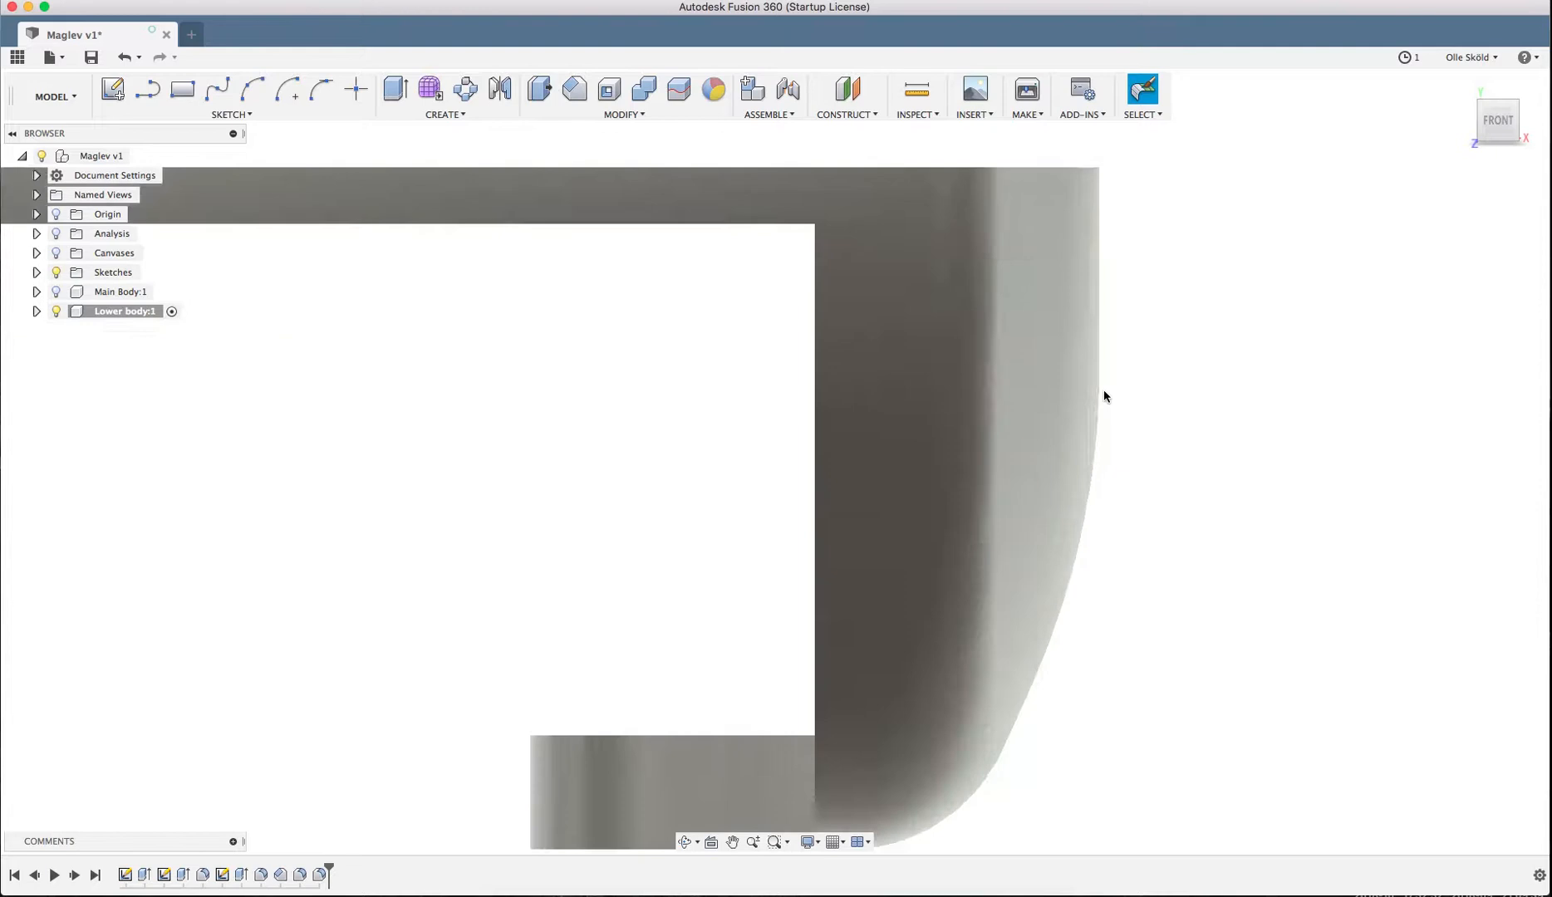
scroll(1102, 480, "down", 6)
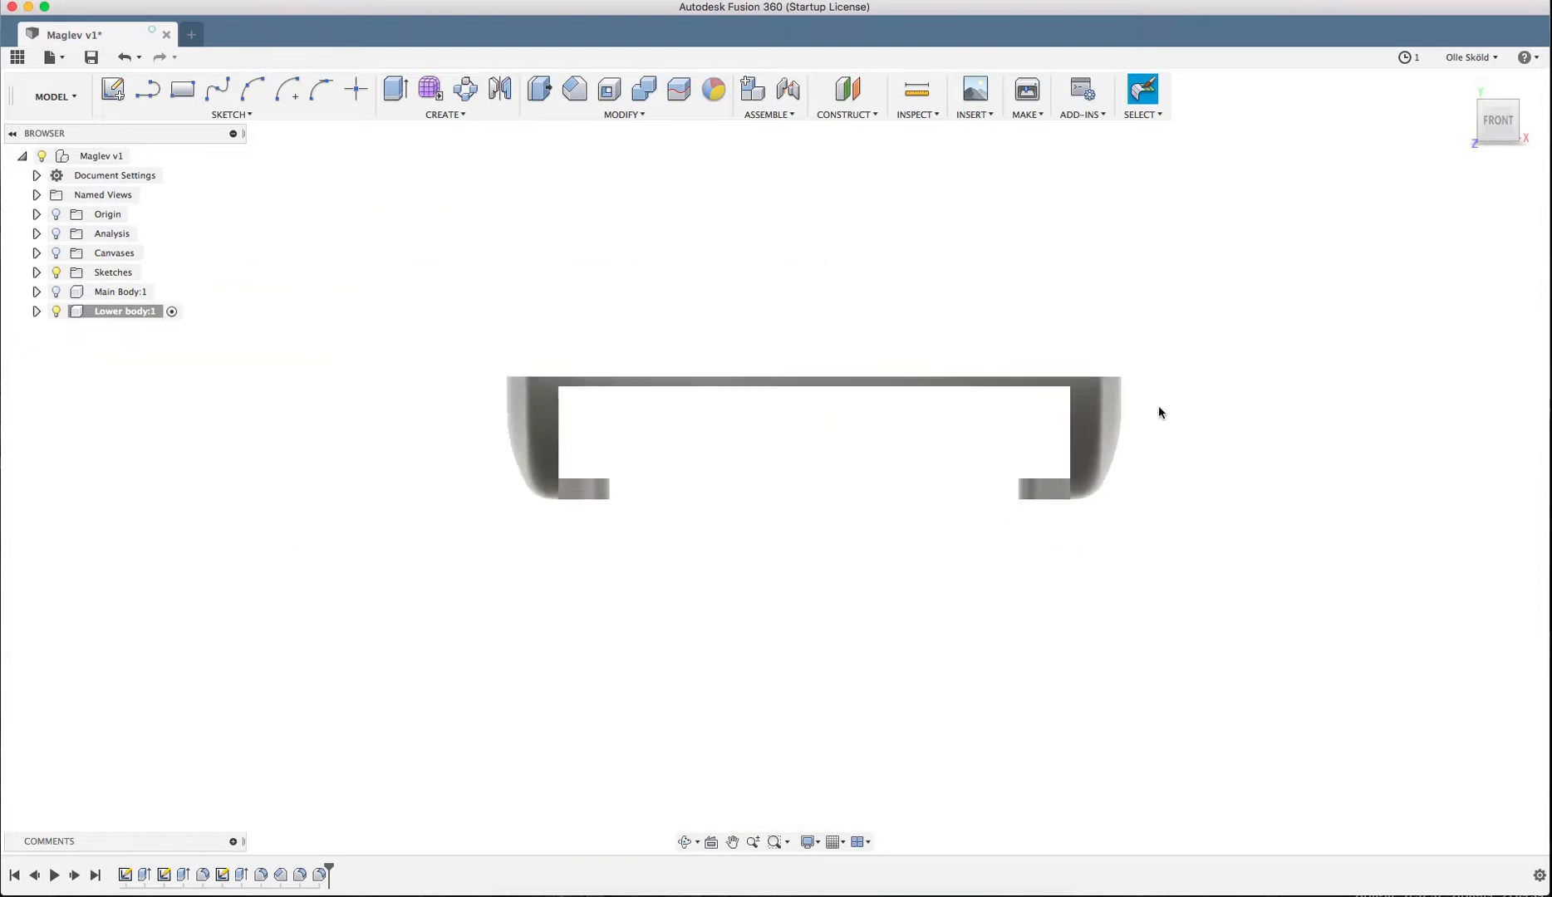
middle_click_drag(1158, 404, 1031, 559, "shift")
scroll(983, 585, "down", 4)
left_click(1502, 133)
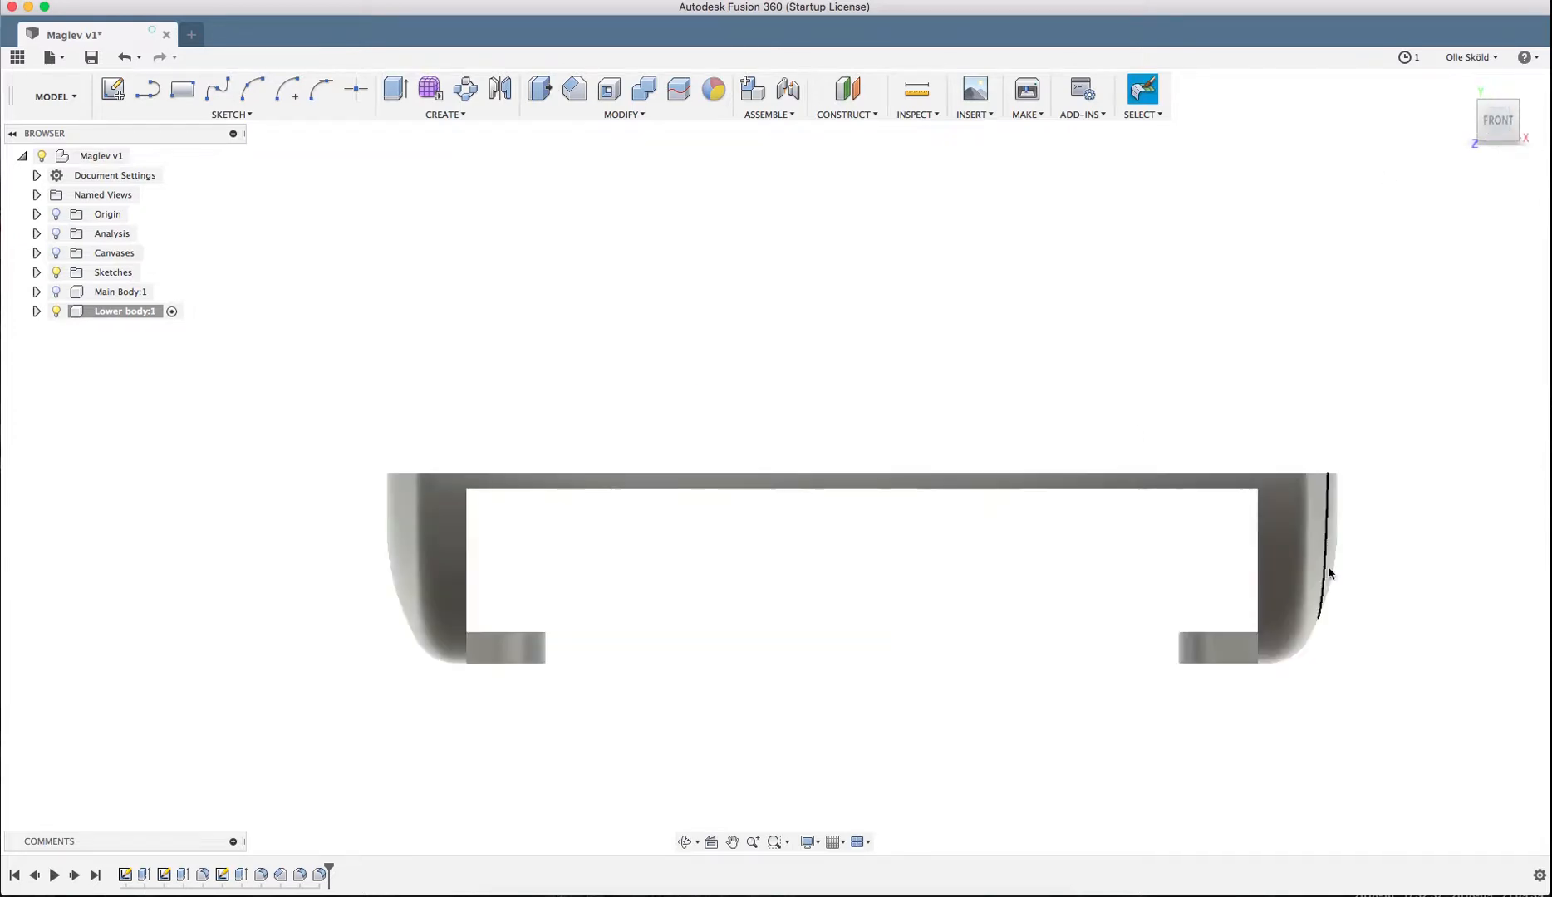
middle_click_drag(1177, 381, 755, 633, "shift")
scroll(581, 627, "down", 3)
- Fillet the upper outer edge chain of the lower body's top plate, along the sides and front, with a 0.4 mm radius
scroll(1030, 490, "up", 6)
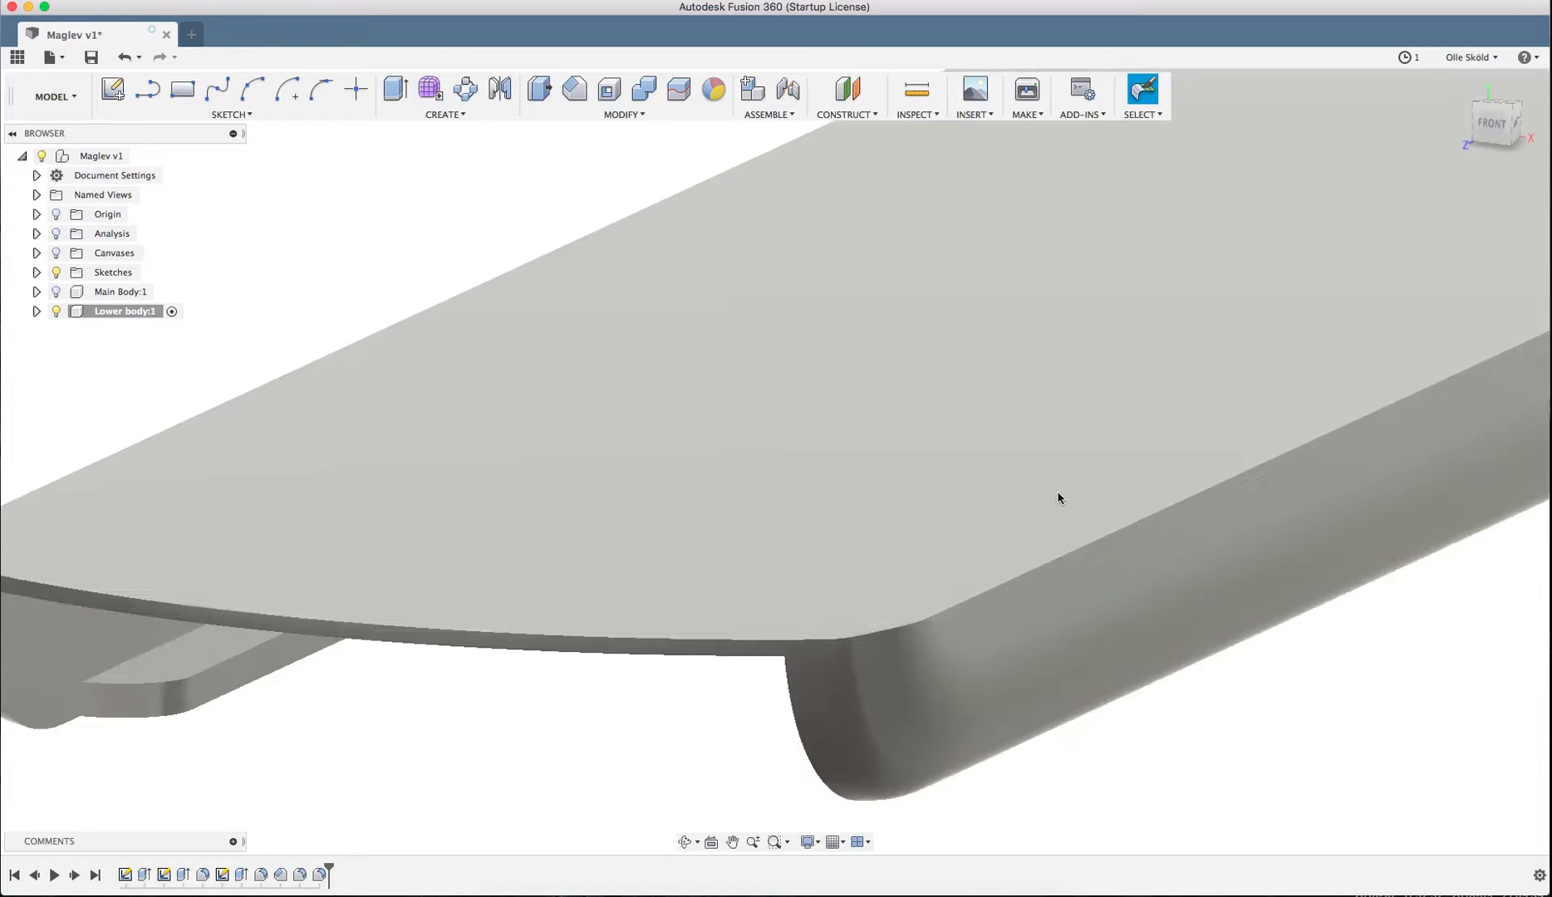
left_click(1002, 593)
key("f")
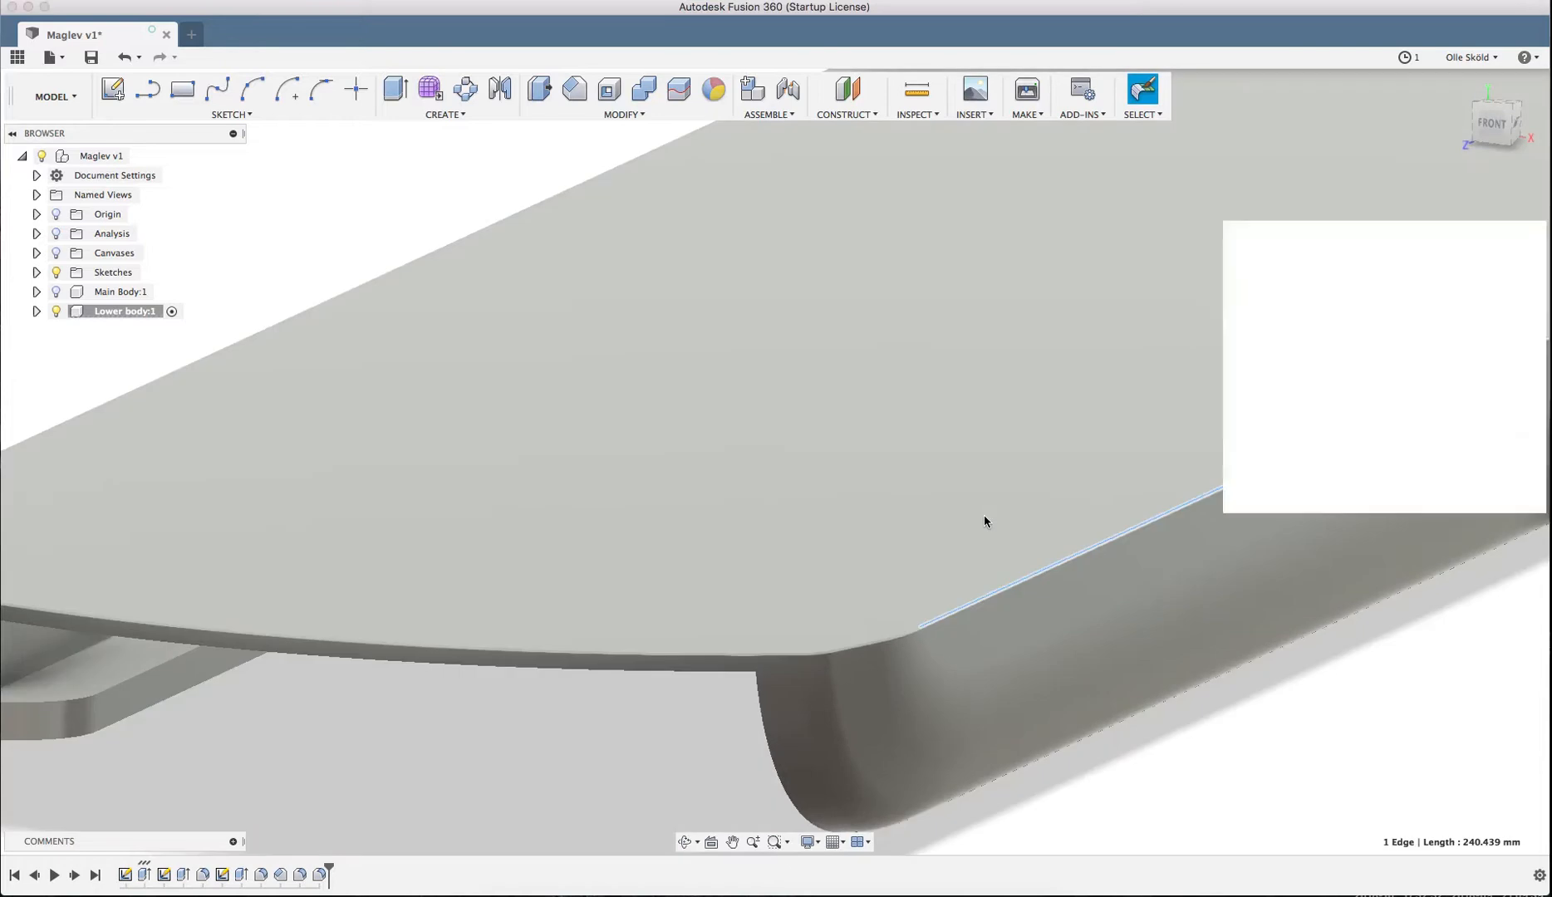
type("0.5")
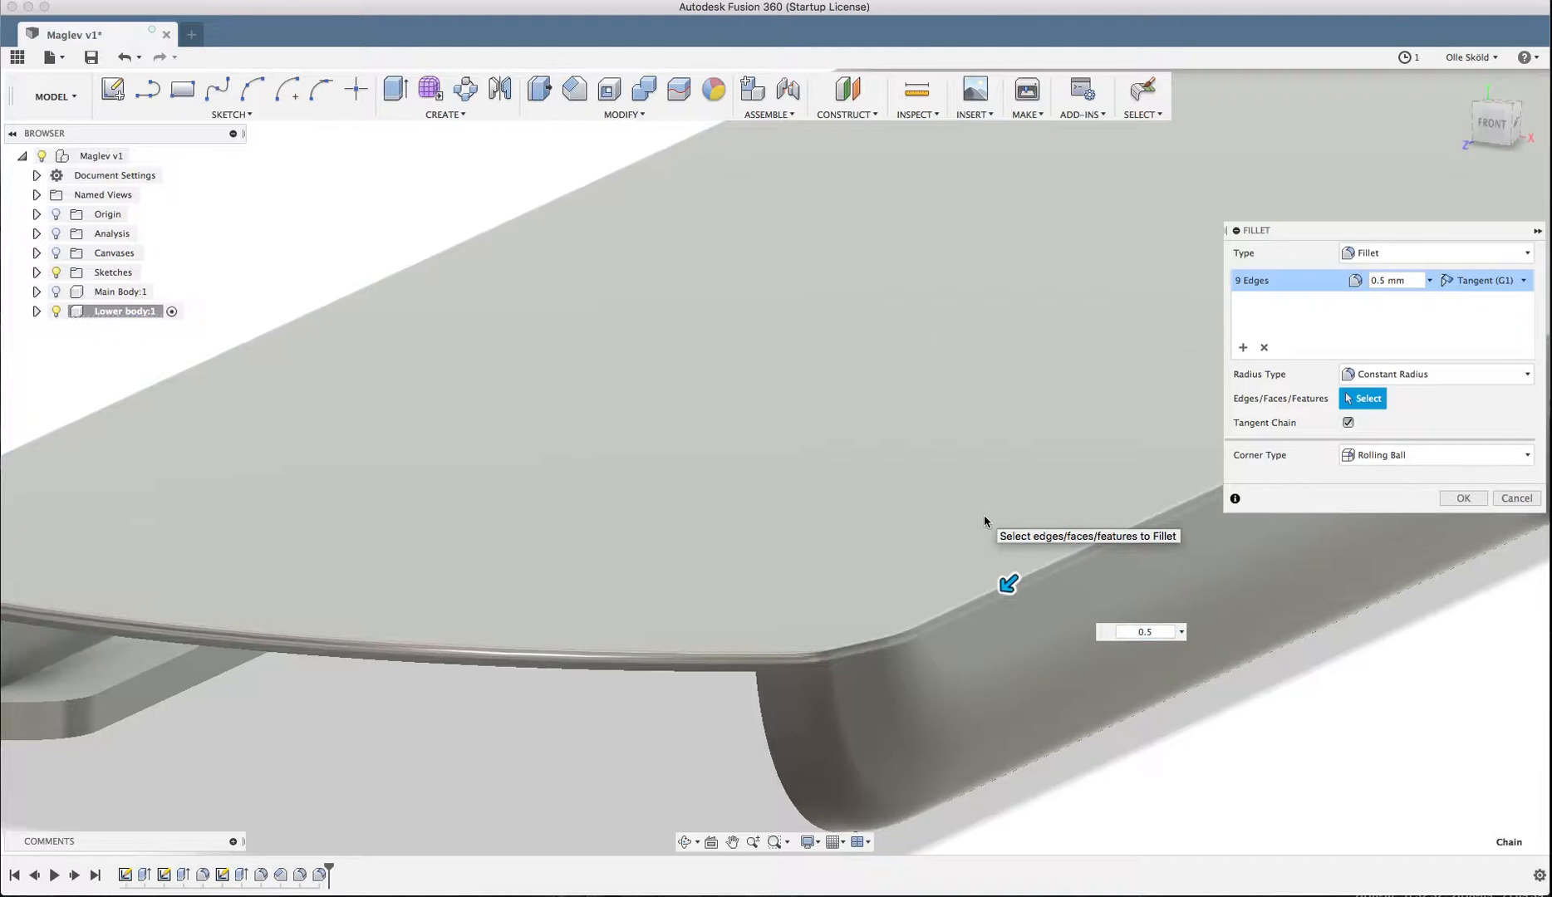
key("BackSpace")
type("4")
key("Return")
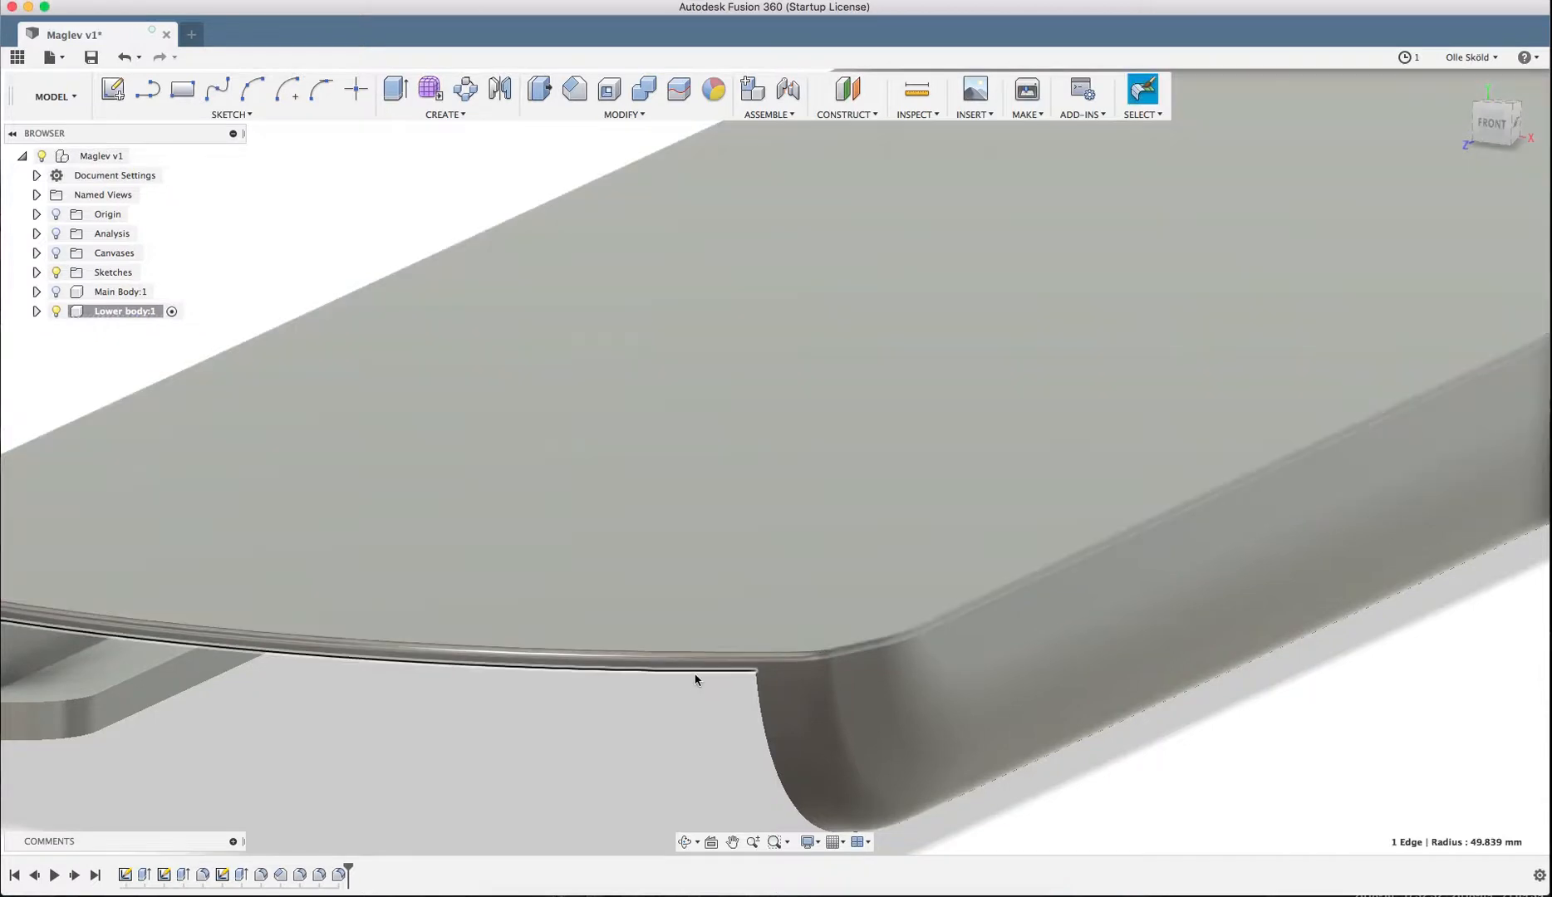
- Fillet the lower front edge of the top plate between the side walls with a 0.4 mm radius
key("f")
left_click(695, 679)
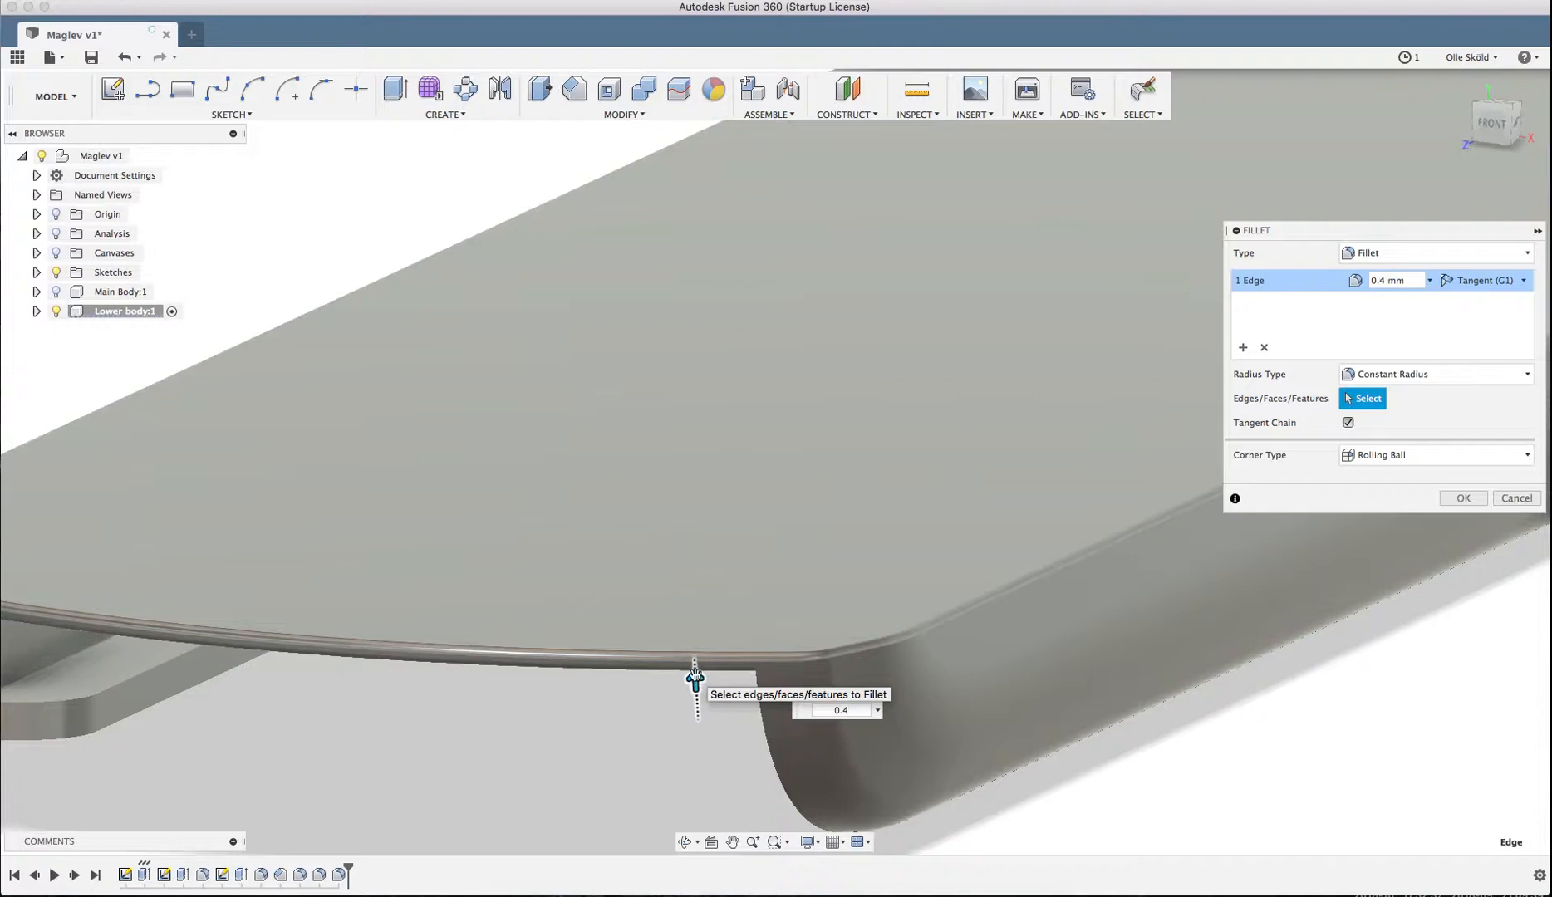
key("Return")
- Show the Main Body component and activate the top-level Maglev v1 assembly
scroll(695, 679, "down", 10)
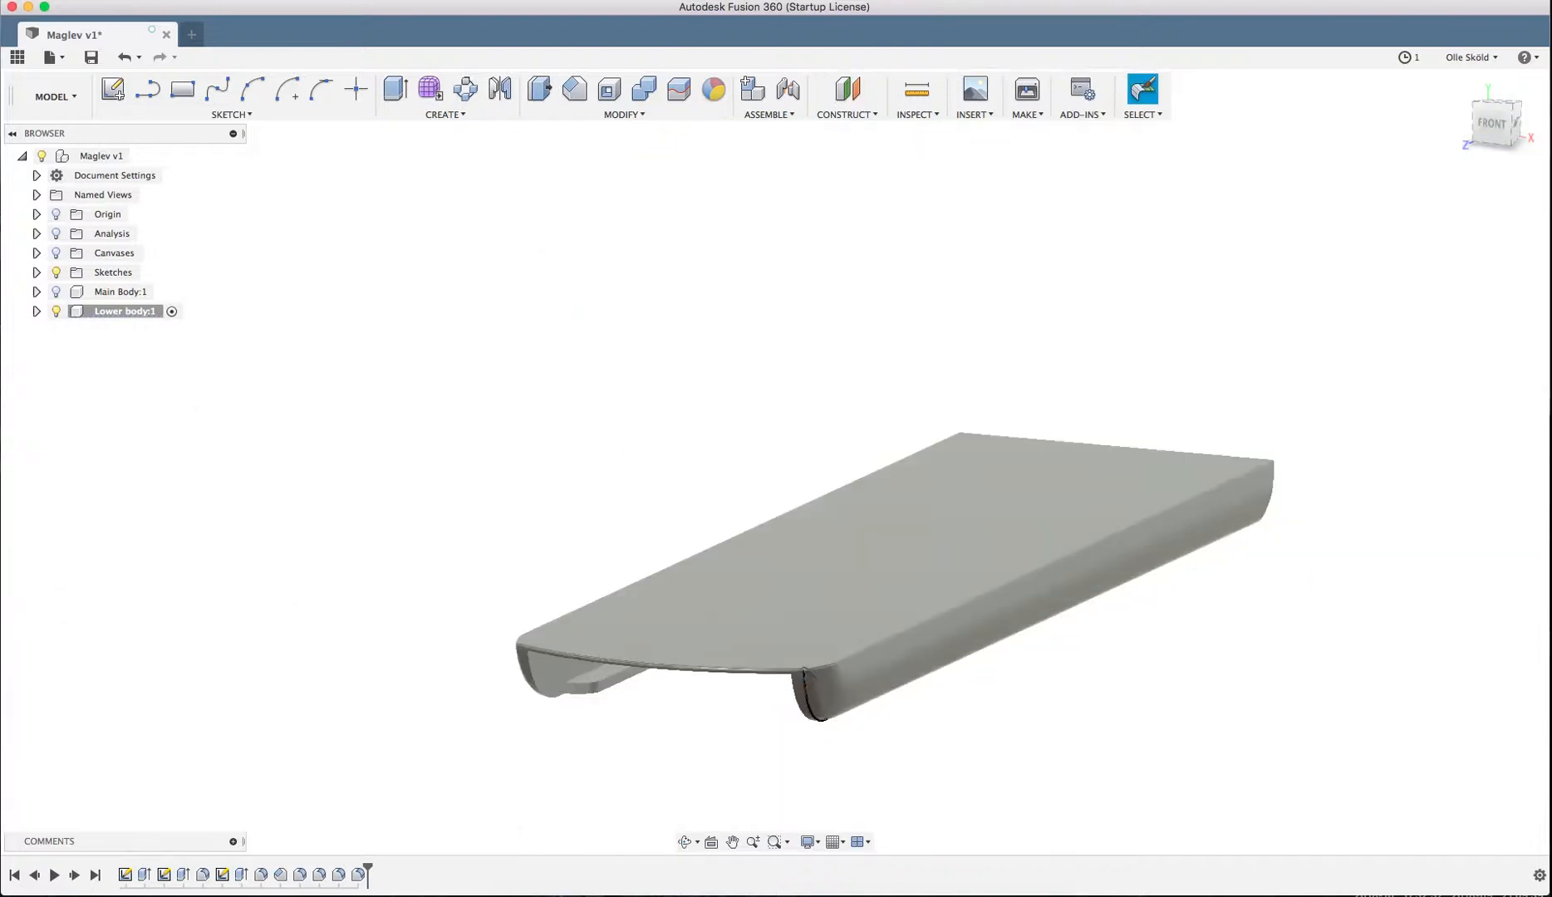
middle_click_drag(696, 679, 810, 674, "shift")
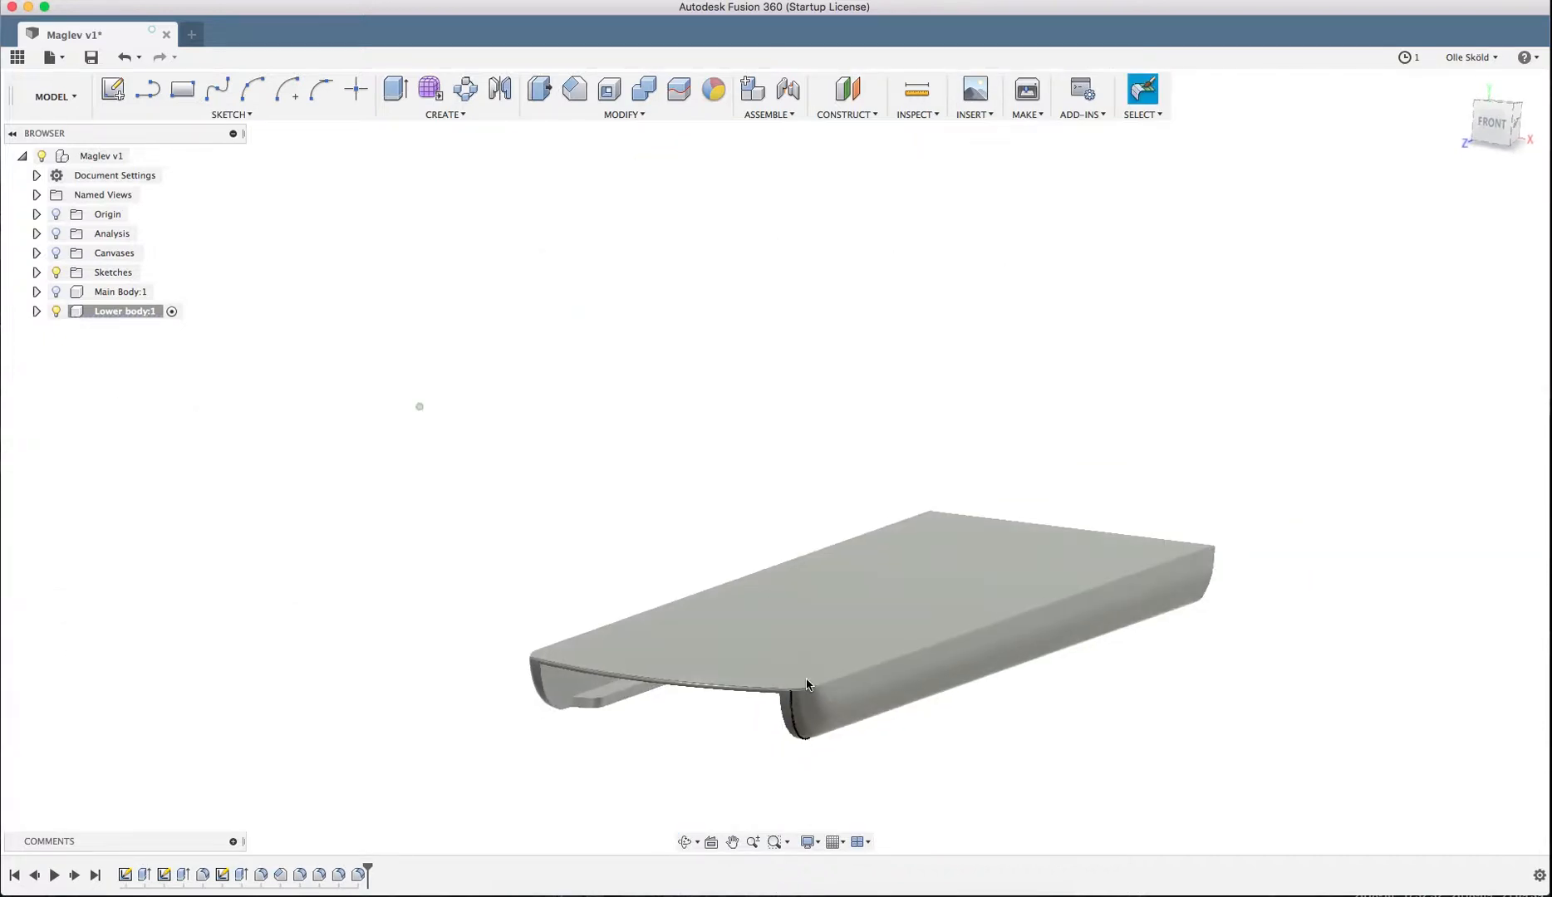
scroll(615, 732, "up", 8)
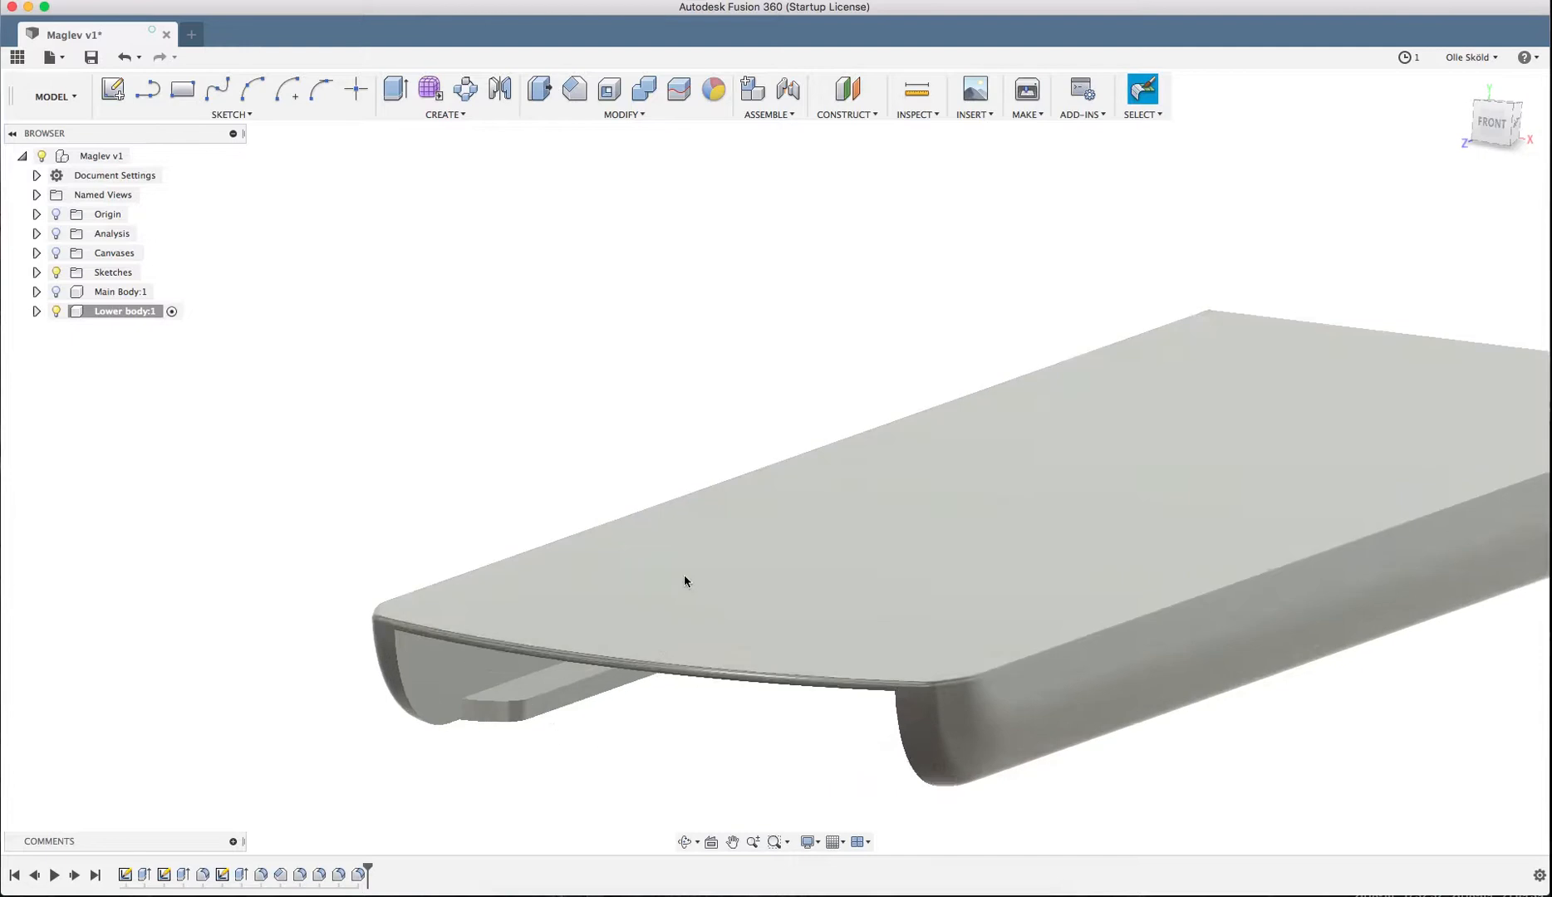
scroll(685, 572, "down", 3)
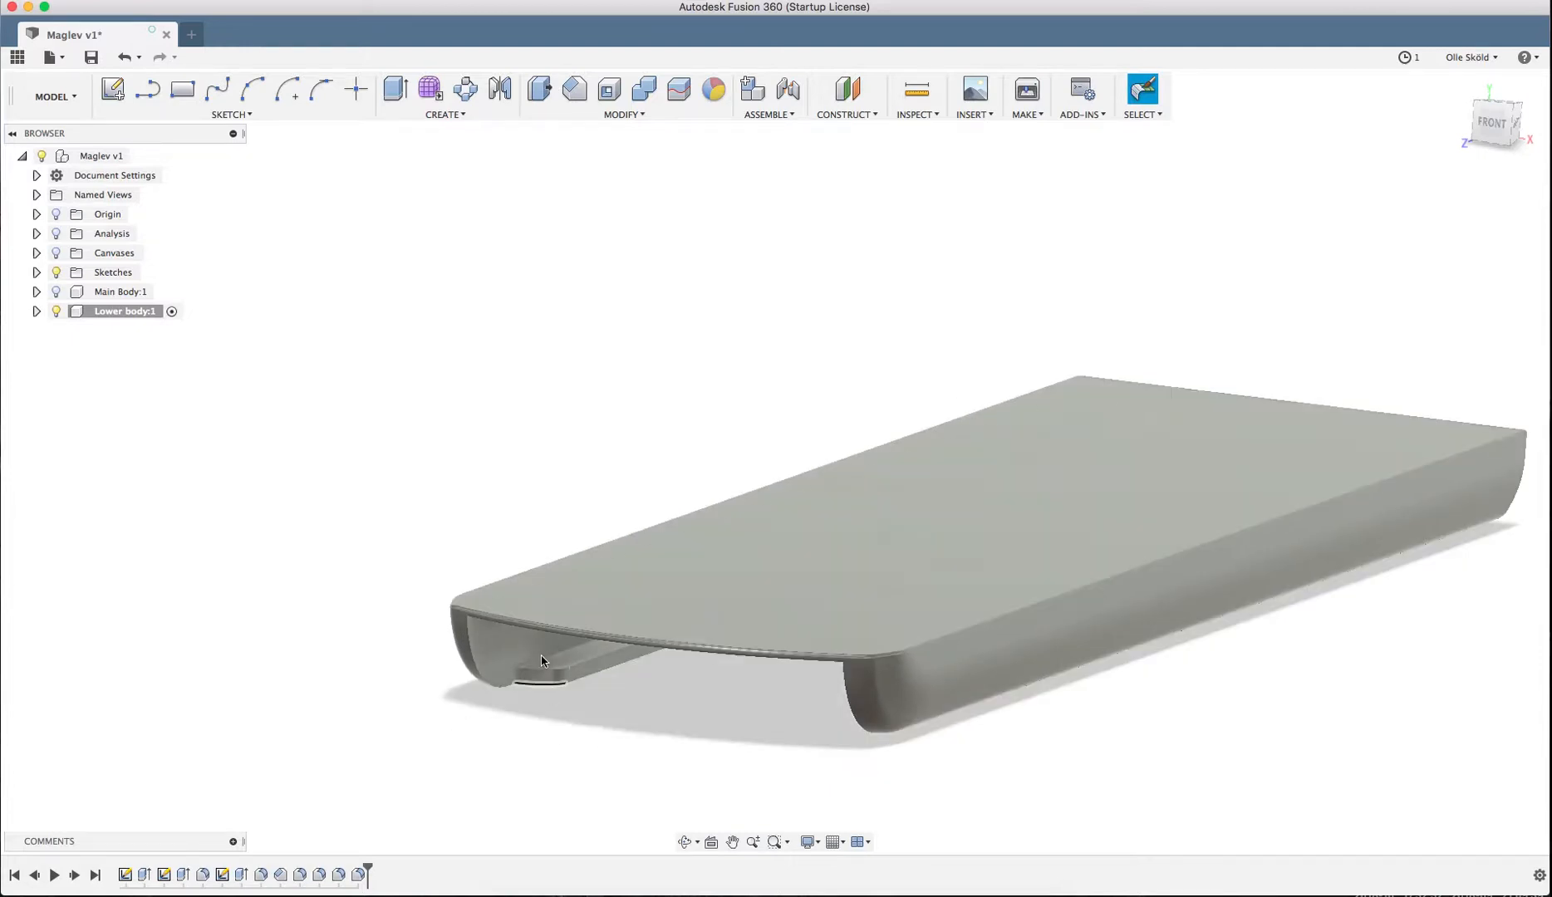
scroll(813, 778, "down", 3)
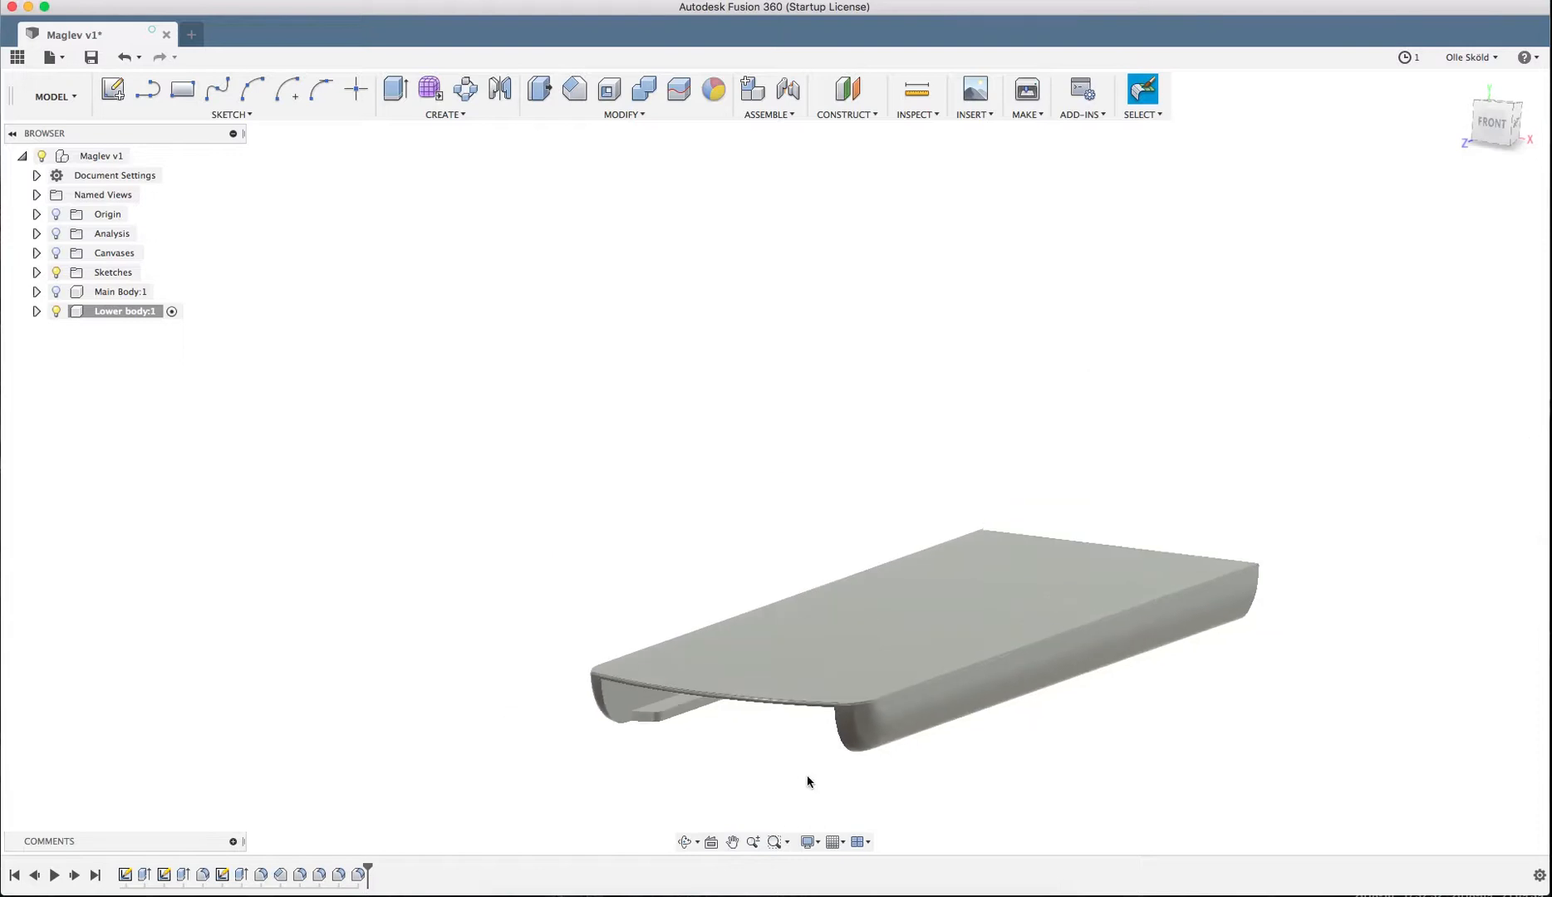
scroll(767, 577, "down", 2)
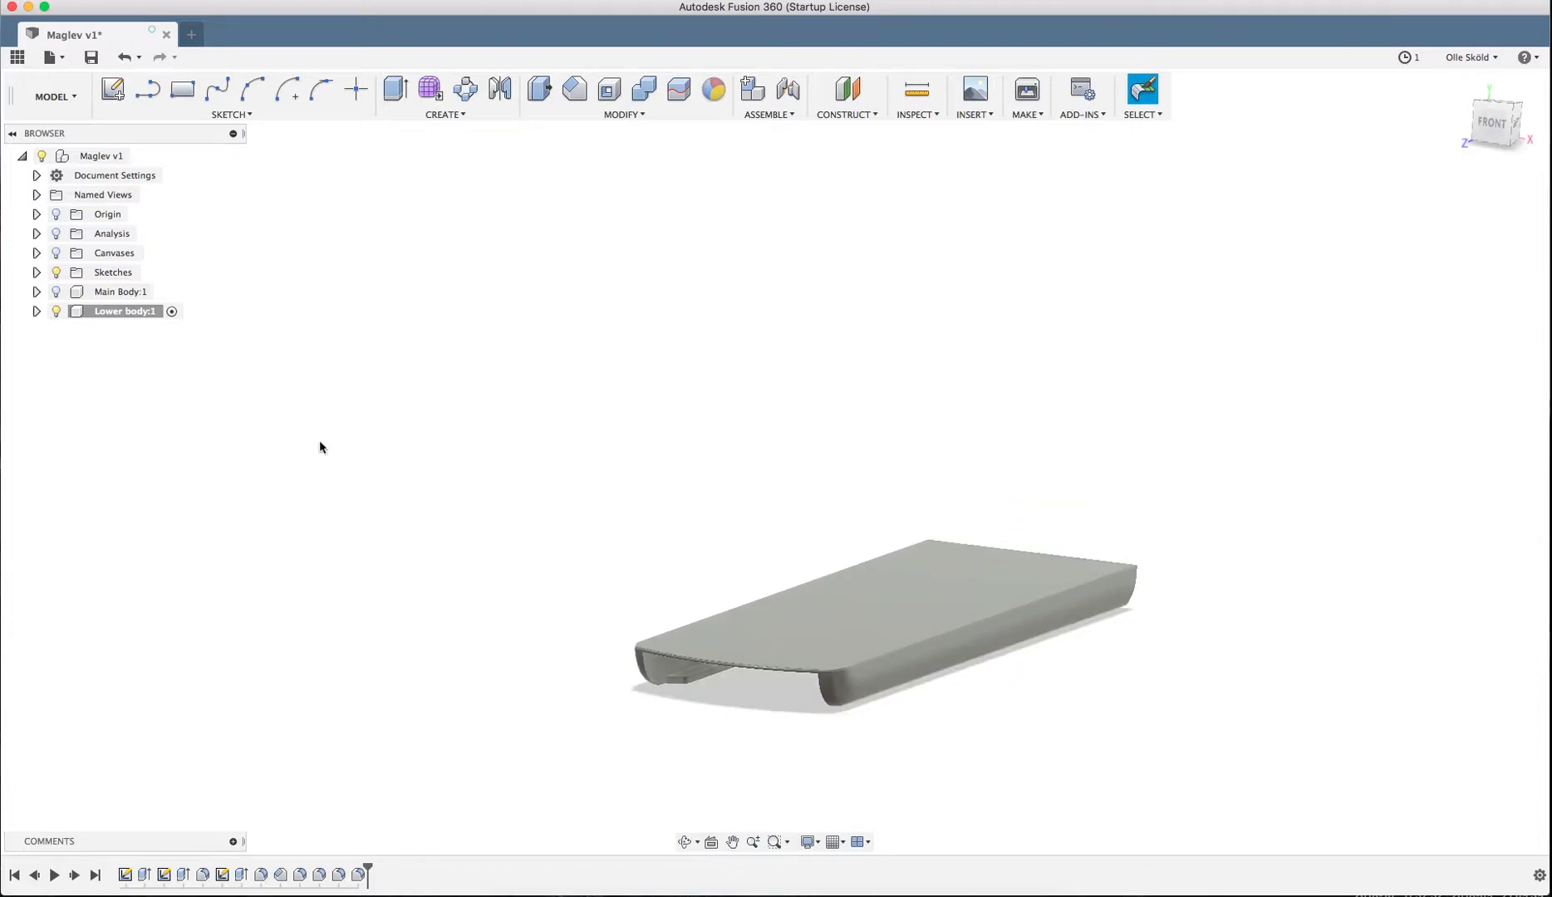
left_click(55, 291)
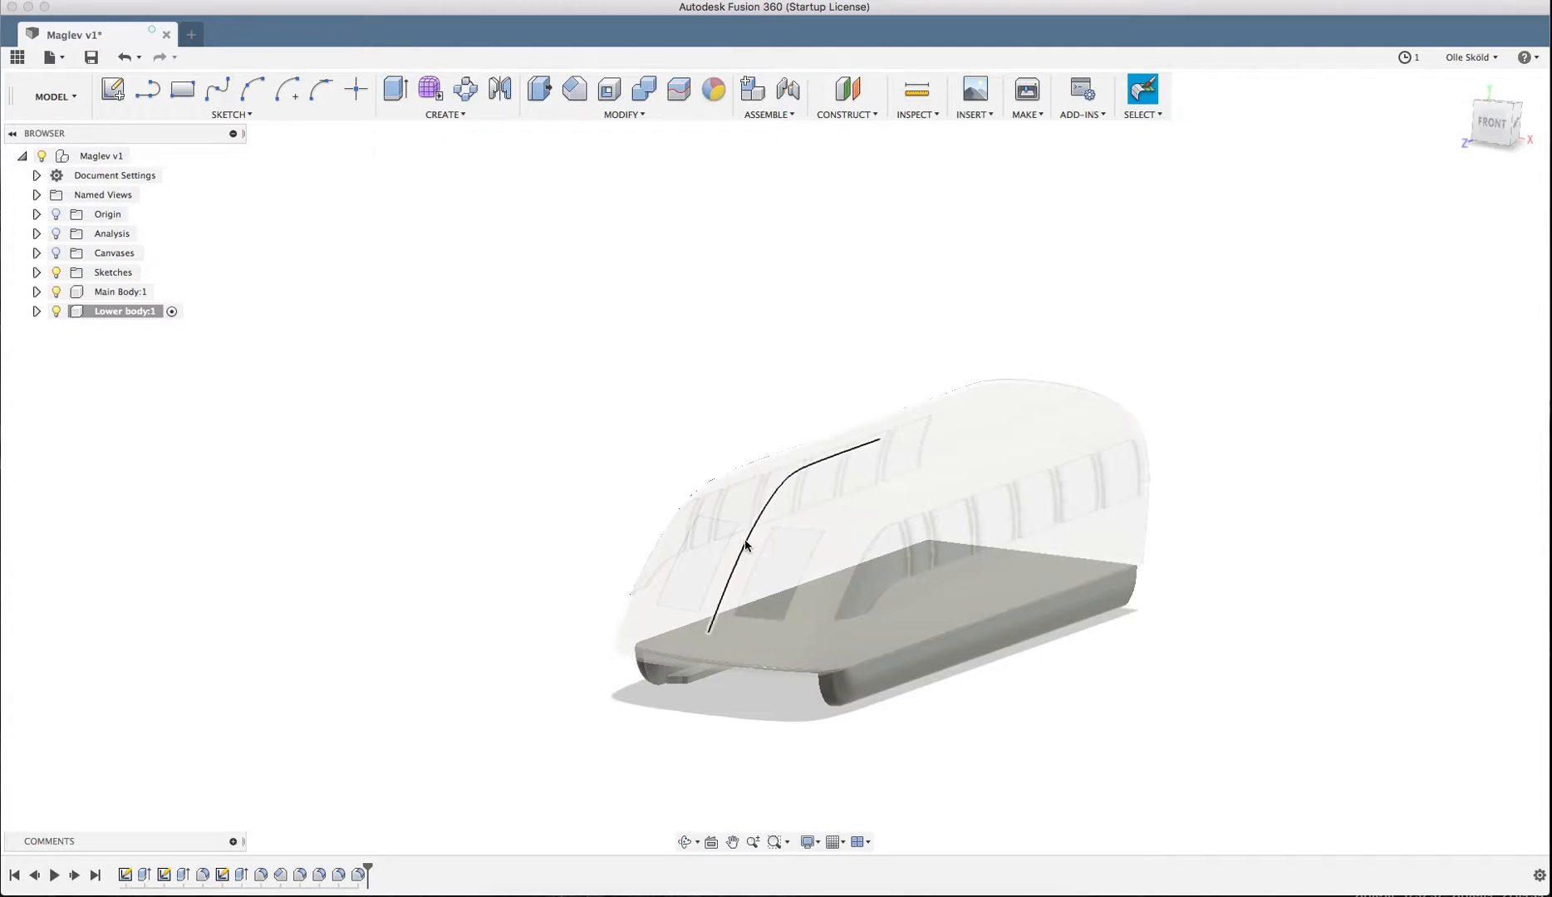
scroll(820, 439, "down", 1)
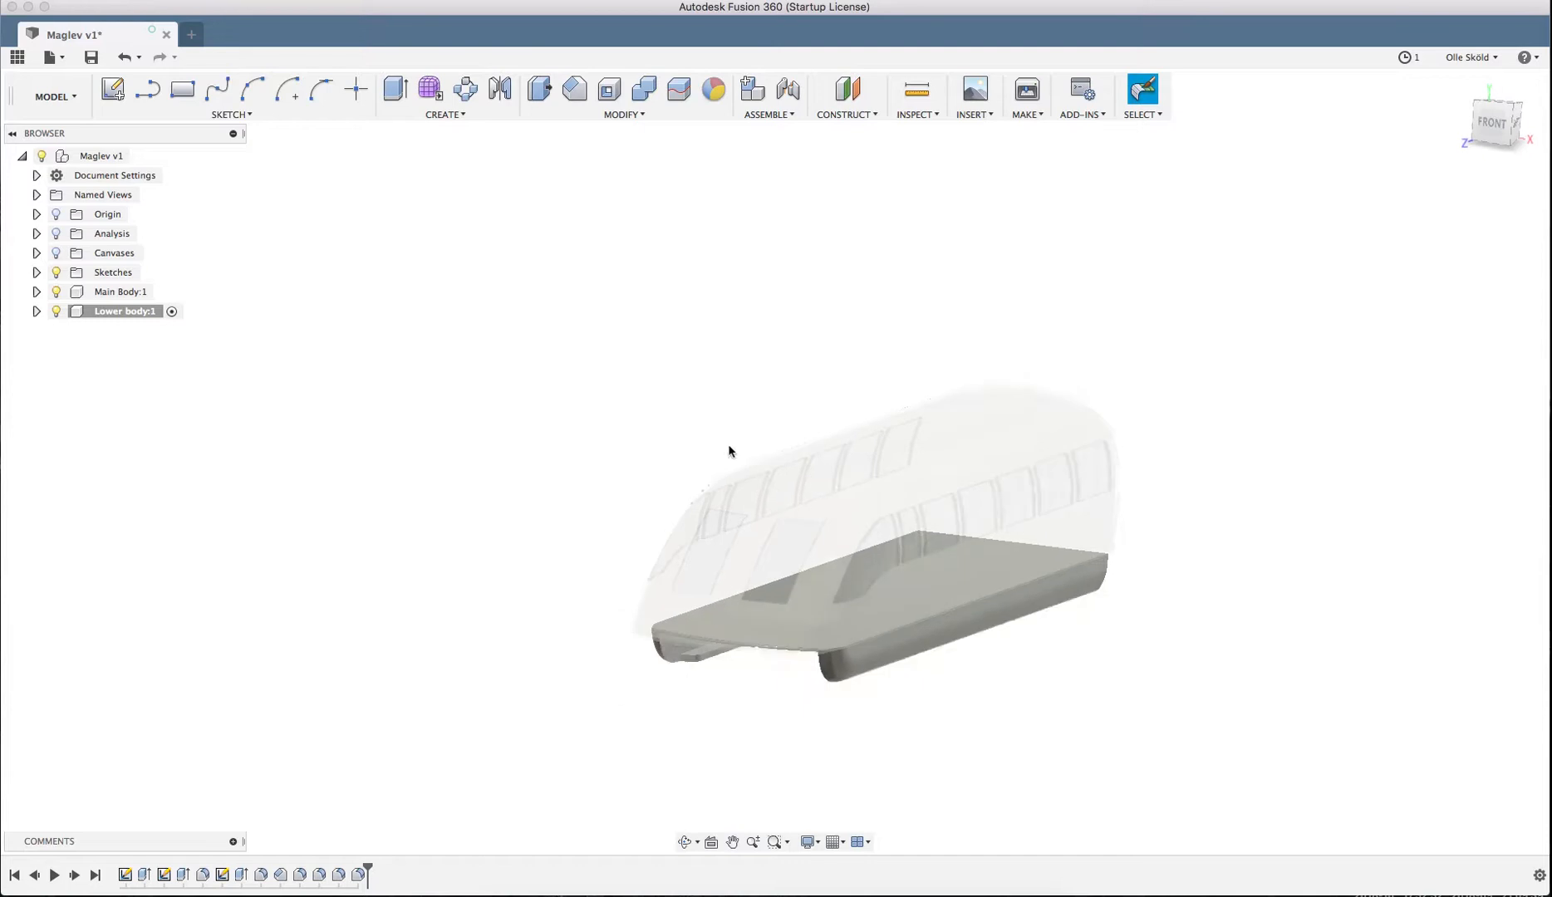
right_click(109, 167)
left_click(152, 178)
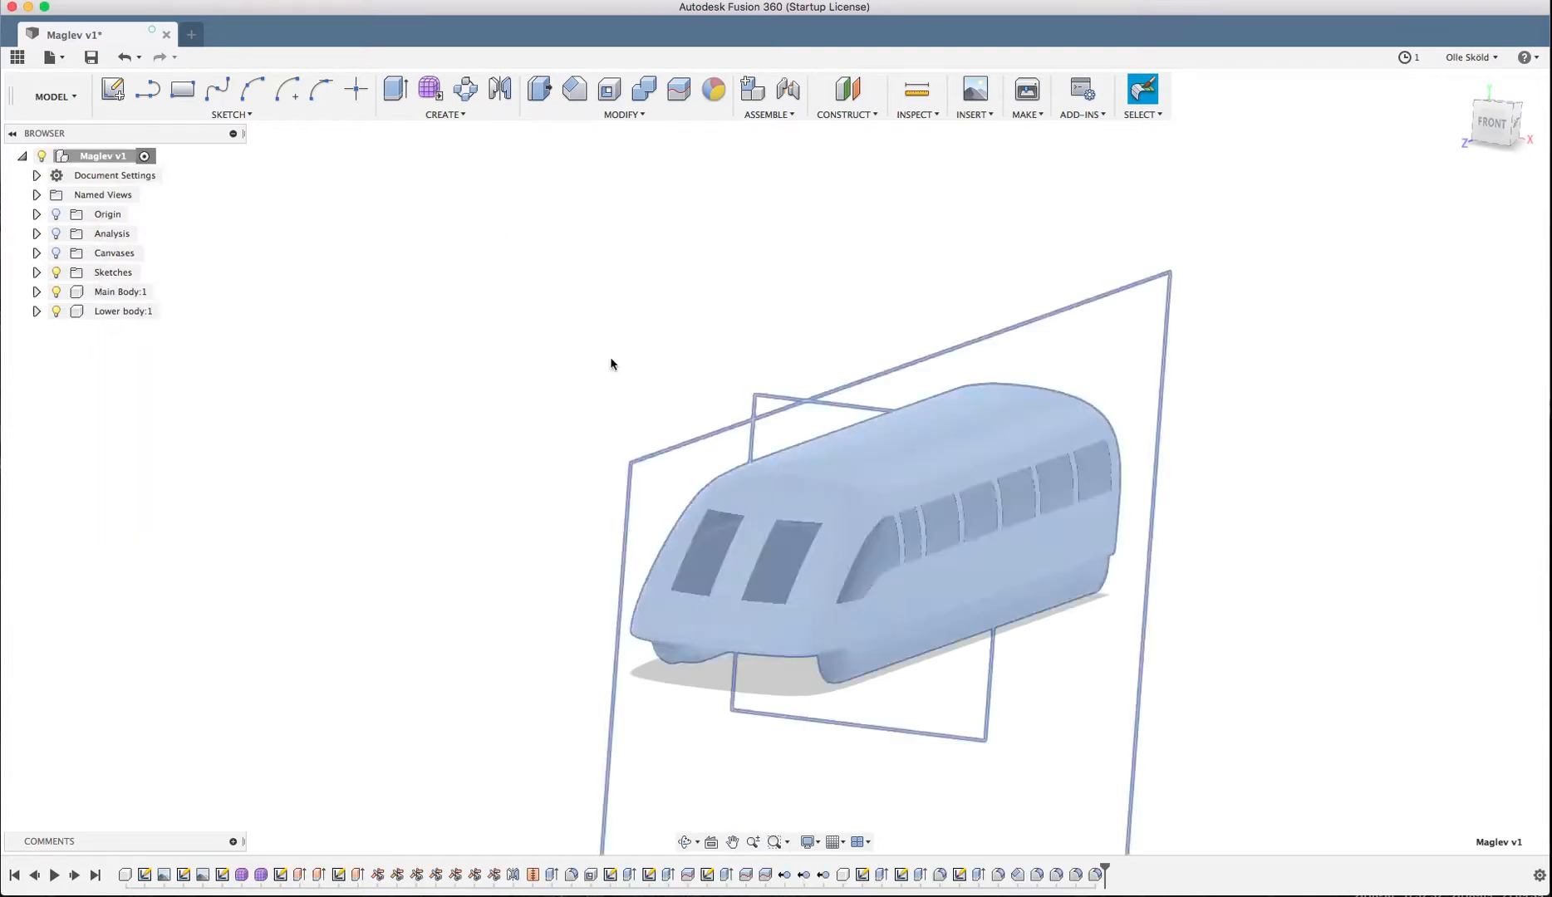
- Open the Appearance settings and expand the opaque plastics in the appearance library, collapsing the glass and paint folders
middle_click_drag(608, 396, 1156, 445, "shift")
scroll(618, 407, "up", 1)
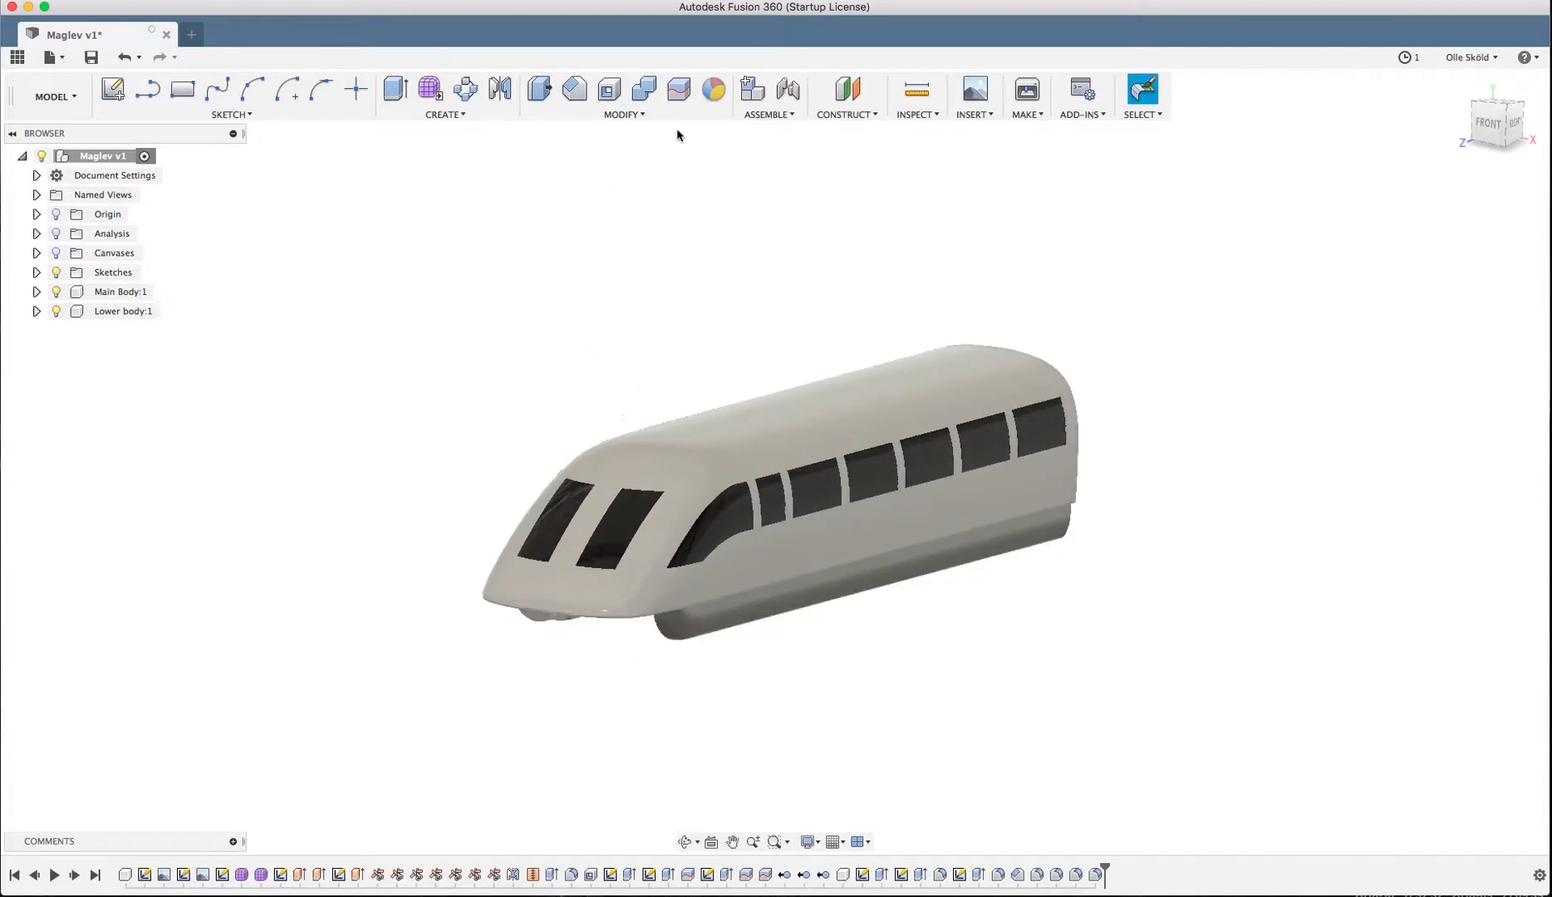
left_click(713, 89)
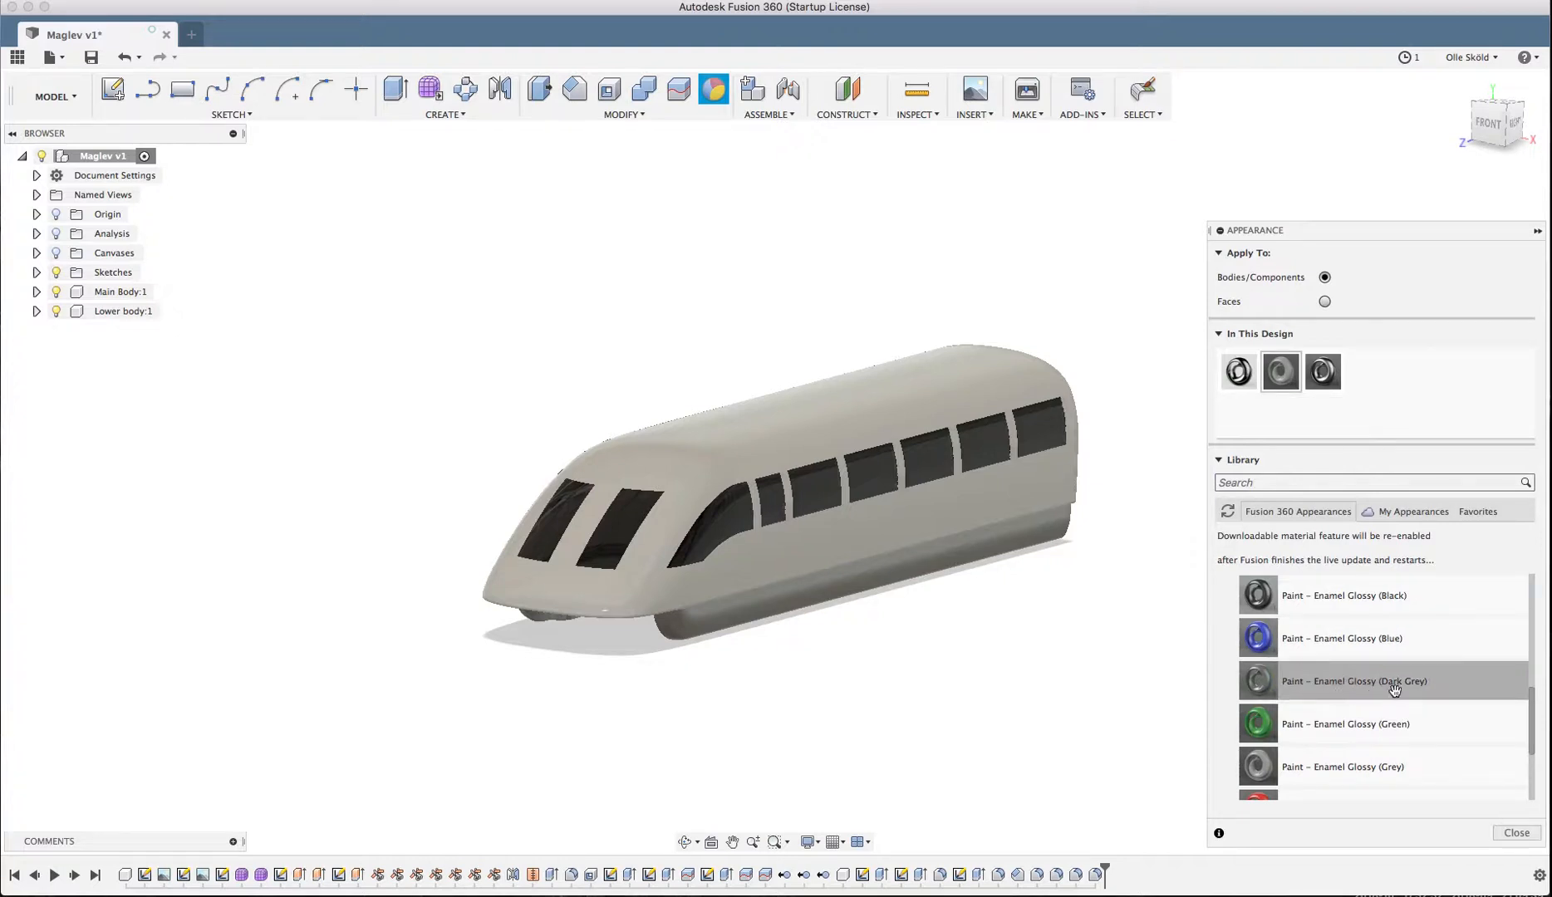
scroll(1287, 622, "up", 10)
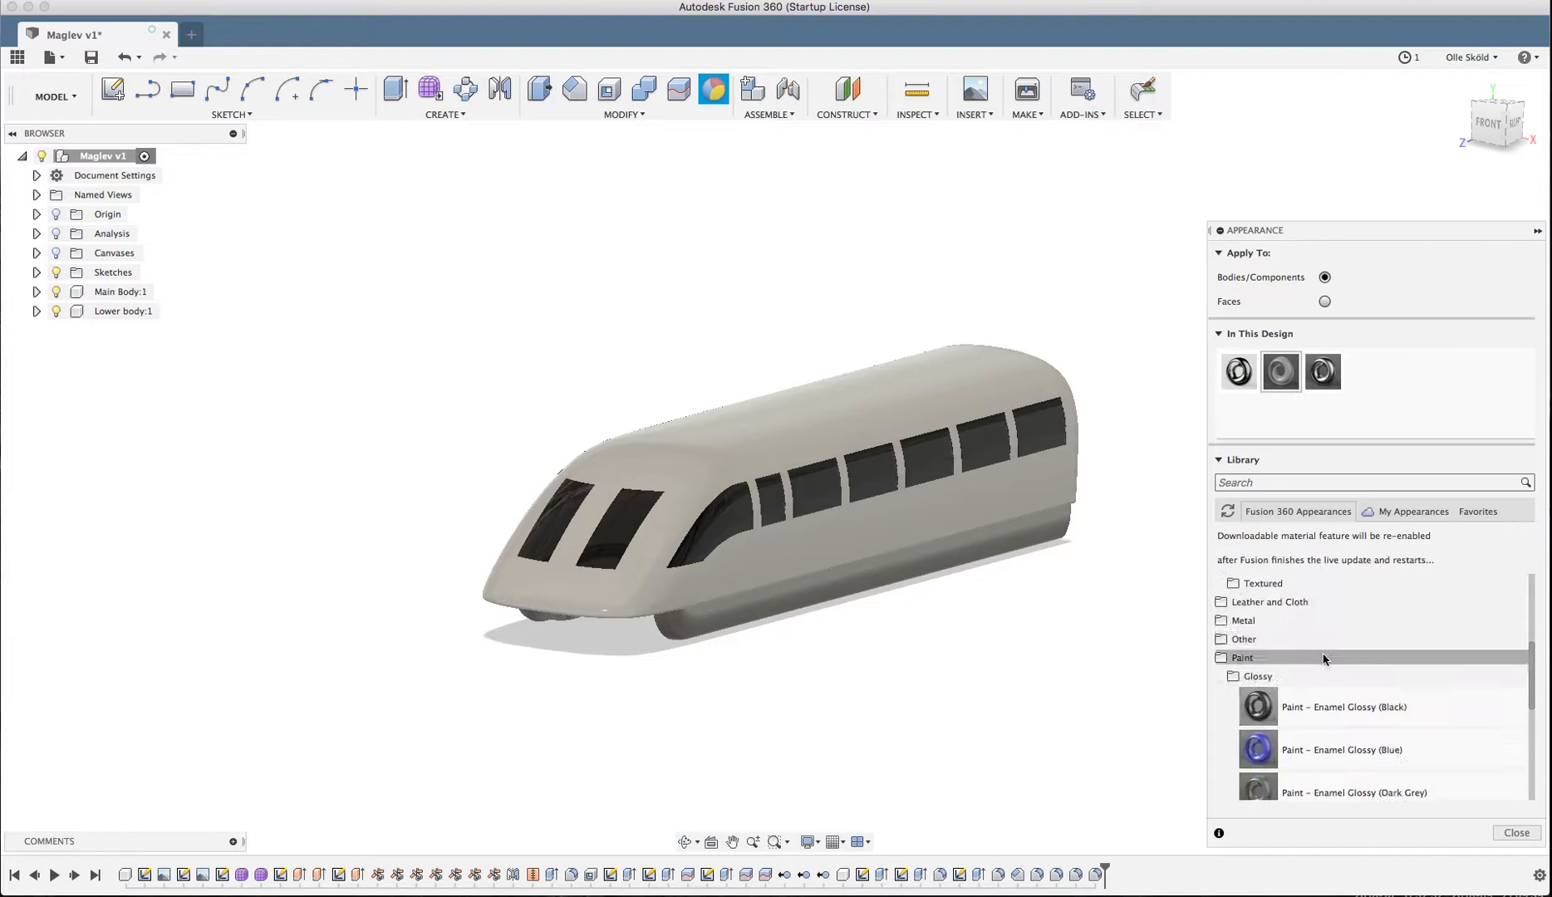
scroll(1277, 677, "up", 5)
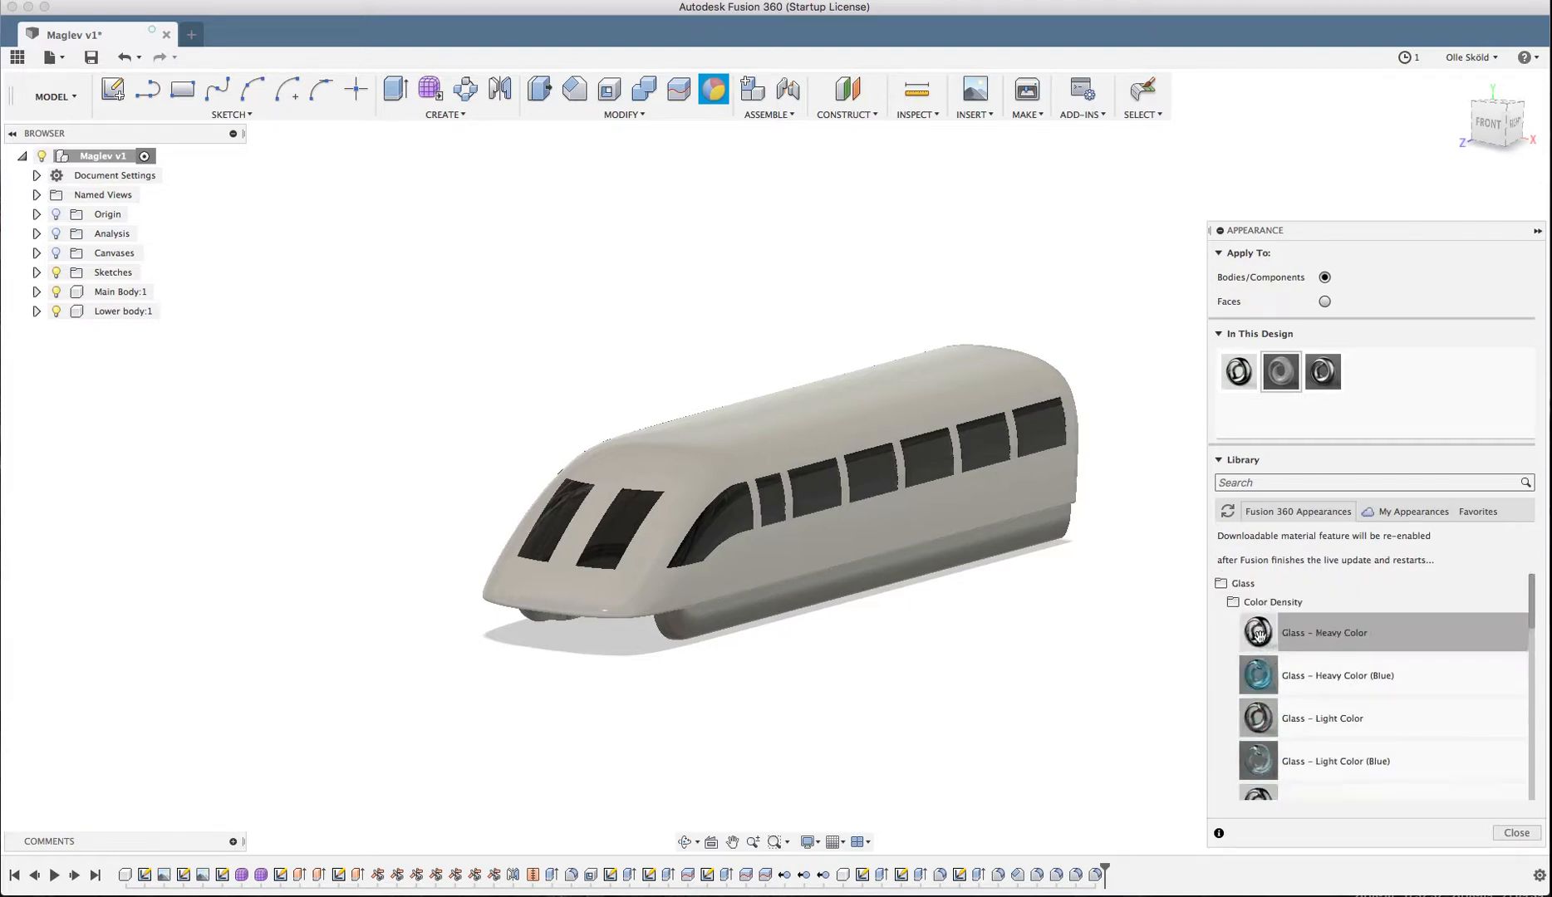
left_click(1243, 603)
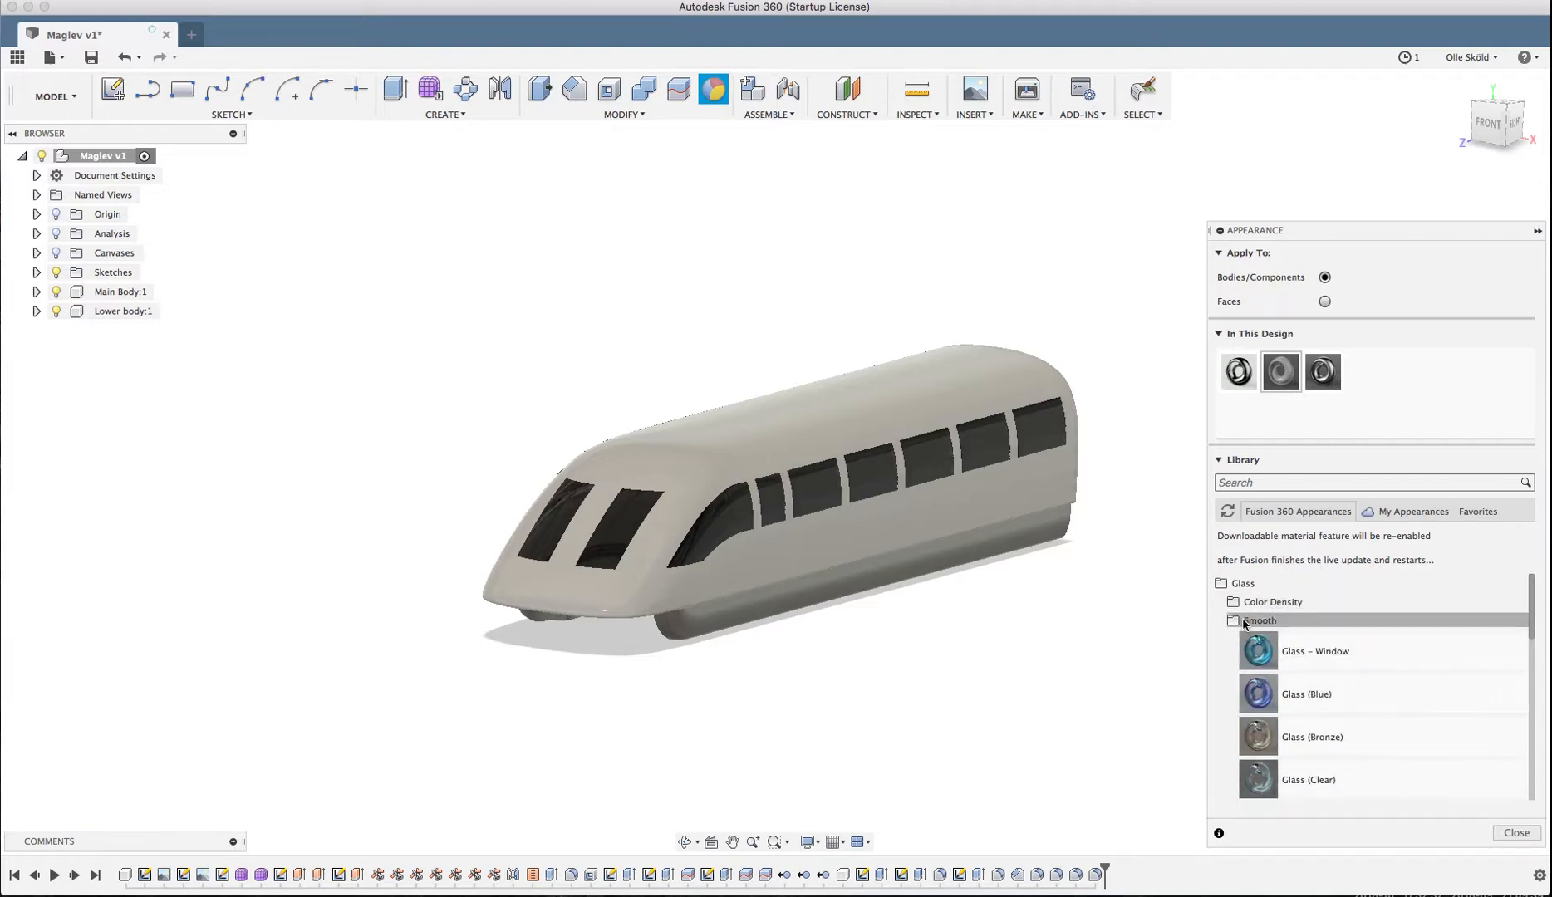
left_click(1243, 621)
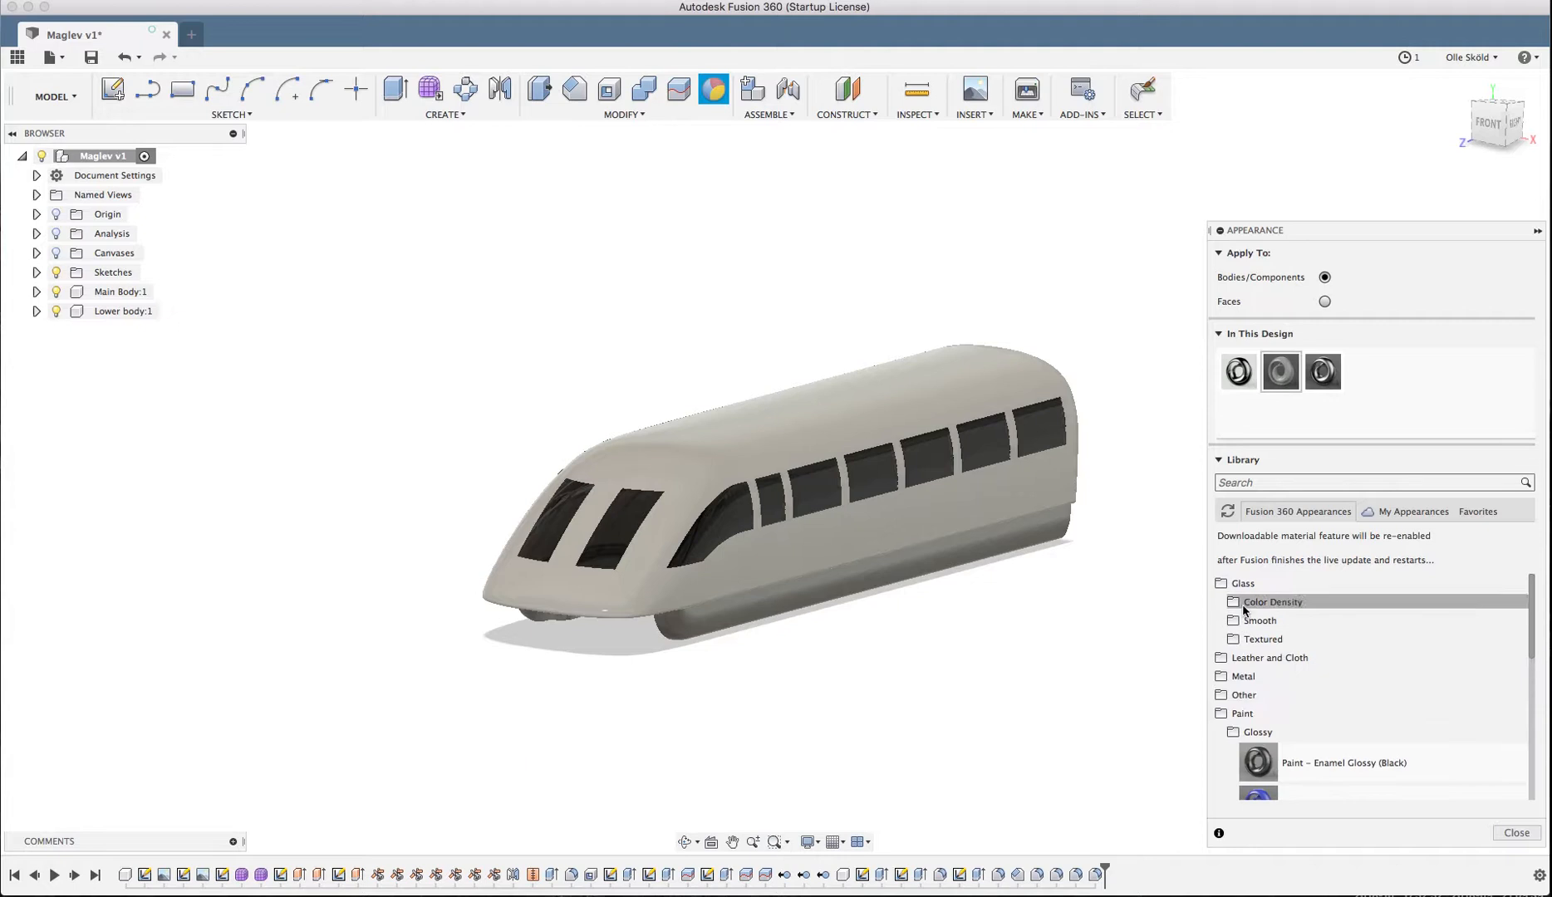
left_click(1242, 715)
left_click(1243, 732)
scroll(1250, 722, "down", 2)
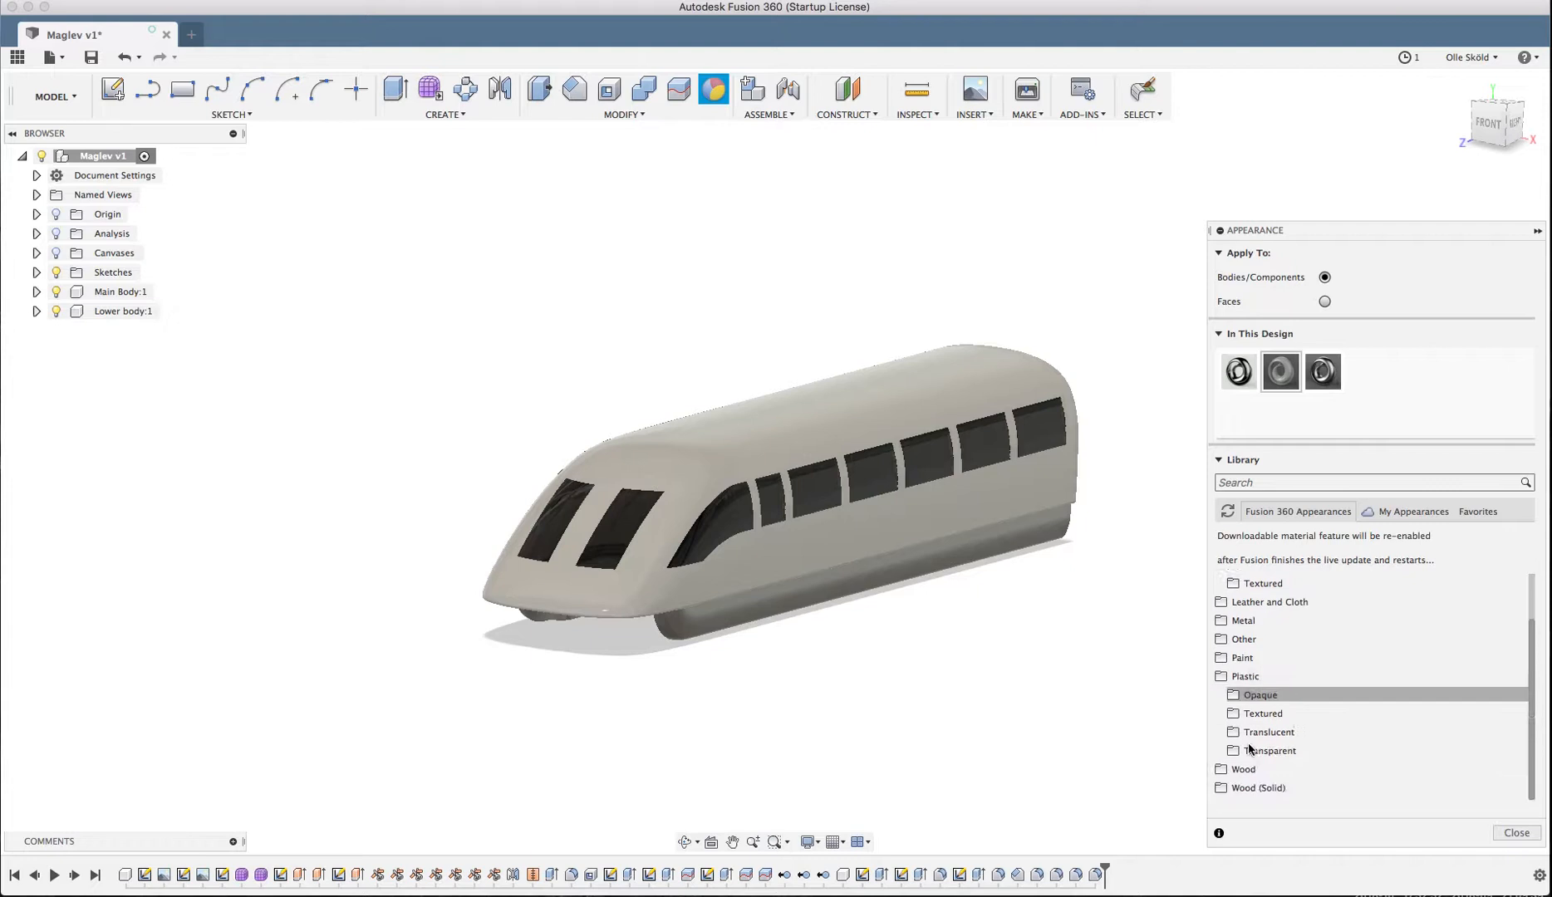
left_click(1254, 716)
scroll(1258, 721, "down", 3)
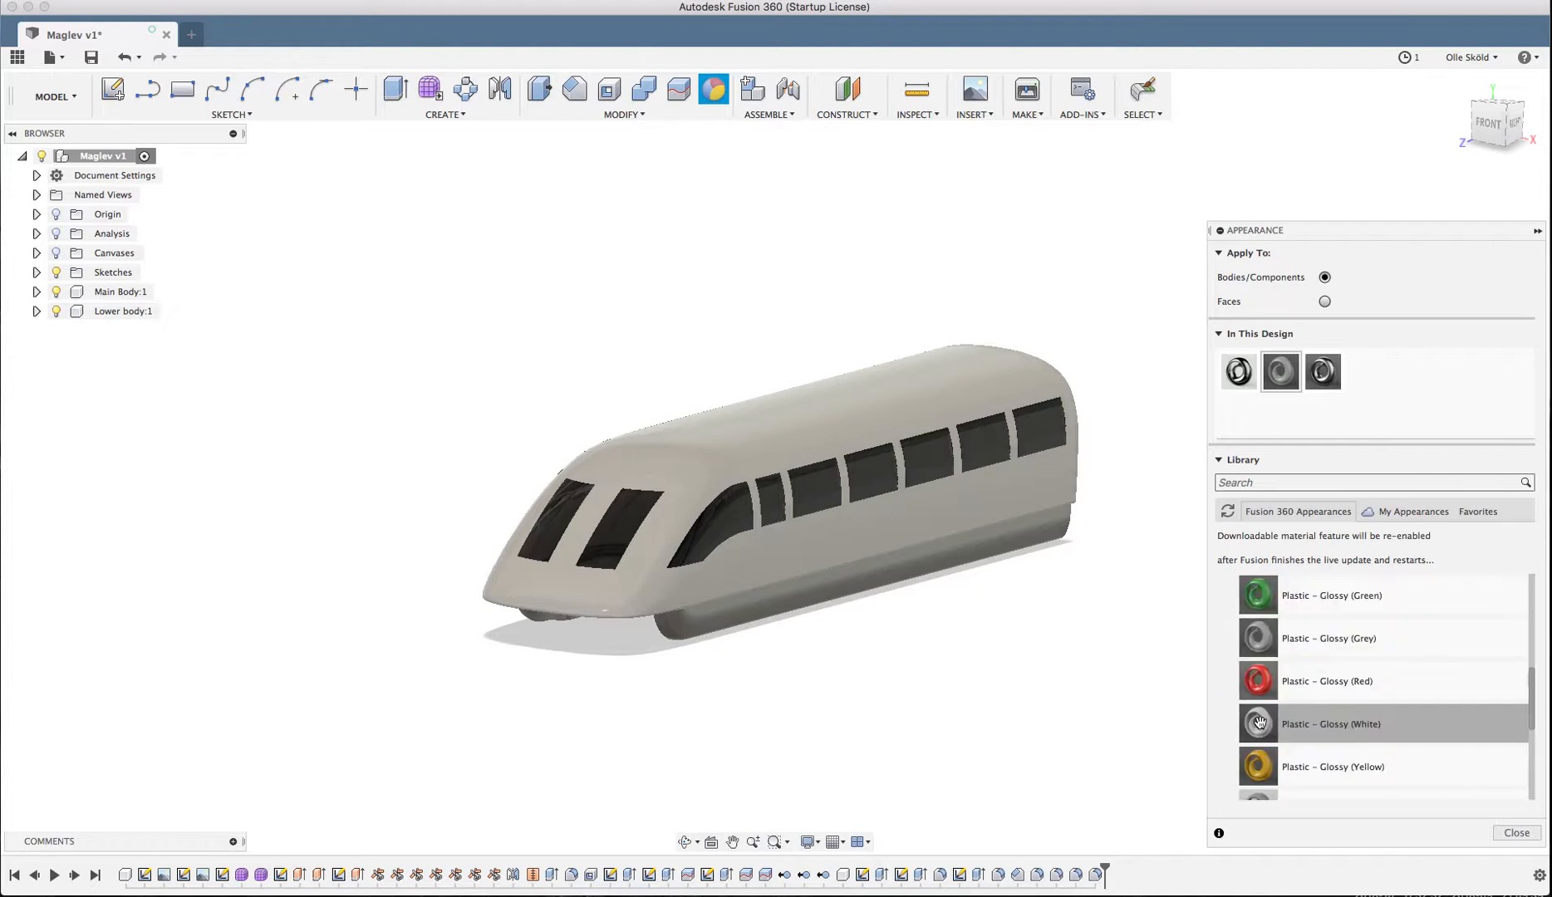
- Try the Plastic - Glossy (Black) and Plastic - Matte (Black) appearances on the lower body
scroll(1259, 722, "up", 3)
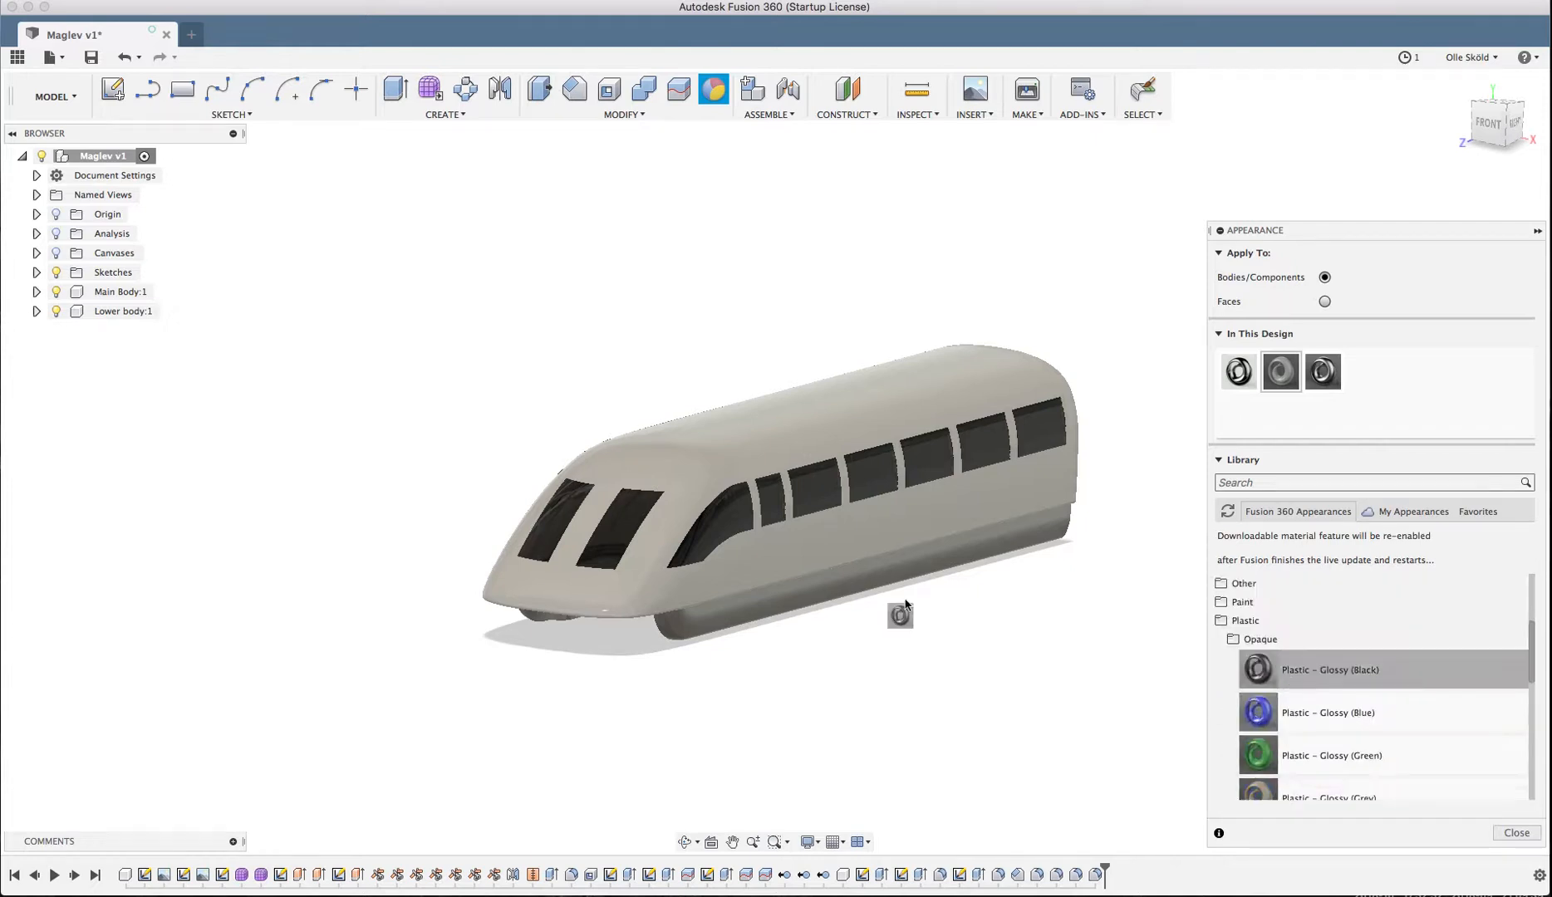
left_click_drag(874, 597, 894, 628)
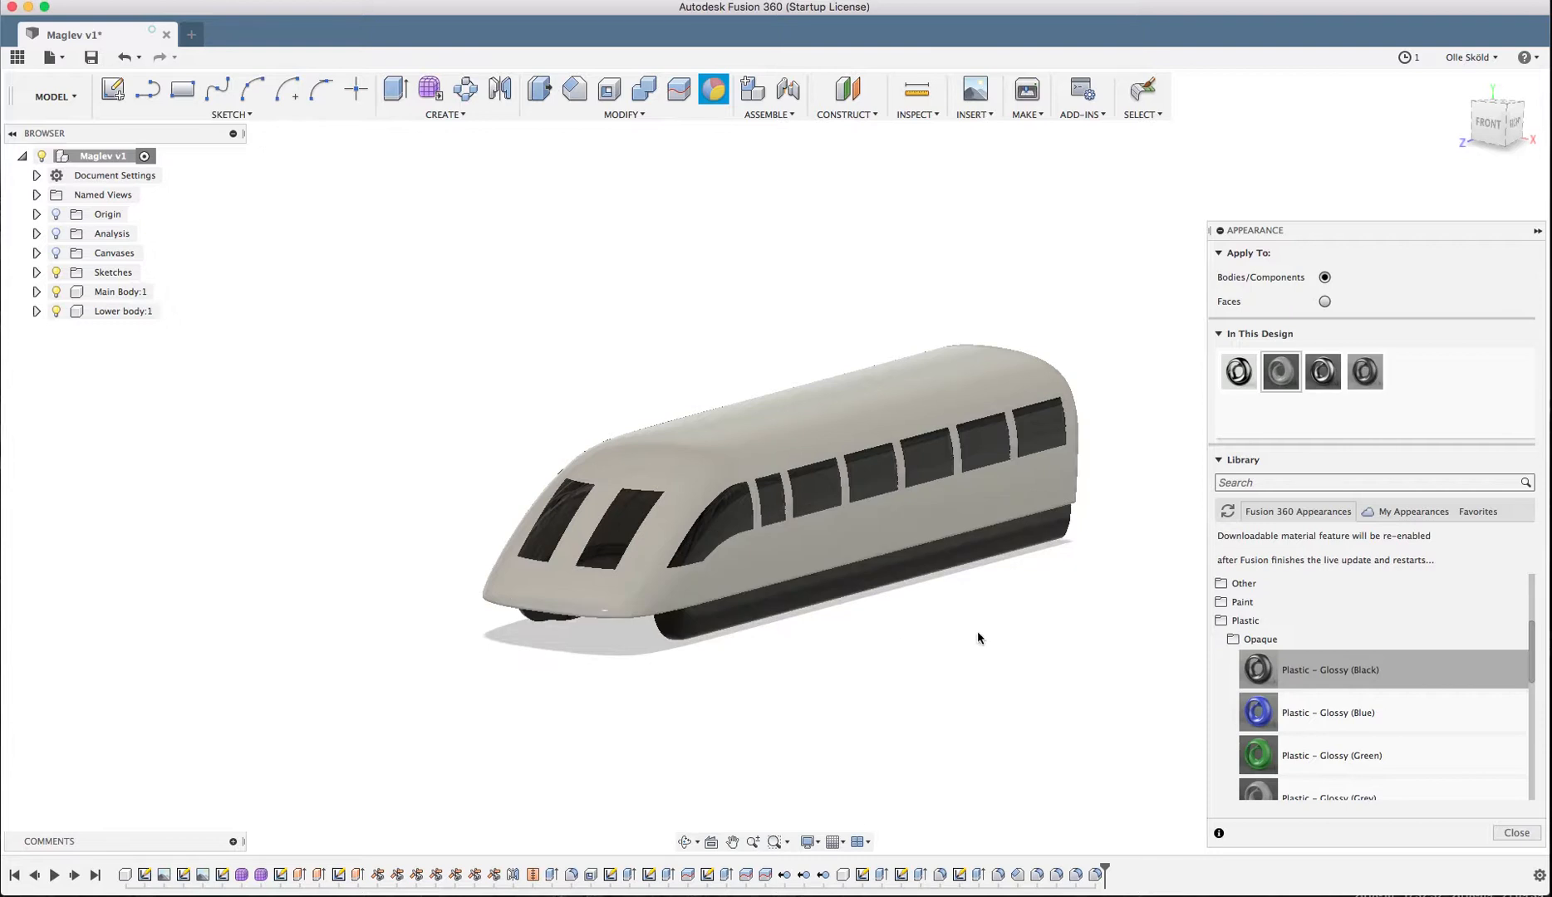
scroll(1080, 657, "down", 2)
scroll(1293, 736, "down", 5)
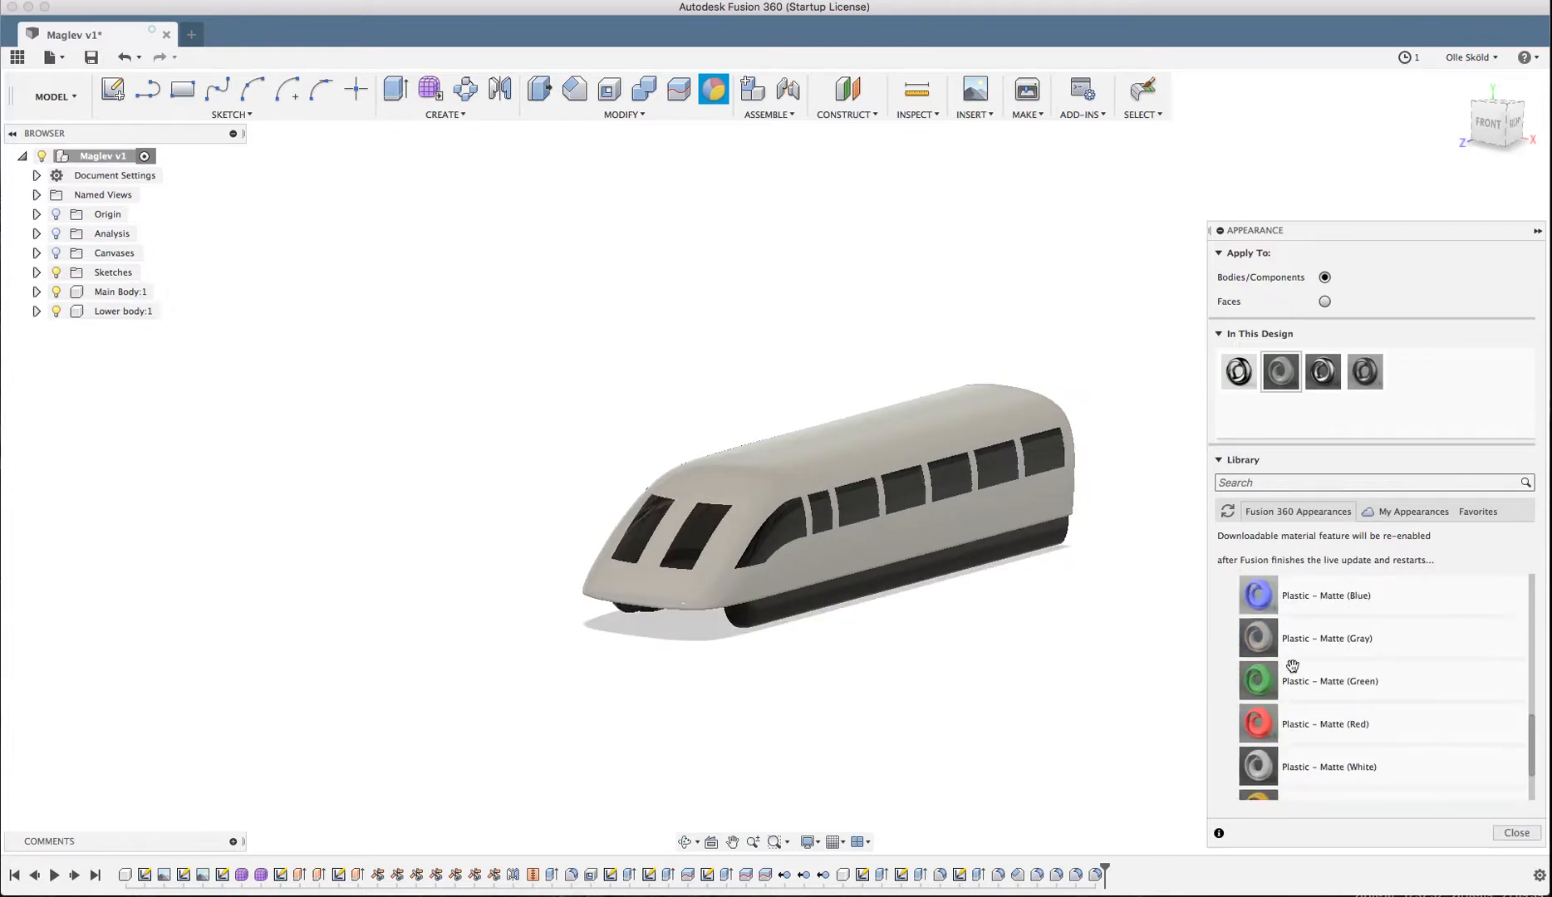
scroll(1292, 666, "up", 2)
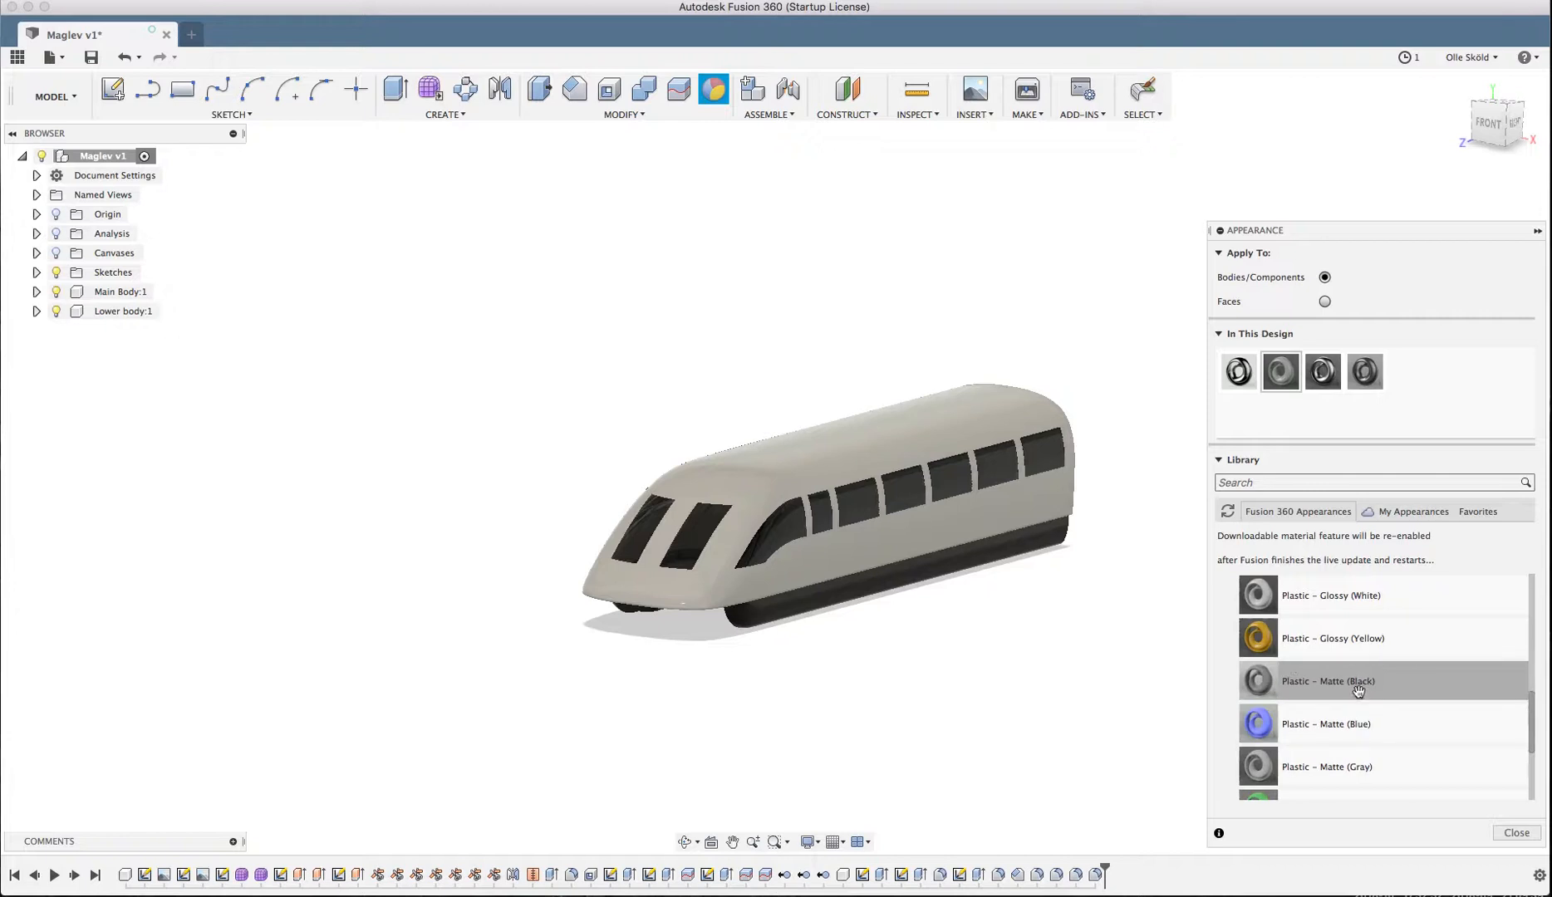
left_click_drag(999, 612, 908, 605)
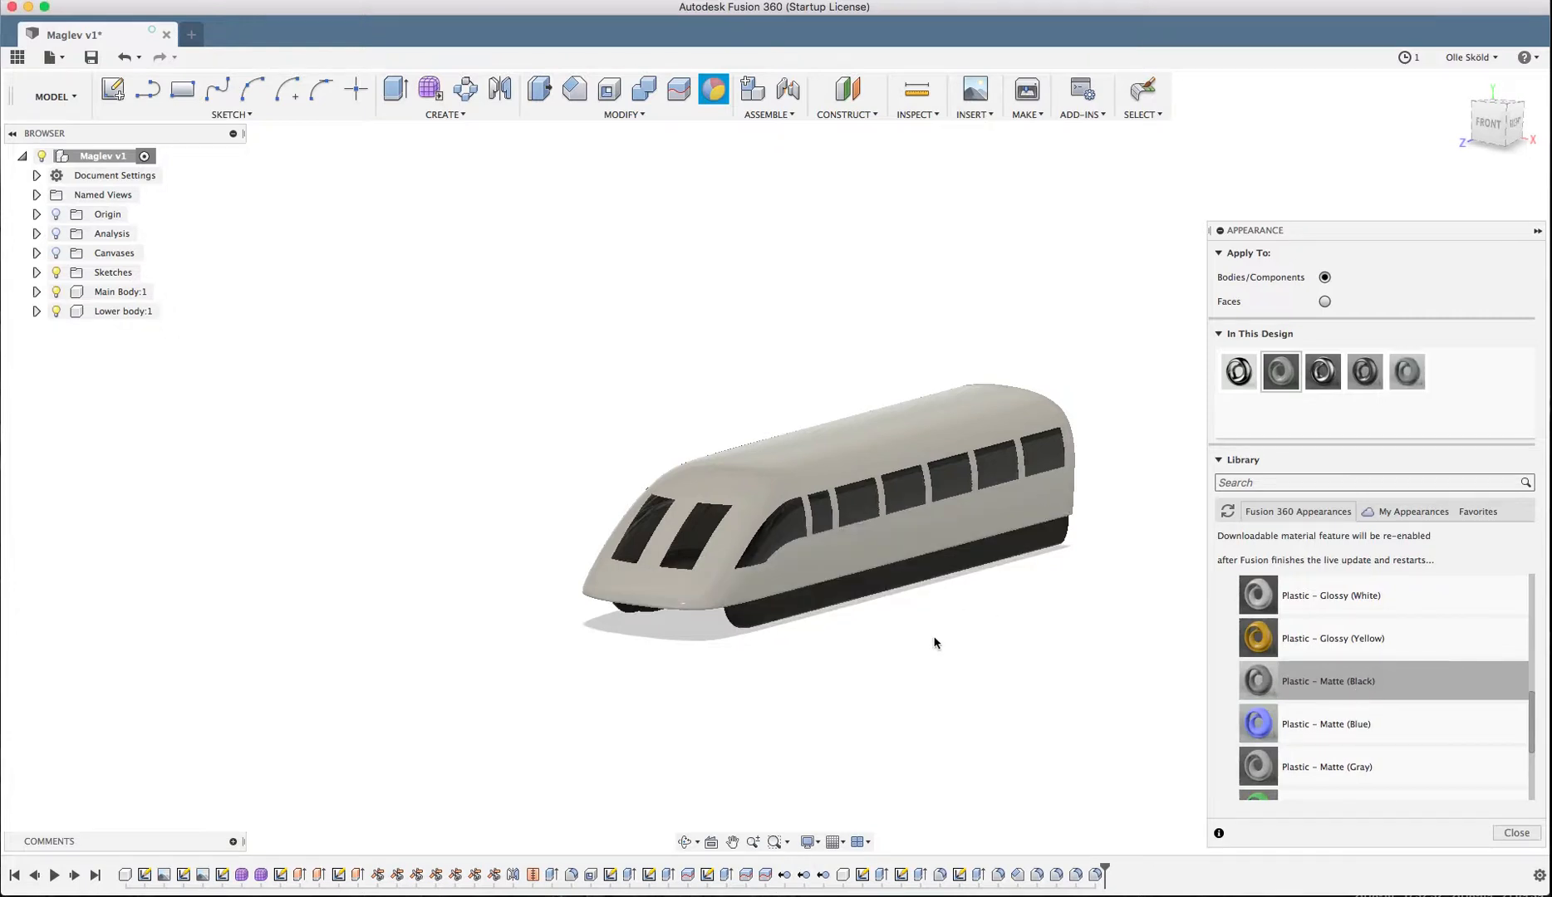
- Apply Plastic - Matte (Gray) to the lower body and Plastic - Glossy (White) to the main body, and close the appearance settings
scroll(1243, 744, "down", 3)
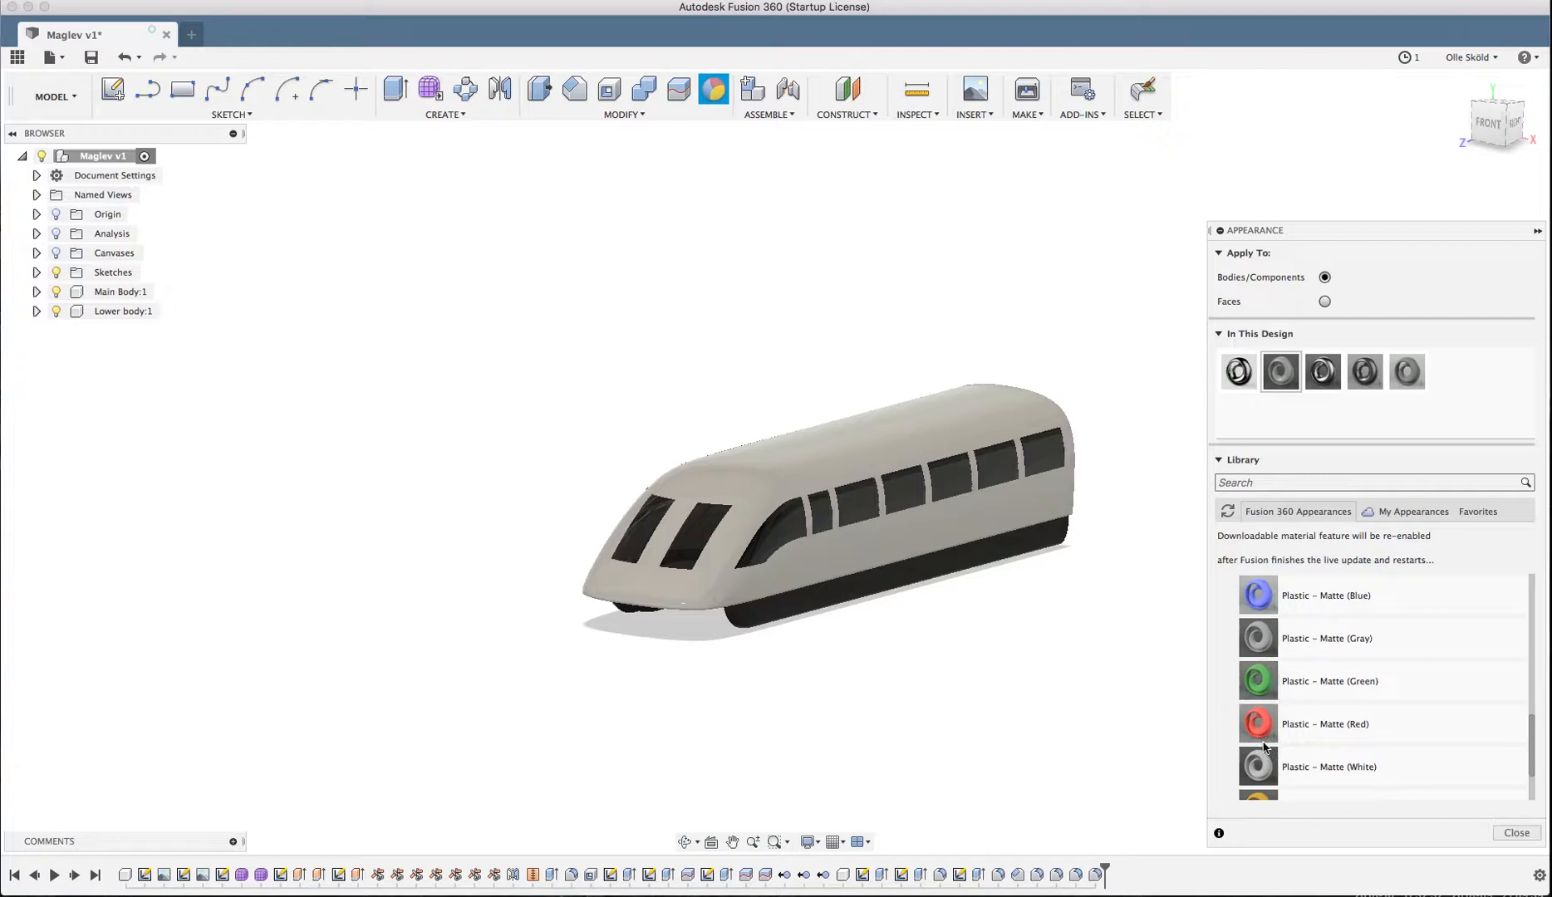
left_click_drag(1339, 638, 895, 604)
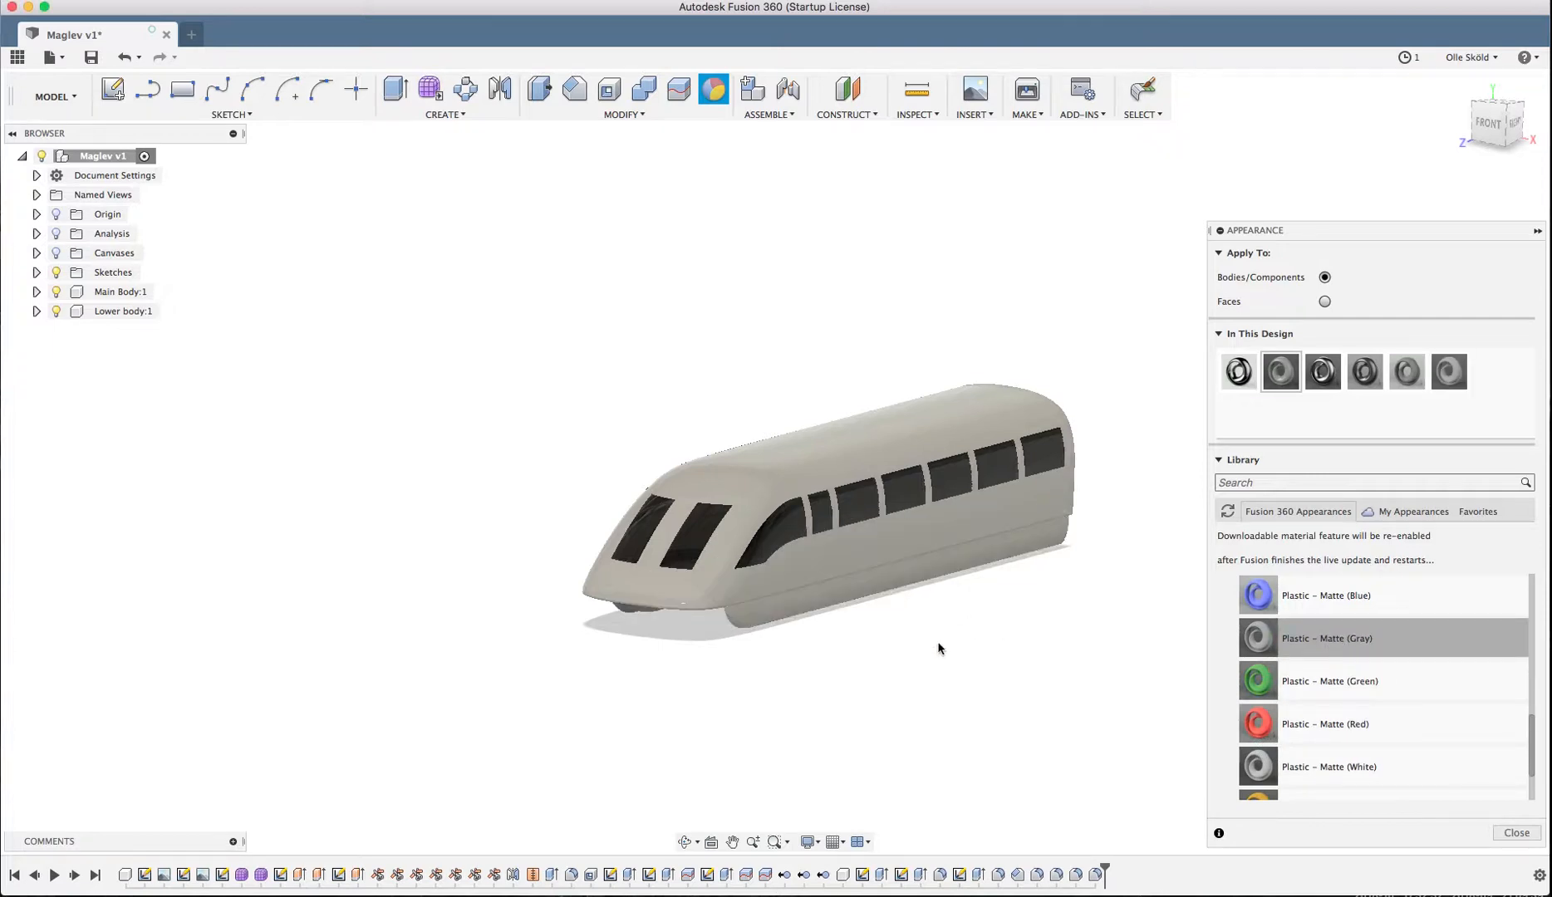
scroll(1317, 644, "up", 2)
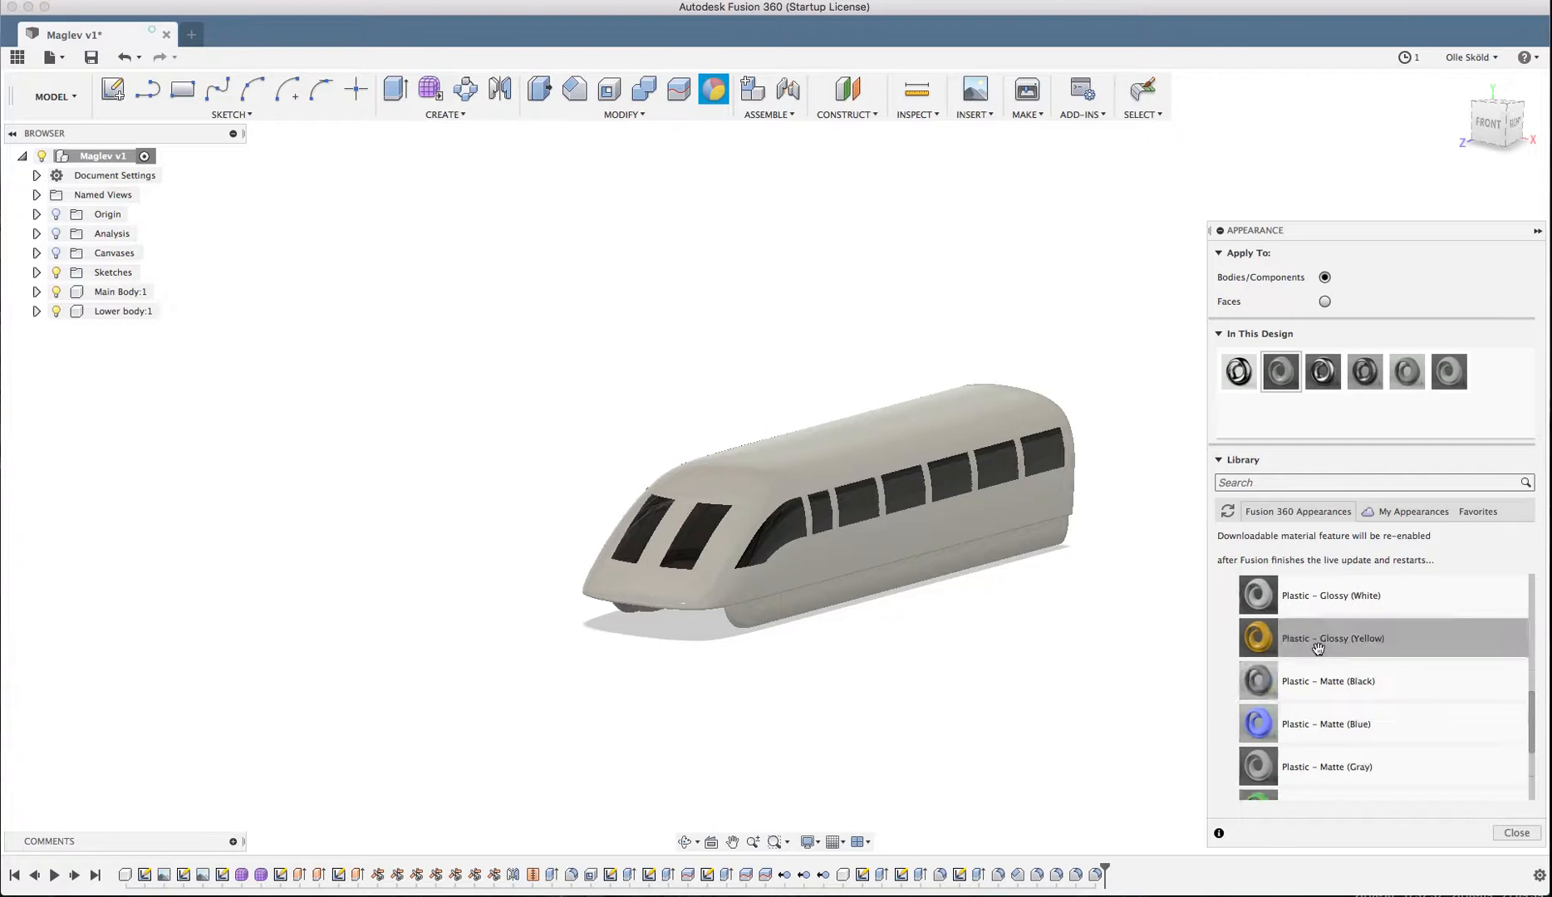
scroll(1362, 664, "up", 3)
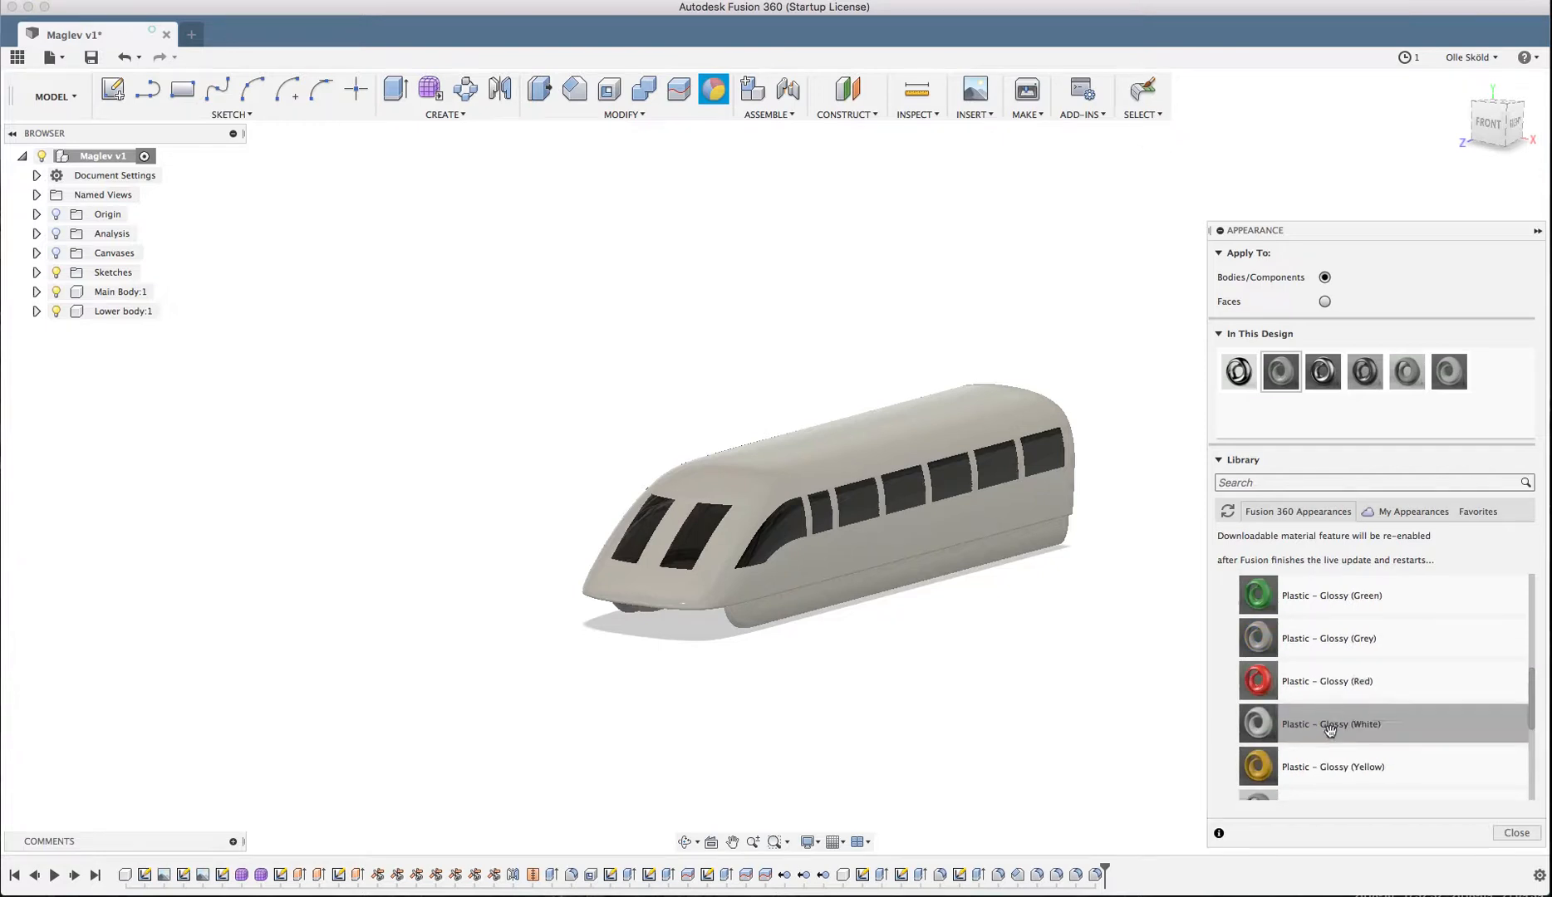
left_click_drag(1385, 734, 859, 455)
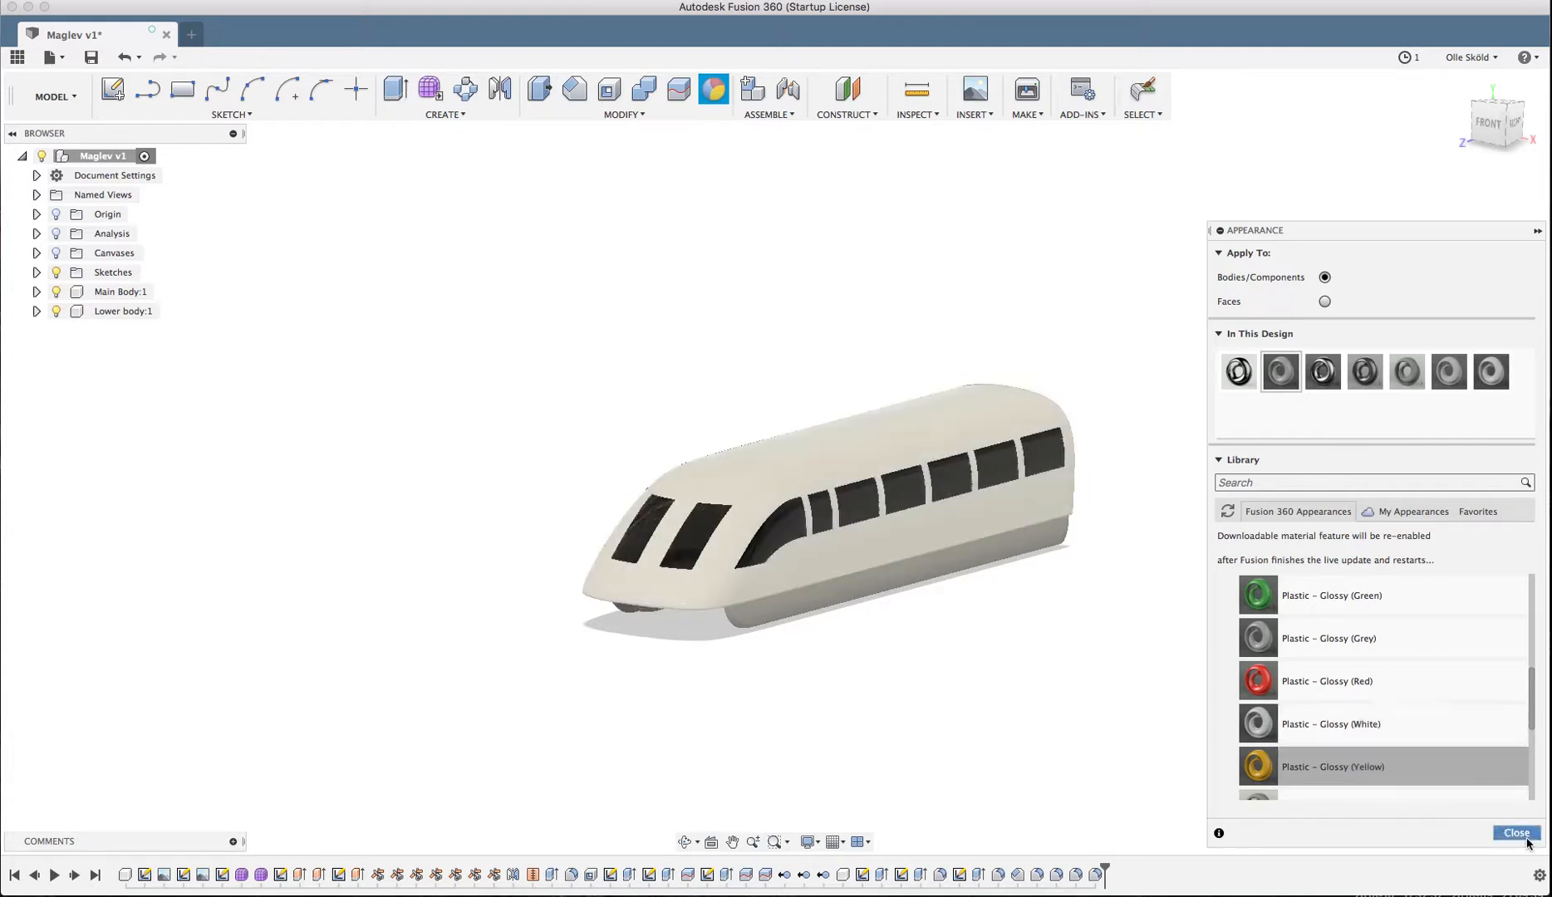
left_click(1525, 839)
- Create a new component named Track in the top-level Maglev v1 assembly
middle_click_drag(994, 679, 1043, 662, "shift")
scroll(1012, 641, "down", 5)
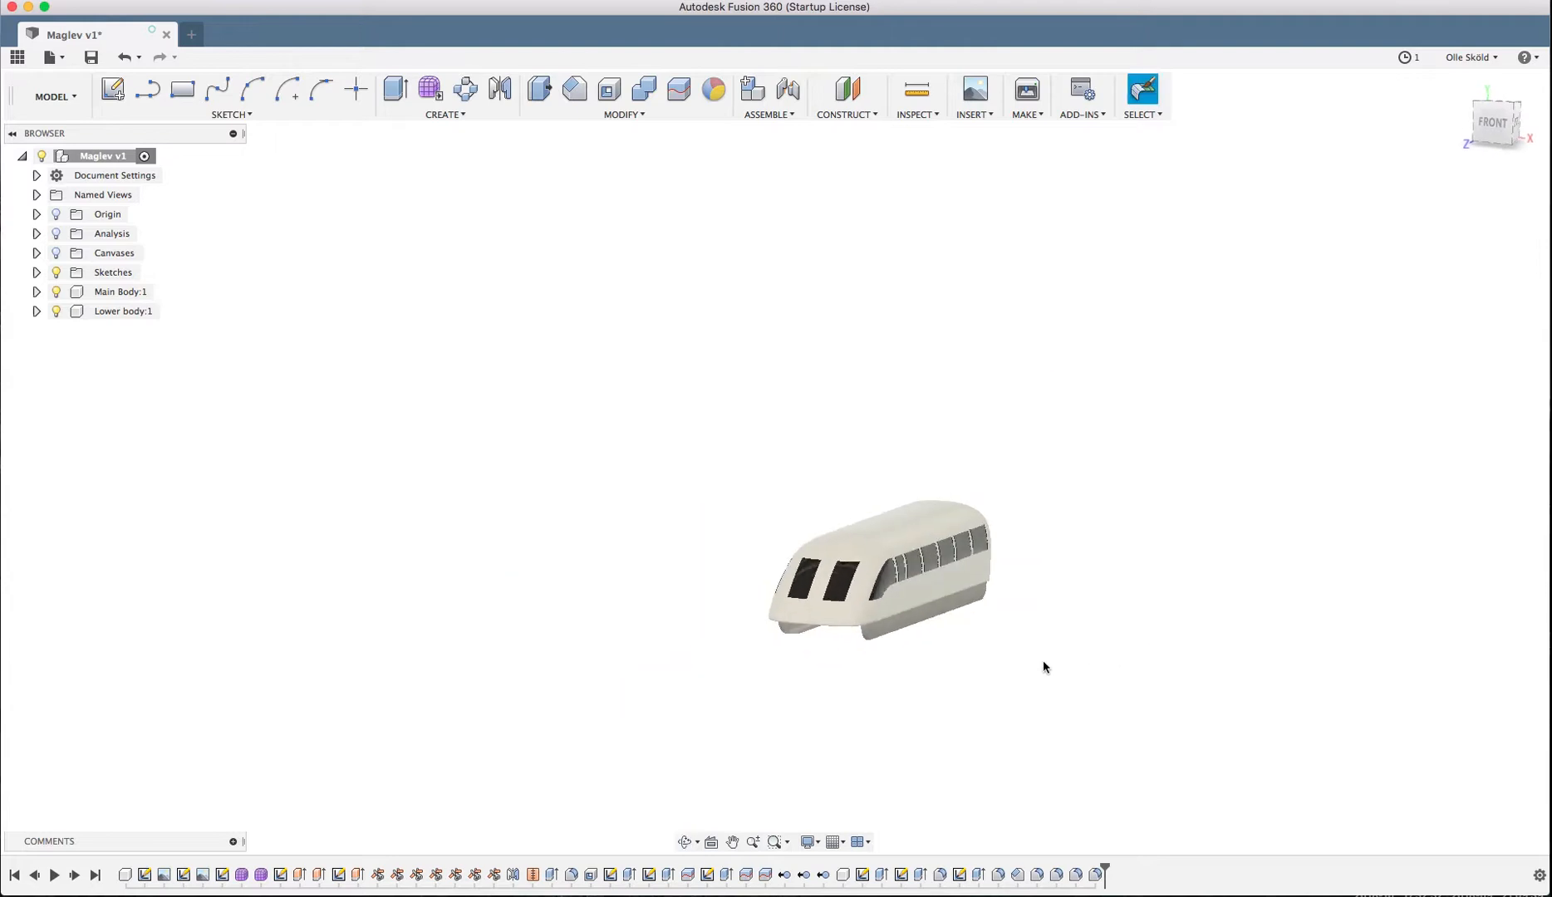
right_click(108, 161)
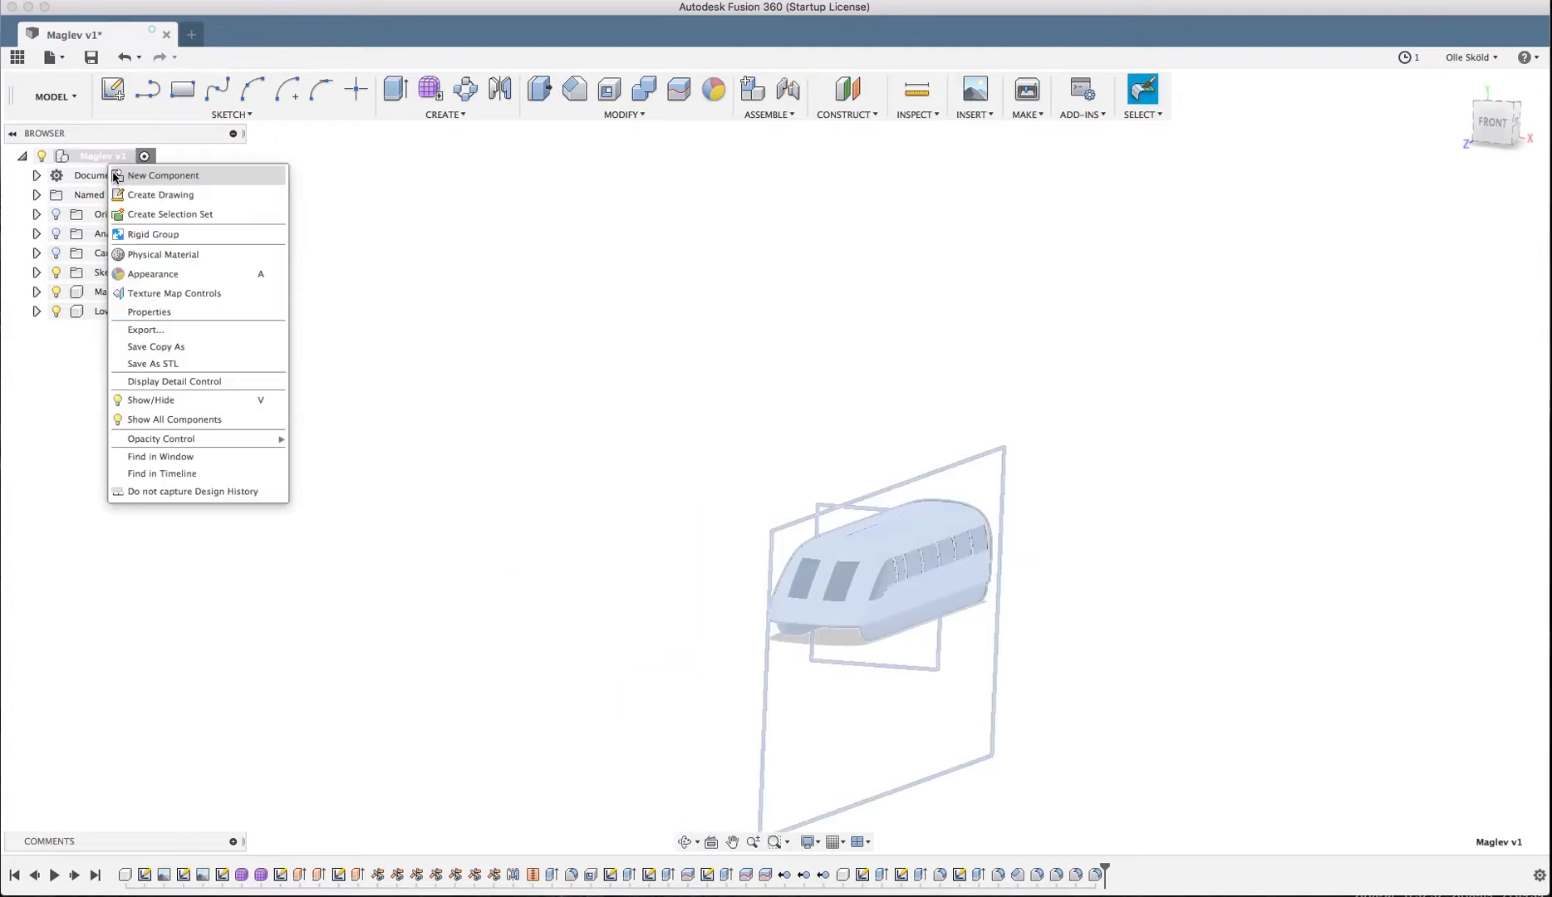
left_click(115, 176)
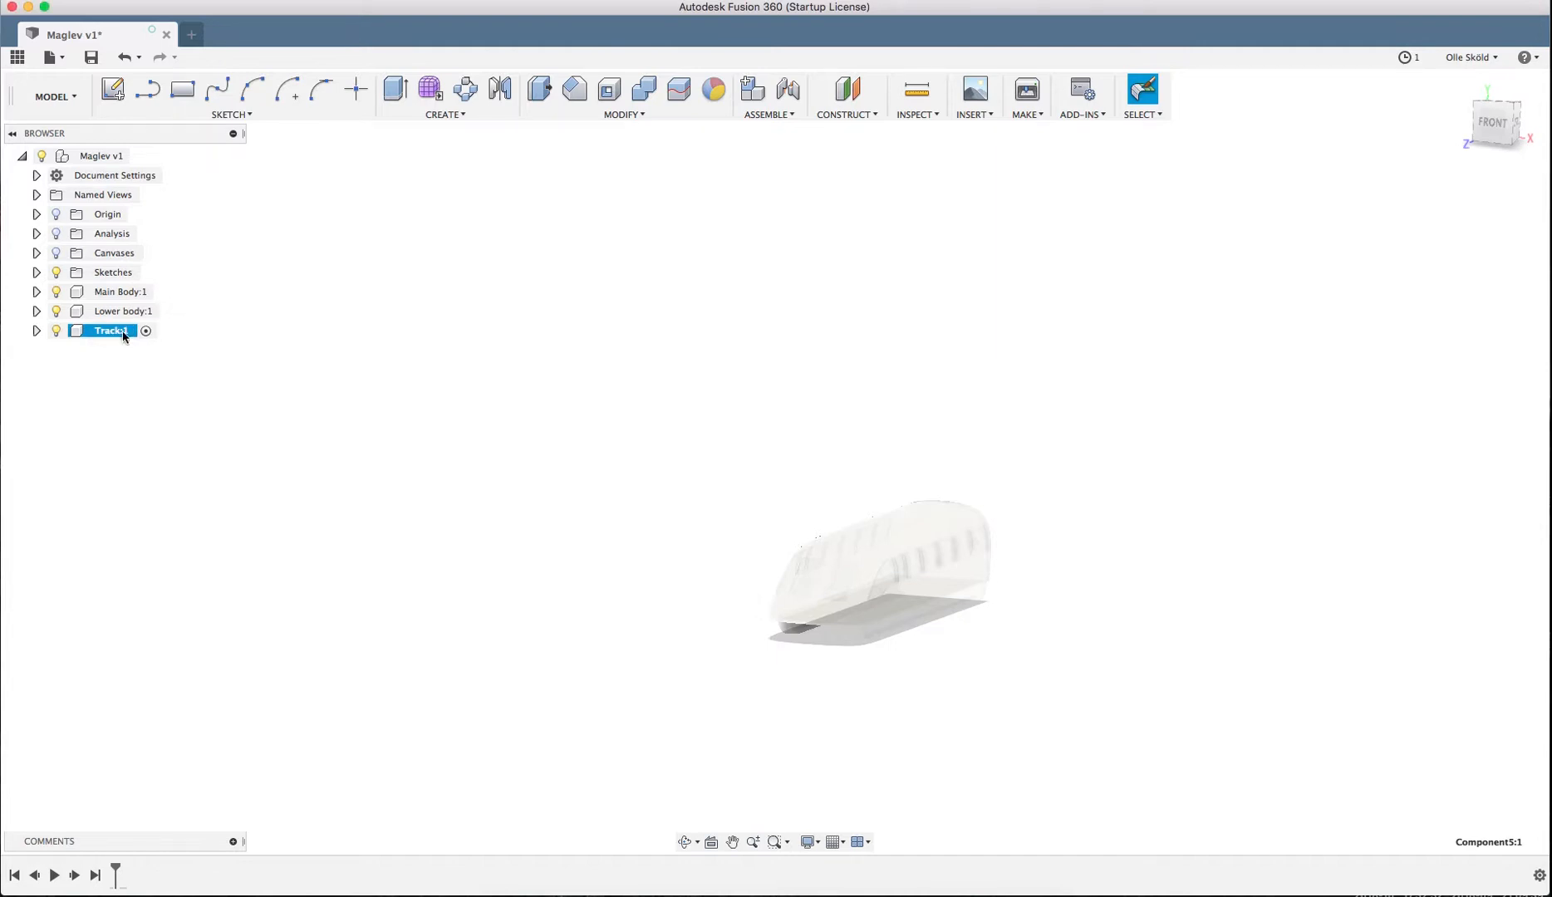
- Sketch a rectangle about 48 mm wide and 7 mm high on the XY plane, centred between the lower body's side walls
left_click(112, 89)
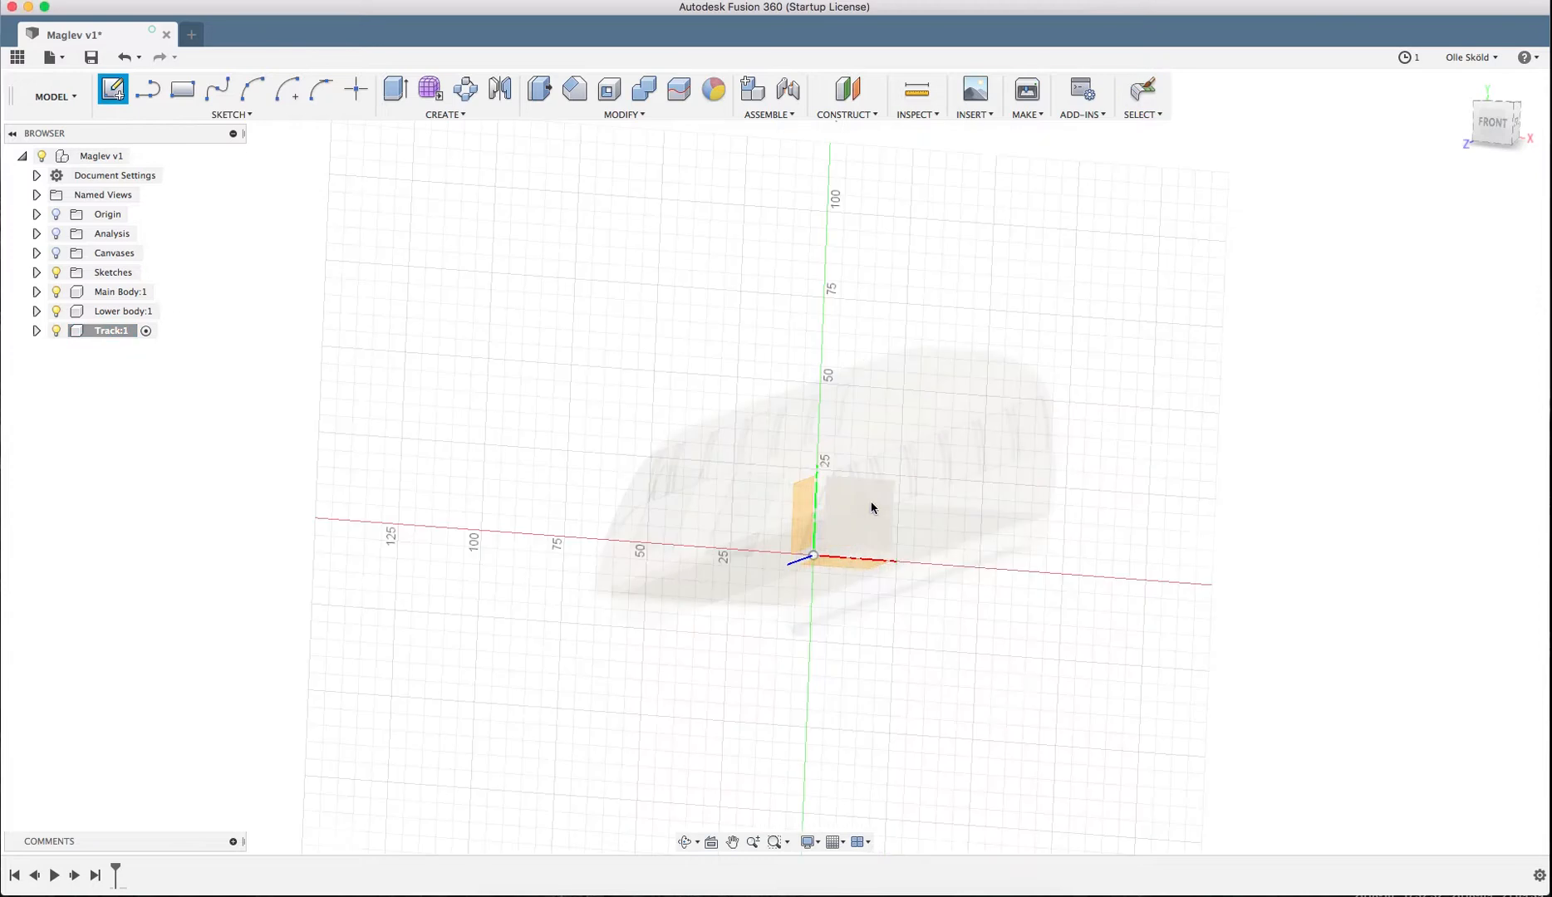
left_click(883, 547)
left_click(883, 546)
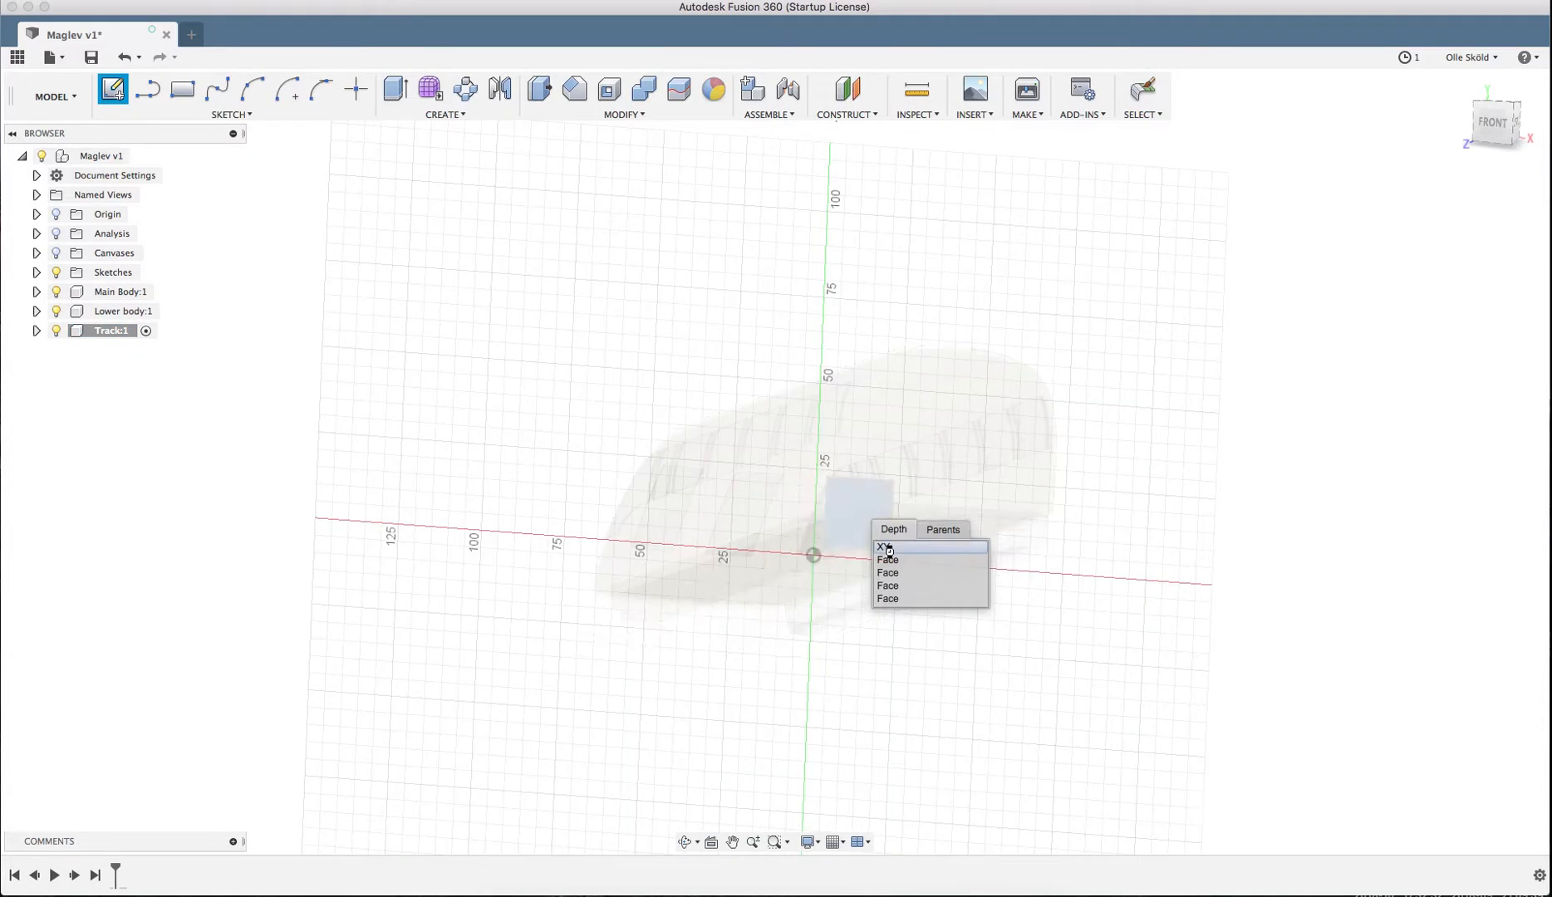
scroll(645, 496, "up", 3)
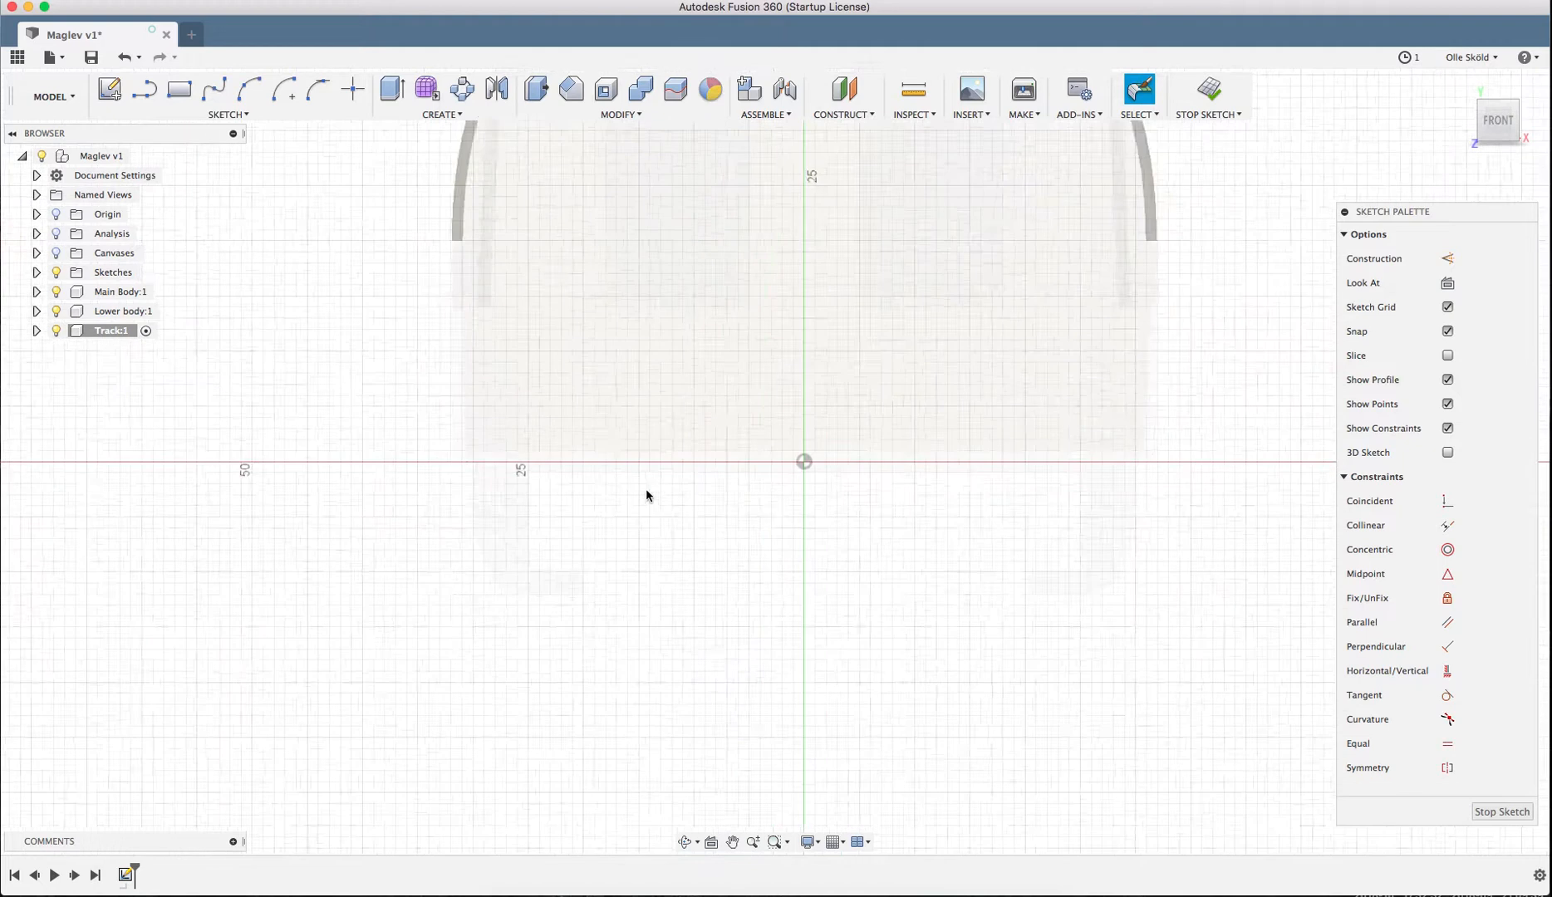
key("r")
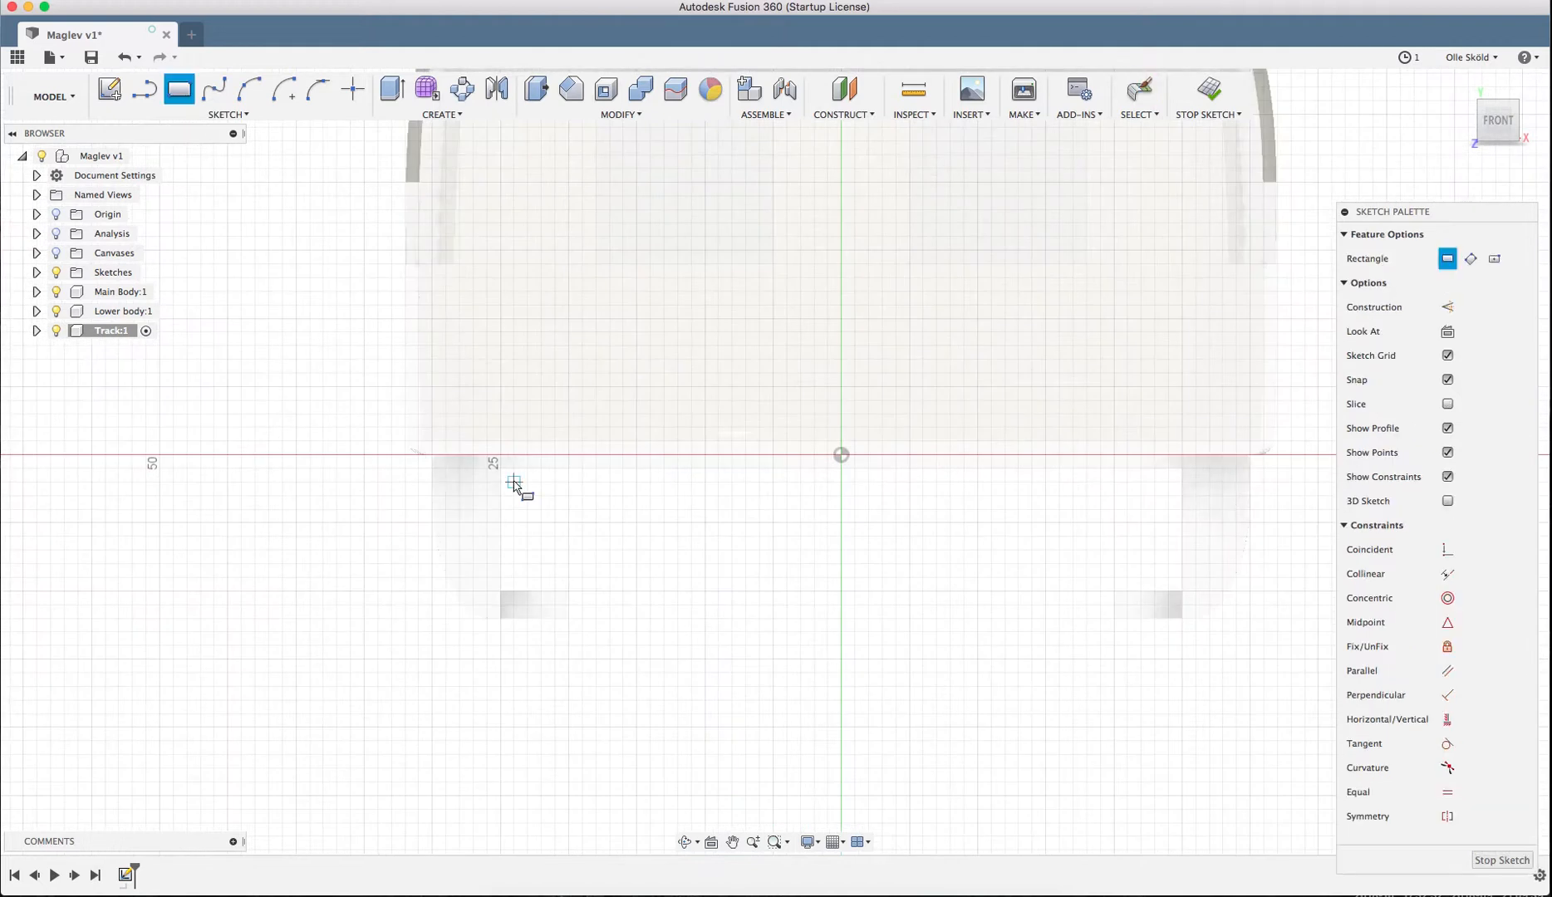
left_click(513, 483)
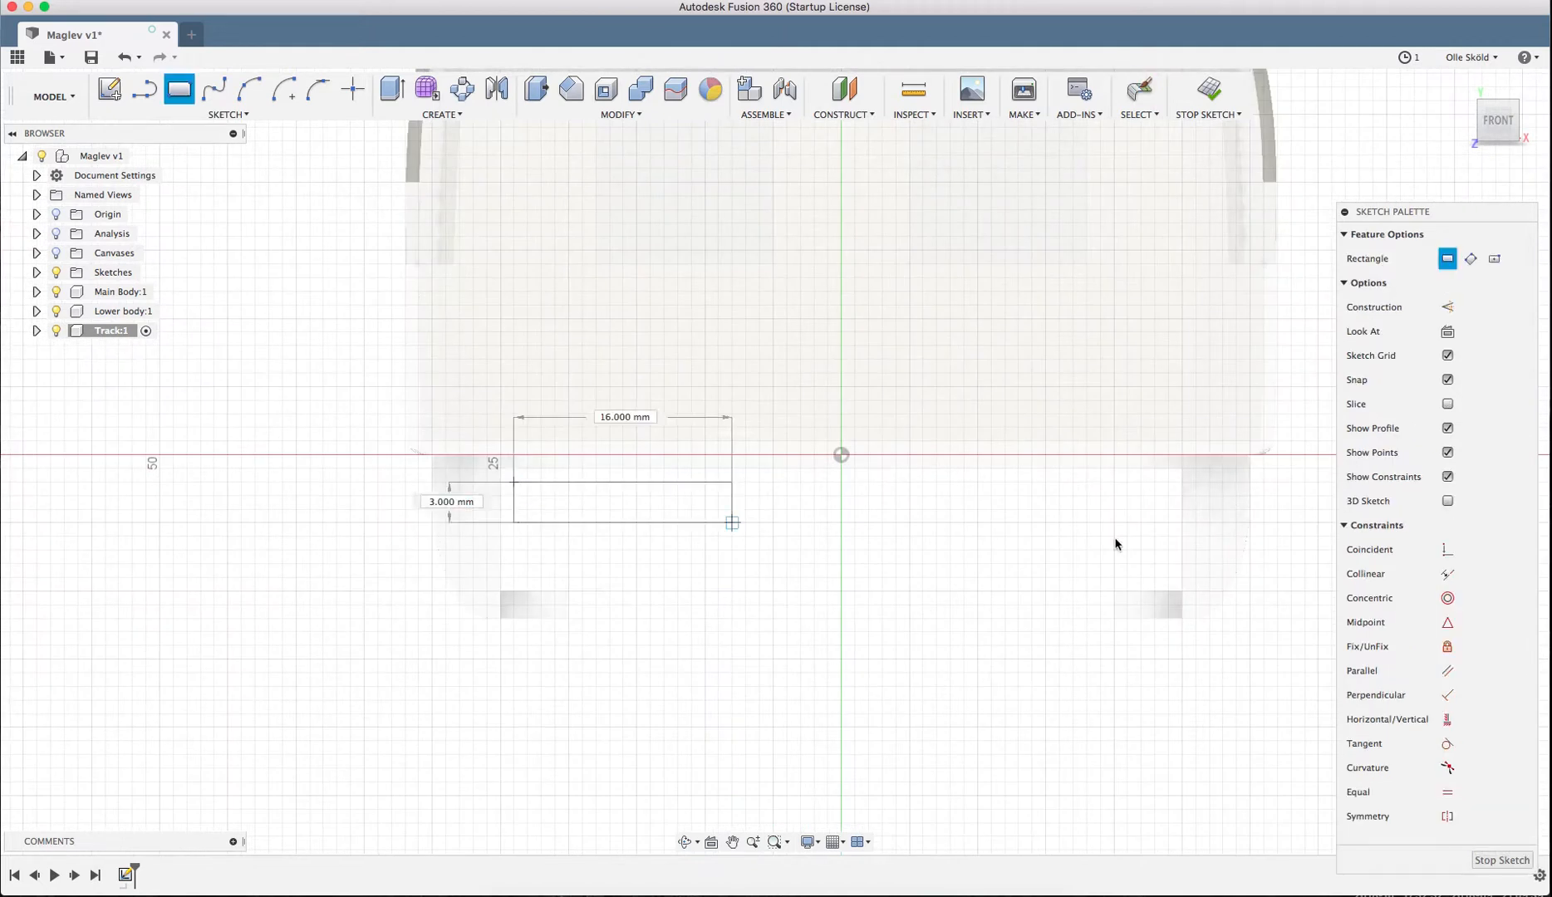
left_click(1167, 577)
scroll(848, 557, "down", 3)
scroll(703, 575, "up", 2)
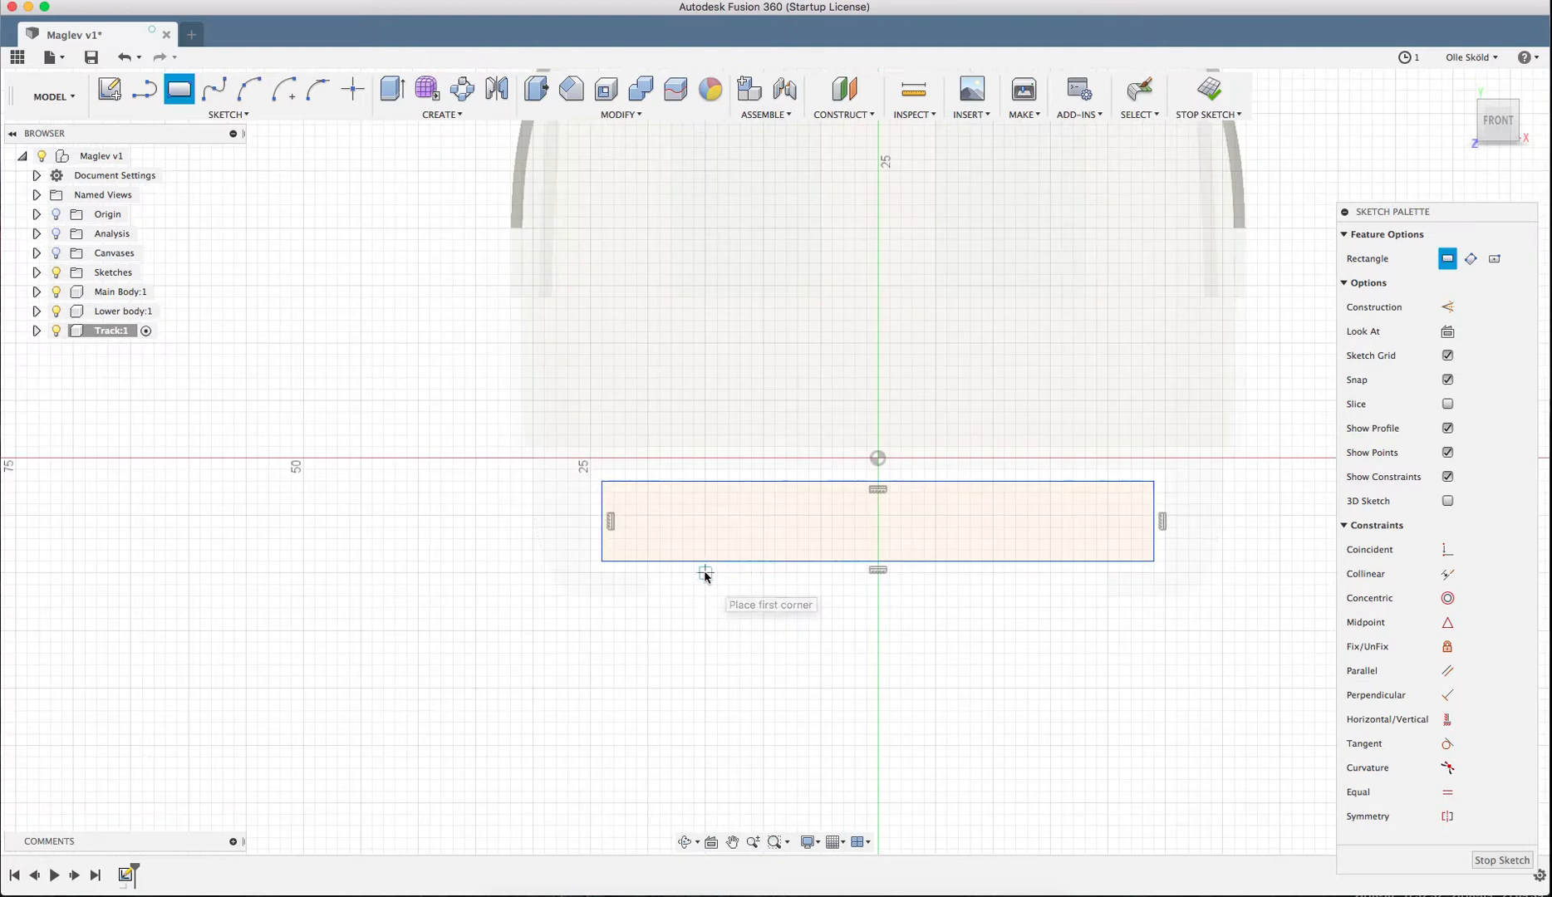
- Sketch a second rectangle, 30 mm wide and 3 mm high, centred directly beneath the first one
left_click(703, 564)
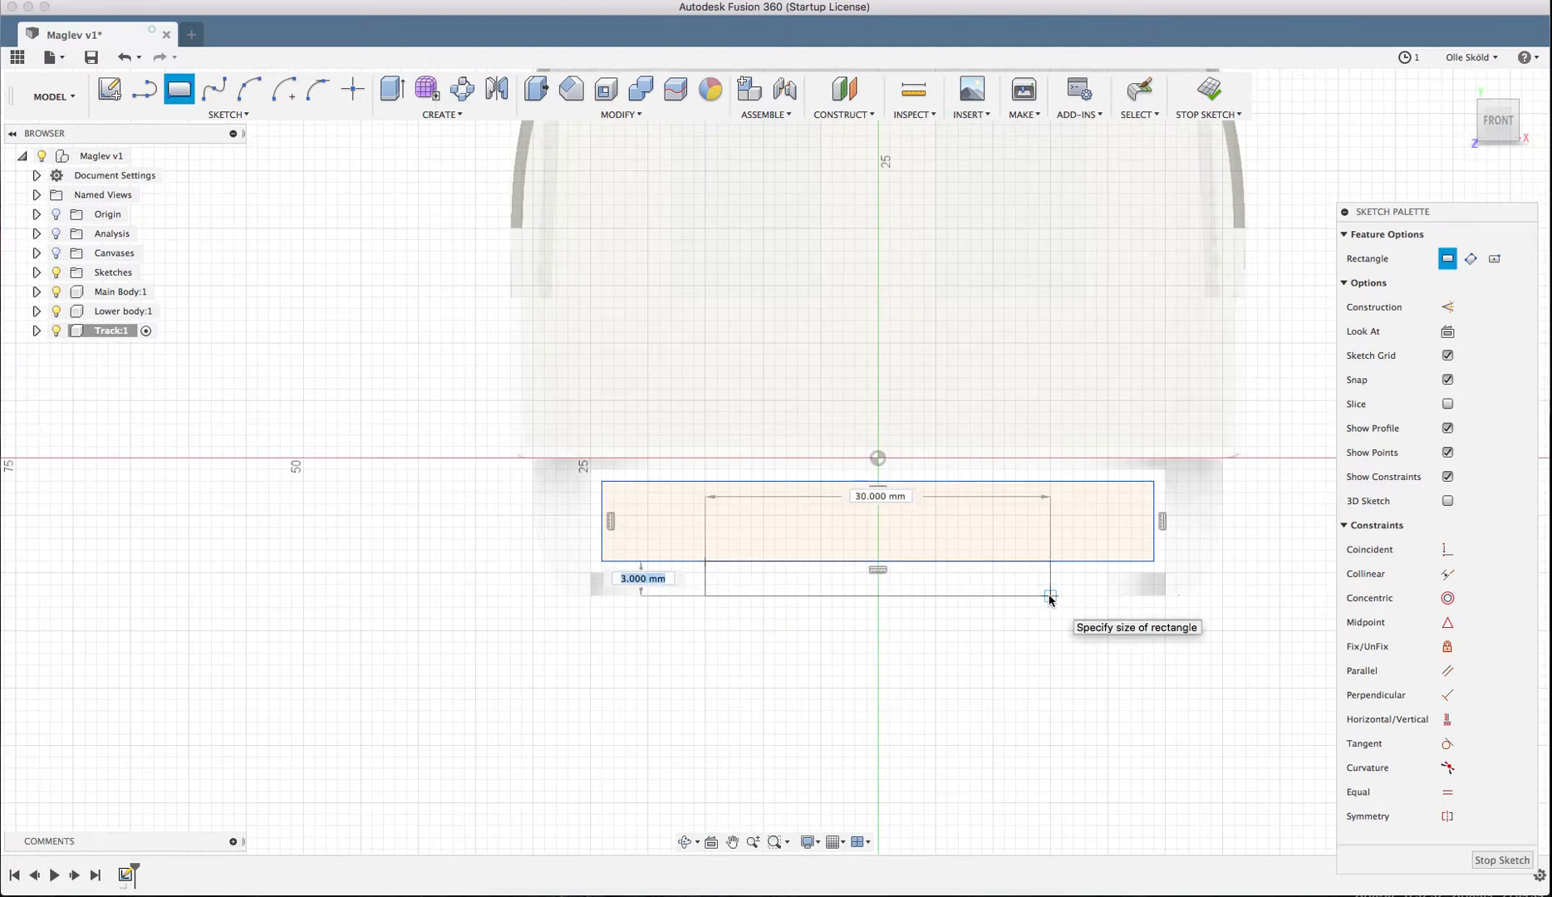
left_click(1051, 596)
scroll(894, 508, "down", 3)
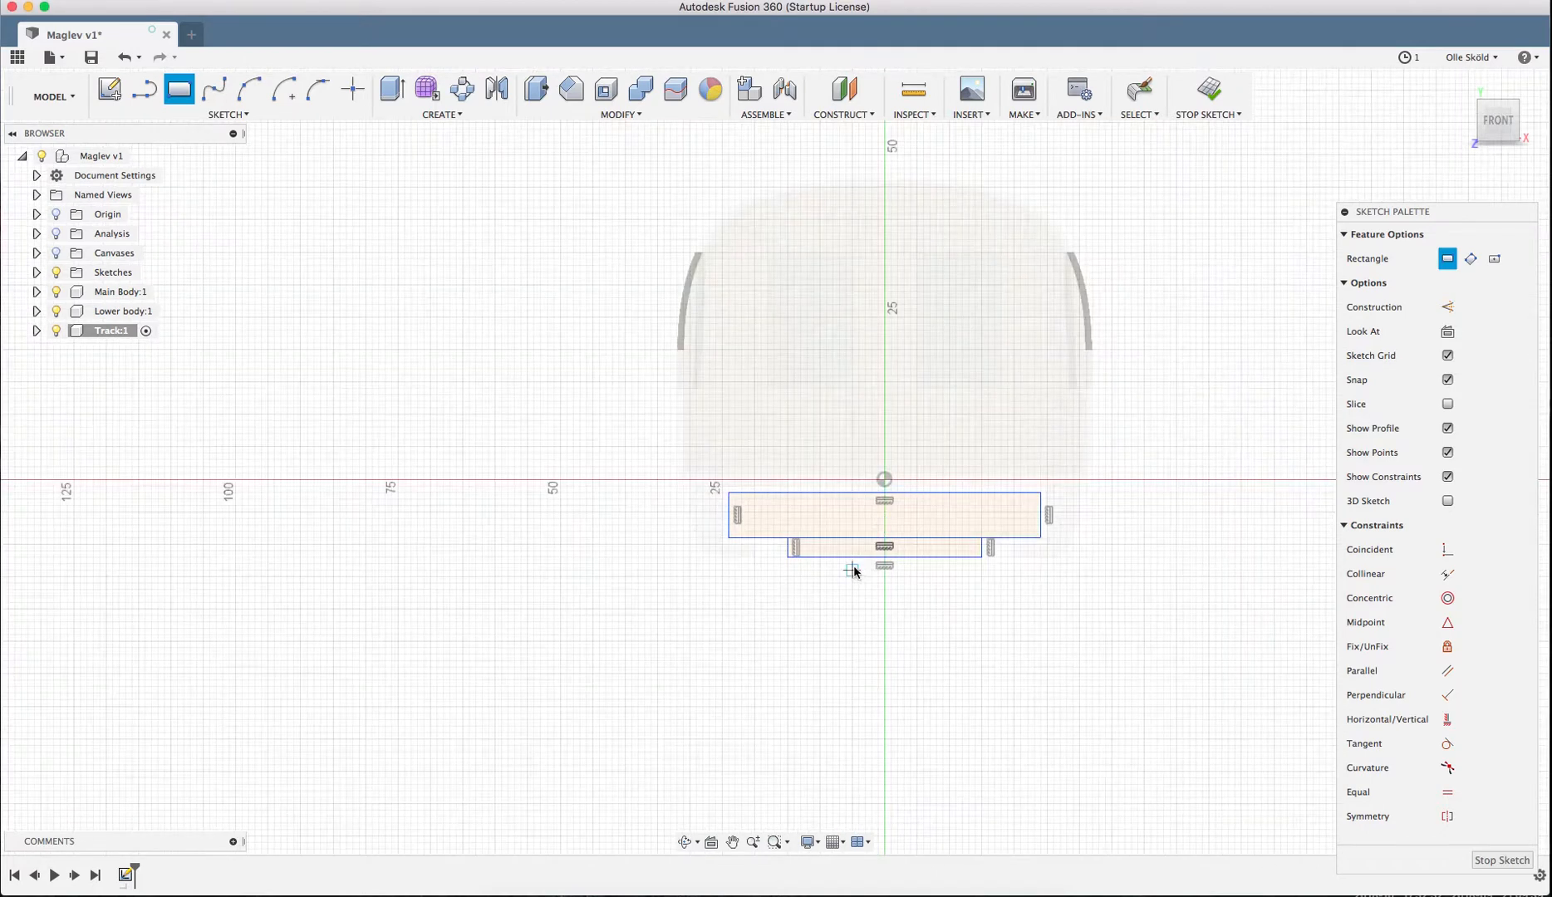
left_click(851, 558)
scroll(860, 498, "down", 4)
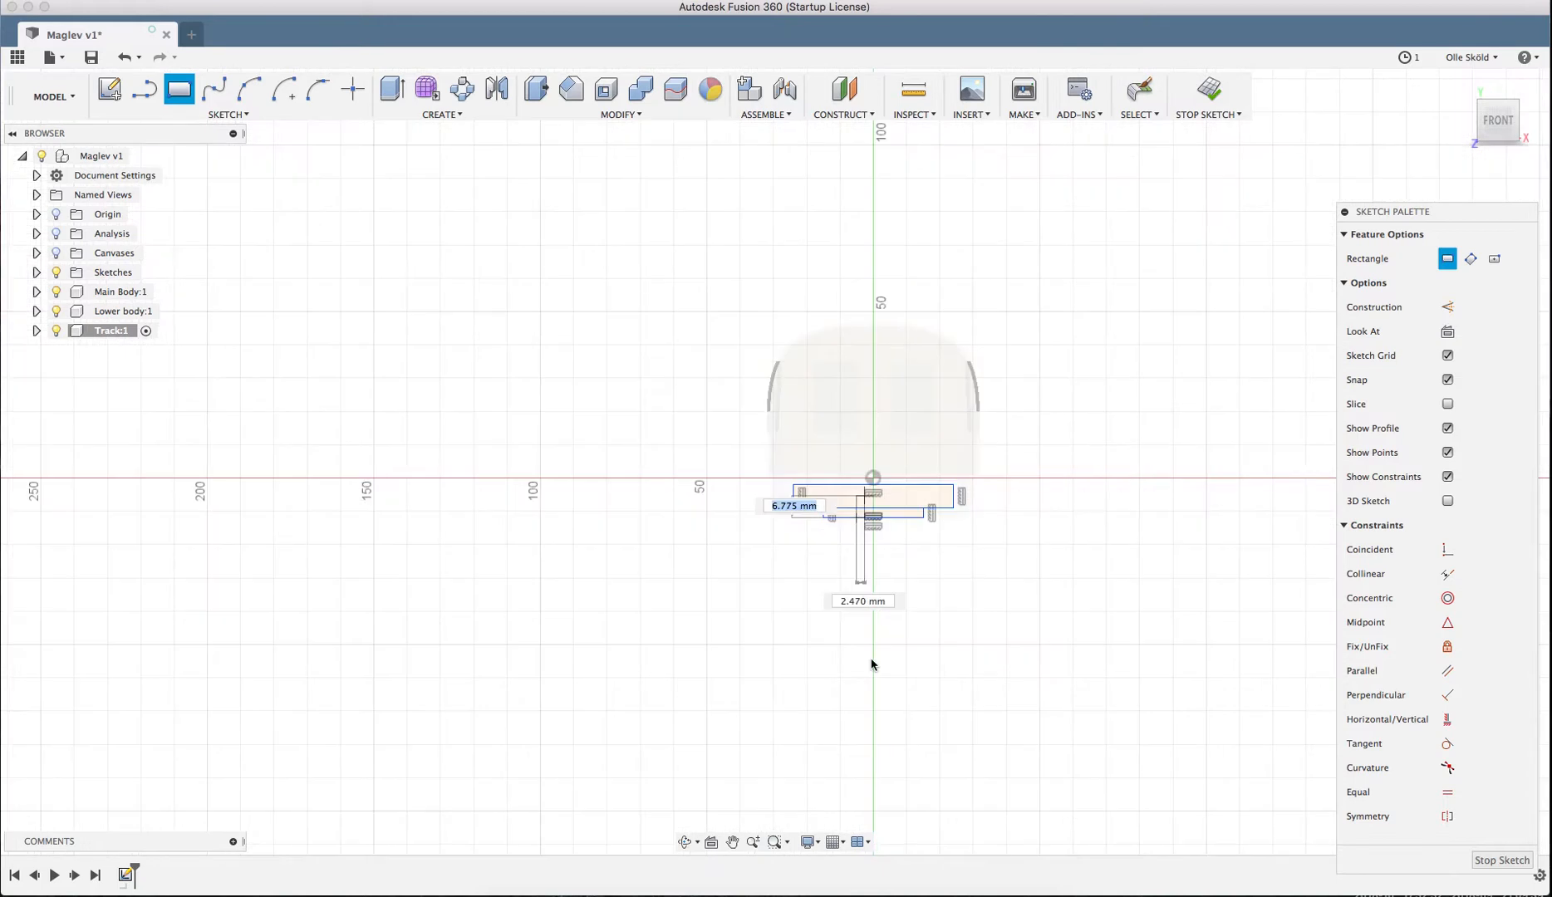
key("Escape")
- Extrude both track rectangles symmetrically by 600 mm as a new body
key("e")
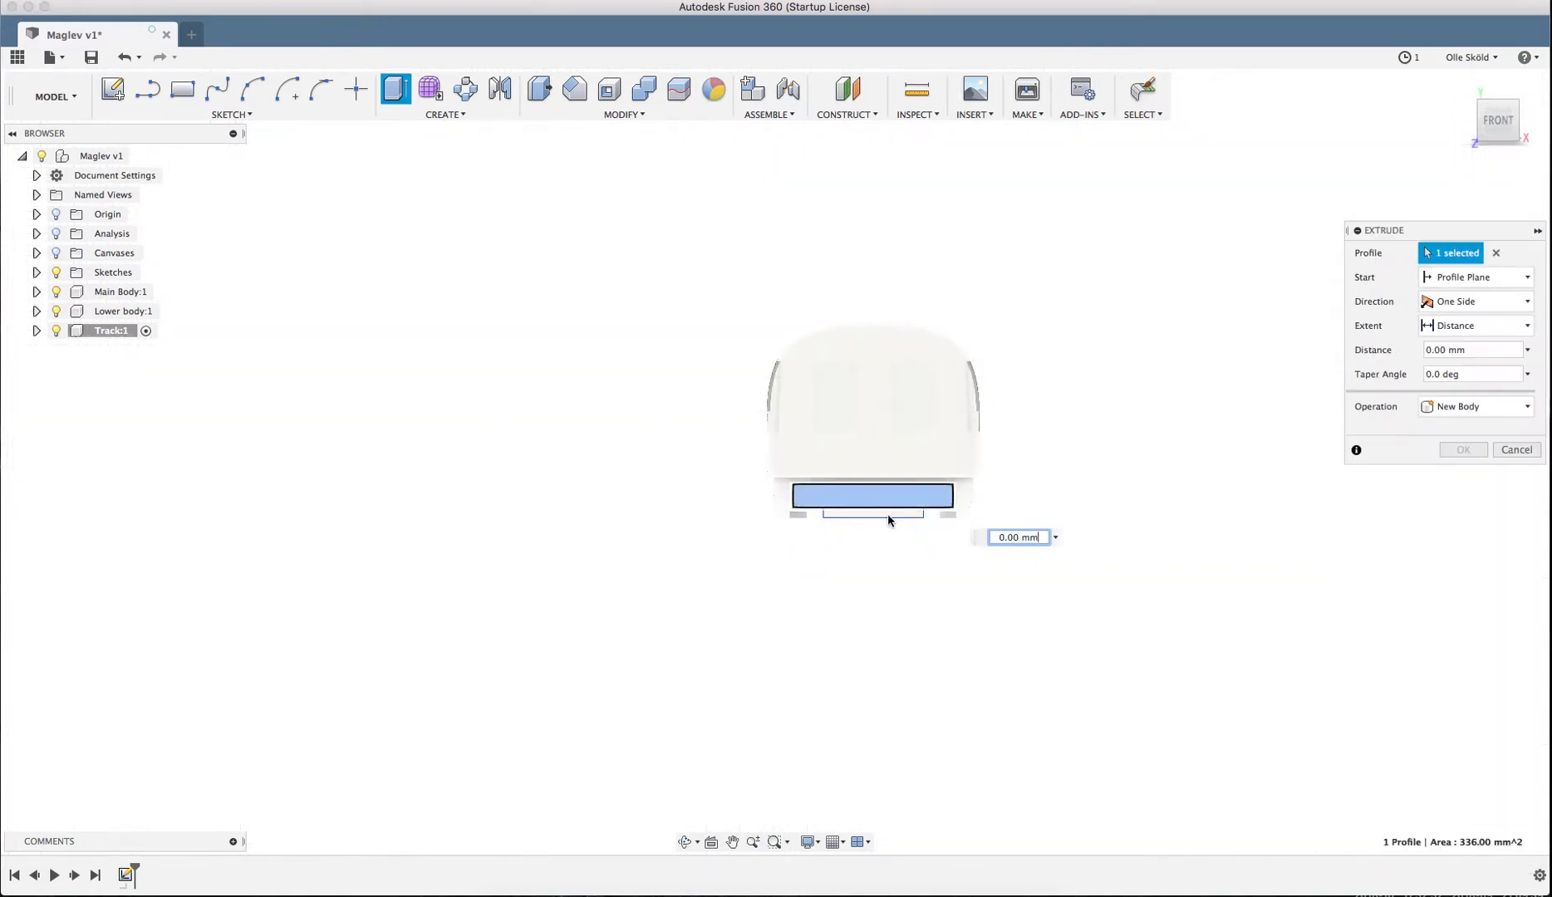
left_click(888, 516)
middle_click_drag(1146, 613, 1173, 637, "shift")
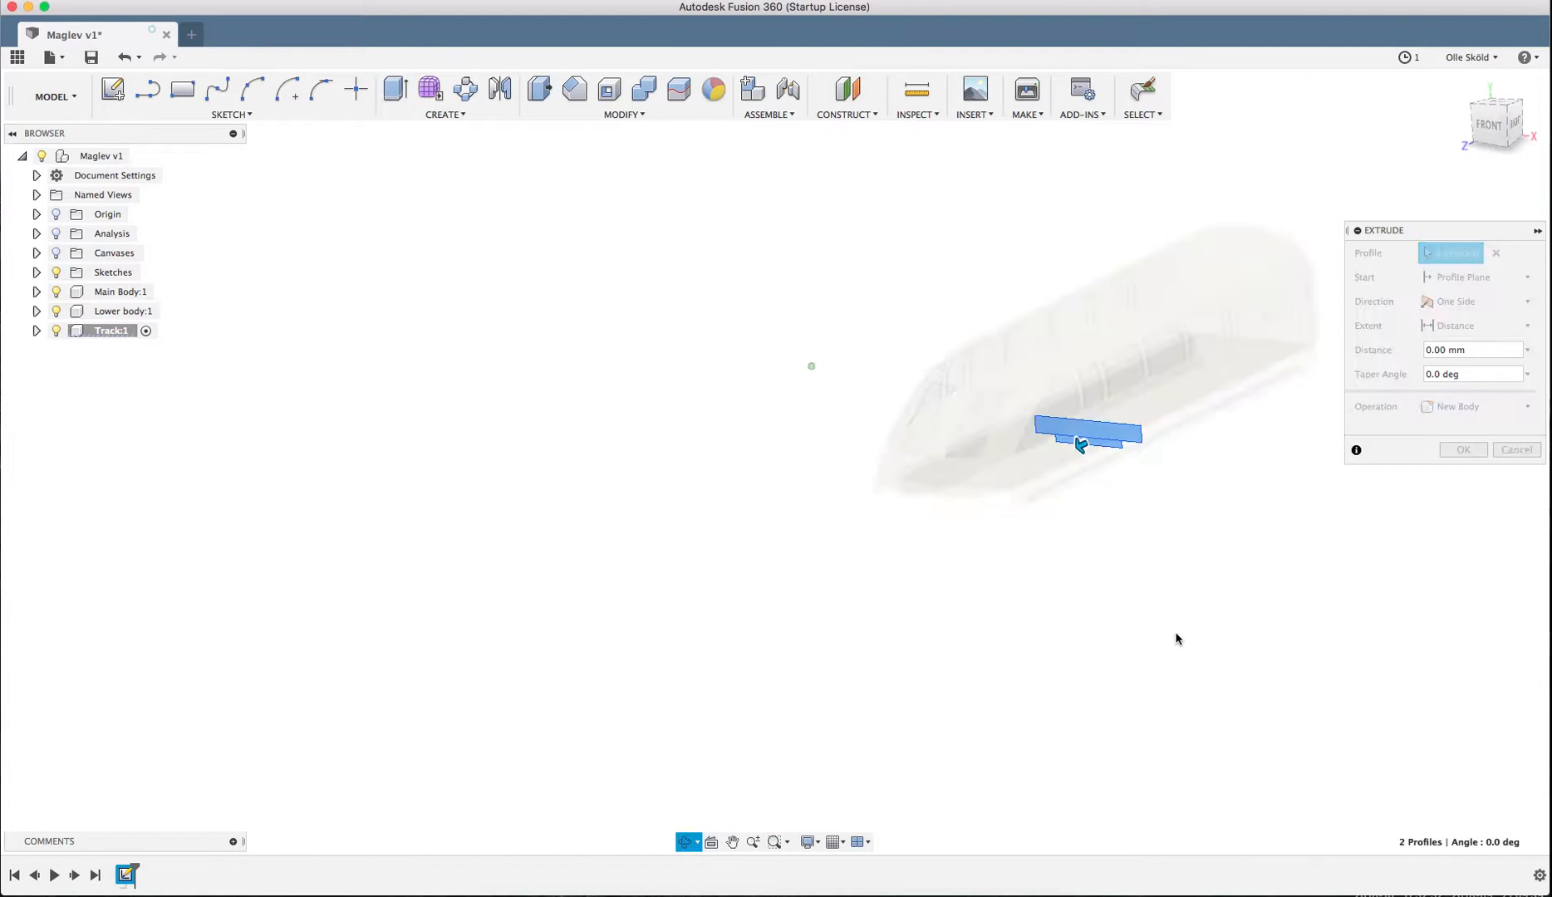
middle_click_drag(1084, 655, 1030, 689, "shift")
left_click(1487, 301)
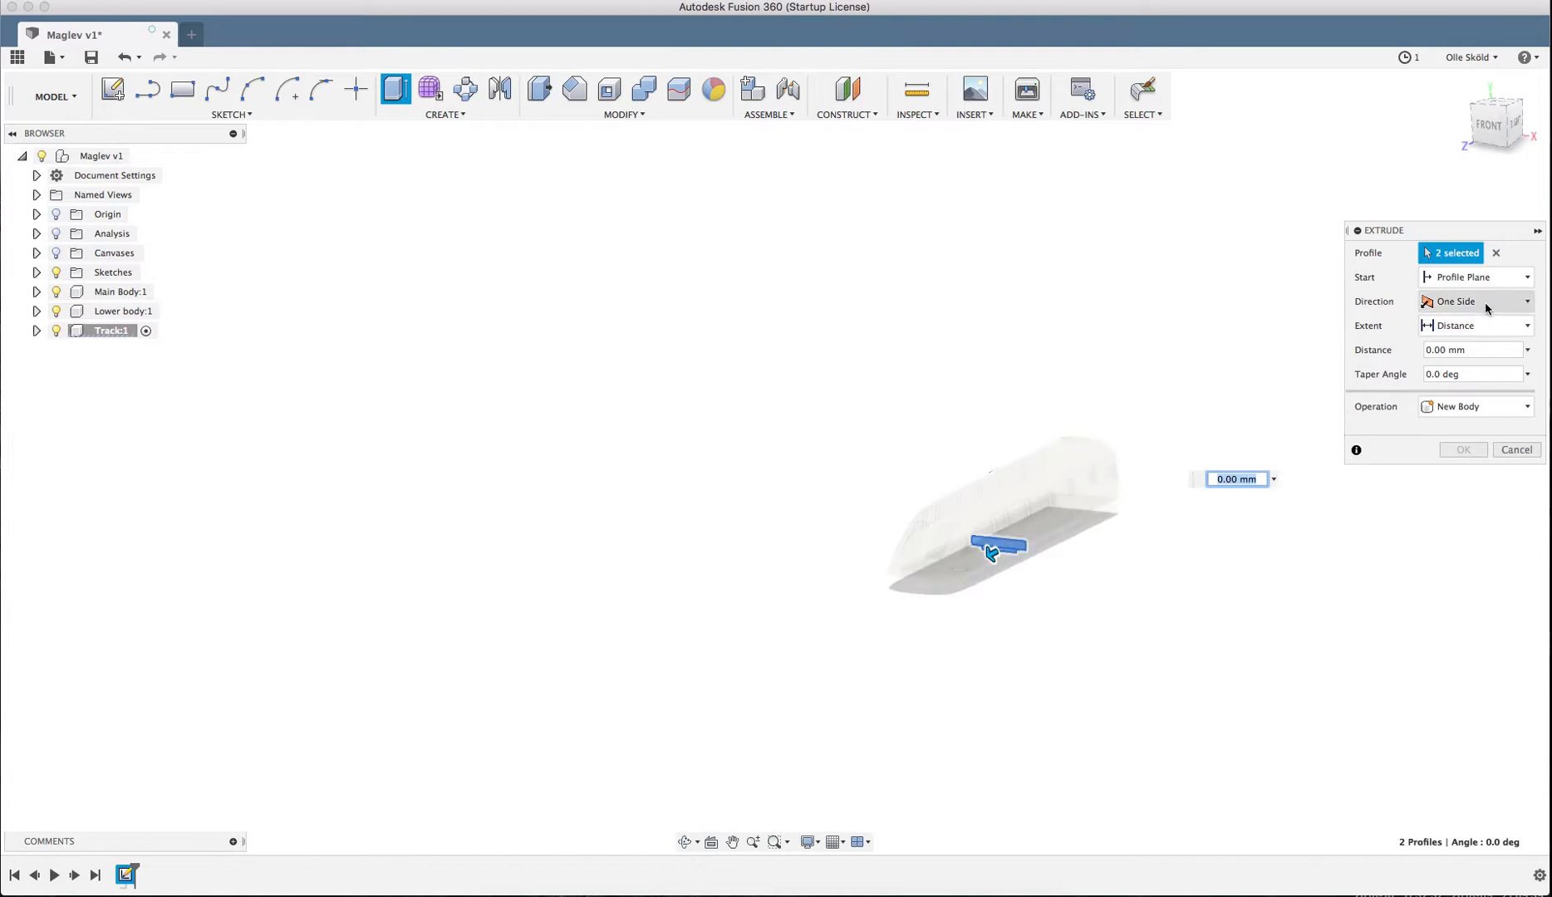
left_click(1480, 357)
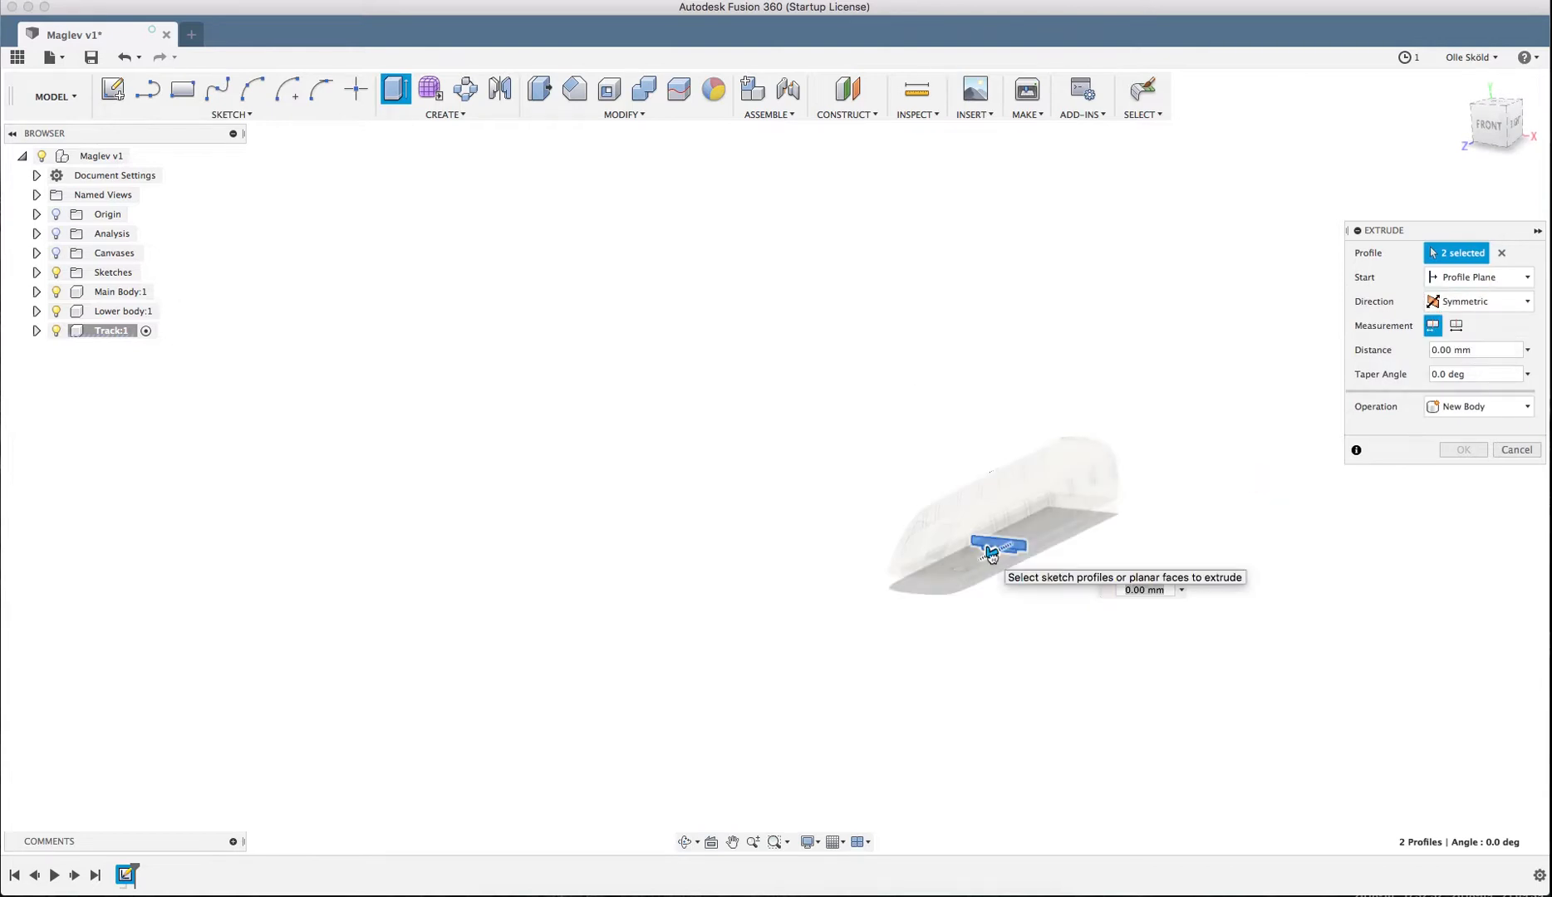
left_click_drag(997, 547, 629, 742)
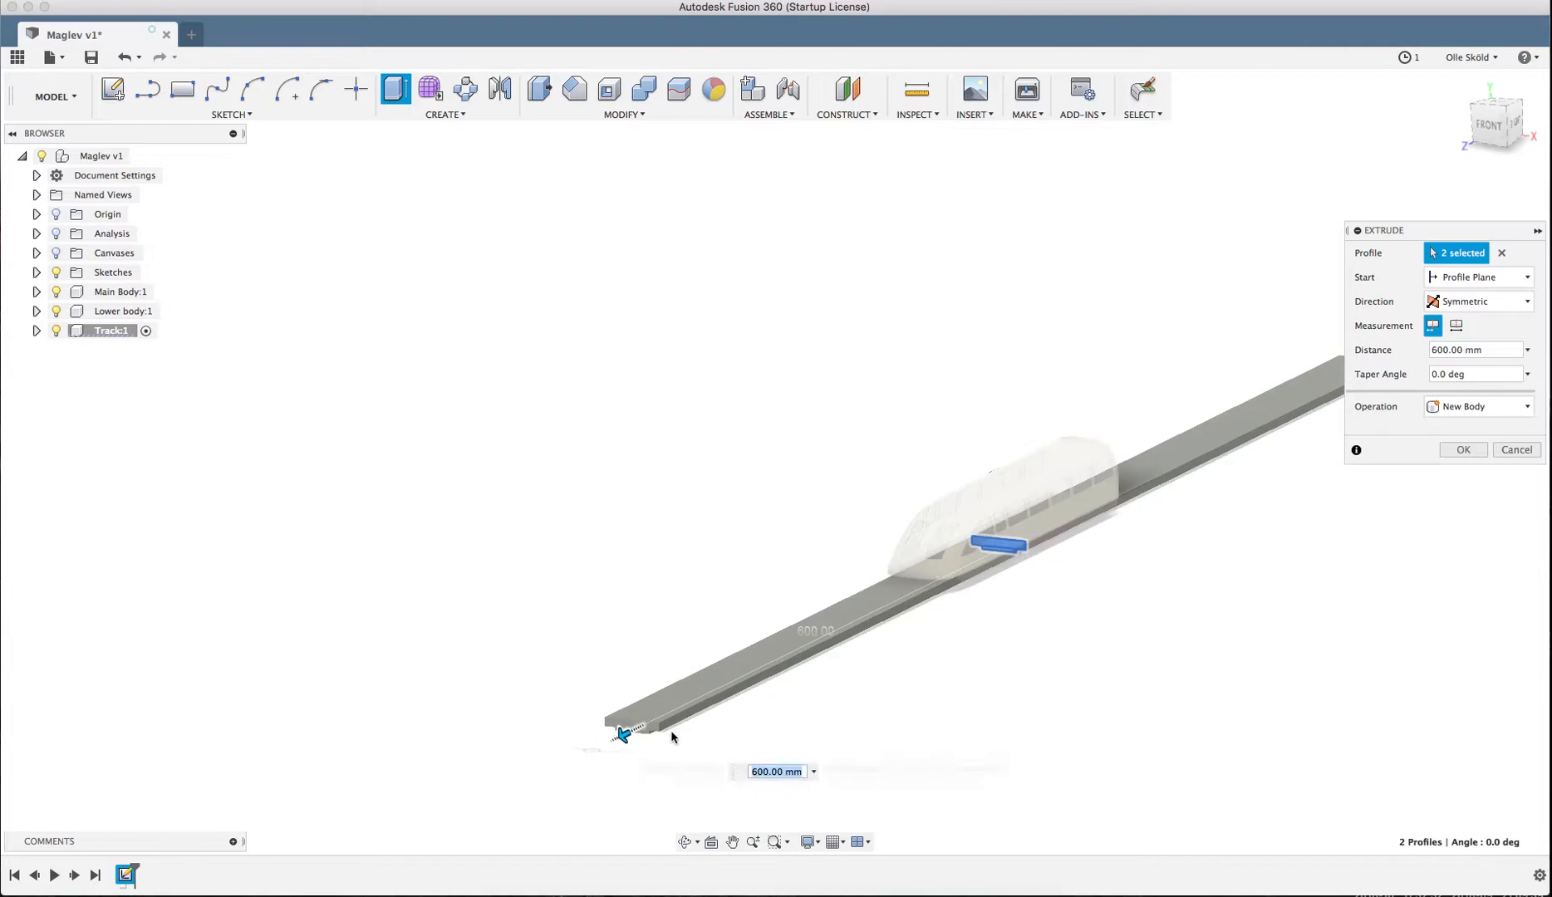
key("Return")
- Sketch a rectangle about 10 mm wide and 9 mm long on the track's underside, centred near its front end
middle_click_drag(1257, 492, 1182, 451, "shift")
scroll(756, 456, "up", 4)
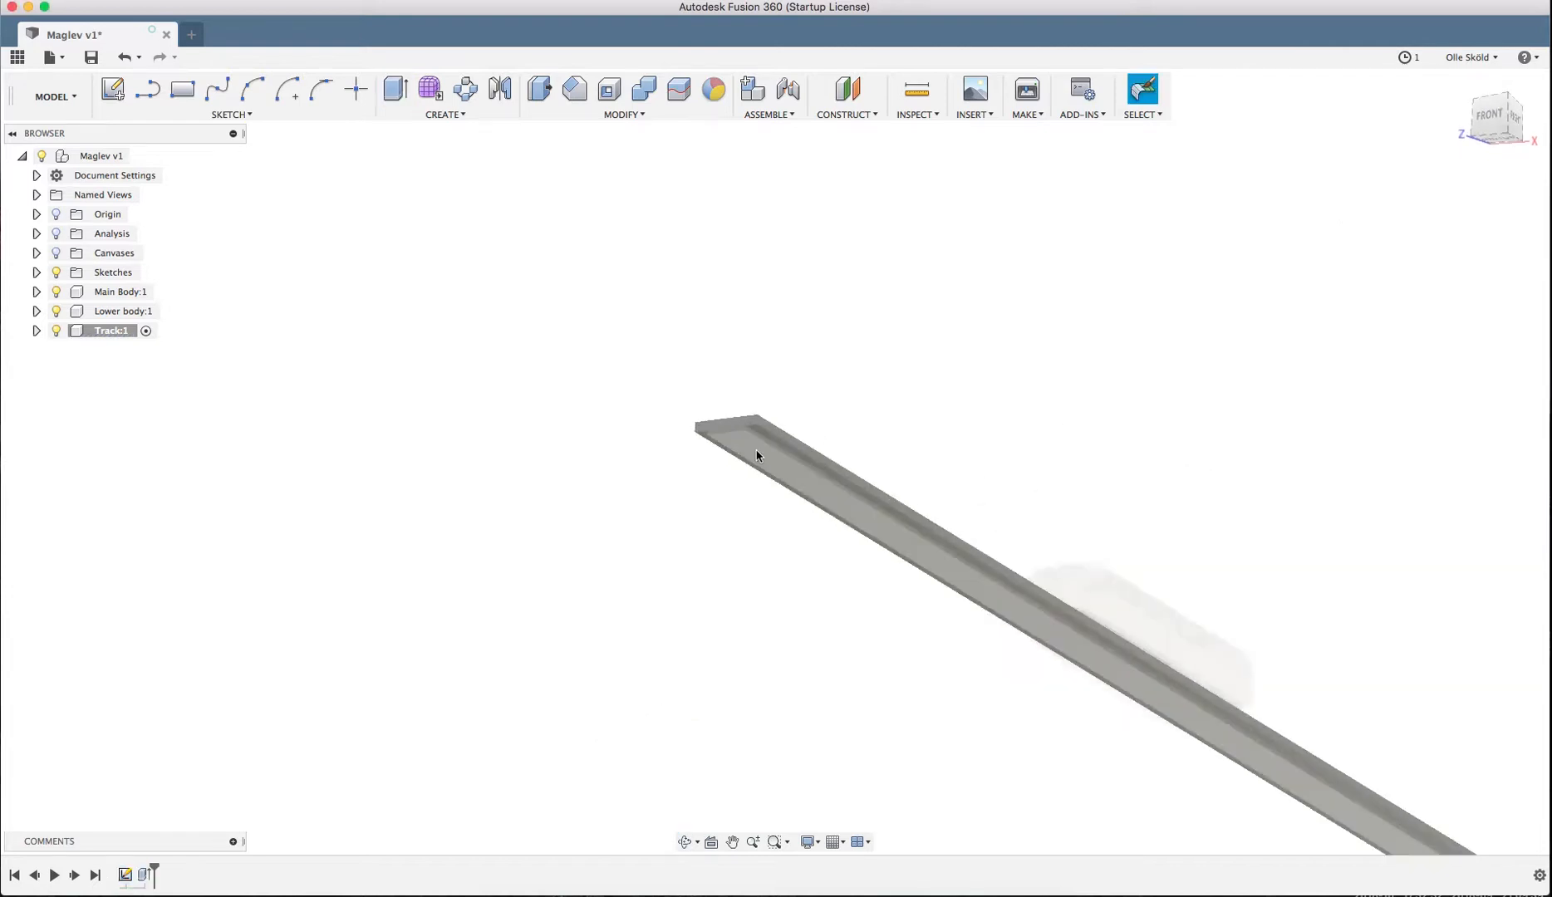
left_click(738, 431)
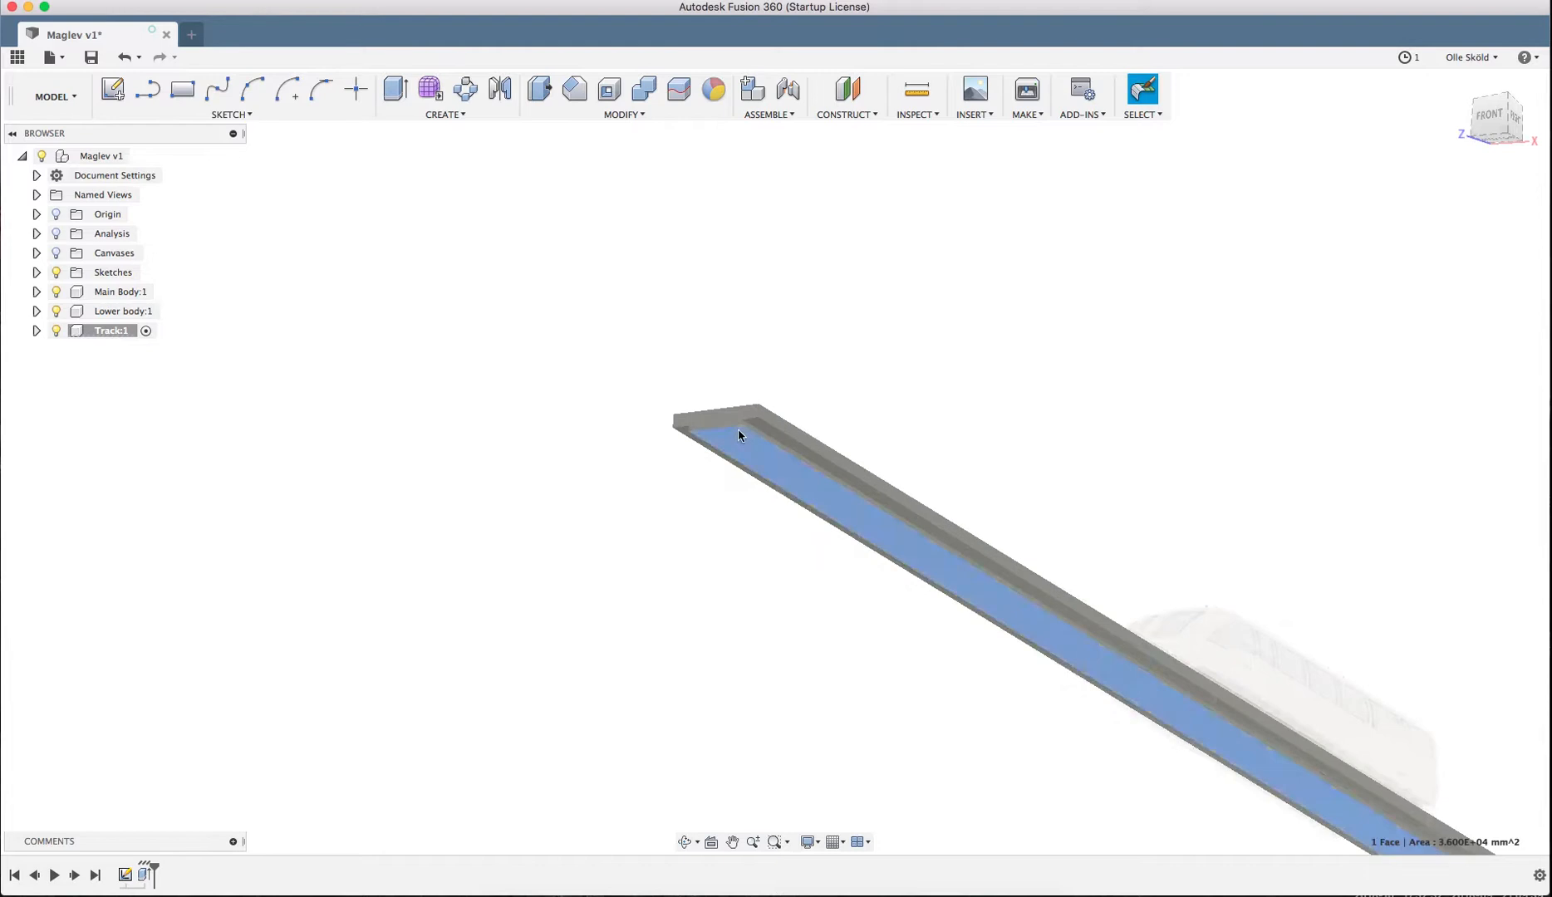
left_click(112, 89)
scroll(798, 440, "up", 5)
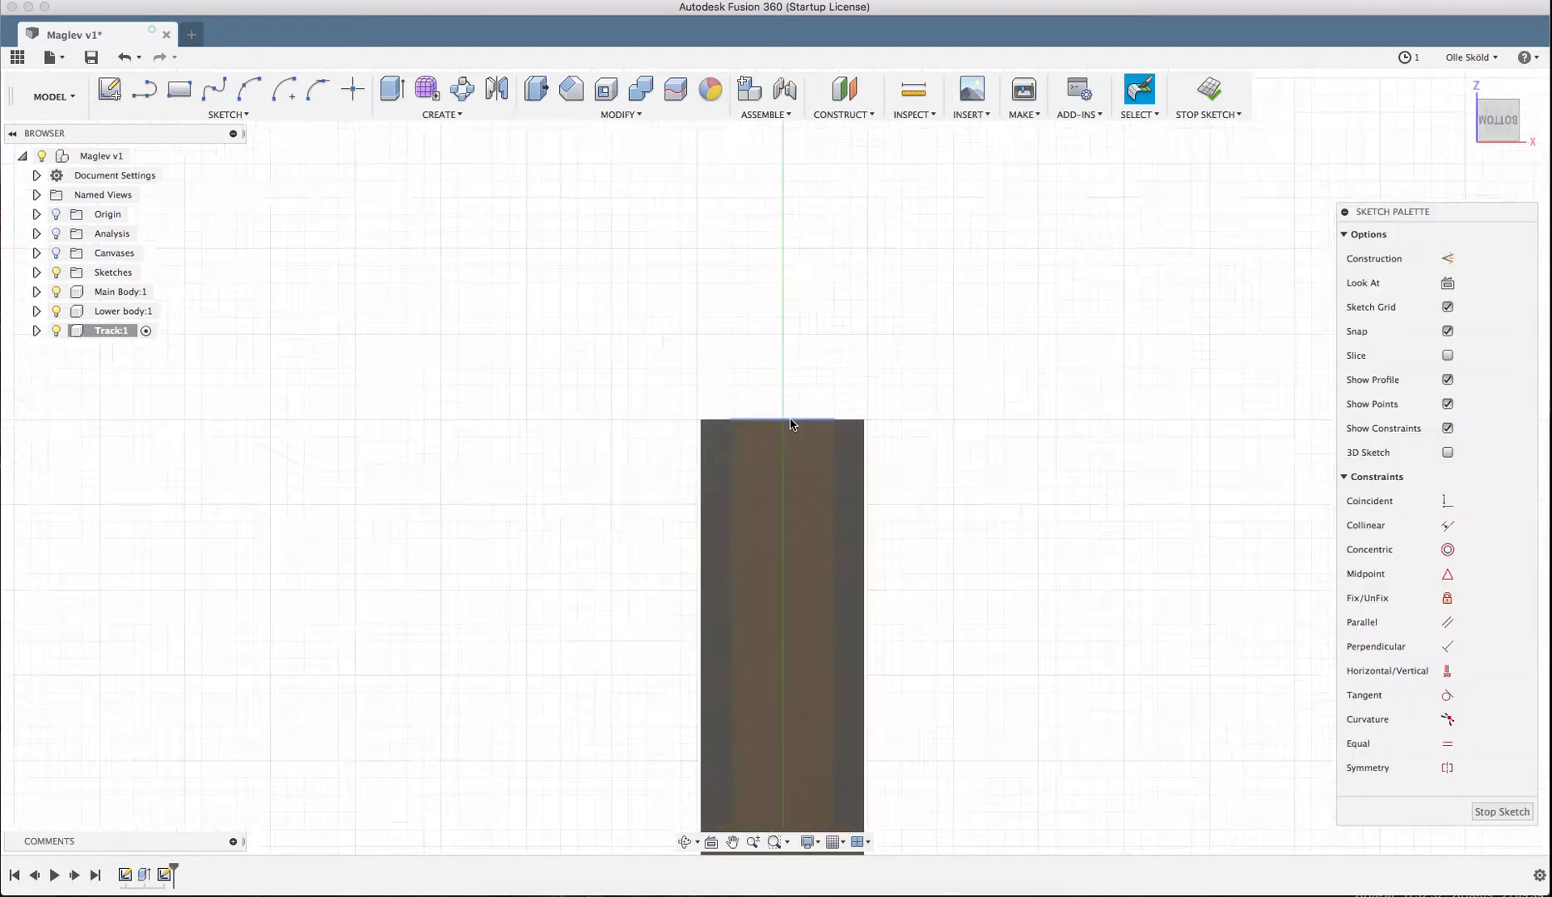
key("r")
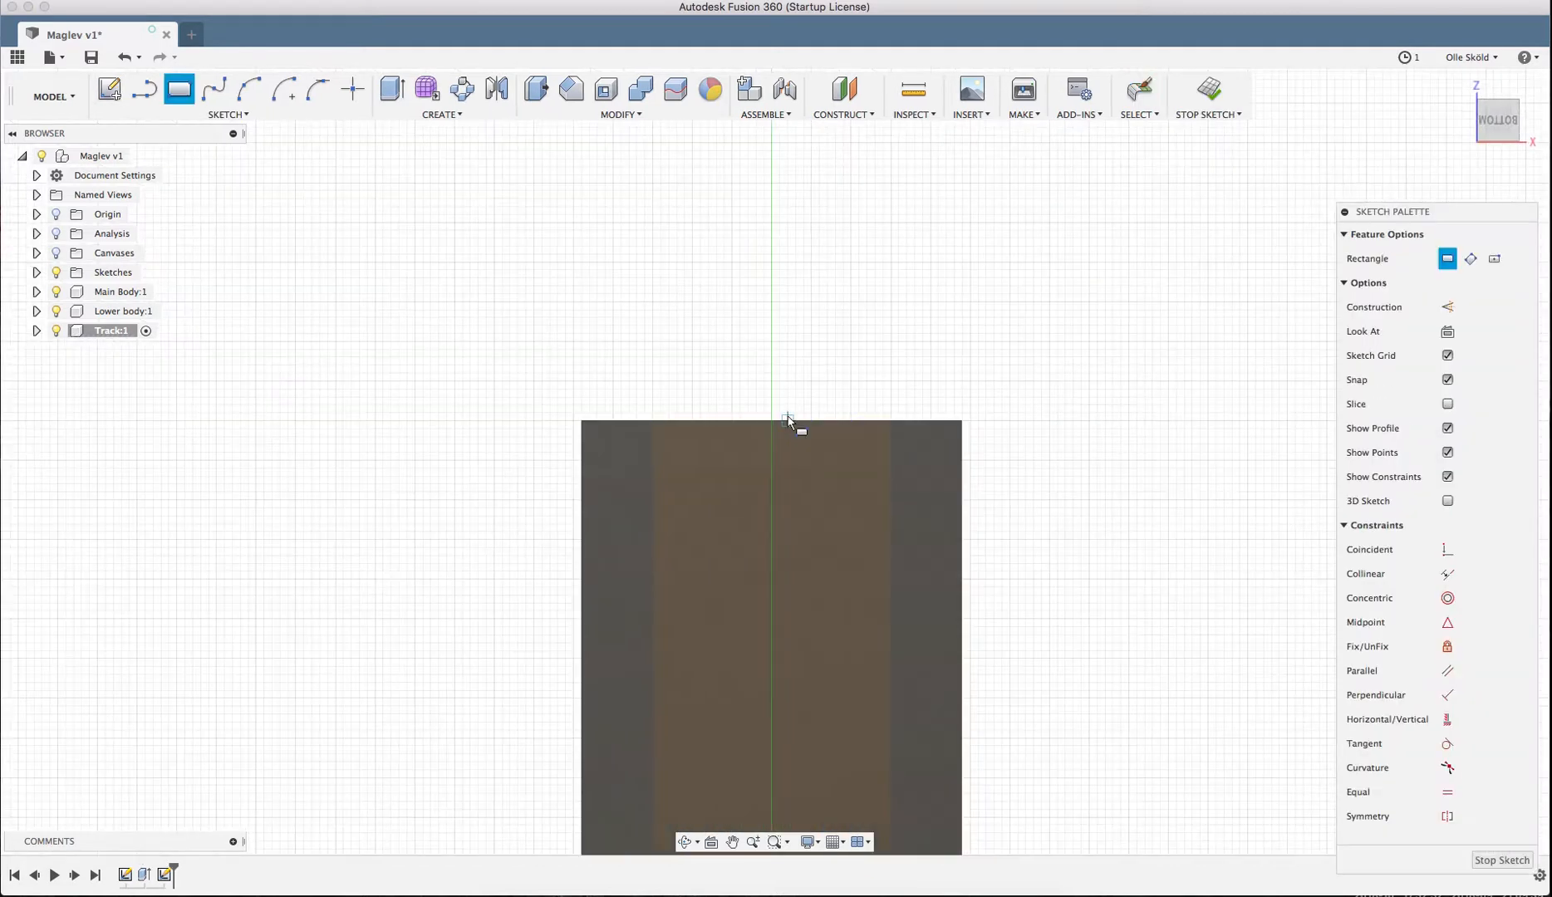
left_click(731, 437)
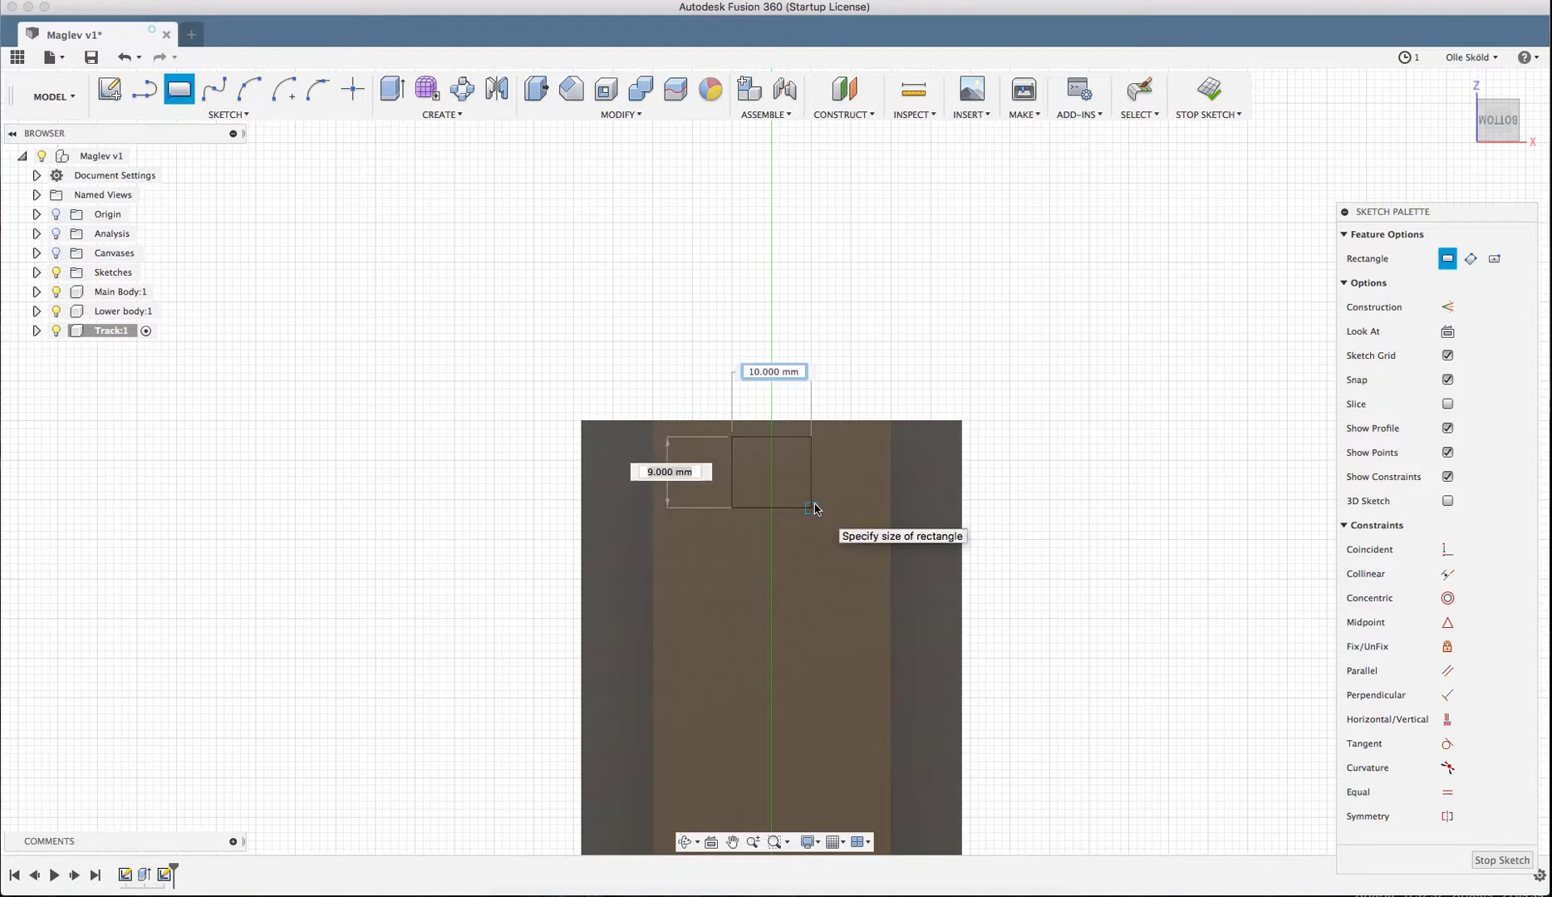
left_click(813, 508)
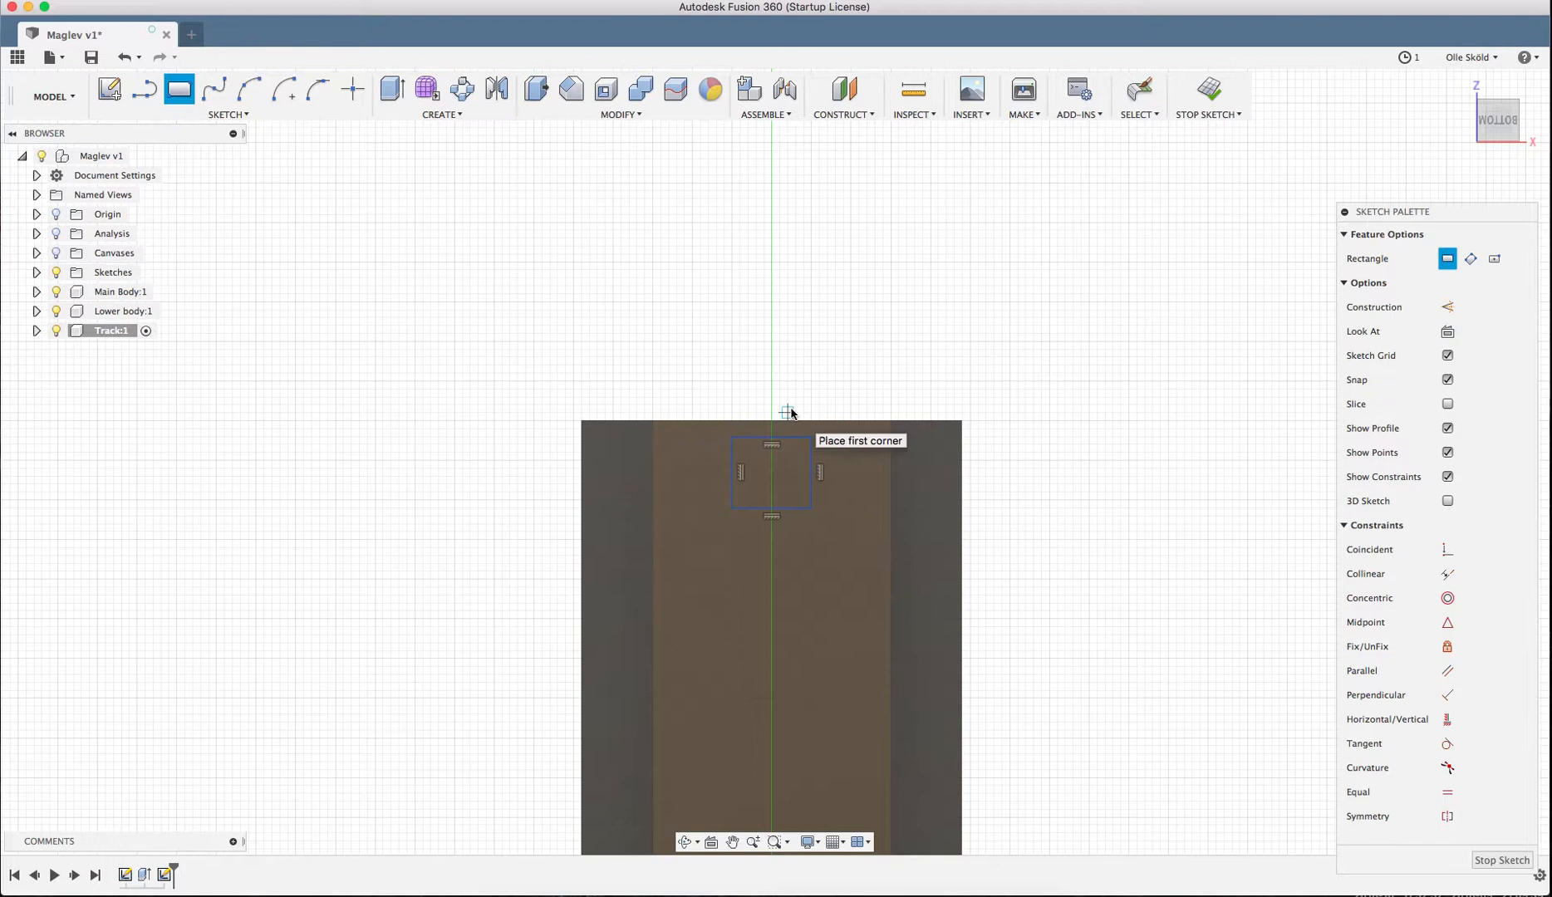
- Extrude the small rectangle 90 mm downward as a new body to form a support pillar
key("e")
left_click(780, 472)
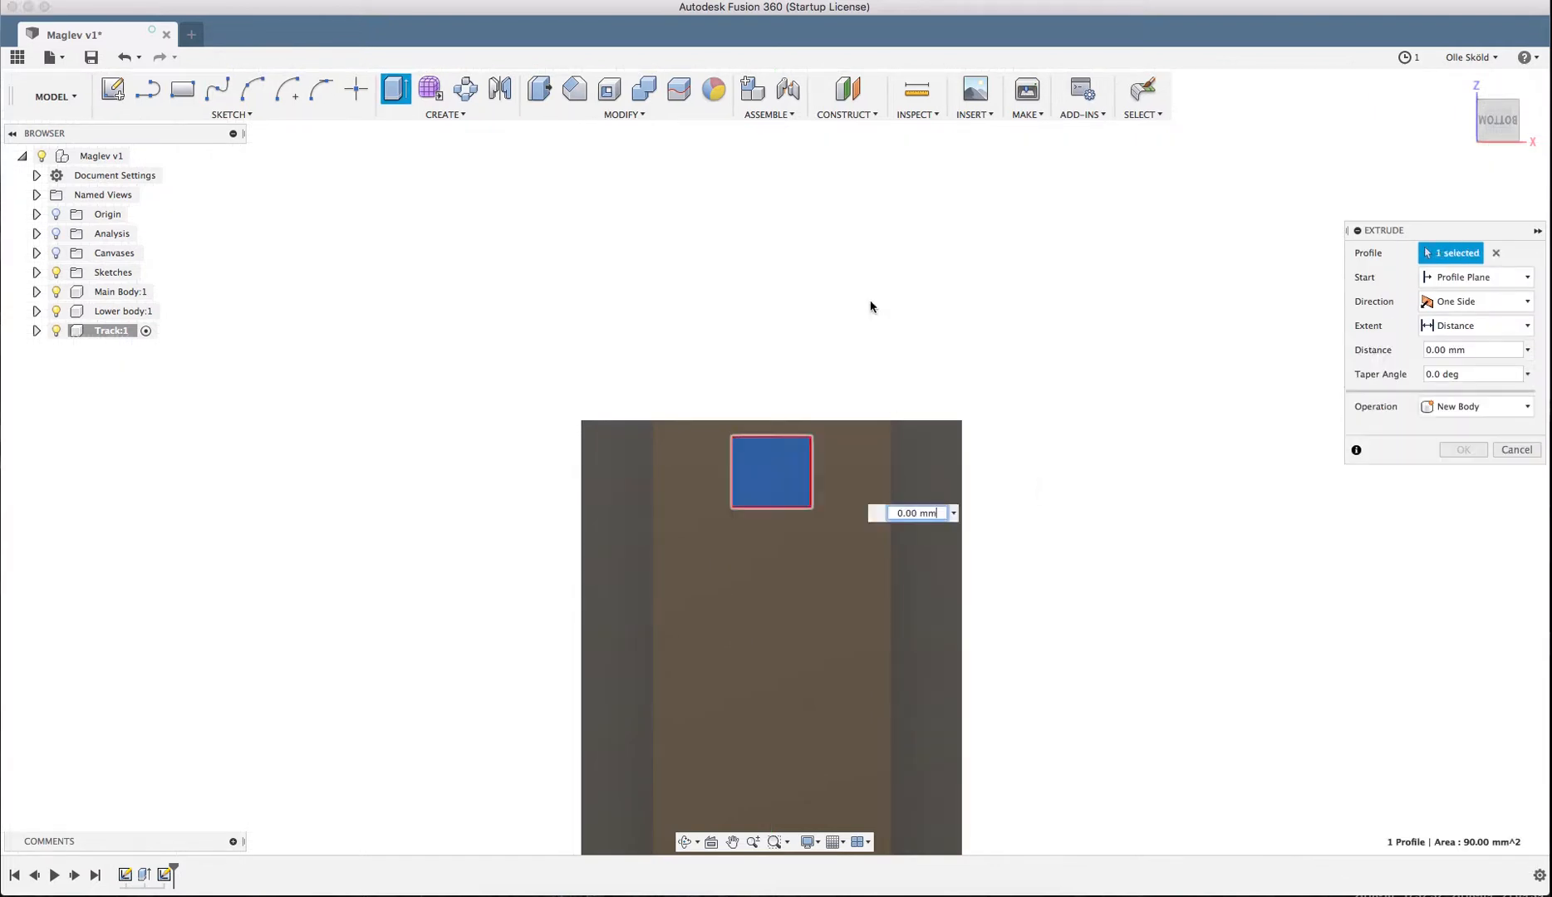
middle_click_drag(870, 306, 920, 412, "shift")
scroll(811, 644, "up", 5)
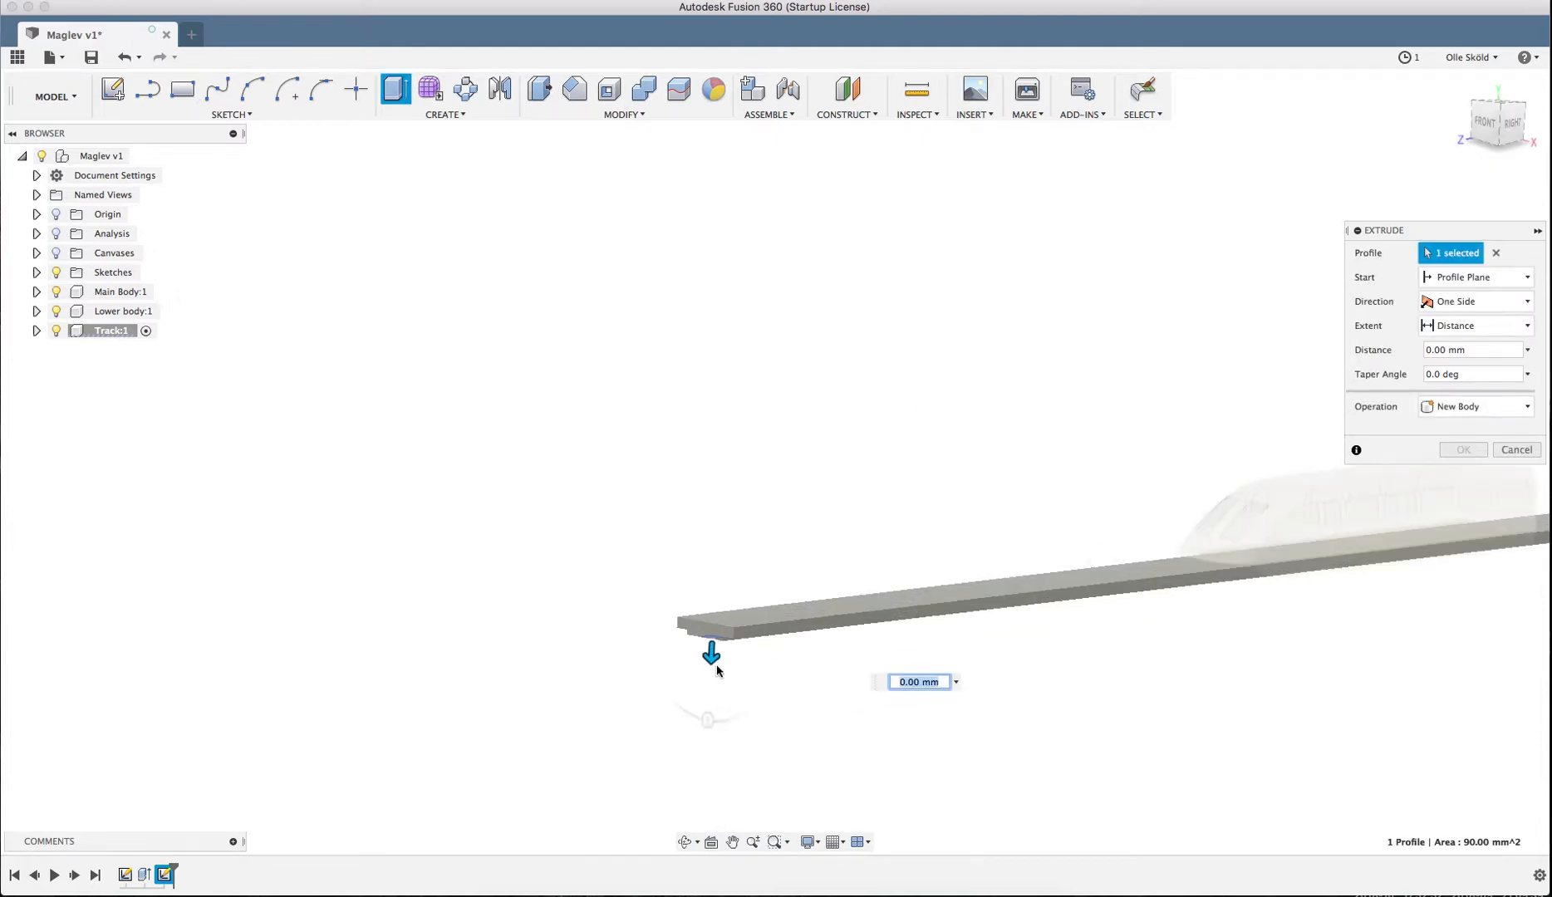
left_click_drag(717, 670, 696, 797)
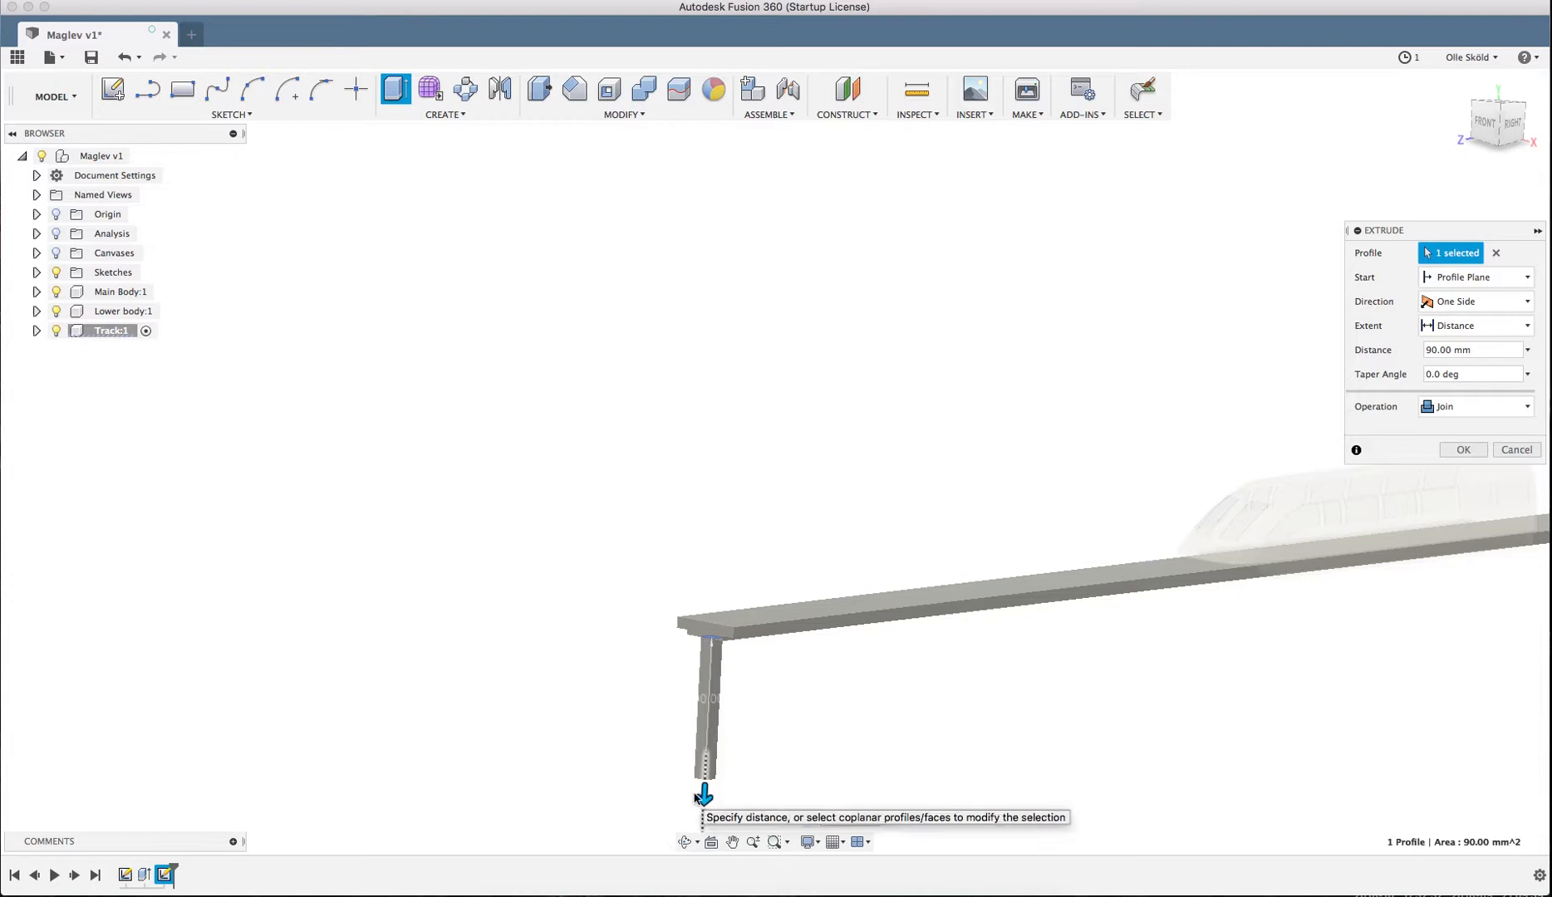
left_click(1469, 407)
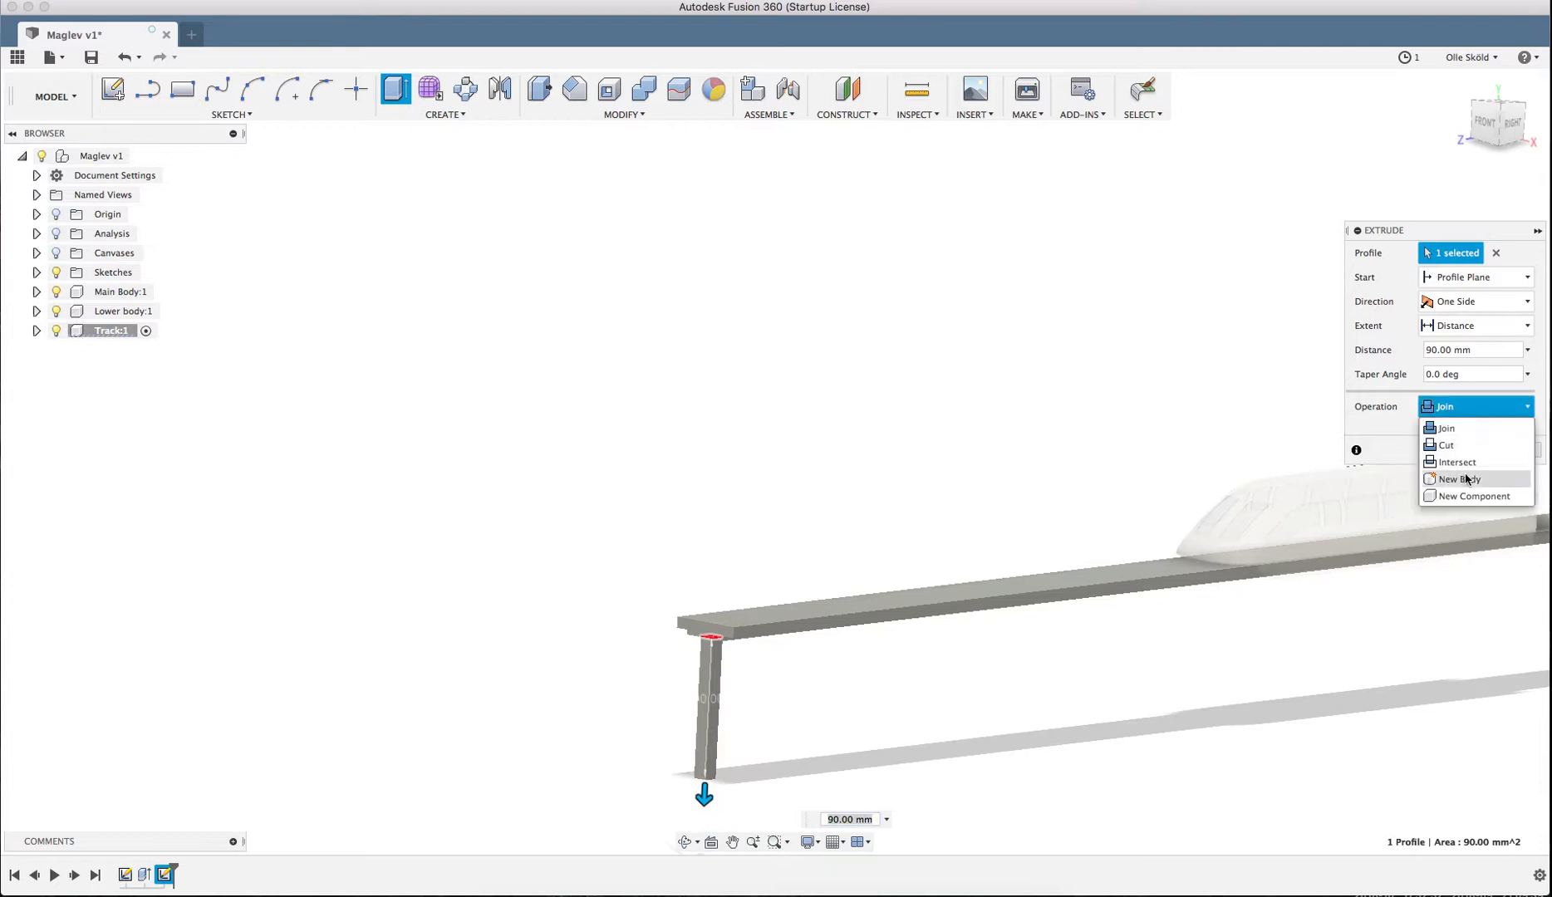
left_click(1466, 479)
left_click(1464, 450)
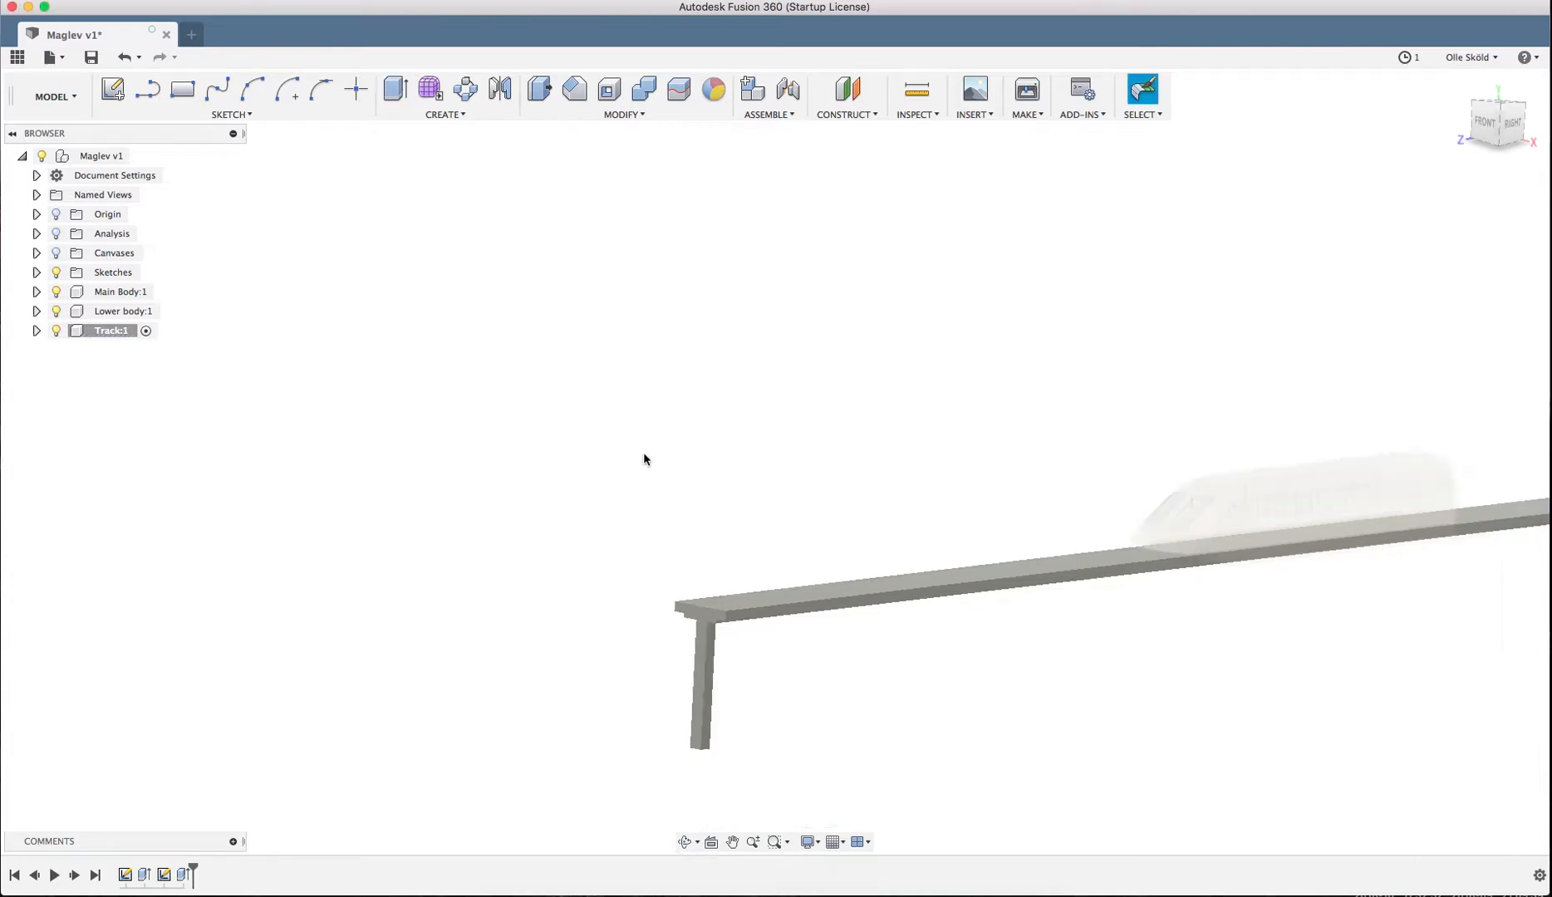
- Start a Pattern on Path of type Bodies with the pillar as the object and the track's long edge as the path
mouse_move(644, 456)
middle_mouse_down("shift")
mouse_move(627, 460)
mouse_move(662, 459)
mouse_move(647, 475)
middle_mouse_up("shift")
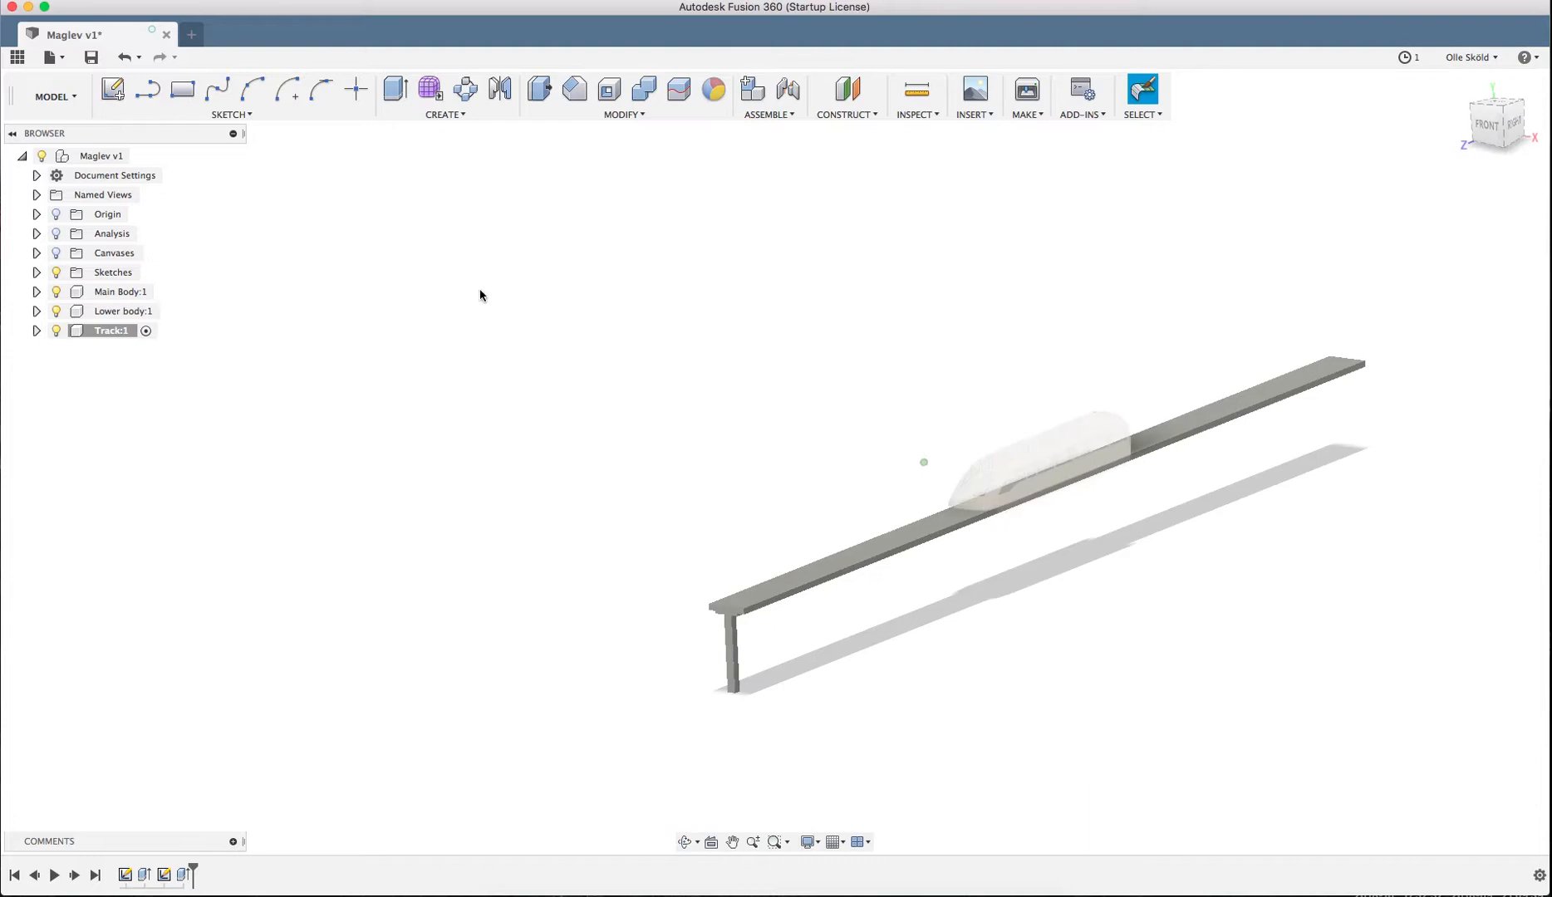
left_click(445, 114)
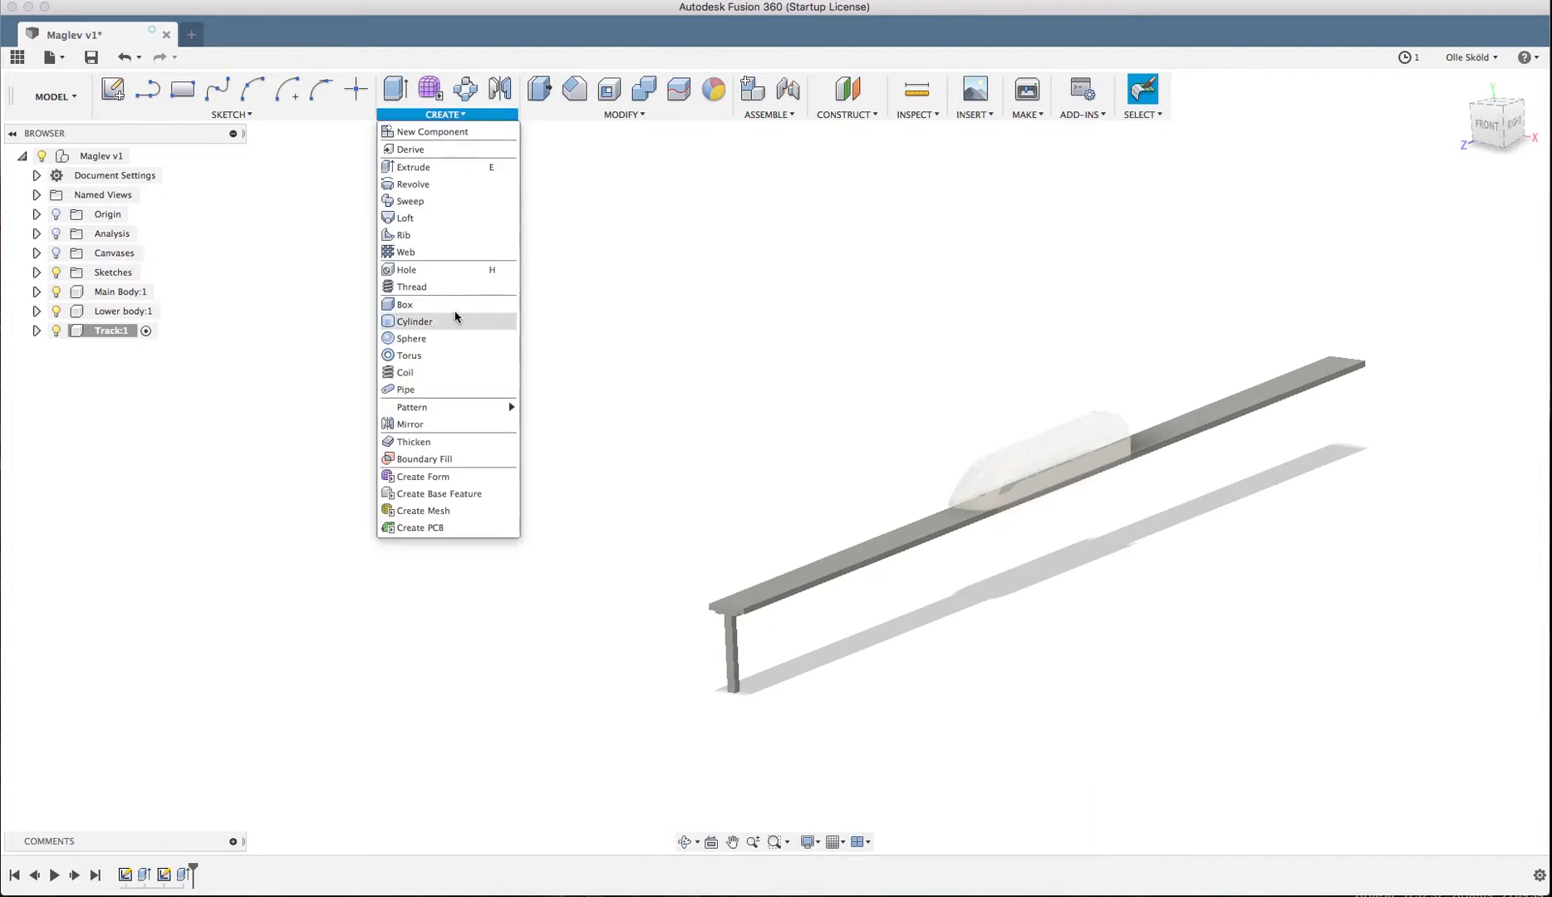
mouse_move(413, 411)
left_click(552, 444)
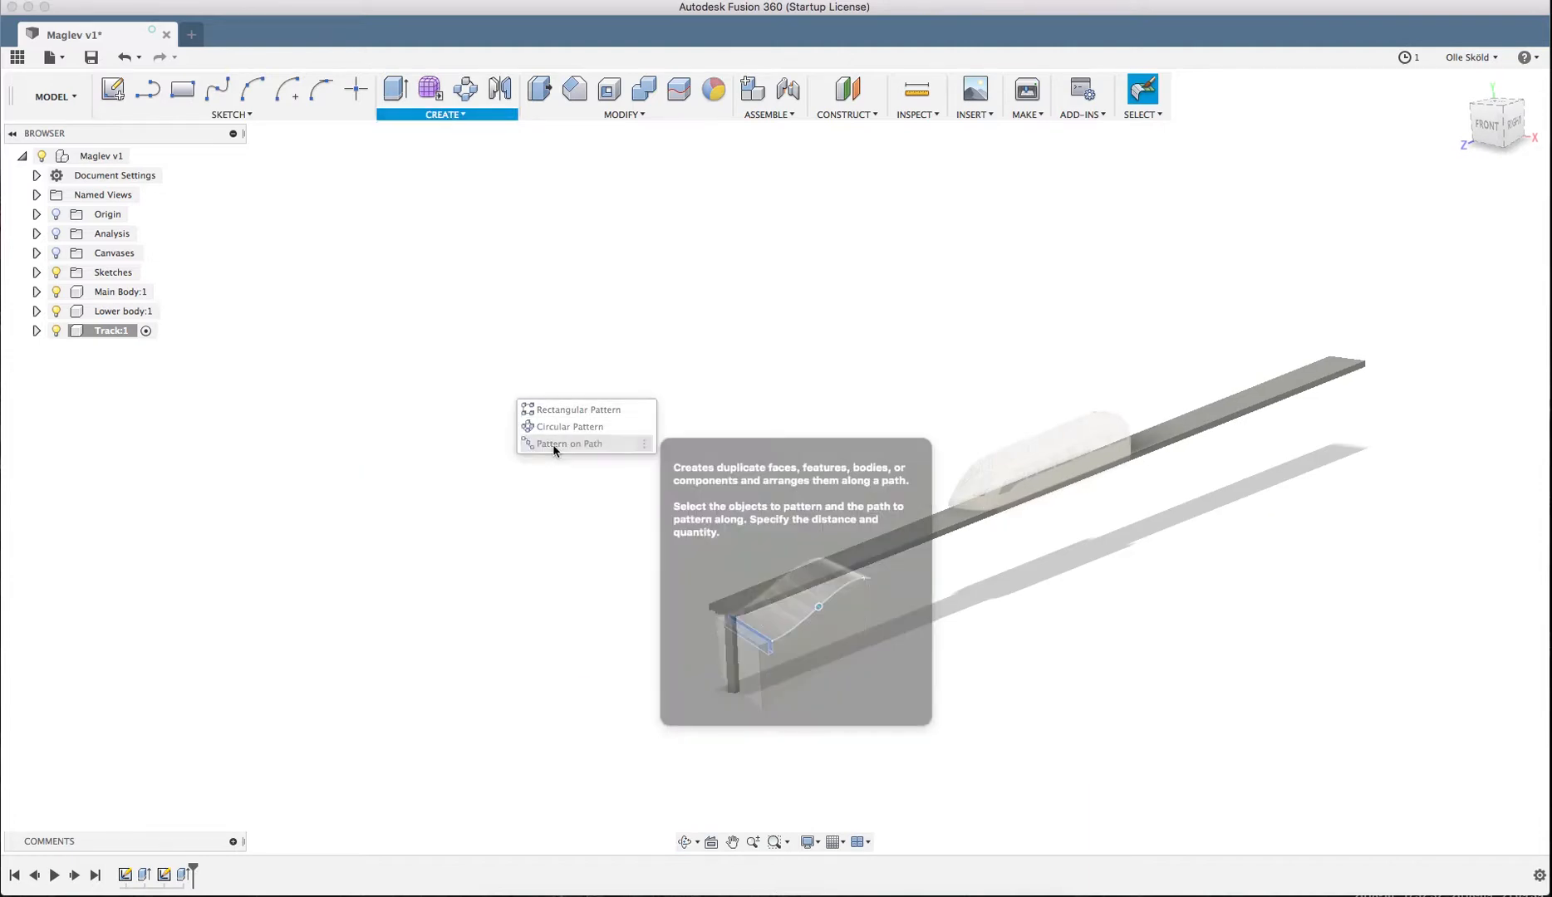
scroll(1216, 503, "up", 3)
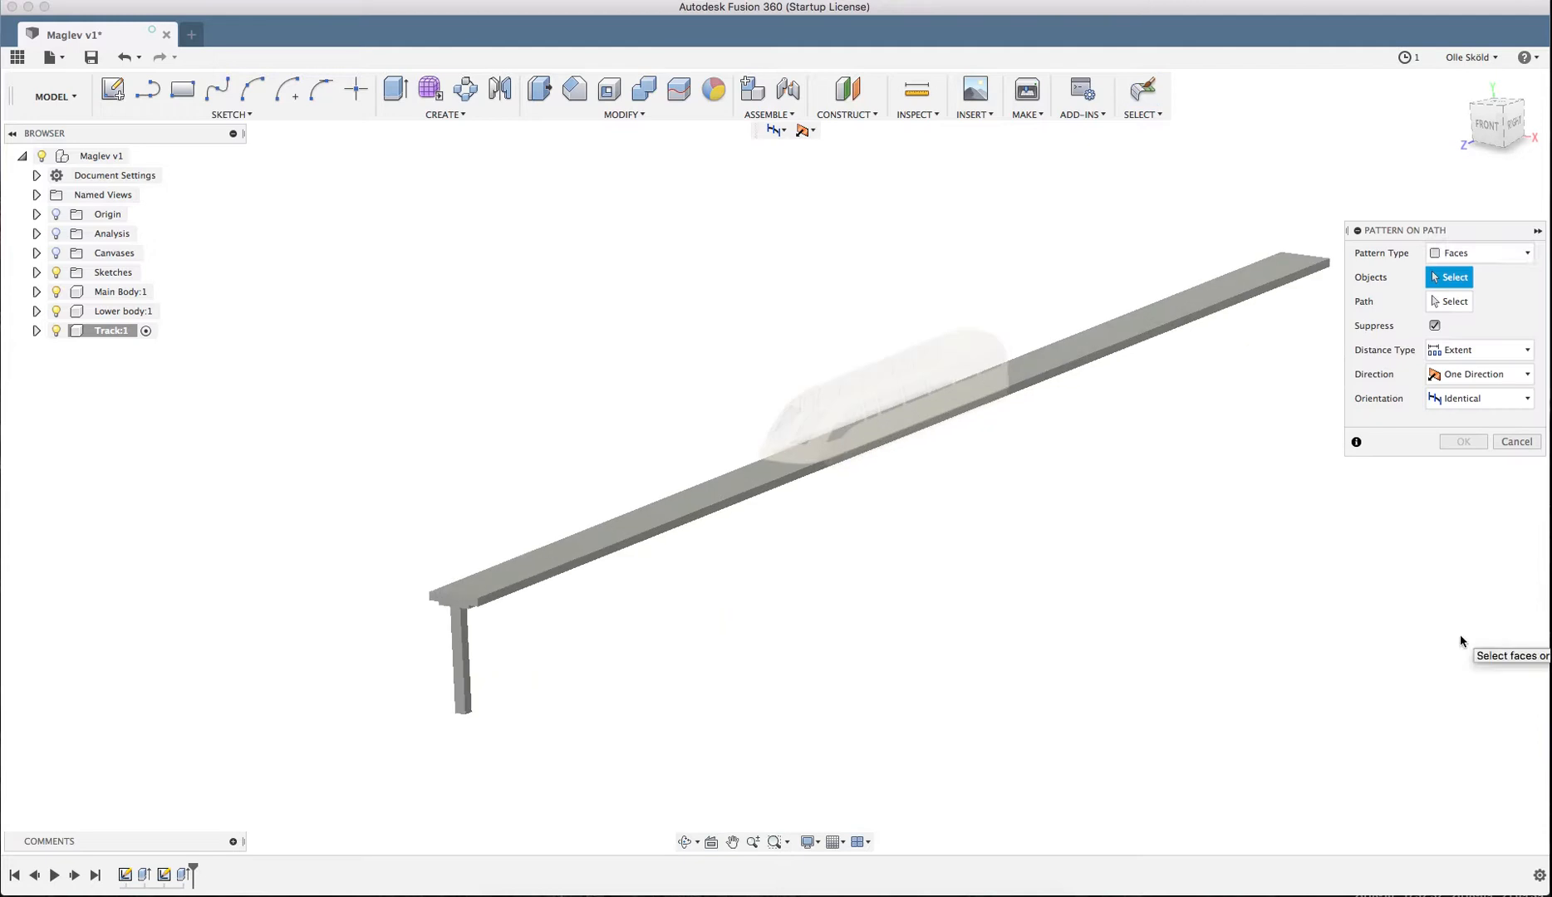
left_click(1514, 253)
left_click(1463, 292)
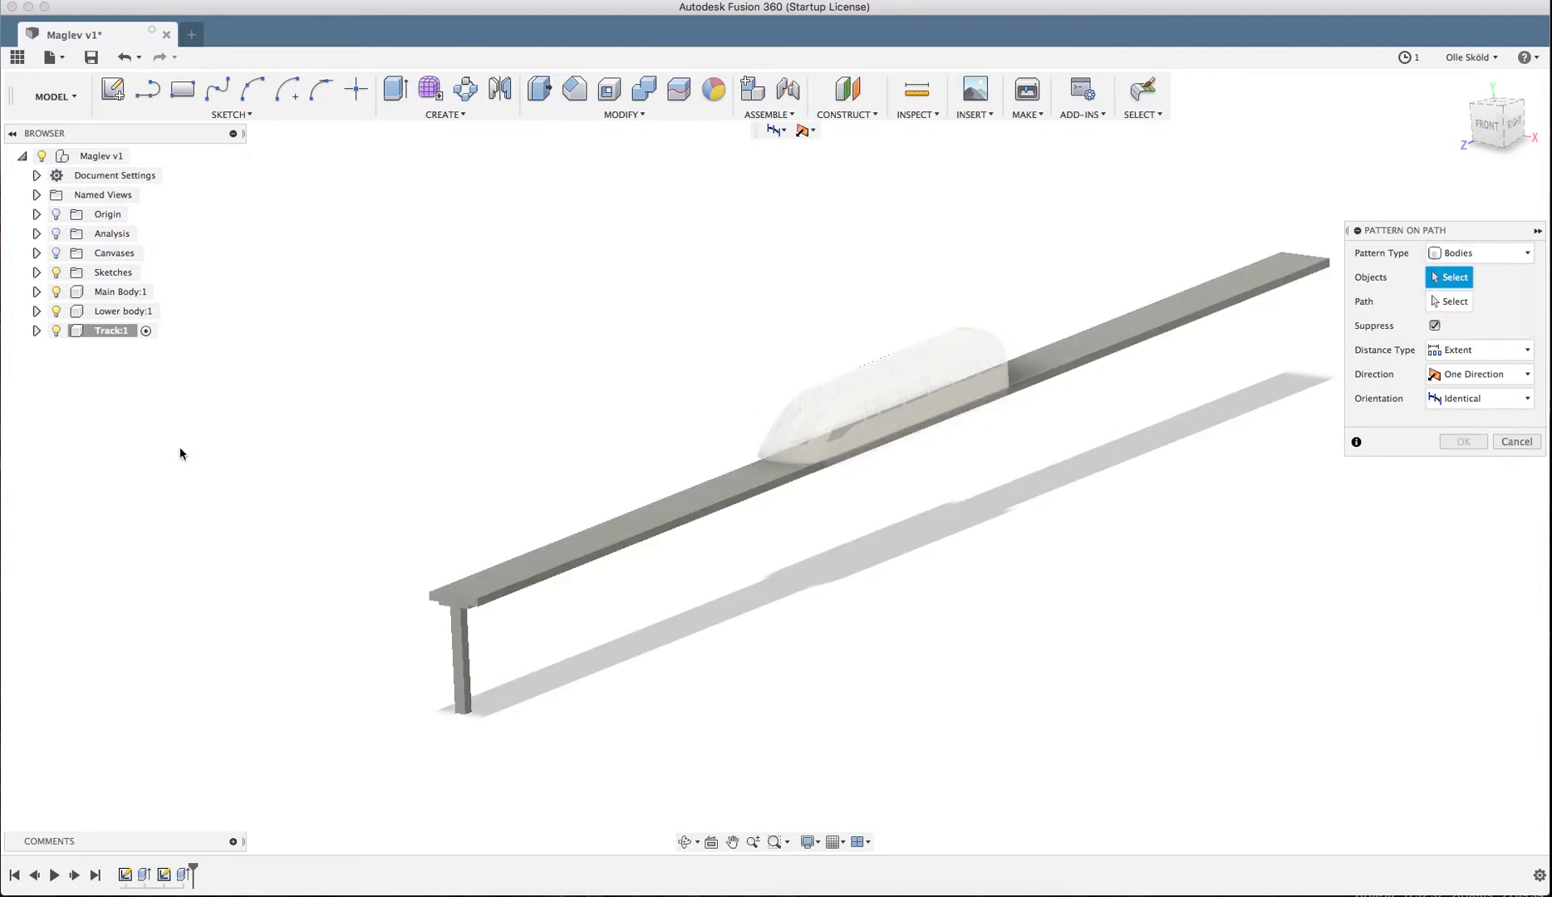
left_click(36, 331)
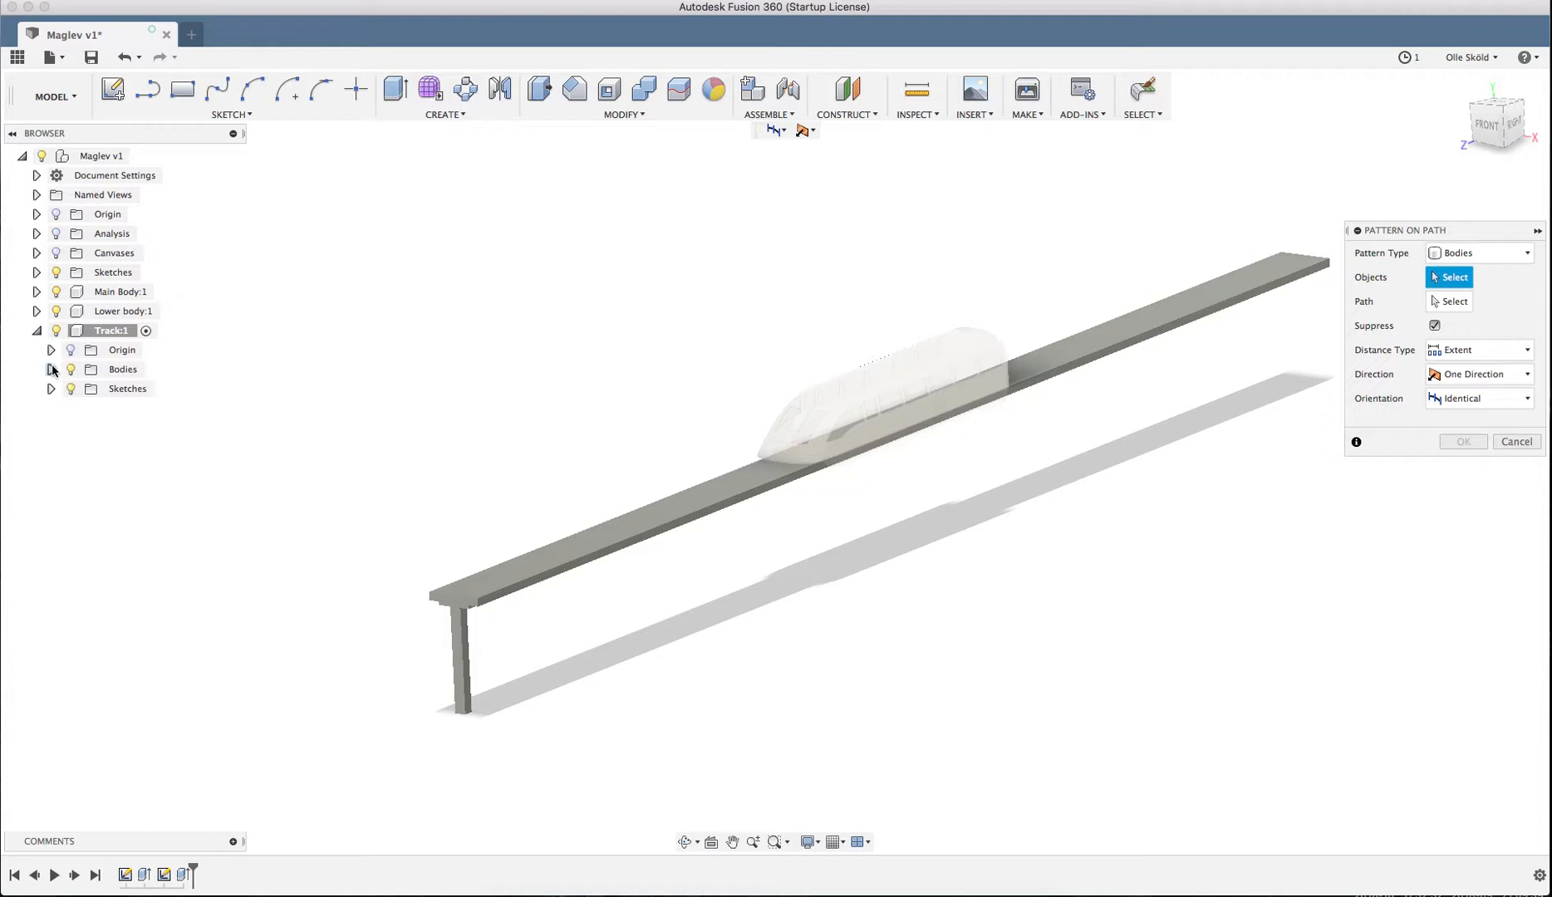
left_click(51, 369)
left_click(109, 409)
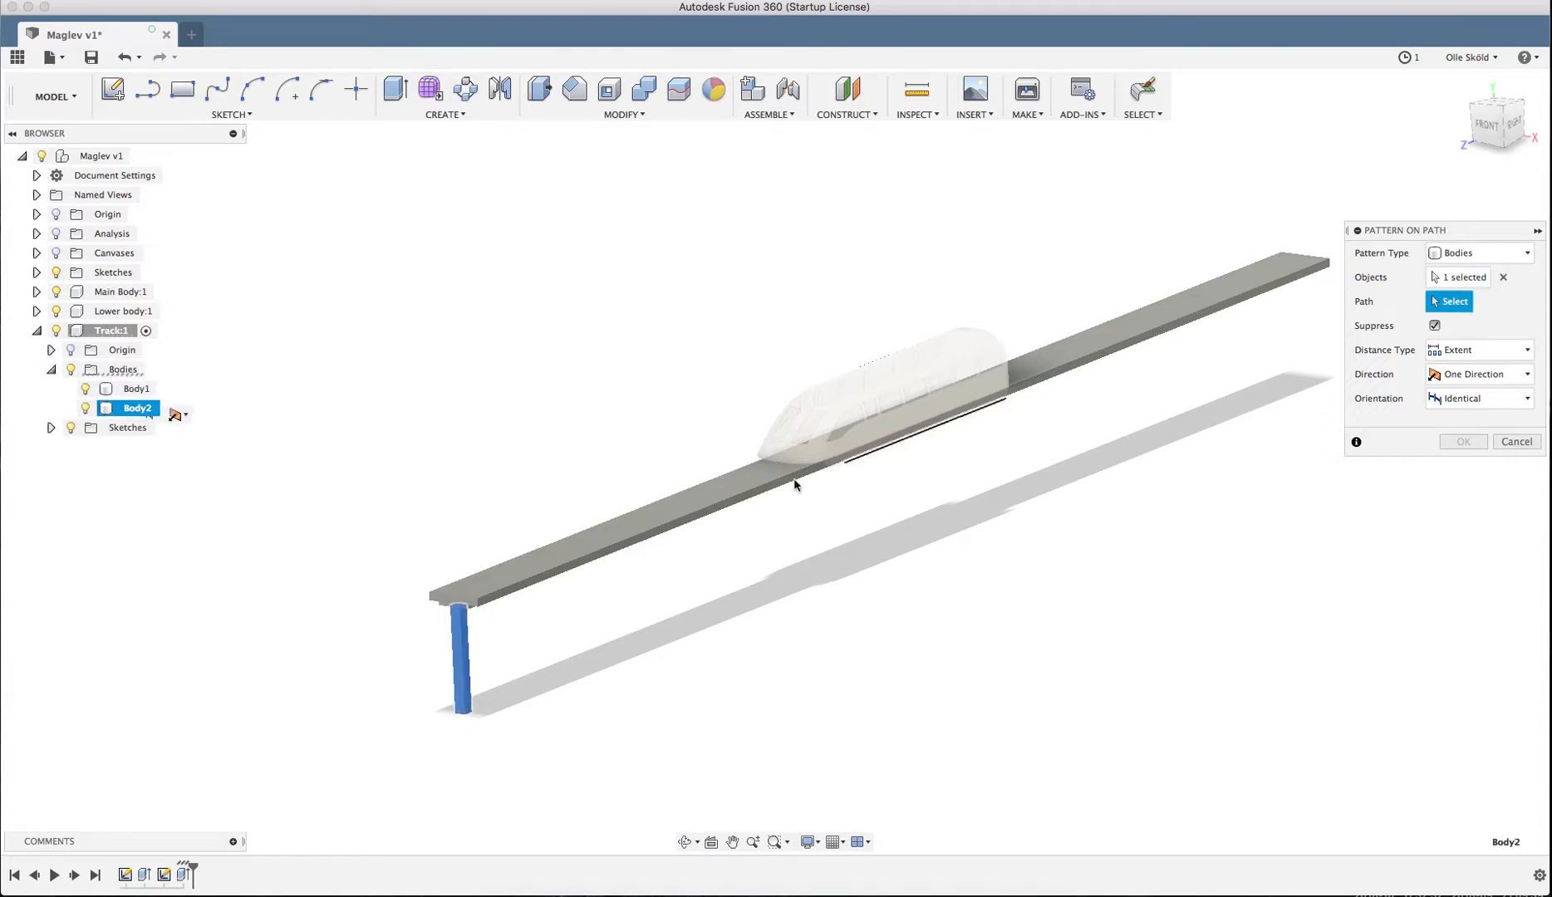
left_click(746, 496)
scroll(448, 674, "down", 2)
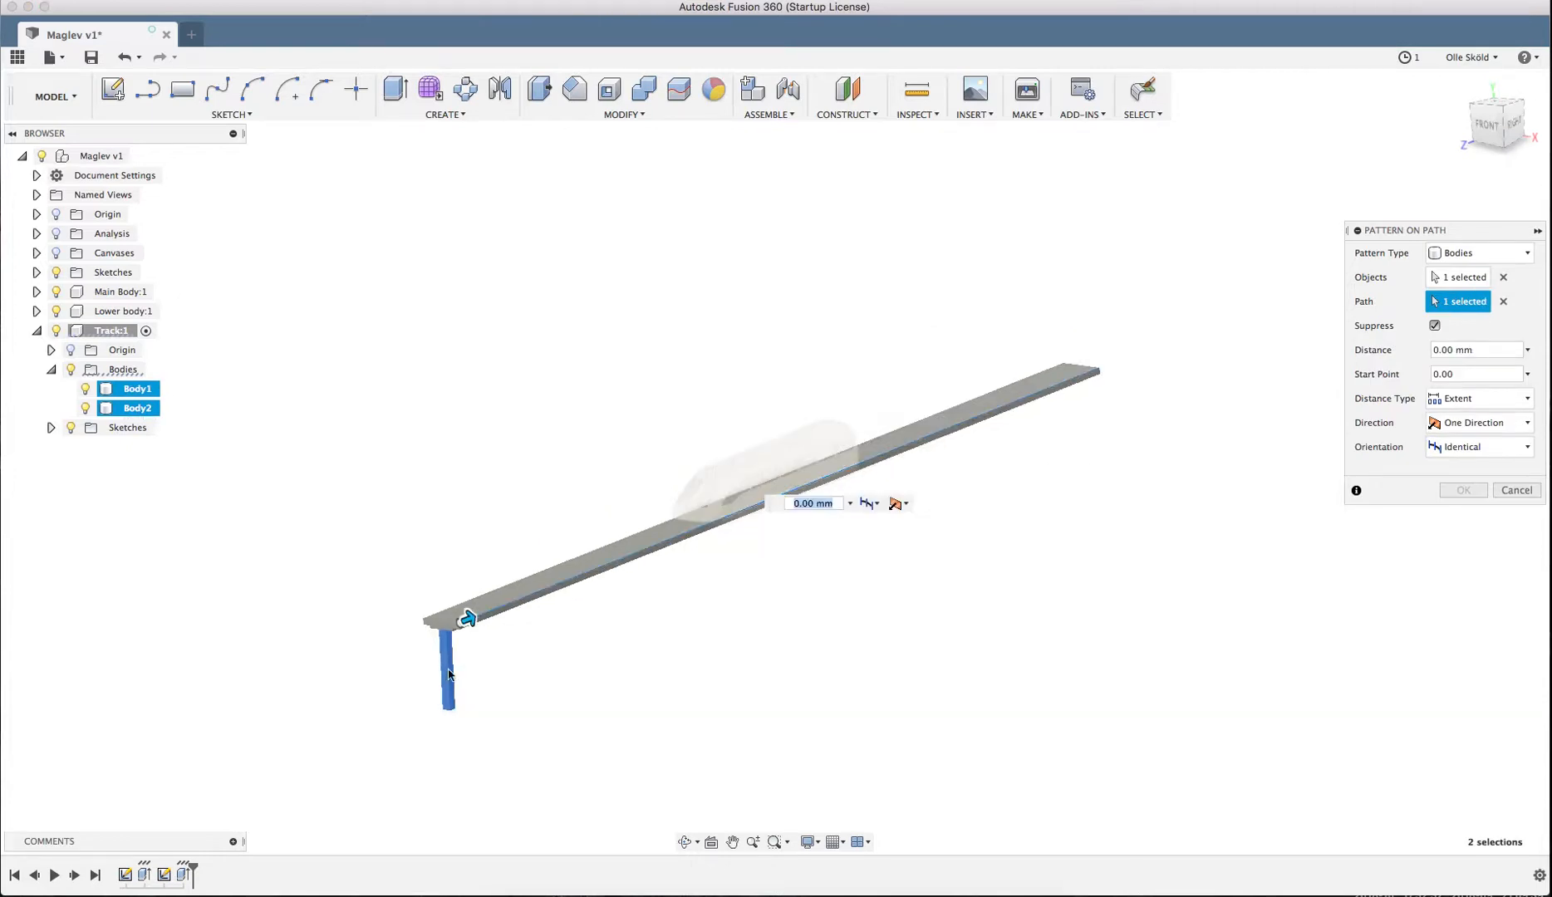
- Extend the pillar pattern's distance to about 1179 mm so the last pillar sits near the track's far end
left_click_drag(474, 626, 754, 504)
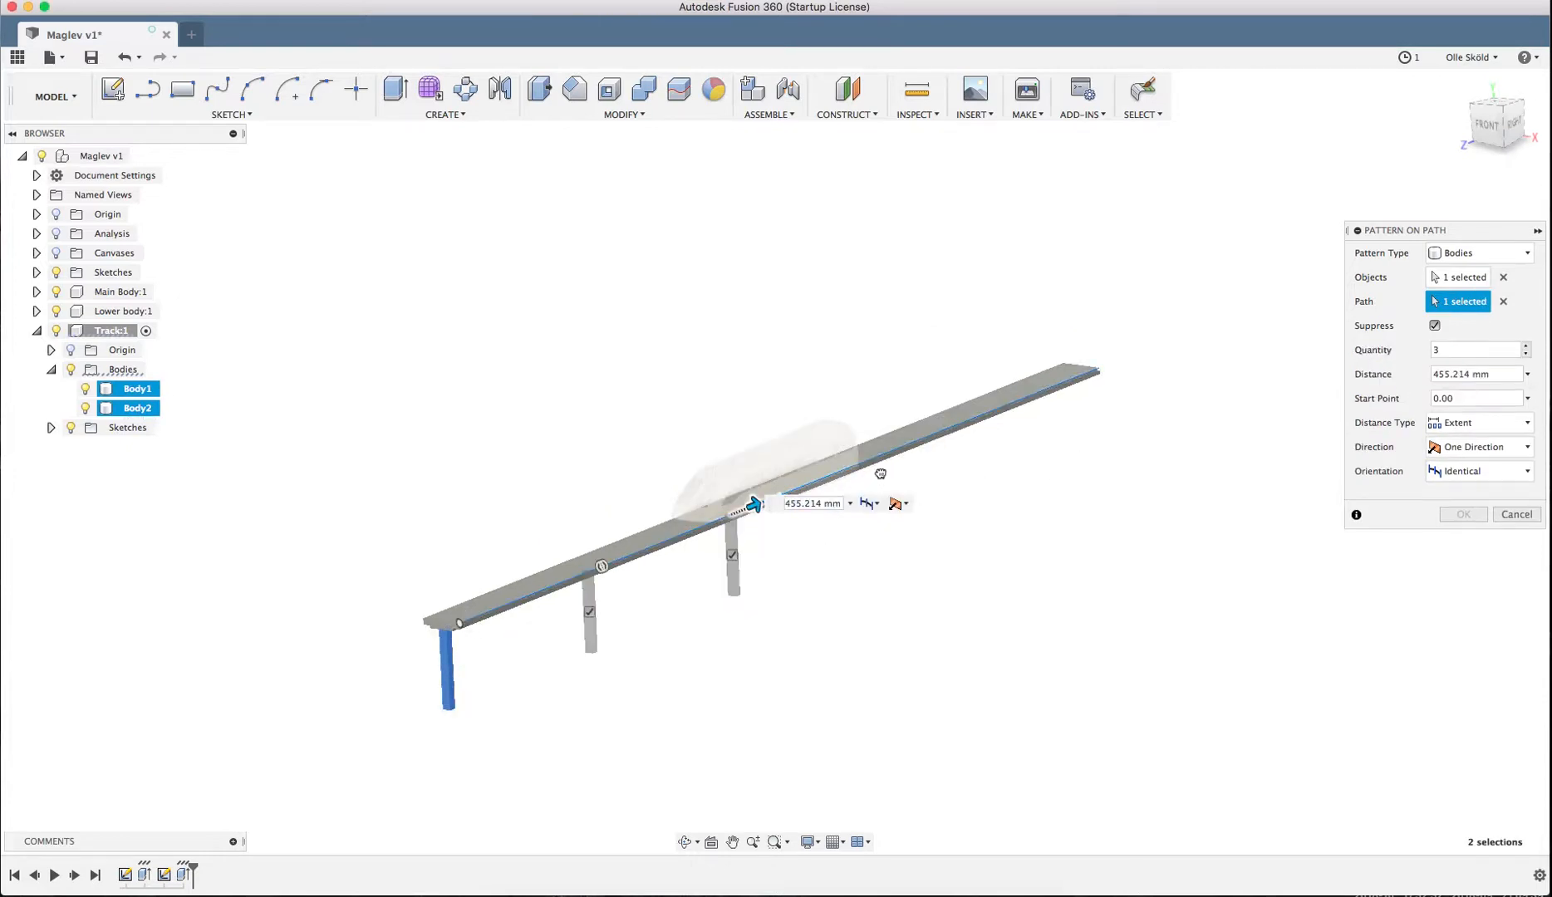
left_click_drag(880, 473, 1120, 410)
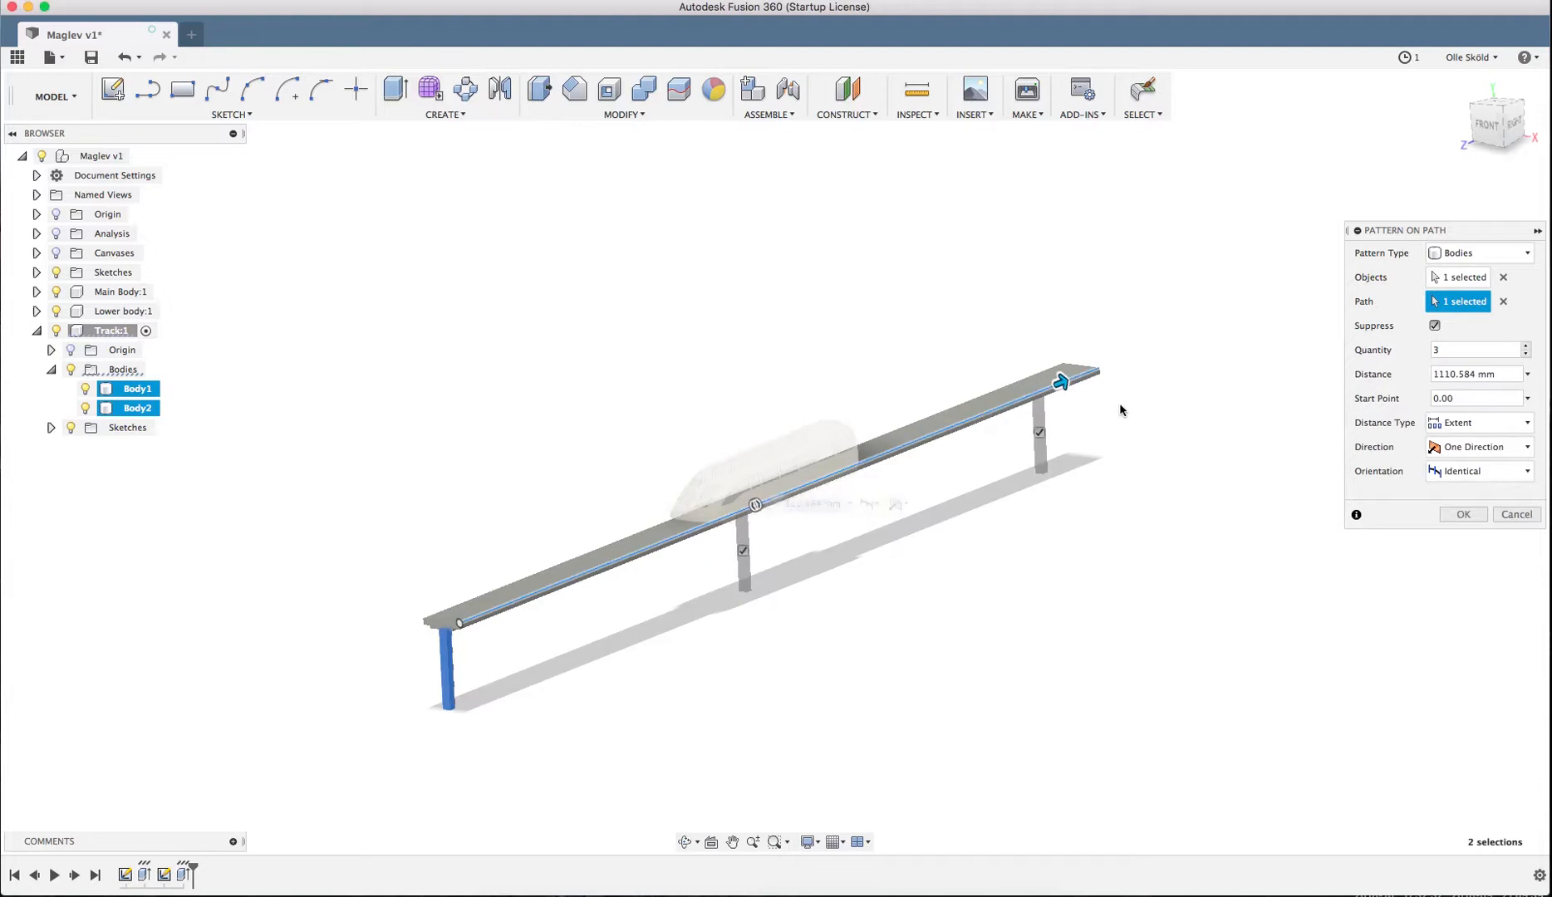
middle_click_drag(1119, 406, 1038, 483, "shift")
scroll(782, 523, "down", 1)
scroll(1097, 476, "up", 3)
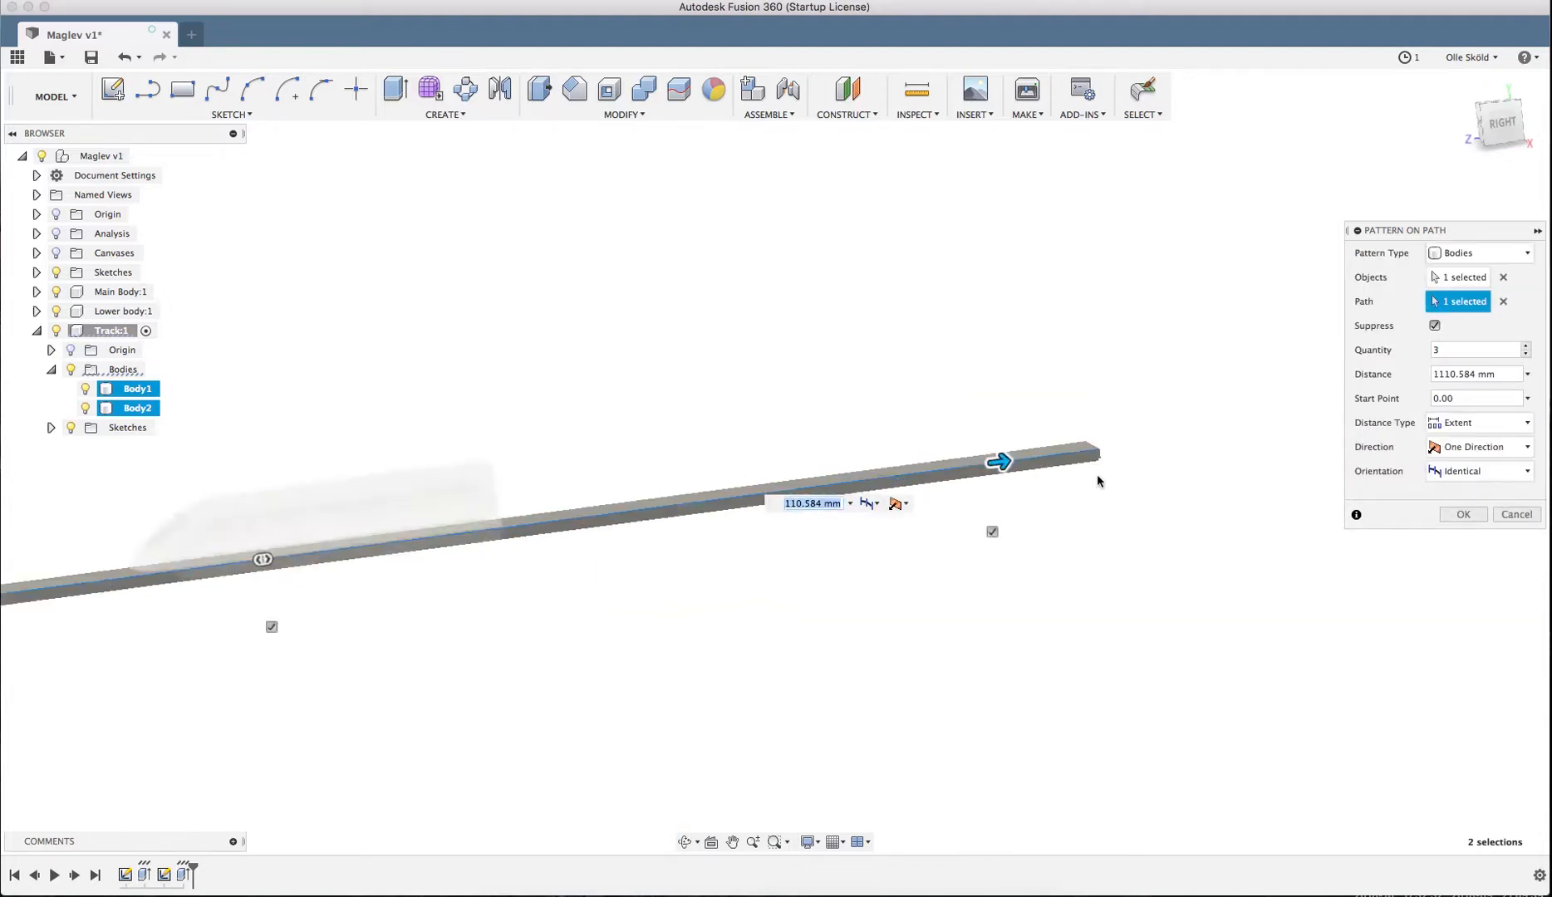
scroll(1096, 480, "up", 3)
left_click_drag(887, 442, 1091, 441)
scroll(1207, 440, "down", 5)
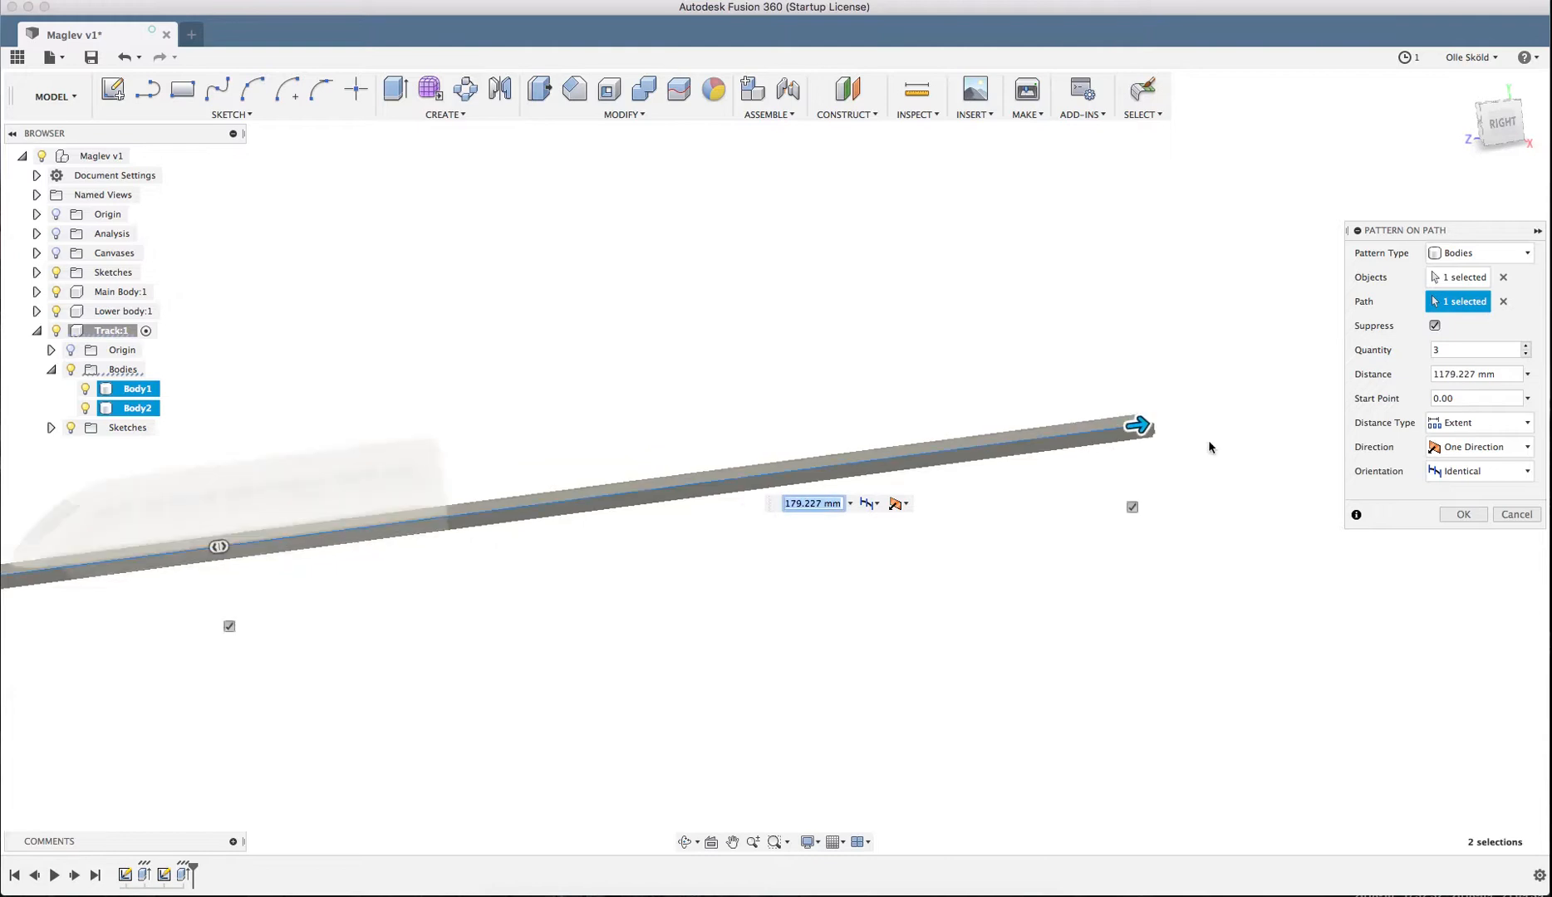
middle_click_drag(1206, 470, 1246, 495, "shift")
scroll(656, 456, "up", 4)
scroll(656, 457, "down", 3)
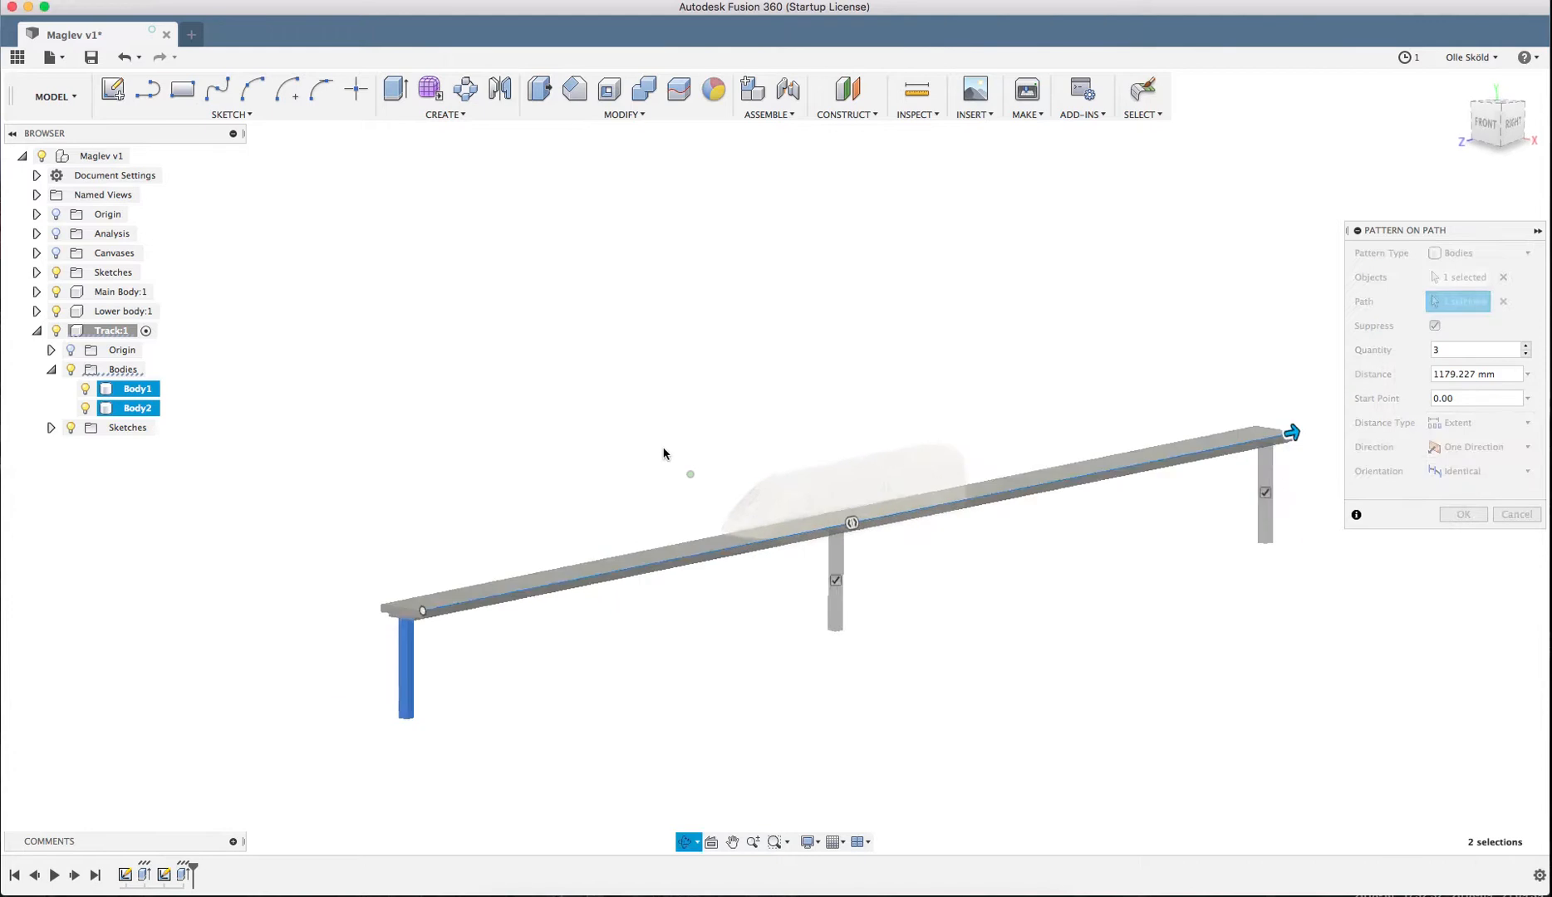
- Set the pillar pattern's quantity to 10 and apply the pattern
left_click(1528, 346)
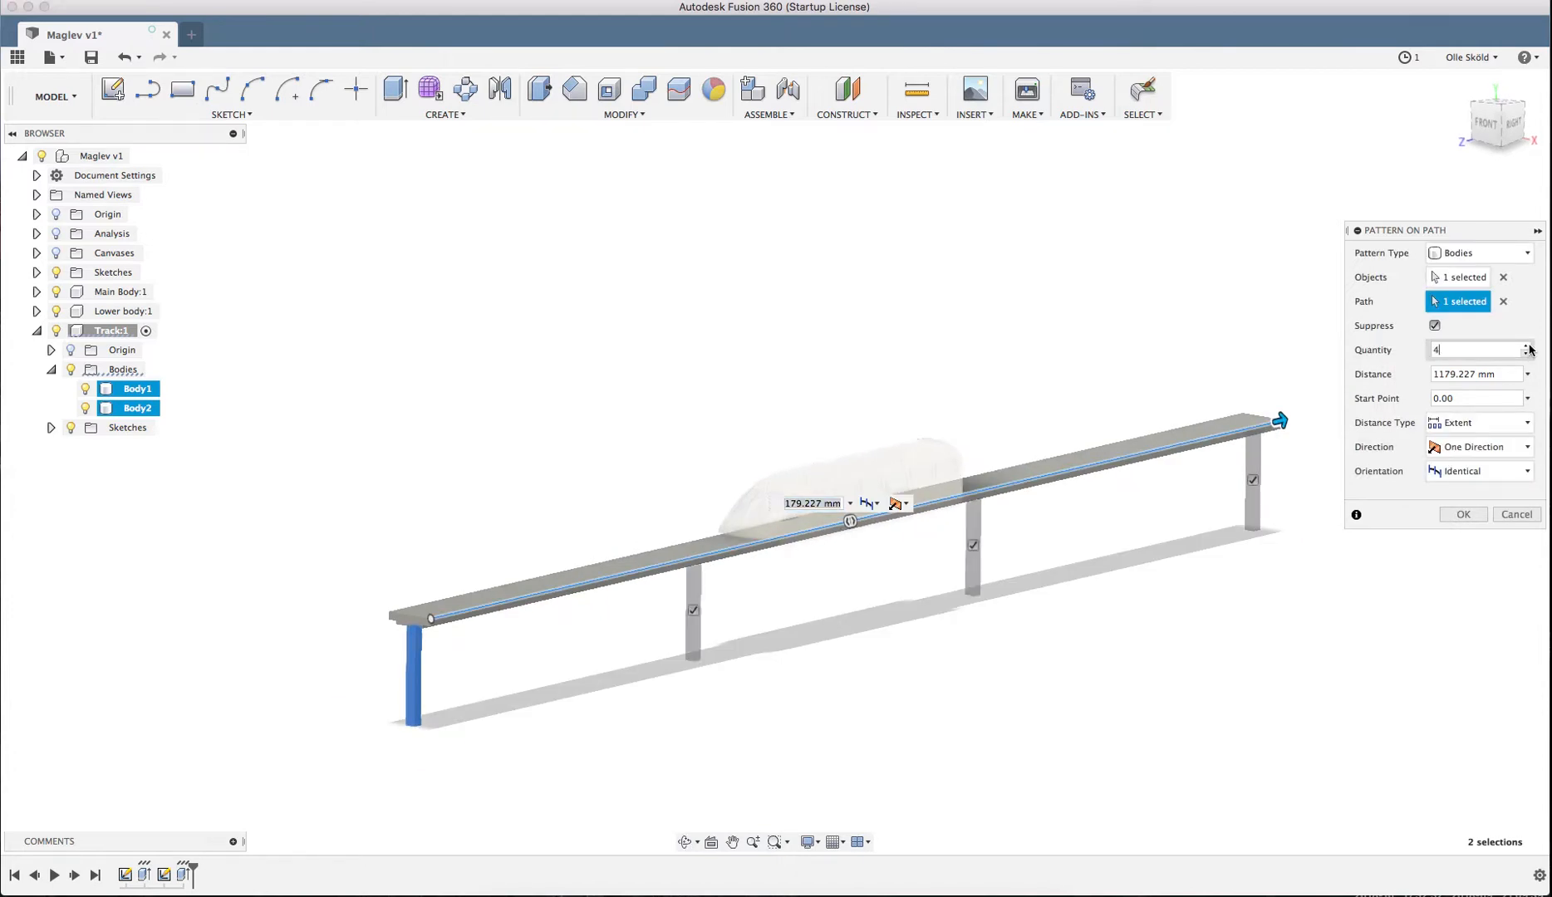
left_click(1528, 347)
left_click(1527, 347)
left_click(1527, 346)
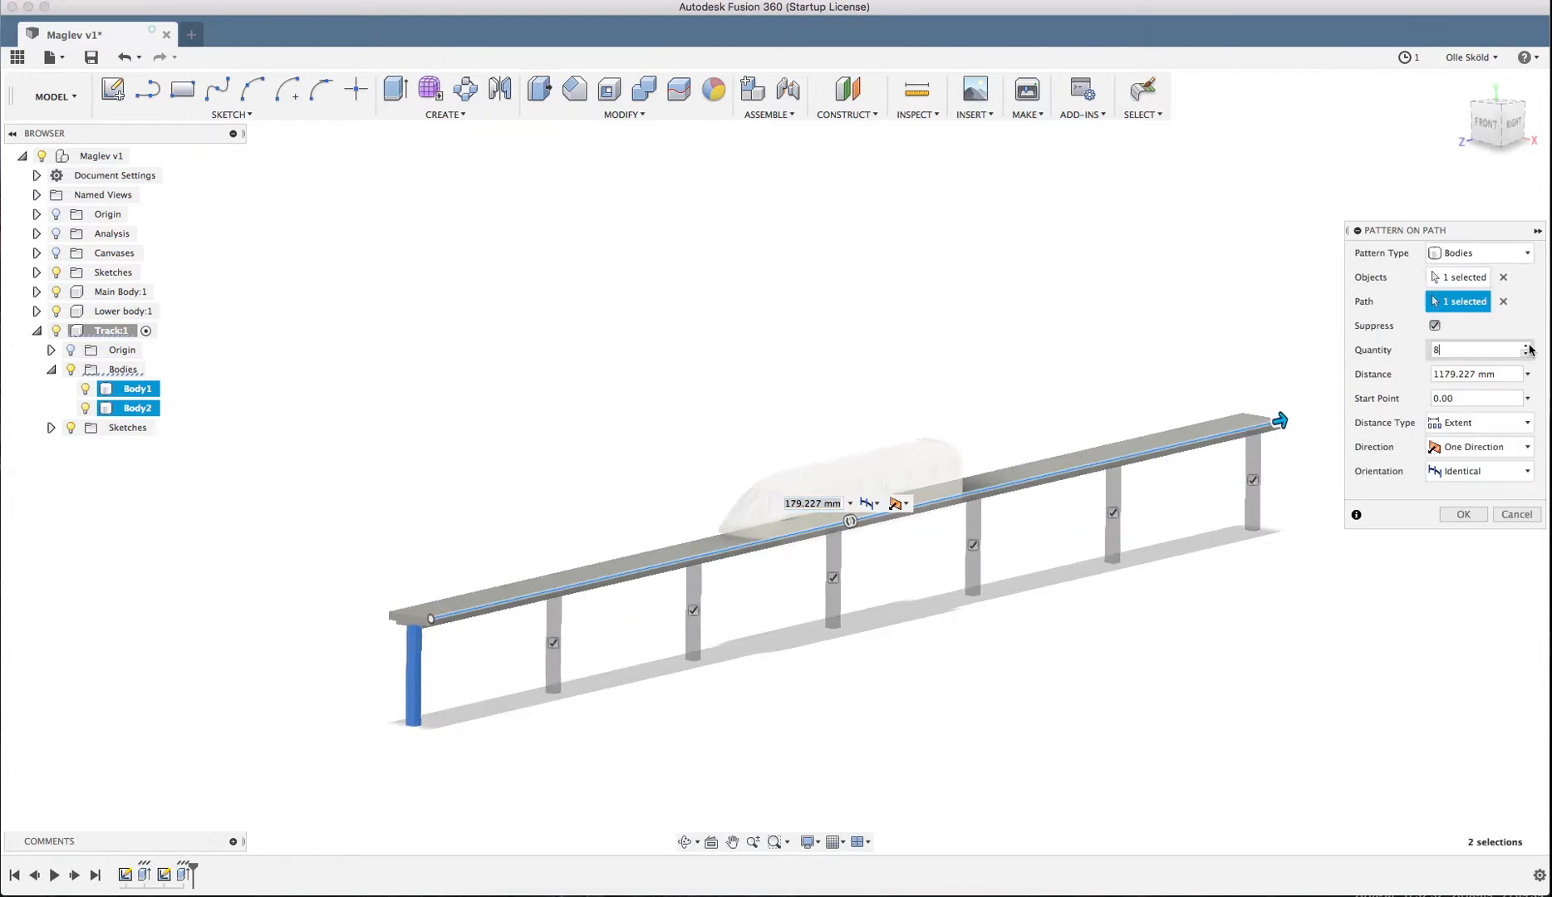
left_click(1528, 346)
left_click(1528, 346)
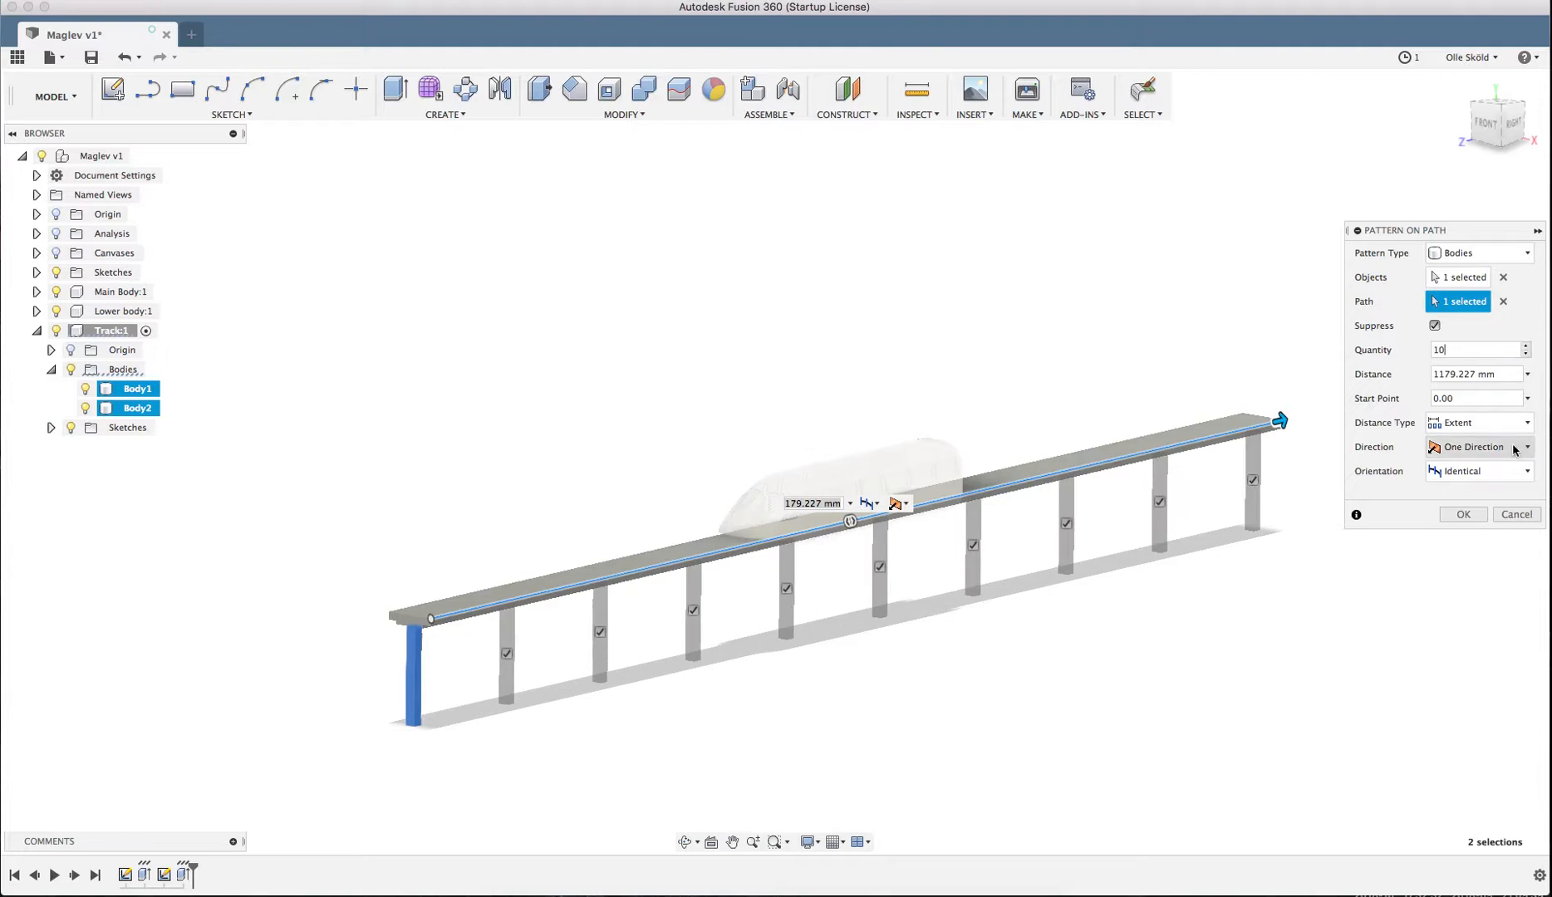
key("Return")
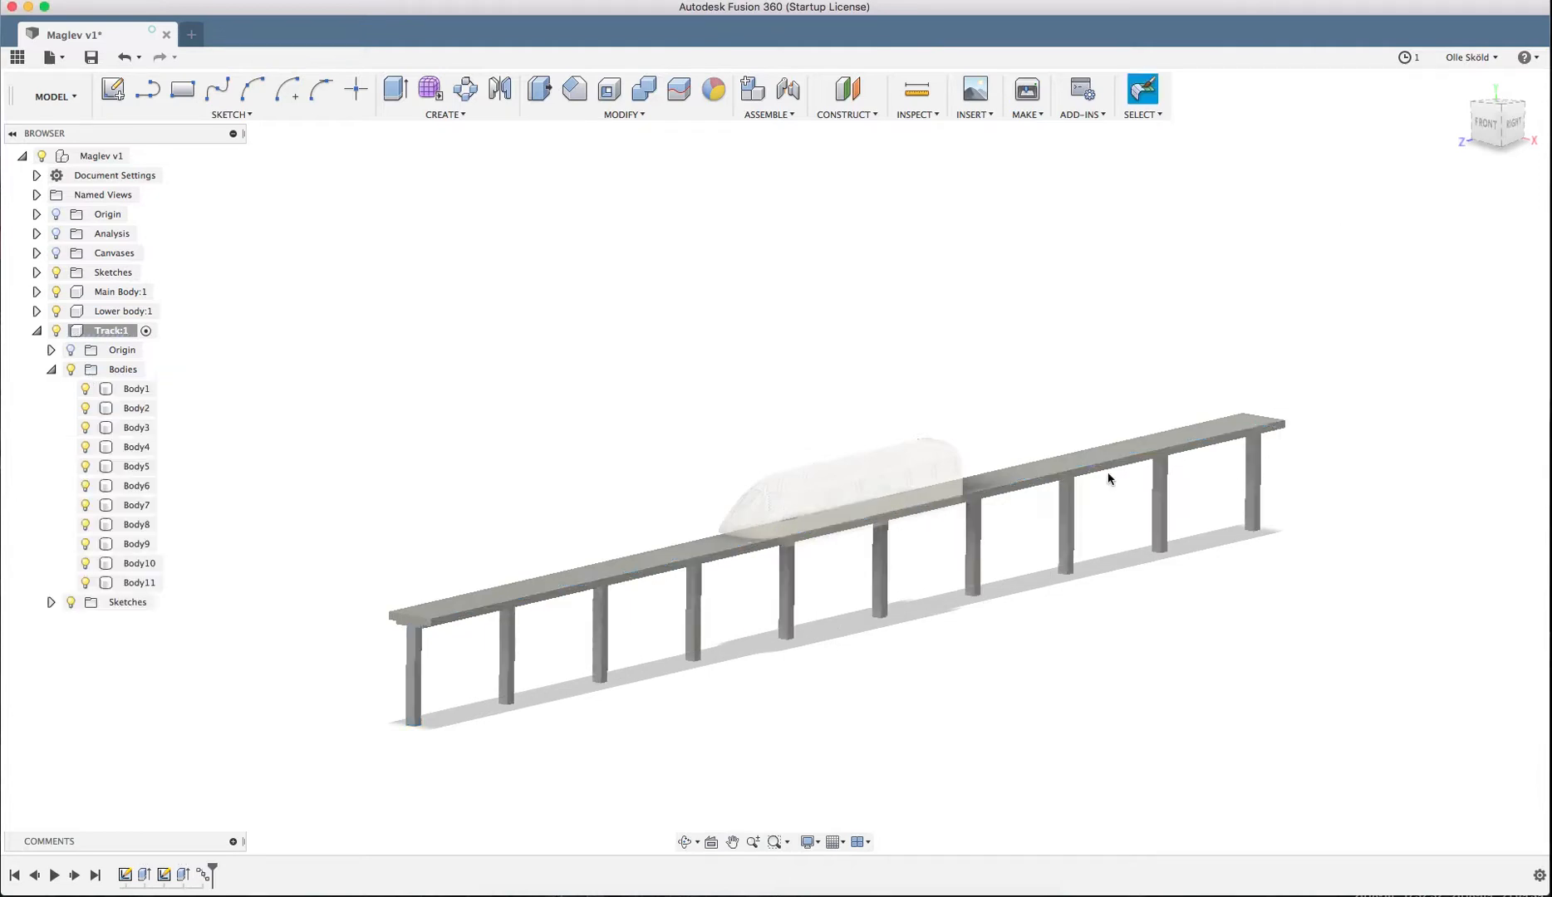
- Activate the top-level Maglev v1 component
mouse_move(1108, 478)
middle_mouse_down("shift")
mouse_move(1084, 444)
mouse_move(1105, 453)
middle_mouse_up("shift")
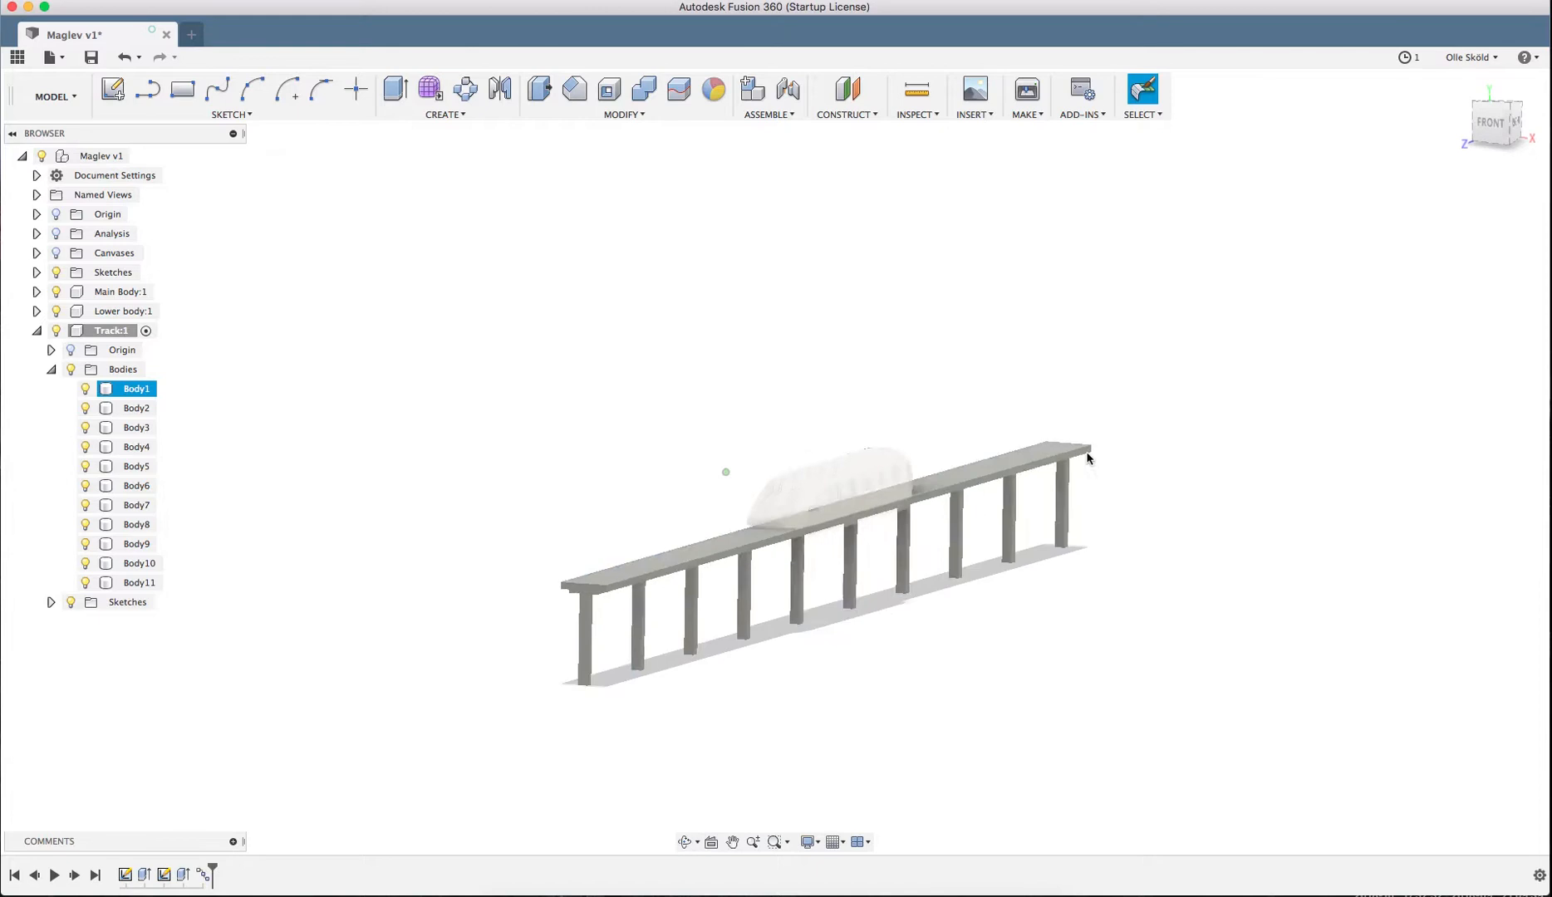
right_click(98, 157)
left_click(106, 172)
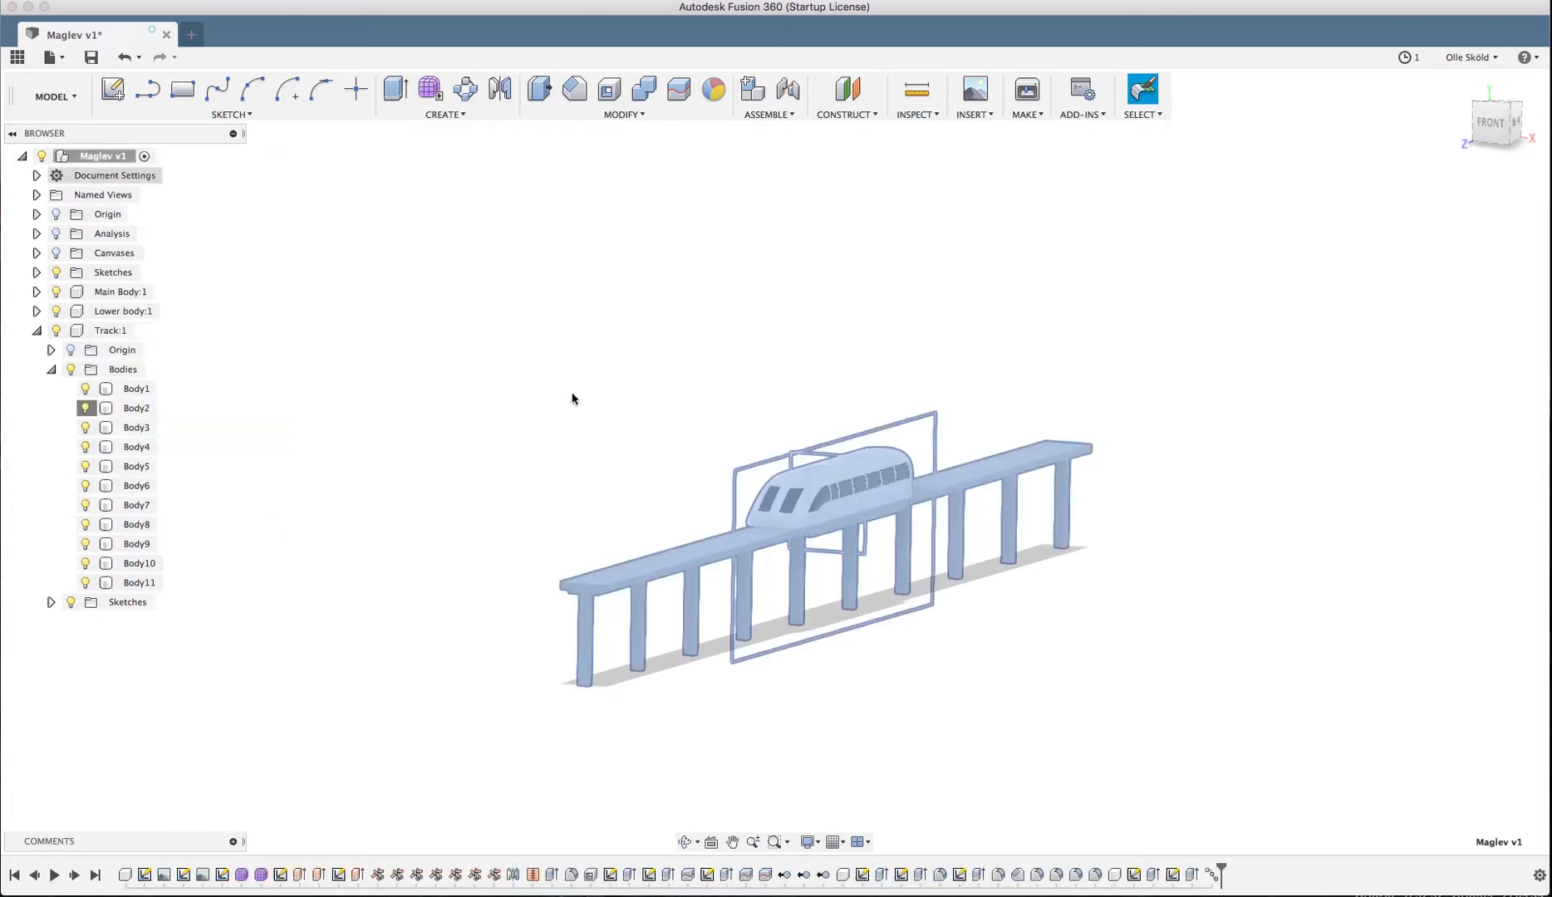
- Set the viewport camera to Perspective for viewing the train and its elevated track
middle_click_drag(471, 539, 693, 630, "shift")
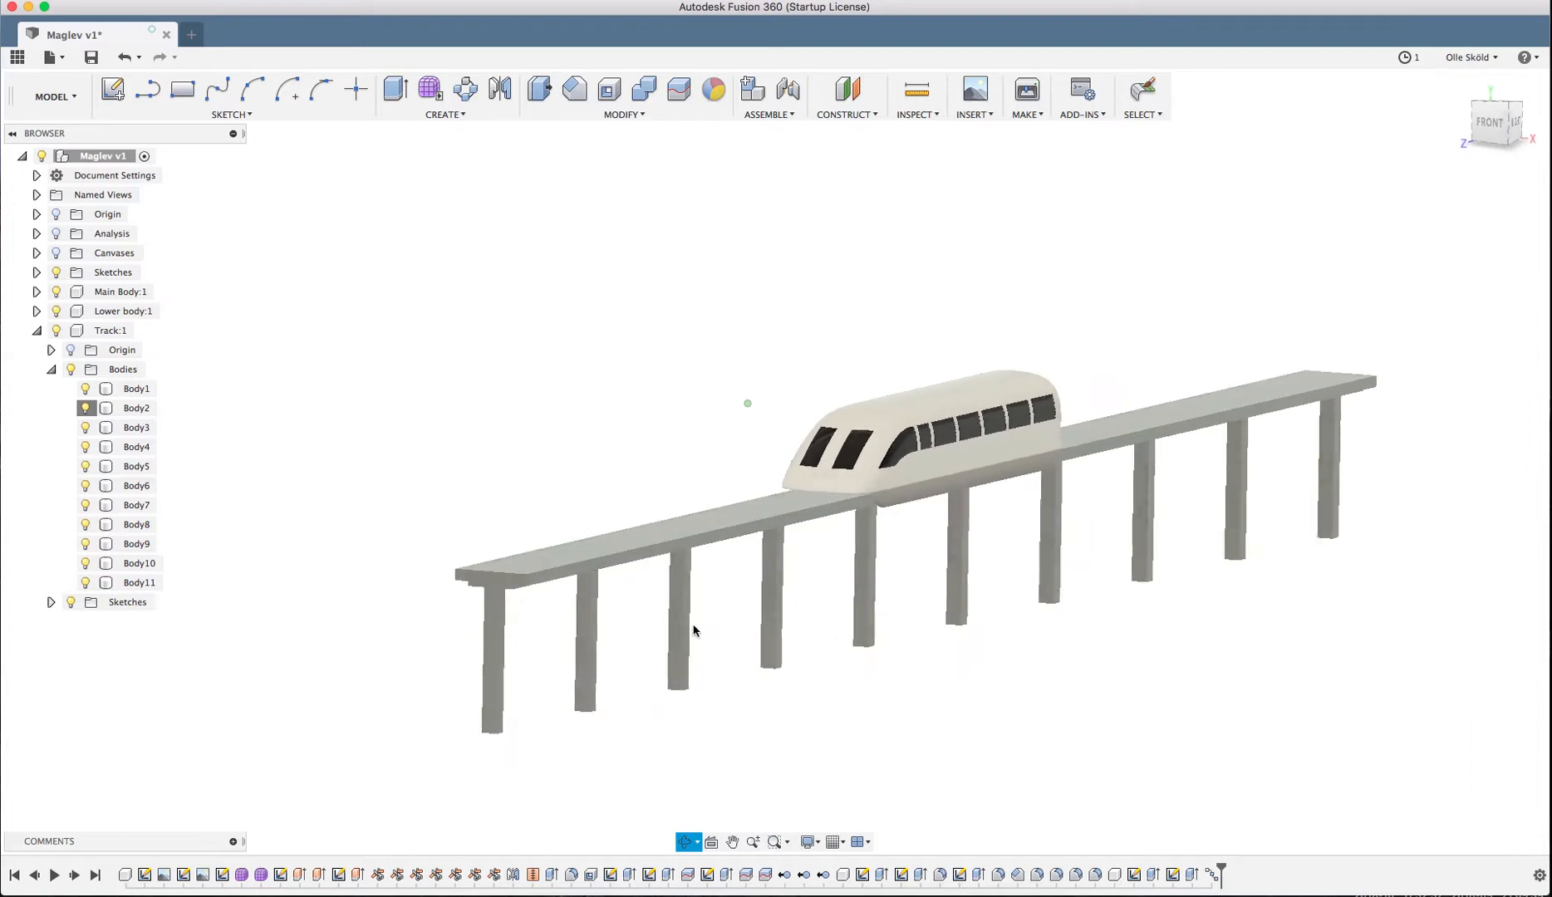
left_click(819, 843)
mouse_move(909, 786)
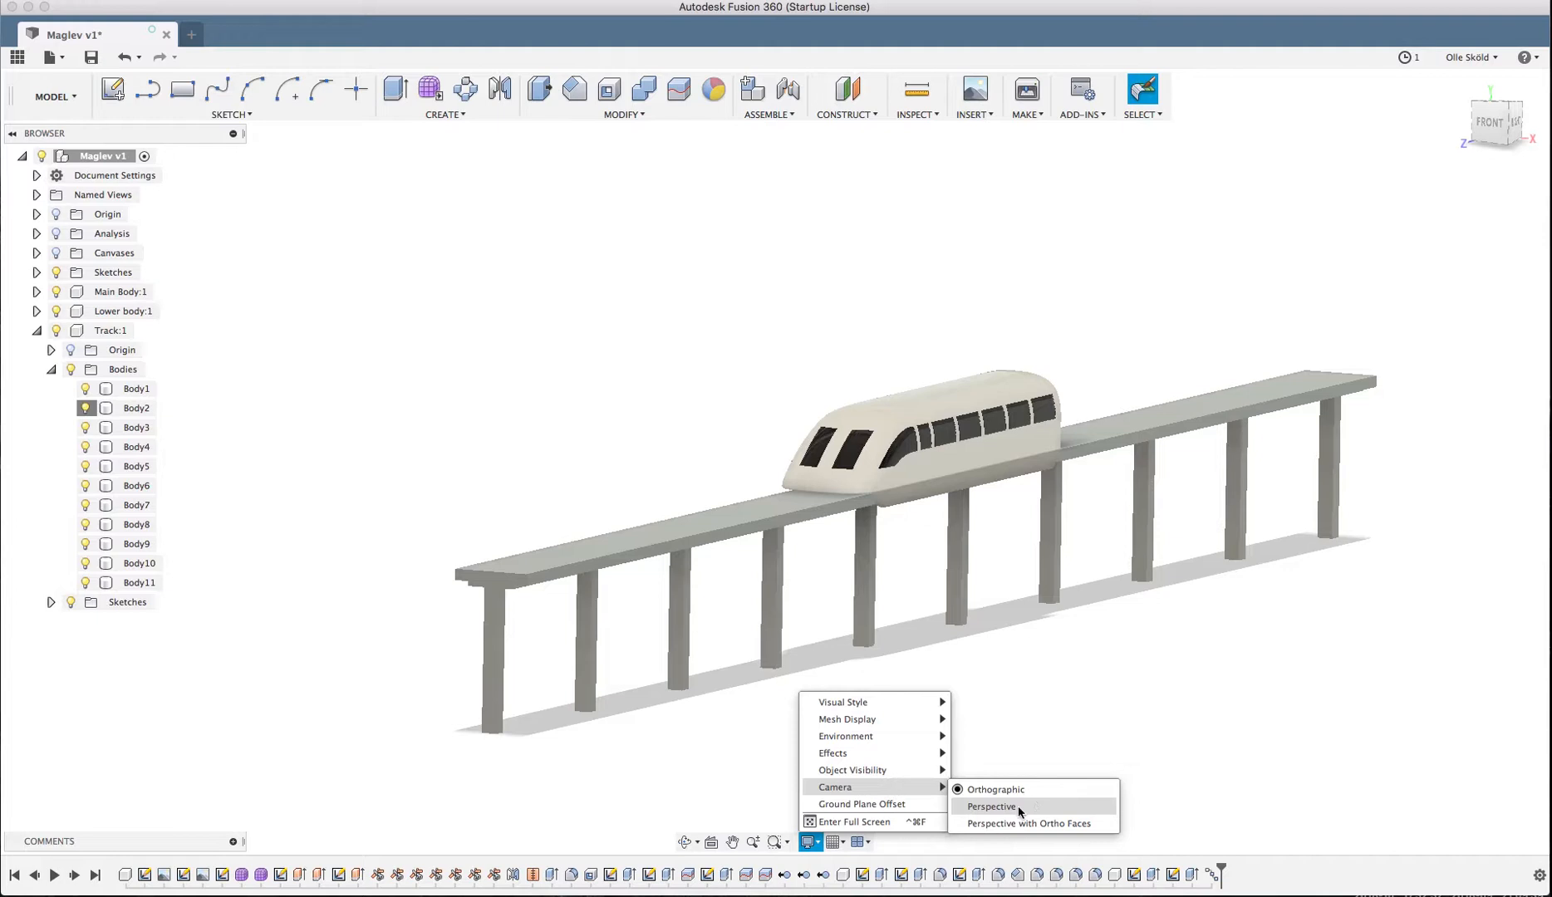
left_click(1020, 809)
scroll(1108, 441, "down", 5)
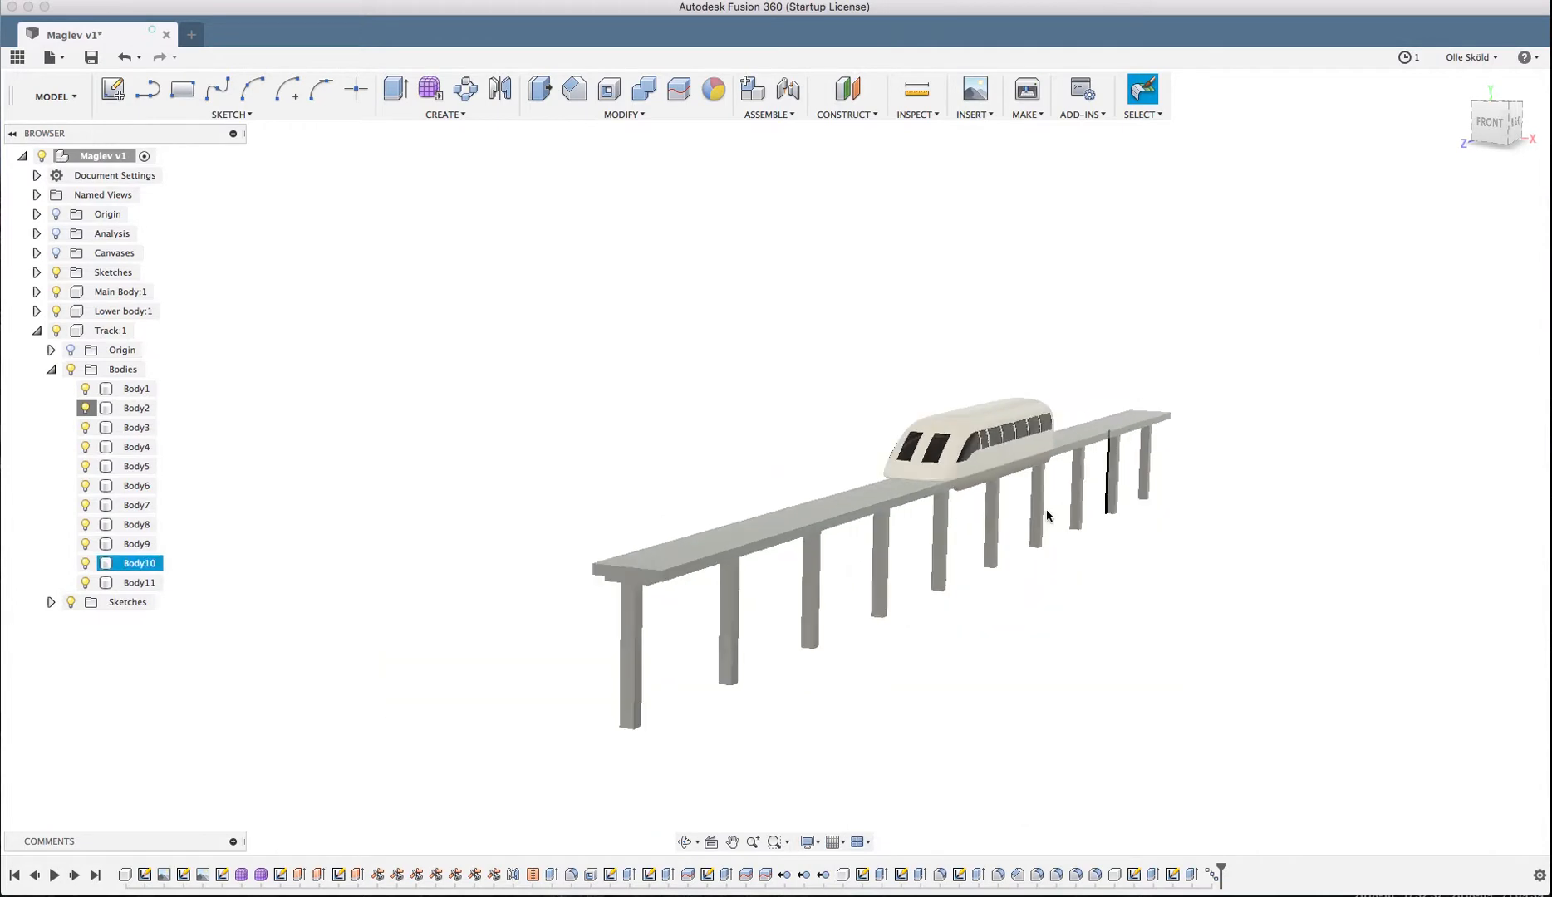
scroll(609, 710, "up", 1)
middle_click_drag(878, 728, 712, 726, "shift")
scroll(712, 721, "down", 1)
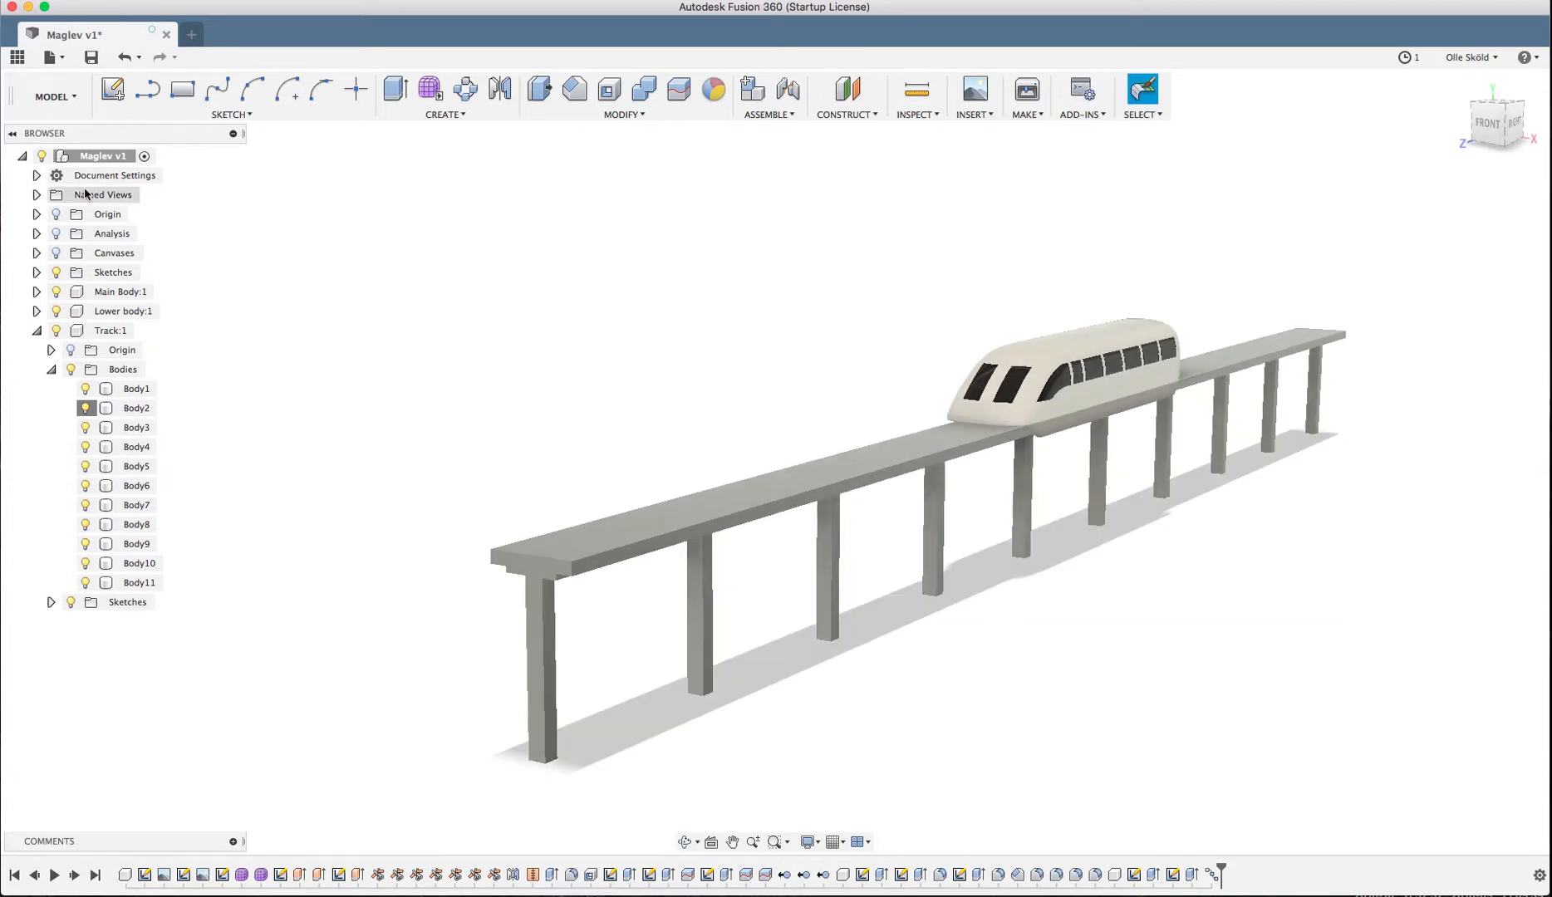
- Switch from the Model workspace to the Render workspace
left_click(56, 96)
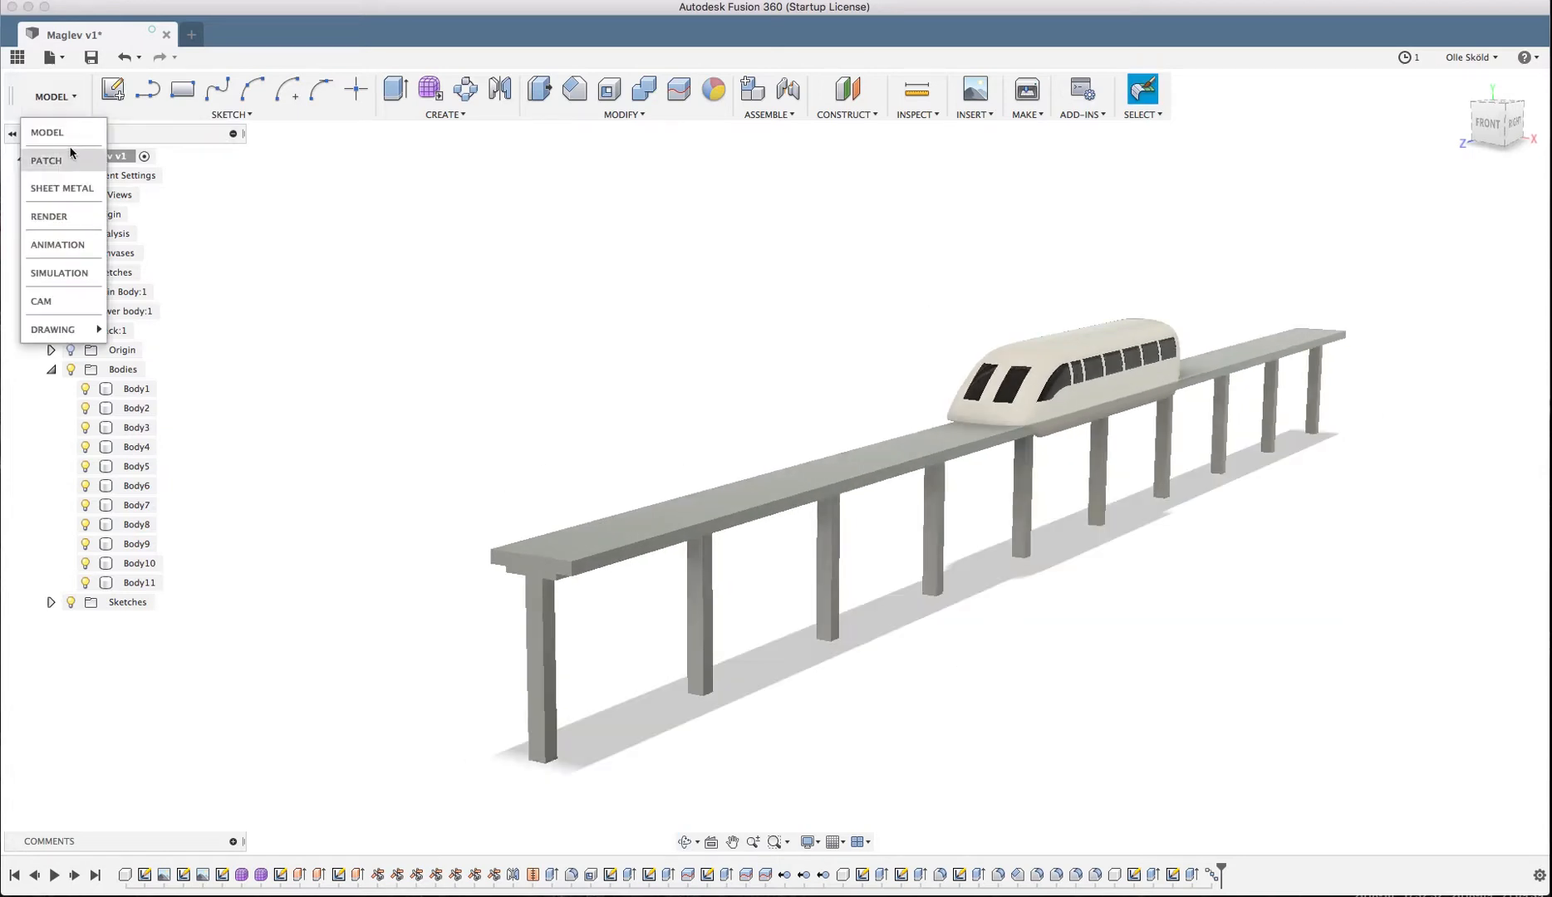
left_click(60, 218)
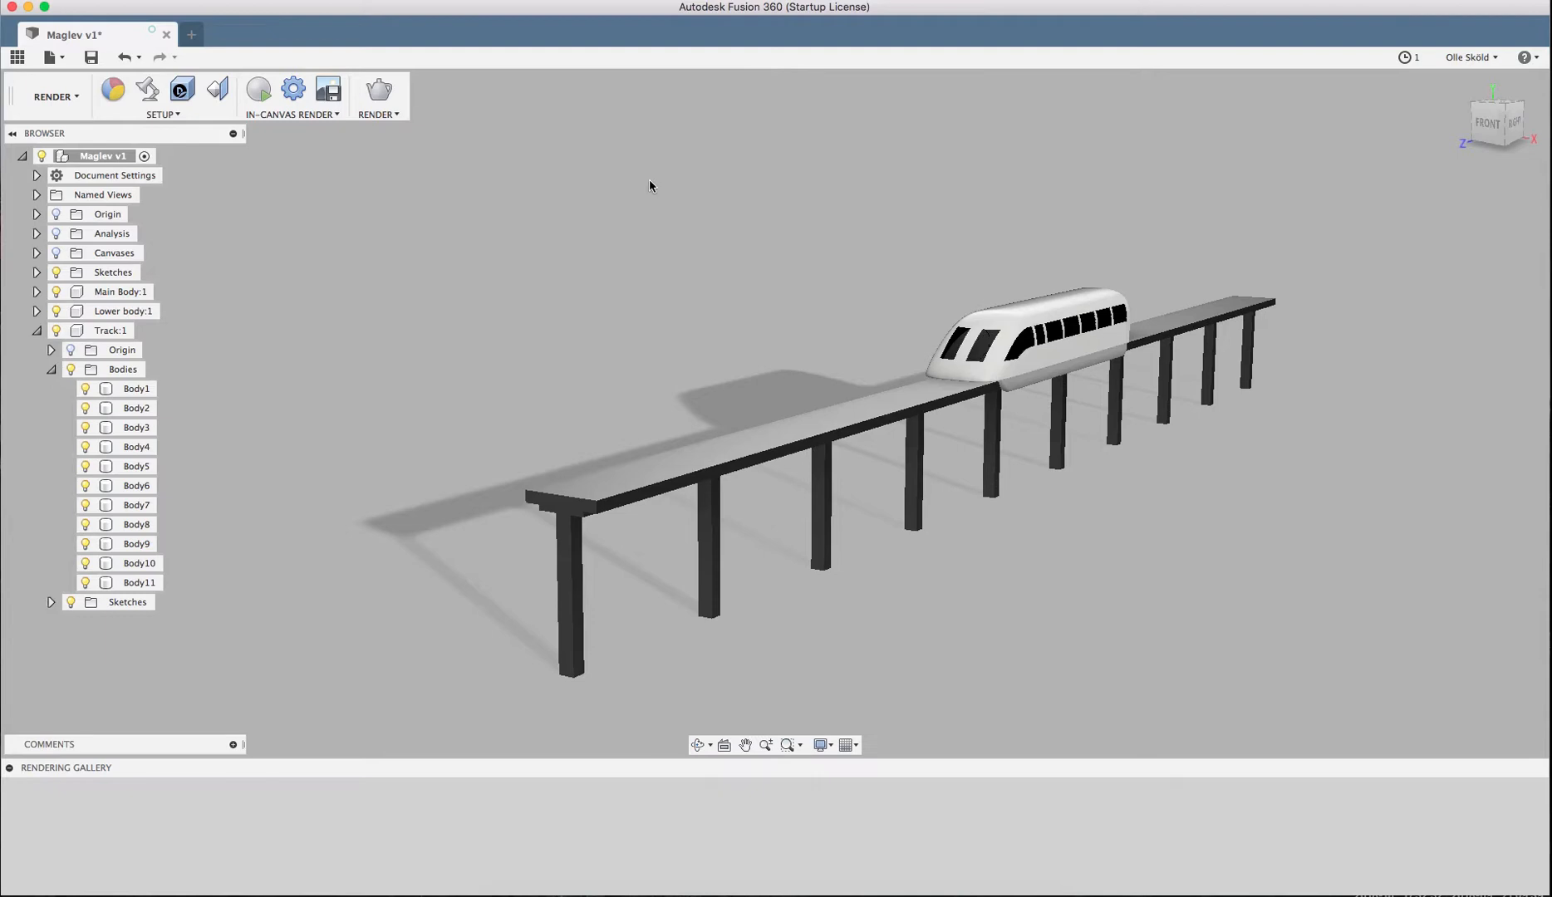
left_click(260, 88)
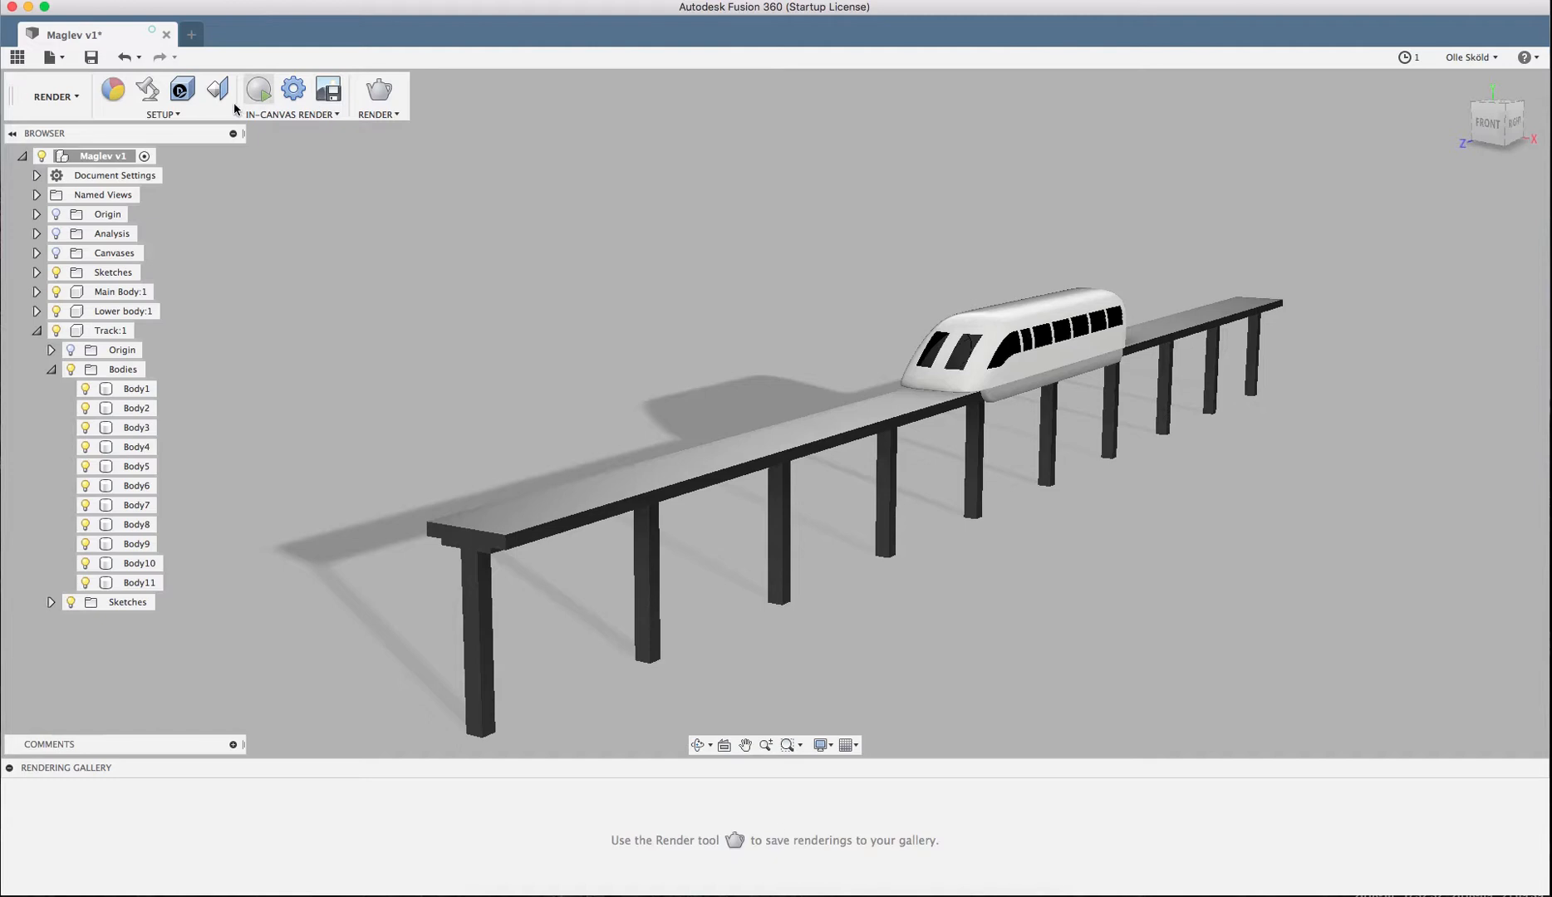
- Change the render scene's background from a solid color to Environment in the scene settings
left_click(150, 90)
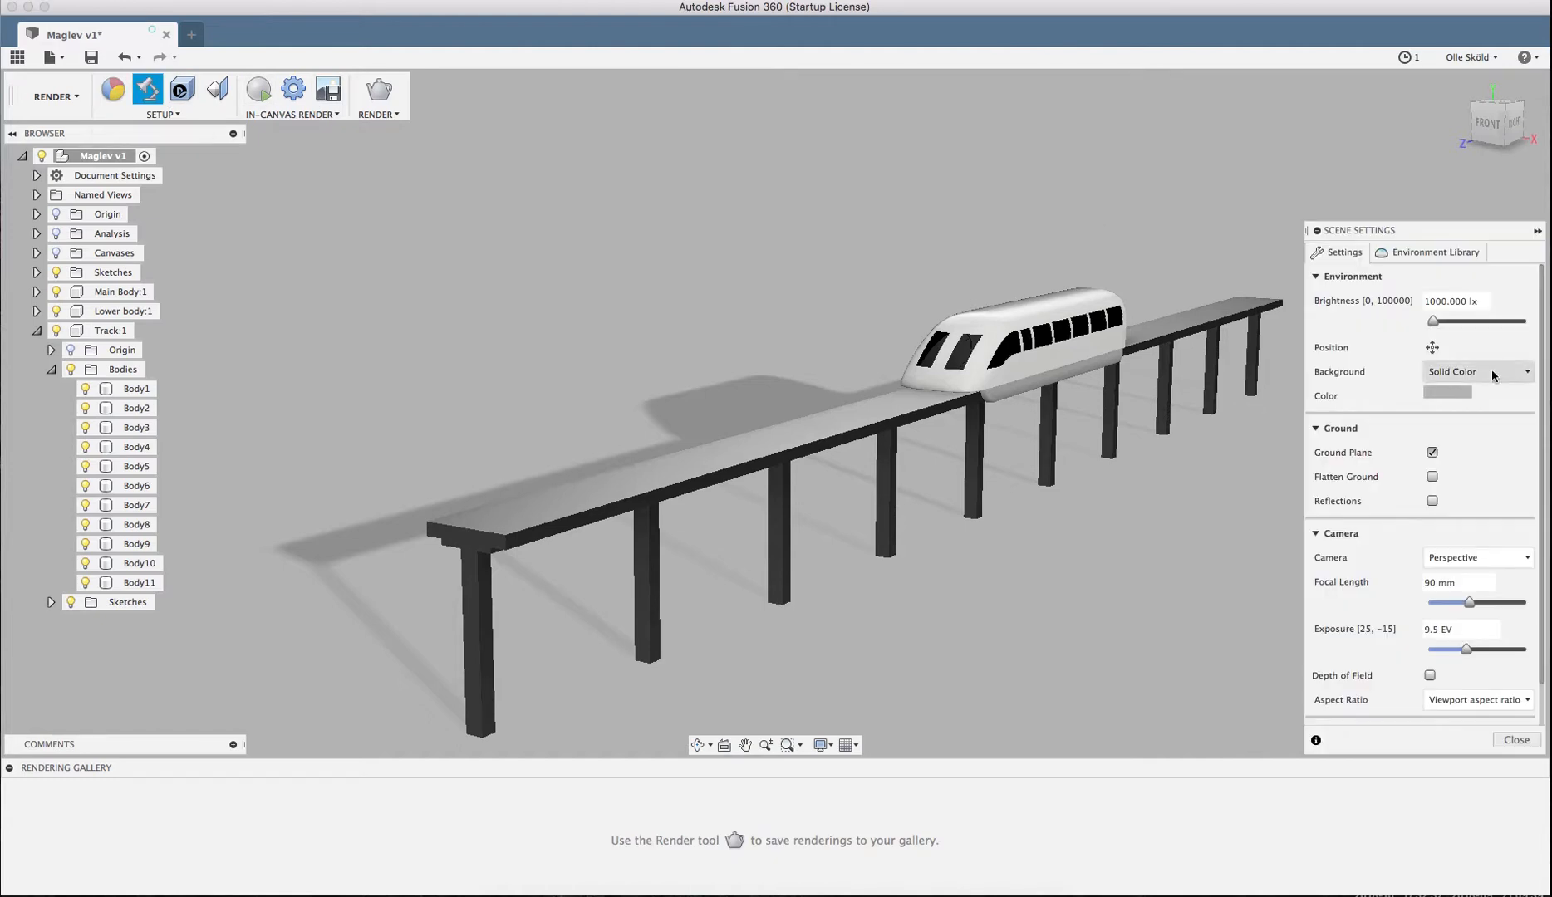
left_click(1447, 392)
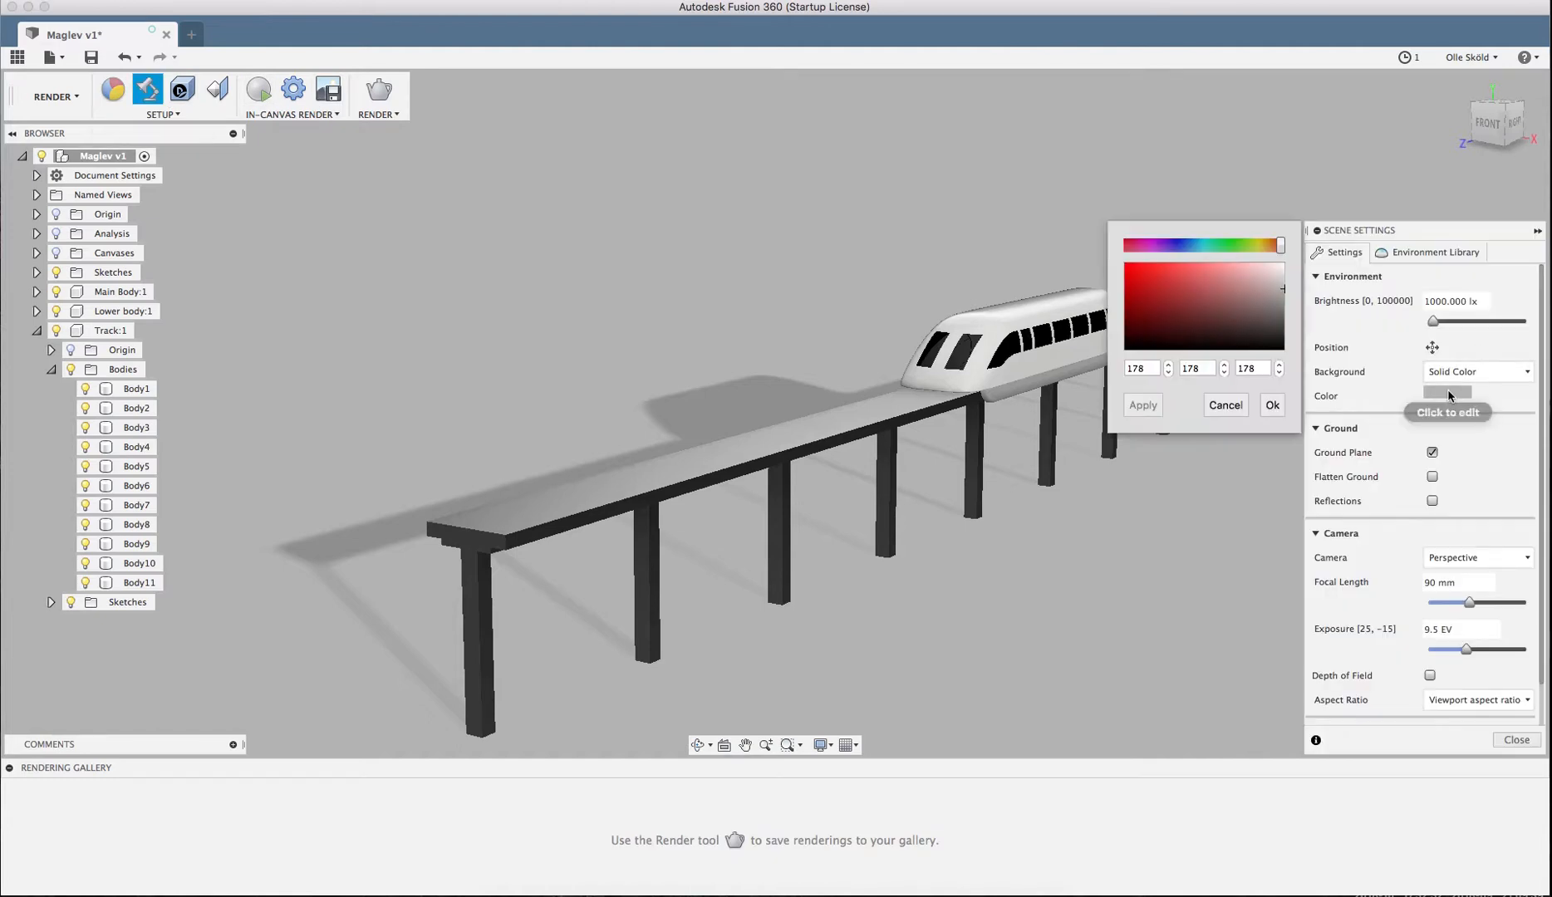
left_click(1226, 407)
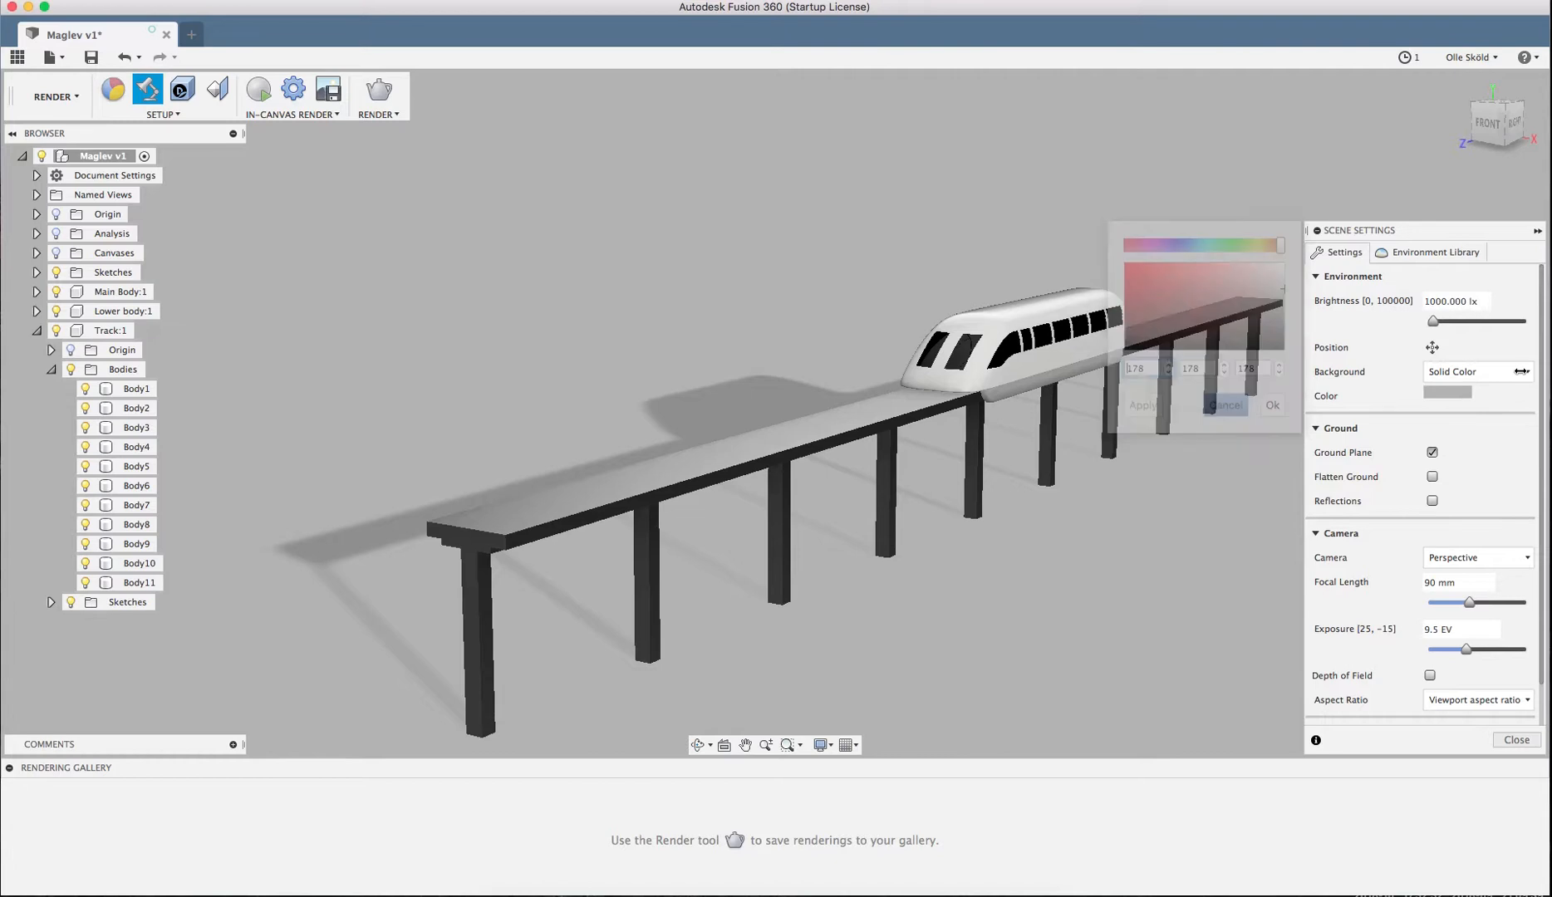
left_click(1478, 371)
left_click(1484, 396)
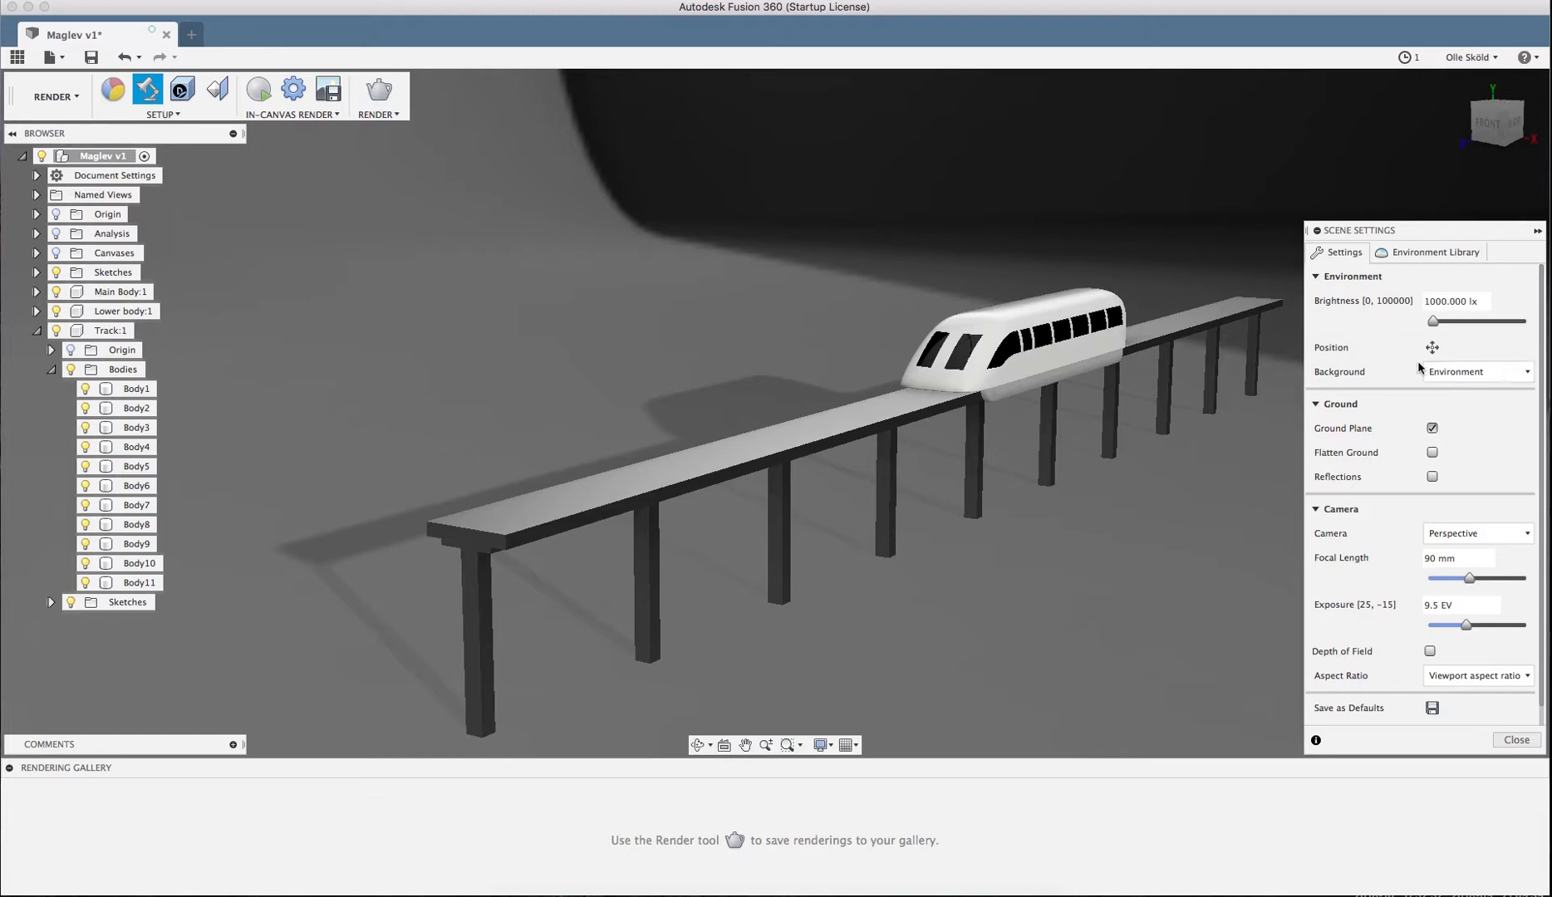
- Apply the Dry lake bed environment from the environment library to the scene and close the scene settings
left_click(1418, 255)
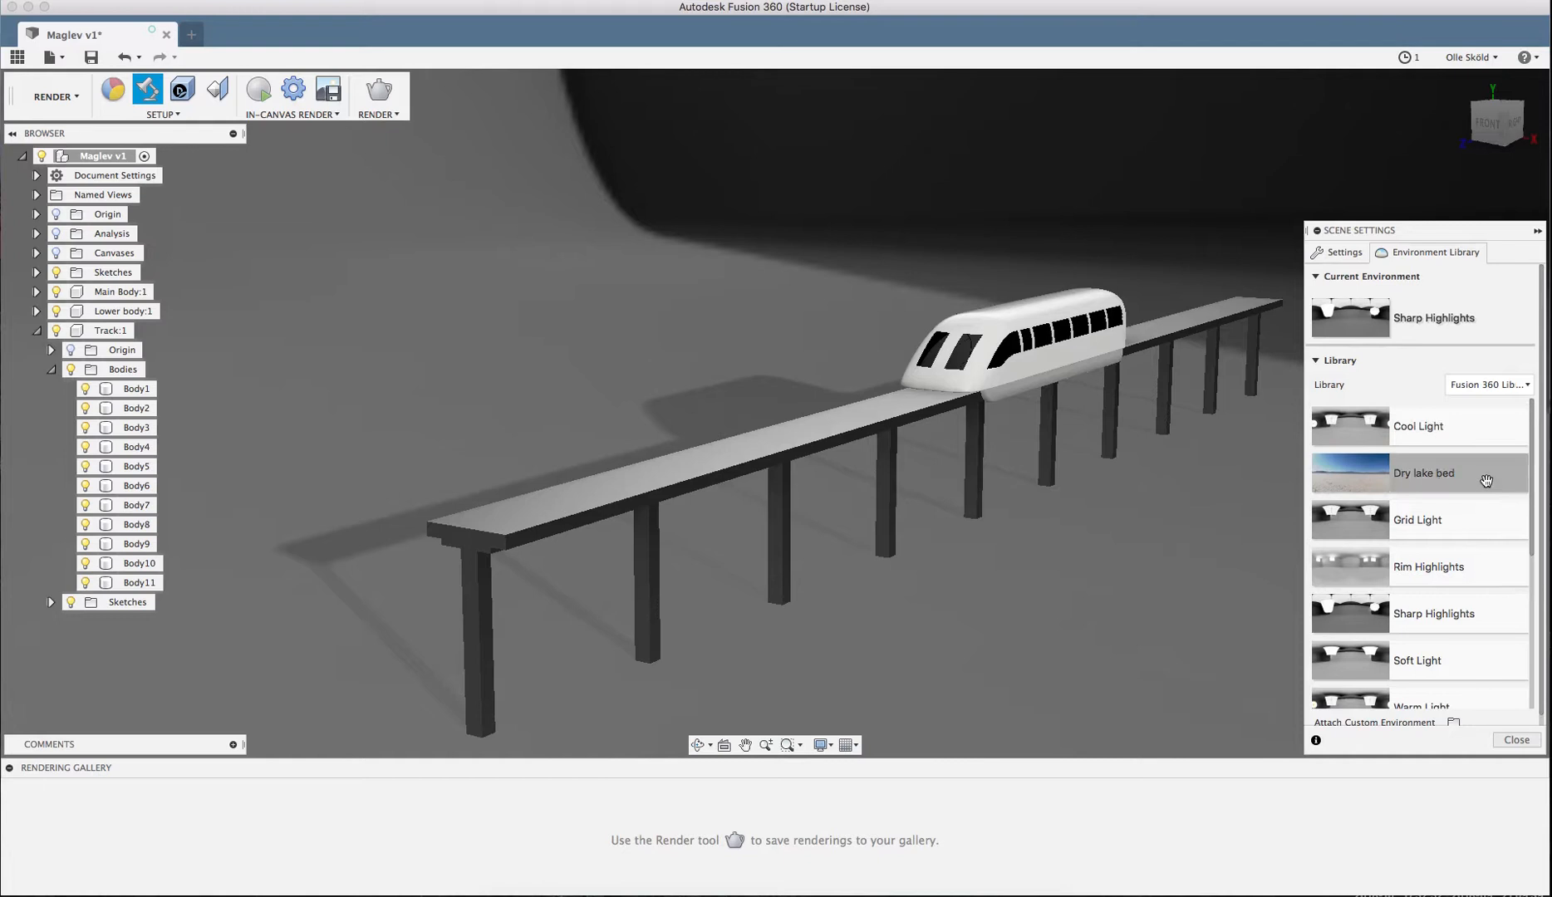
left_click_drag(1446, 478, 1379, 314)
left_click(1337, 252)
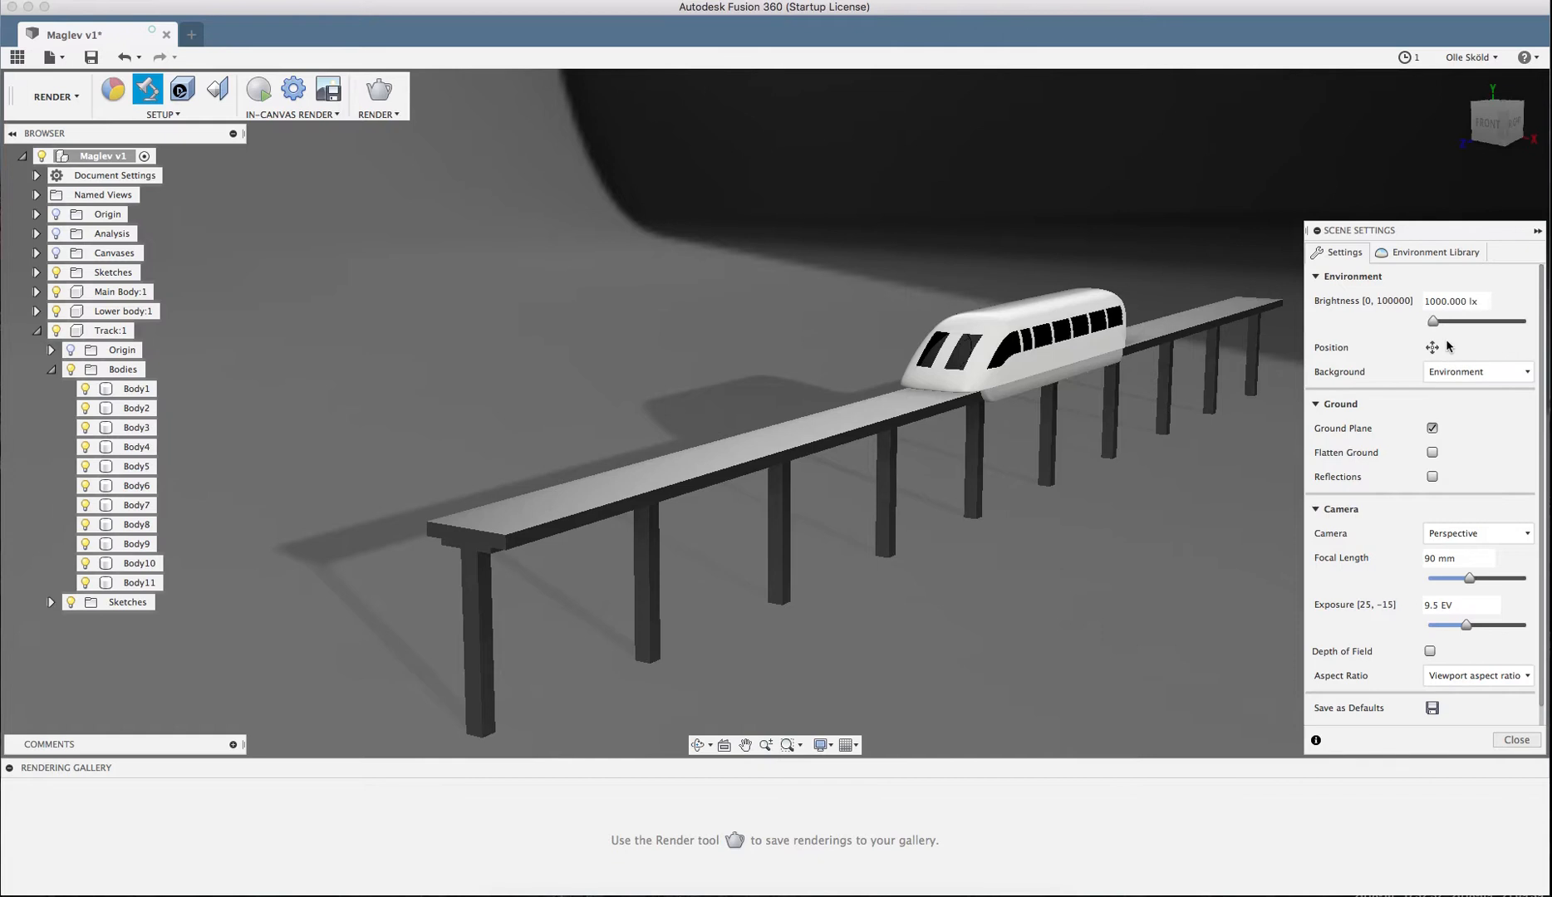
left_click(1395, 253)
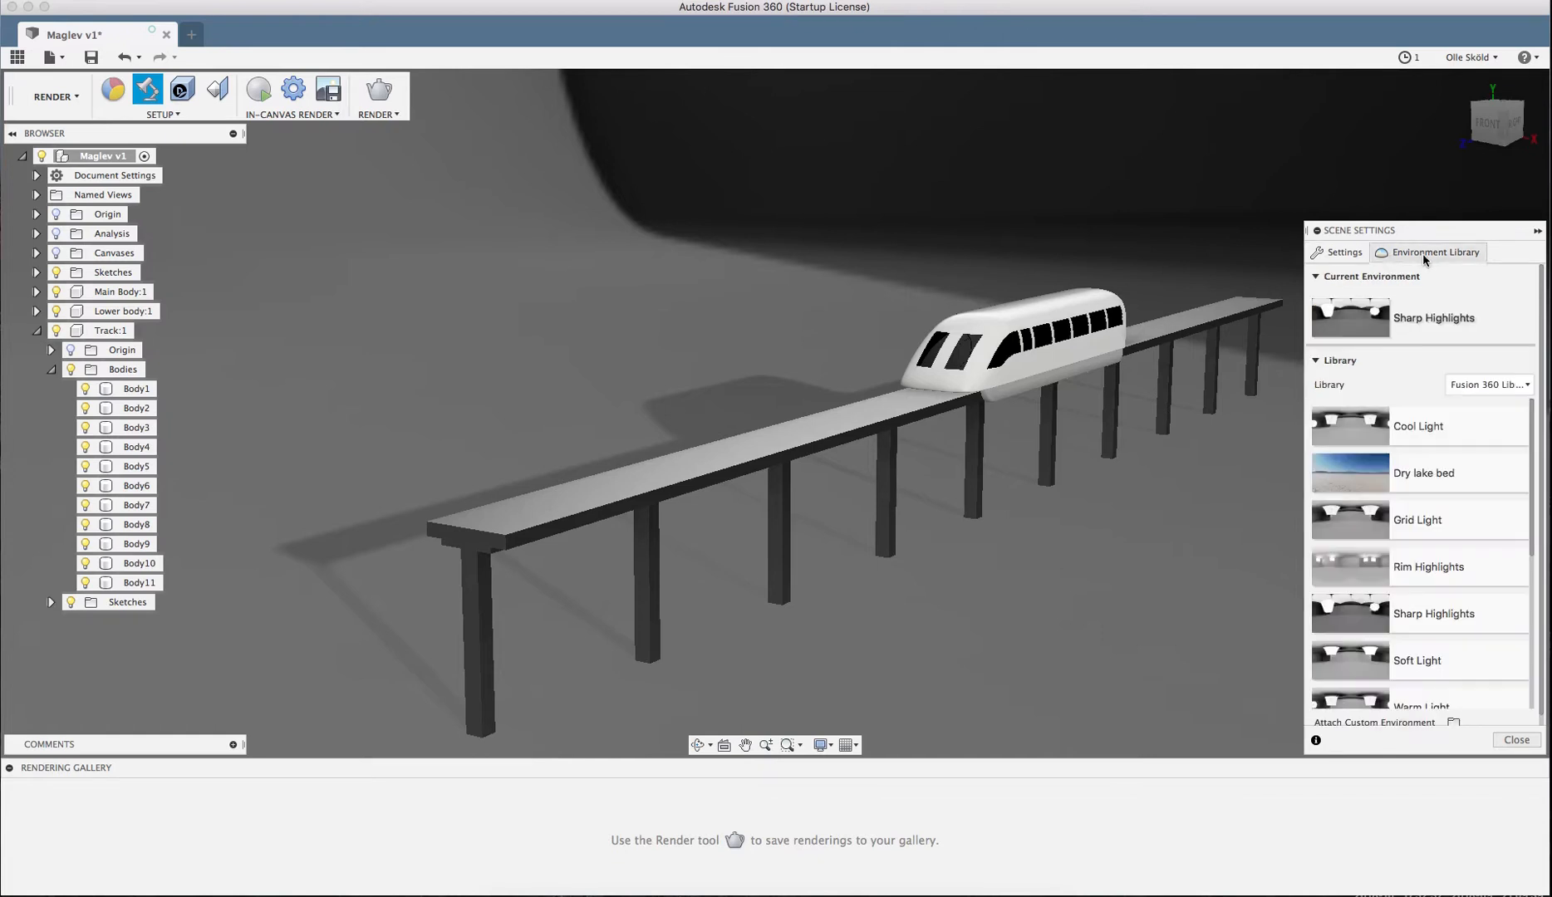
double_click(1442, 475)
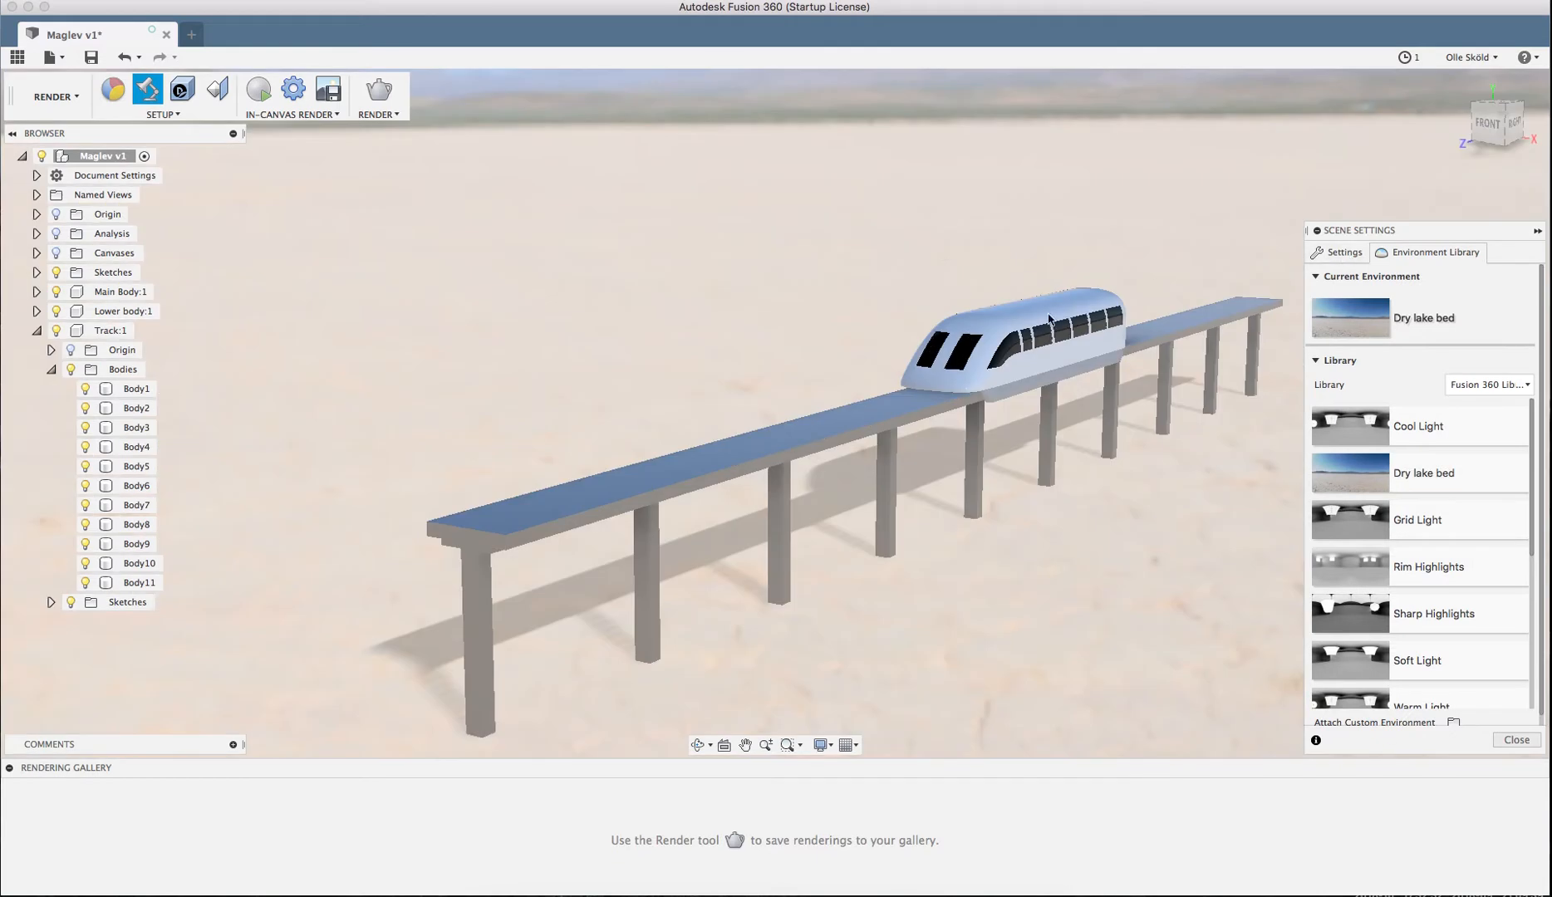
scroll(938, 249, "down", 3)
scroll(987, 370, "up", 5)
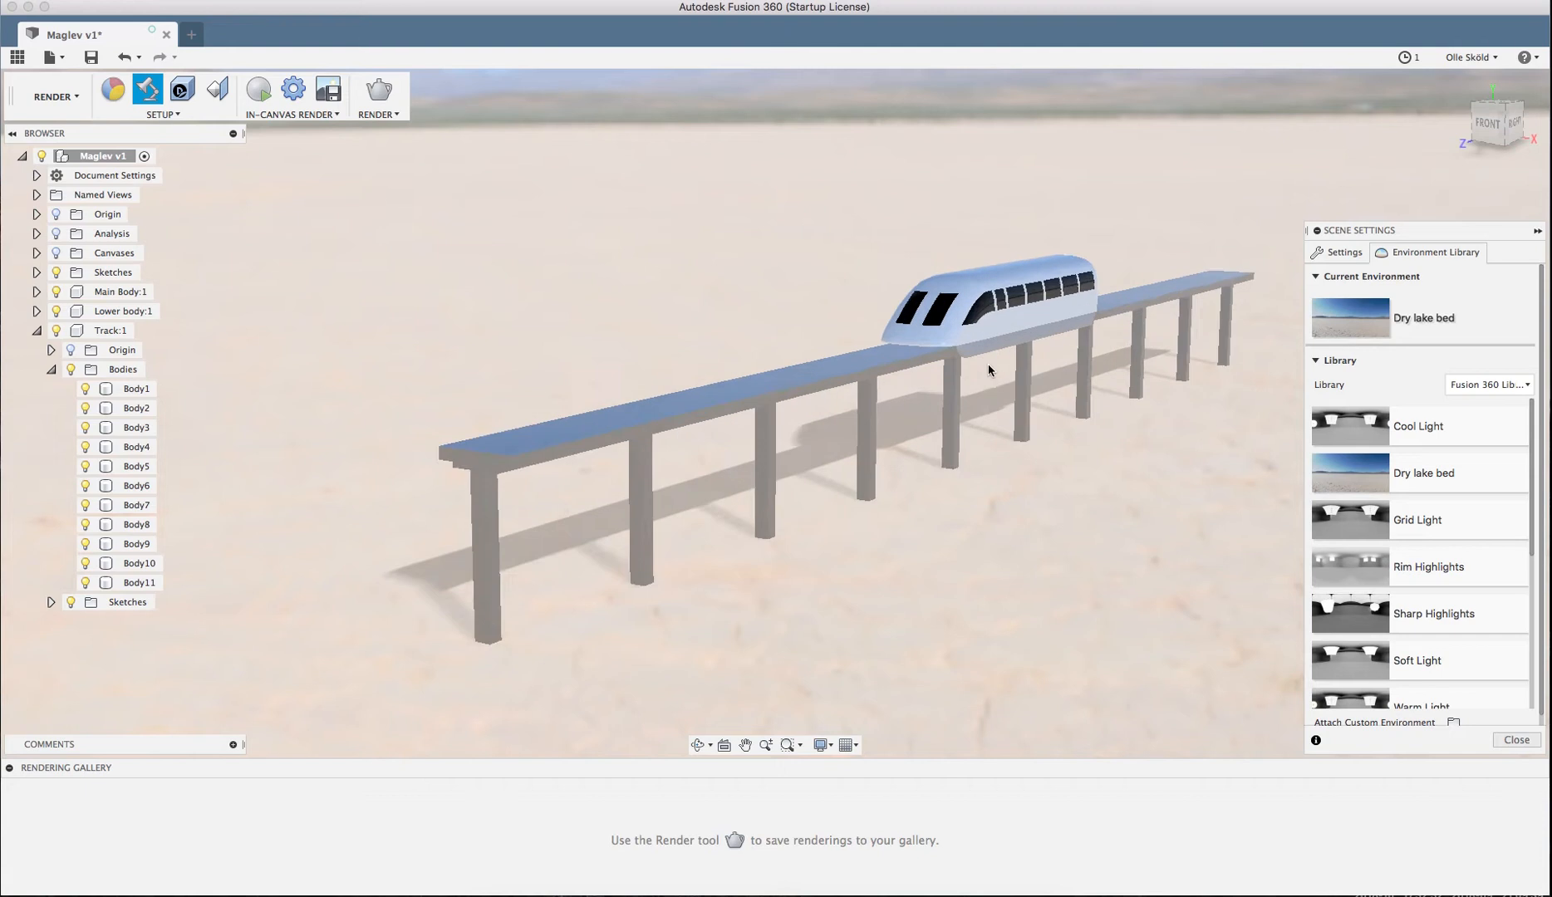
scroll(992, 374, "up", 3)
scroll(1119, 403, "down", 2)
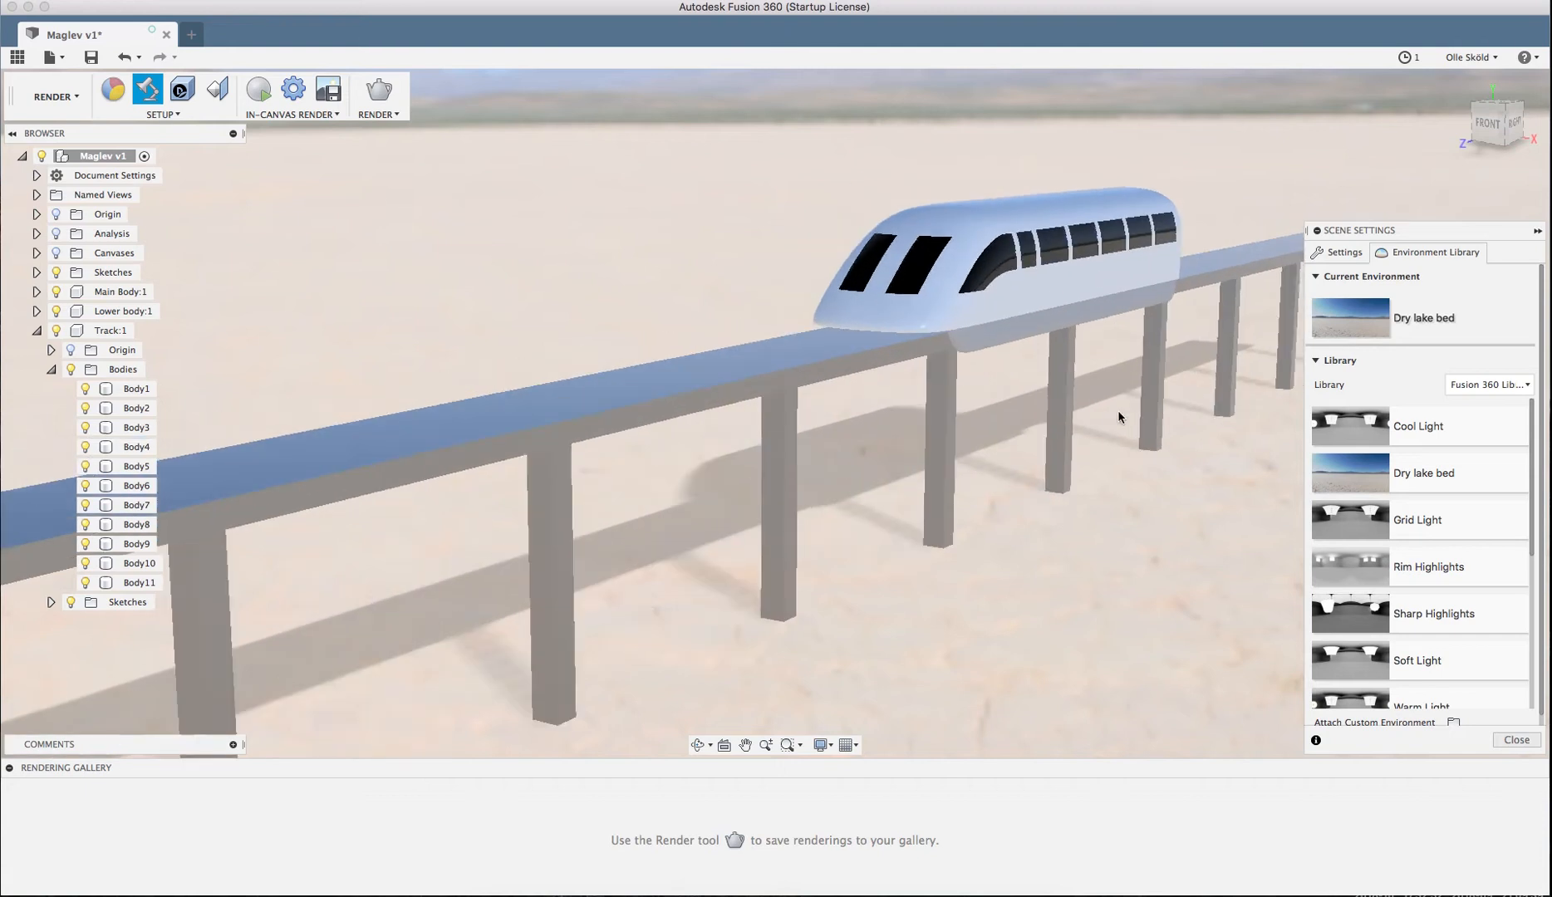
left_click(1512, 740)
- Compose a close, low-angle shot of the train on its pillared track with the horizon behind, and start the in-canvas render
middle_click_drag(1252, 519, 1140, 368, "shift")
left_click(994, 412)
scroll(994, 412, "up", 2)
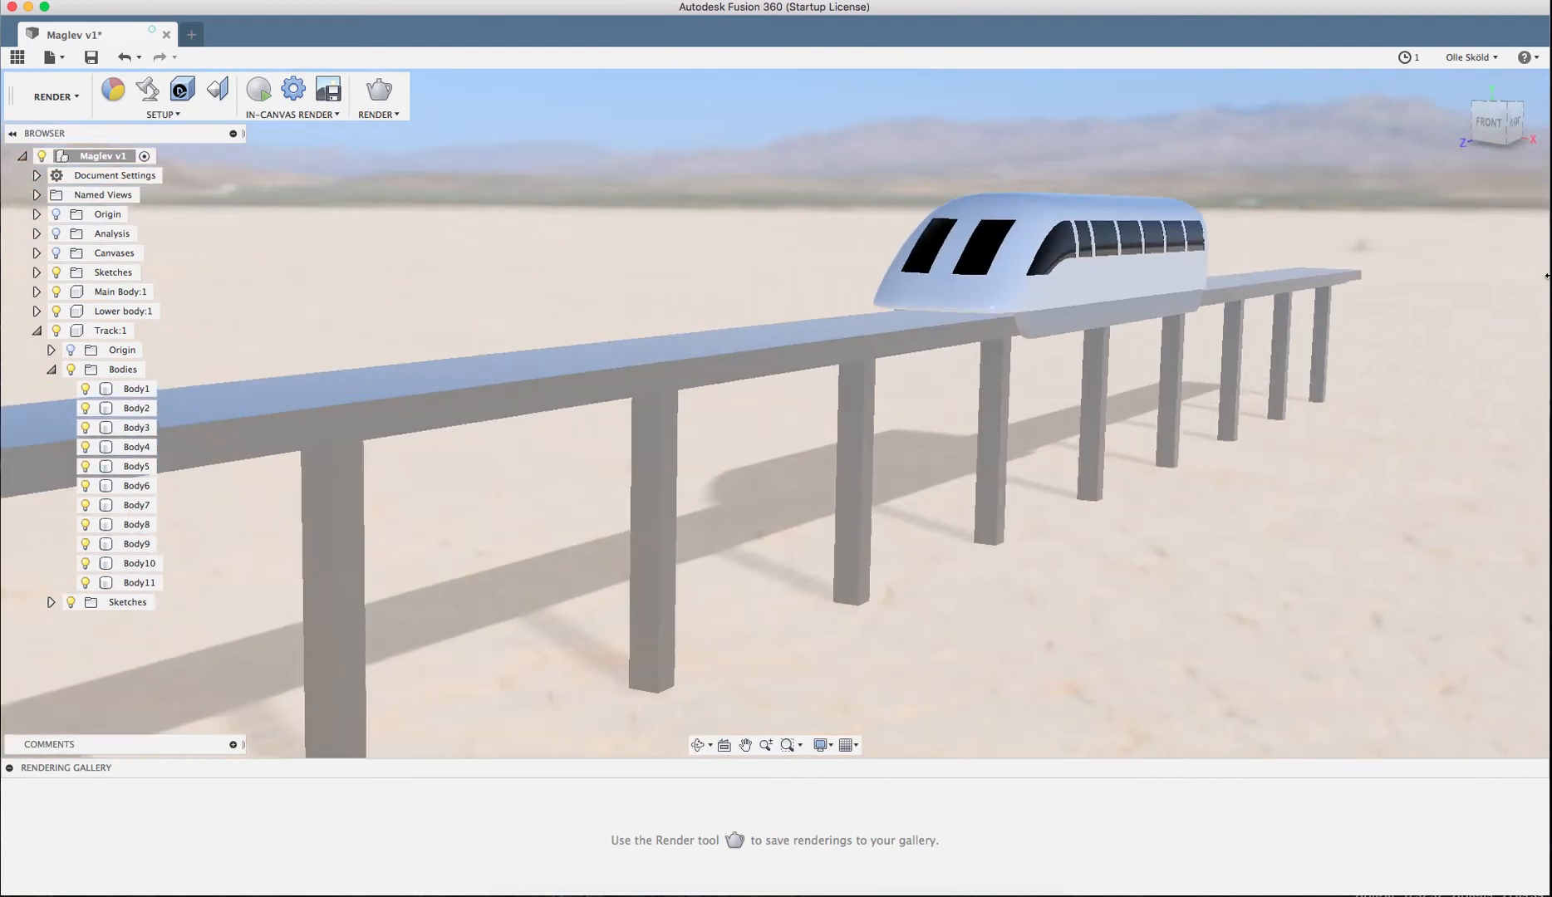
scroll(1335, 341, "down", 3)
scroll(1056, 432, "up", 4)
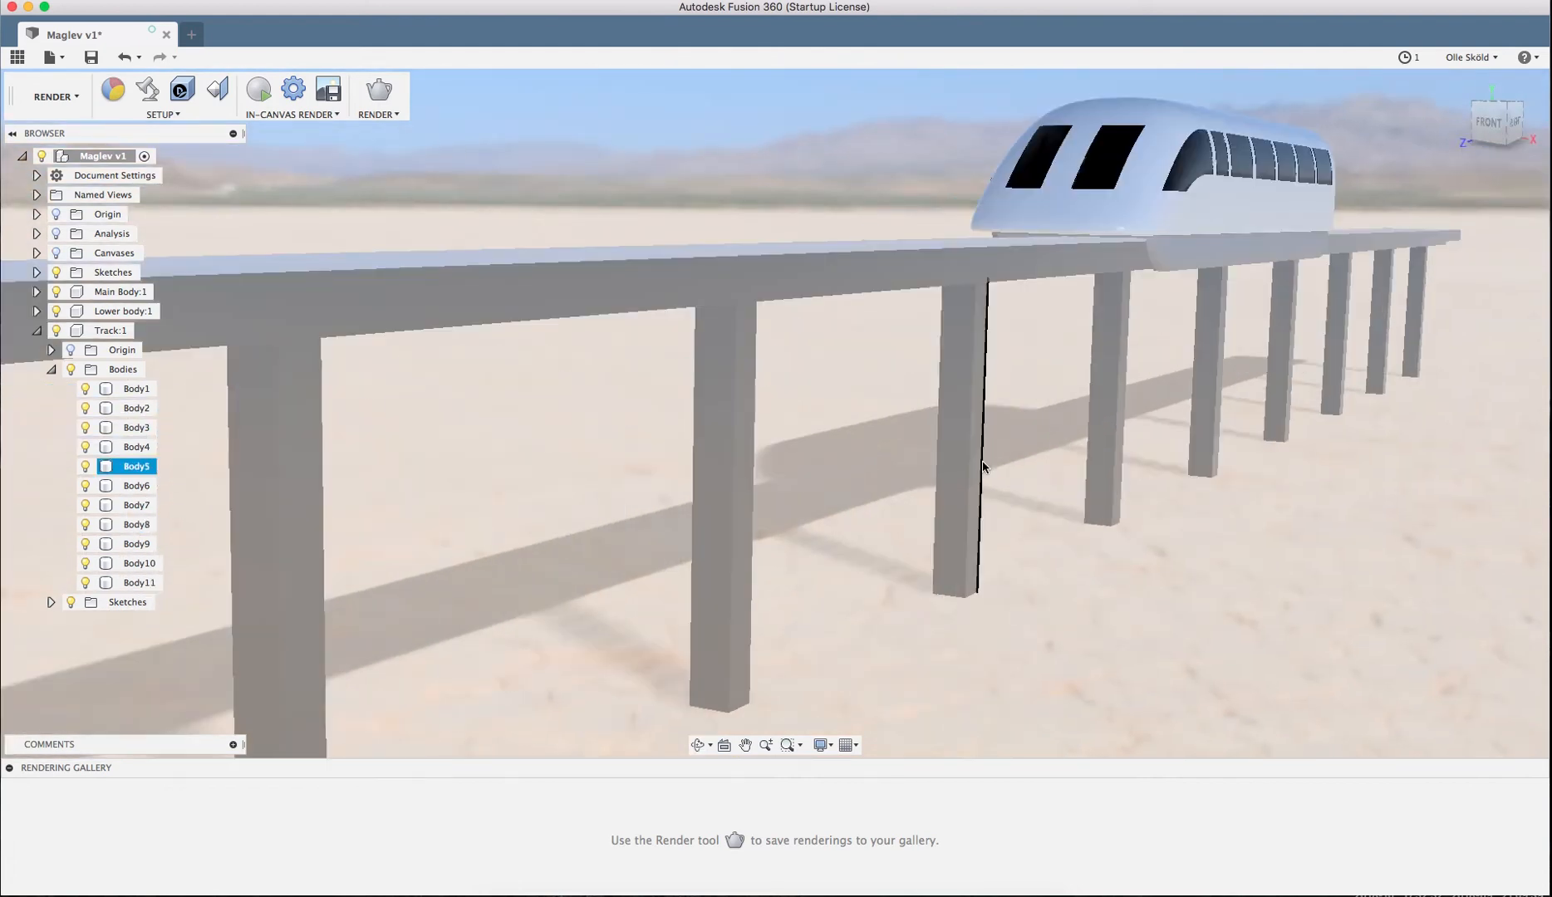
middle_click_drag(1018, 468, 1120, 477, "shift")
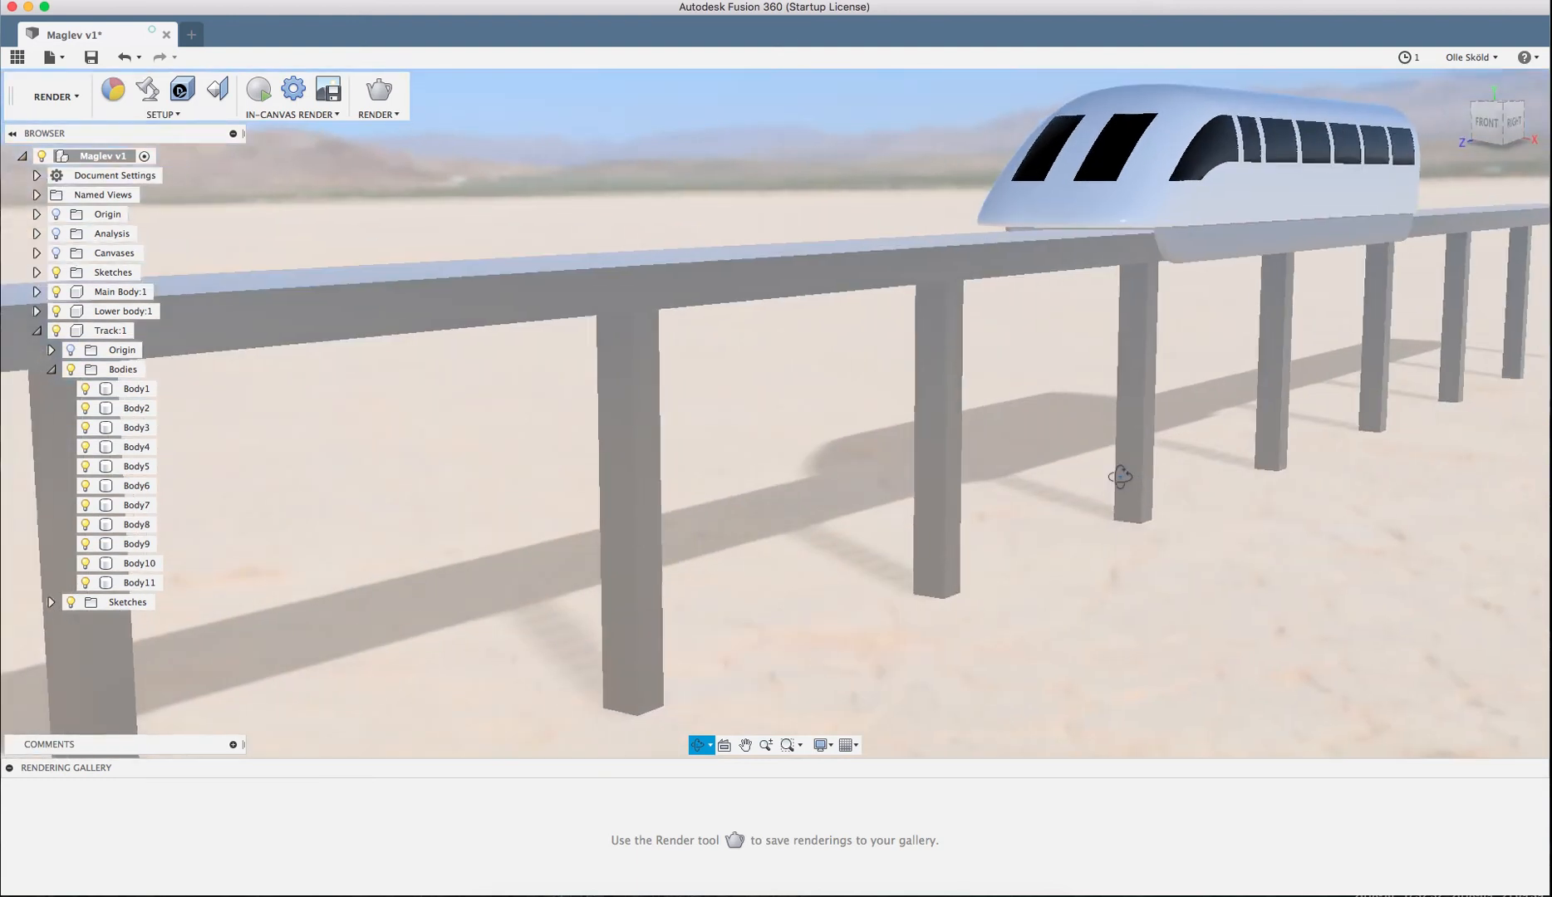
scroll(978, 543, "down", 3)
scroll(1079, 498, "up", 1)
left_click(1108, 382)
scroll(1108, 382, "up", 2)
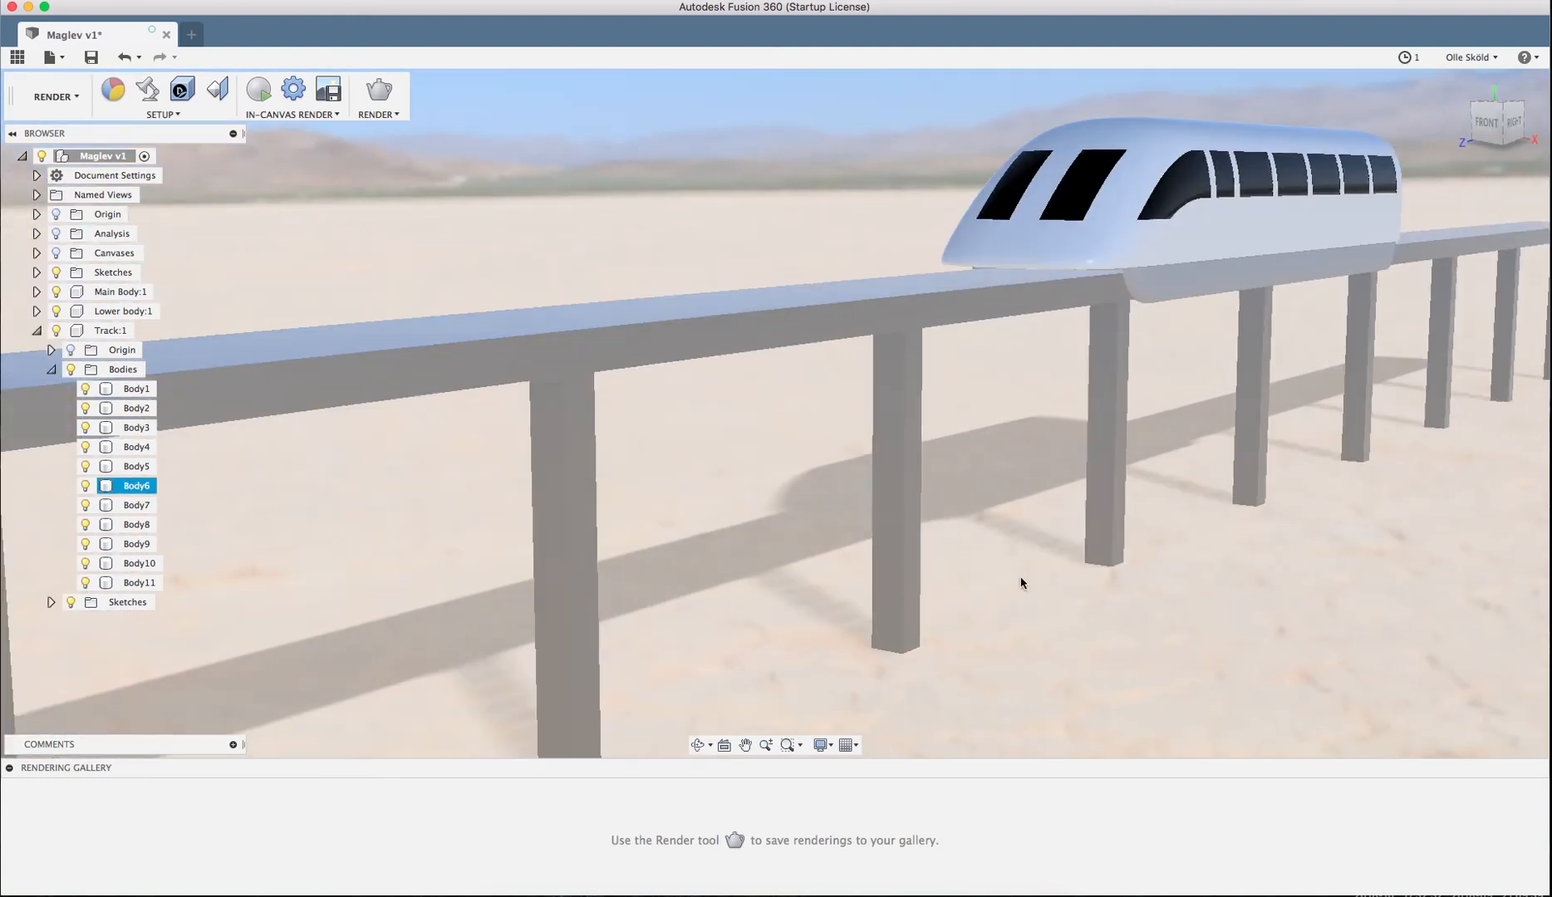
left_click(1021, 578)
middle_click_drag(1021, 577, 1011, 640)
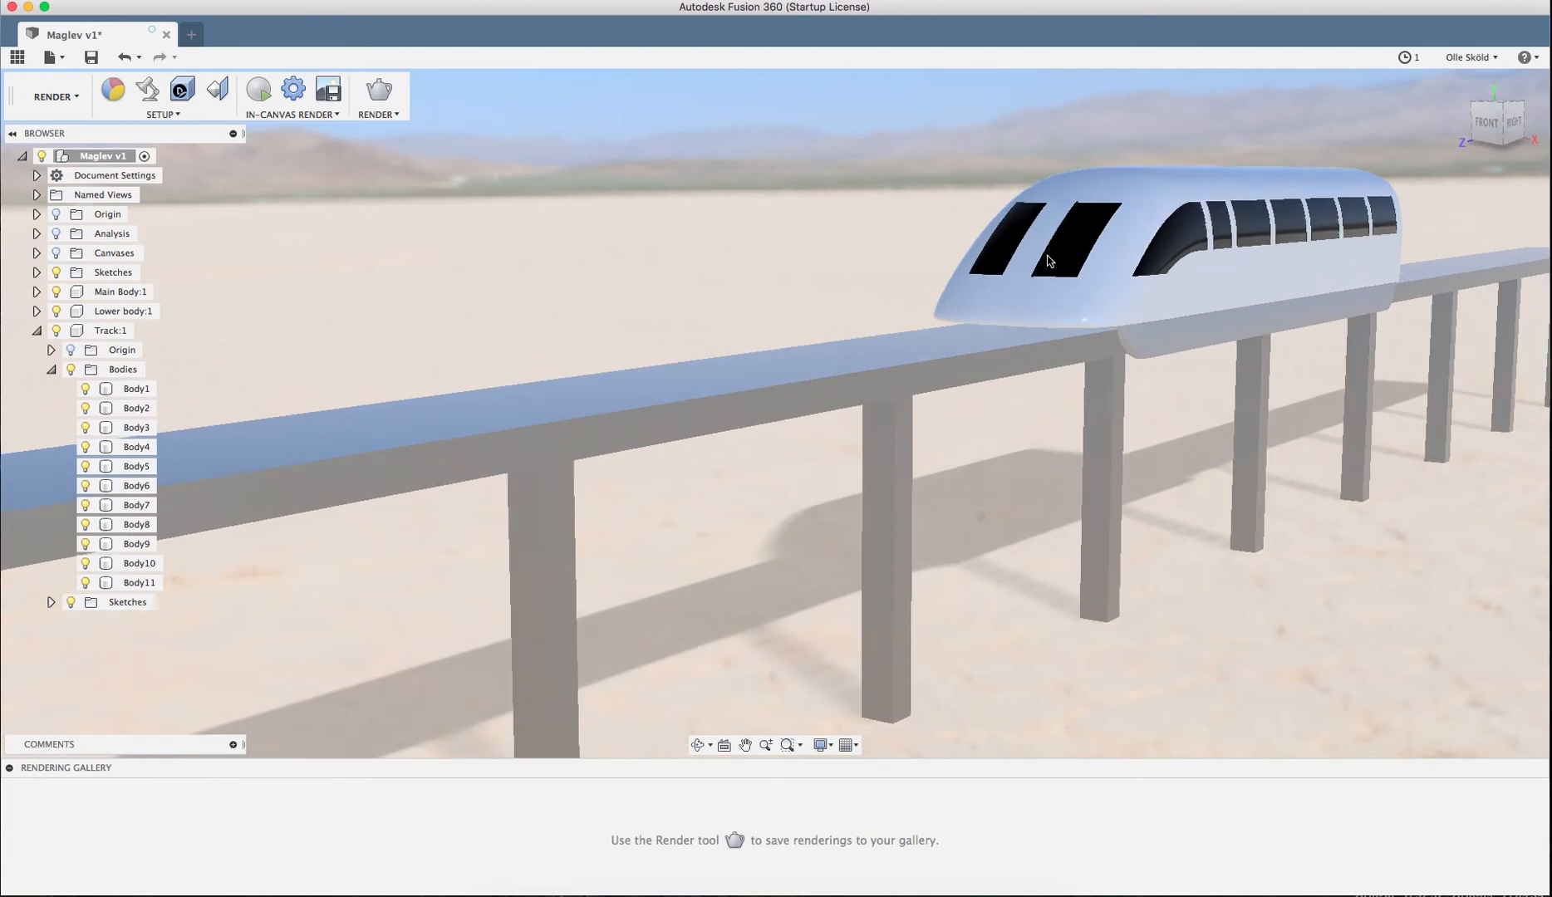
left_click(922, 336)
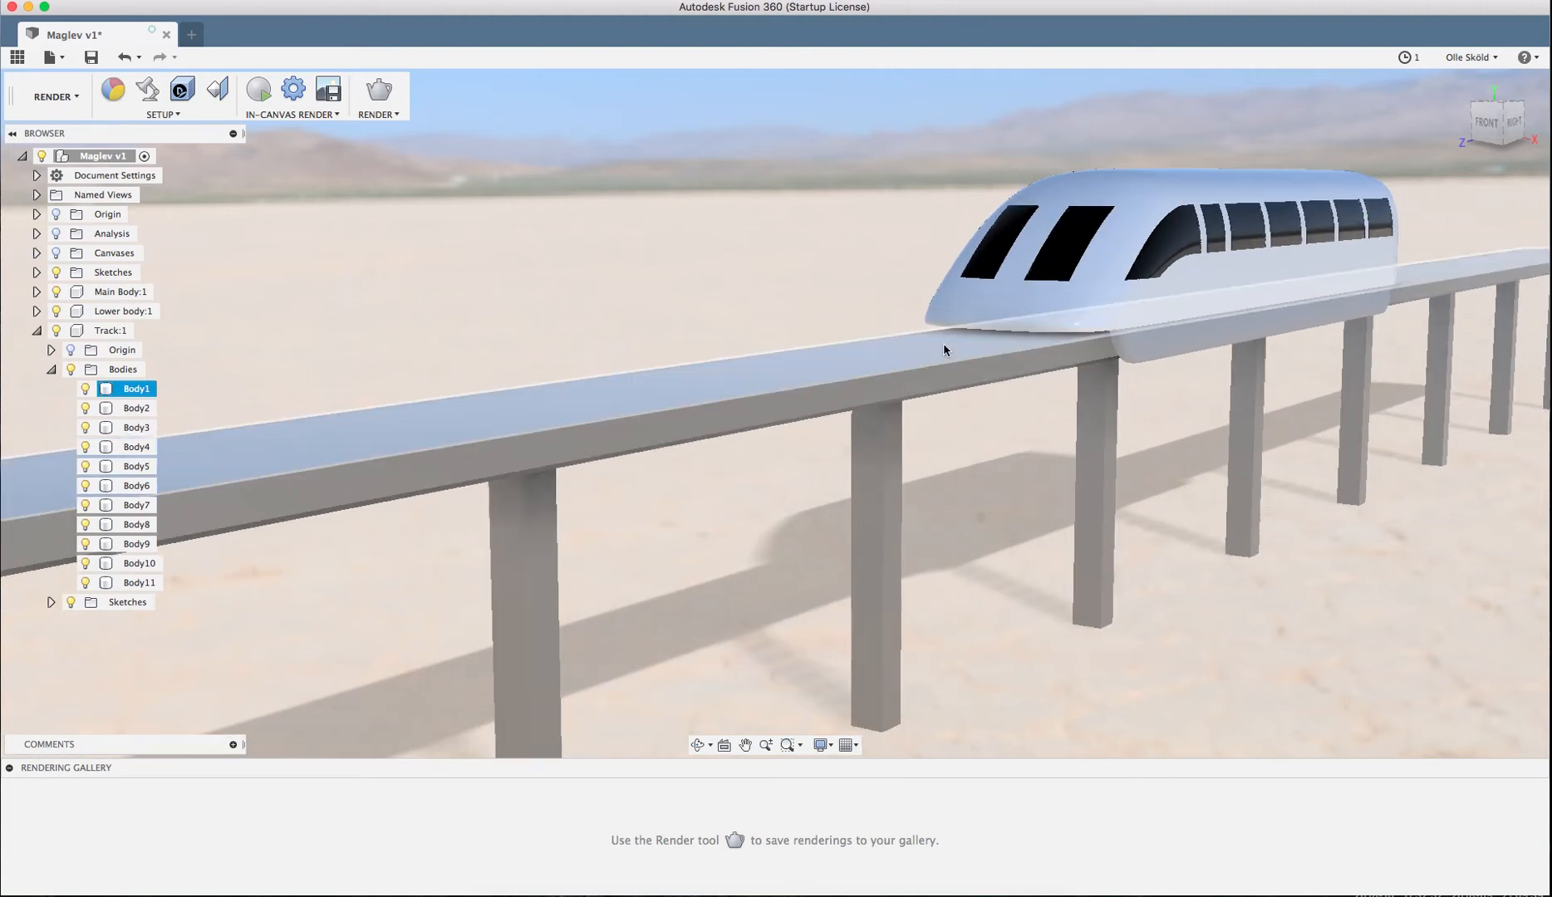
left_click(645, 322)
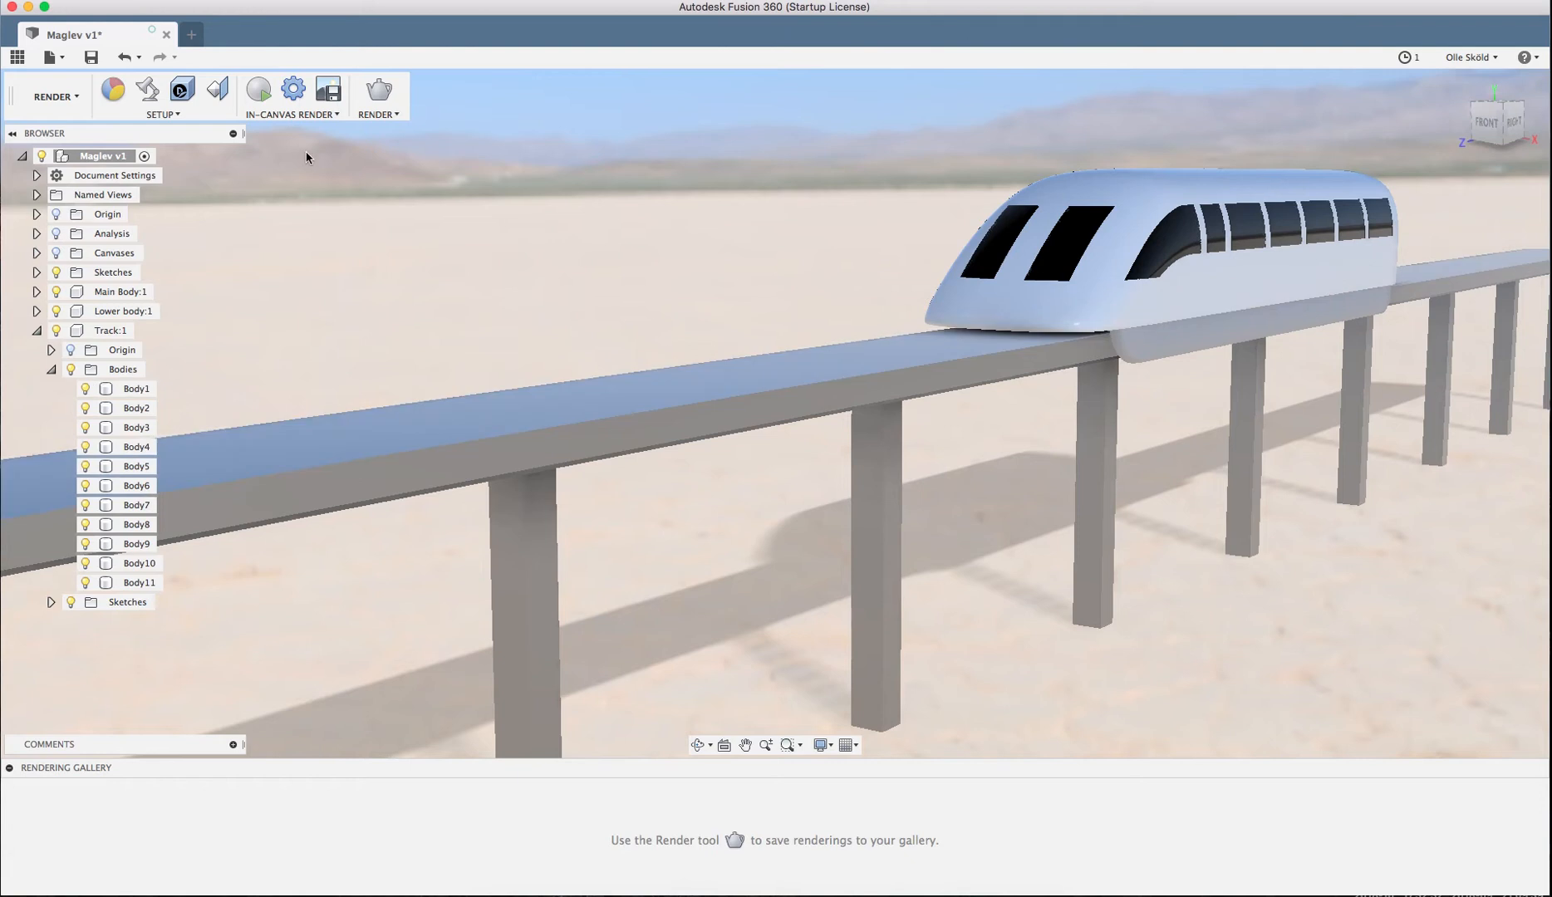
left_click(259, 92)
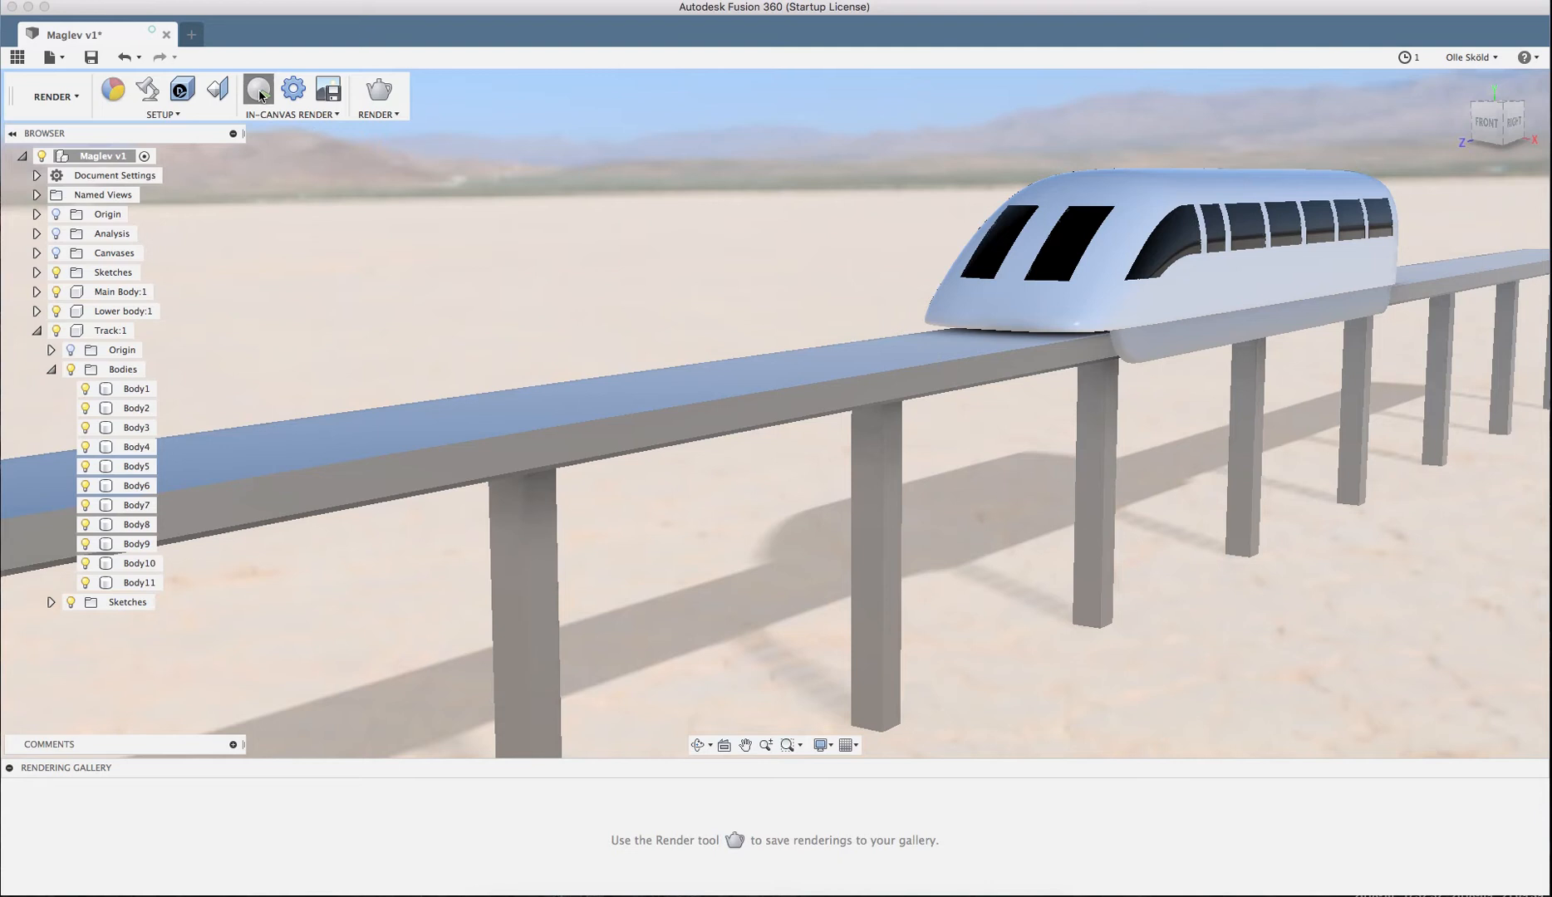